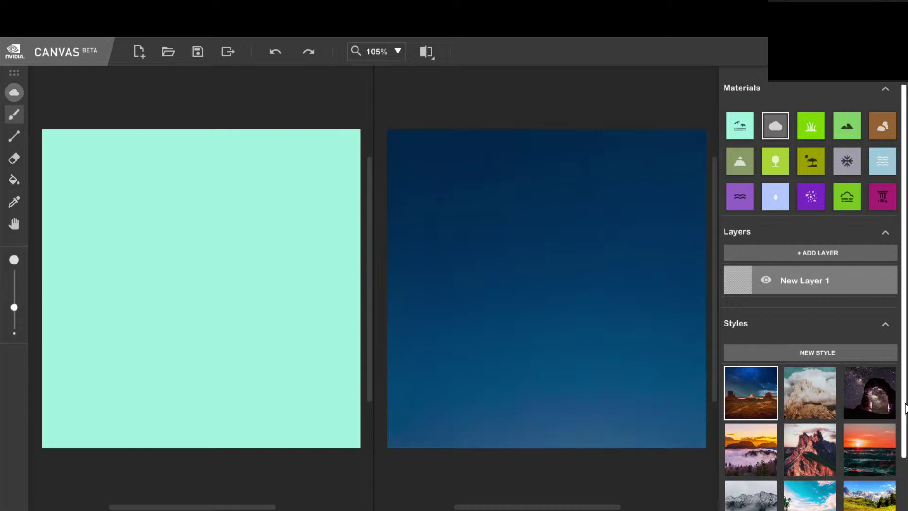
- Apply the sunny style showing a mountain lake with green meadows to the generated image
scroll(905, 407, "down", 3)
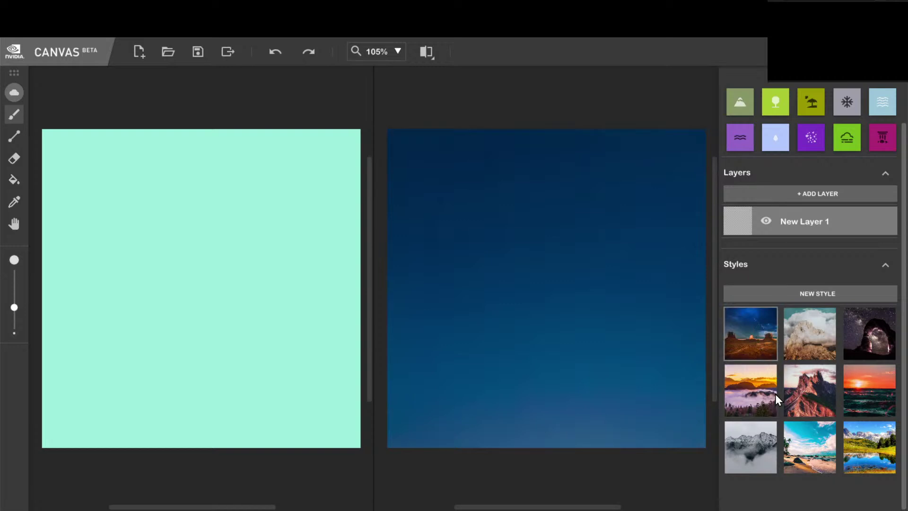
left_click(802, 330)
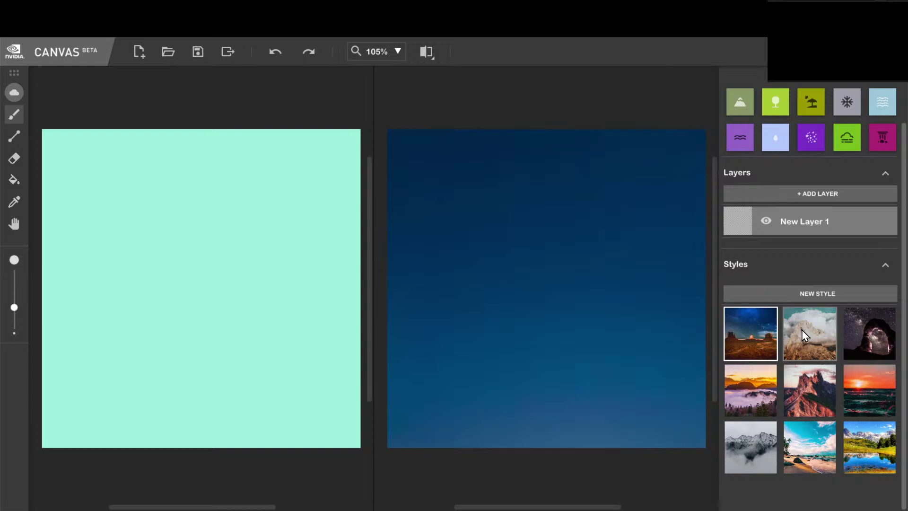
left_click(873, 455)
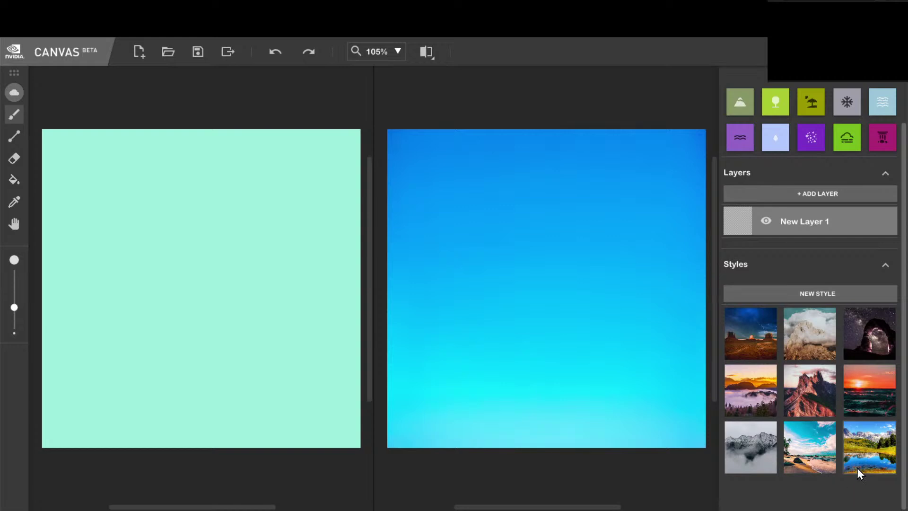
left_click(861, 446)
- Examine the dialog for importing a new style image, the zoom levels and the view modes, keeping Dual View
left_click(821, 292)
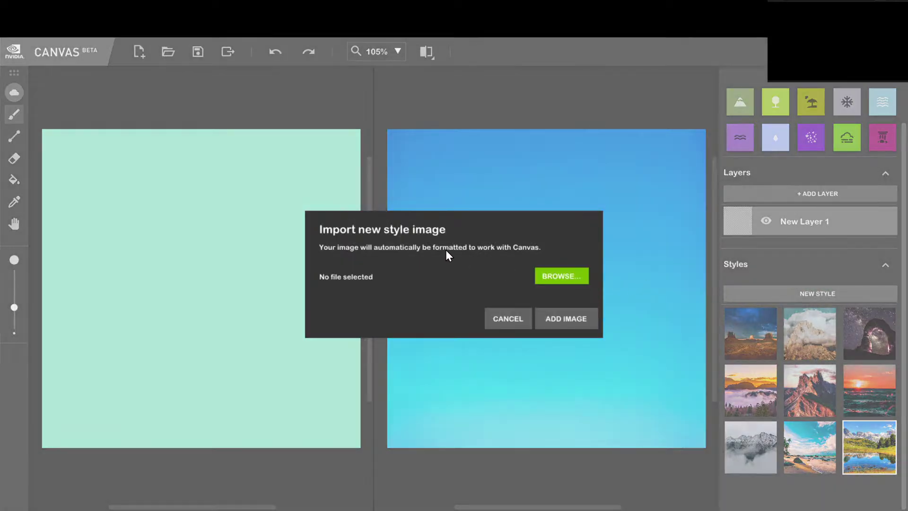
left_click(508, 318)
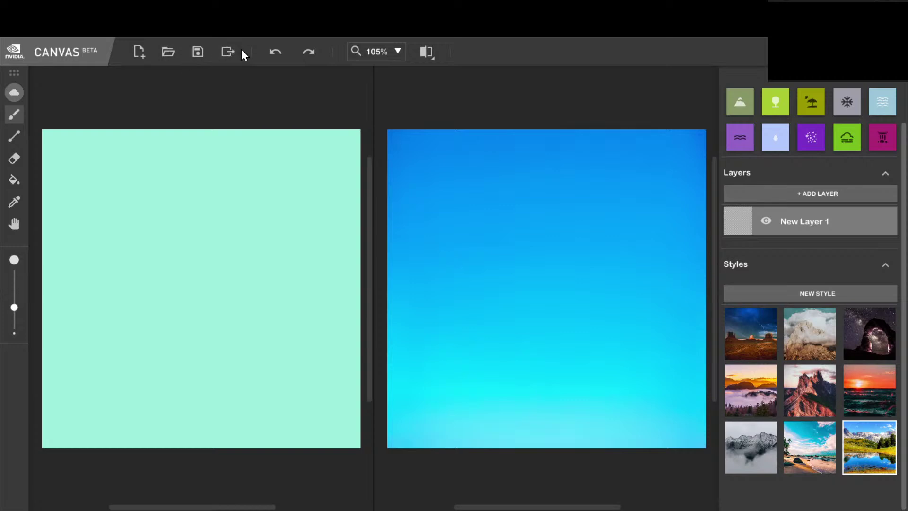
left_click(396, 52)
left_click(396, 53)
left_click(431, 59)
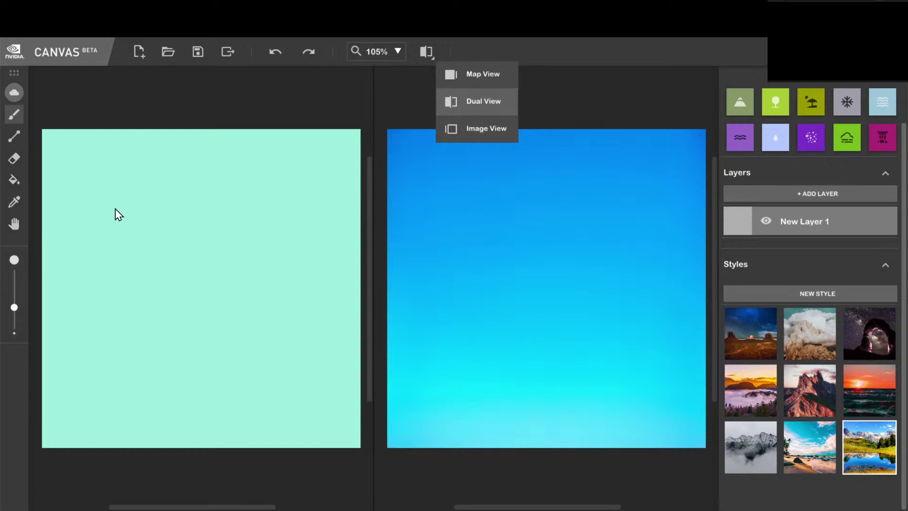
left_click(172, 204)
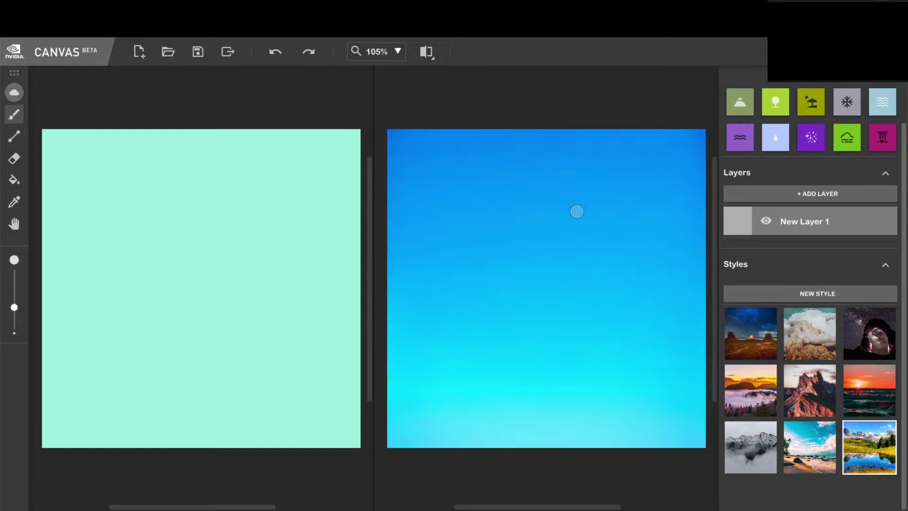
left_click(431, 56)
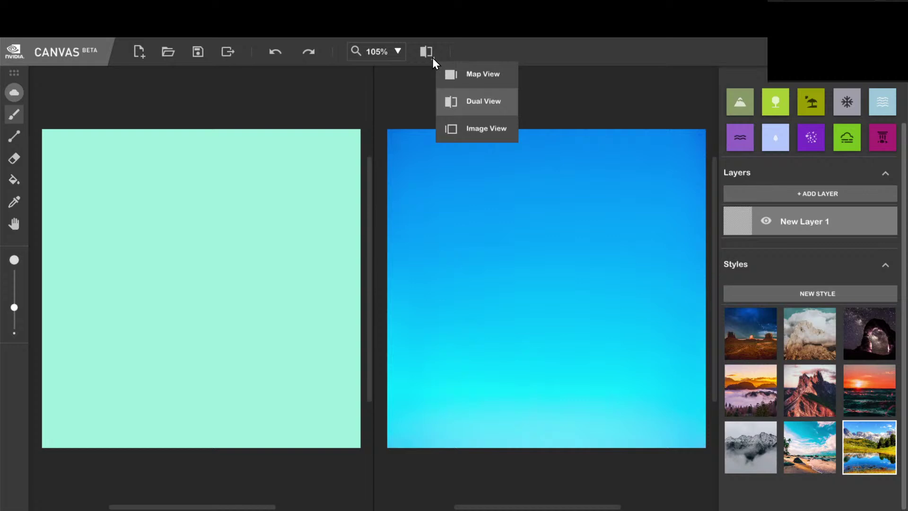
left_click(475, 100)
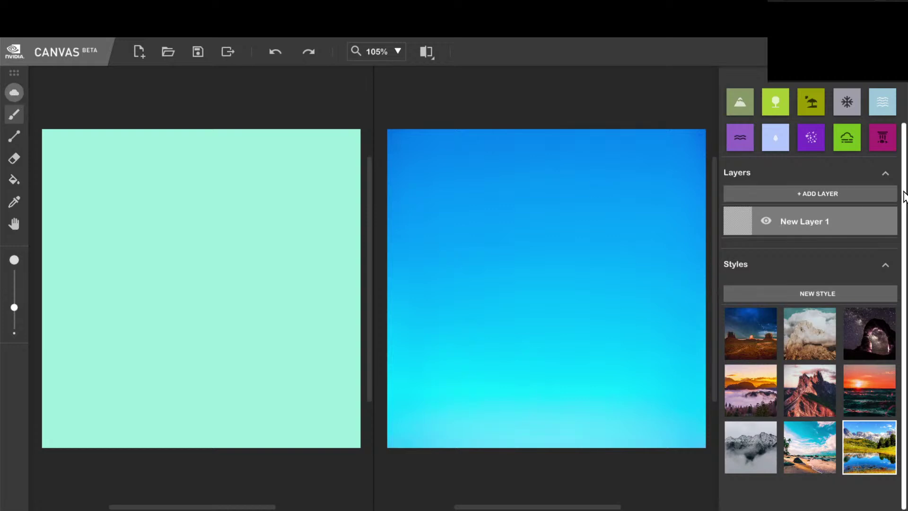
- Return to the canvas, rename New Layer 1 to "Base Layer" and choose the green hill material for painting
scroll(896, 130, "up", 2)
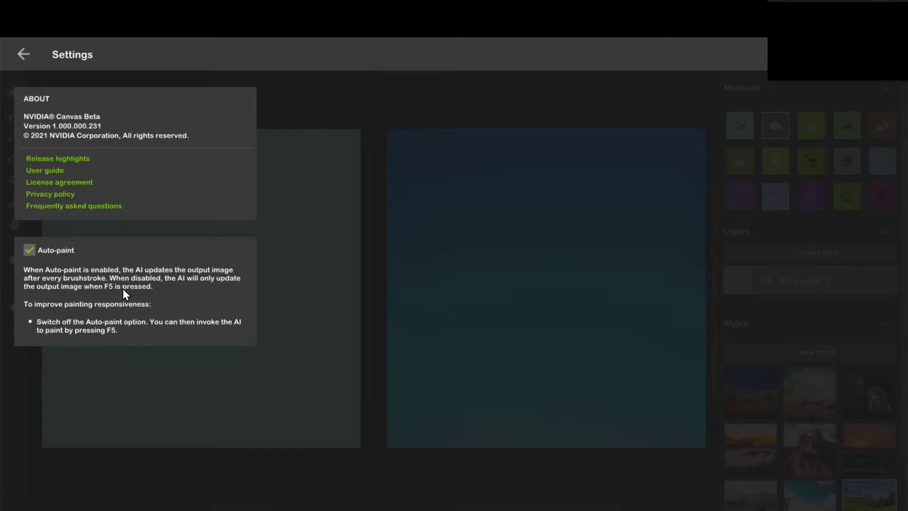
left_click(22, 53)
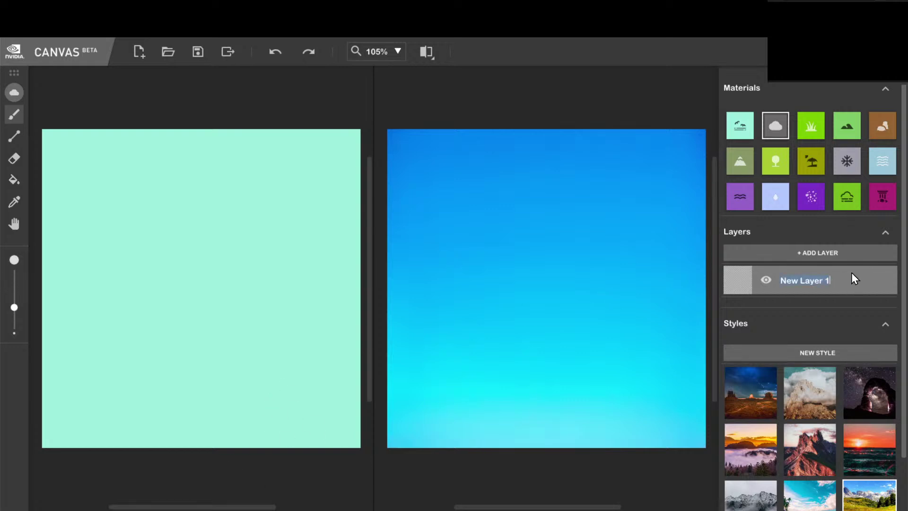
type("Base Layer")
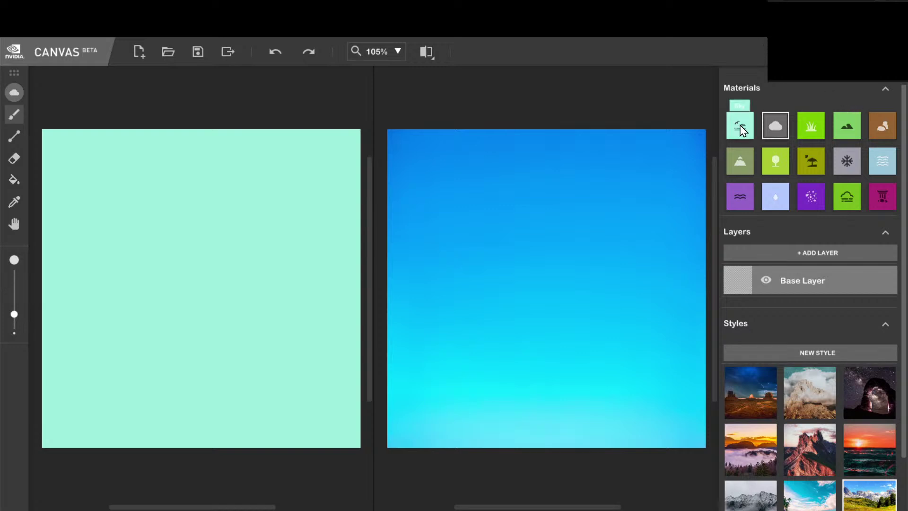
left_click(840, 131)
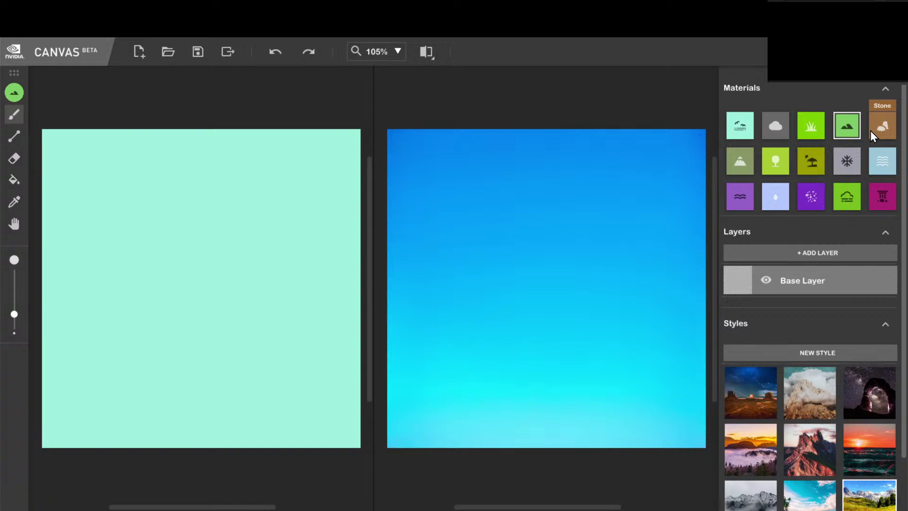
left_click(187, 276)
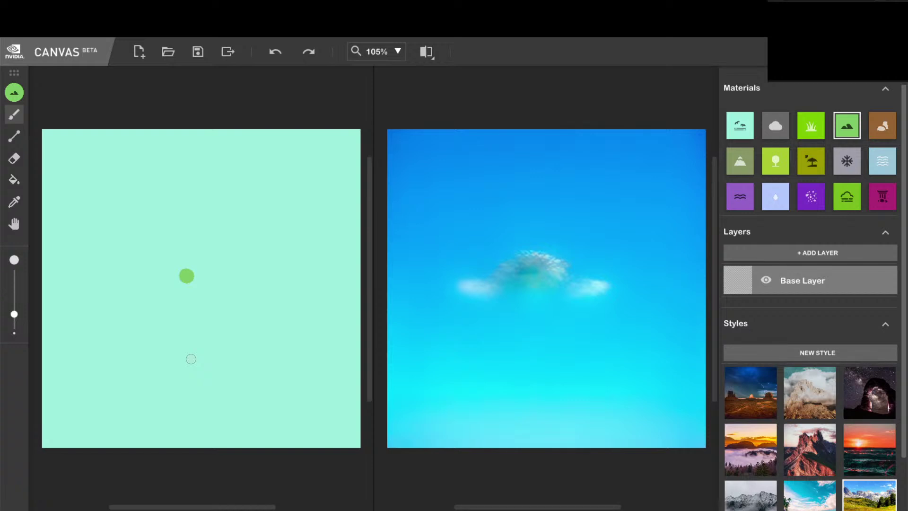
key("ctrl+z")
left_click_drag(176, 367, 143, 369)
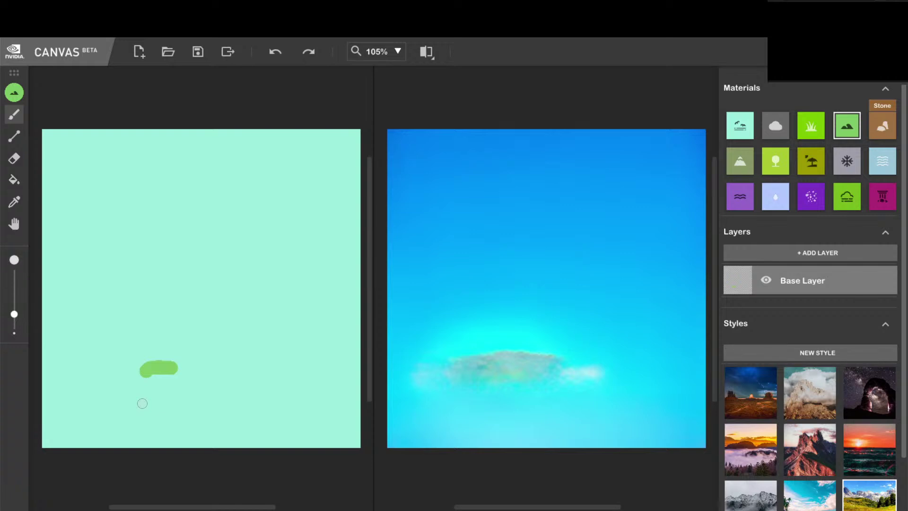
key("ctrl+z")
- Enlarge the brush and paint a solid hill rising at the lower left of the map and sloping down toward its lower right
left_click_drag(14, 314, 14, 300)
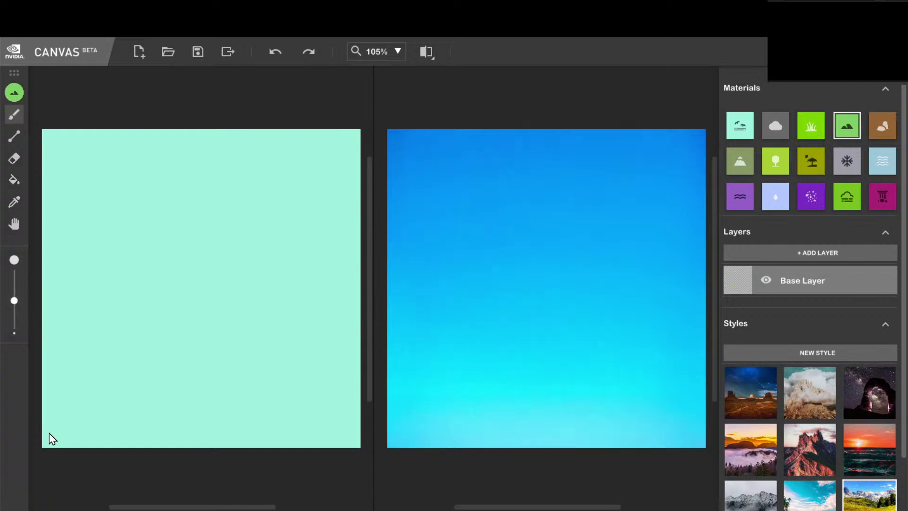
mouse_move(57, 366)
left_mouse_down()
mouse_move(136, 337)
mouse_move(150, 362)
mouse_move(154, 402)
mouse_move(101, 453)
left_mouse_up()
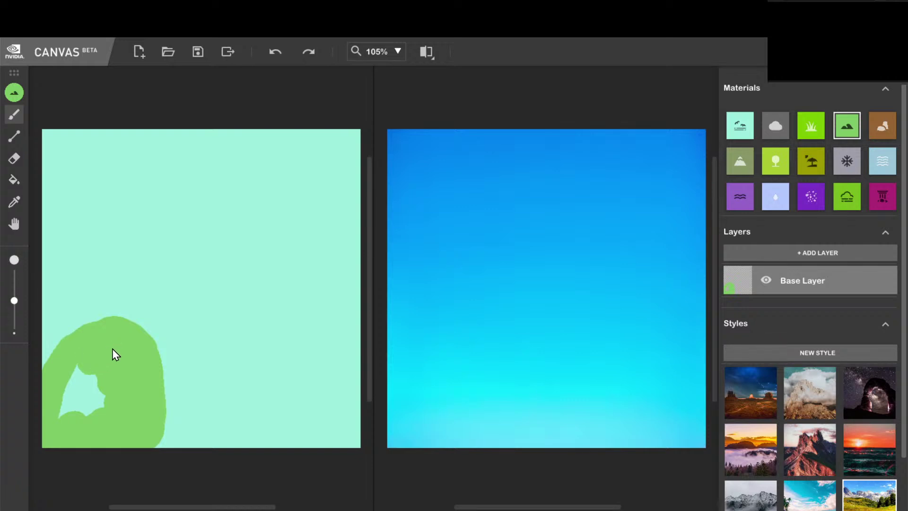
mouse_move(73, 394)
left_mouse_down()
mouse_move(94, 391)
mouse_move(100, 414)
left_mouse_up()
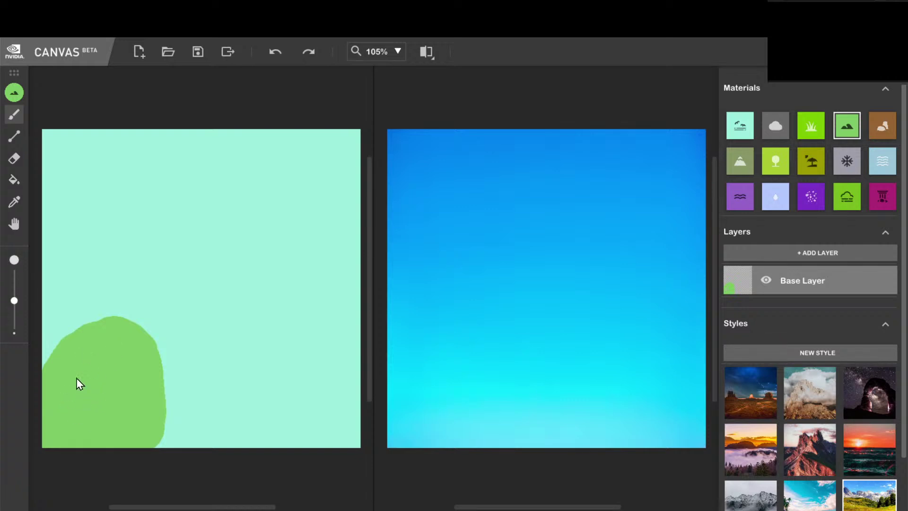
mouse_move(129, 322)
left_mouse_down()
mouse_move(210, 386)
mouse_move(239, 423)
mouse_move(299, 452)
mouse_move(174, 413)
left_mouse_up()
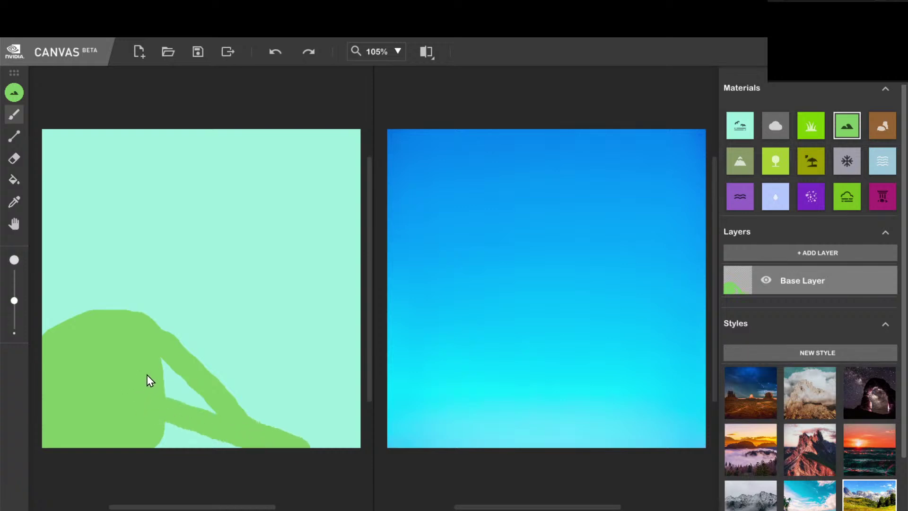
mouse_move(146, 374)
left_mouse_down()
mouse_move(164, 369)
mouse_move(181, 387)
left_mouse_up()
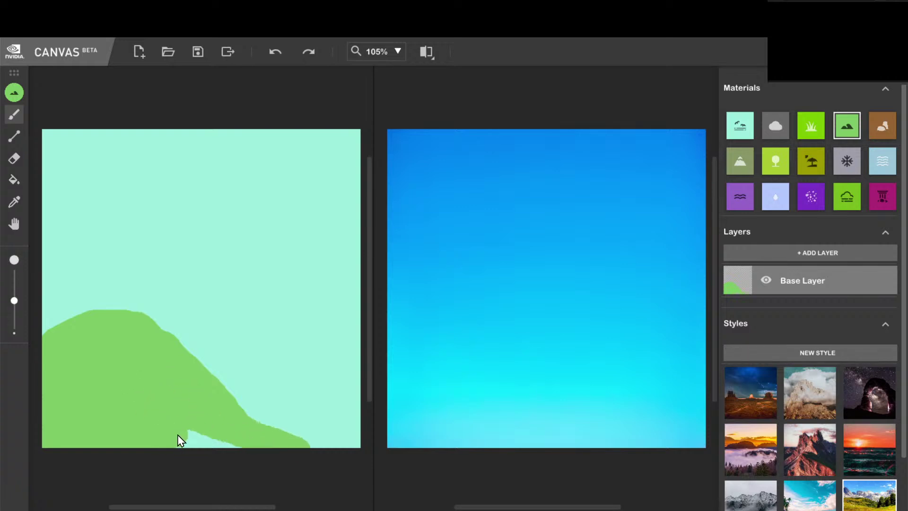
left_click_drag(181, 439, 244, 451)
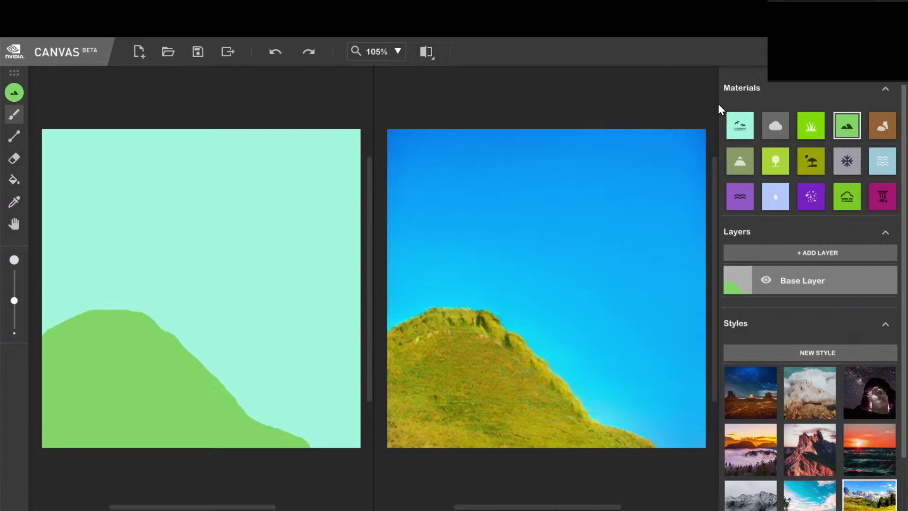
- Collapse the styles list and paint a rounded mound of bright green grass over the foot of the hill
left_click(884, 324)
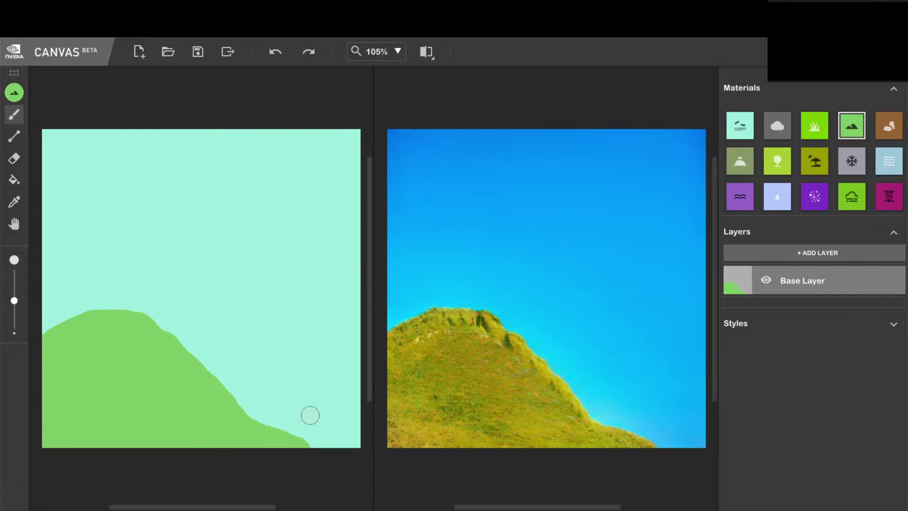
left_click(814, 127)
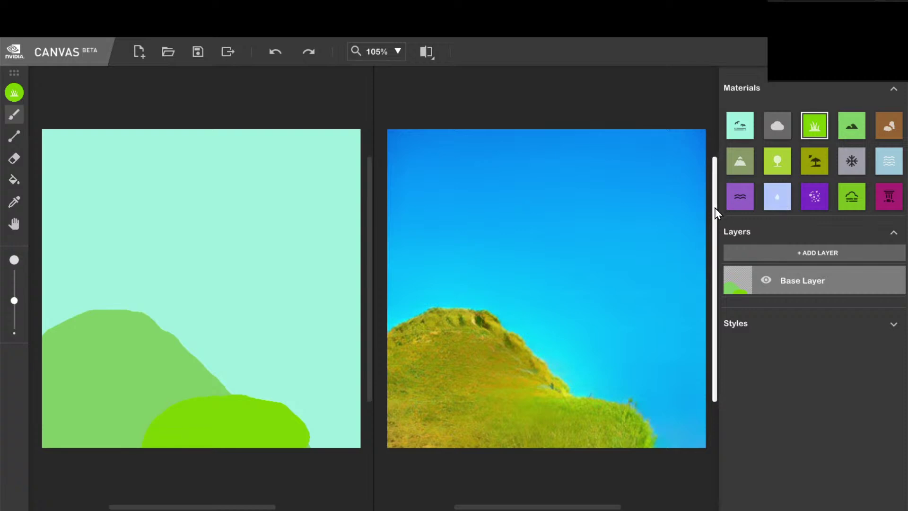
- Paint a body of water in the purple wave material around the grass mound, spanning the map from edge to edge below the hill
left_click(742, 202)
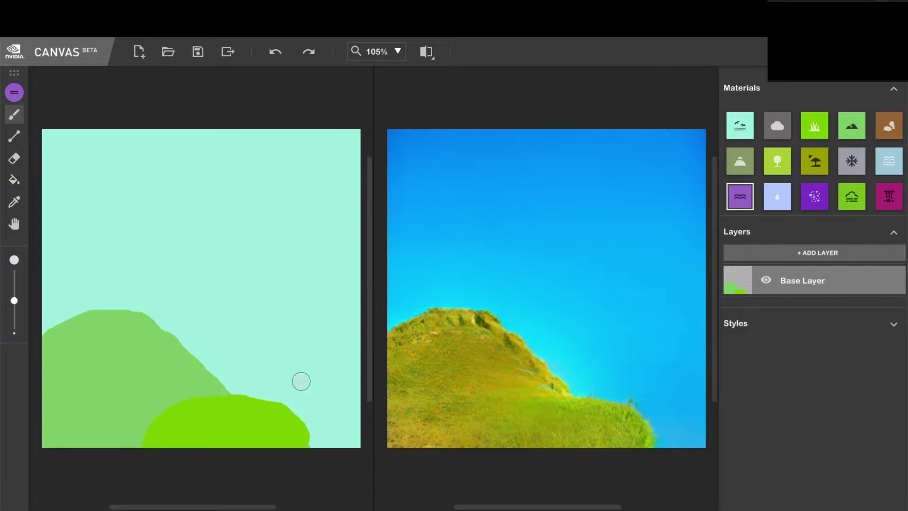
mouse_move(331, 421)
left_mouse_down()
mouse_move(352, 442)
mouse_move(323, 444)
mouse_move(308, 411)
mouse_move(277, 391)
mouse_move(310, 389)
mouse_move(348, 415)
mouse_move(350, 384)
mouse_move(263, 377)
mouse_move(159, 414)
mouse_move(132, 446)
mouse_move(100, 455)
mouse_move(41, 448)
left_mouse_up()
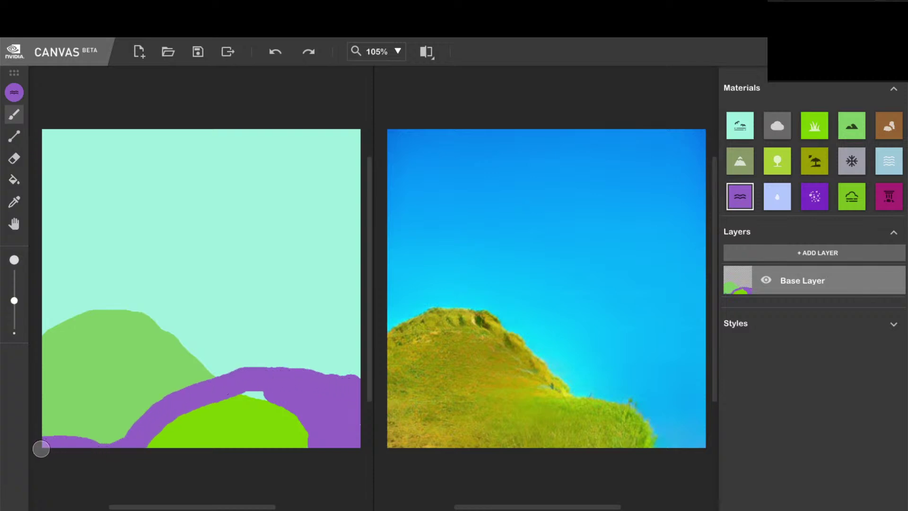
mouse_move(124, 452)
left_mouse_down()
mouse_move(43, 438)
mouse_move(130, 436)
mouse_move(48, 432)
mouse_move(131, 420)
mouse_move(198, 382)
mouse_move(235, 380)
mouse_move(275, 385)
mouse_move(315, 406)
mouse_move(322, 427)
mouse_move(292, 395)
mouse_move(200, 393)
mouse_move(165, 413)
mouse_move(118, 460)
left_mouse_up()
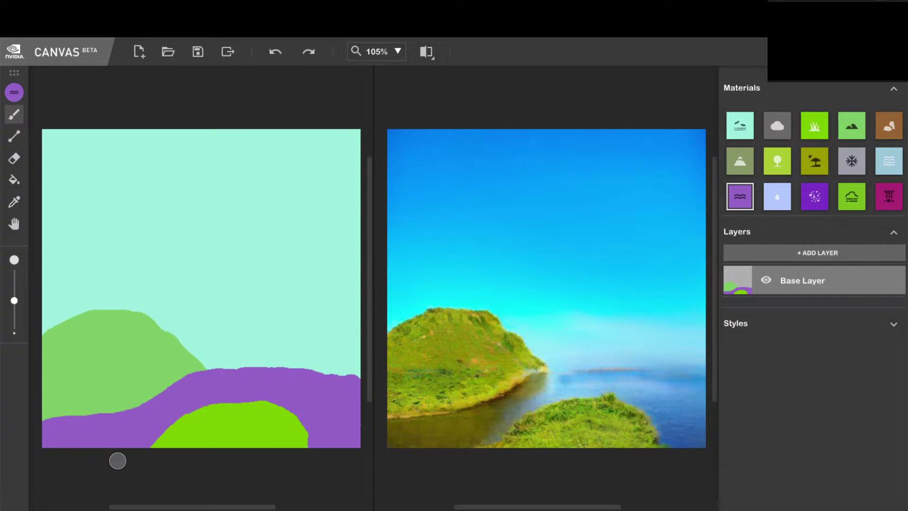
key("ctrl+z")
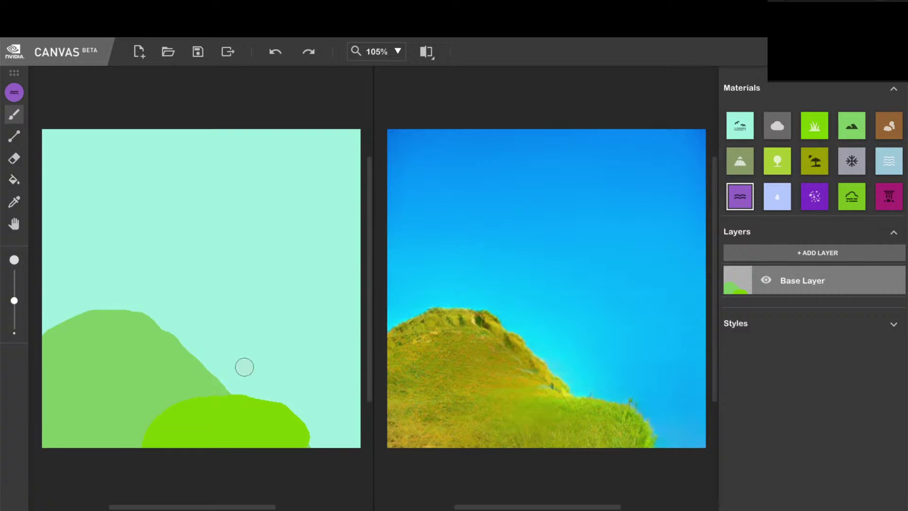
left_click(308, 52)
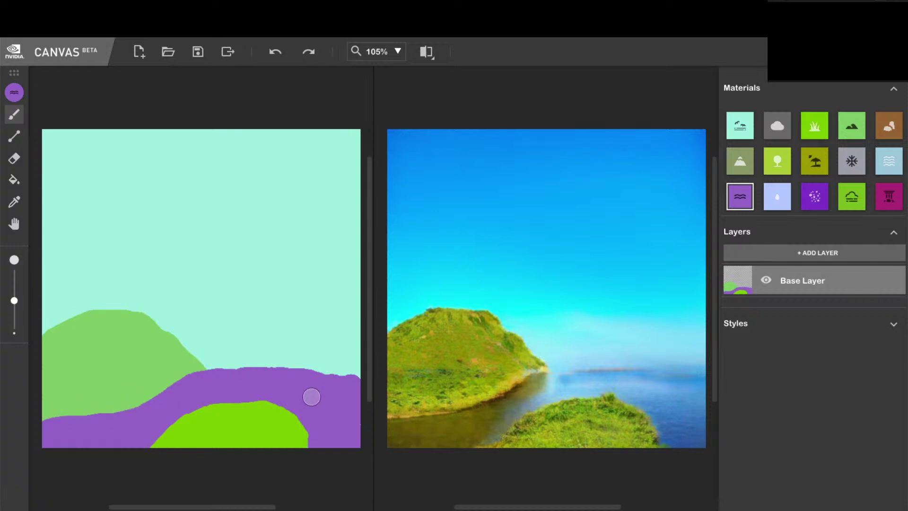
left_click(219, 422)
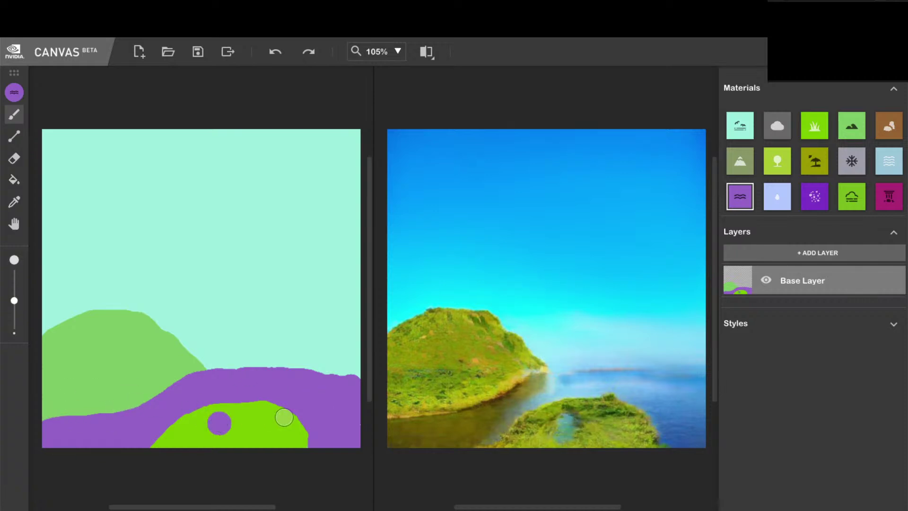
key("ctrl+z")
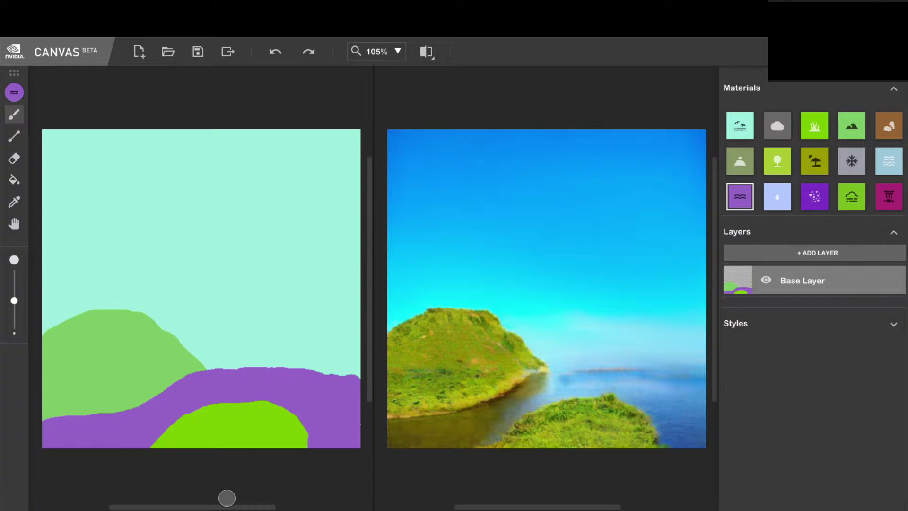
- Reduce the brush size and paint a small pond in the light-blue droplet water material inside the foreground grass mound
left_click(770, 197)
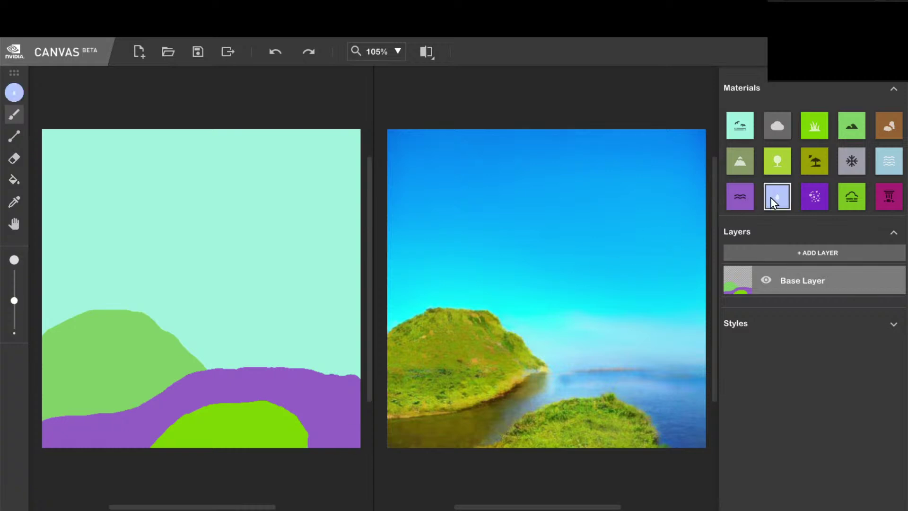
left_click_drag(14, 300, 15, 321)
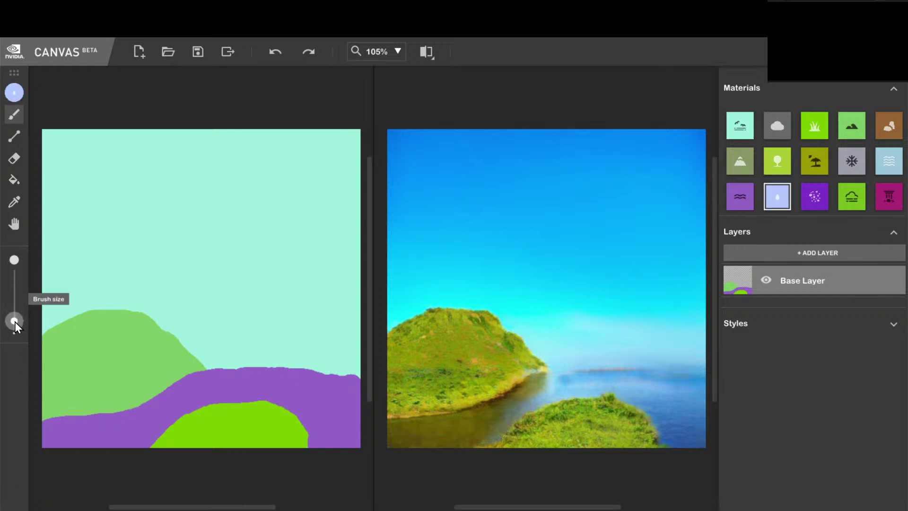
left_click_drag(318, 396, 221, 403)
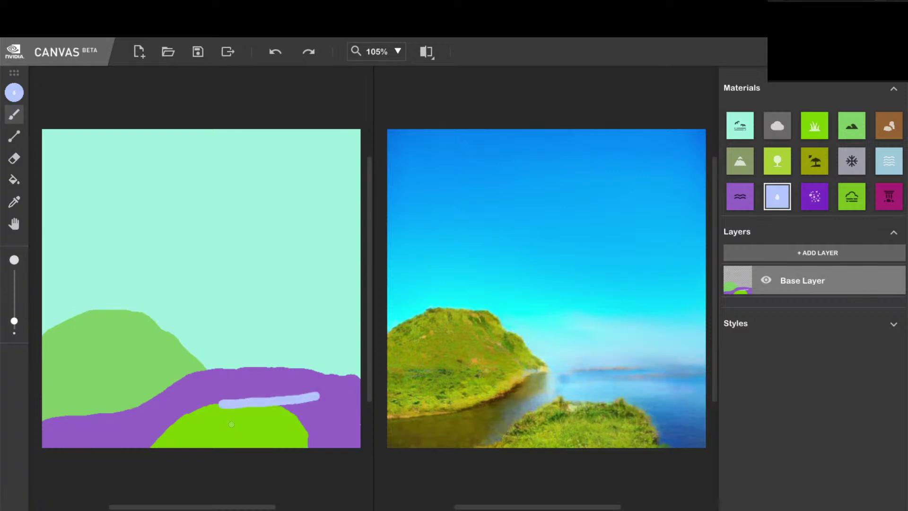
key("ctrl+z")
mouse_move(221, 449)
left_mouse_down()
mouse_move(238, 438)
mouse_move(224, 437)
mouse_move(224, 445)
mouse_move(256, 441)
mouse_move(241, 437)
mouse_move(230, 447)
mouse_move(215, 443)
mouse_move(222, 431)
mouse_move(255, 438)
mouse_move(243, 457)
left_mouse_up()
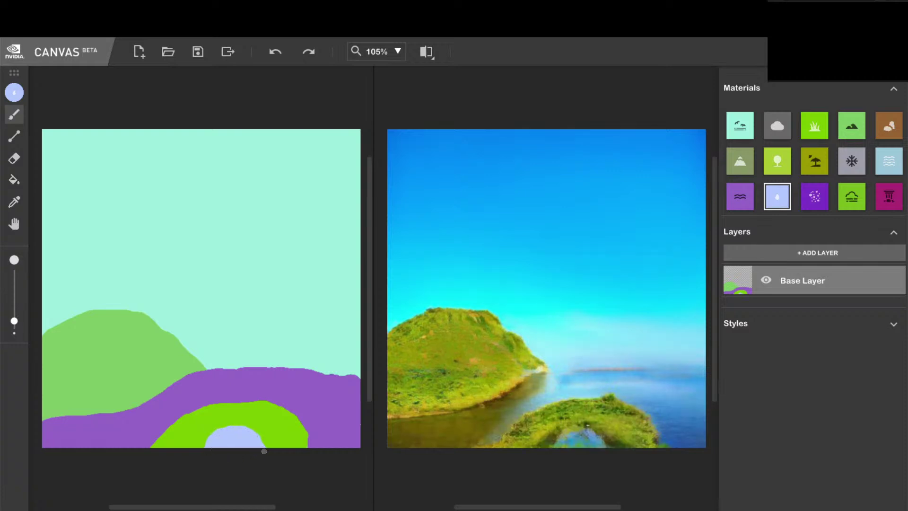
mouse_move(231, 428)
left_mouse_down()
mouse_move(220, 421)
mouse_move(249, 419)
left_mouse_up()
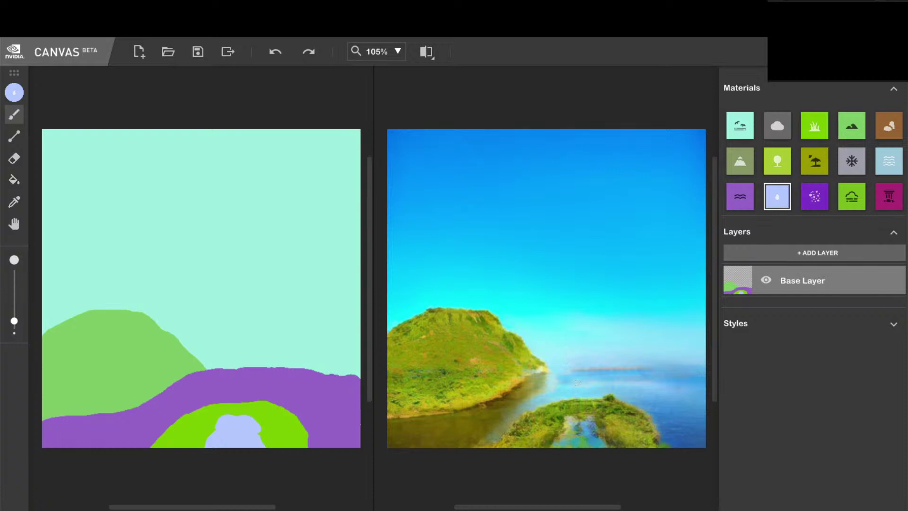
- Undo the light-blue droplet water pond strokes inside the foreground grass mound
key("ctrl+z")
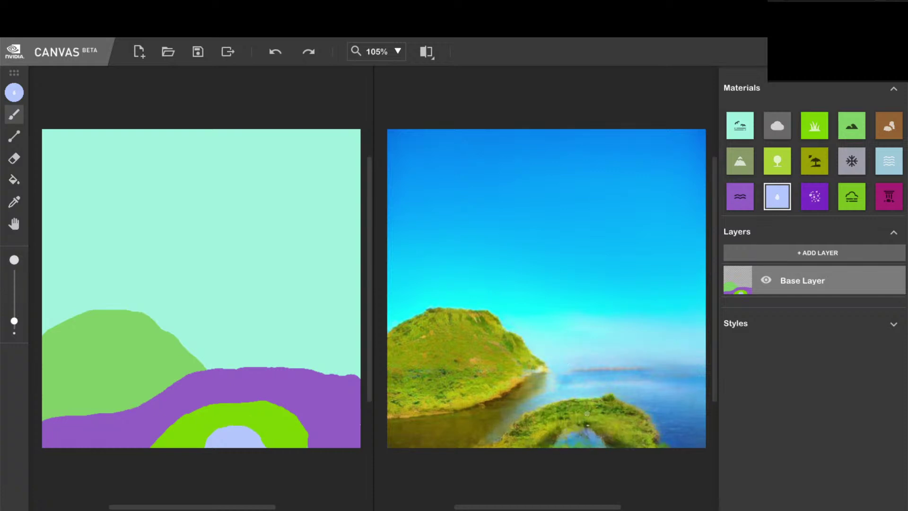
key("ctrl+z")
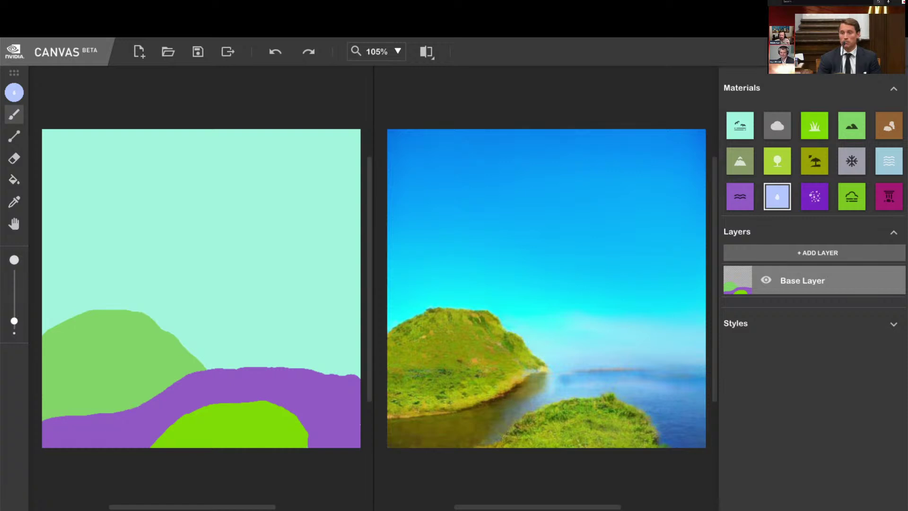
double_click(676, 32)
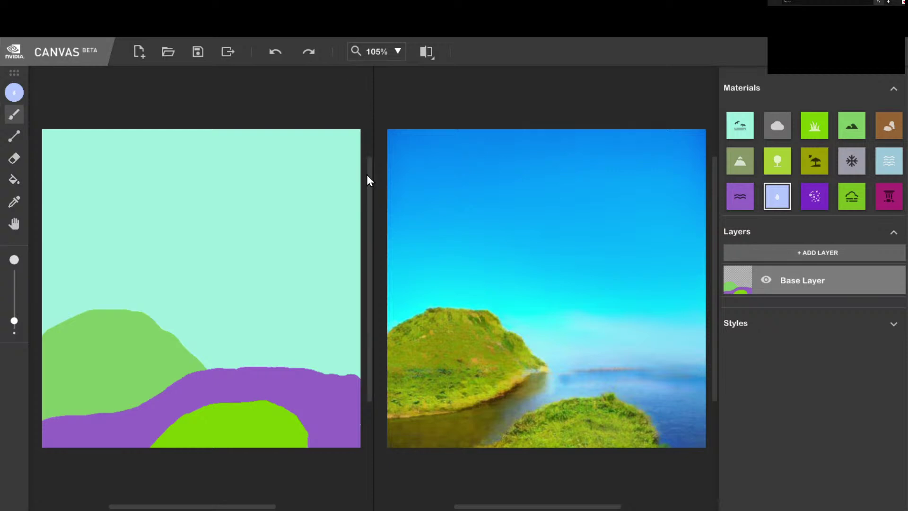
- Undo back to before the purple water was painted around the grass mound, and redo it
left_click_drag(367, 175, 369, 169)
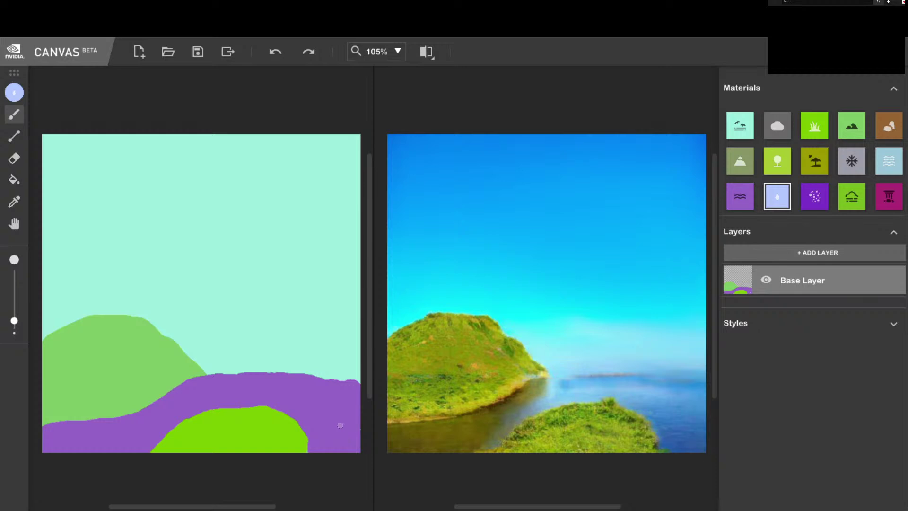
key("ctrl+z")
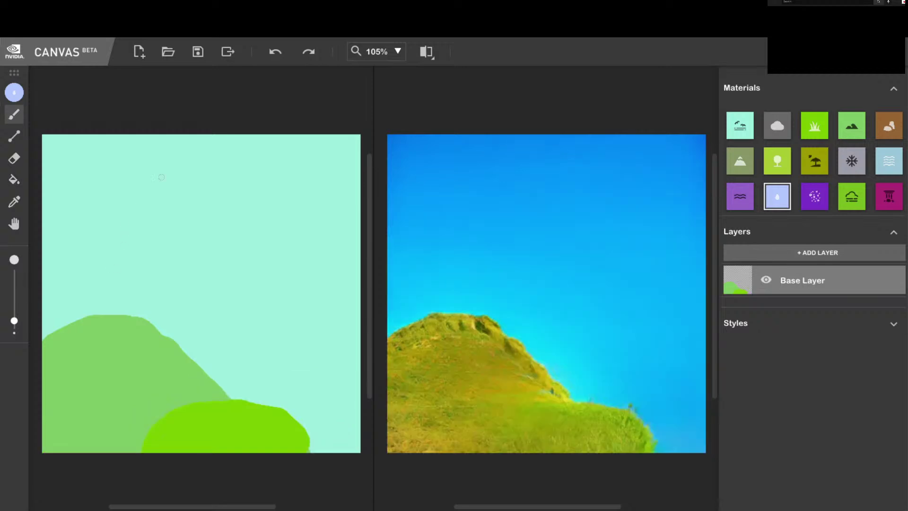
left_click(309, 51)
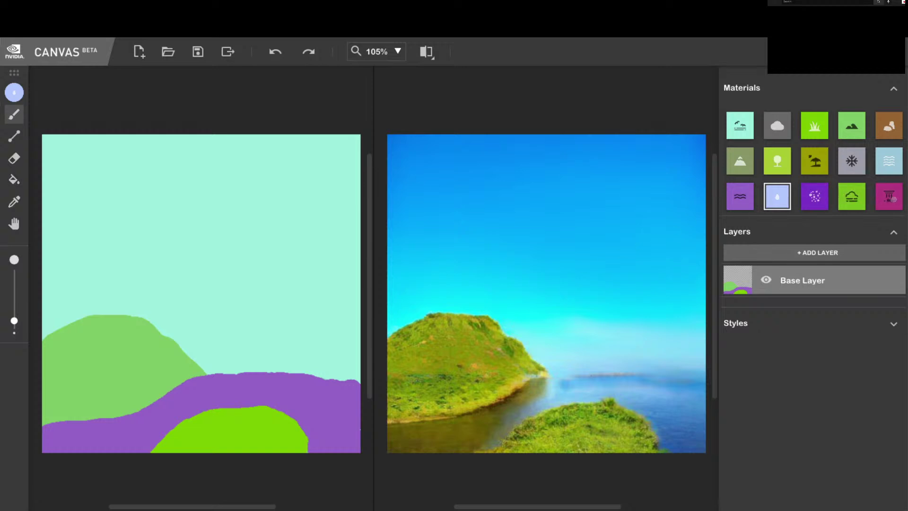
- Paint a solid second hill in the hill material rising above the water at the right edge of the segmentation map, working at 200% zoom
left_click(889, 196)
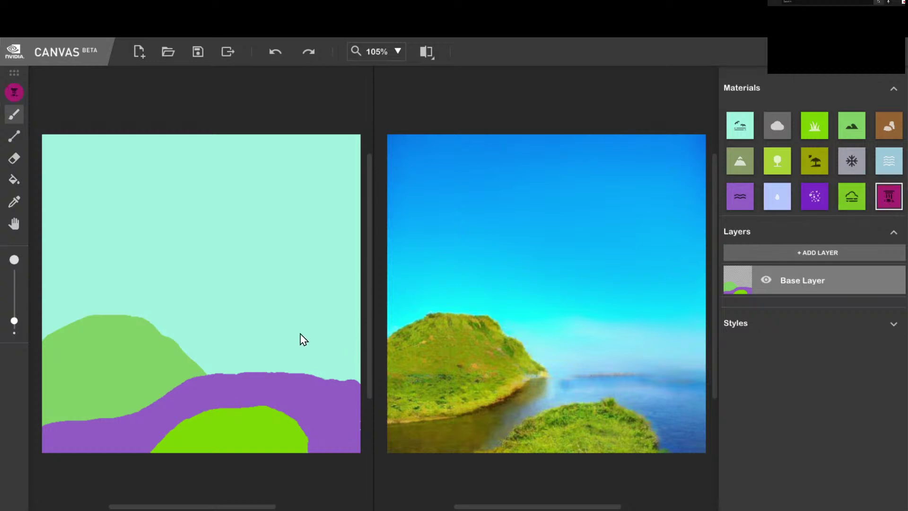
left_click(814, 161)
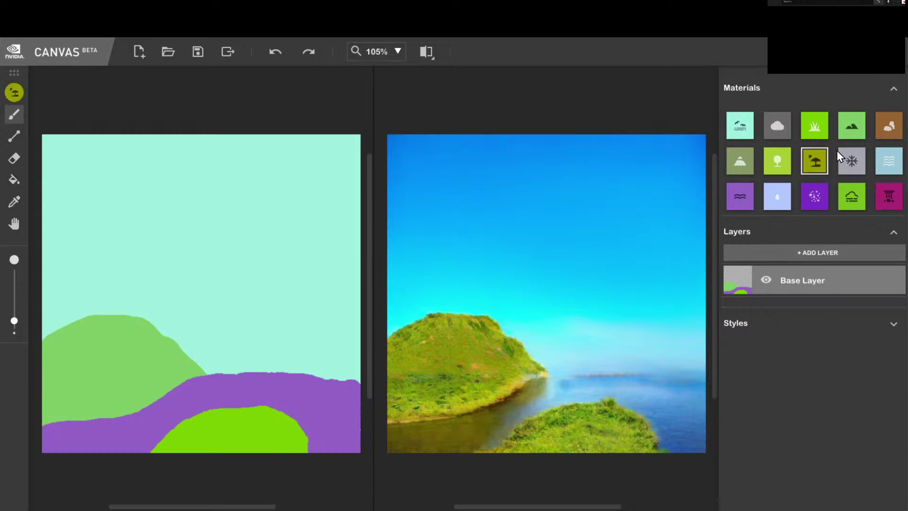
left_click(853, 125)
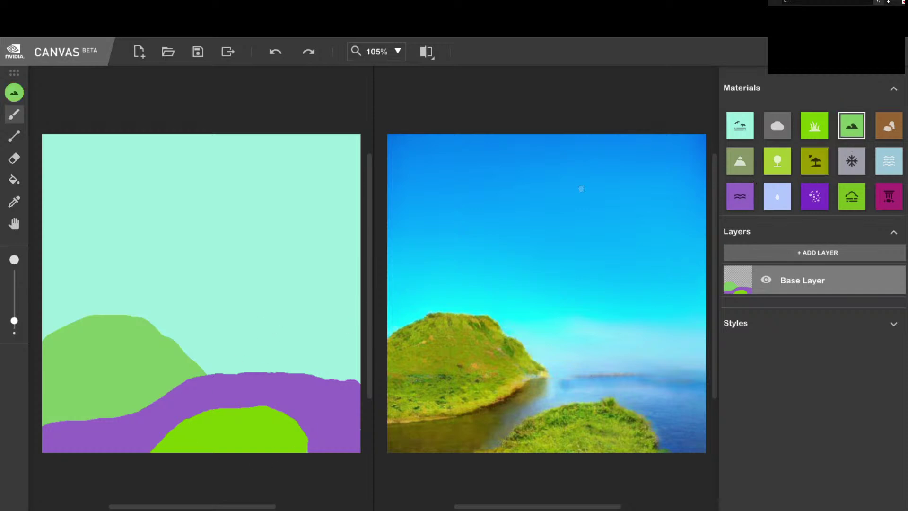
left_click(421, 49)
left_click(501, 81)
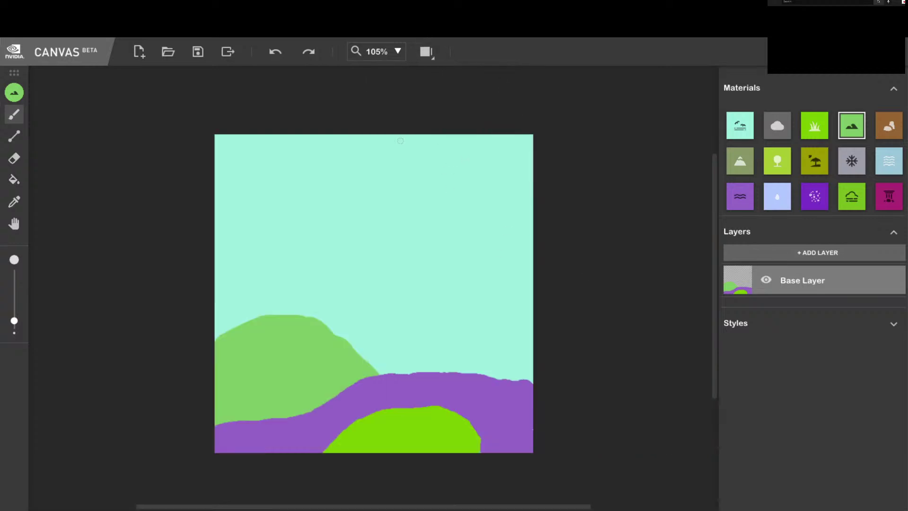
left_click(353, 50)
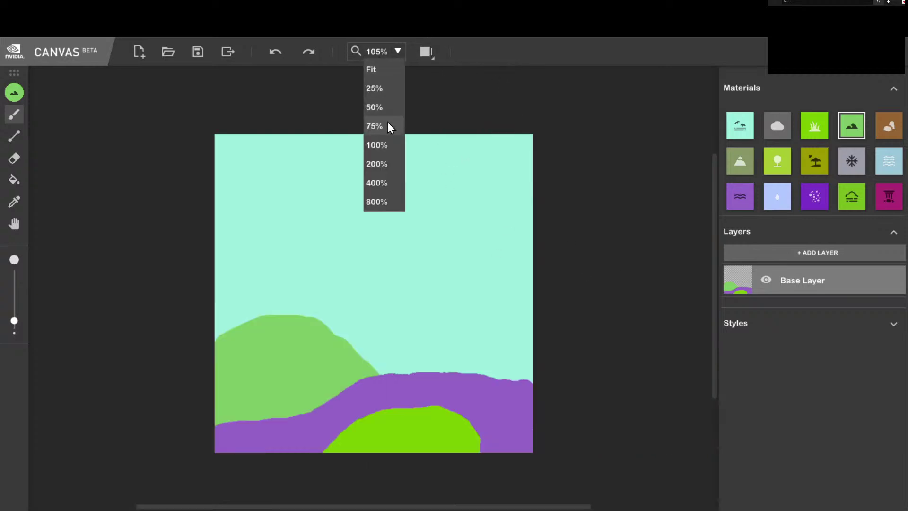
left_click(385, 163)
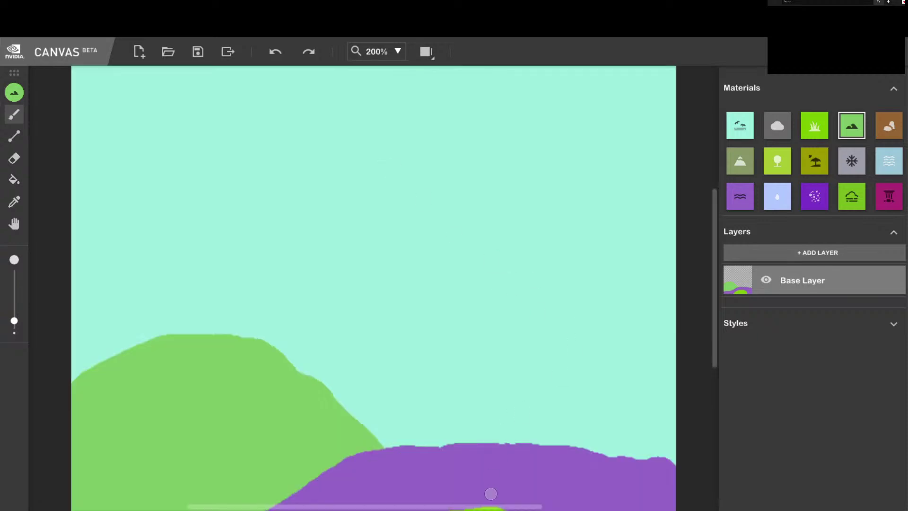
left_click_drag(492, 507, 537, 507)
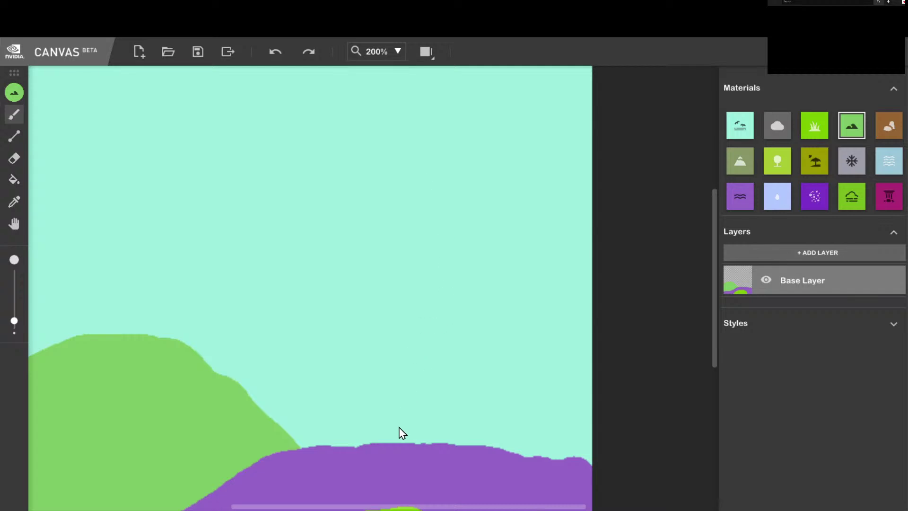
mouse_move(406, 409)
left_mouse_down()
mouse_move(462, 331)
mouse_move(496, 303)
mouse_move(584, 291)
mouse_move(577, 287)
mouse_move(584, 398)
left_mouse_up()
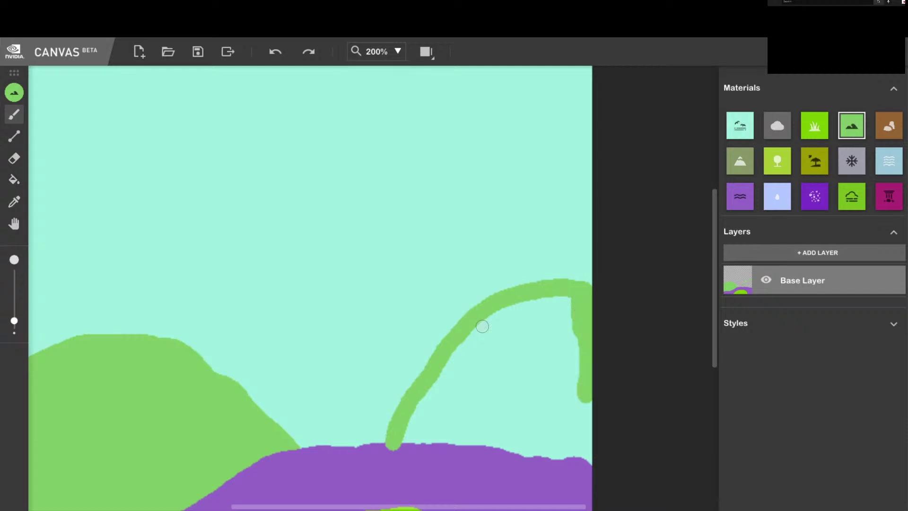
mouse_move(586, 400)
left_mouse_down()
mouse_move(588, 455)
mouse_move(533, 438)
mouse_move(406, 429)
mouse_move(573, 450)
mouse_move(404, 437)
mouse_move(584, 456)
mouse_move(410, 431)
mouse_move(482, 327)
mouse_move(517, 300)
mouse_move(564, 301)
mouse_move(575, 431)
mouse_move(495, 412)
mouse_move(444, 424)
mouse_move(552, 425)
mouse_move(487, 416)
mouse_move(452, 394)
mouse_move(505, 327)
mouse_move(554, 312)
mouse_move(552, 374)
mouse_move(566, 389)
mouse_move(565, 409)
mouse_move(546, 398)
mouse_move(540, 412)
mouse_move(522, 399)
mouse_move(509, 413)
mouse_move(478, 376)
mouse_move(475, 397)
mouse_move(511, 391)
left_mouse_up()
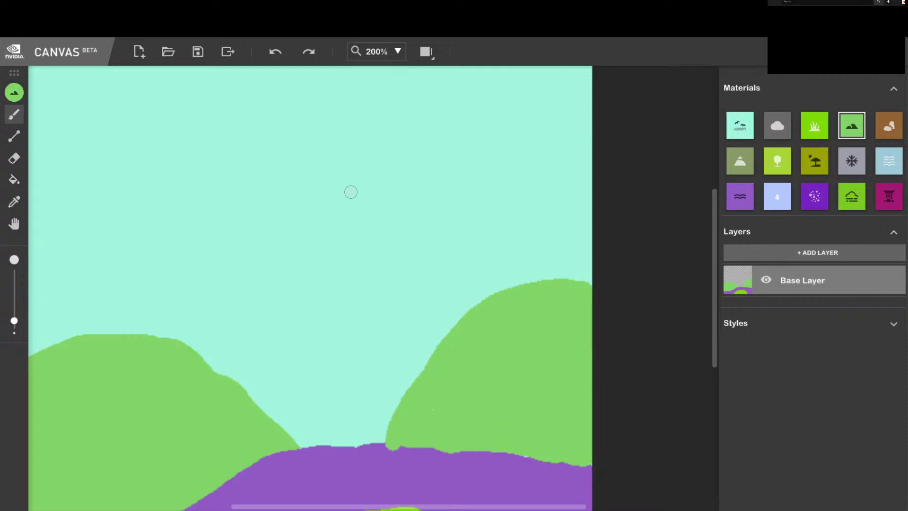
- Show the segmentation map and the rendered image side by side, with the zoom set to Fit
left_click(430, 55)
left_click(467, 103)
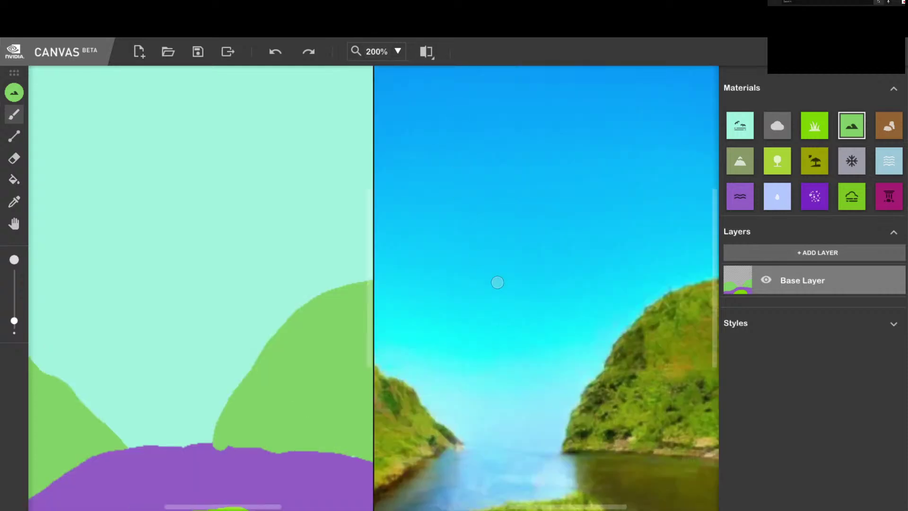
left_click(388, 56)
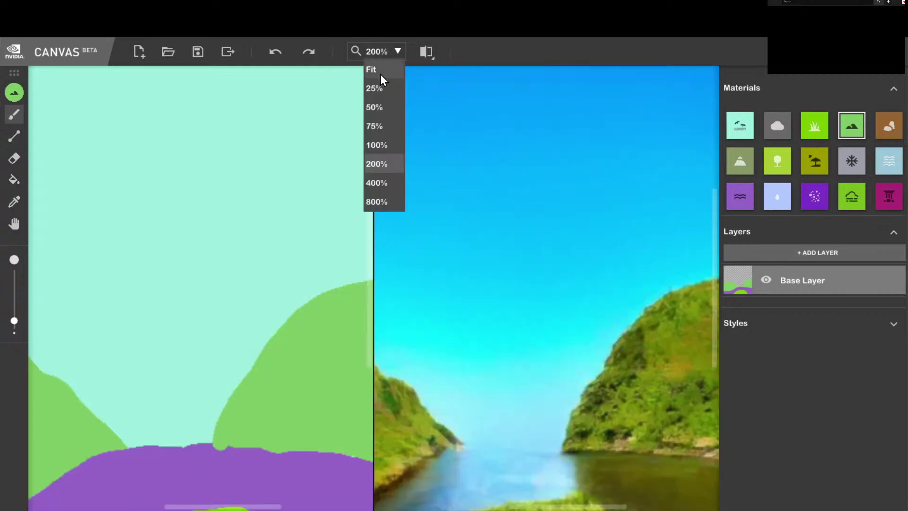
left_click(381, 73)
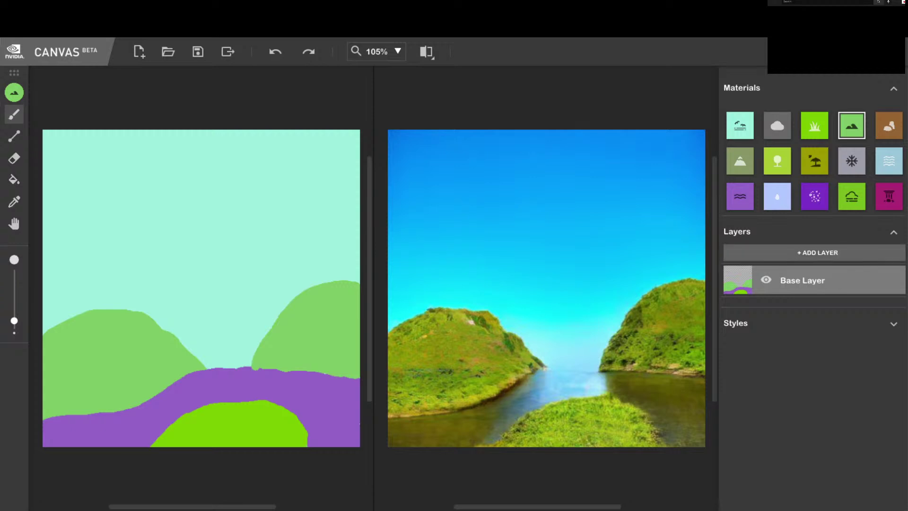
- Add a layer named Snow and choose the snow material with a slightly smaller brush
left_click(839, 248)
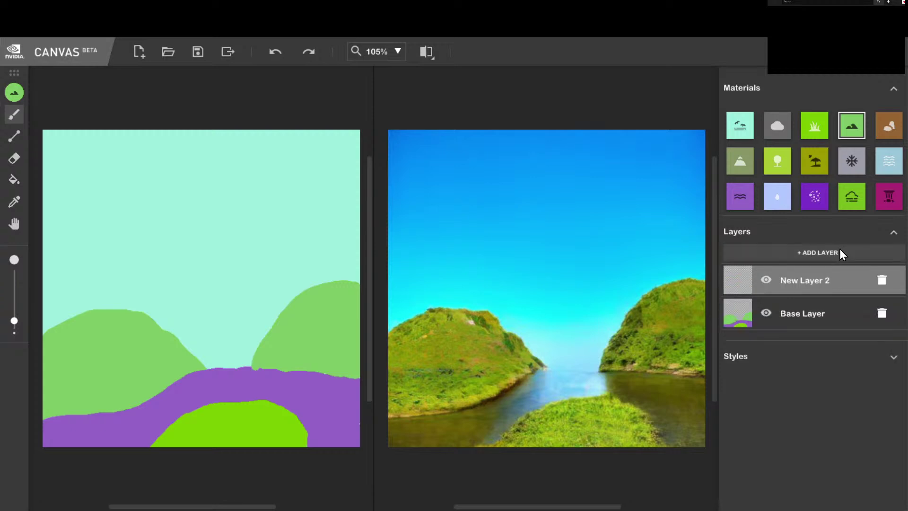
type("Snow")
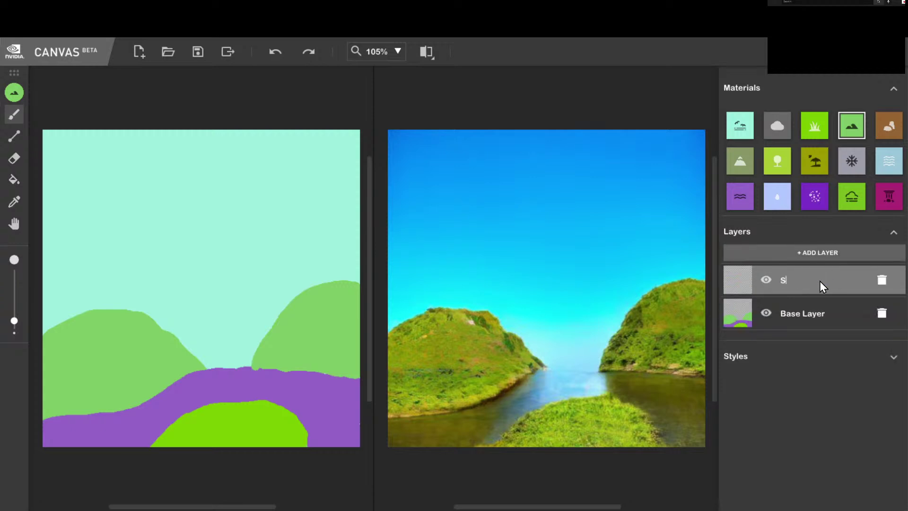
left_click(843, 166)
left_click_drag(14, 321, 14, 325)
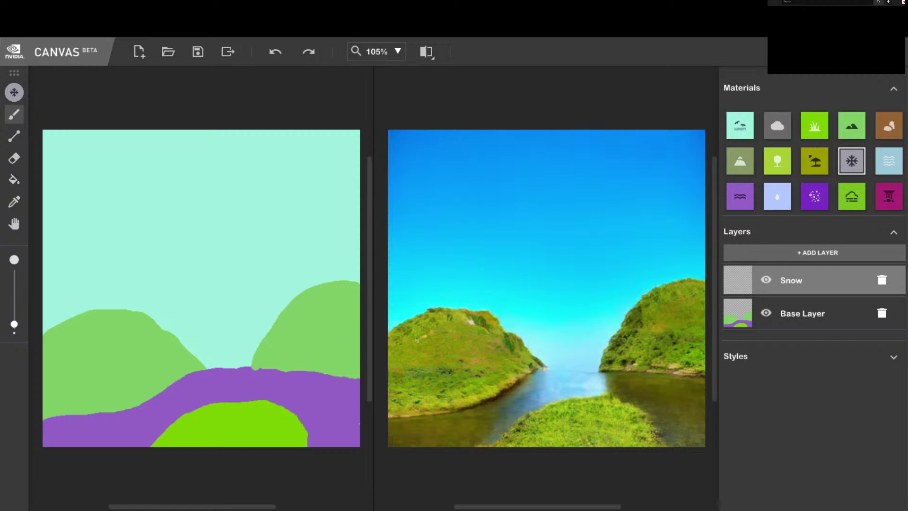
- Dab four small snow spots across the left hill on the Snow layer
left_click(73, 341)
left_click(86, 395)
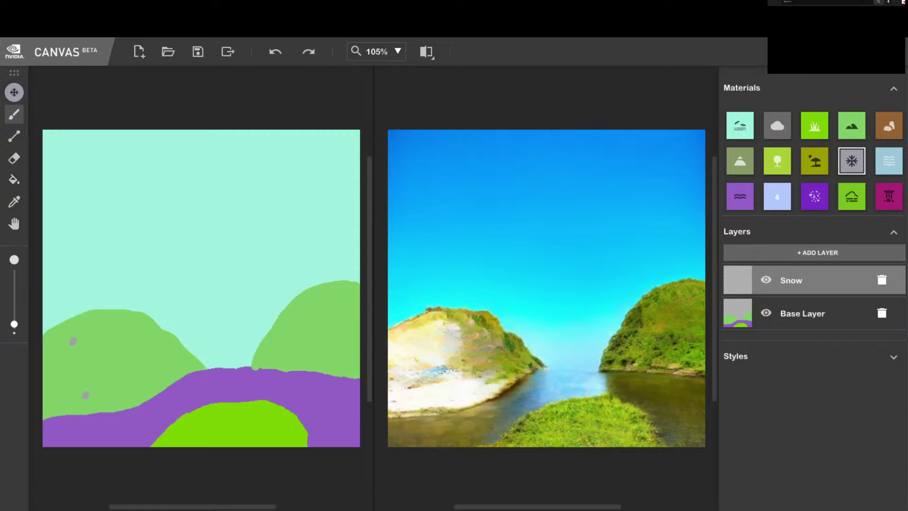
left_click(129, 332)
left_click(165, 366)
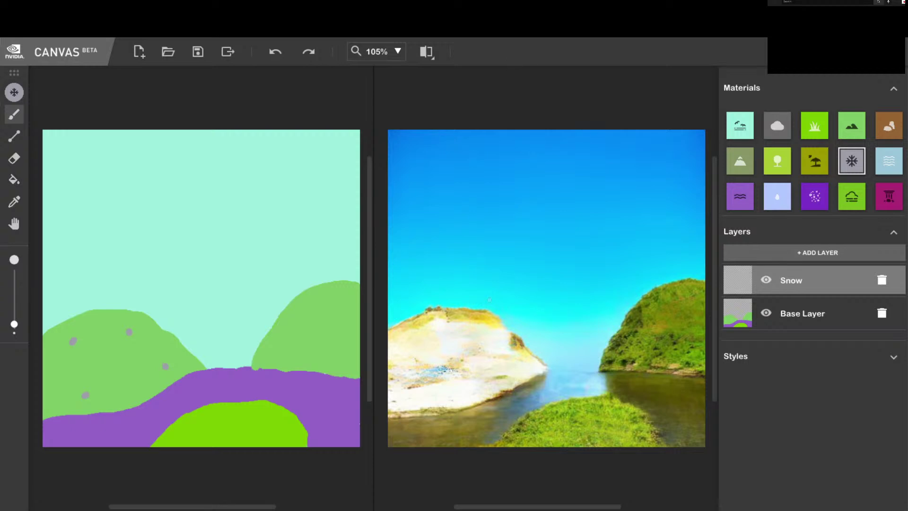
- Undo all four snow dabs on the left hill
left_click(277, 59)
left_click(277, 59)
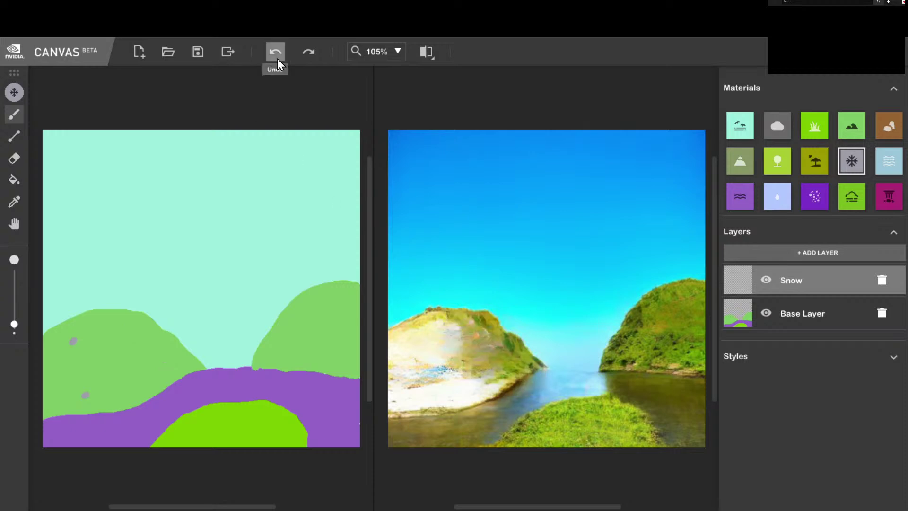
left_click(277, 59)
left_click(277, 58)
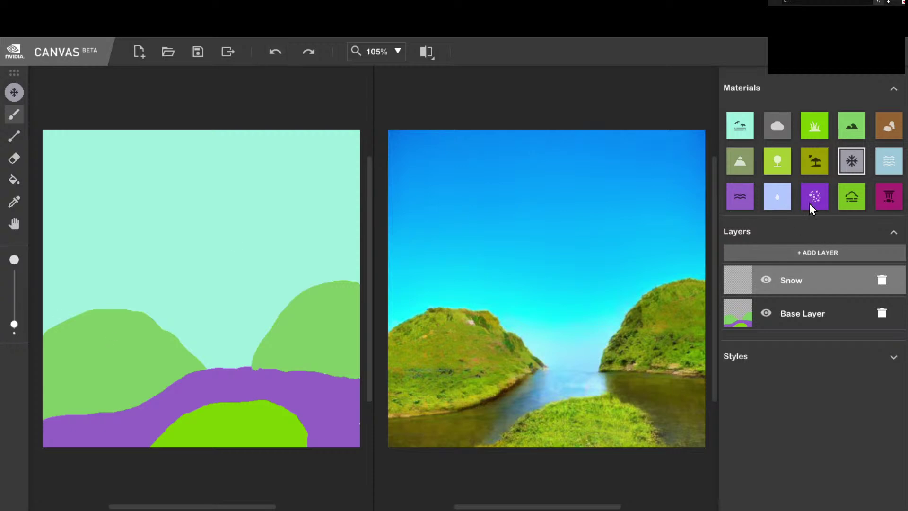
- Scatter small dots of the tree material over the left hill, from its crest down toward the water
left_click(814, 161)
left_click(775, 161)
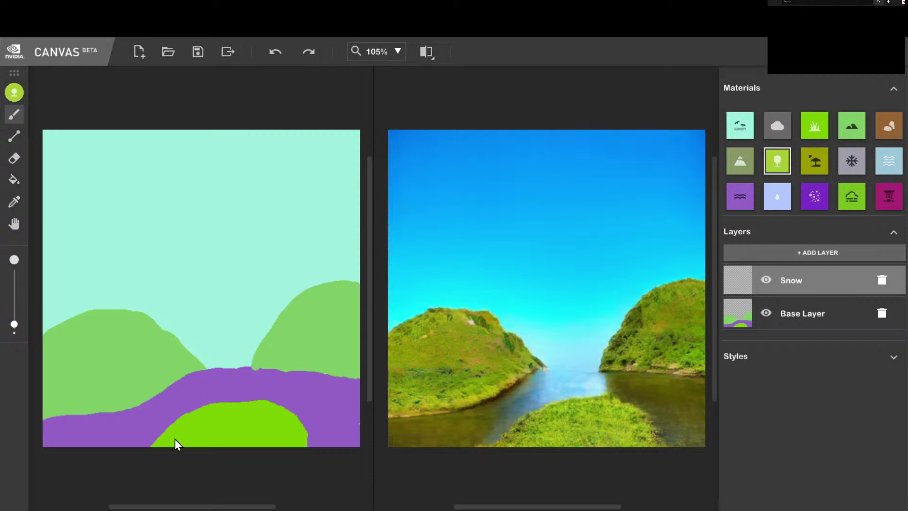
left_click(70, 319)
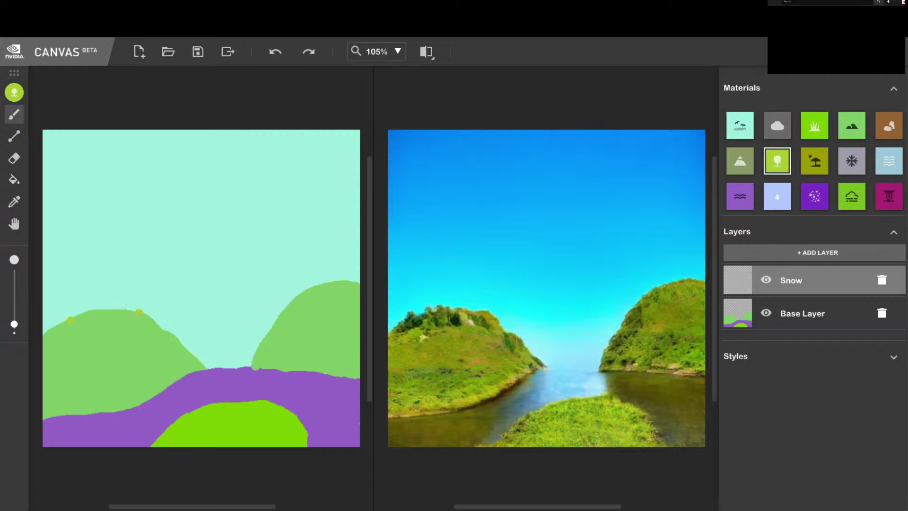
left_click(79, 345)
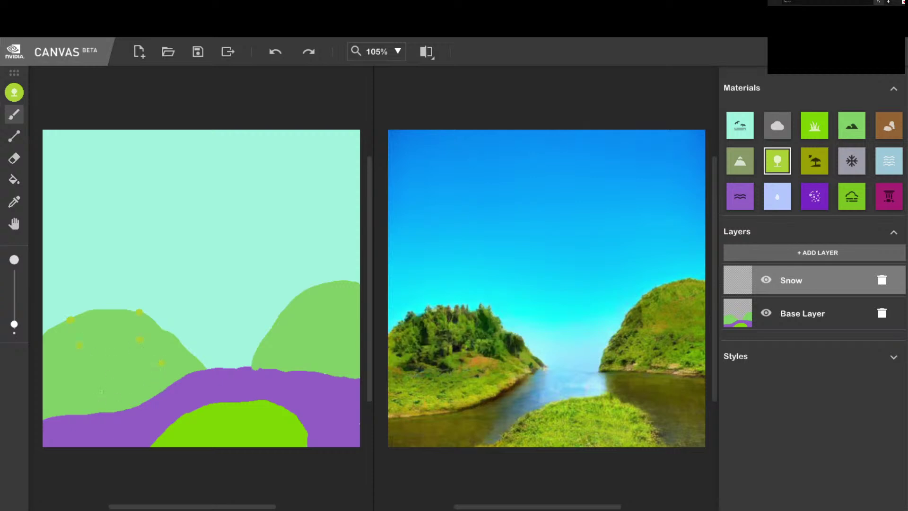
left_click(107, 386)
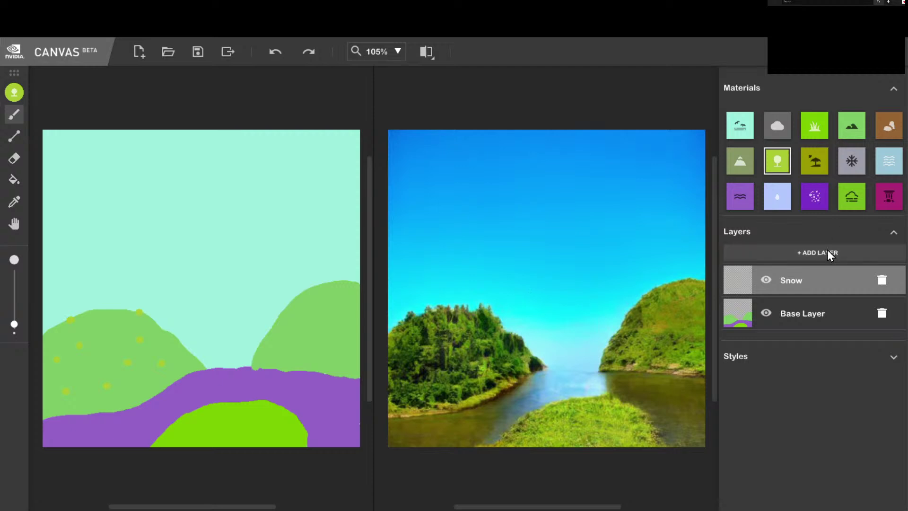
- Rename the tree-dotted layer Trees/Forest and add a layer named Snow above it
double_click(809, 282)
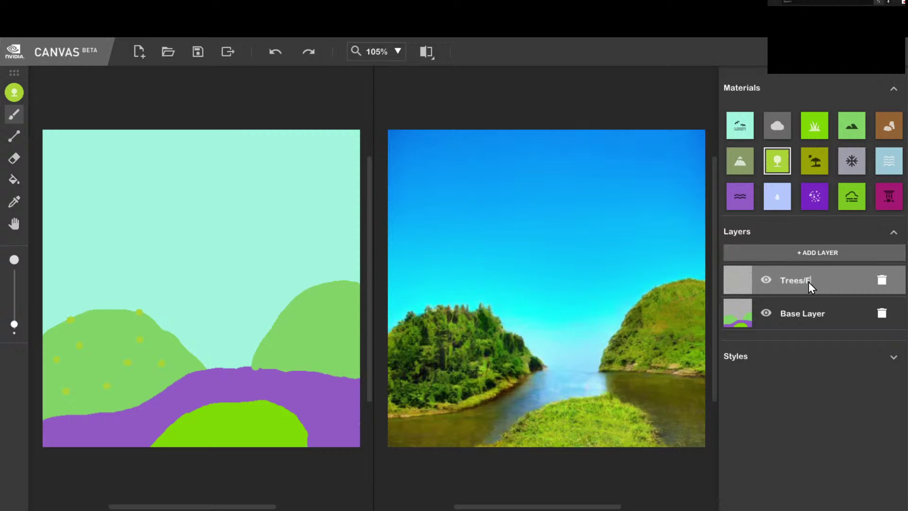
left_click(800, 254)
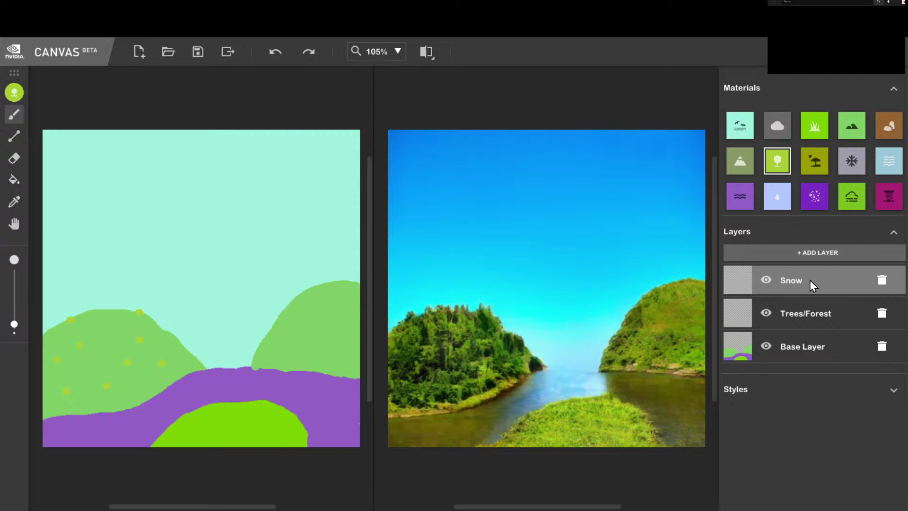
- Select the snow material, try two small dabs on the left hill, and undo both
left_click(805, 198)
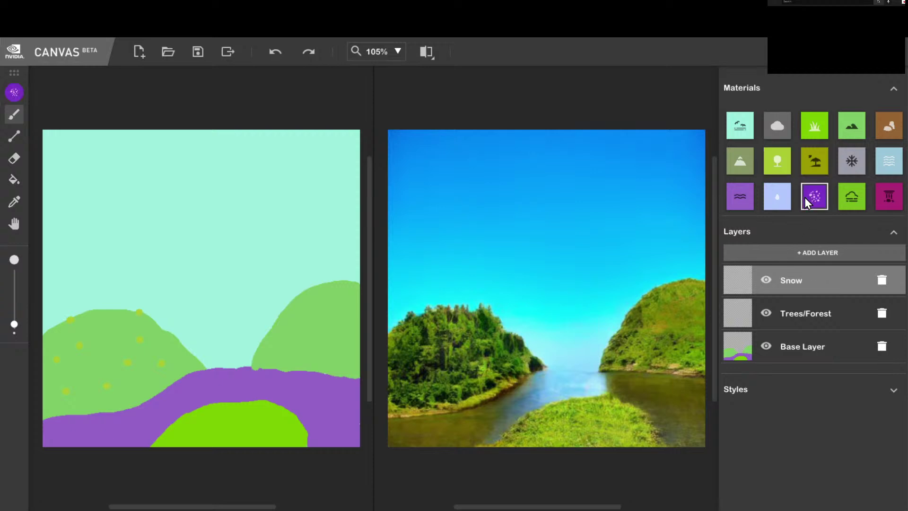
left_click(854, 160)
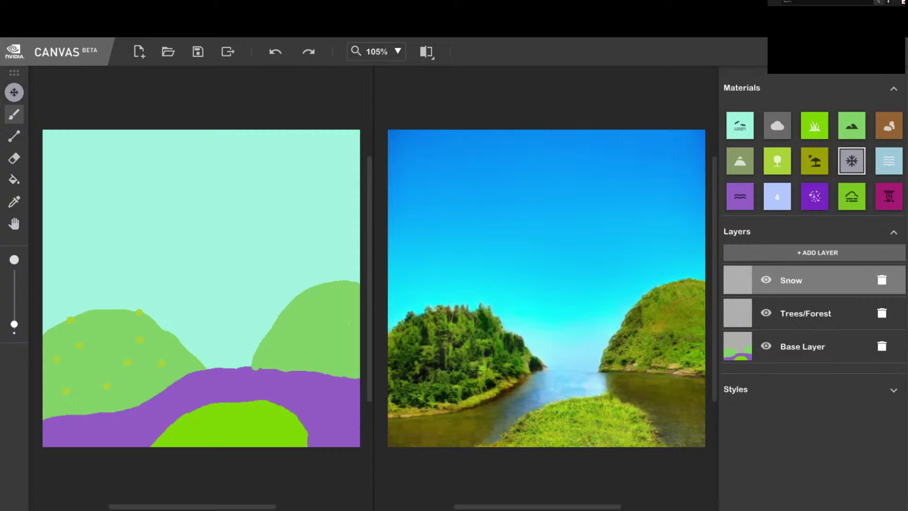
left_click(97, 326)
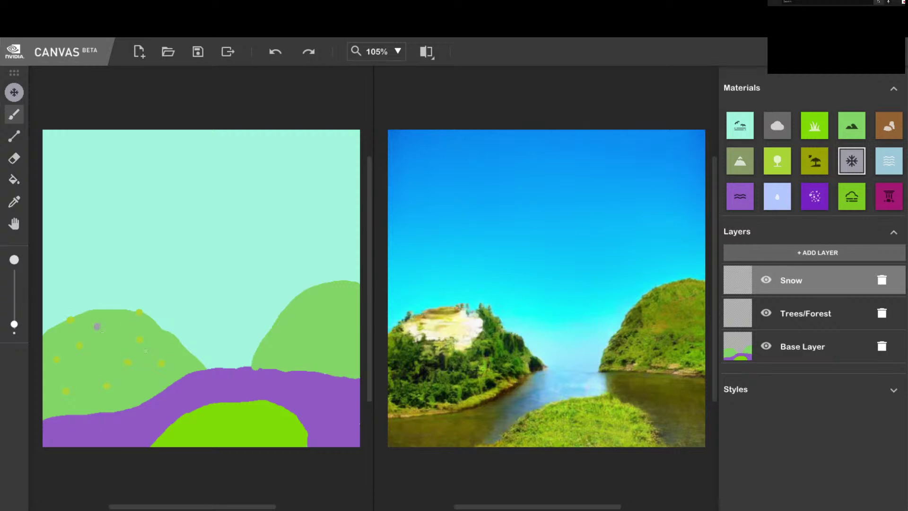
left_click(117, 358)
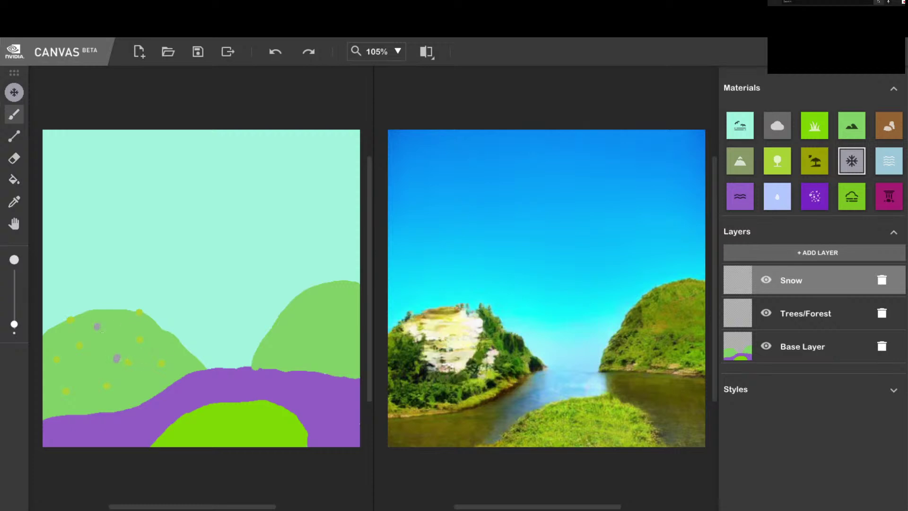
key("ctrl+z")
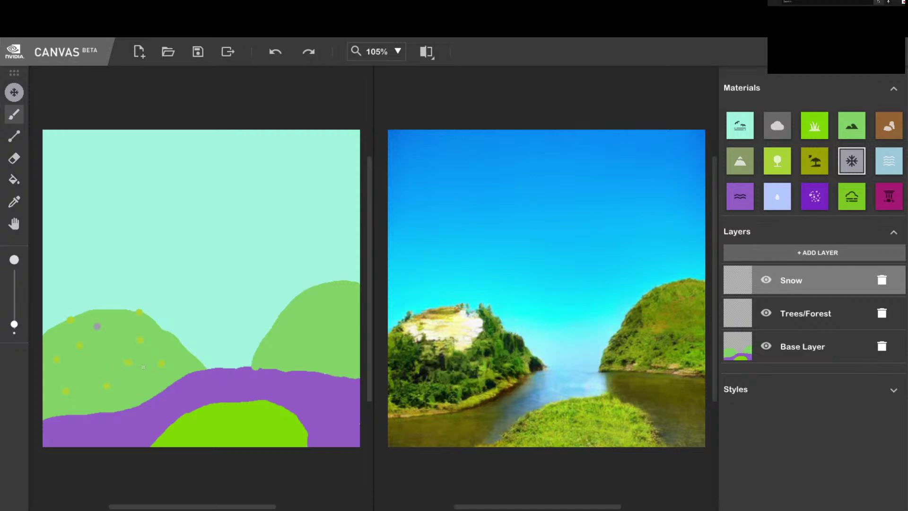
key("ctrl+z")
- Try a long snow streak down the left hill to the water with a short stroke beside it, and undo both
mouse_move(88, 321)
left_mouse_down()
mouse_move(101, 331)
mouse_move(93, 412)
left_mouse_up()
key("ctrl+z")
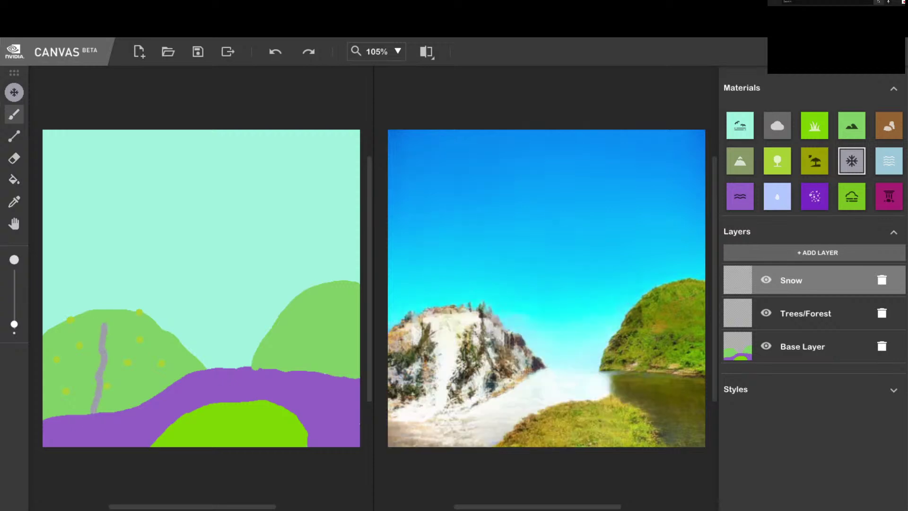
left_click_drag(88, 394, 66, 409)
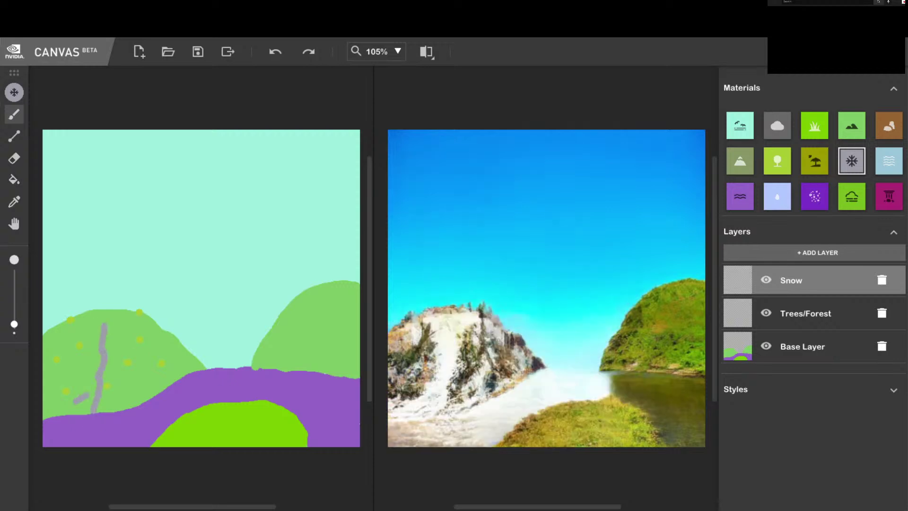
key("ctrl+z")
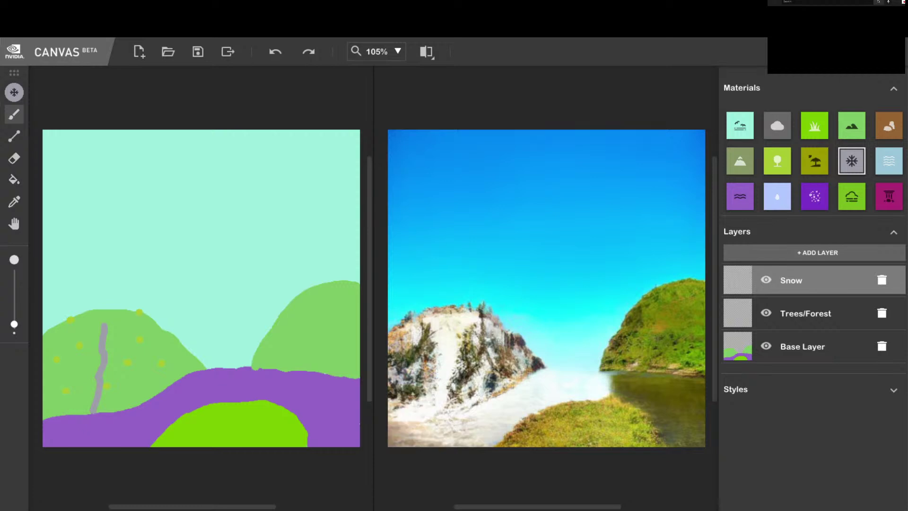
key("ctrl+z")
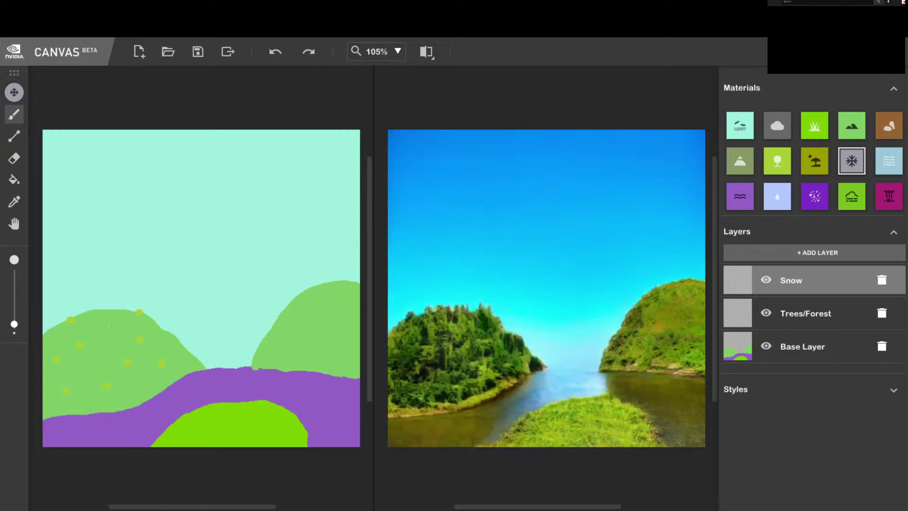
- Paint two small snow patches on the foreground grass and three dabs down the left hill
left_click_drag(264, 402, 274, 410)
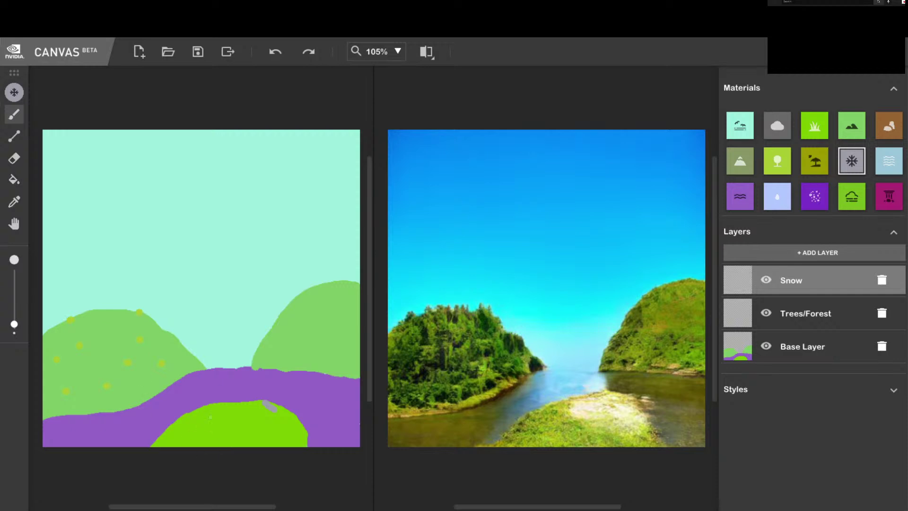
mouse_move(215, 424)
left_mouse_down()
mouse_move(198, 433)
mouse_move(233, 440)
left_mouse_up()
key("ctrl+z")
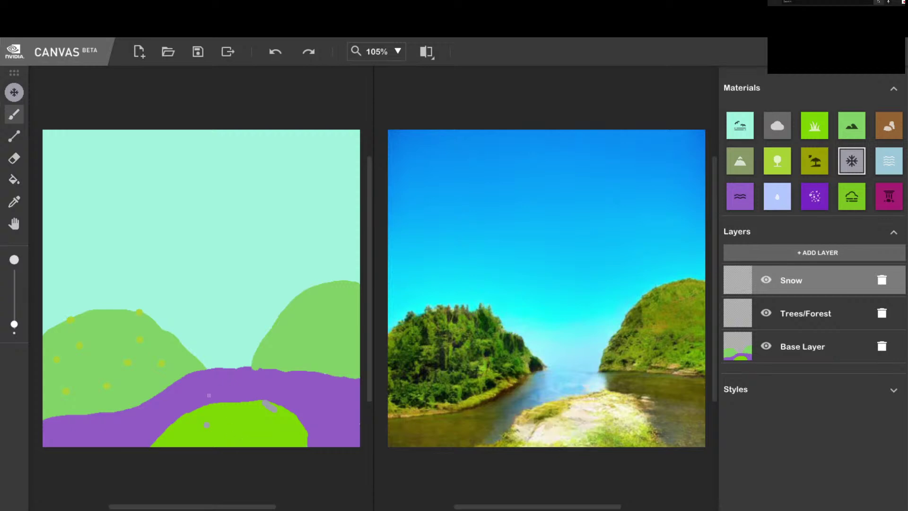
left_click_drag(81, 391, 79, 386)
left_click_drag(121, 334, 121, 329)
left_click(103, 368)
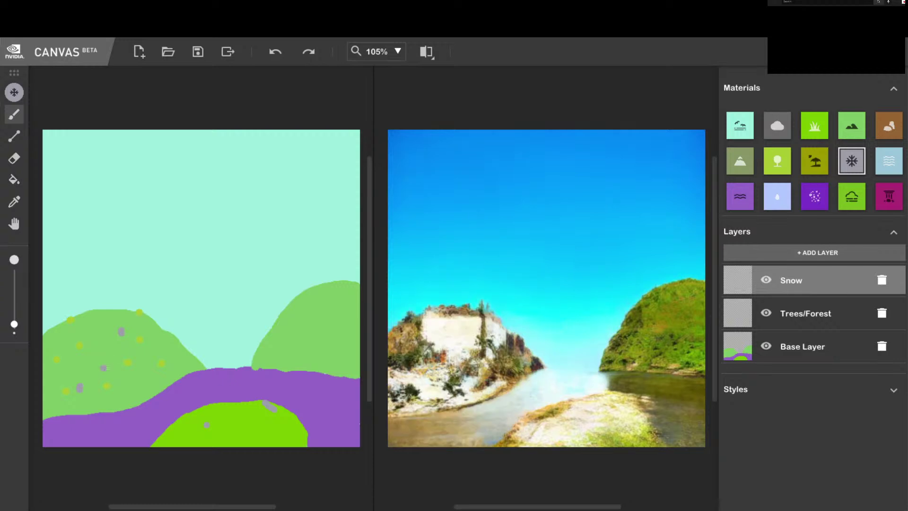
- Move the Snow layer below Trees/Forest, and briefly hide and re-show the Trees/Forest layer
left_click_drag(787, 293, 800, 319)
left_click(804, 289)
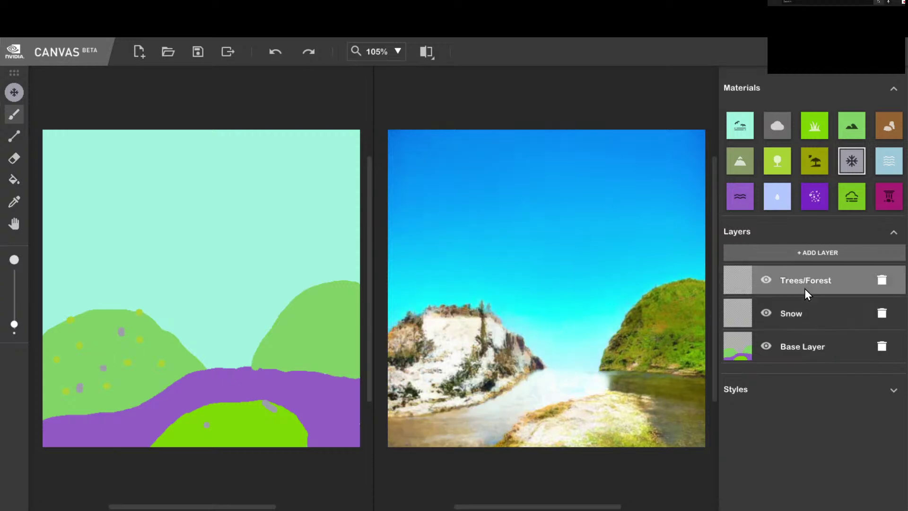
left_click(766, 279)
left_click(767, 281)
- Hide the Snow layer and the Base Layer, and switch to a larger eraser
left_click(766, 314)
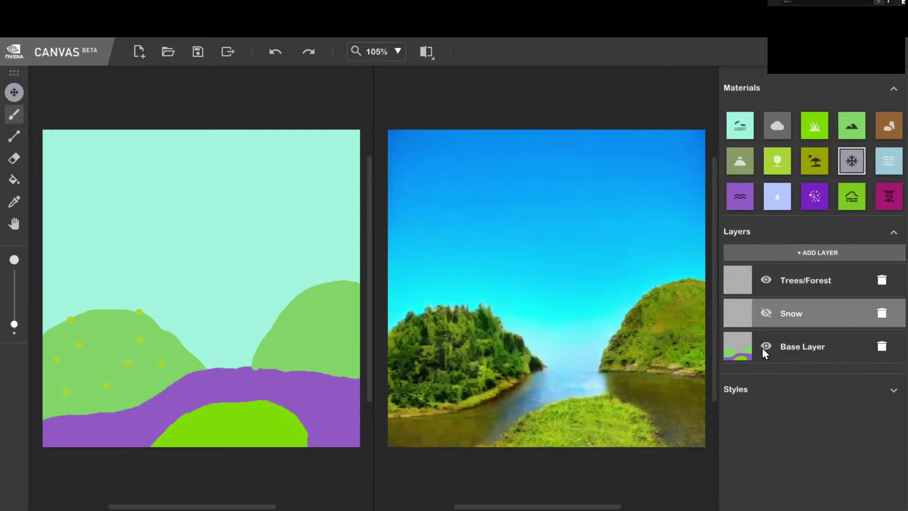
left_click(761, 347)
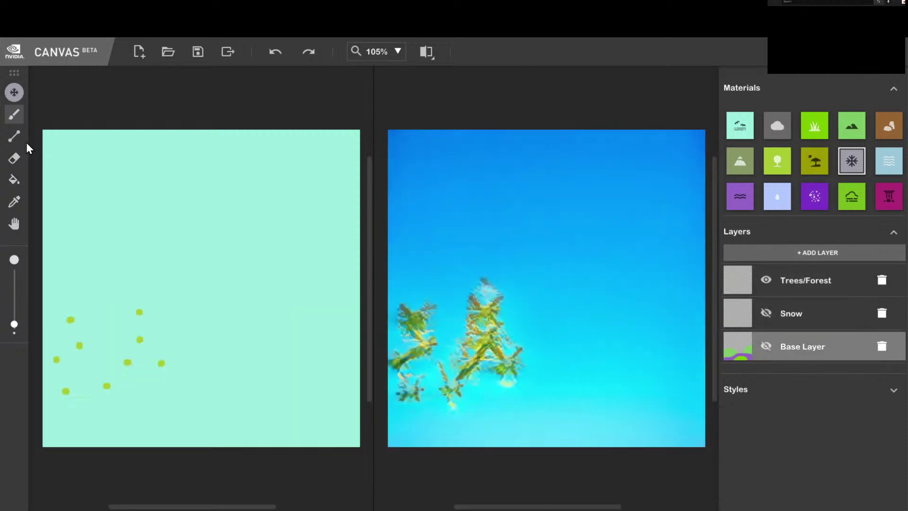
left_click(14, 158)
left_click_drag(14, 324, 14, 290)
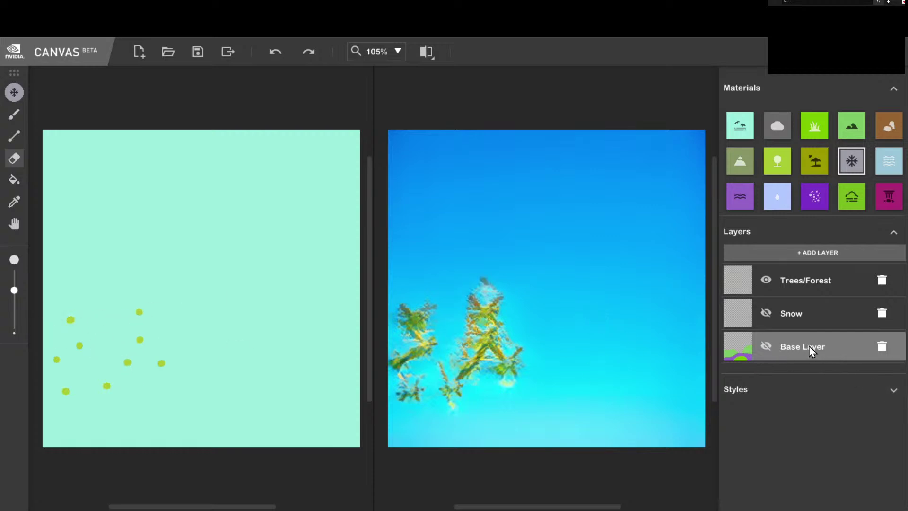
- Try erasing the left hill's crest with the Base Layer shown, undo it, and hide the Base Layer again
left_click(765, 345)
left_click(765, 345)
left_click(765, 345)
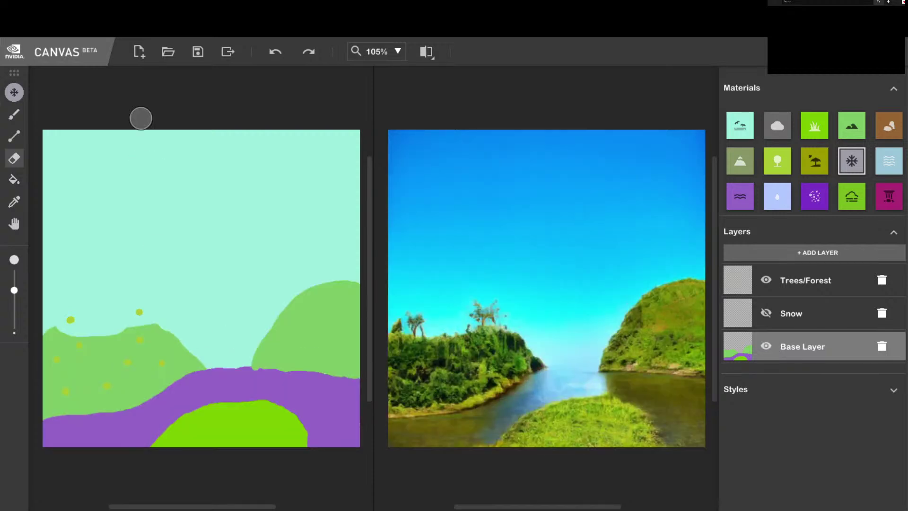
left_click(282, 51)
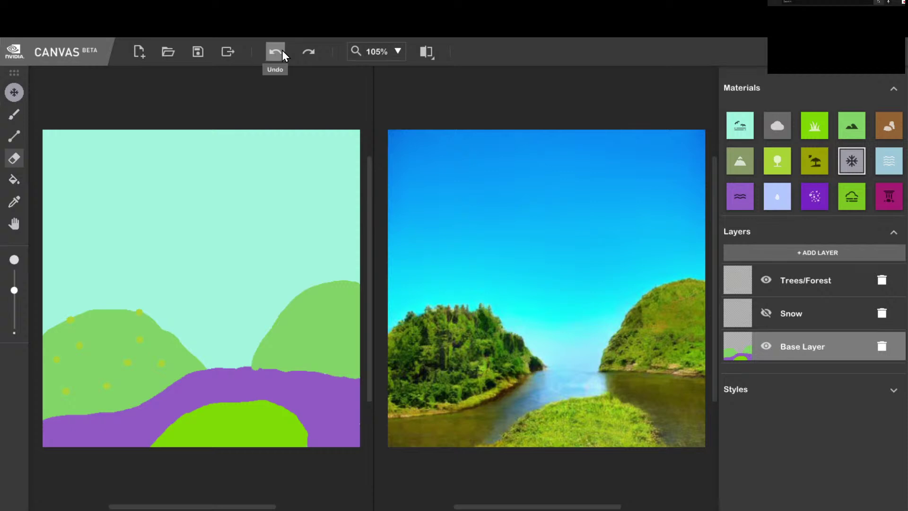
left_click(282, 51)
left_click(304, 53)
left_click(766, 346)
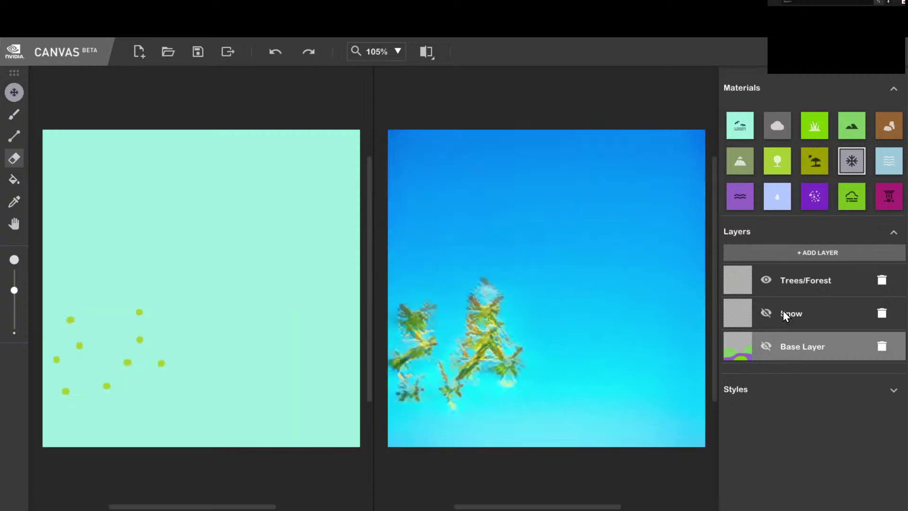
- Erase all tree dots from the Trees/Forest layer and show the Snow layer and Base Layer again
double_click(821, 280)
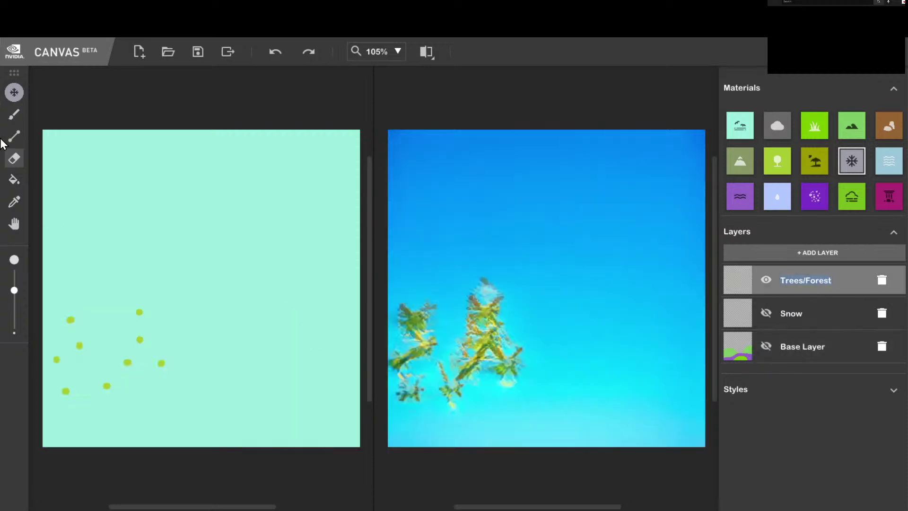
mouse_move(41, 345)
left_mouse_down()
mouse_move(69, 337)
mouse_move(60, 410)
mouse_move(100, 360)
mouse_move(106, 394)
mouse_move(192, 348)
mouse_move(80, 319)
mouse_move(144, 351)
left_mouse_up()
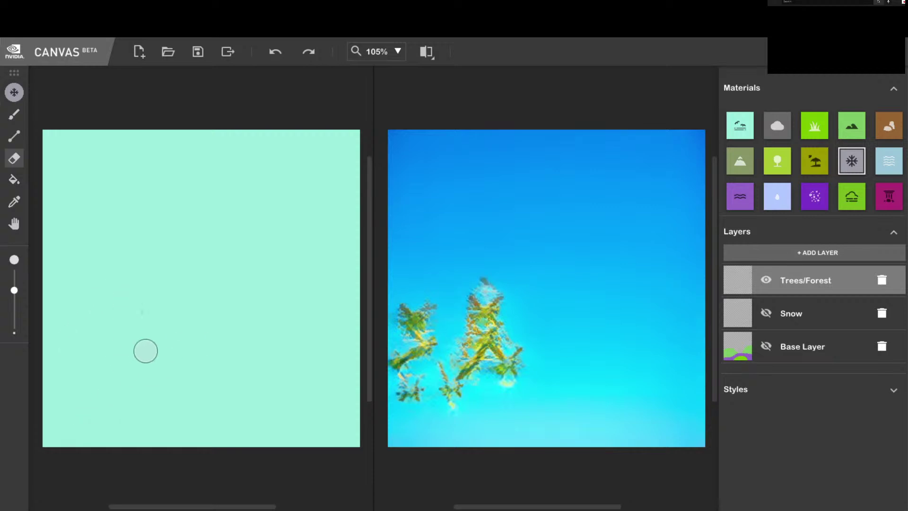
left_click(766, 313)
left_click(766, 345)
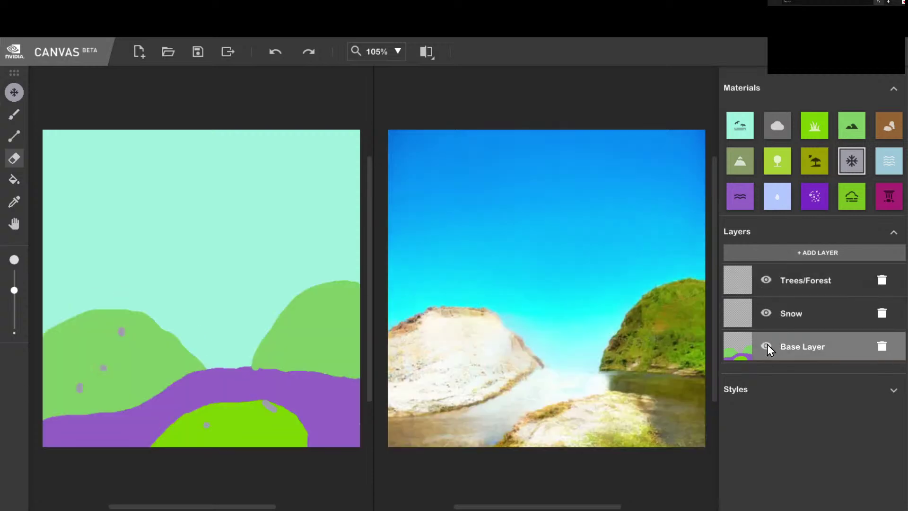
- Erase the three snow dabs on the left hill from the Snow layer
double_click(821, 322)
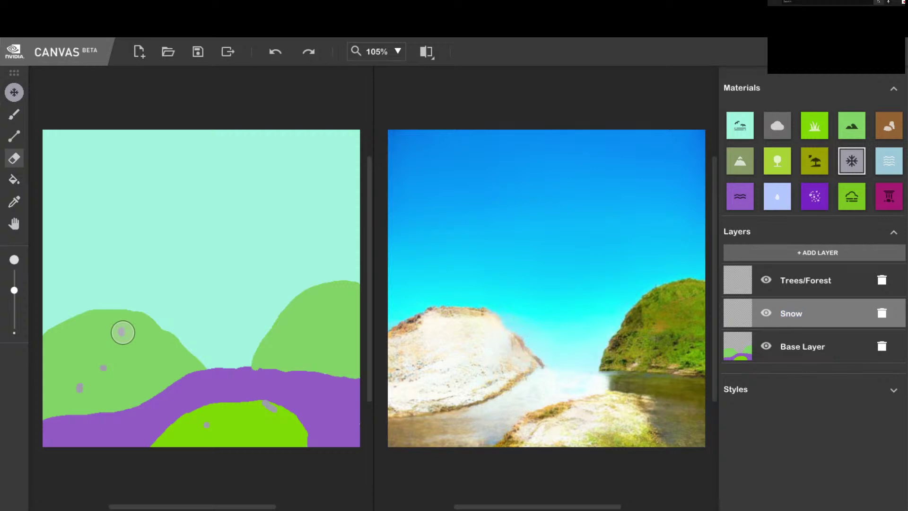
left_click(123, 332)
left_click(110, 370)
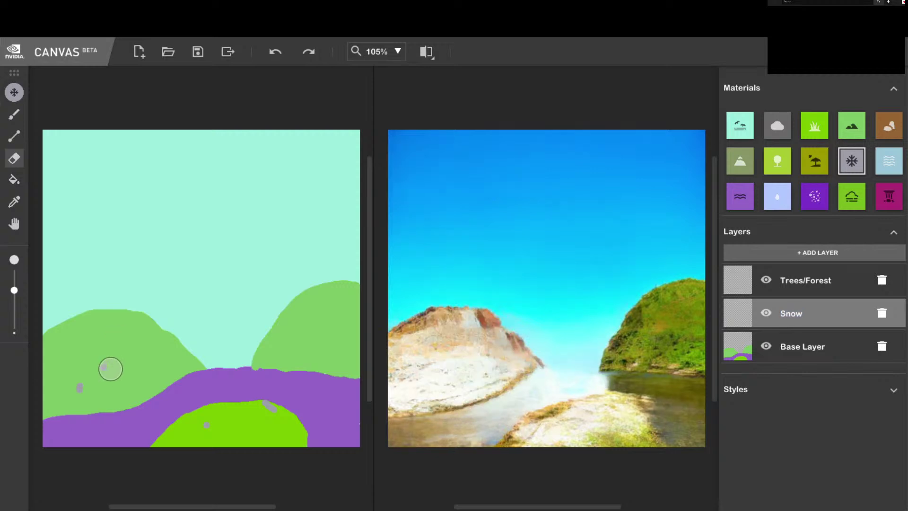
left_click(80, 388)
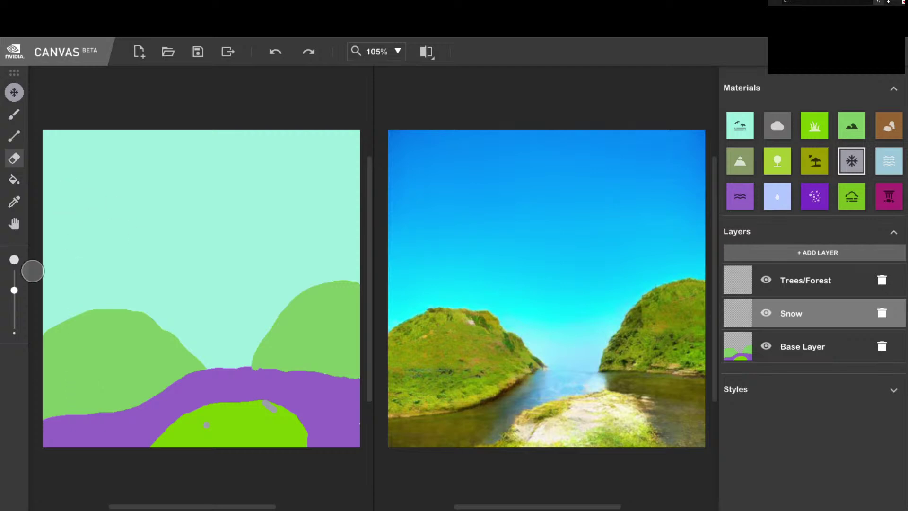
- Switch back to painting with a smaller brush, try a snow stroke across the left hill's crest, and undo it
left_click_drag(15, 289, 13, 307)
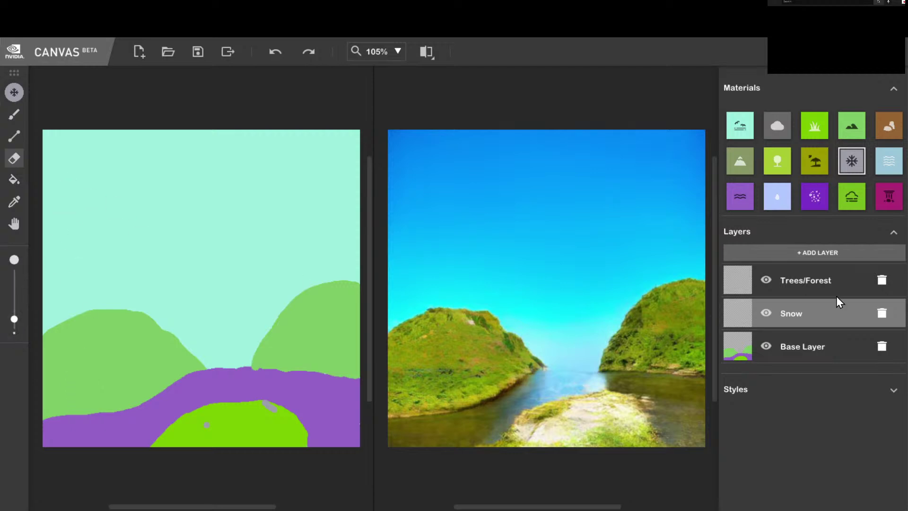
left_click(11, 122)
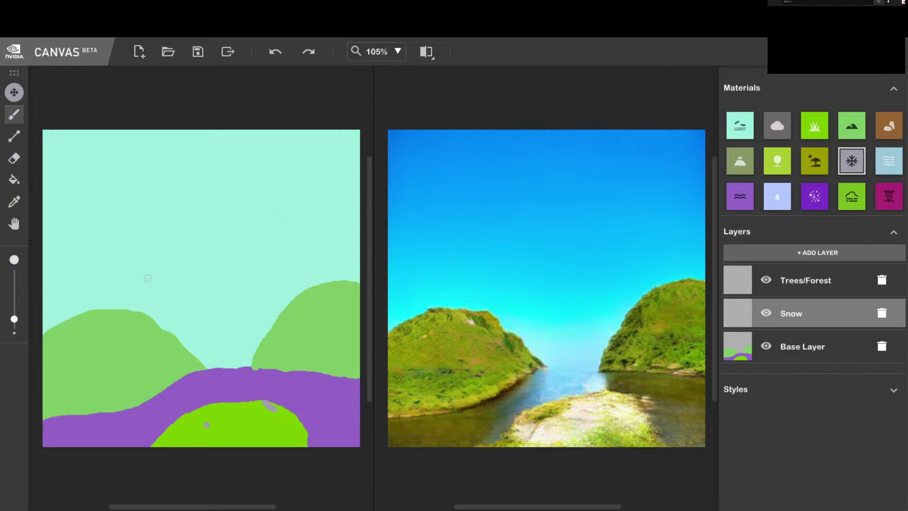
left_click(76, 324)
left_click_drag(79, 322, 156, 317)
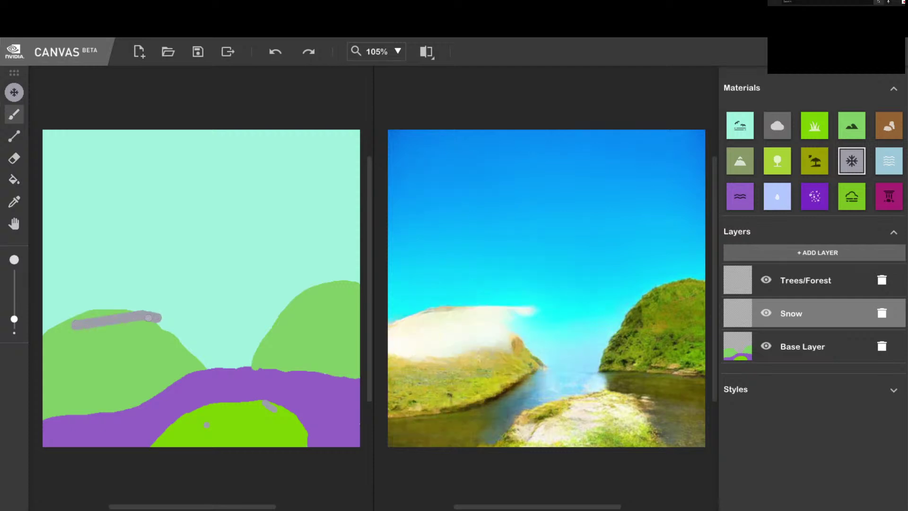
key("ctrl+z")
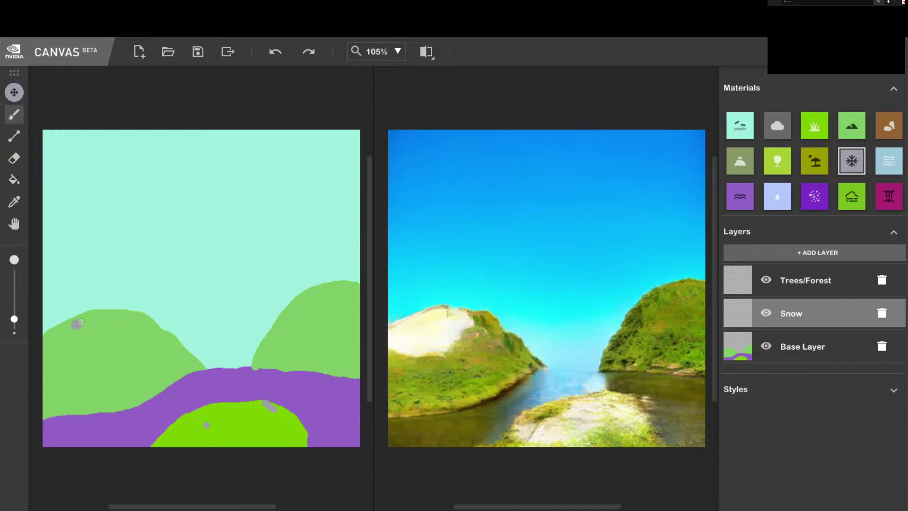
key("ctrl+z")
- Try a curved snow cap and a shorter snow stroke on the upper left hill, and undo both
mouse_move(75, 329)
left_mouse_down()
mouse_move(100, 319)
mouse_move(154, 330)
left_mouse_up()
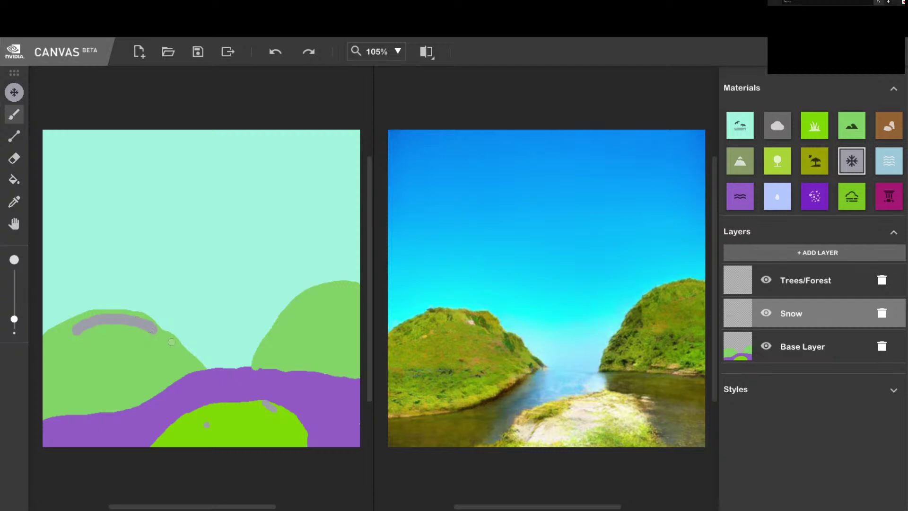
key("ctrl+z")
left_click_drag(75, 328, 112, 343)
key("ctrl+z")
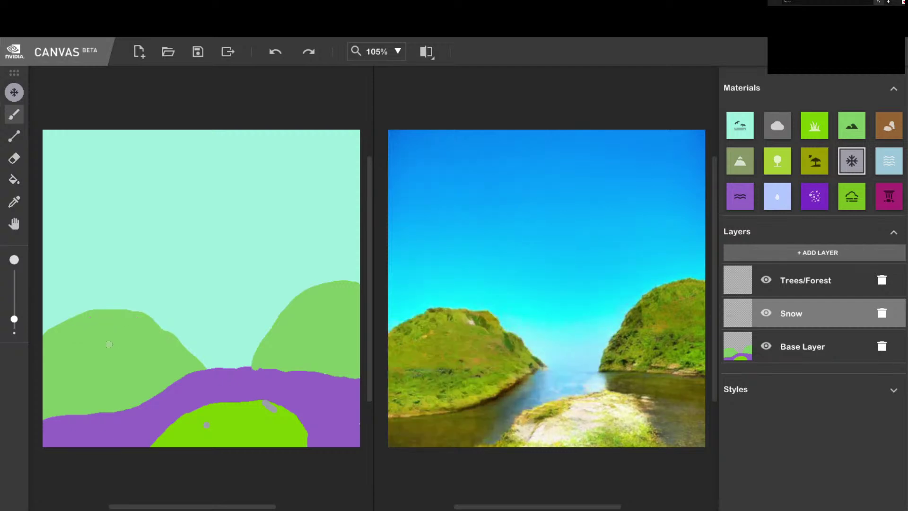
- Shrink the brush and leave three small snow dabs spread across the left hill, undoing the one near the crest
left_click_drag(24, 320, 24, 325)
mouse_move(103, 359)
left_mouse_down()
mouse_move(126, 371)
mouse_move(130, 353)
left_mouse_up()
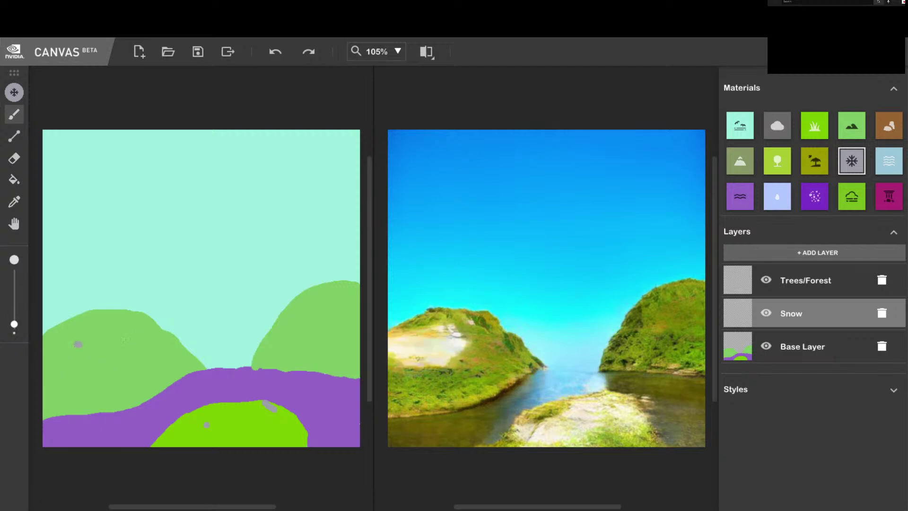
left_click(124, 333)
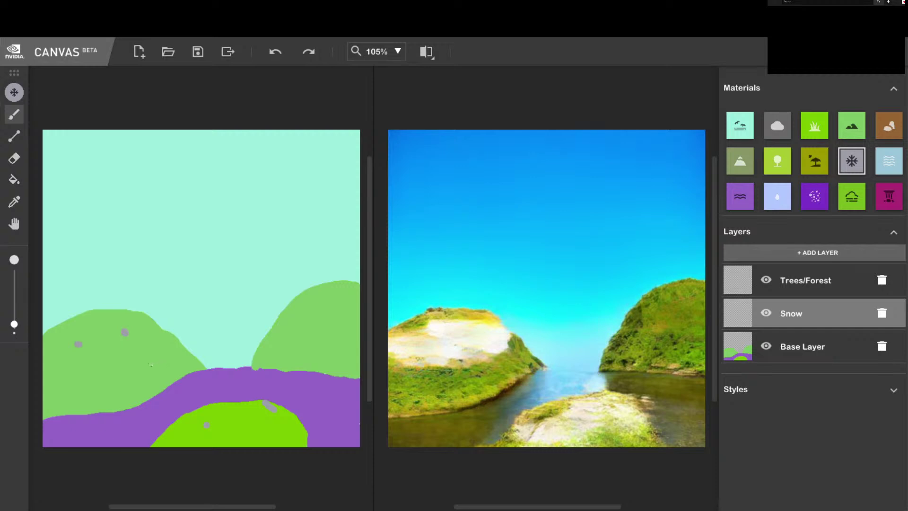
key("ctrl+z")
left_click(99, 379)
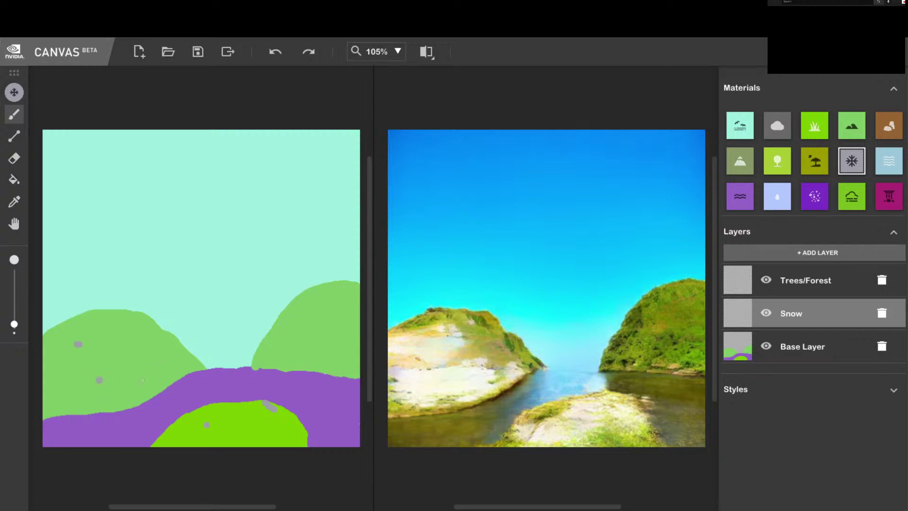
left_click(163, 352)
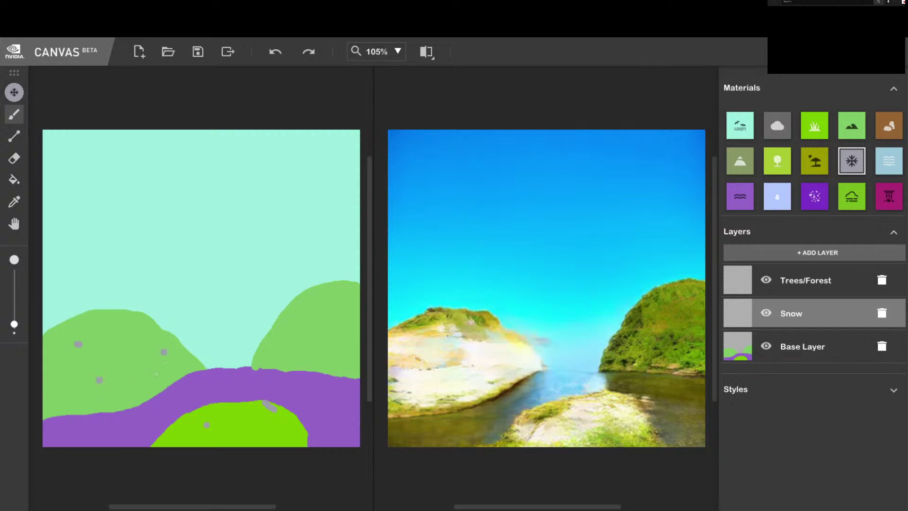
- Undo the last snow dab, and paint Forest strokes across the left hill on the Trees/Forest layer
key("ctrl+z")
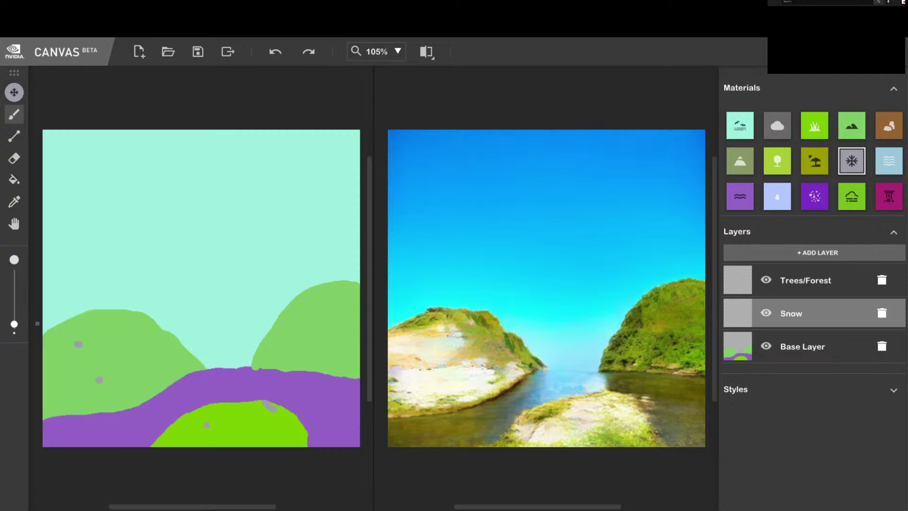
left_click(795, 280)
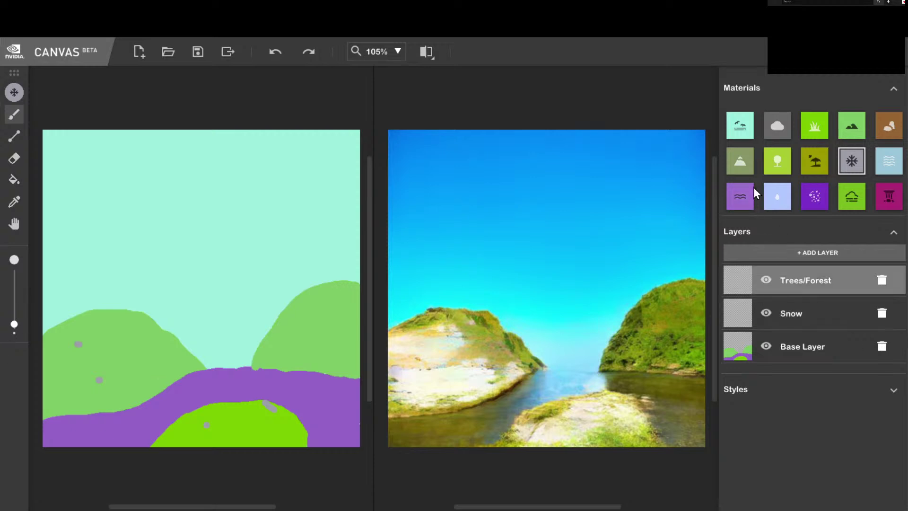
left_click(783, 154)
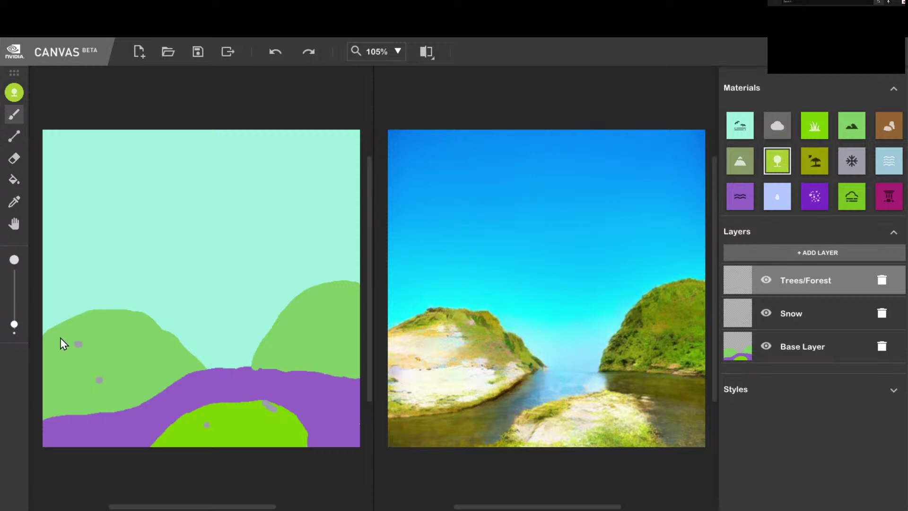
left_click_drag(59, 339, 70, 330)
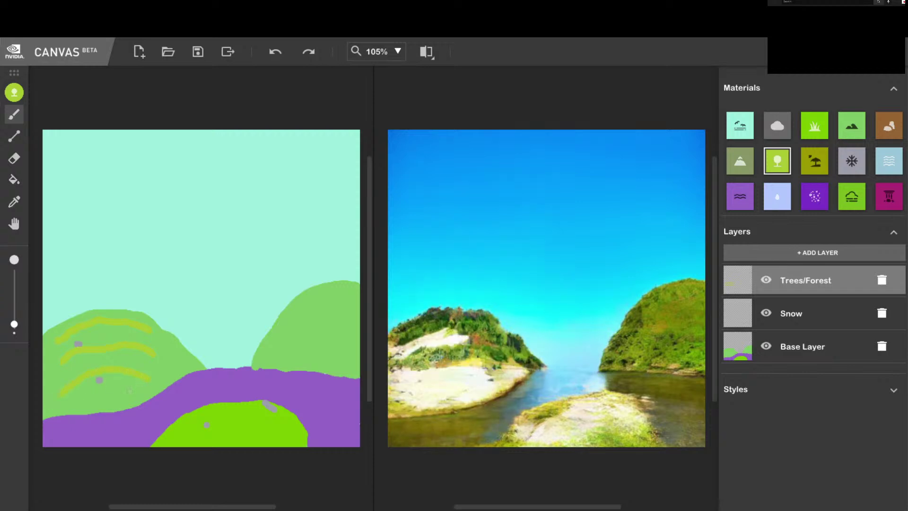
left_click_drag(79, 344, 102, 338)
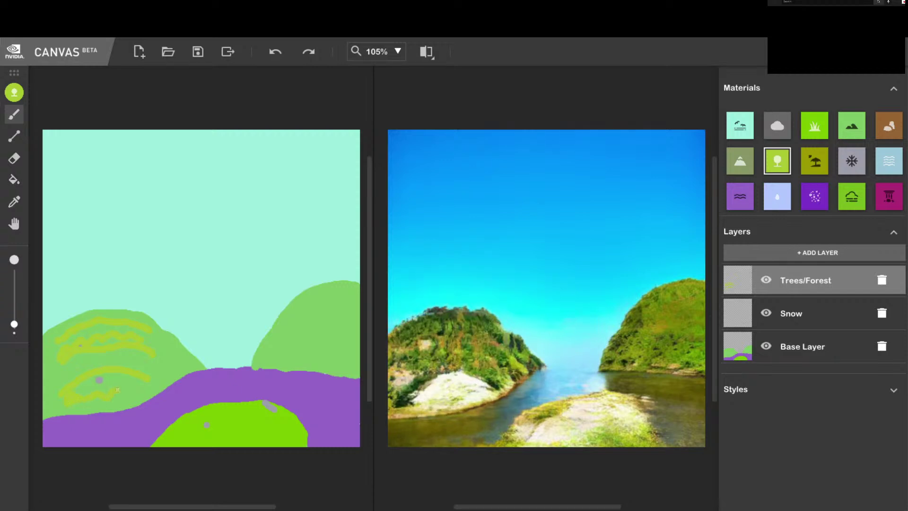
left_click_drag(100, 365, 108, 384)
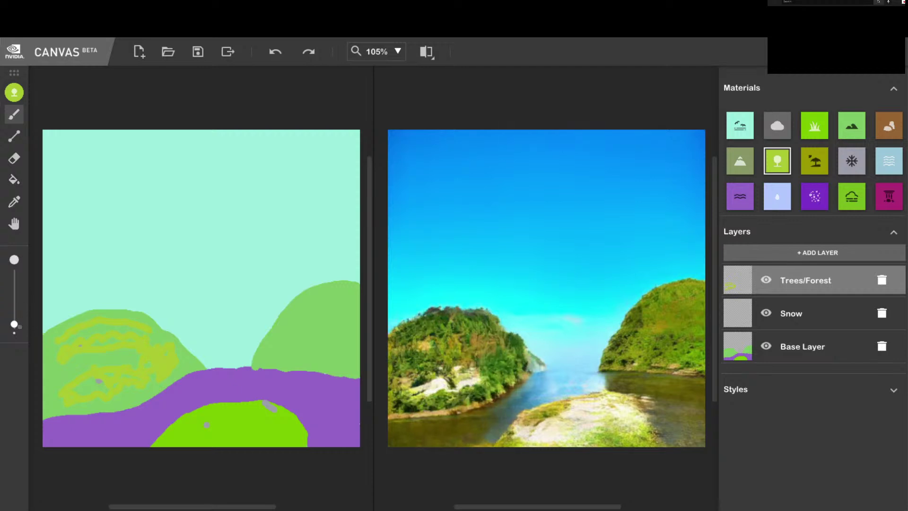
- Enlarge the brush, cover the left hill almost completely with forest, and inspect the generated image alone at 200%
left_click_drag(15, 325, 10, 311)
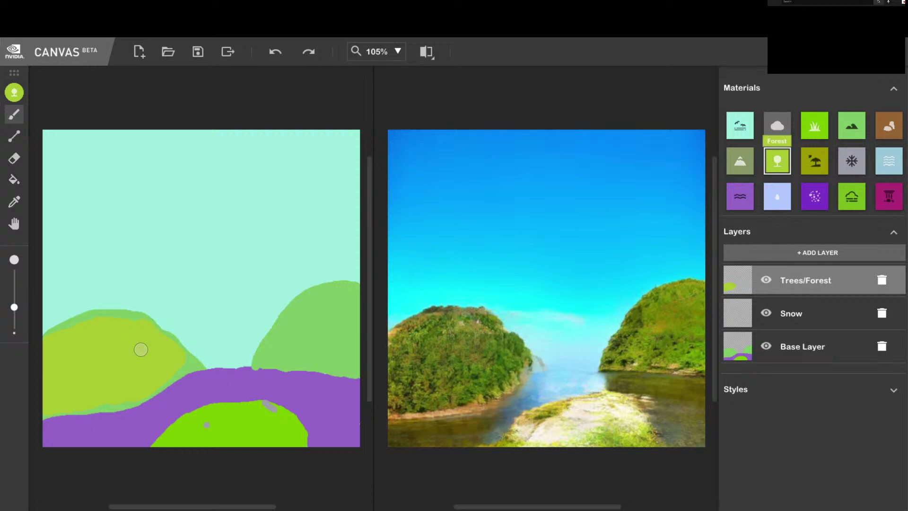
left_click(422, 50)
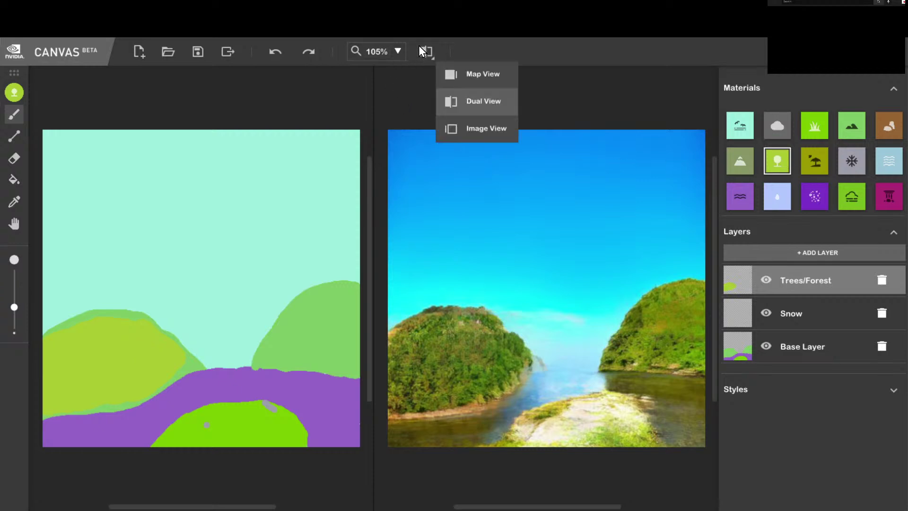
left_click(470, 138)
left_click(397, 51)
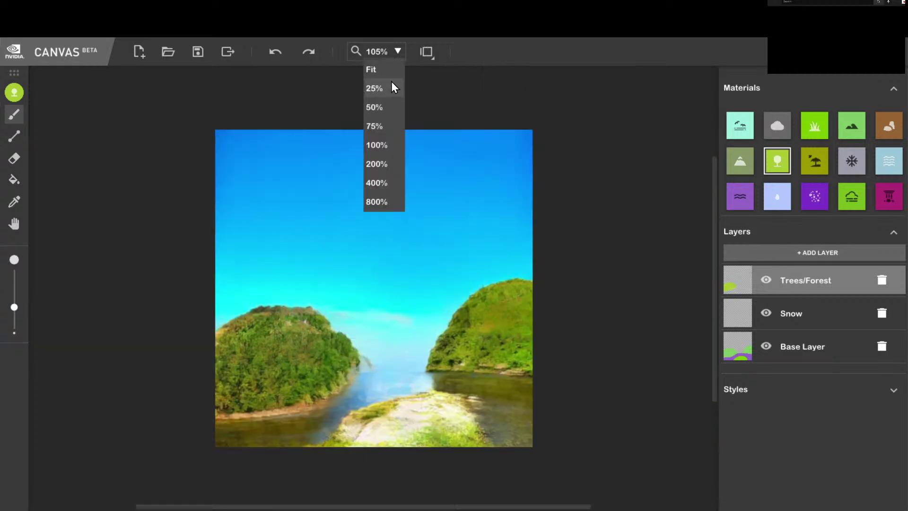
left_click(387, 158)
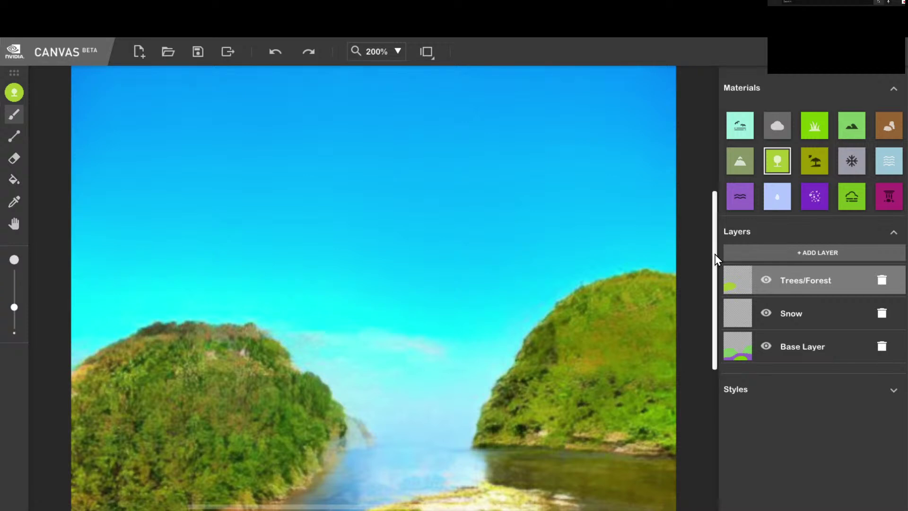
scroll(715, 284, "down", 3)
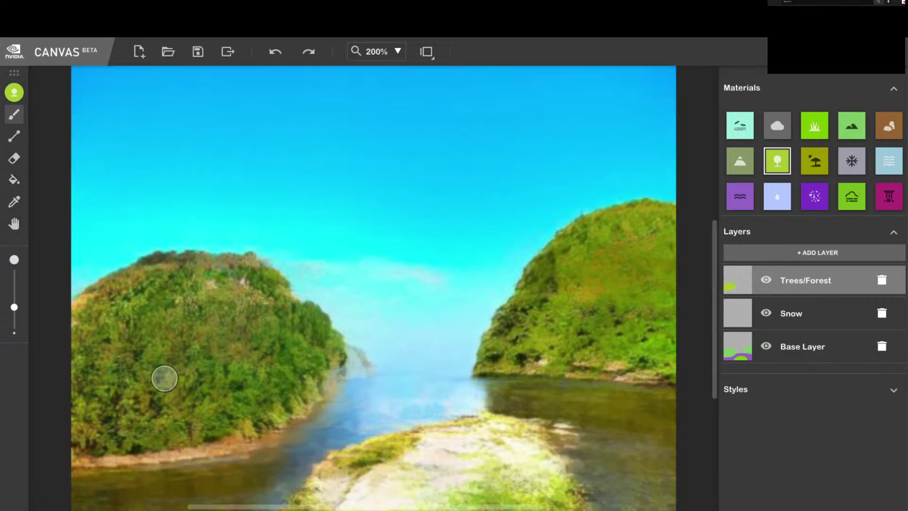
- Compare the segmentation map with the generated image at 200%, and undo the solid forest cover on the left hill
left_click(433, 51)
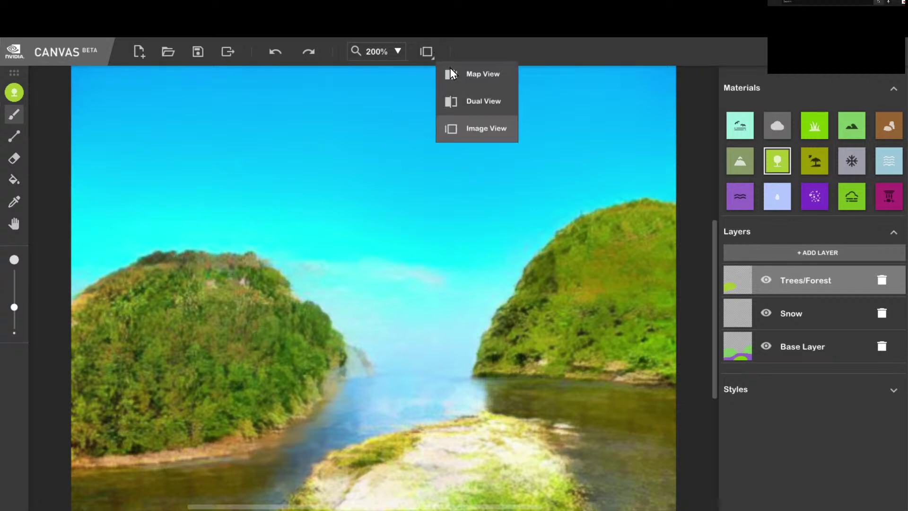
left_click(453, 73)
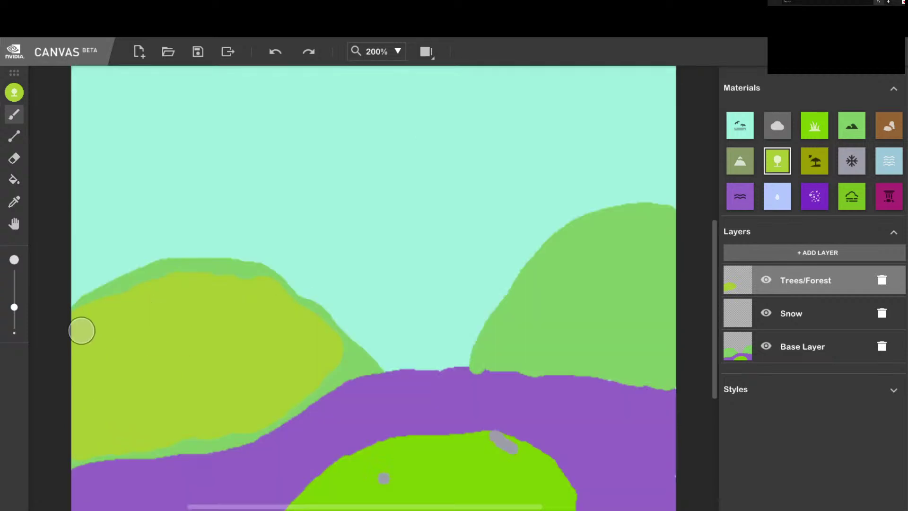
left_click(426, 50)
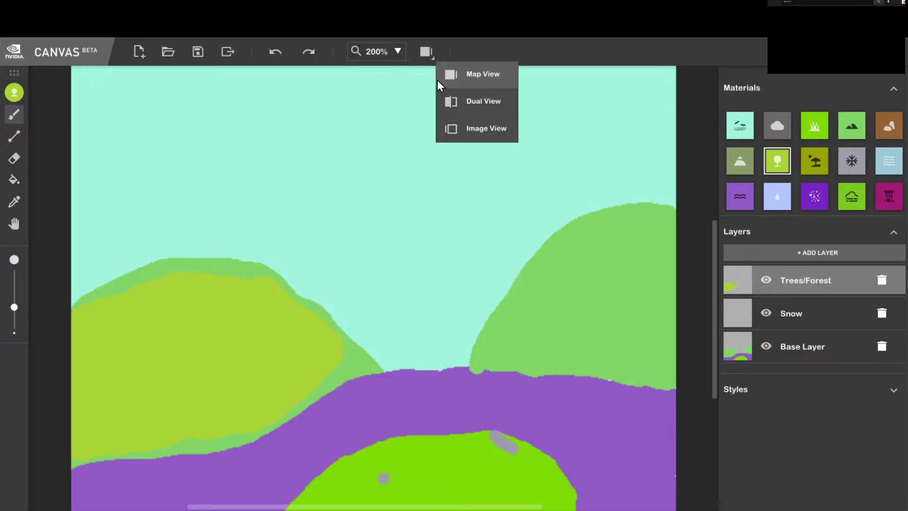
left_click(477, 120)
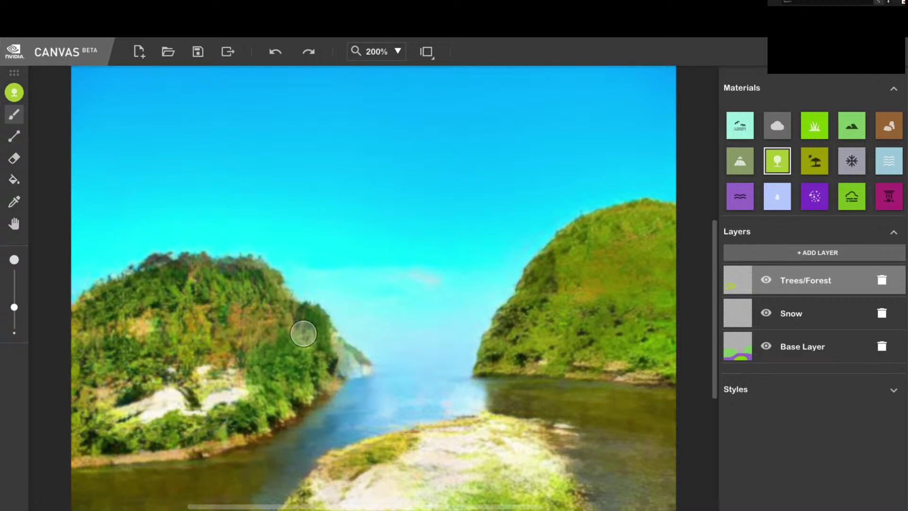
- Reduce the zoom to 100%, restore the dual view, and fit the canvas to the view
left_click(382, 52)
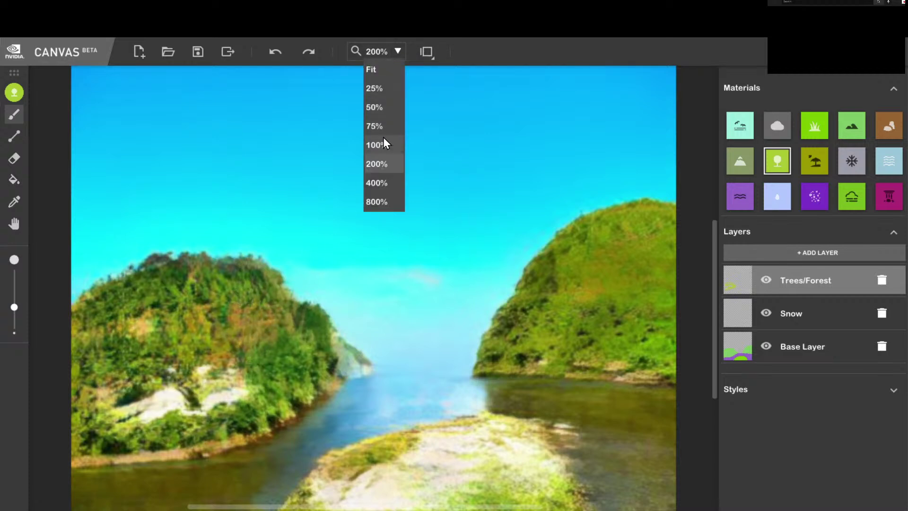
left_click(381, 143)
left_click(428, 51)
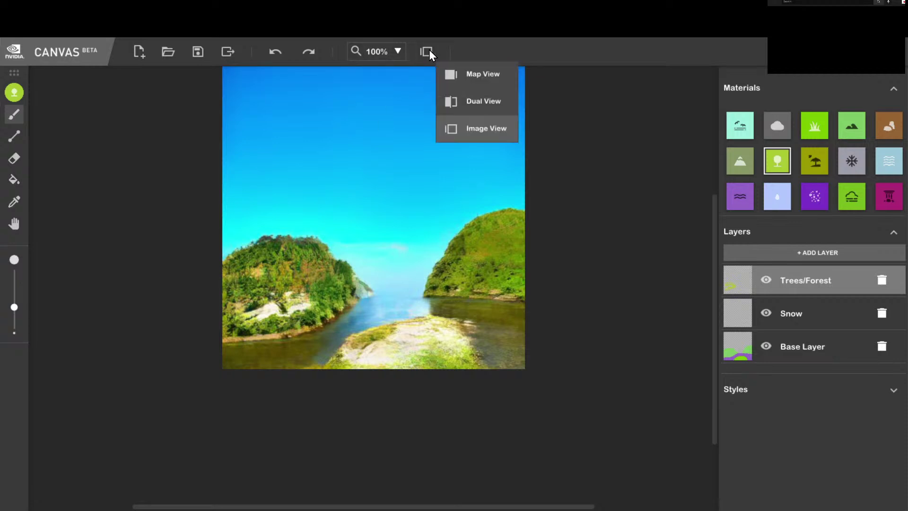
left_click(426, 51)
left_click(476, 102)
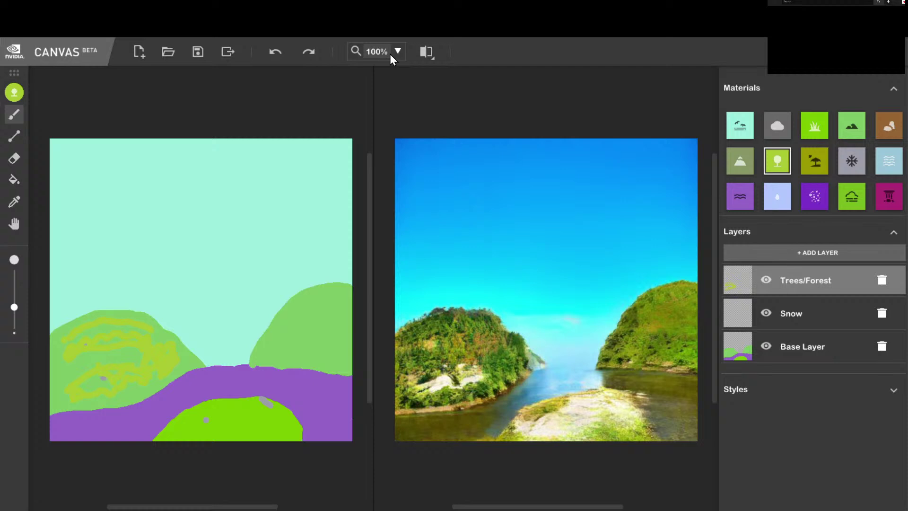
left_click(387, 53)
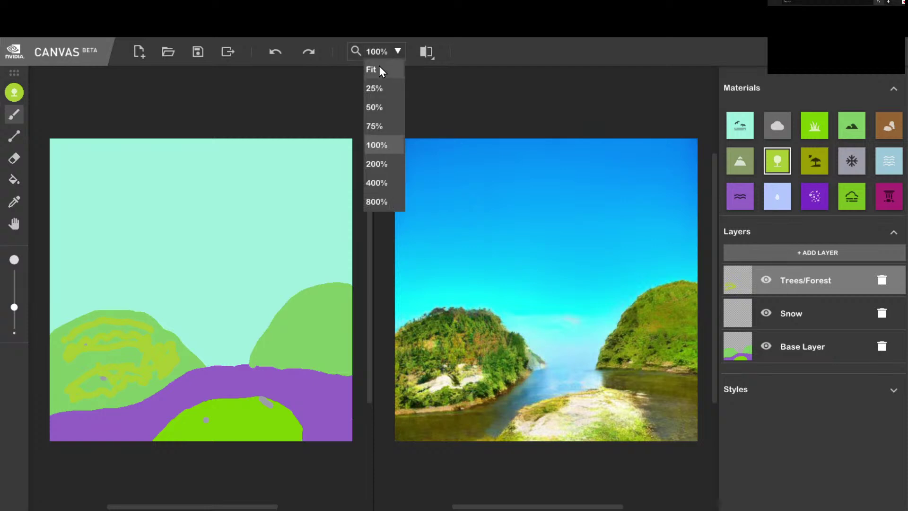
left_click(382, 69)
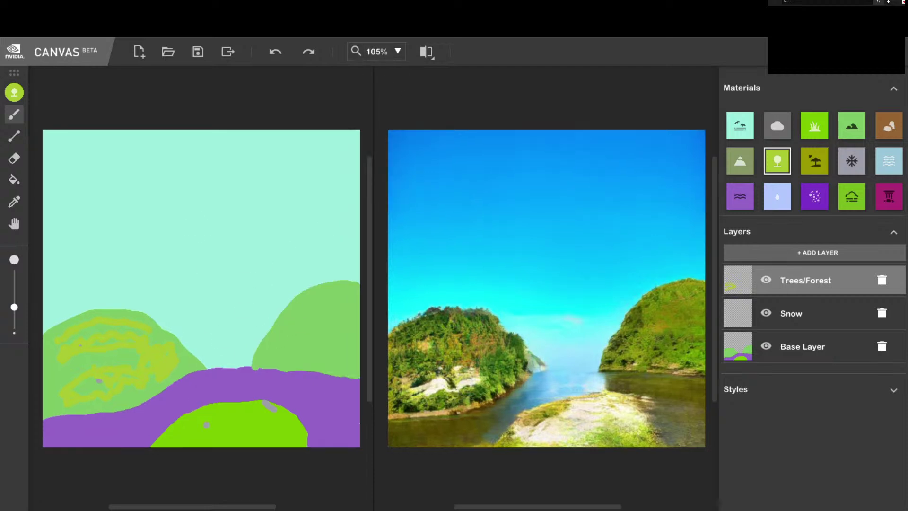
- Choose the magenta stone material and add a new layer named Stone
left_click(890, 201)
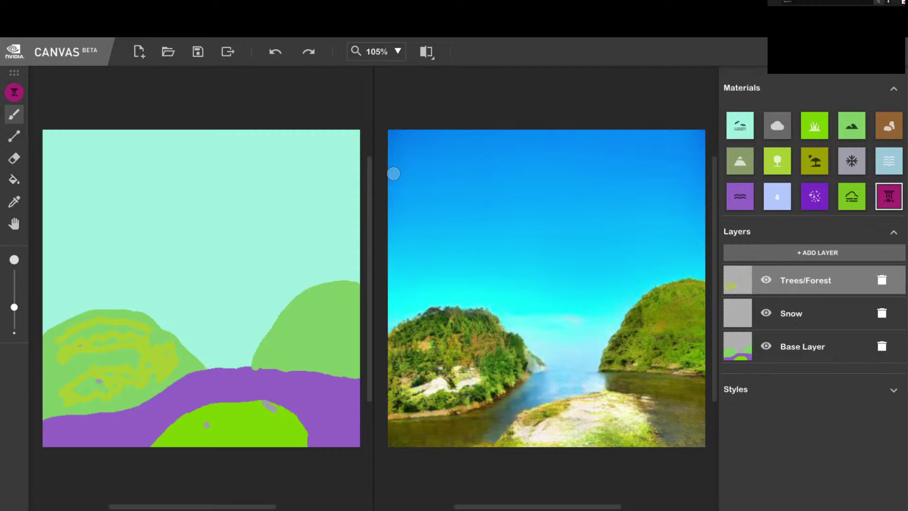
left_click(18, 141)
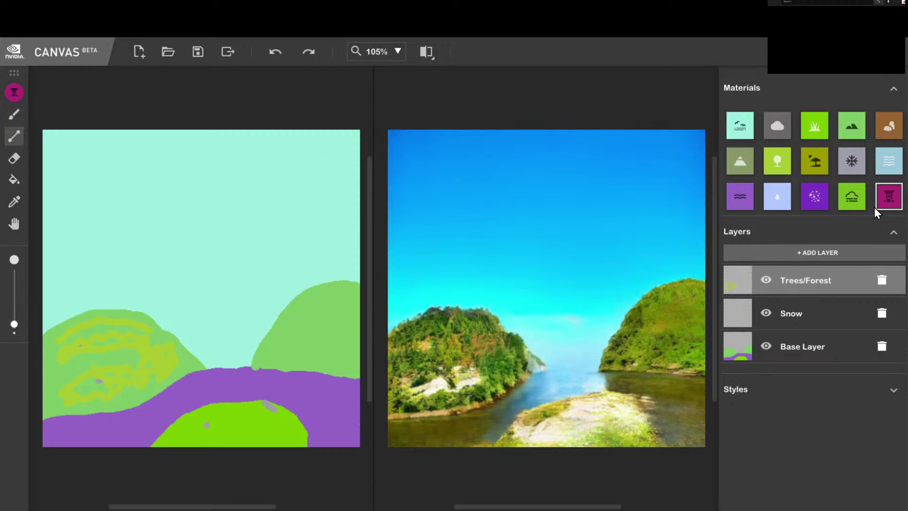
left_click(832, 255)
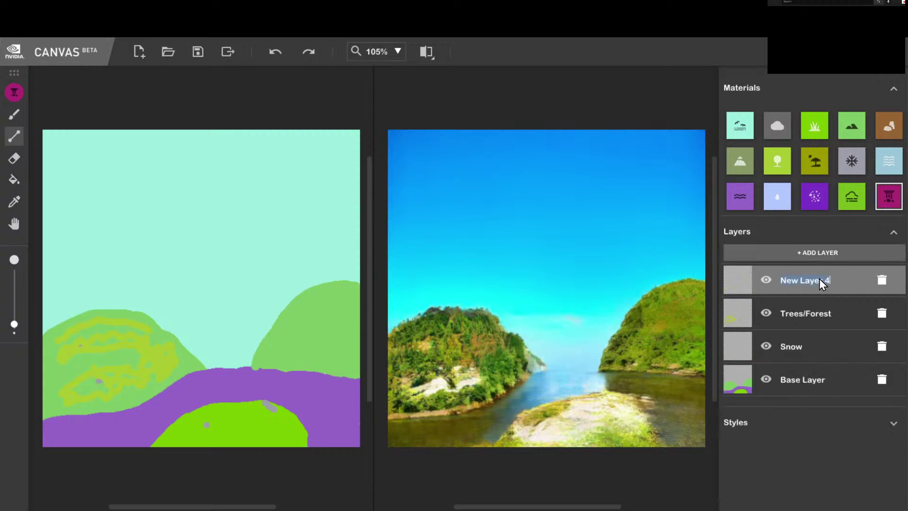
type("Sa")
key("BackSpace")
type("tone")
- Paint a stone arch bridging the two hills with a slightly larger brush, and thicken its underside with a second stroke
left_click(15, 115)
left_click_drag(14, 324, 17, 320)
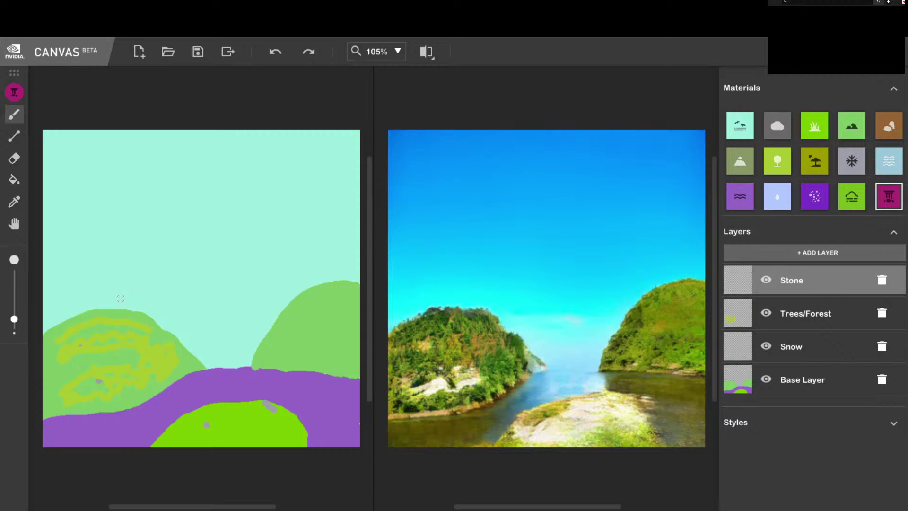
mouse_move(120, 310)
left_mouse_down()
mouse_move(157, 286)
mouse_move(210, 279)
mouse_move(296, 293)
left_mouse_up()
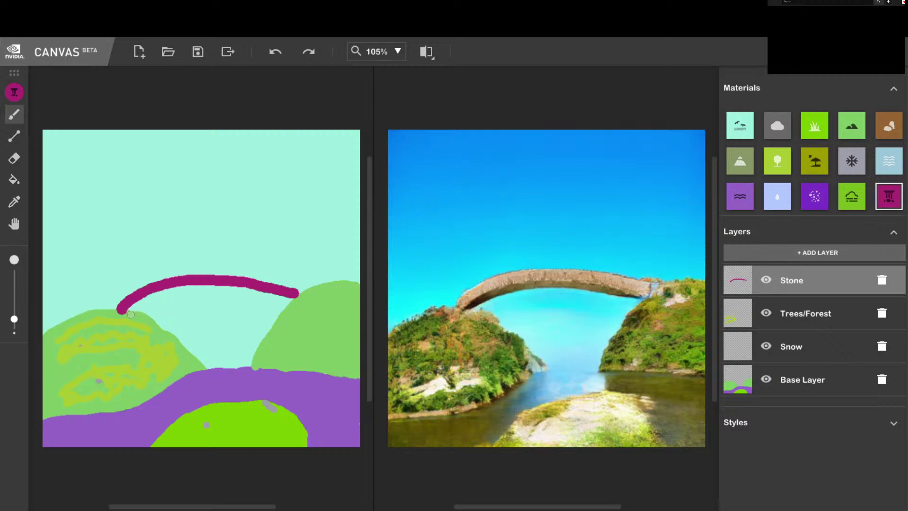
mouse_move(127, 312)
left_mouse_down()
mouse_move(199, 287)
mouse_move(280, 295)
mouse_move(222, 281)
mouse_move(283, 298)
mouse_move(304, 285)
left_mouse_up()
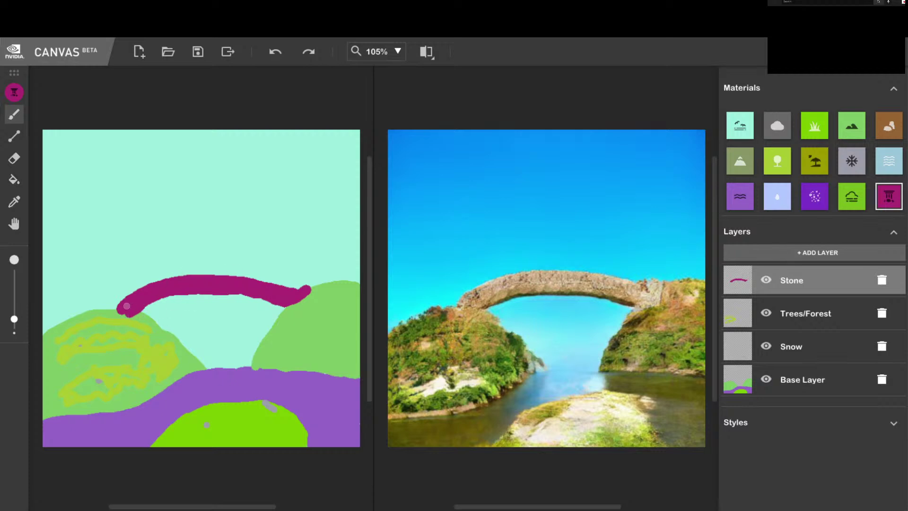
- Extend the arch's left end onto the left hill's crest, undoing a first longer stroke and painting a shorter one
left_click_drag(127, 306, 88, 305)
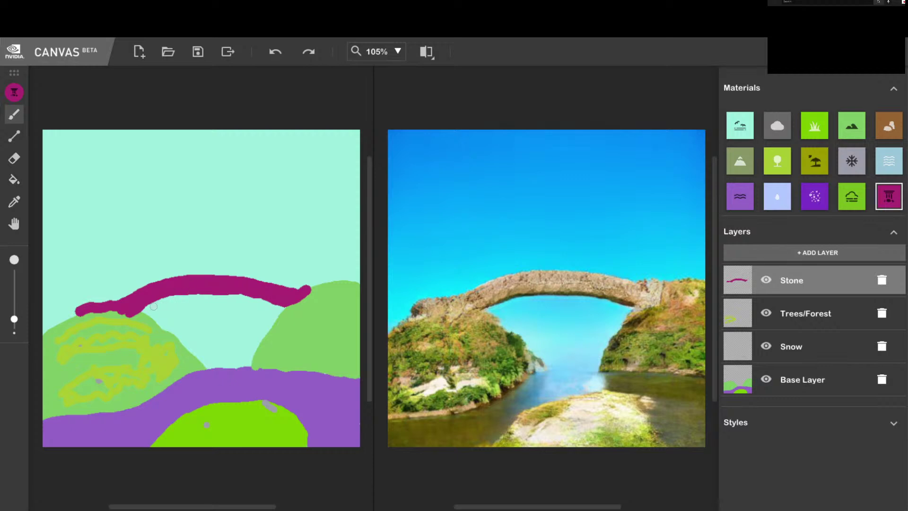
key("ctrl+z")
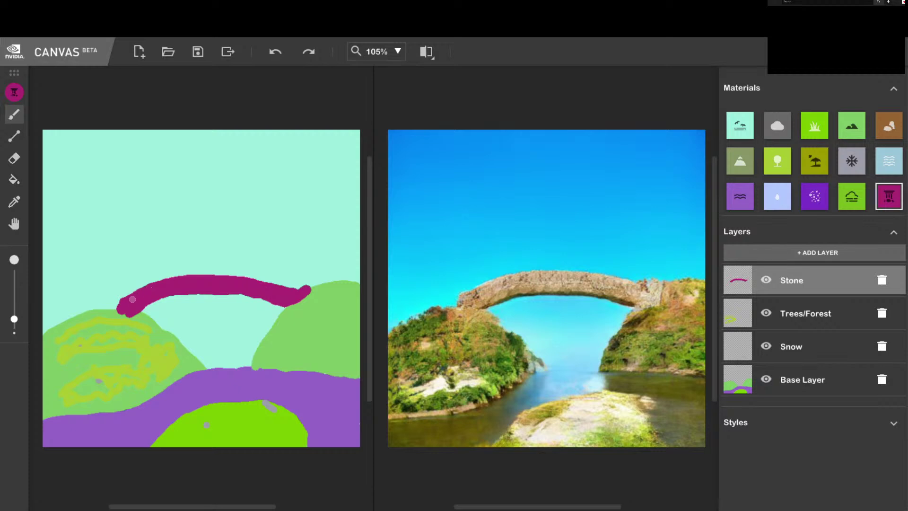
left_click_drag(133, 299, 101, 308)
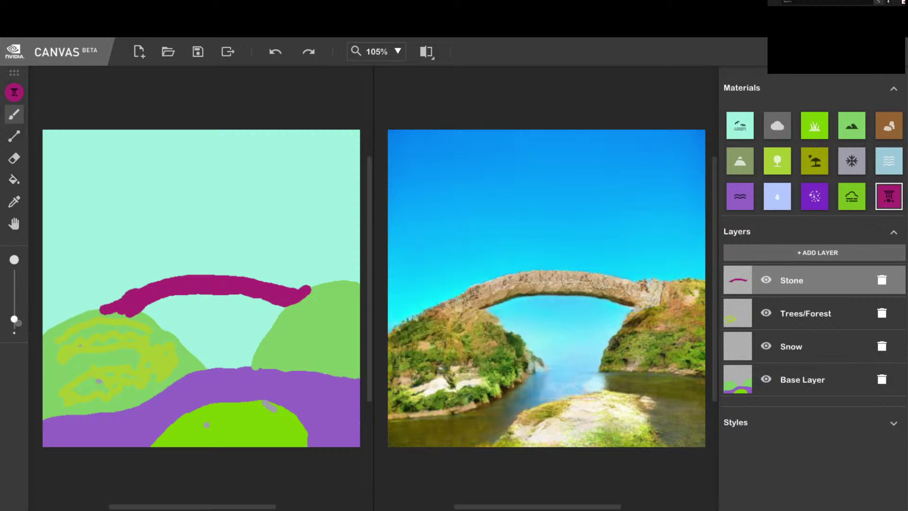
- At 200% zoom, use a smaller brush to thicken the arch's left underside and fill in its base on the left hill
left_click_drag(14, 319, 14, 324)
left_click(397, 53)
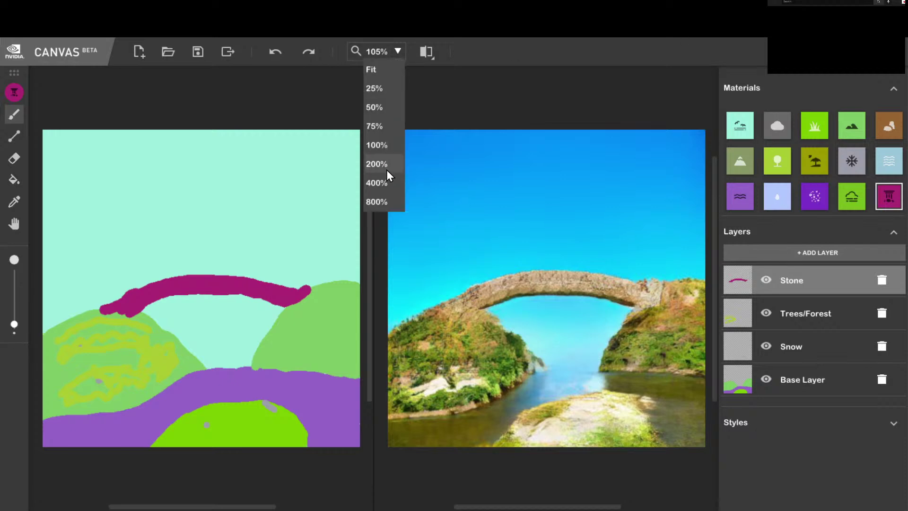
left_click(386, 164)
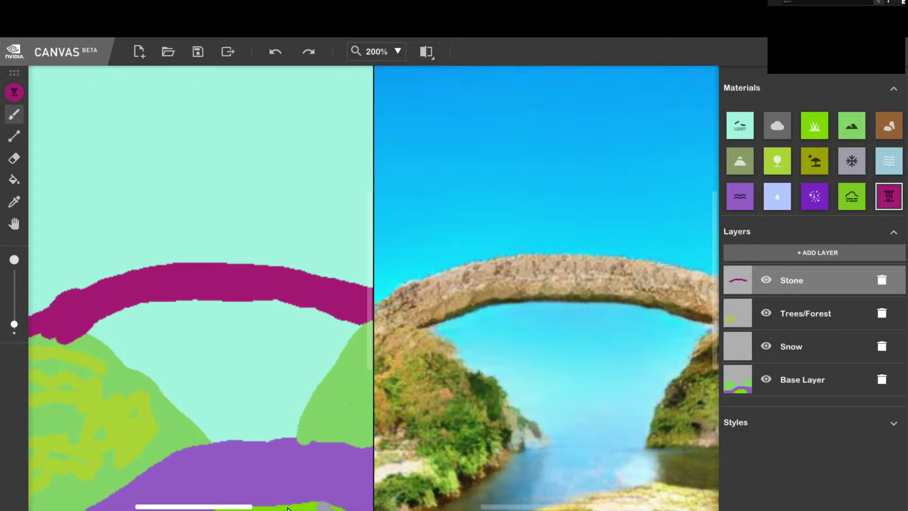
left_click_drag(229, 508, 199, 509)
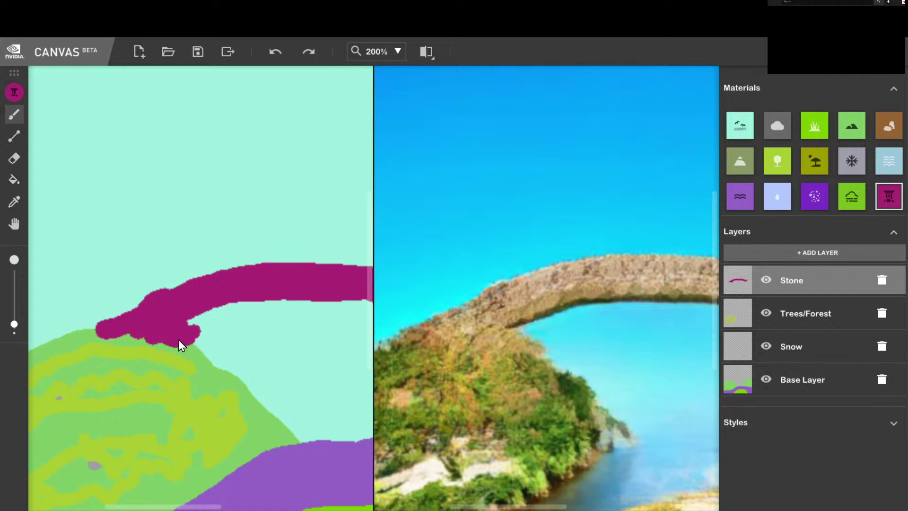
mouse_move(189, 335)
left_mouse_down()
mouse_move(258, 306)
mouse_move(227, 312)
left_mouse_up()
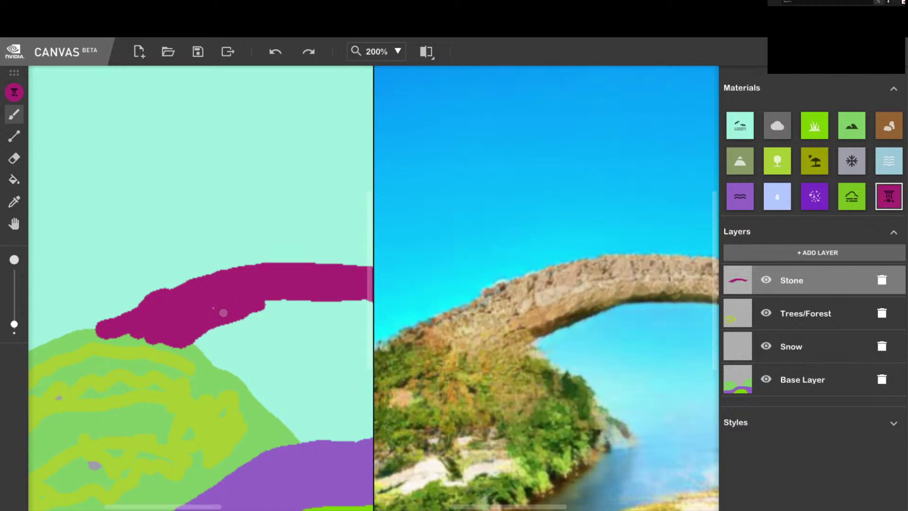
mouse_move(212, 311)
left_mouse_down()
mouse_move(194, 341)
mouse_move(272, 301)
mouse_move(330, 304)
left_mouse_up()
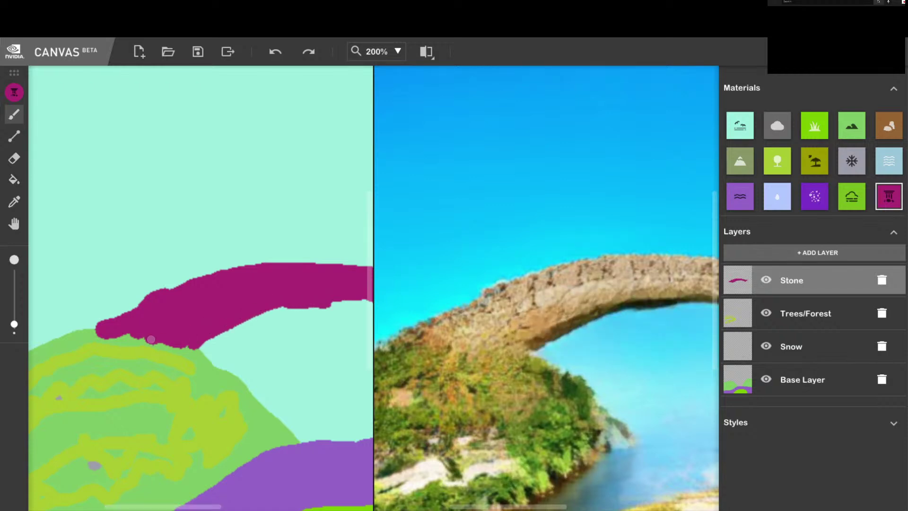
mouse_move(112, 329)
left_mouse_down()
mouse_move(108, 335)
mouse_move(196, 352)
mouse_move(129, 326)
left_mouse_up()
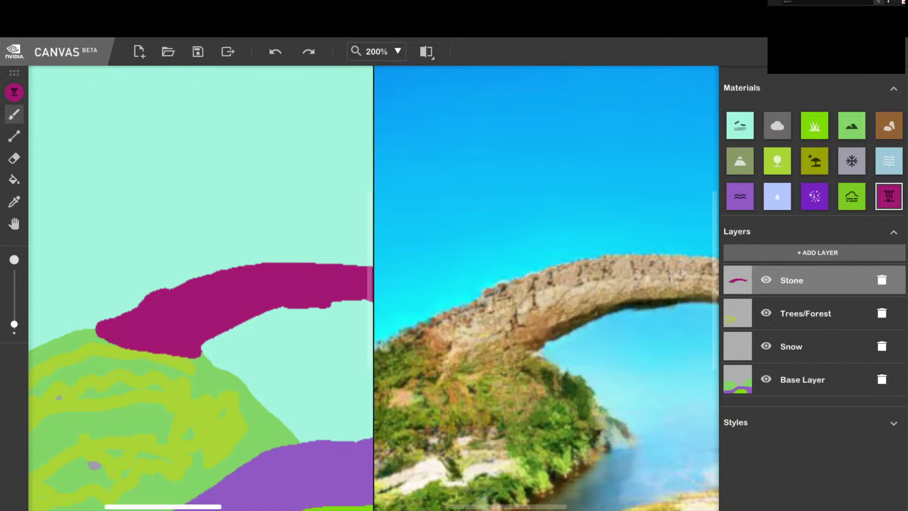
- Thicken the arch's underside and its right base with stone strokes, smoothing the curve between the two hills
left_click_drag(189, 509, 248, 508)
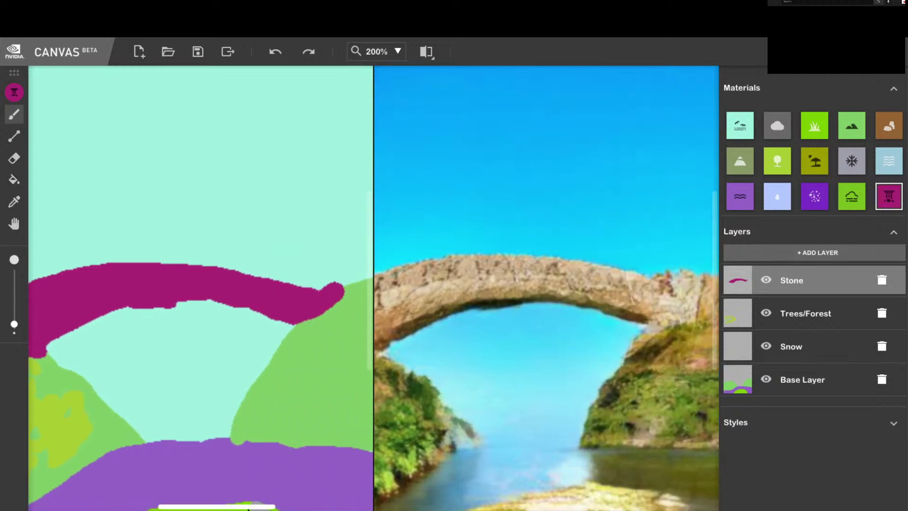
mouse_move(297, 325)
left_mouse_down()
mouse_move(341, 291)
mouse_move(297, 330)
mouse_move(236, 300)
mouse_move(175, 301)
mouse_move(284, 330)
left_mouse_up()
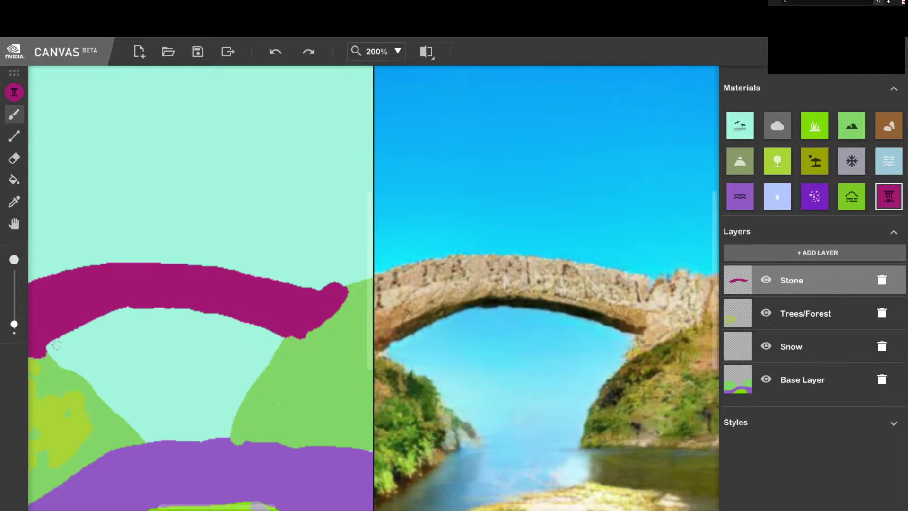
mouse_move(50, 350)
left_mouse_down()
mouse_move(92, 320)
mouse_move(157, 310)
mouse_move(221, 316)
mouse_move(279, 338)
left_mouse_up()
mouse_move(51, 318)
left_mouse_down()
mouse_move(210, 314)
mouse_move(193, 310)
mouse_move(278, 342)
mouse_move(298, 338)
mouse_move(331, 310)
mouse_move(328, 300)
left_mouse_up()
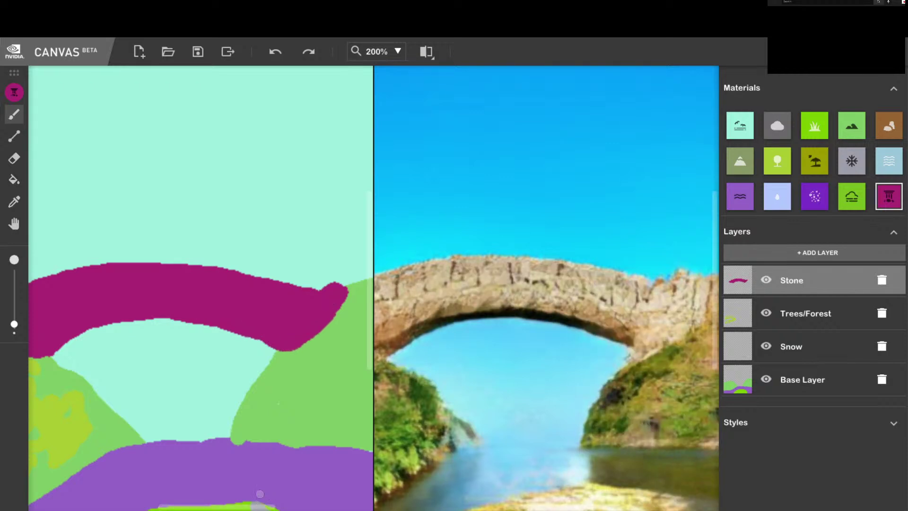
- Extend the arch's upper edge onto the right hill's crest with stone and fill the gaps left along the join
left_click_drag(233, 508, 251, 505)
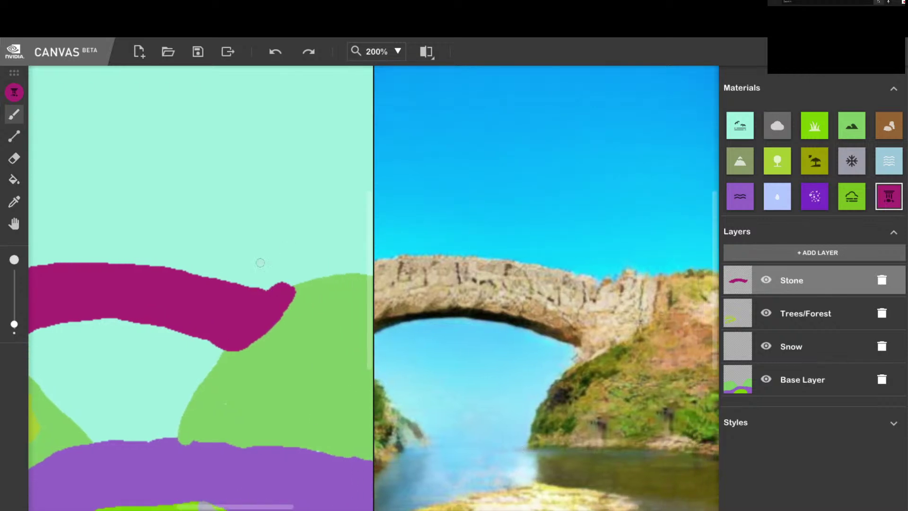
left_click_drag(169, 270, 349, 281)
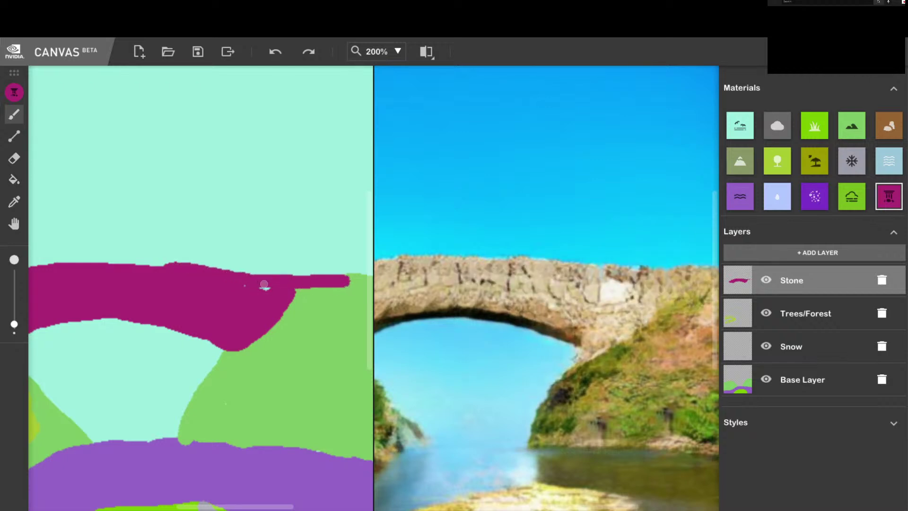
mouse_move(270, 281)
left_mouse_down()
mouse_move(190, 266)
mouse_move(141, 272)
left_mouse_up()
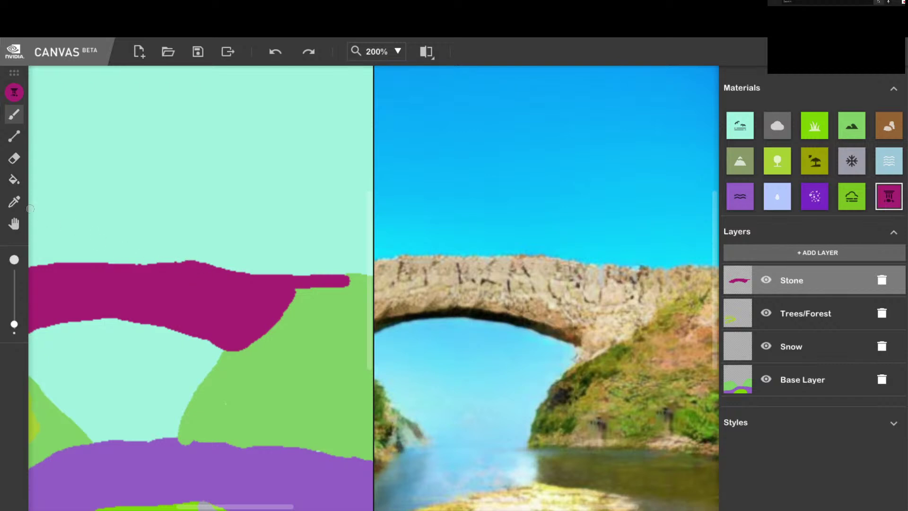
- Erase the bump along the arch's top edge so the bridge slopes evenly toward the right hill
left_click(15, 157)
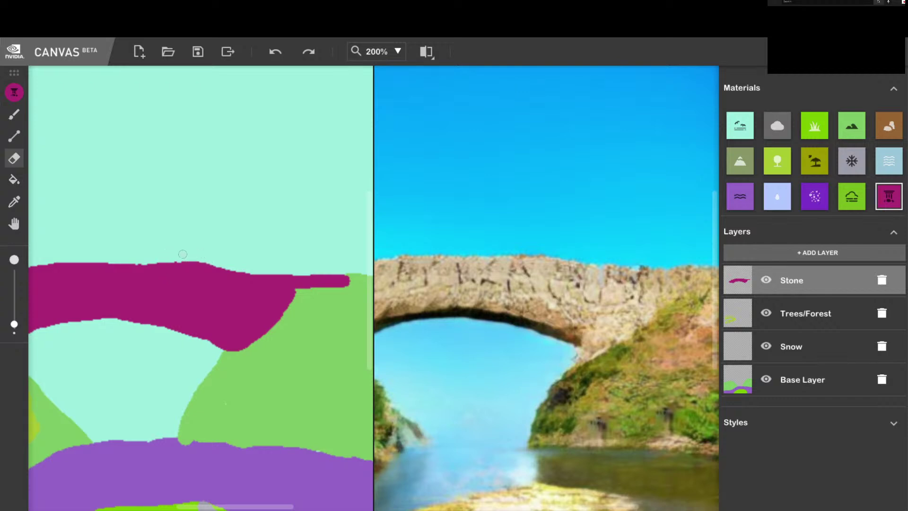
left_click(170, 260)
left_click_drag(169, 259, 197, 256)
left_click_drag(162, 254, 272, 262)
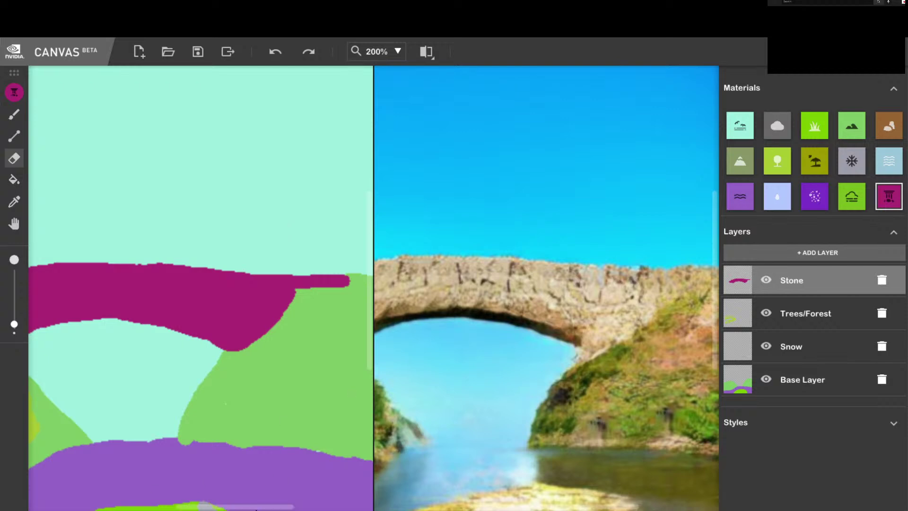
left_click_drag(266, 506, 277, 507)
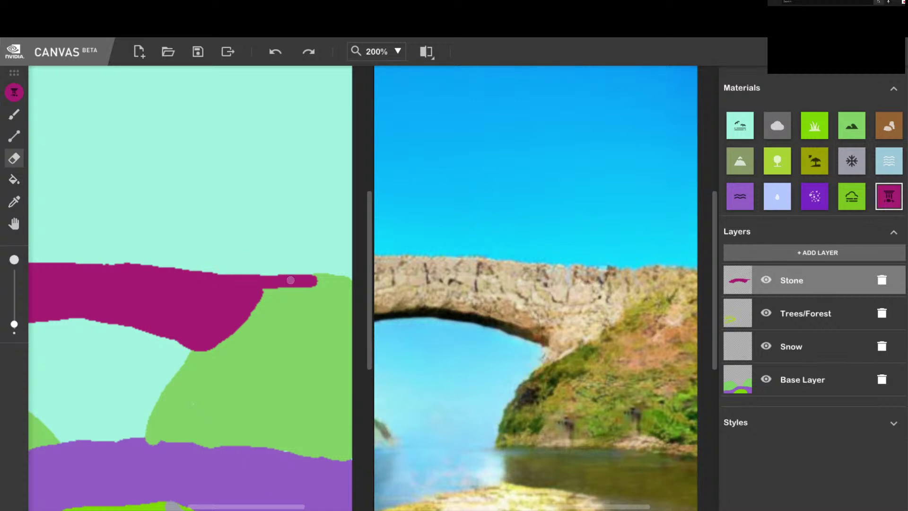
- Switch back to the brush and choose the dark purple speckled material
left_click(18, 112)
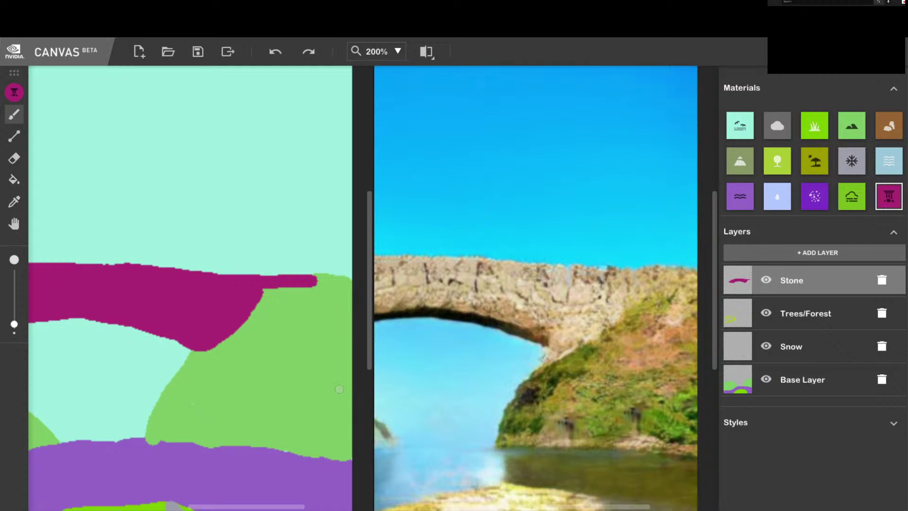
mouse_move(268, 508)
left_mouse_down()
mouse_move(201, 506)
mouse_move(262, 501)
mouse_move(199, 498)
mouse_move(283, 489)
mouse_move(245, 496)
mouse_move(237, 488)
left_mouse_up()
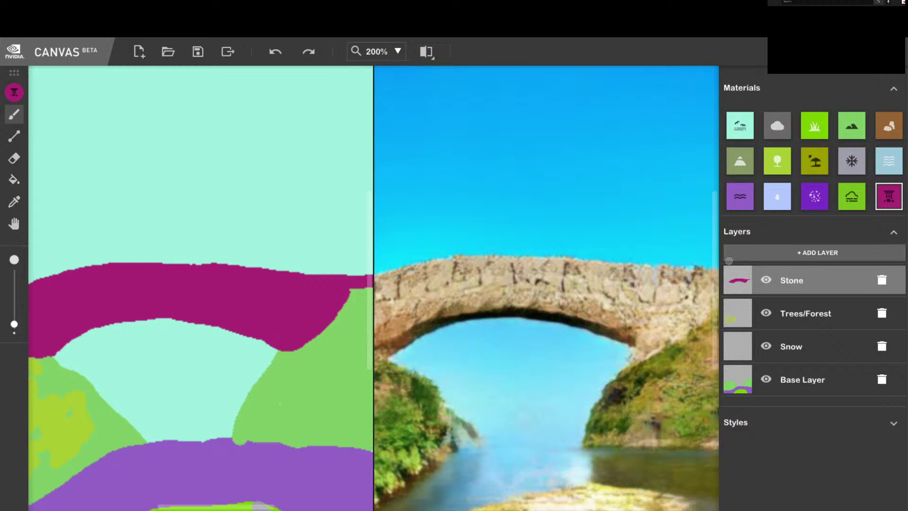
left_click(805, 206)
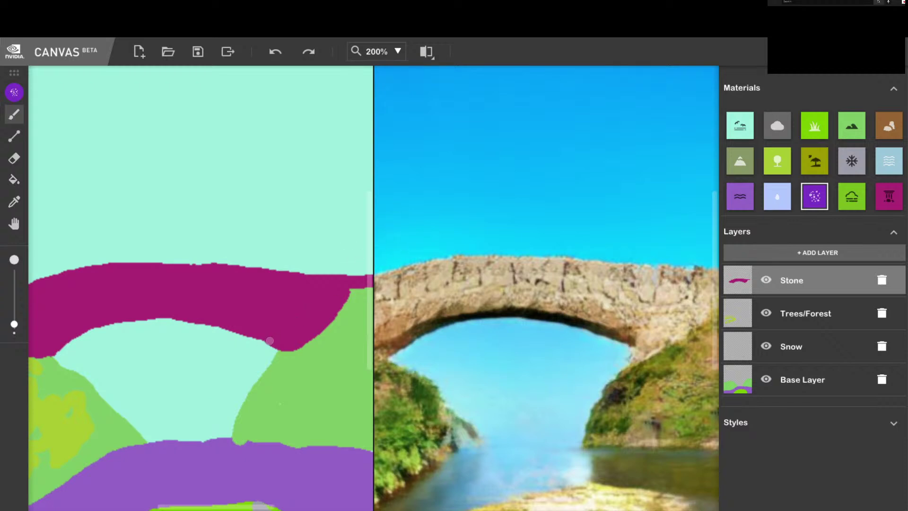
left_click(275, 352)
left_click(272, 365)
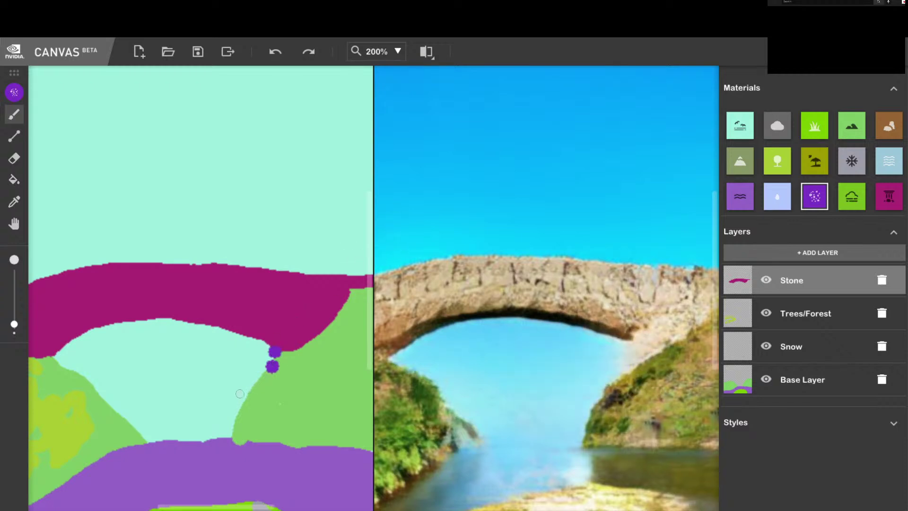
left_click(241, 396)
left_click_drag(243, 403, 236, 421)
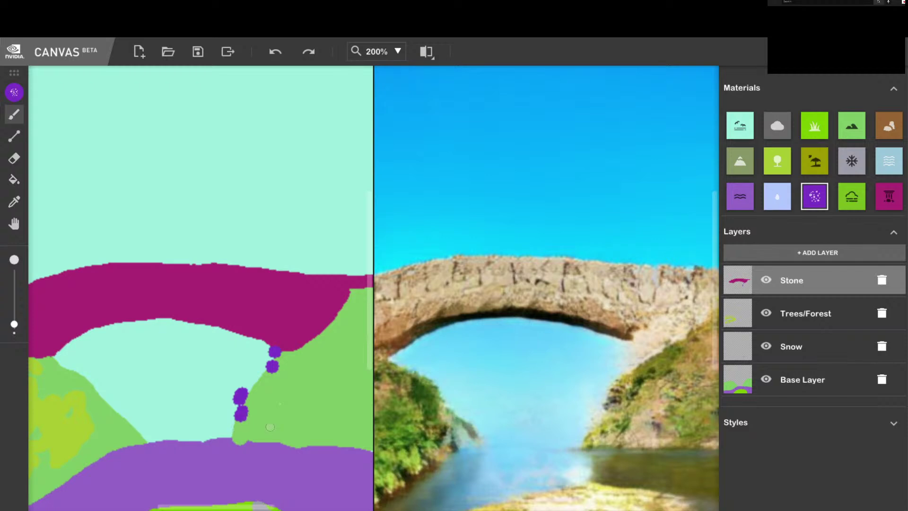
key("ctrl+z")
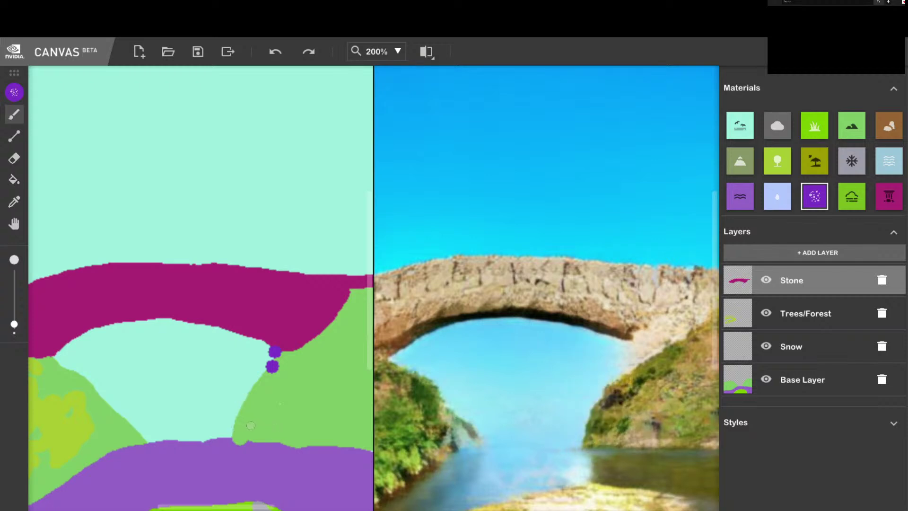
key("ctrl+z")
- Dab dark purple speckled material on the right hill's river-side slope and join the dabs into a strip reaching the waterline, undoing an extension to the arch
left_click(260, 423)
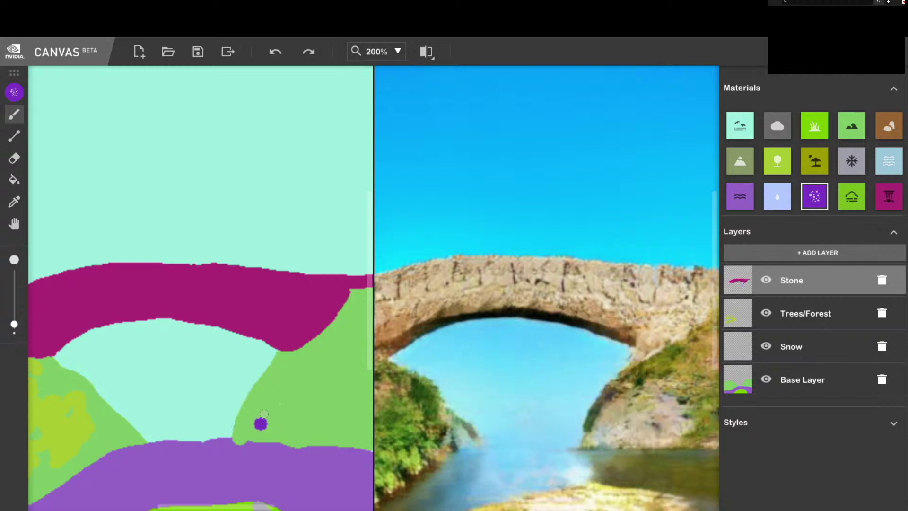
left_click(270, 398)
left_click(251, 401)
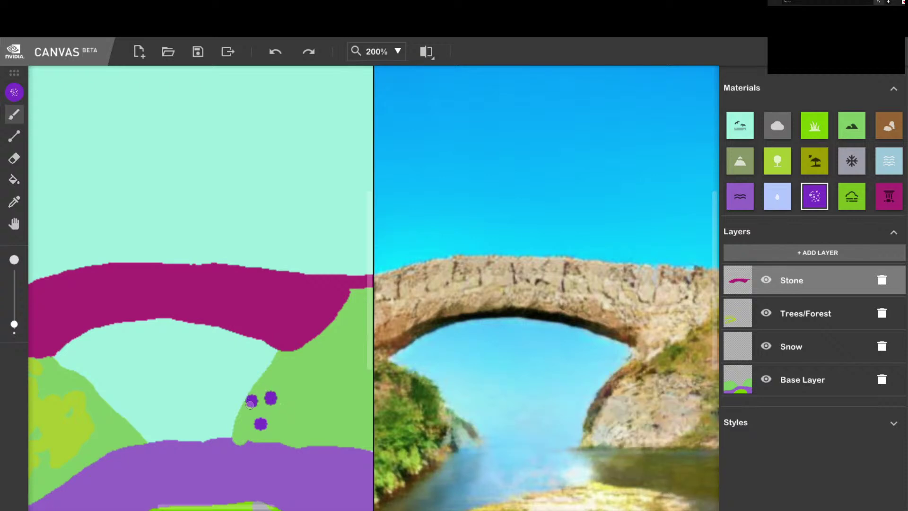
left_click(243, 420)
left_click(260, 388)
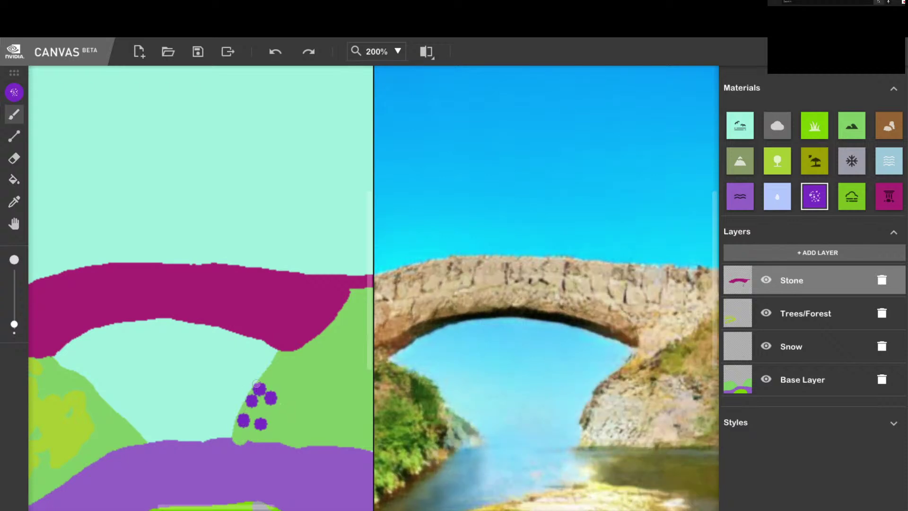
mouse_move(263, 380)
left_mouse_down()
mouse_move(236, 426)
mouse_move(265, 380)
mouse_move(267, 398)
mouse_move(258, 406)
mouse_move(278, 357)
left_mouse_up()
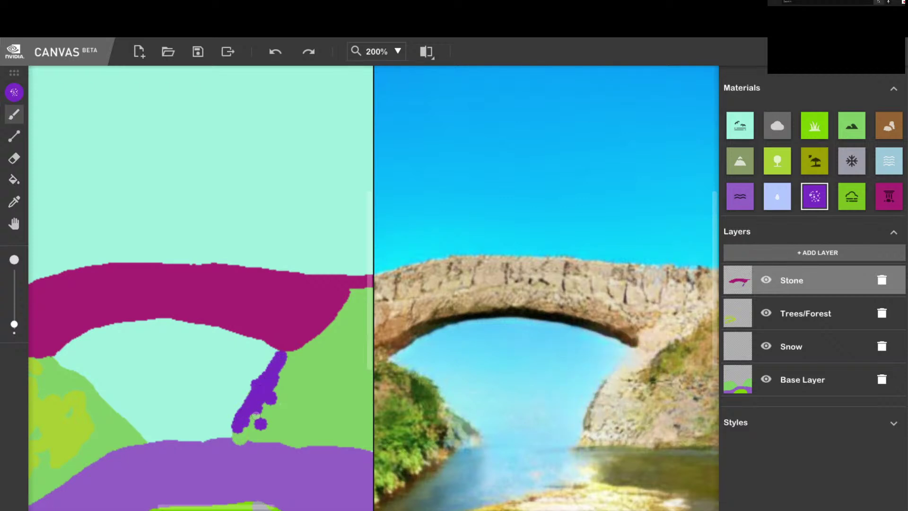
key("ctrl+z")
left_click_drag(227, 427, 244, 433)
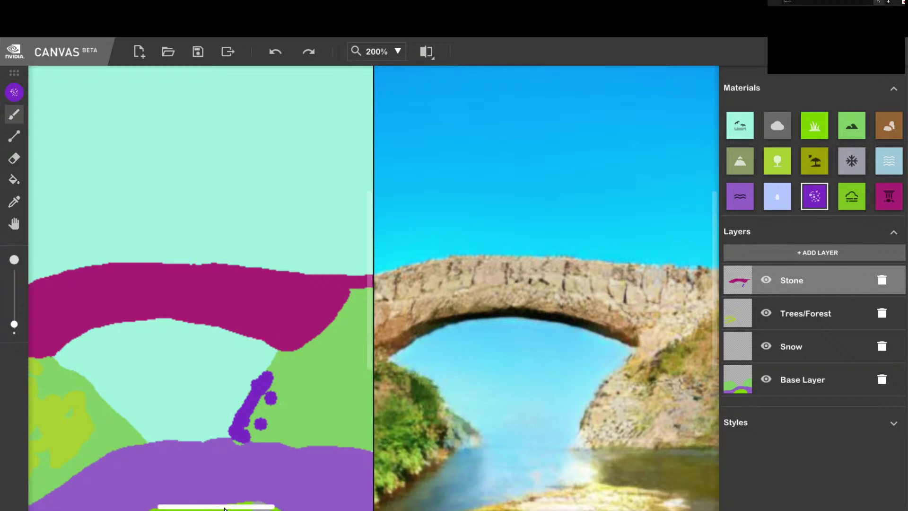
- Choose the olive-green mountain material and bring the sky above the left hill into view for painting
mouse_move(229, 507)
left_mouse_down()
mouse_move(274, 507)
mouse_move(262, 507)
left_mouse_up()
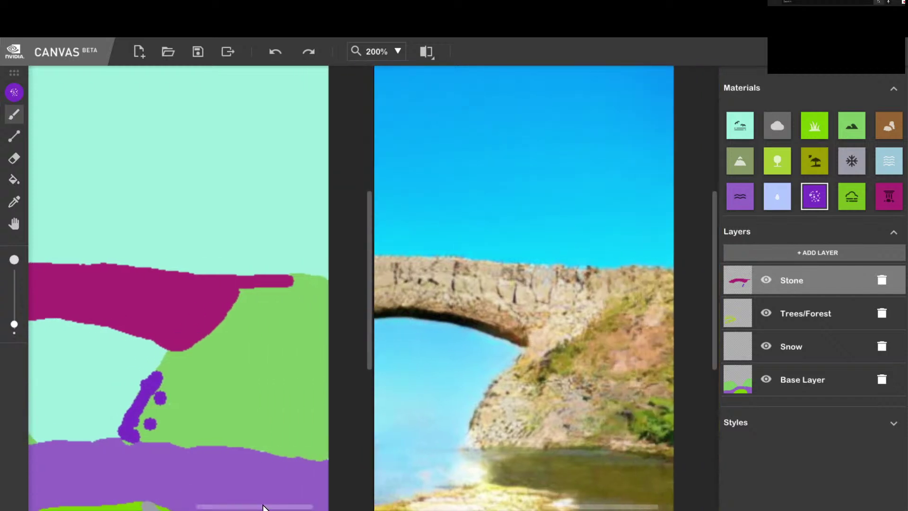
mouse_move(203, 506)
left_mouse_down()
mouse_move(77, 502)
mouse_move(95, 495)
left_mouse_up()
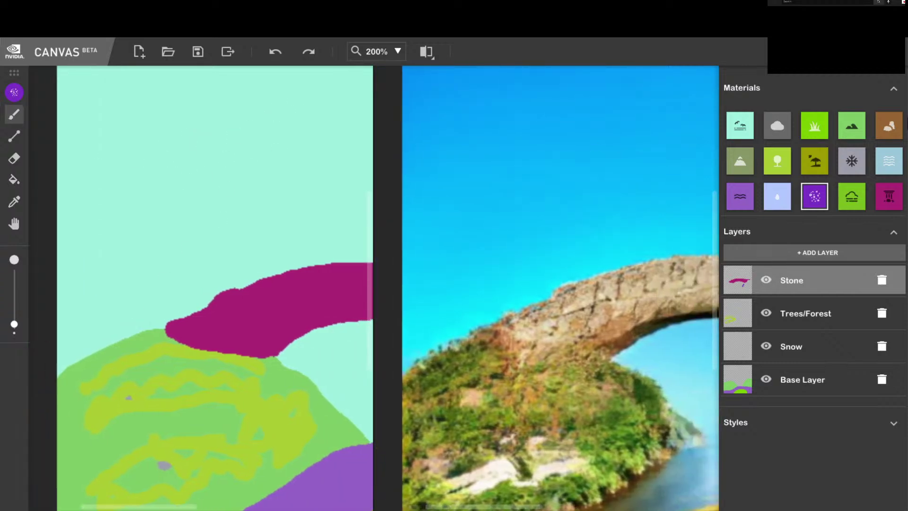
left_click(740, 161)
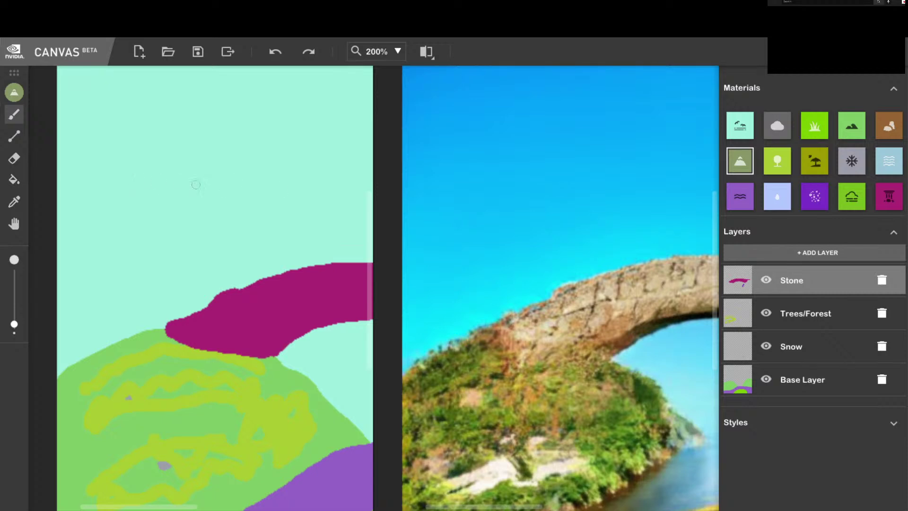
left_click_drag(371, 257, 373, 208)
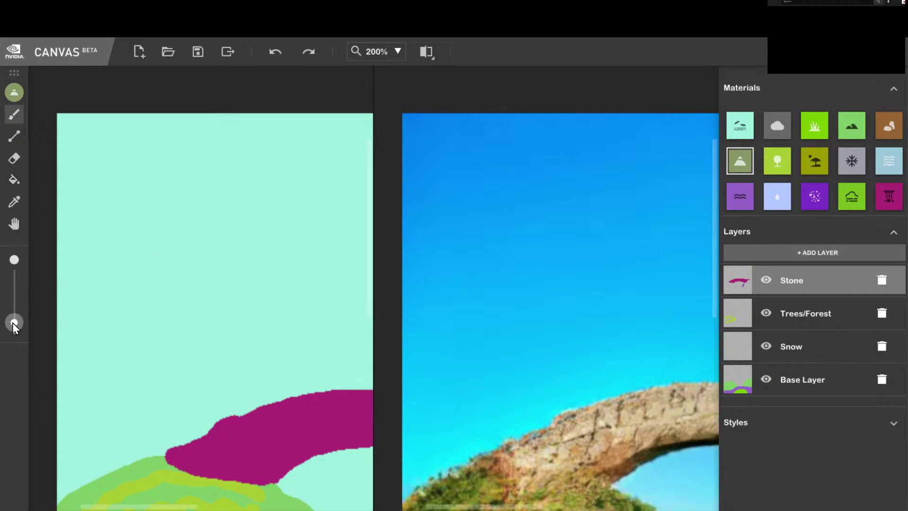
left_click_drag(73, 132, 78, 150)
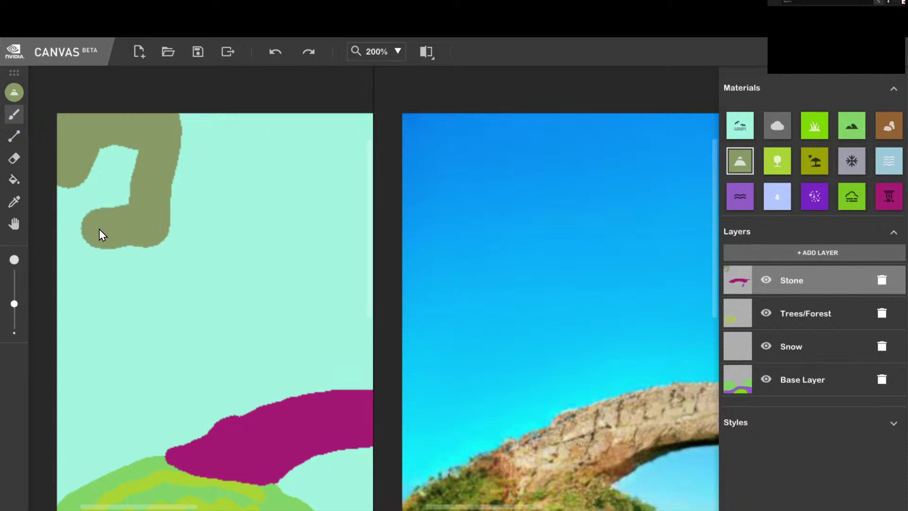
left_click_drag(81, 179, 101, 160)
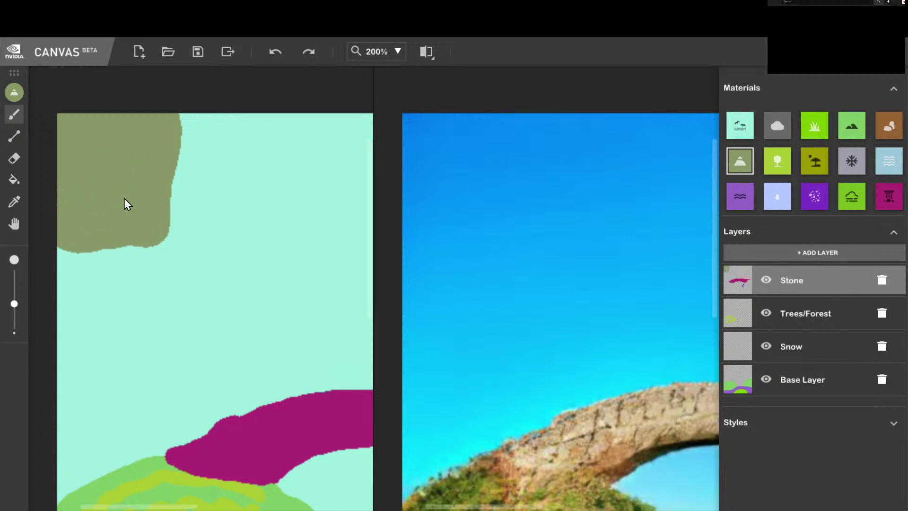
mouse_move(146, 185)
left_mouse_down()
mouse_move(72, 429)
mouse_move(72, 366)
mouse_move(99, 246)
mouse_move(72, 236)
mouse_move(103, 249)
mouse_move(133, 244)
mouse_move(70, 459)
mouse_move(47, 468)
left_mouse_up()
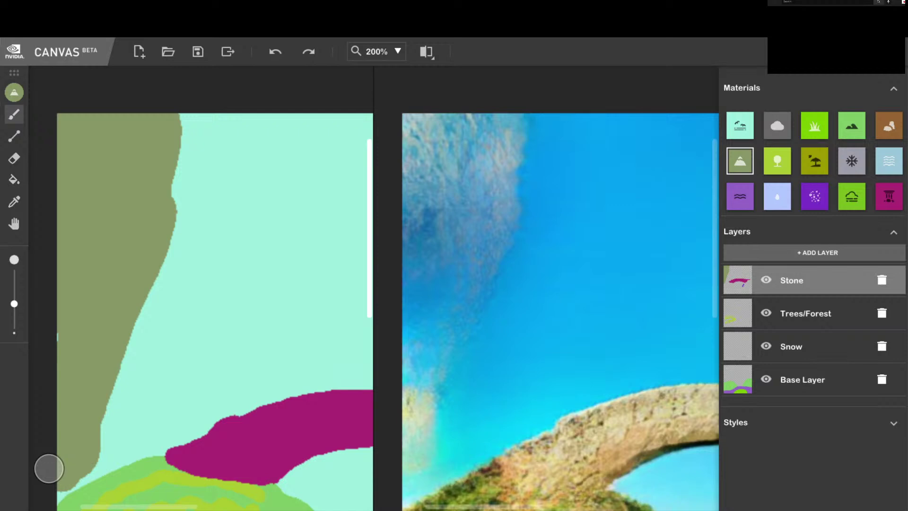
key("ctrl+z")
key("ctrl+z")
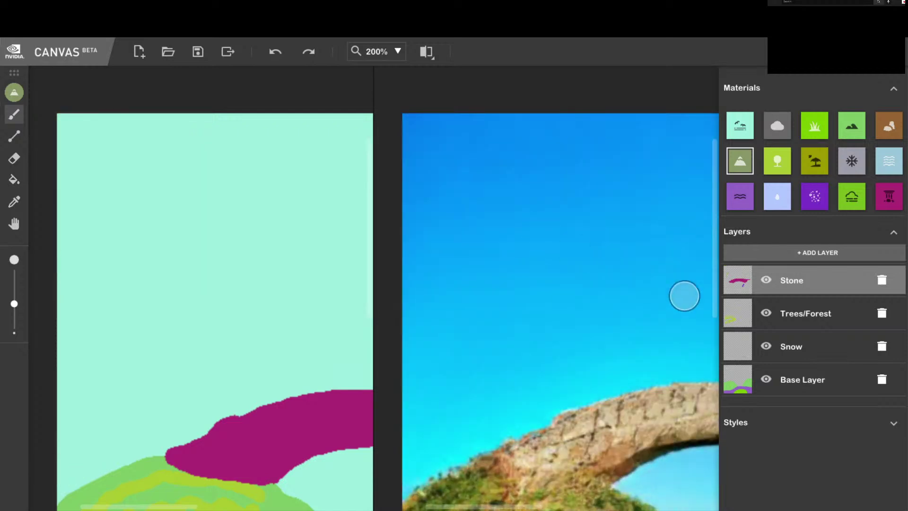
- On the Base Layer, paint a low, filled mountain behind the left hill with a smaller brush, undoing a taller version
left_click(828, 379)
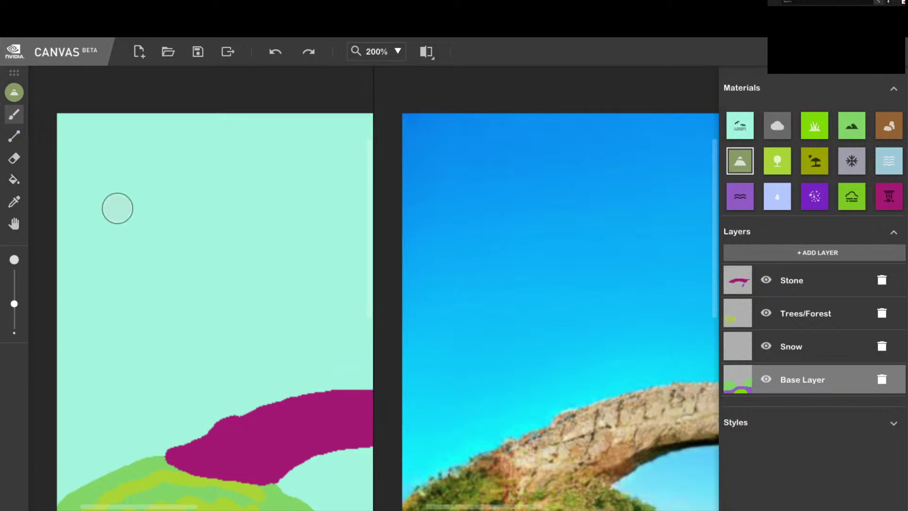
mouse_move(71, 345)
left_mouse_down()
mouse_move(24, 308)
mouse_move(14, 315)
left_mouse_up()
key("ctrl+z")
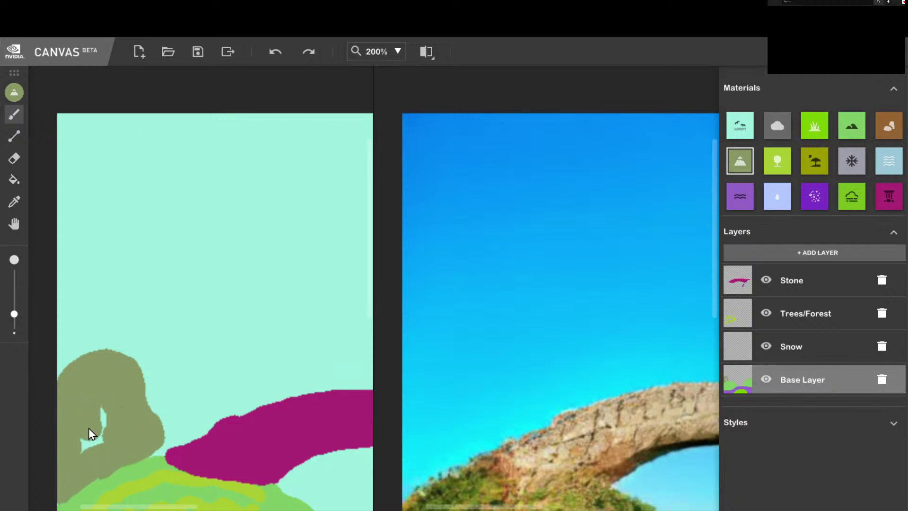
mouse_move(67, 415)
left_mouse_down()
mouse_move(79, 343)
mouse_move(110, 309)
mouse_move(143, 314)
mouse_move(156, 348)
mouse_move(159, 438)
mouse_move(139, 344)
mouse_move(117, 325)
mouse_move(96, 343)
left_mouse_up()
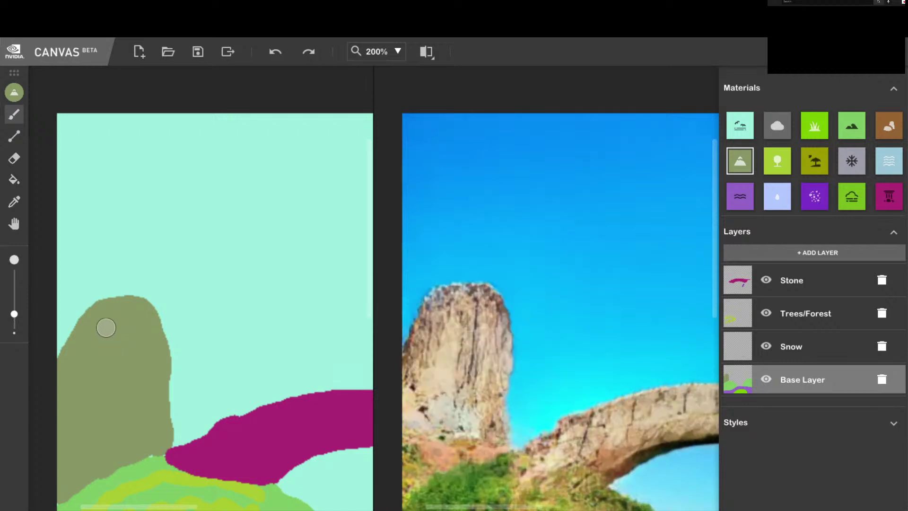
key("ctrl+z")
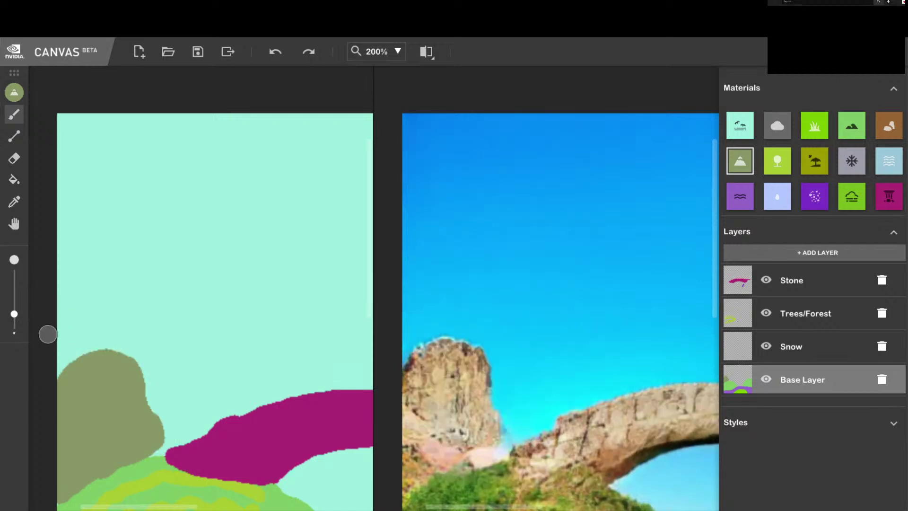
- Build up the mountain into a taller peak sloping down from the canvas's left edge, and erase the bump on its right side
mouse_move(44, 335)
left_mouse_down()
mouse_move(82, 323)
mouse_move(137, 363)
mouse_move(162, 385)
mouse_move(146, 373)
mouse_move(161, 417)
mouse_move(81, 356)
mouse_move(65, 369)
mouse_move(79, 362)
left_mouse_up()
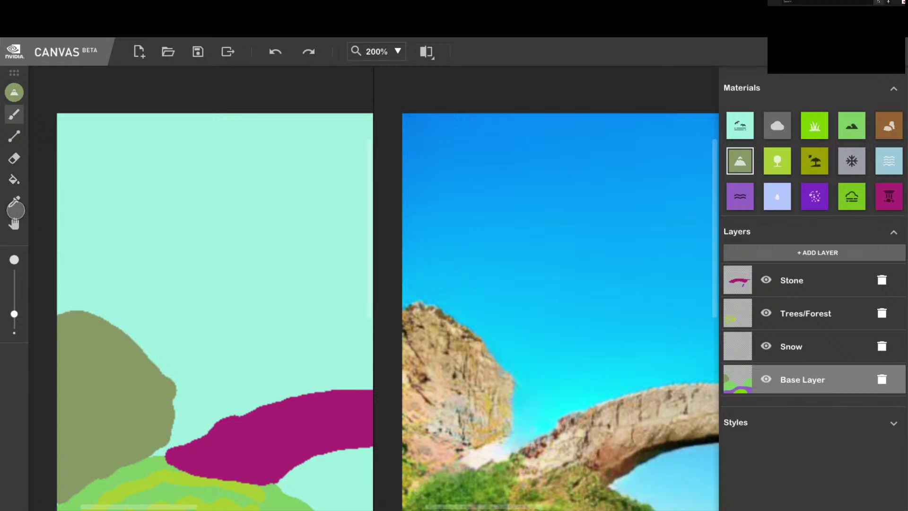
left_click(14, 156)
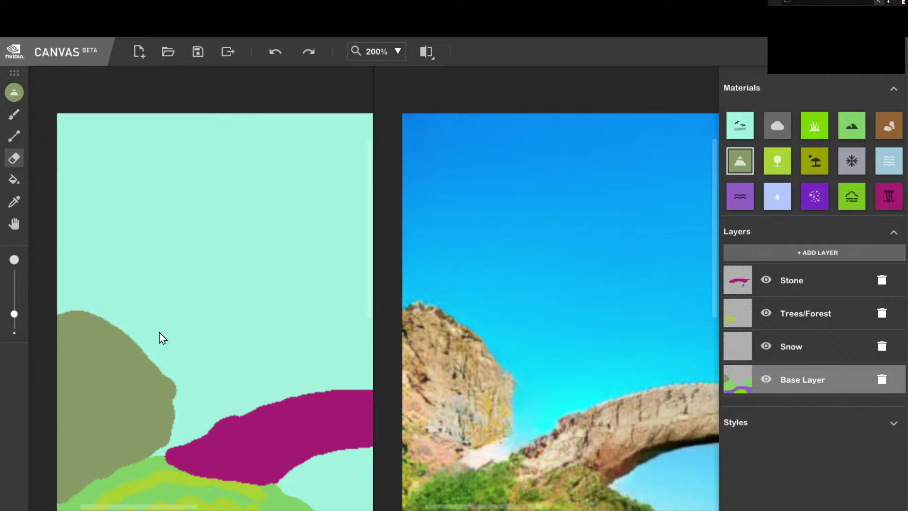
mouse_move(179, 390)
left_mouse_down()
mouse_move(180, 419)
mouse_move(166, 430)
left_mouse_up()
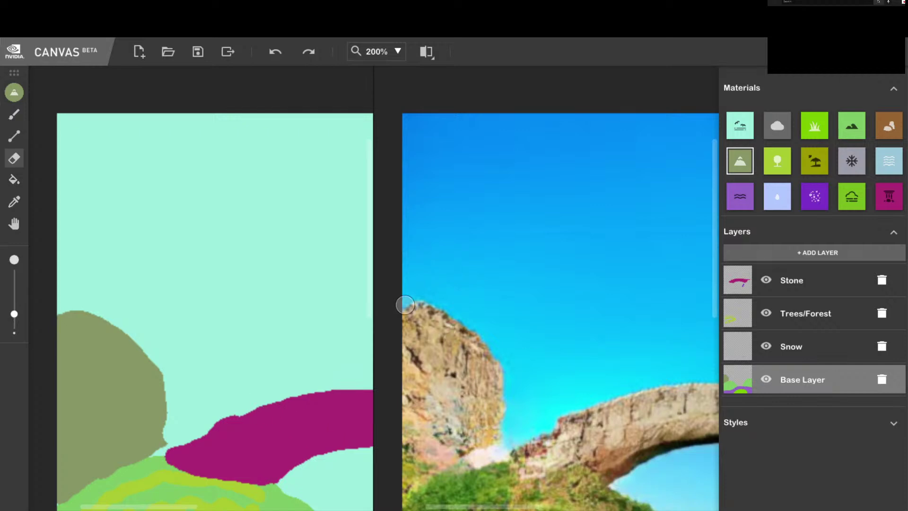
- On the Trees/Forest layer, dab small spots of the light-green tree material along the mountain's base where it meets the left hill
left_click_drag(369, 263, 370, 332)
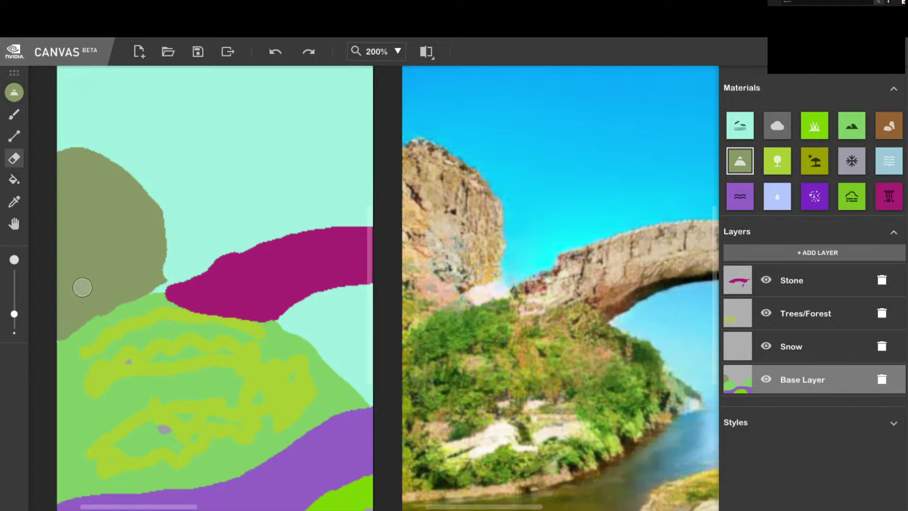
left_click(803, 274)
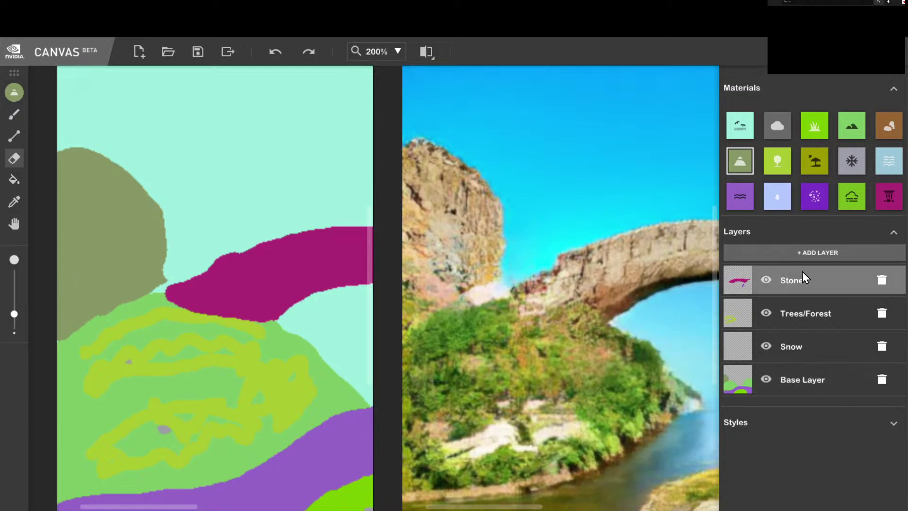
double_click(807, 313)
key("Right")
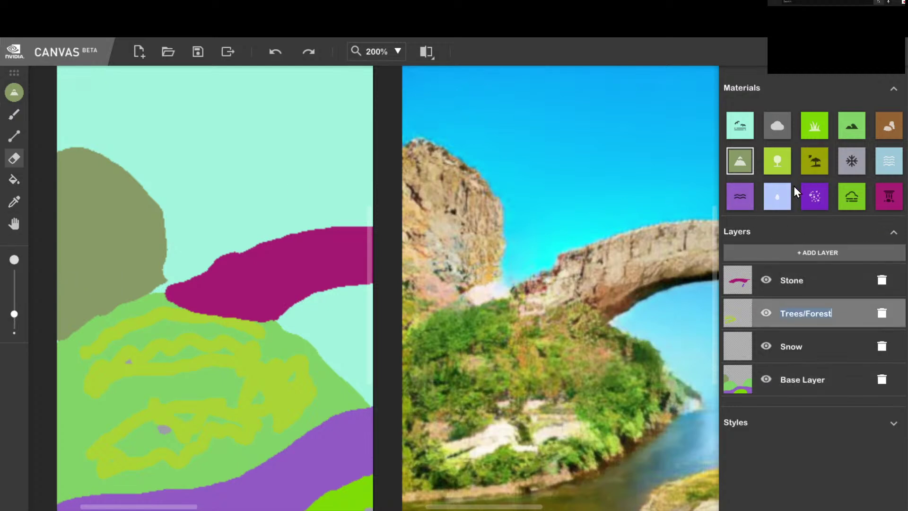
left_click(778, 165)
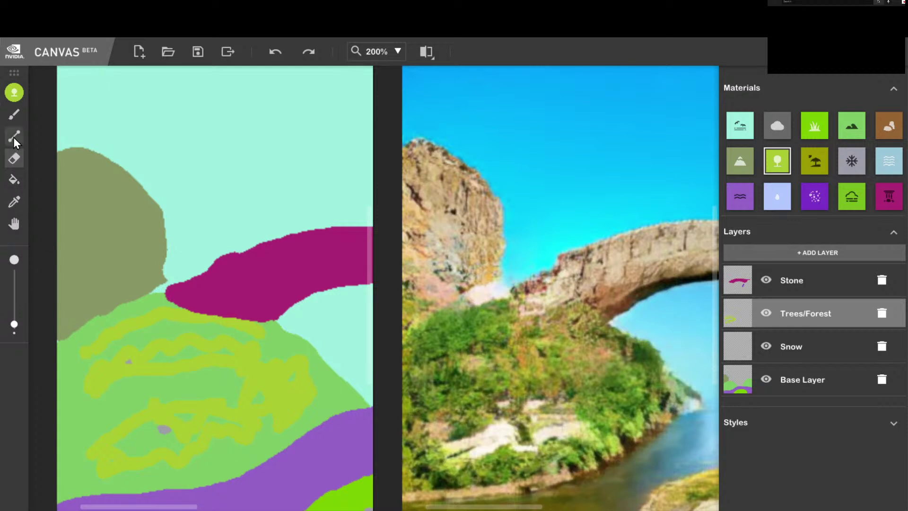
left_click(12, 122)
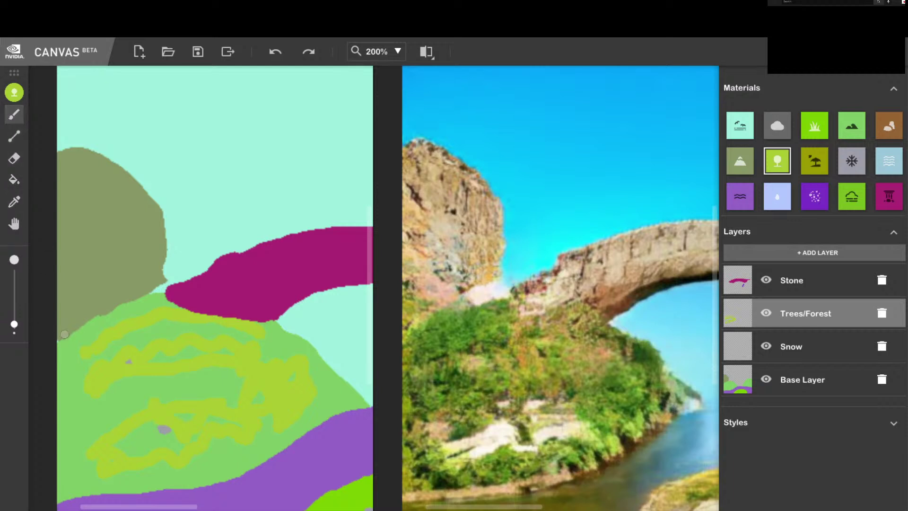
left_click_drag(61, 337, 69, 333)
left_click(94, 322)
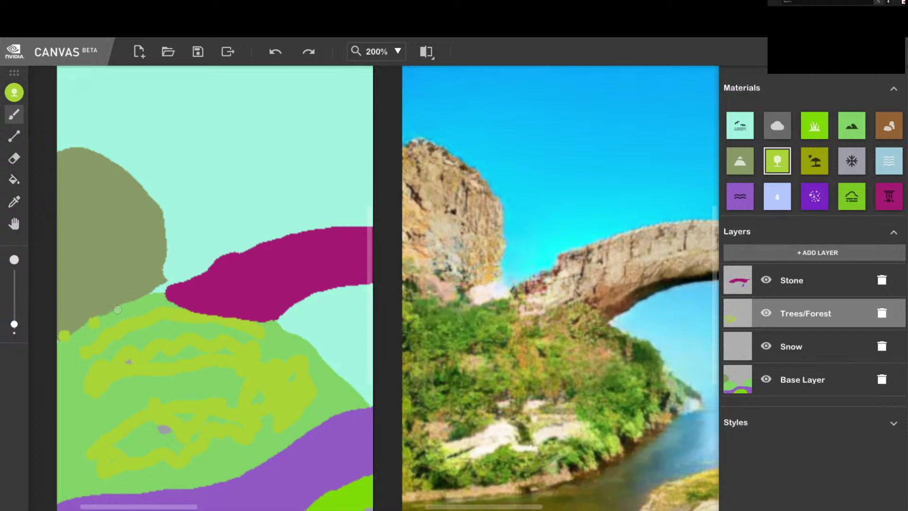
left_click(119, 310)
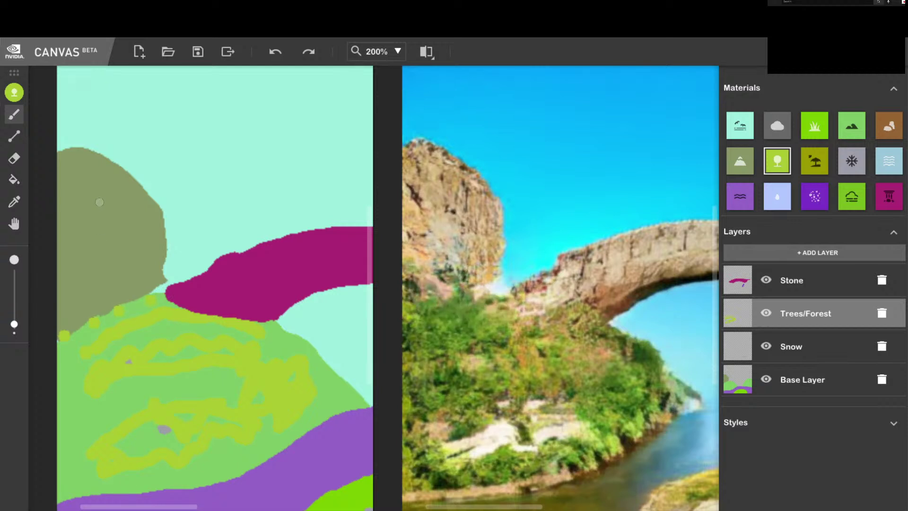
- Scatter single dabs of tree material over the mountain, from its peak down its slopes to the foot
left_click(77, 159)
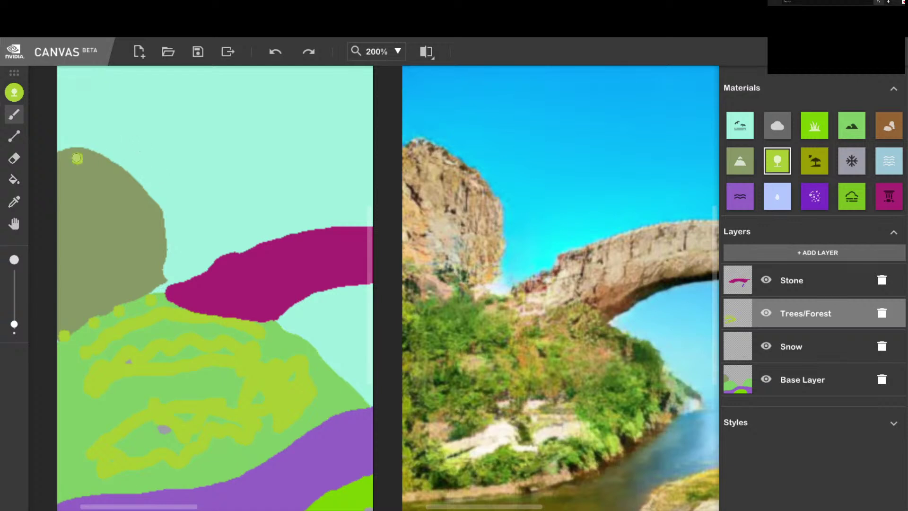
left_click(129, 186)
left_click(143, 227)
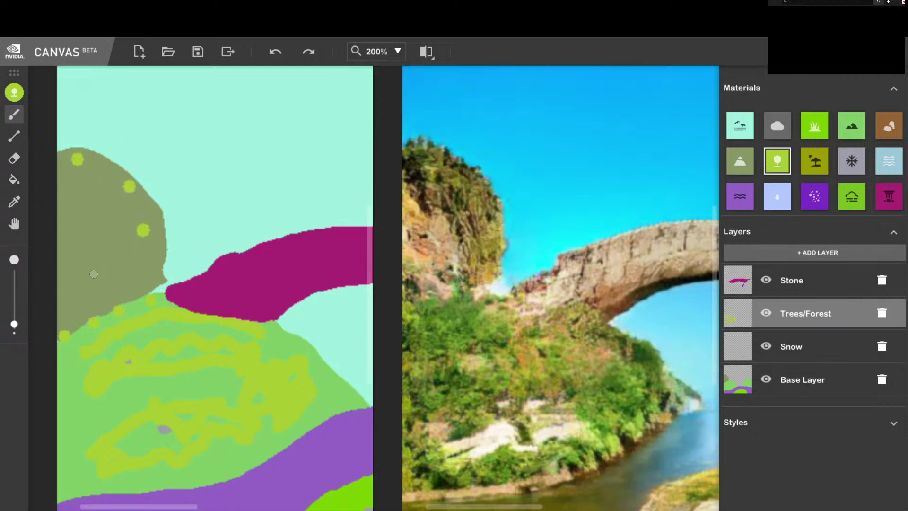
left_click(70, 200)
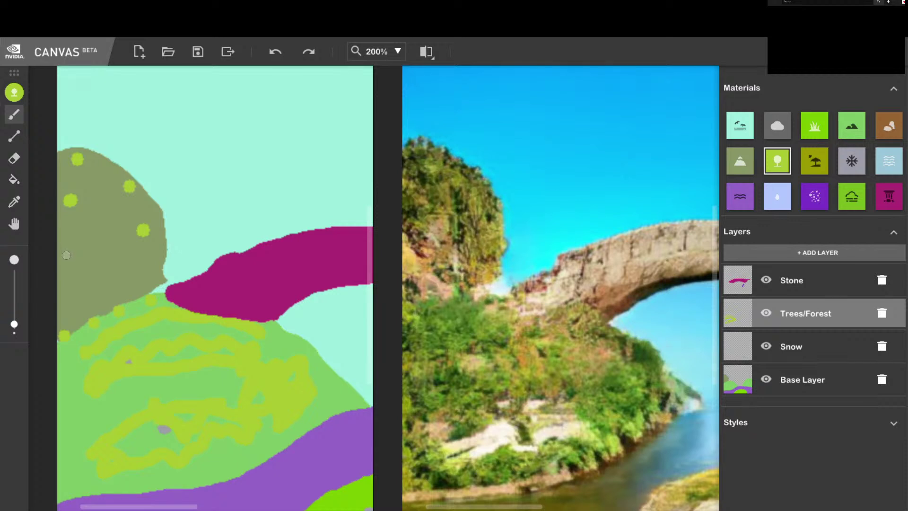
left_click(67, 257)
left_click(68, 308)
left_click(115, 241)
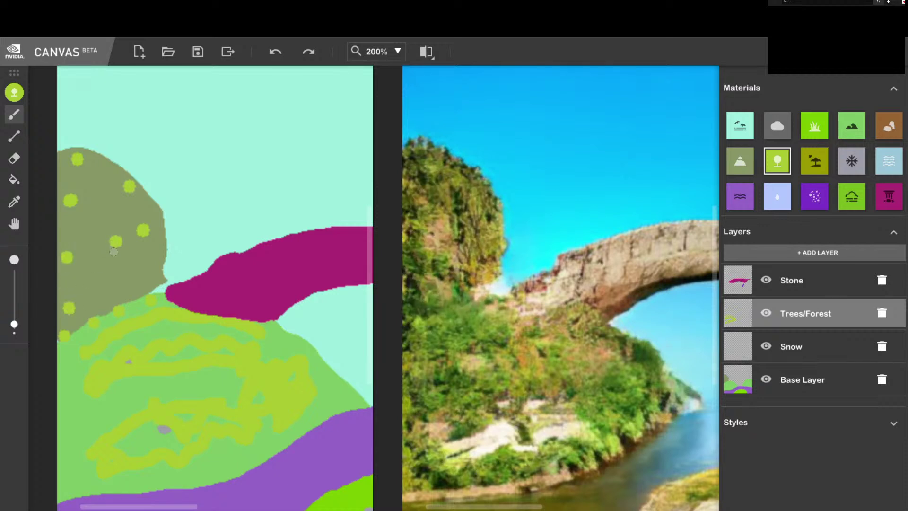
left_click(104, 295)
left_click(146, 283)
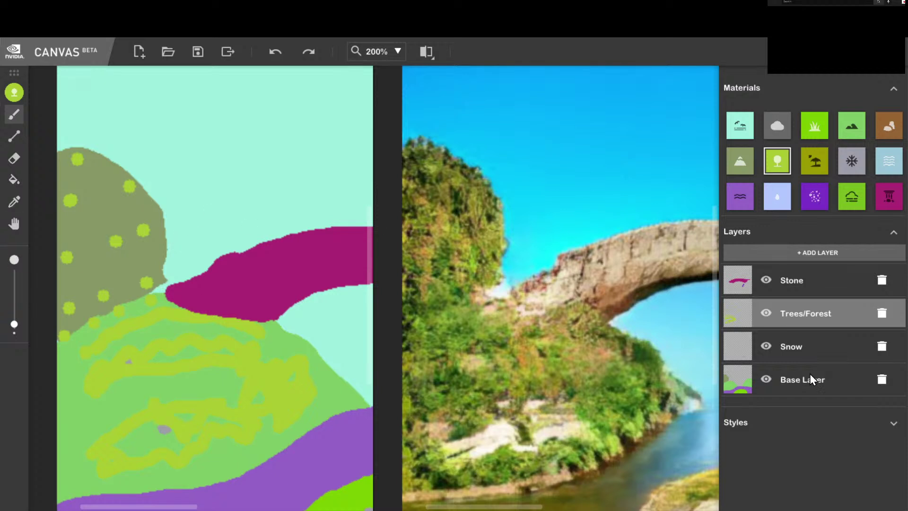
- Choose the purple river material and add a new layer named Water/River
left_click(746, 197)
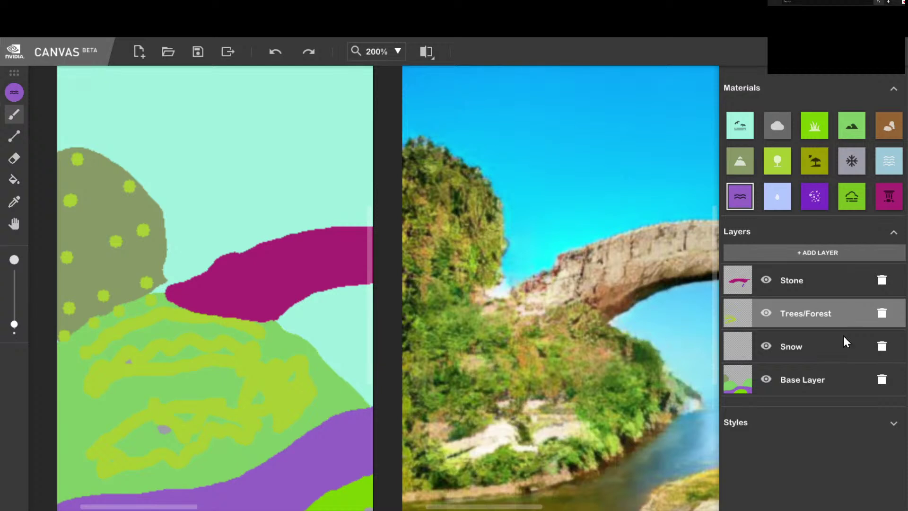
left_click(812, 253)
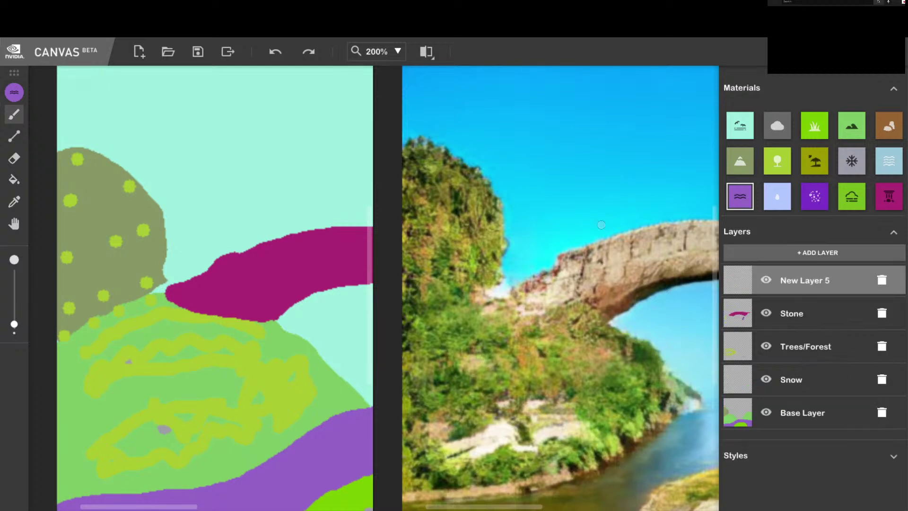
double_click(826, 281)
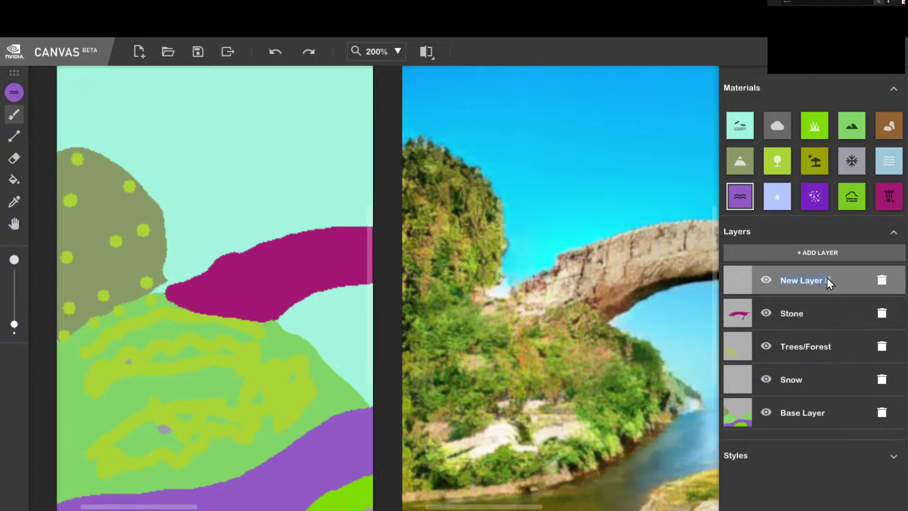
type("Water")
type("/R")
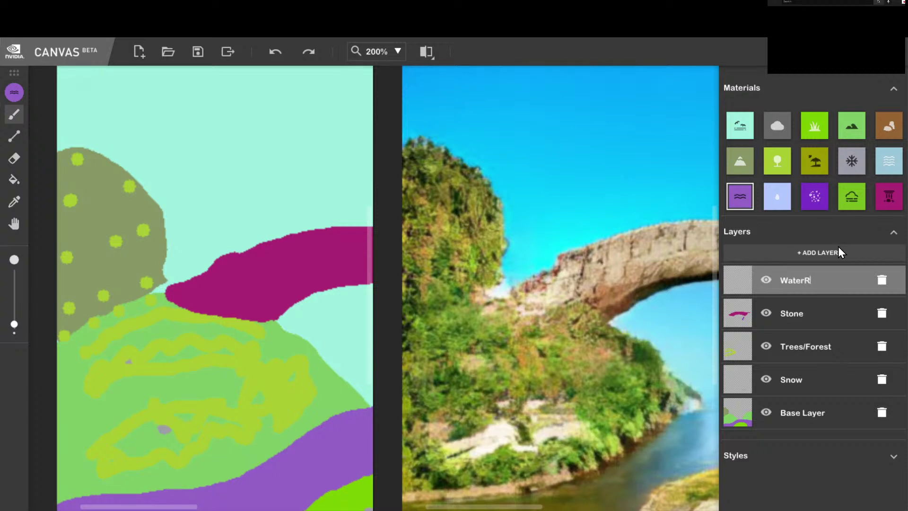
type("iver")
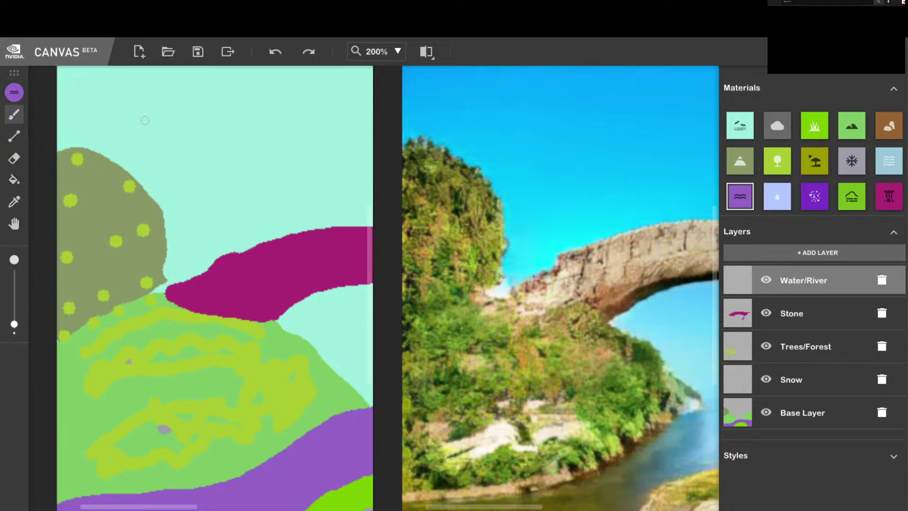
left_click_drag(88, 154, 95, 317)
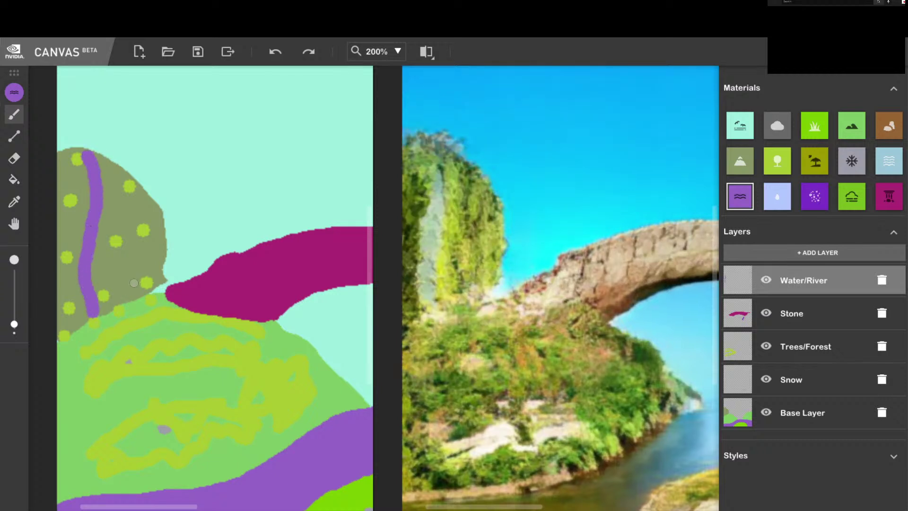
key("ctrl+z")
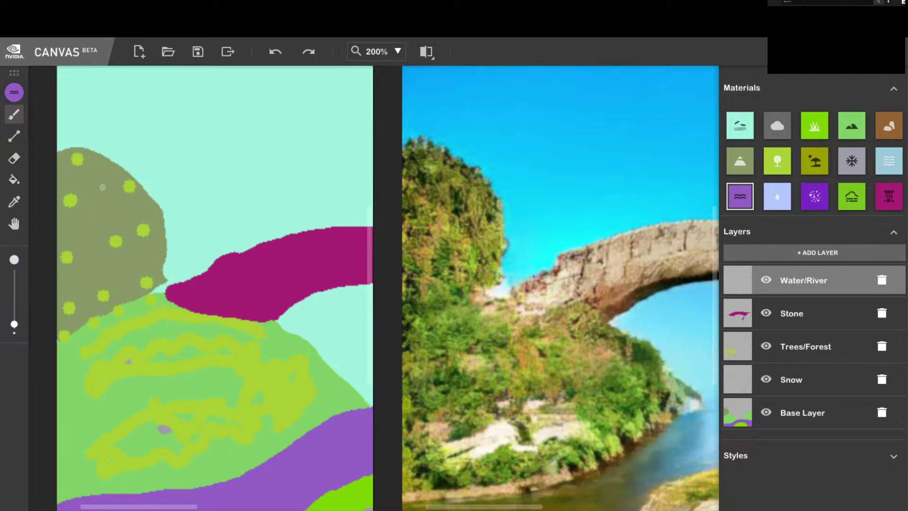
mouse_move(60, 174)
left_mouse_down()
mouse_move(134, 181)
mouse_move(124, 184)
left_mouse_up()
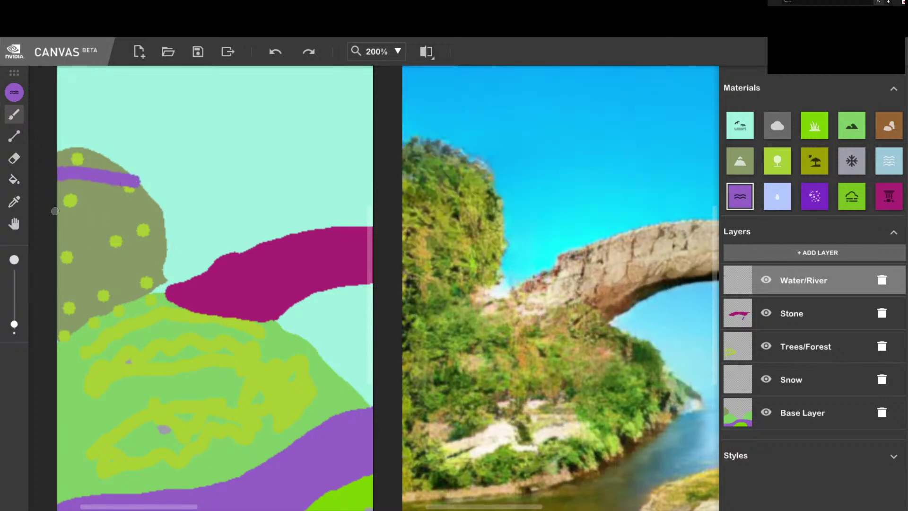
key("ctrl+z")
- On the Water/River layer, paint a thick purple river band across the upper mountain and a light-blue waterfall down the mountain's right edge
mouse_move(60, 191)
left_mouse_down()
mouse_move(80, 187)
mouse_move(57, 184)
mouse_move(83, 179)
mouse_move(132, 181)
mouse_move(134, 189)
mouse_move(60, 193)
mouse_move(74, 198)
mouse_move(64, 202)
mouse_move(132, 204)
left_mouse_up()
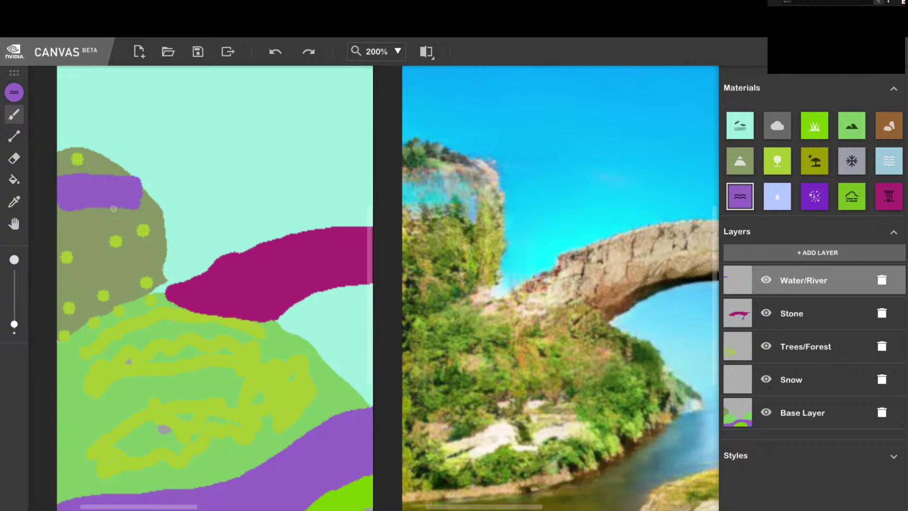
left_click(136, 238)
left_click(768, 204)
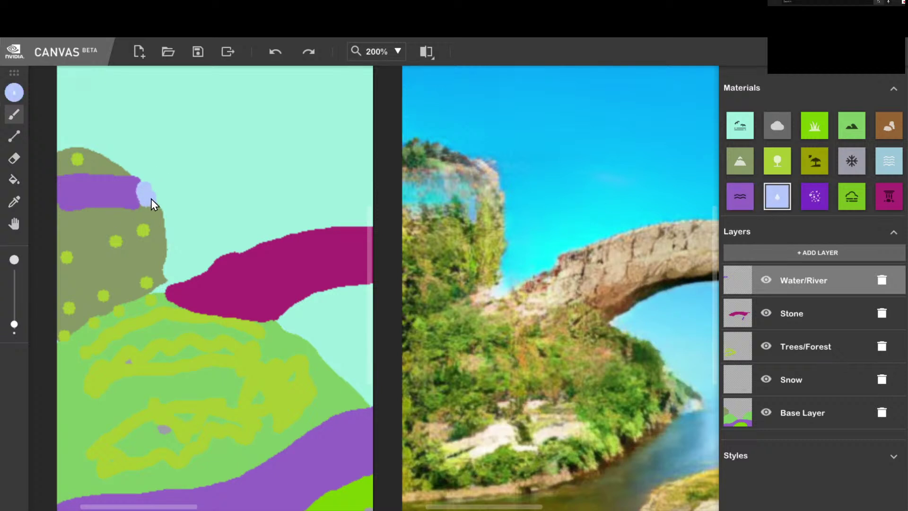
left_click_drag(166, 256, 170, 271)
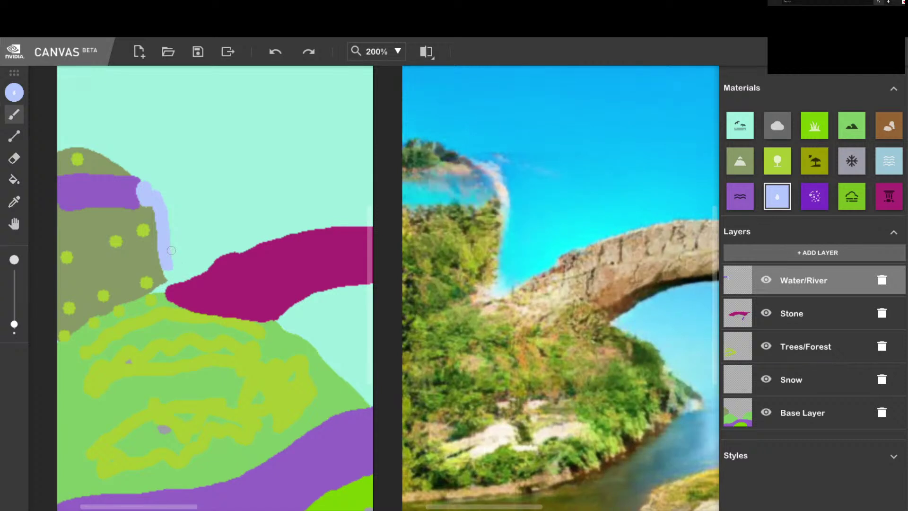
- Extend the light-blue waterfall down to the stone arch's left end and widen it outward into the sky, undoing one full-length stroke
mouse_move(149, 184)
left_mouse_down()
mouse_move(170, 218)
mouse_move(168, 281)
left_mouse_up()
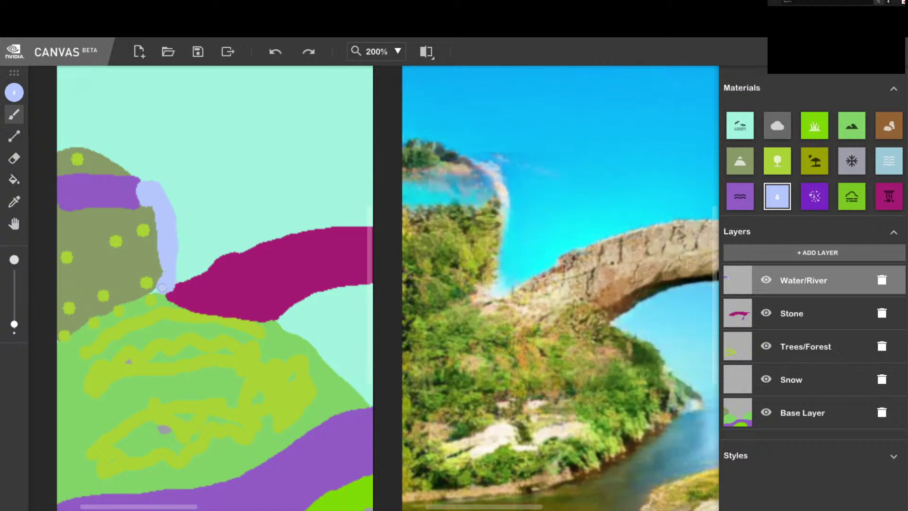
key("ctrl+z")
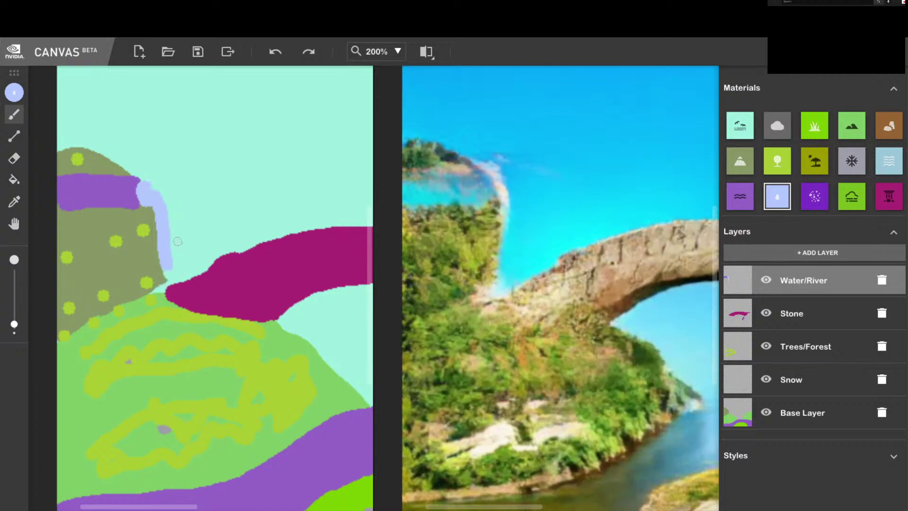
left_click_drag(170, 239, 169, 258)
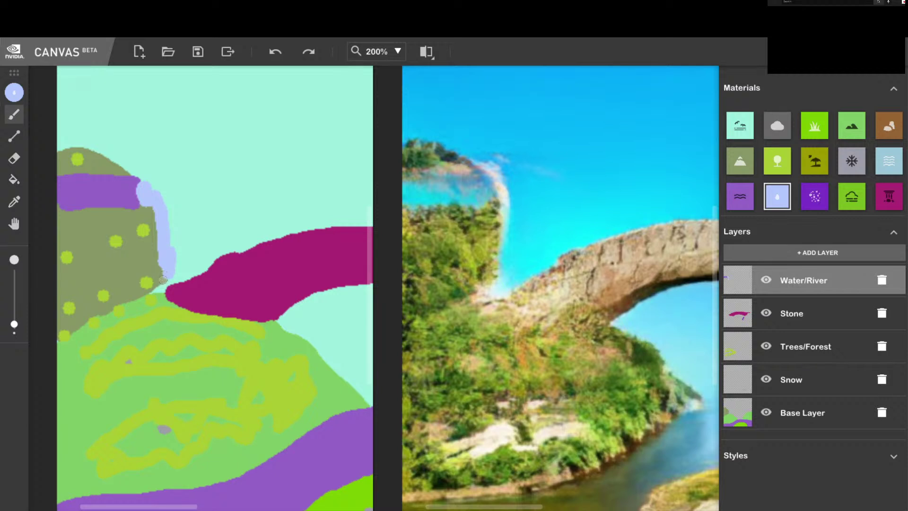
left_click_drag(152, 285, 164, 288)
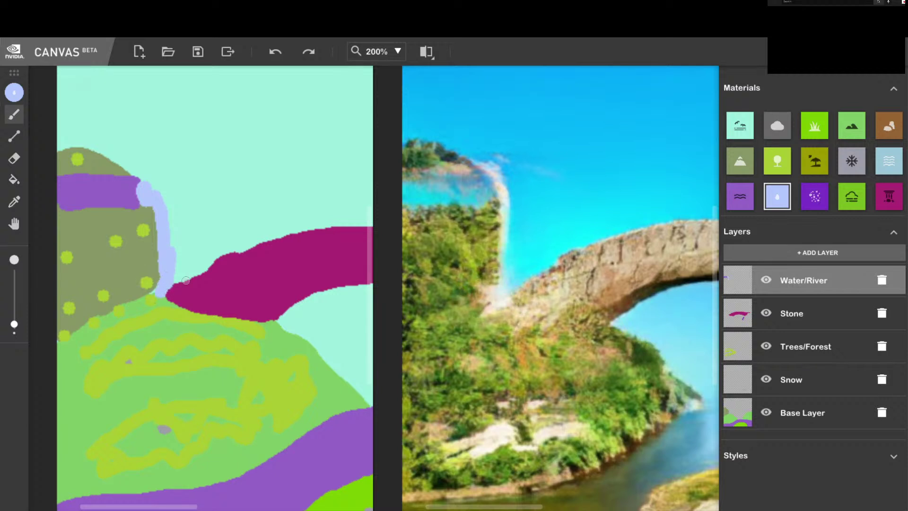
mouse_move(155, 189)
left_mouse_down()
mouse_move(173, 208)
mouse_move(174, 241)
left_mouse_up()
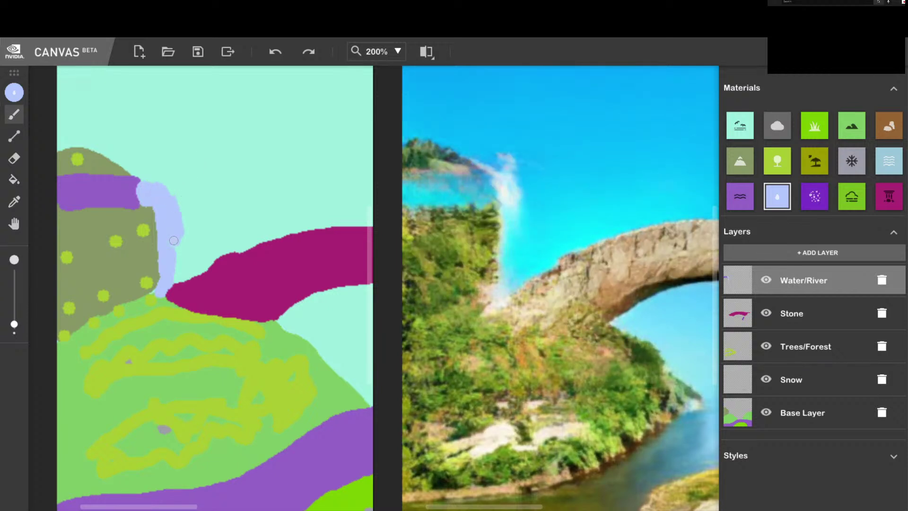
mouse_move(188, 226)
left_mouse_down()
mouse_move(171, 274)
mouse_move(158, 266)
mouse_move(170, 239)
left_mouse_up()
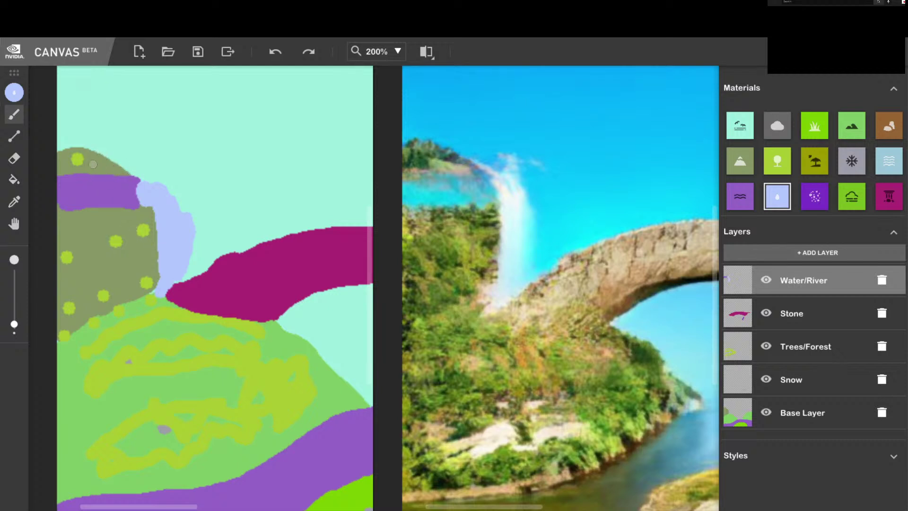
left_click(740, 161)
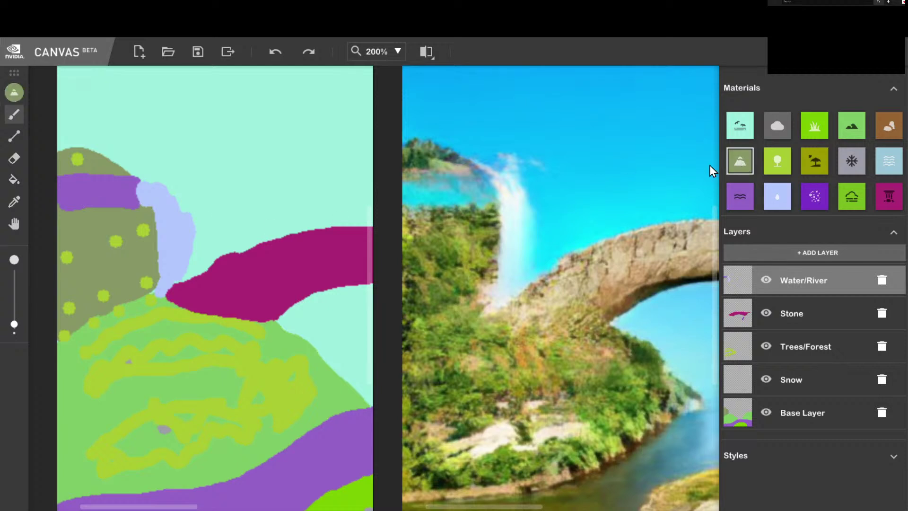
mouse_move(101, 163)
left_mouse_down()
mouse_move(132, 163)
mouse_move(139, 177)
left_mouse_up()
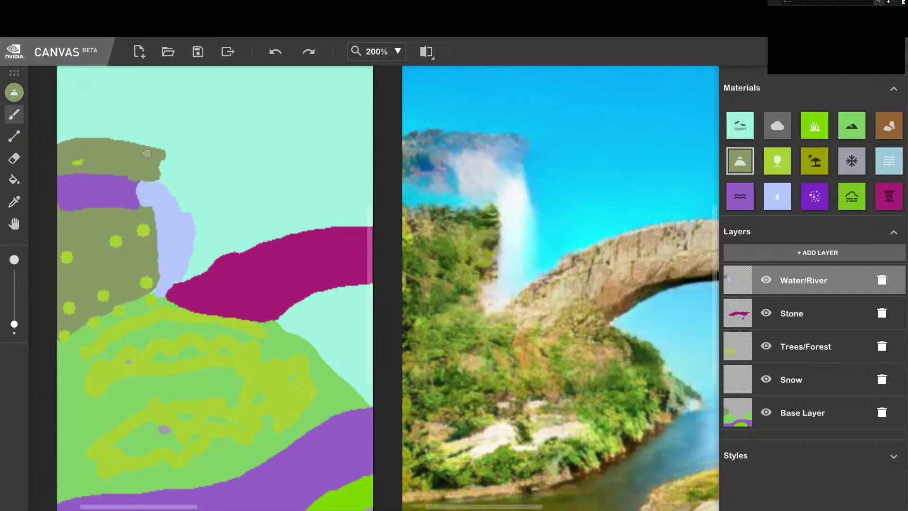
key("ctrl+z")
mouse_move(74, 150)
left_mouse_down()
mouse_move(71, 100)
mouse_move(65, 143)
mouse_move(75, 69)
mouse_move(106, 139)
mouse_move(122, 118)
mouse_move(137, 130)
mouse_move(142, 115)
mouse_move(140, 168)
mouse_move(132, 152)
mouse_move(127, 173)
mouse_move(120, 166)
mouse_move(109, 107)
mouse_move(92, 149)
mouse_move(85, 141)
left_mouse_up()
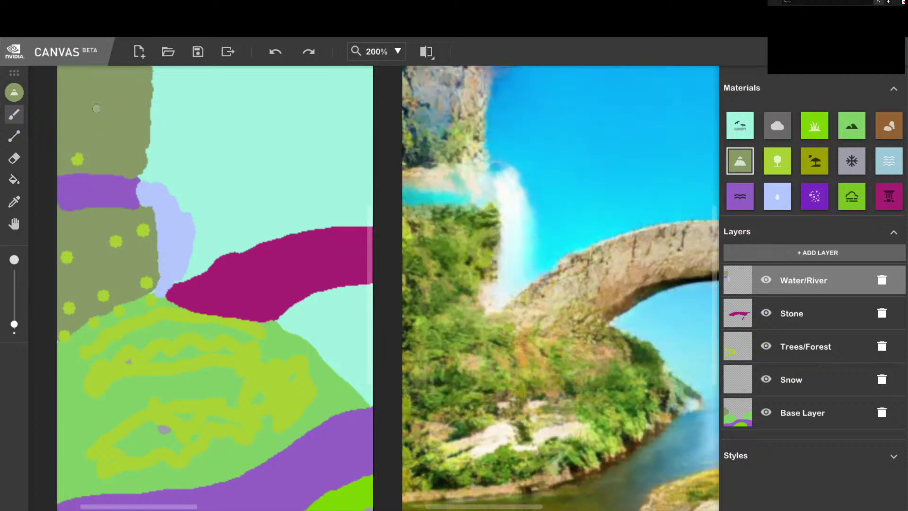
key("ctrl+z")
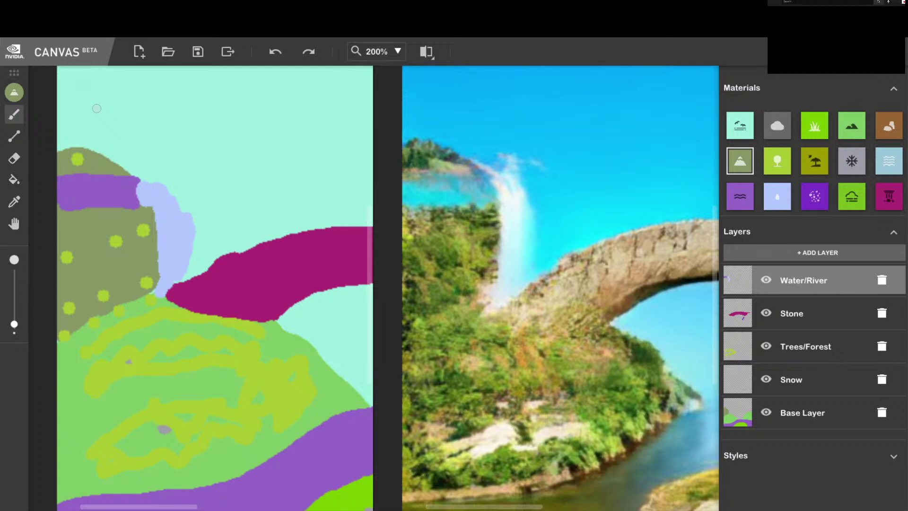
- Erase the upper edge of the river band and waterfall, and clear a narrow gap between the two
left_click(14, 159)
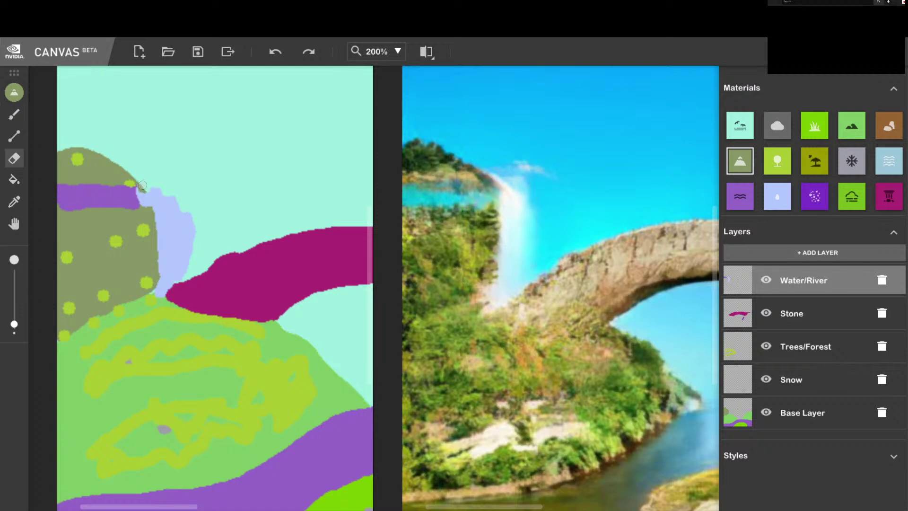
left_click_drag(141, 189, 142, 195)
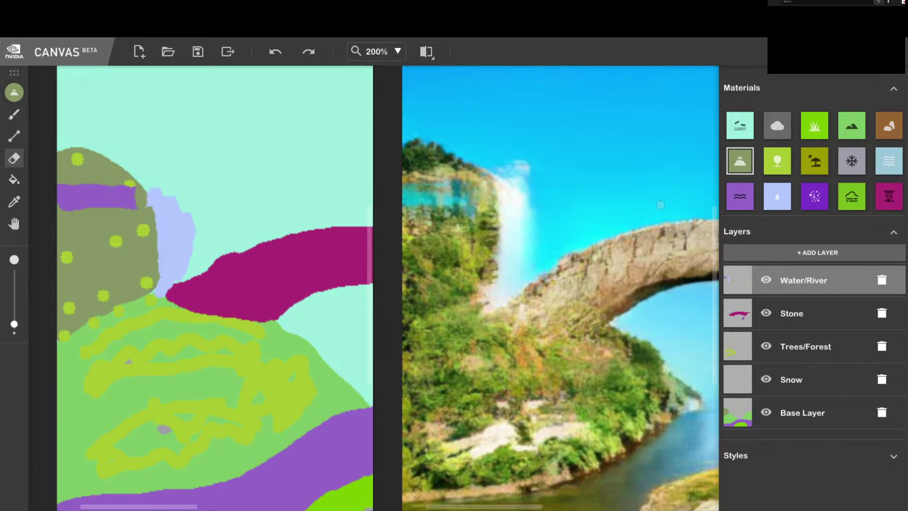
- Extend the purple river band across the mountain's right edge to meet the light-blue waterfall on the Water/River layer
left_click(740, 196)
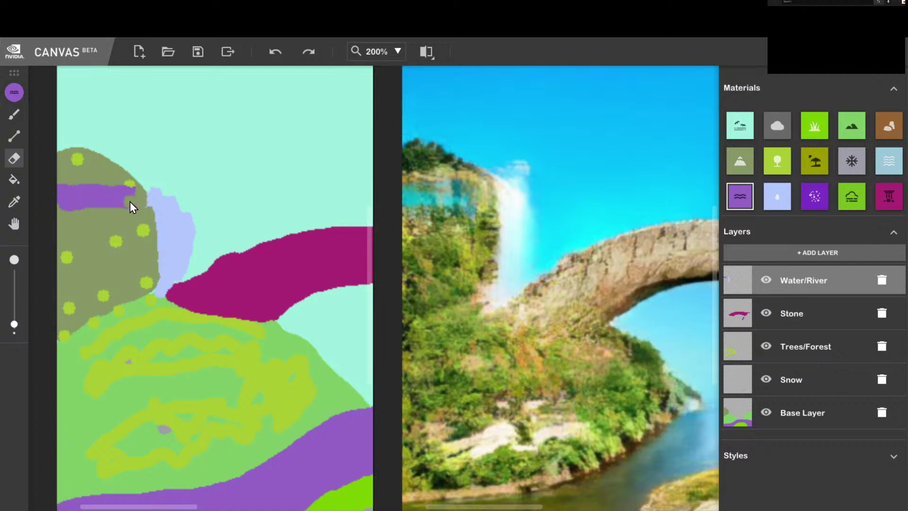
left_click(13, 119)
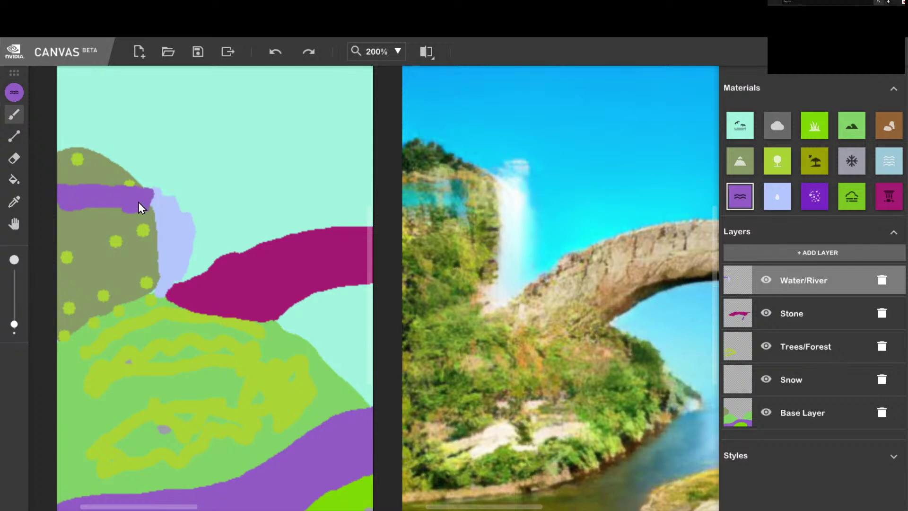
mouse_move(149, 190)
left_mouse_down()
mouse_move(160, 195)
mouse_move(143, 200)
left_mouse_up()
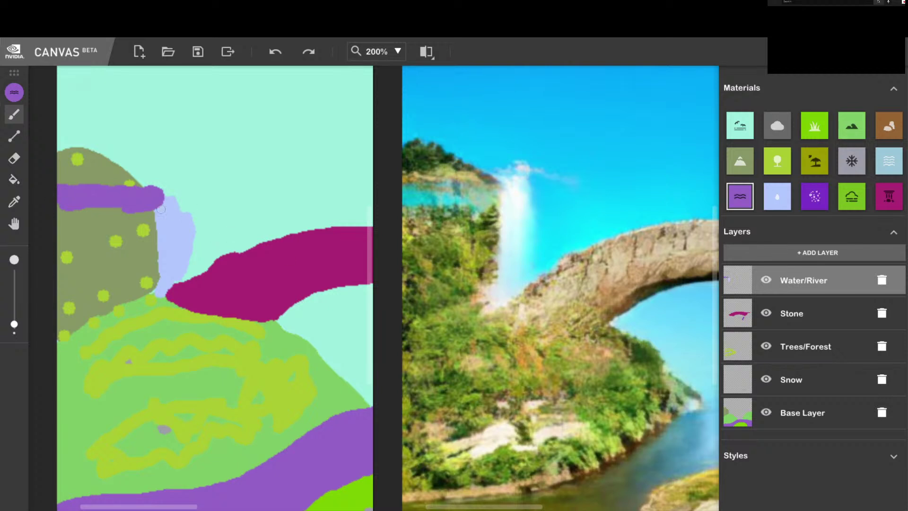
- Compare the scene with and without the Water/River layer, and delete that layer
left_click(765, 280)
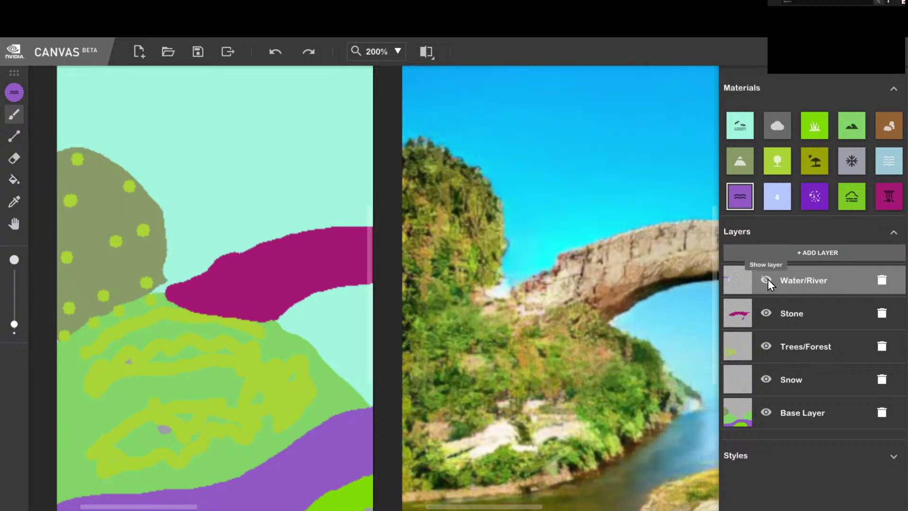
left_click(767, 279)
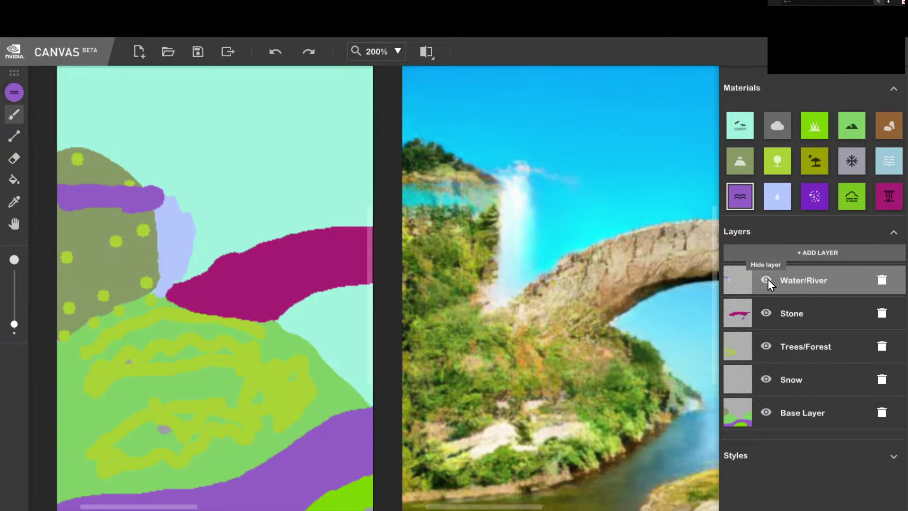
left_click(767, 279)
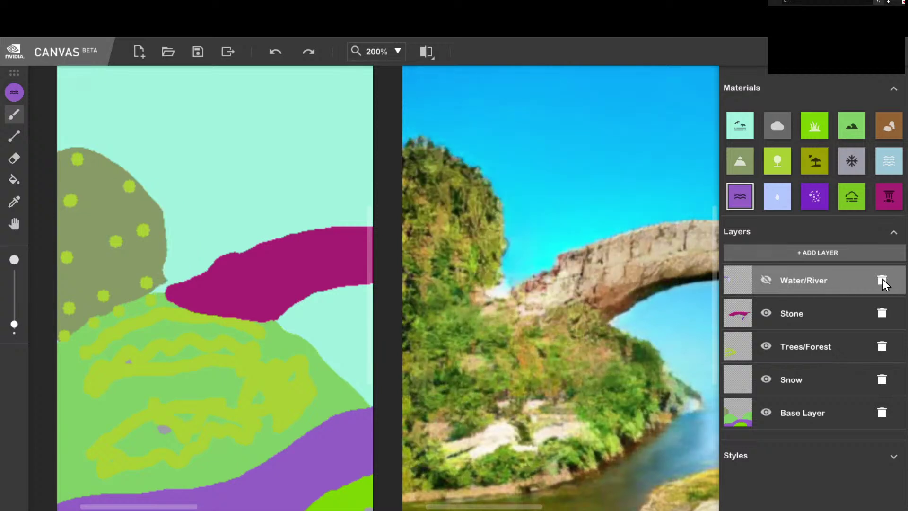
left_click(881, 279)
left_click(490, 302)
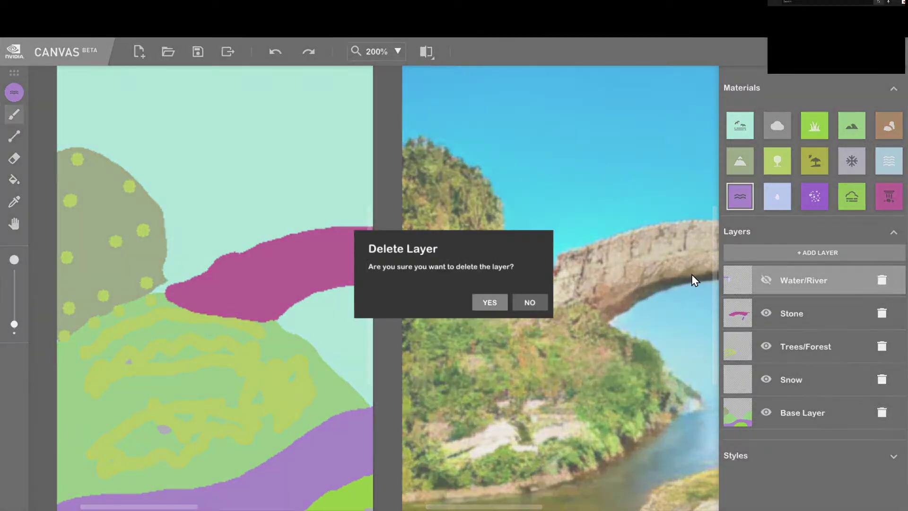
- Add a new layer and name it River
left_click(819, 252)
double_click(798, 284)
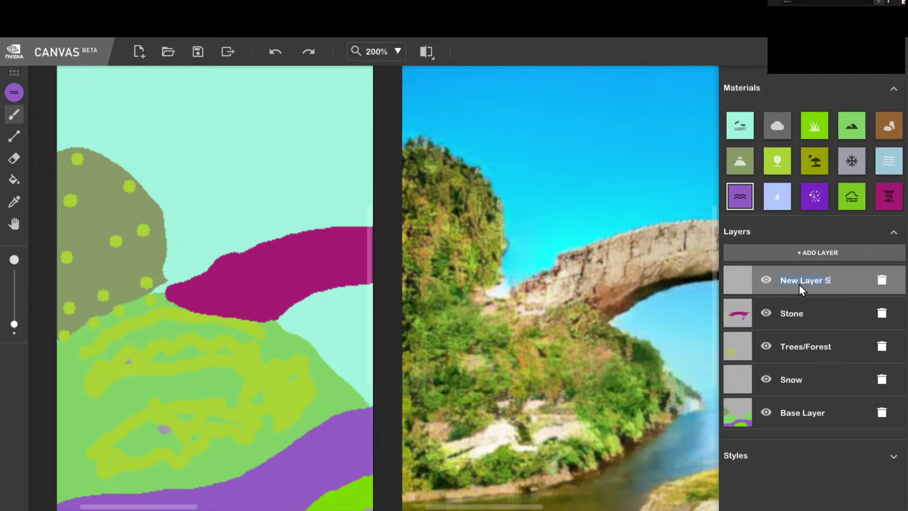
type("KR")
- On the Base Layer, erase a strip along the olive mountain's right side to make it narrower and steeper
left_click_drag(184, 507, 172, 502)
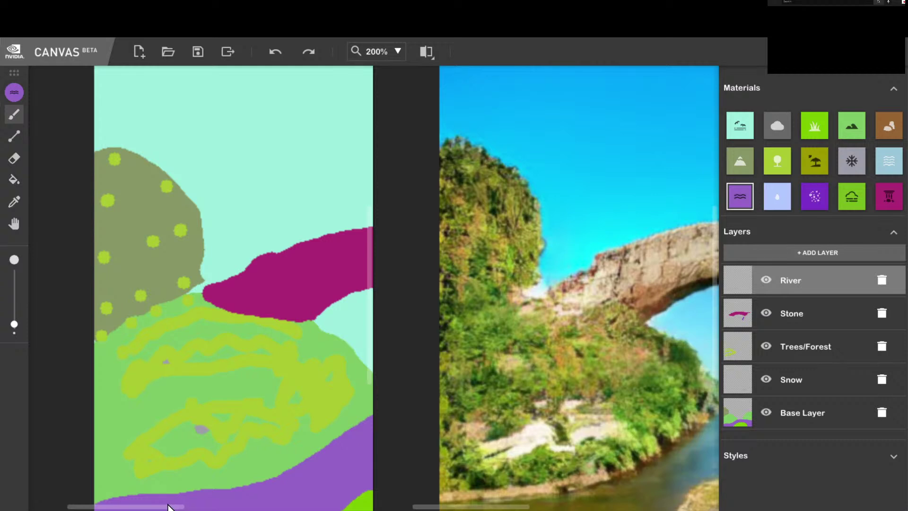
left_click_drag(168, 506, 170, 501)
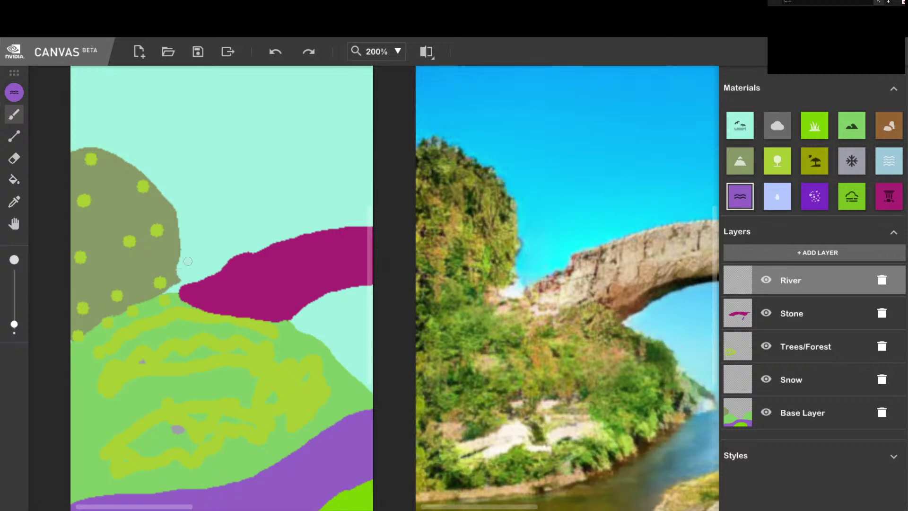
left_click(19, 162)
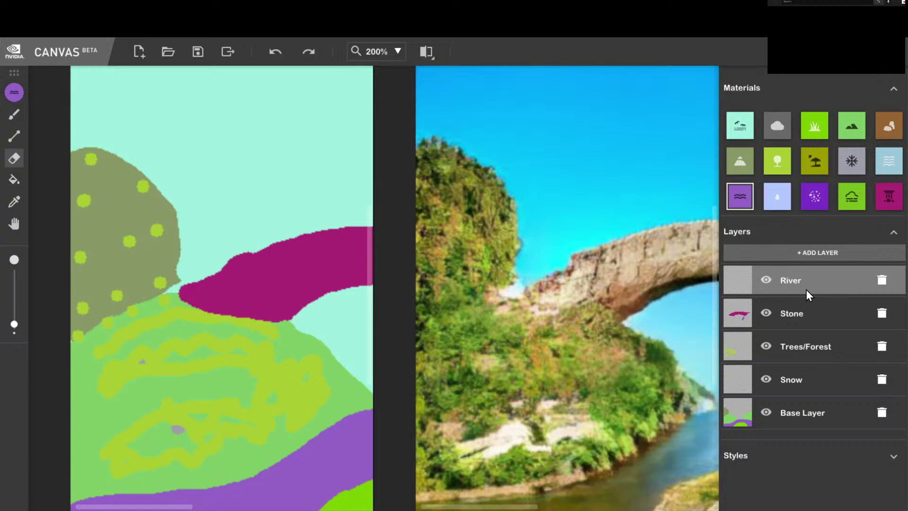
left_click(765, 344)
left_click(767, 317)
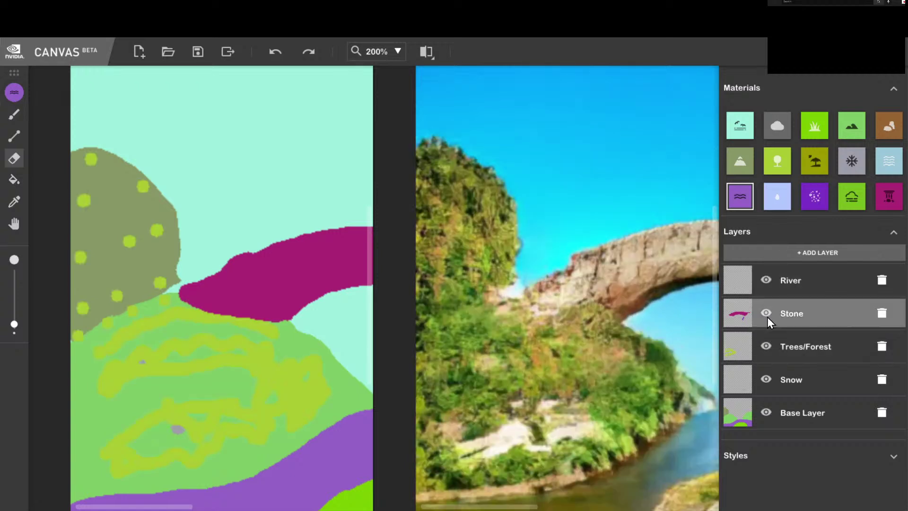
left_click(767, 413)
left_click(766, 413)
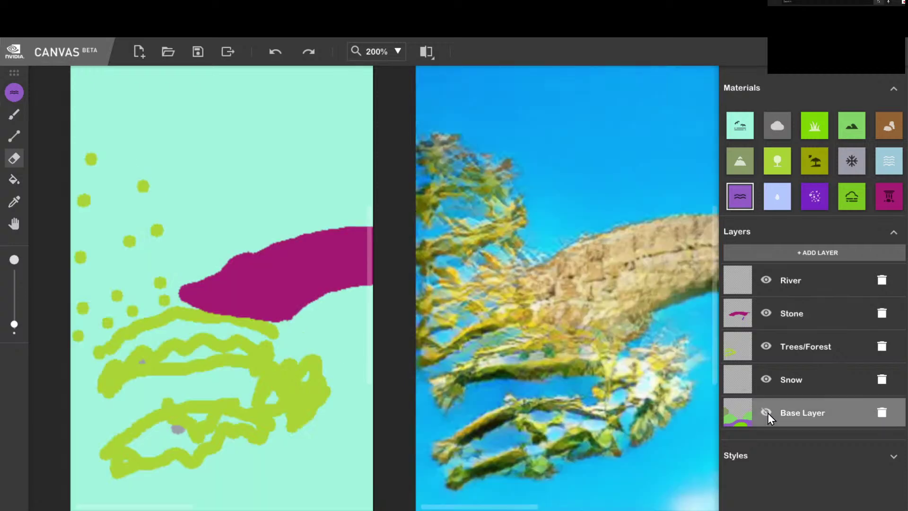
left_click(766, 412)
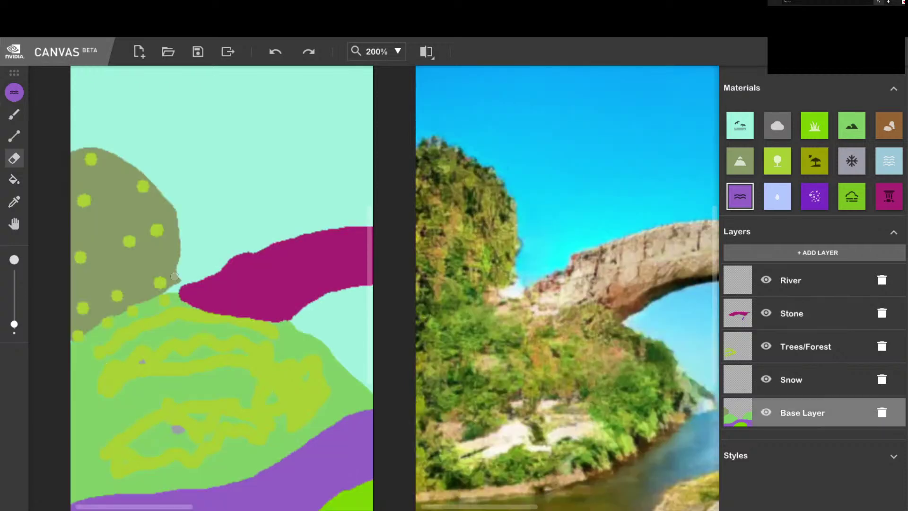
mouse_move(187, 262)
left_mouse_down()
mouse_move(171, 285)
mouse_move(186, 263)
mouse_move(177, 287)
mouse_move(165, 281)
mouse_move(171, 287)
mouse_move(178, 152)
left_mouse_up()
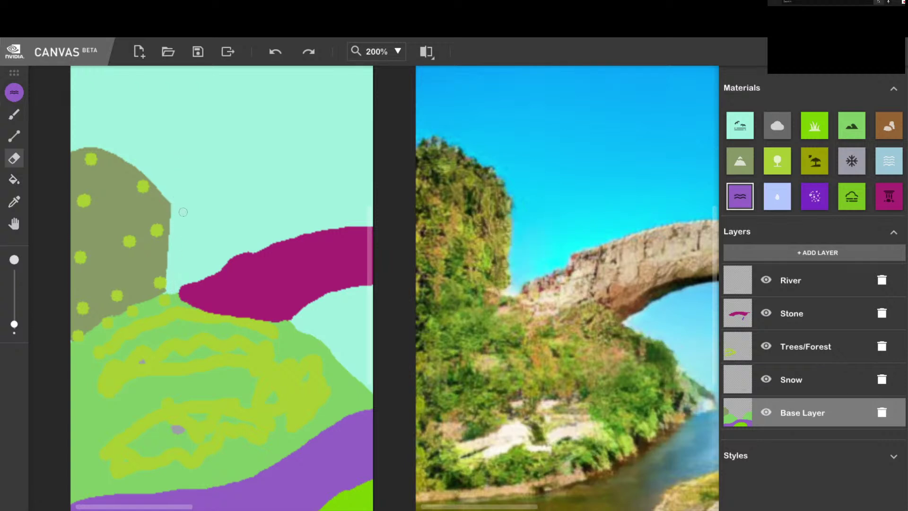
left_click_drag(166, 289, 170, 175)
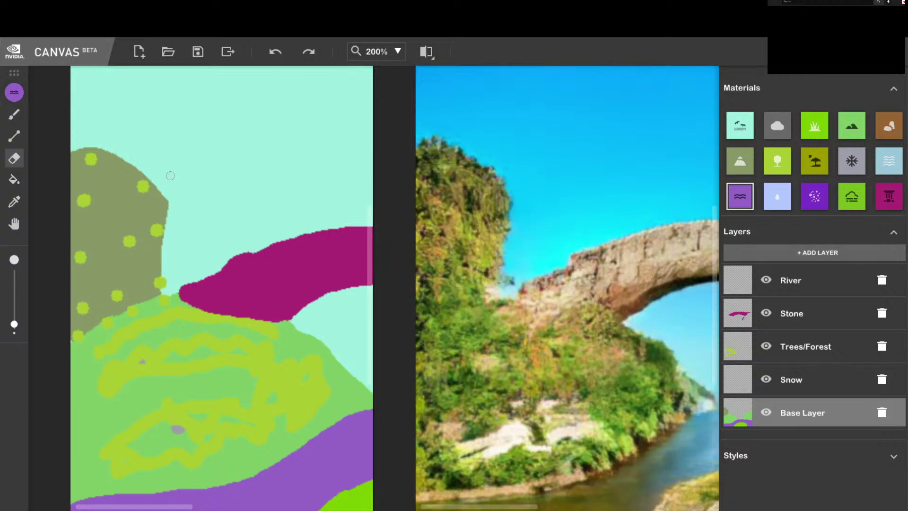
mouse_move(169, 266)
left_mouse_down()
mouse_move(153, 165)
mouse_move(171, 261)
left_mouse_up()
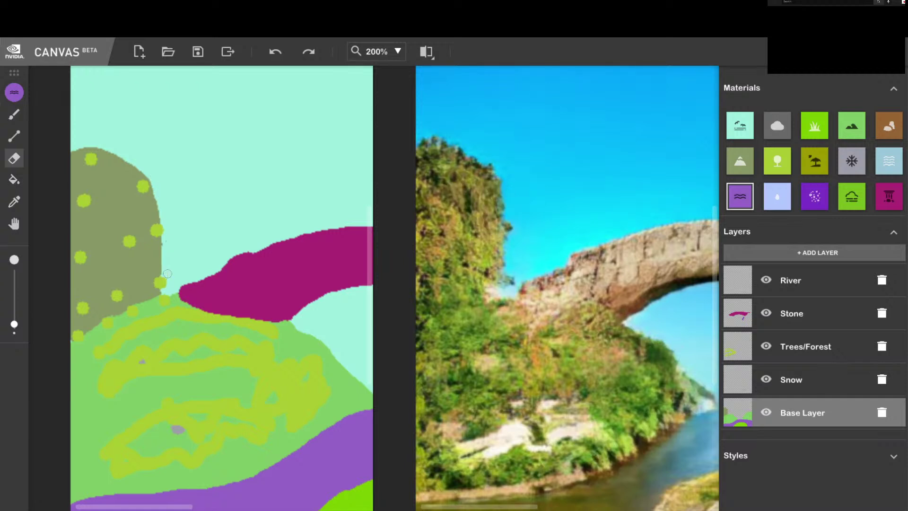
- Erase the two tree dots on the mountain's right edge from the Trees/Forest layer and reselect the Base Layer, leaving it shown
left_click(794, 346)
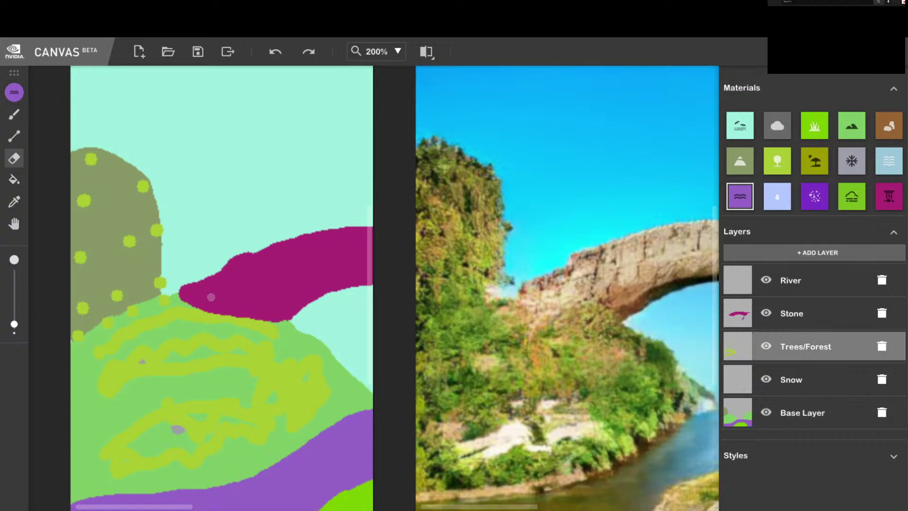
mouse_move(159, 280)
left_mouse_down()
mouse_move(157, 223)
mouse_move(162, 259)
left_mouse_up()
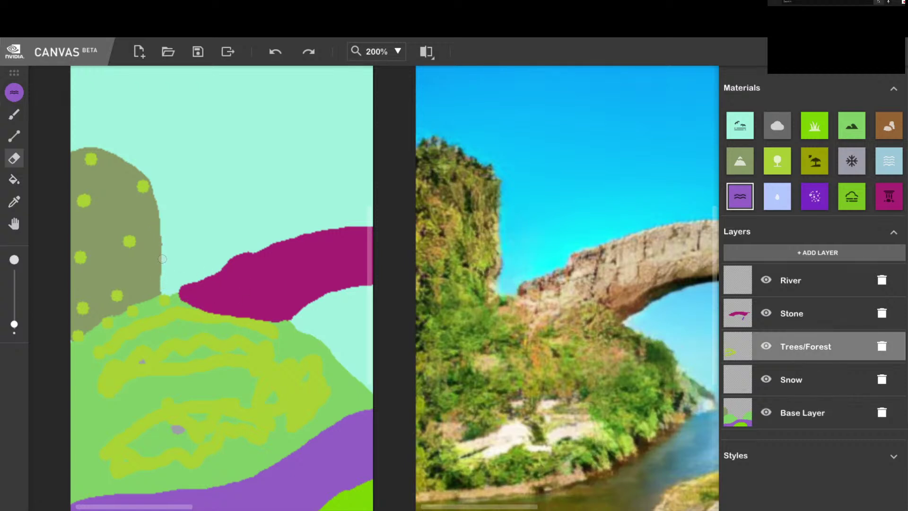
left_click(773, 406)
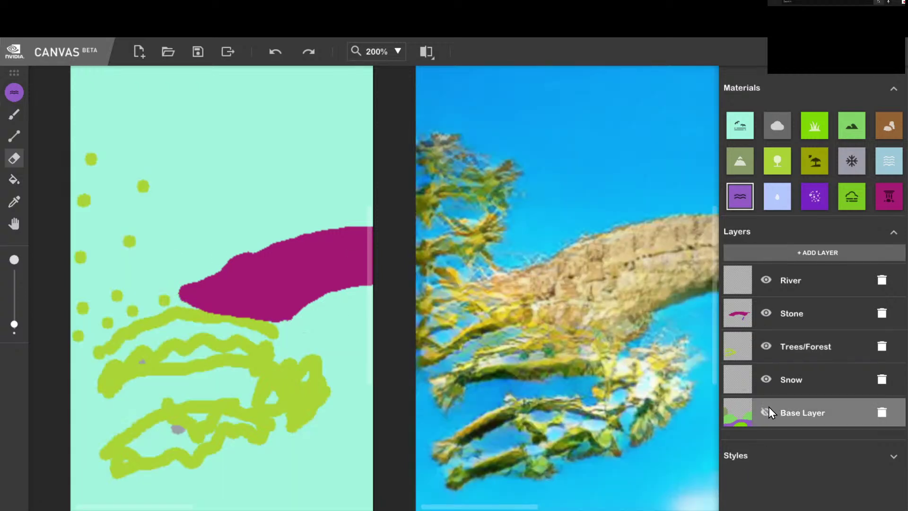
left_click(768, 410)
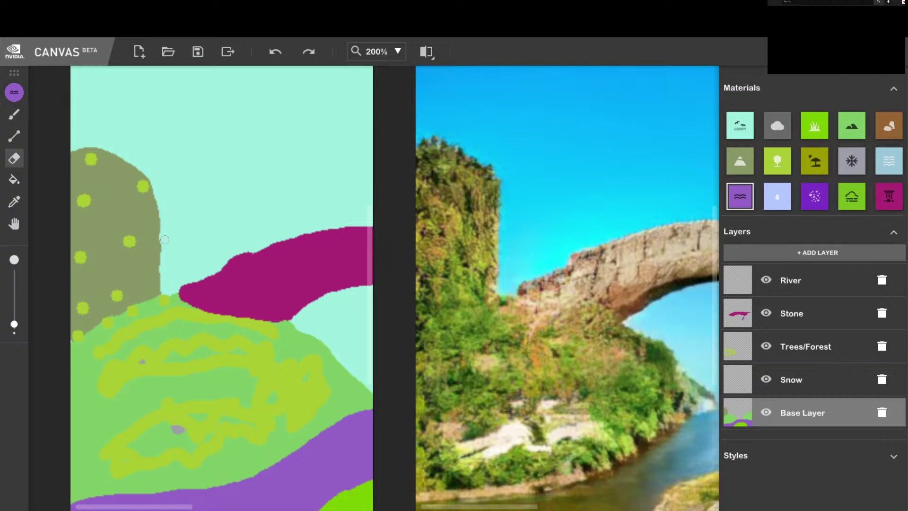
- Try trimming the mountain's lower right edge on the Base Layer, undo it, and erase a thin strip along the mountain's top
left_click_drag(164, 239, 162, 283)
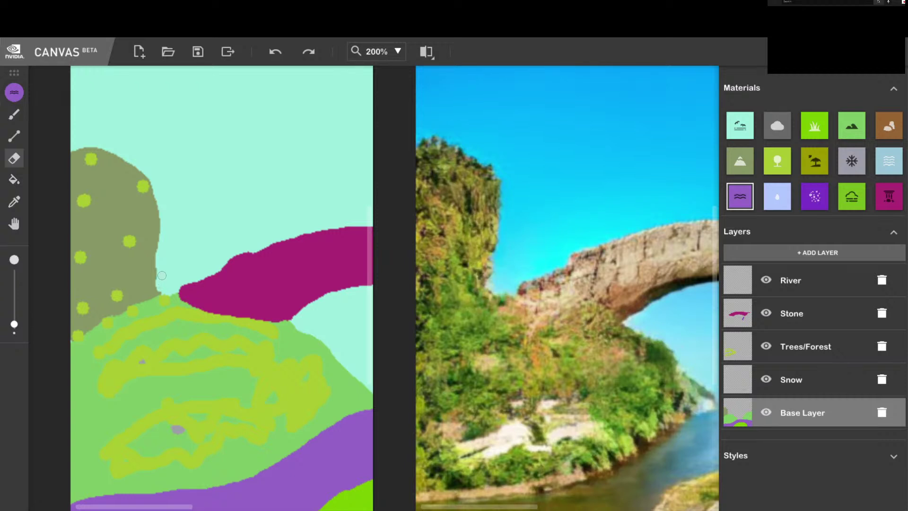
key("ctrl+z")
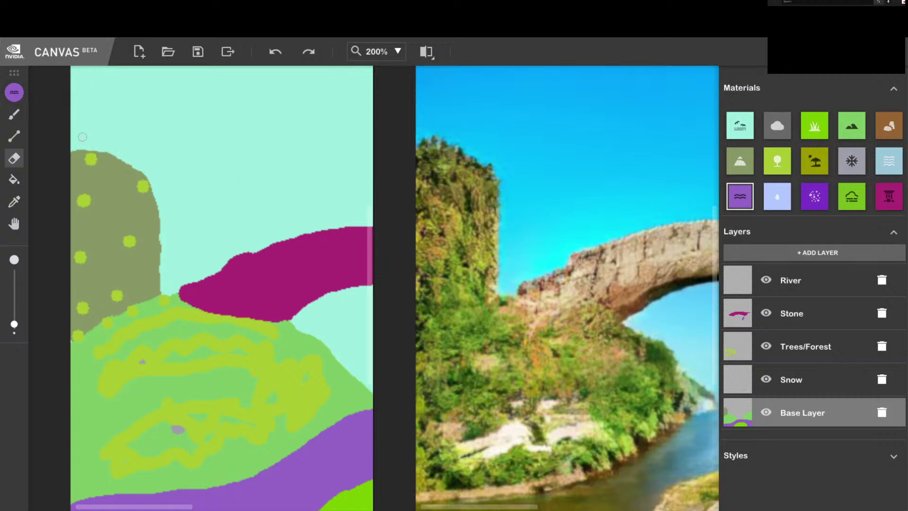
mouse_move(120, 158)
left_mouse_down()
mouse_move(144, 163)
mouse_move(135, 152)
left_mouse_up()
left_click_drag(103, 145, 74, 141)
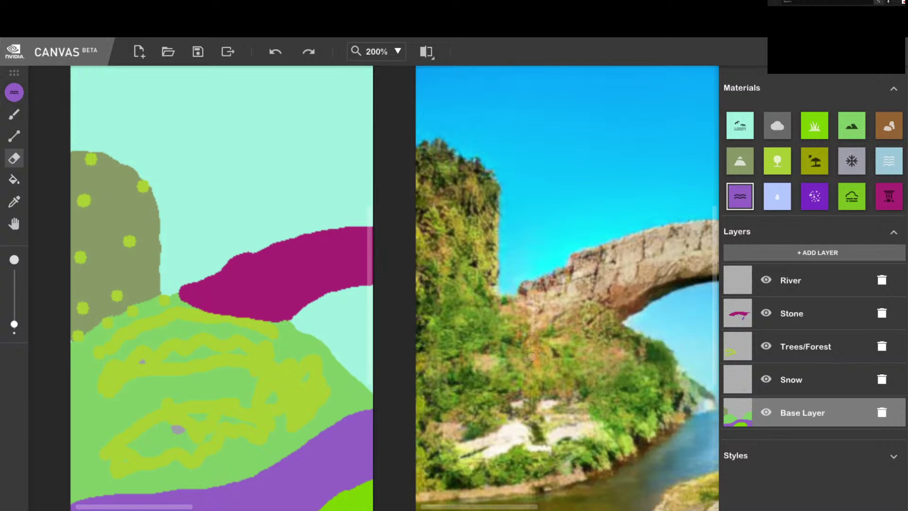
- Select the Trees/Forest layer and light-green hill material, try a short brush stroke beneath the stone arch, and undo it
left_click_drag(159, 508, 273, 507)
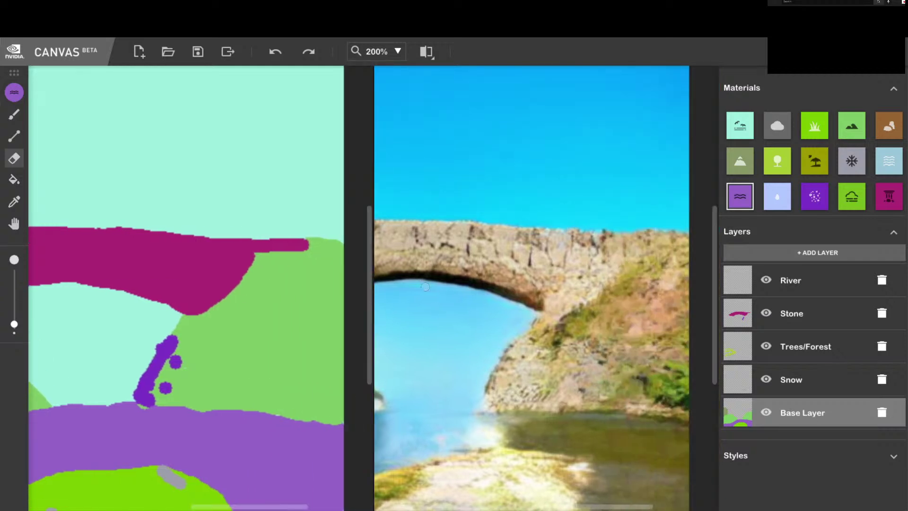
mouse_move(365, 304)
left_mouse_down()
mouse_move(378, 372)
mouse_move(372, 346)
left_mouse_up()
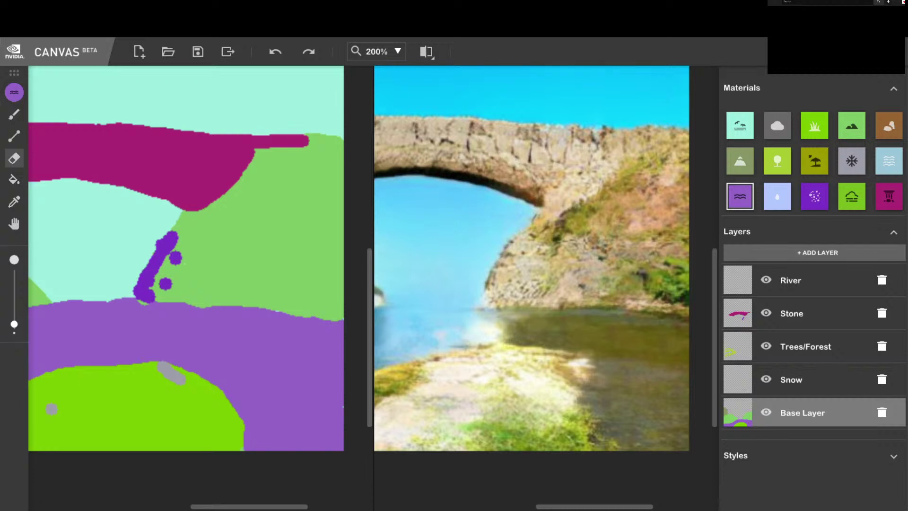
mouse_move(250, 507)
left_mouse_down()
mouse_move(200, 506)
mouse_move(211, 507)
left_mouse_up()
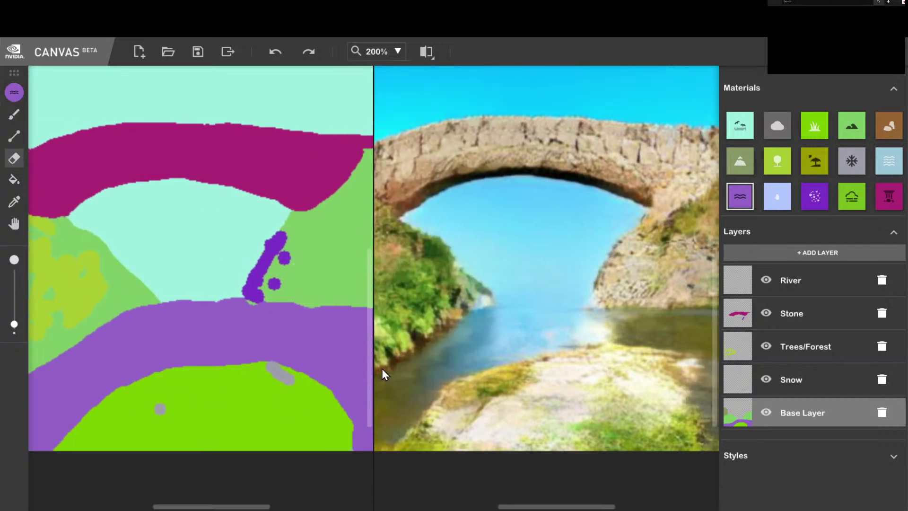
mouse_move(369, 367)
left_mouse_down()
mouse_move(369, 314)
mouse_move(366, 326)
left_mouse_up()
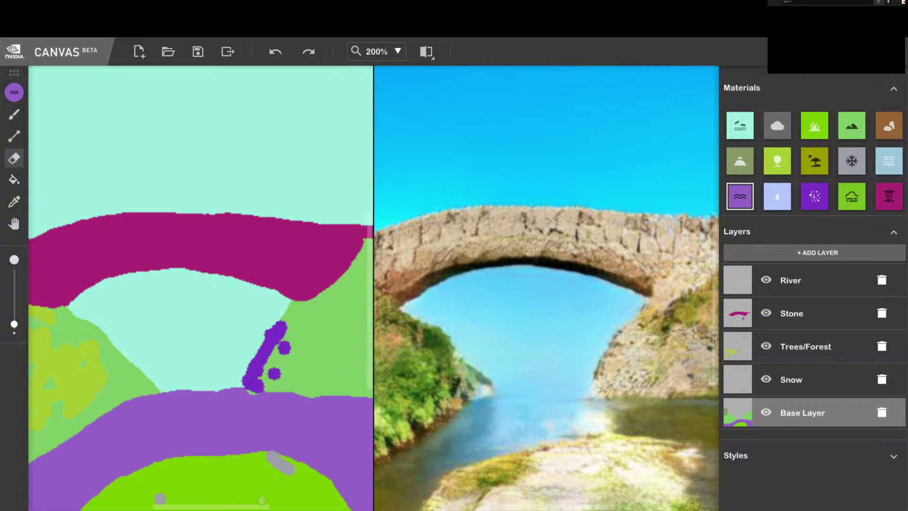
left_click_drag(262, 507, 281, 507)
left_click(829, 342)
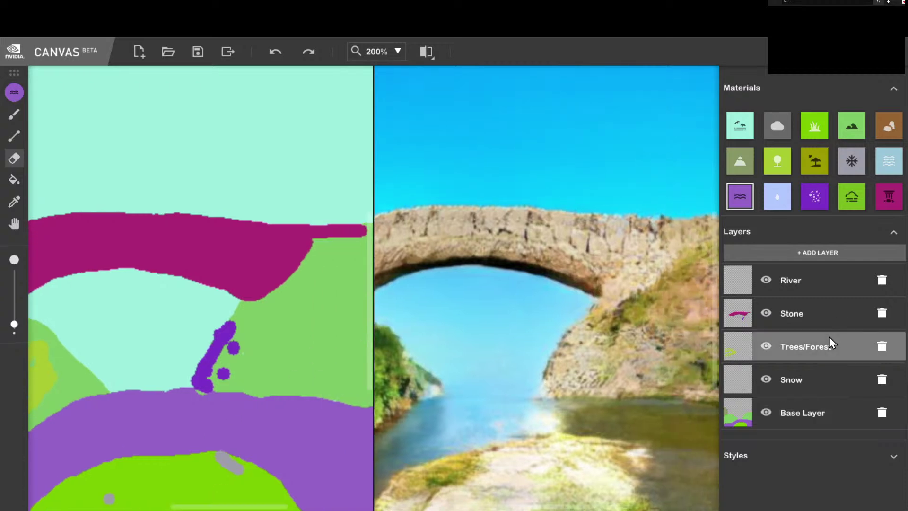
scroll(494, 439, "right", 2)
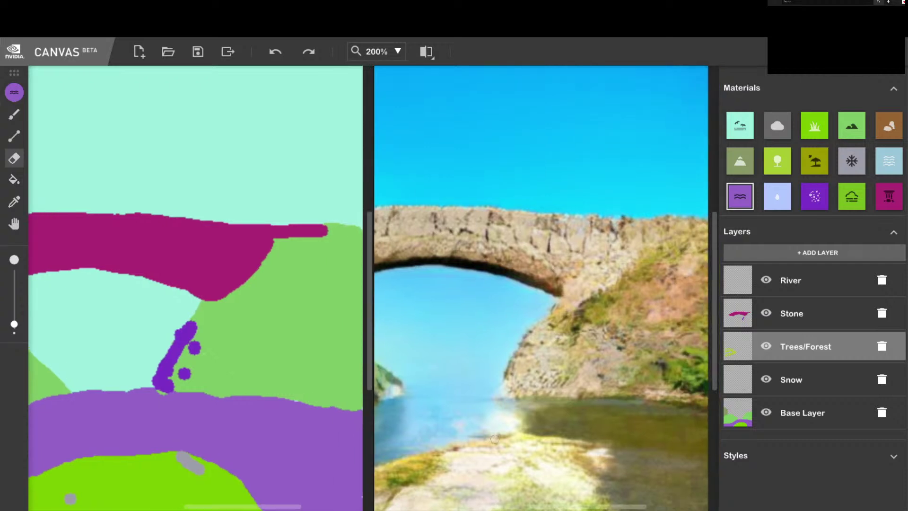
left_click(851, 127)
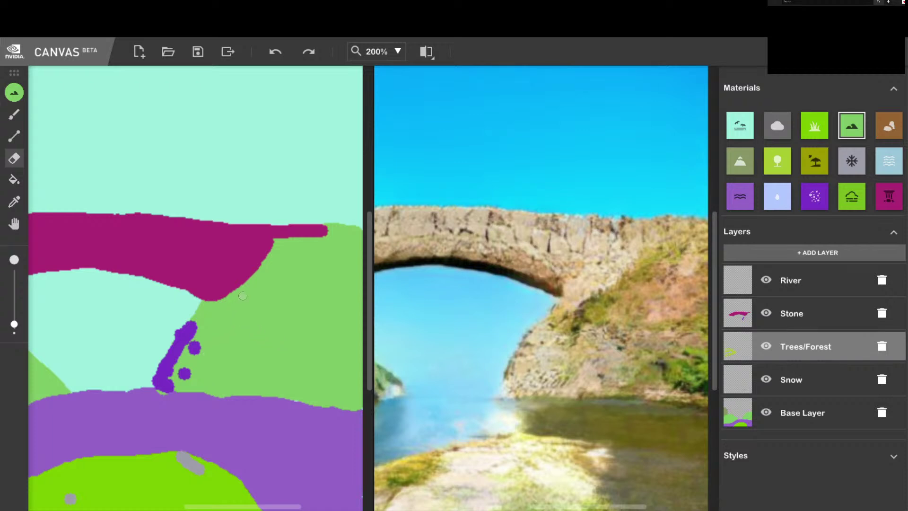
left_click(16, 117)
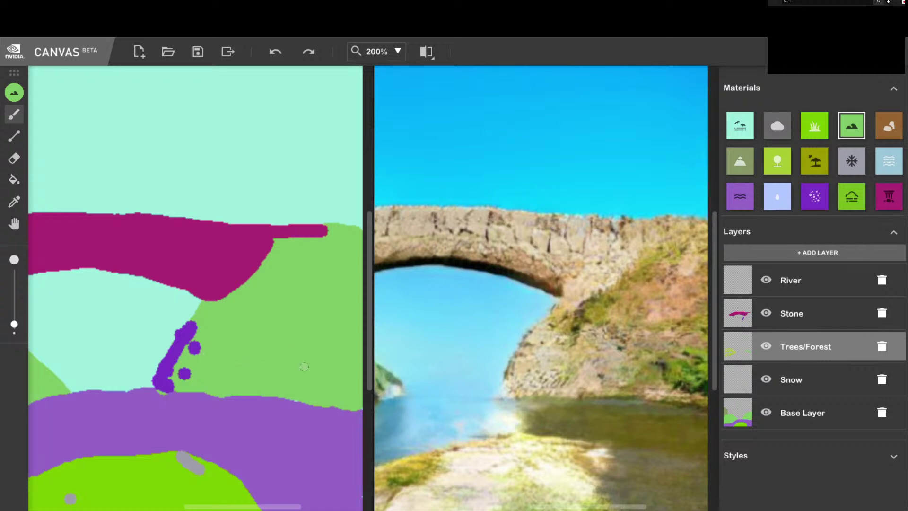
left_click_drag(138, 308, 165, 332)
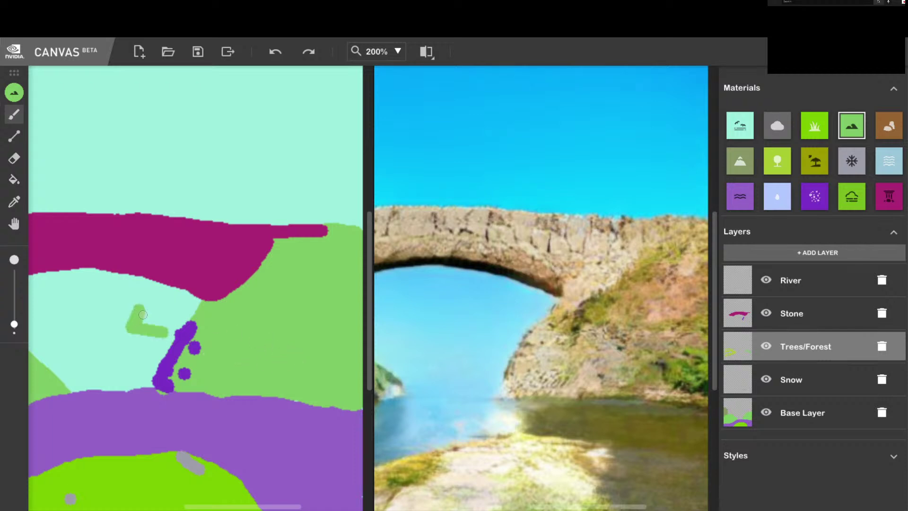
key("ctrl+z")
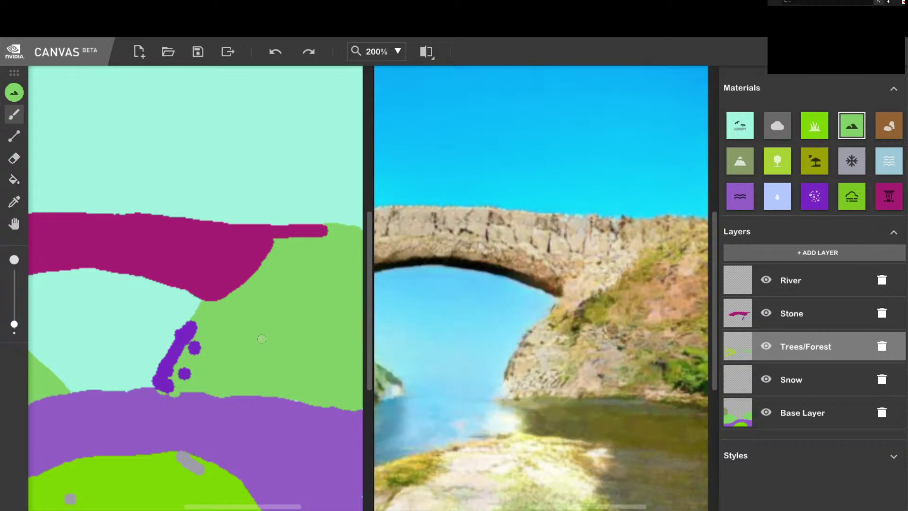
- Hide the Stone layer
left_click(773, 313)
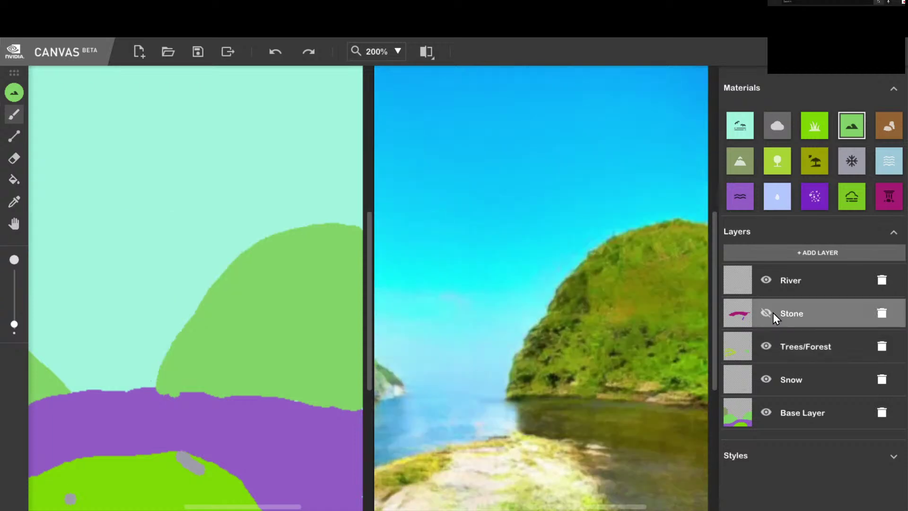
- Toggle the Stone layer's visibility to compare the scene with and without the arch, leaving the layer shown
left_click(772, 313)
left_click(790, 348)
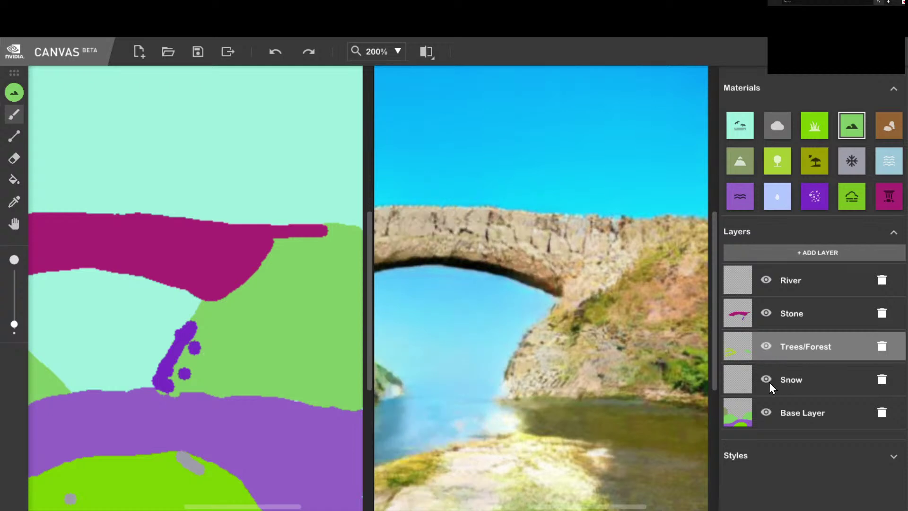
left_click(767, 313)
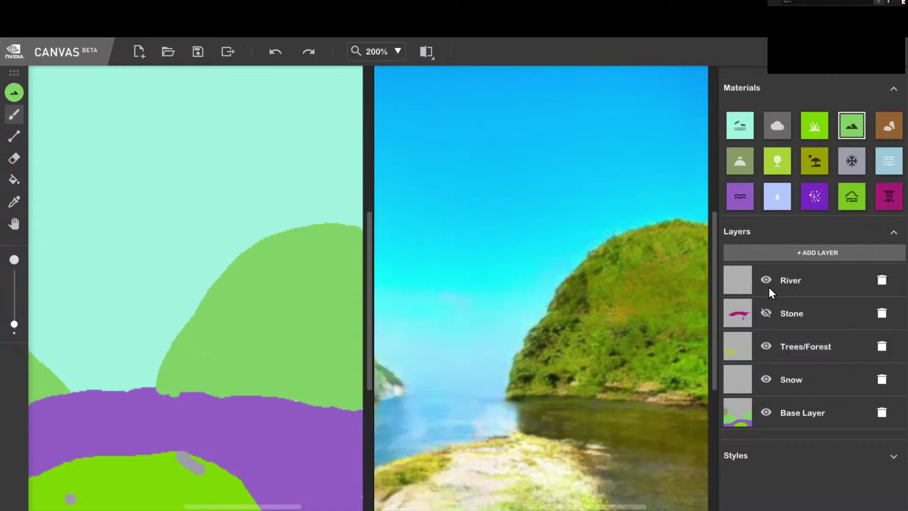
left_click(766, 313)
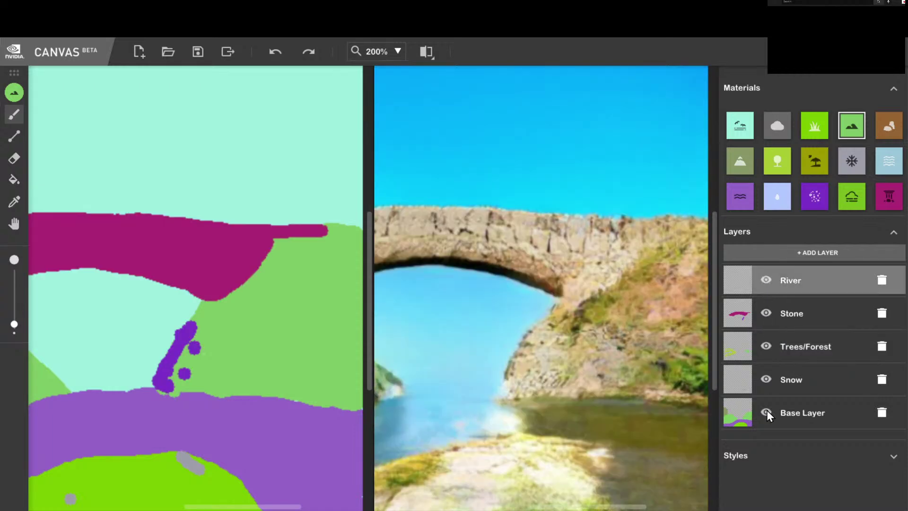
left_click(786, 412)
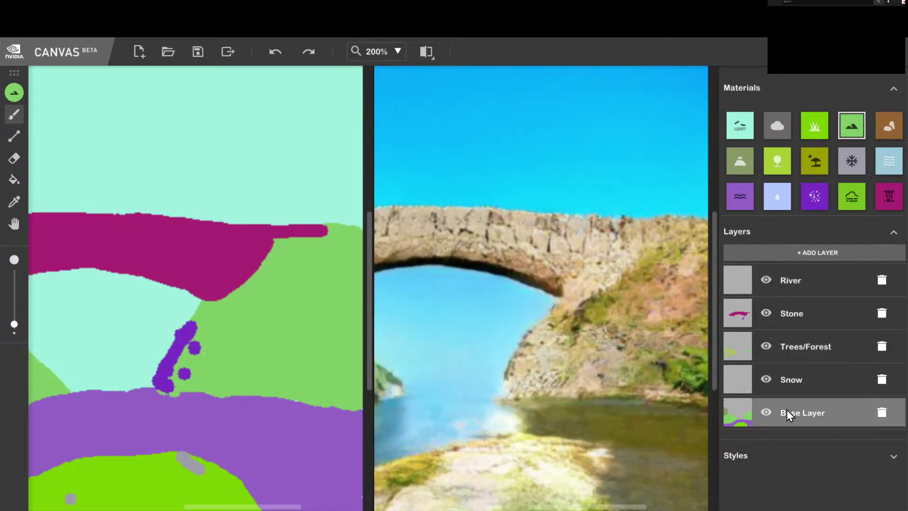
- Paint grass strokes and scattered dots on the Trees/Forest layer, across the hill beneath the stone arch's right end
left_click(797, 348)
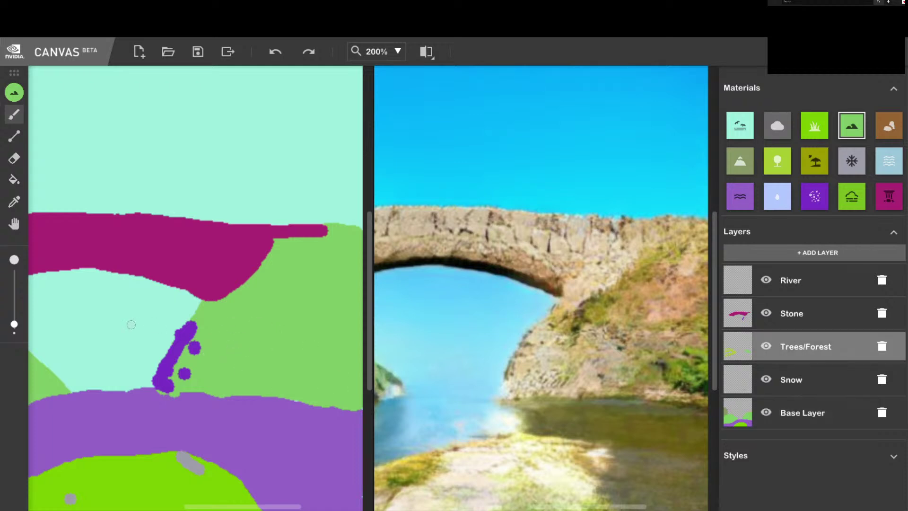
left_click_drag(300, 221, 313, 225)
left_click(827, 126)
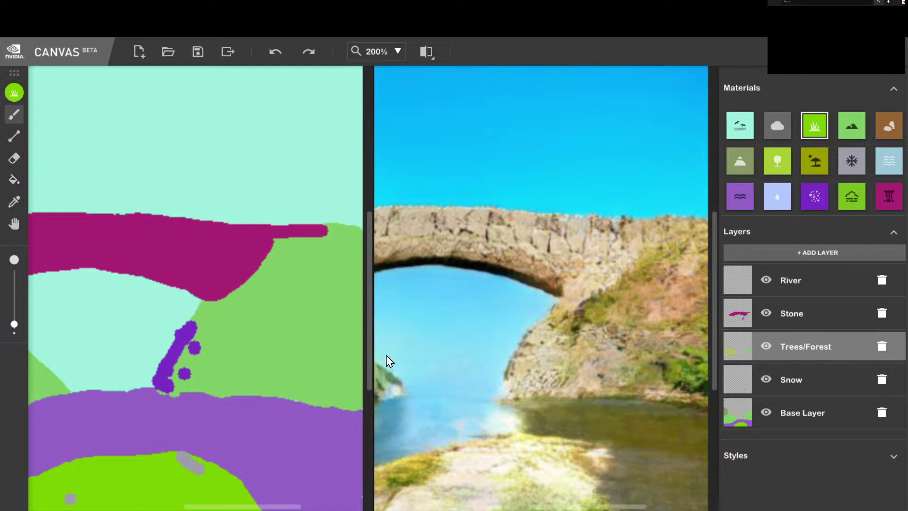
mouse_move(215, 356)
left_mouse_down()
mouse_move(235, 348)
mouse_move(241, 369)
mouse_move(273, 375)
mouse_move(201, 371)
left_mouse_up()
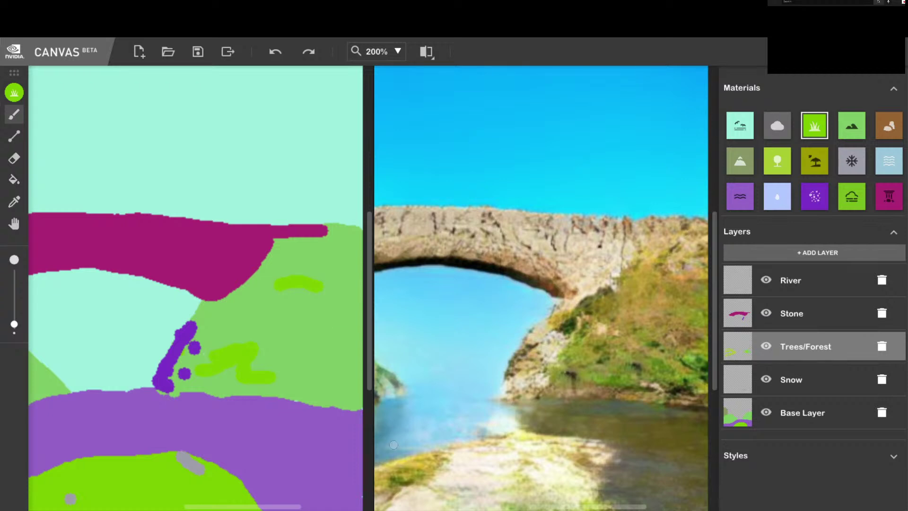
scroll(539, 307, "right", 3)
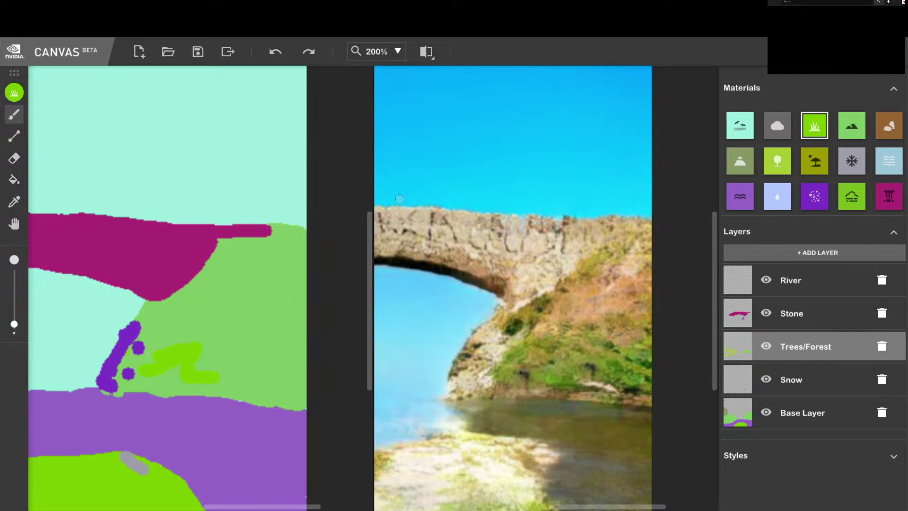
mouse_move(233, 294)
left_mouse_down()
mouse_move(279, 258)
mouse_move(278, 231)
mouse_move(183, 303)
mouse_move(206, 263)
left_mouse_up()
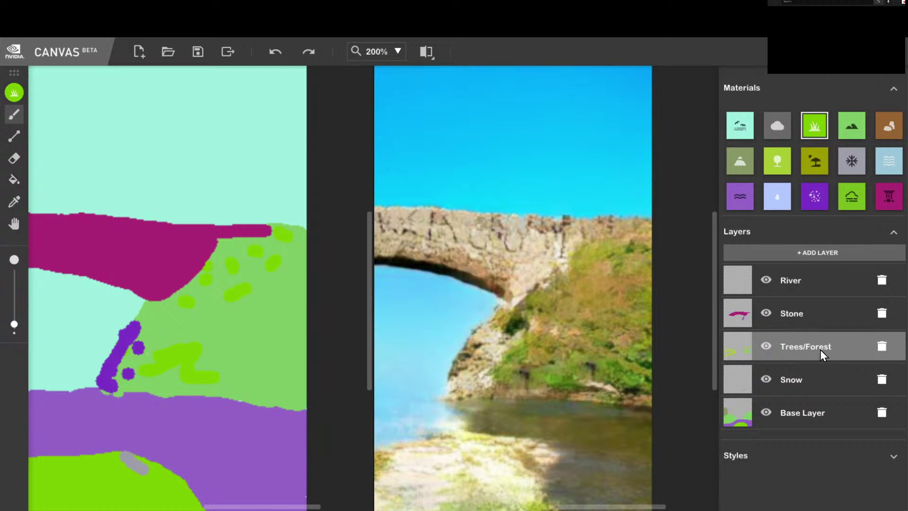
- Add a new layer between River and Stone and dot grass material across the right half of the stone arch
left_click(816, 251)
left_click_drag(810, 288, 812, 325)
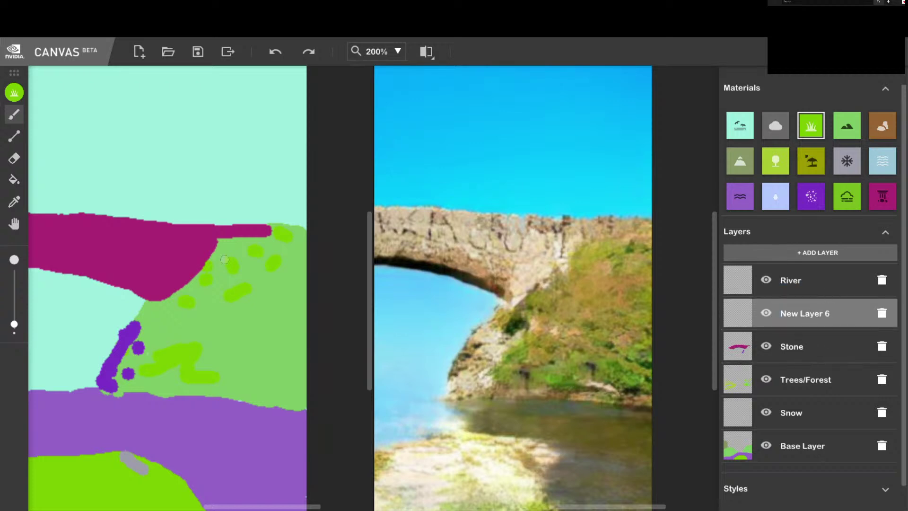
left_click(199, 244)
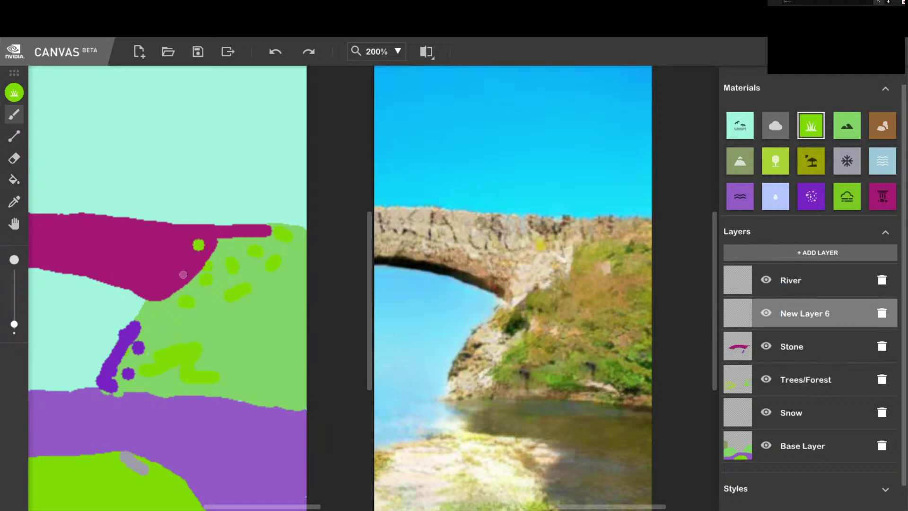
left_click(183, 275)
left_click(136, 280)
left_click(150, 240)
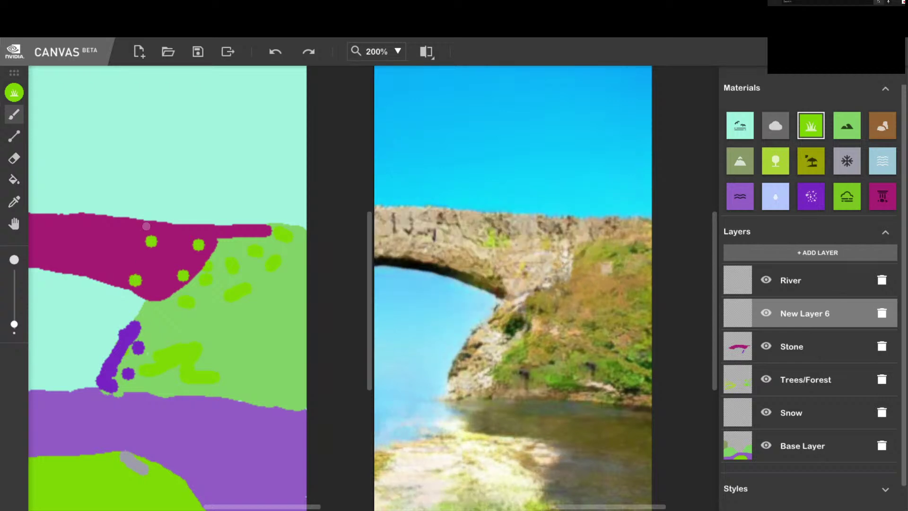
left_click(111, 239)
left_click(74, 250)
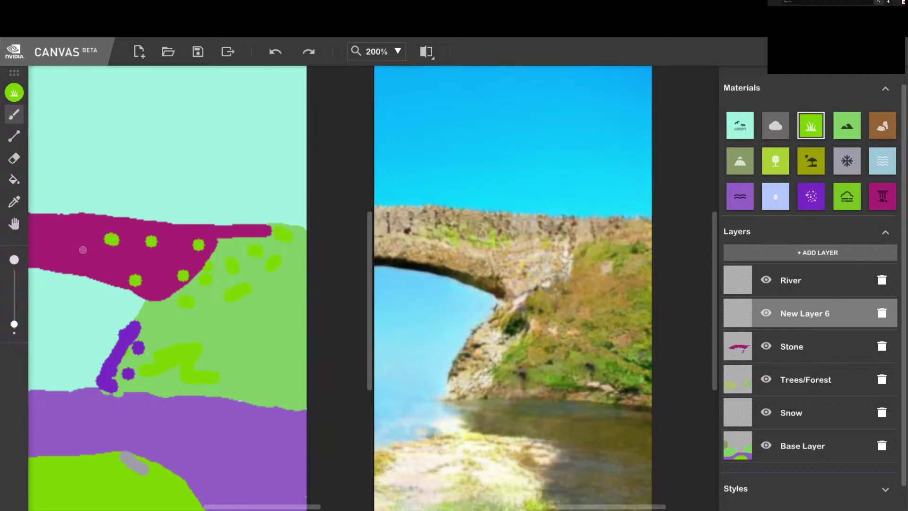
left_click(105, 257)
left_click(134, 225)
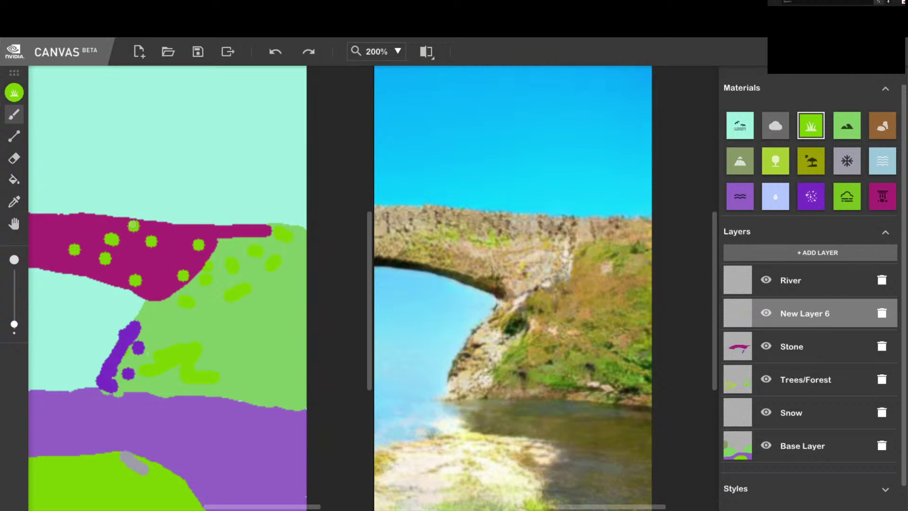
left_click(89, 227)
left_click(212, 230)
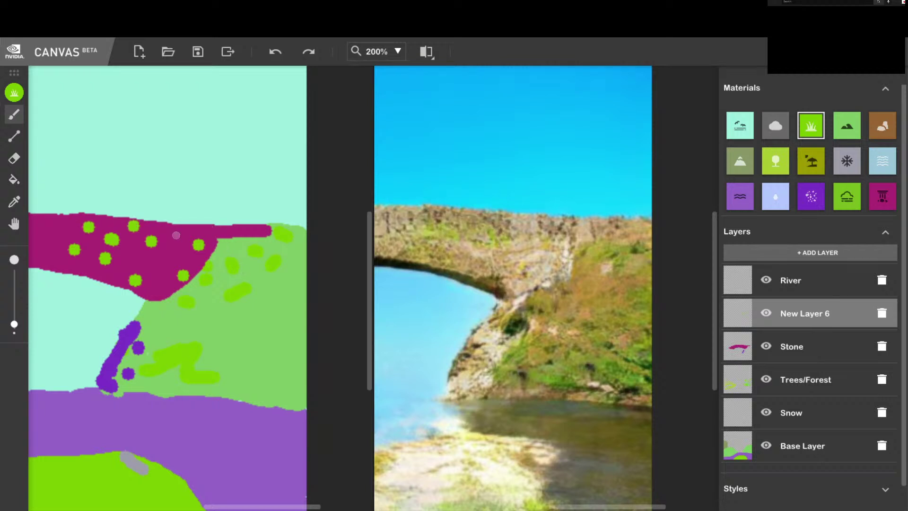
left_click(173, 235)
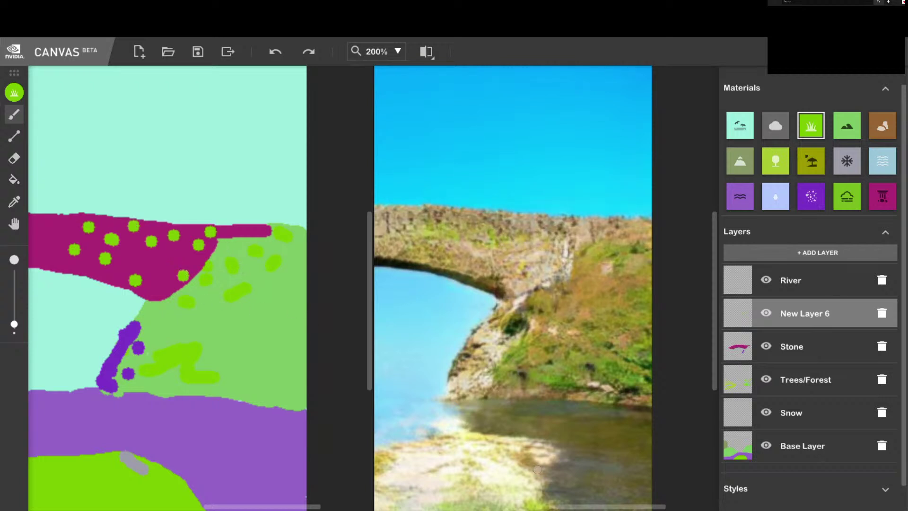
- Toggle the new grass layer's visibility to compare the arch with and without it, and delete that layer
left_click_drag(714, 309, 714, 321)
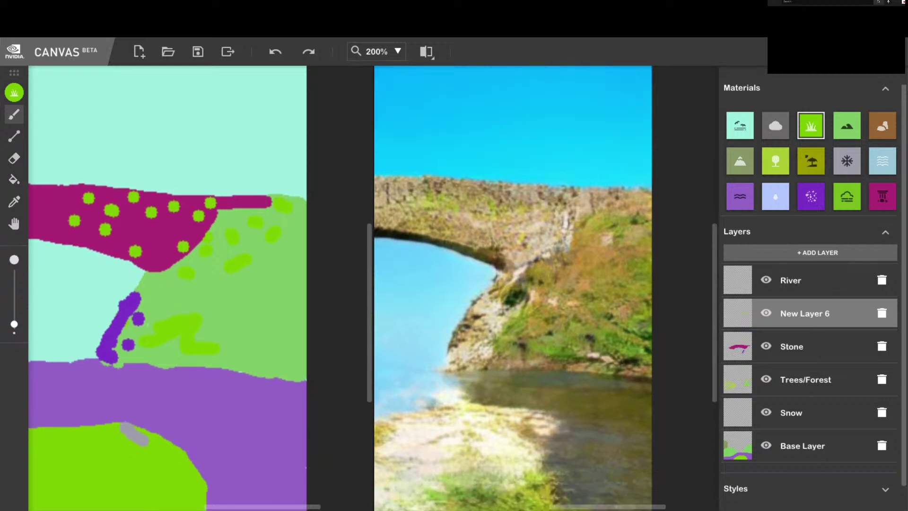
left_click_drag(569, 506, 521, 505)
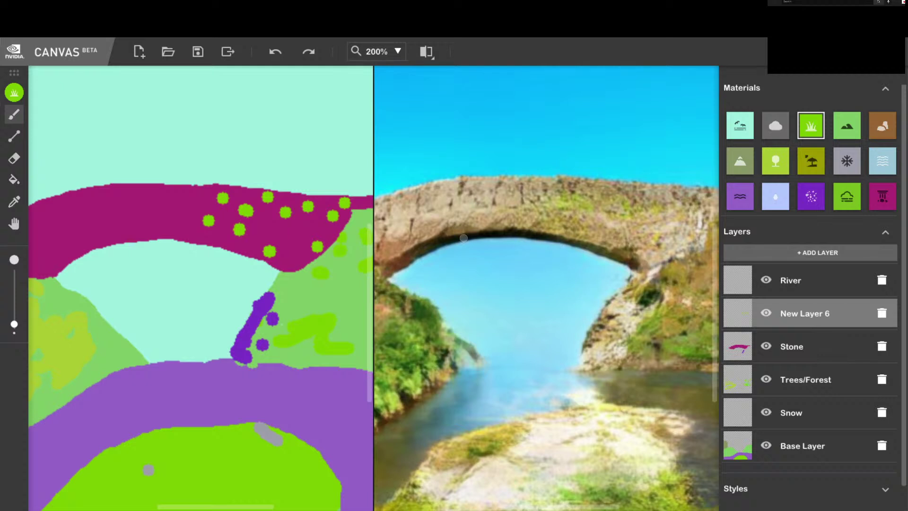
left_click(768, 314)
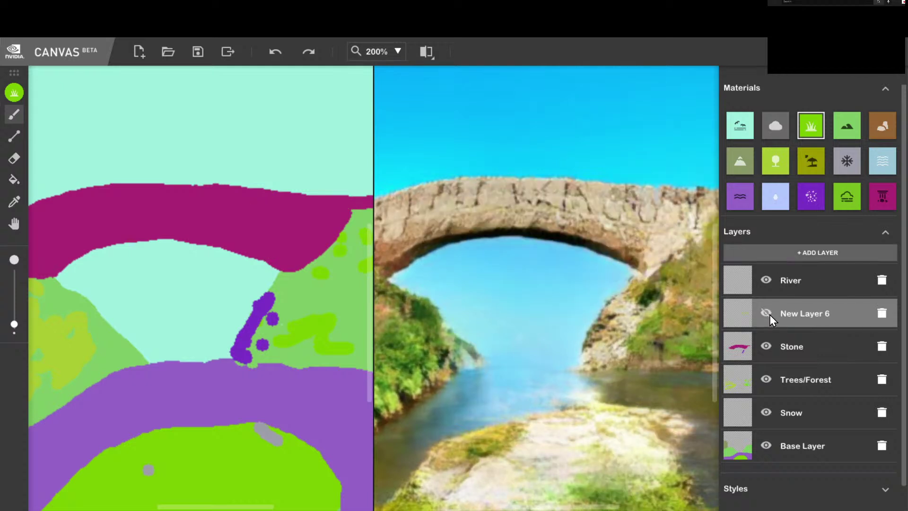
left_click(769, 314)
left_click(770, 314)
left_click(880, 312)
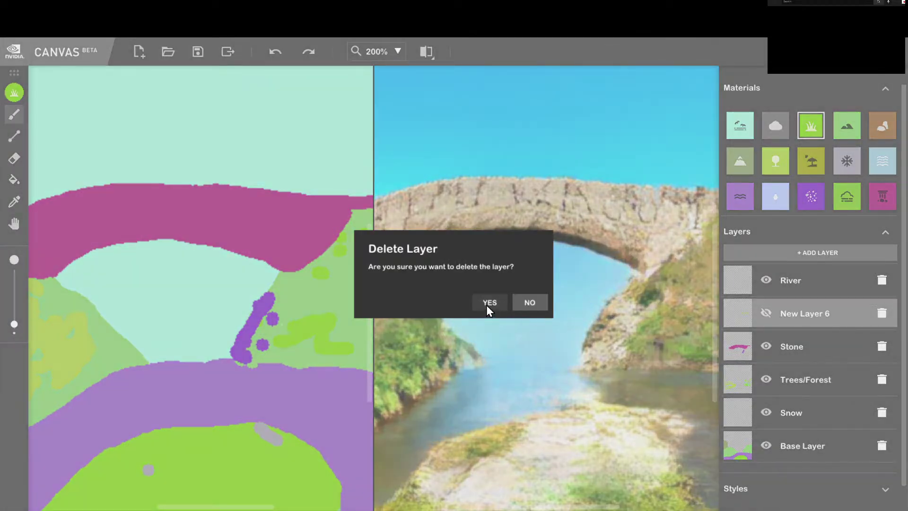
left_click(489, 303)
- Look over the finished arch landscape and create a new image, discarding the changes to the current one
left_click_drag(506, 507, 528, 507)
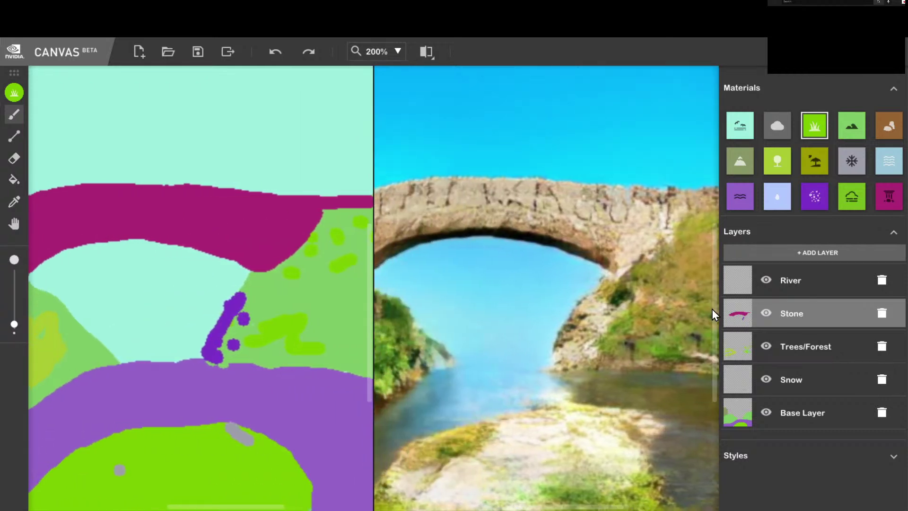
mouse_move(713, 308)
left_mouse_down()
mouse_move(719, 234)
mouse_move(715, 255)
left_mouse_up()
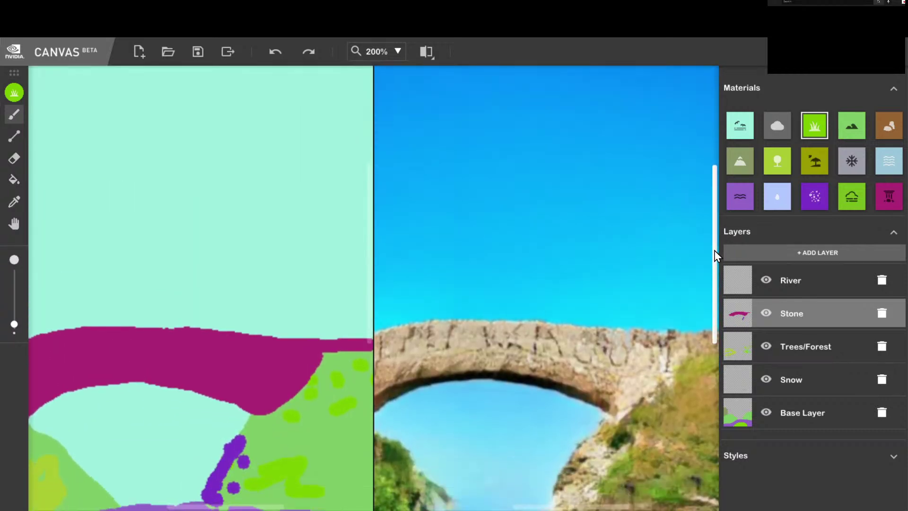
left_click_drag(581, 507, 528, 503)
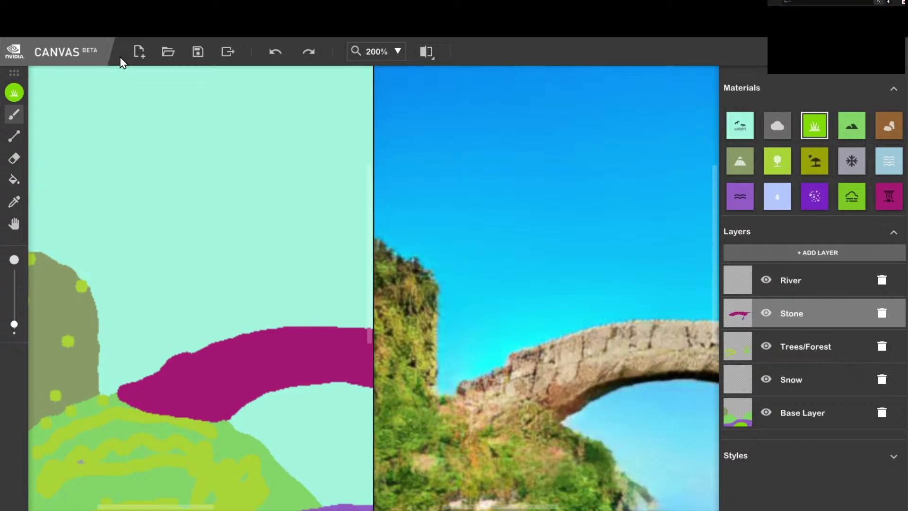
left_click(132, 58)
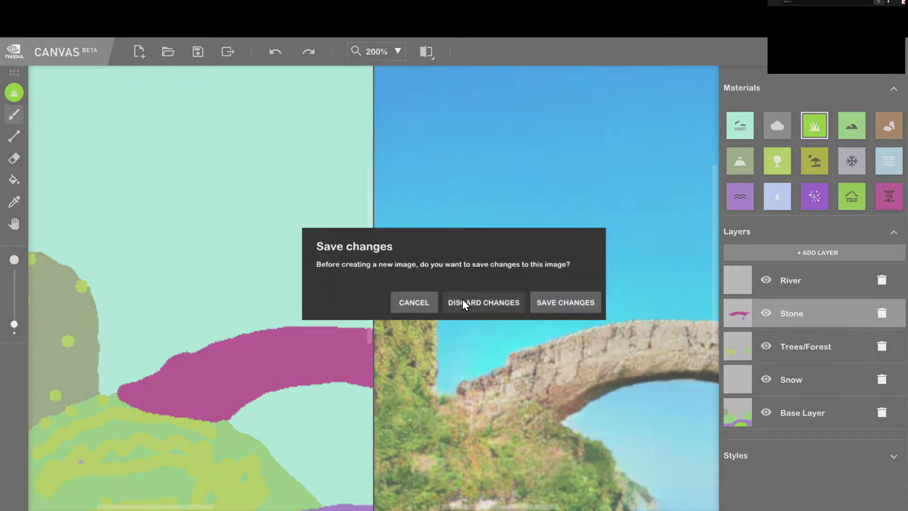
left_click(506, 308)
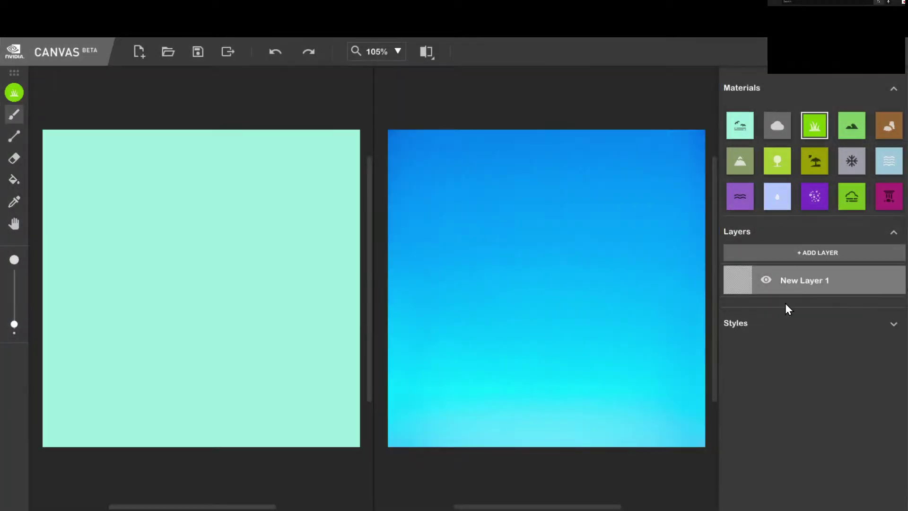
- Apply the starry night-sky style with the rock arch to the new image and collapse the style list
left_click(886, 325)
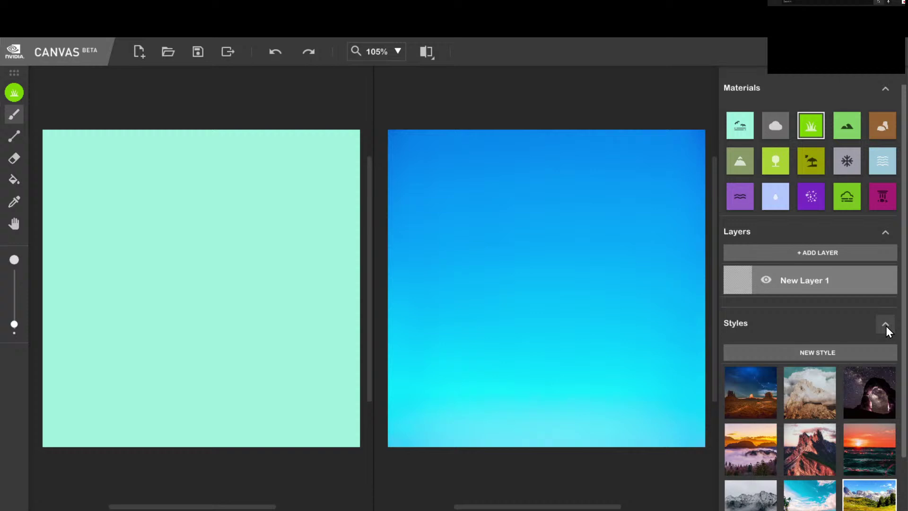
left_click(872, 415)
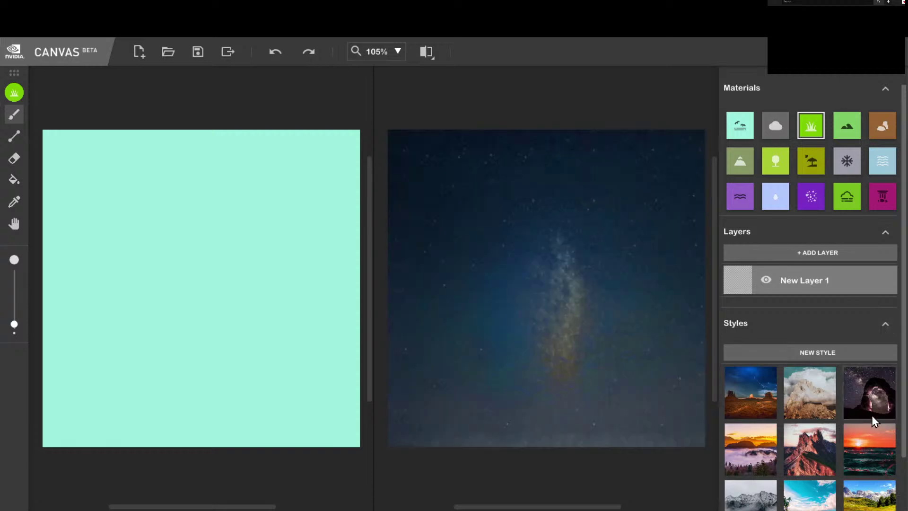
left_click(883, 327)
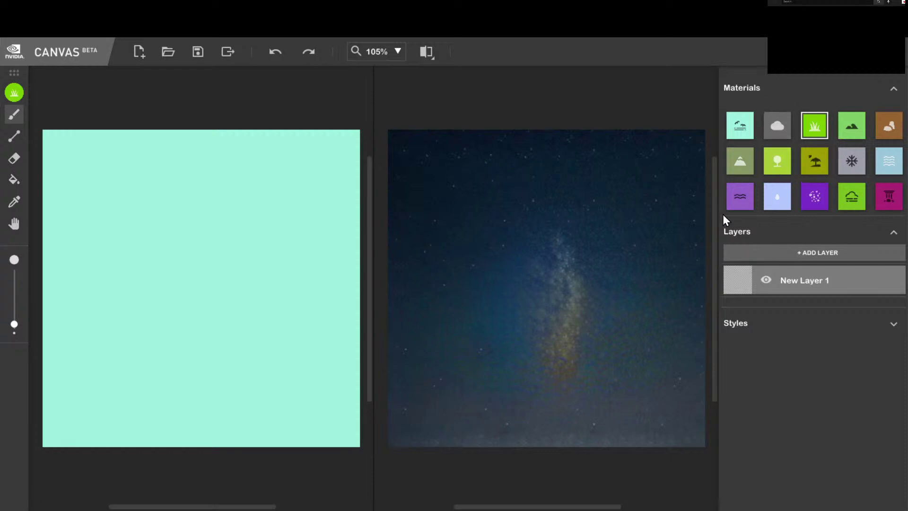
left_click(747, 203)
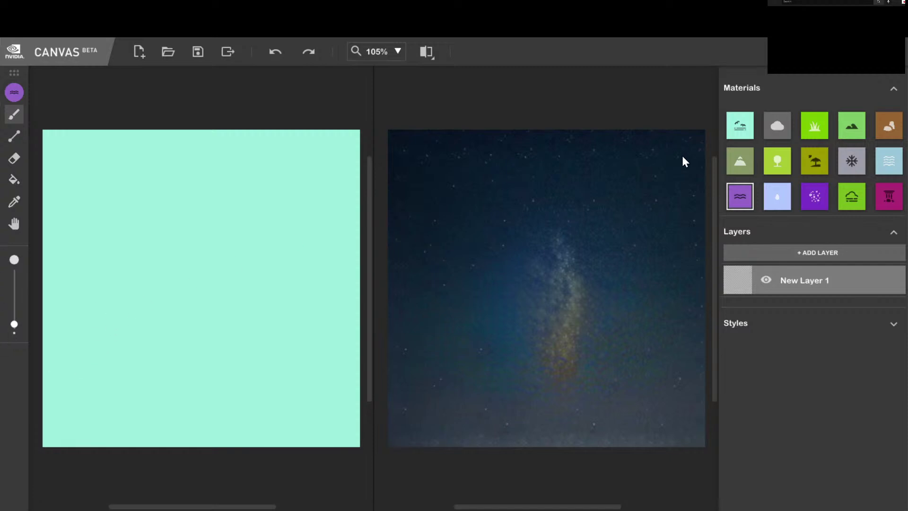
left_click_drag(95, 312, 126, 311)
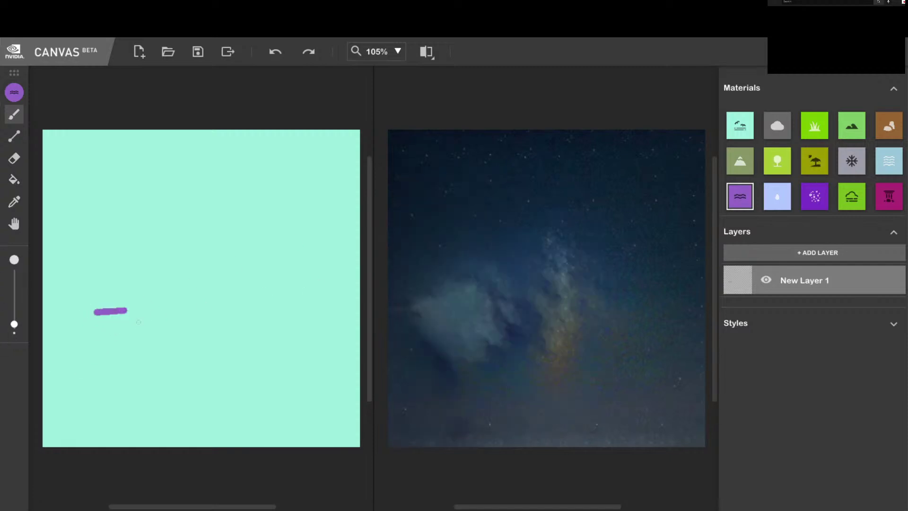
key("ctrl+z")
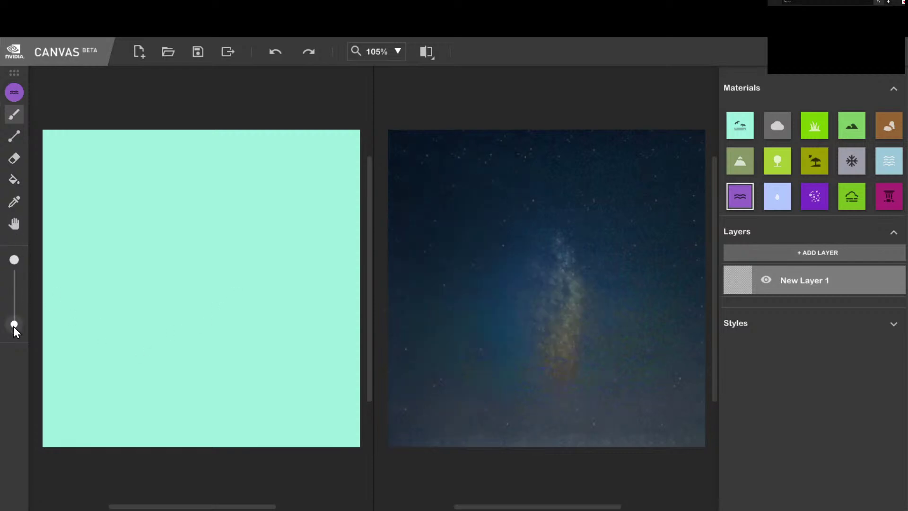
- Draw a slightly rising grass line across the lower part of the canvas and fill the area below it with grass
left_click_drag(13, 326, 13, 302)
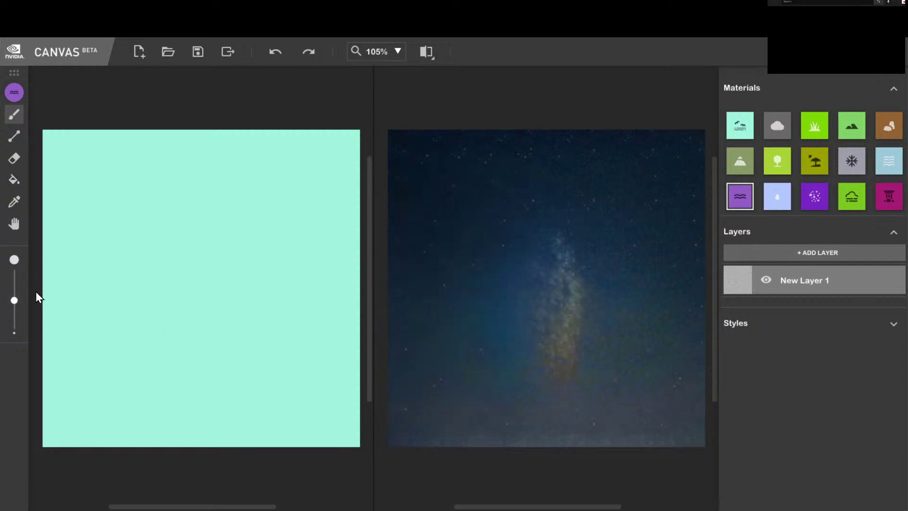
left_click(15, 139)
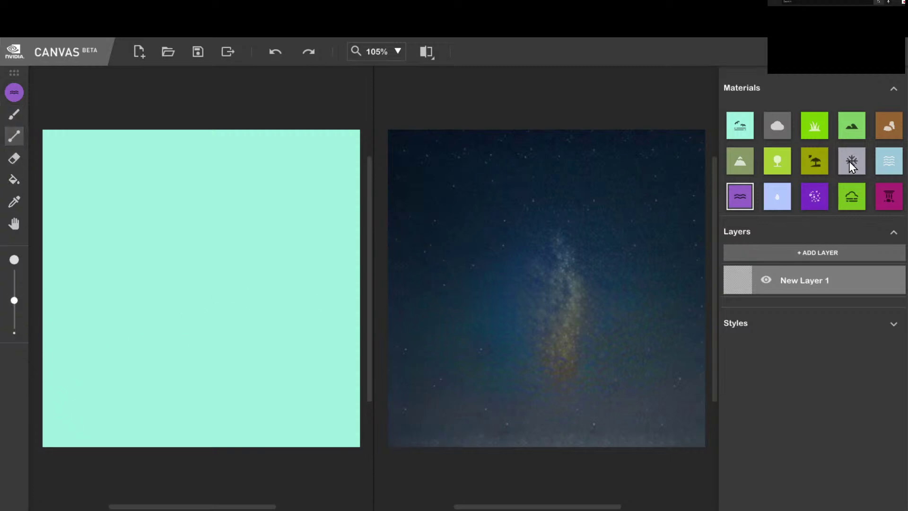
left_click(743, 157)
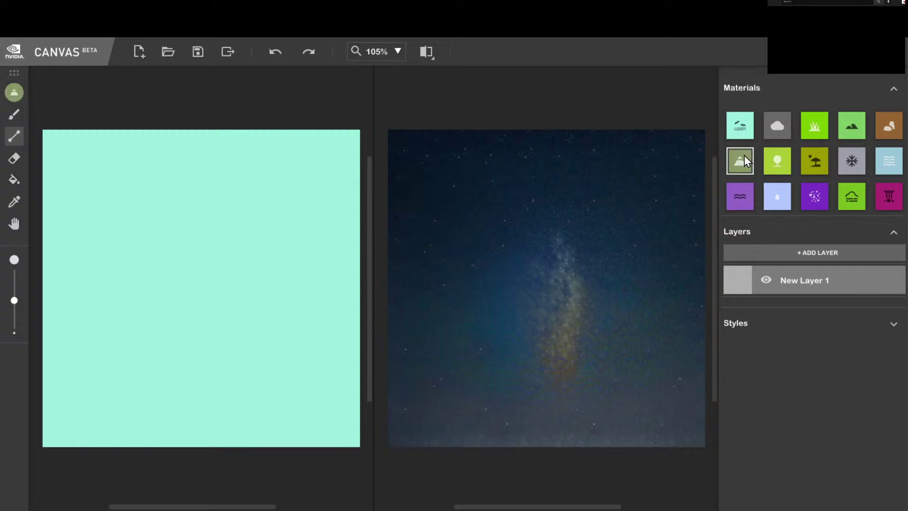
left_click(820, 131)
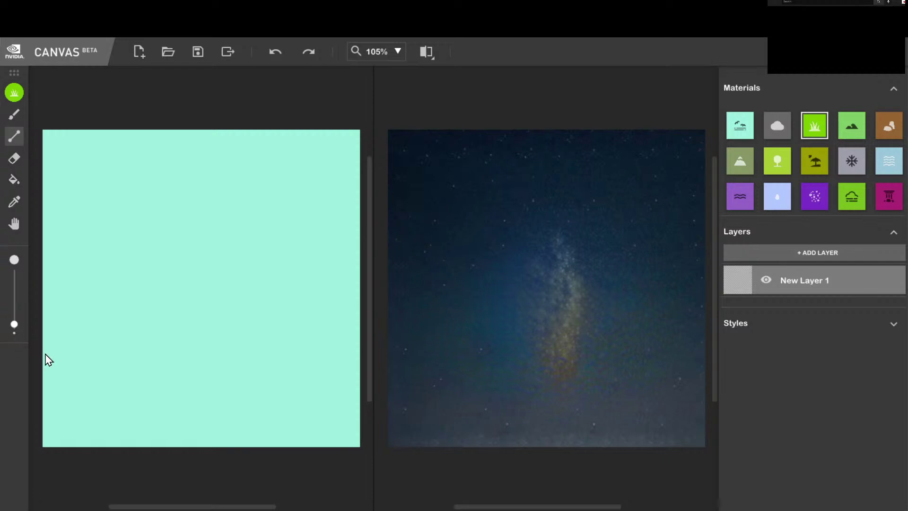
left_click_drag(44, 351, 359, 319)
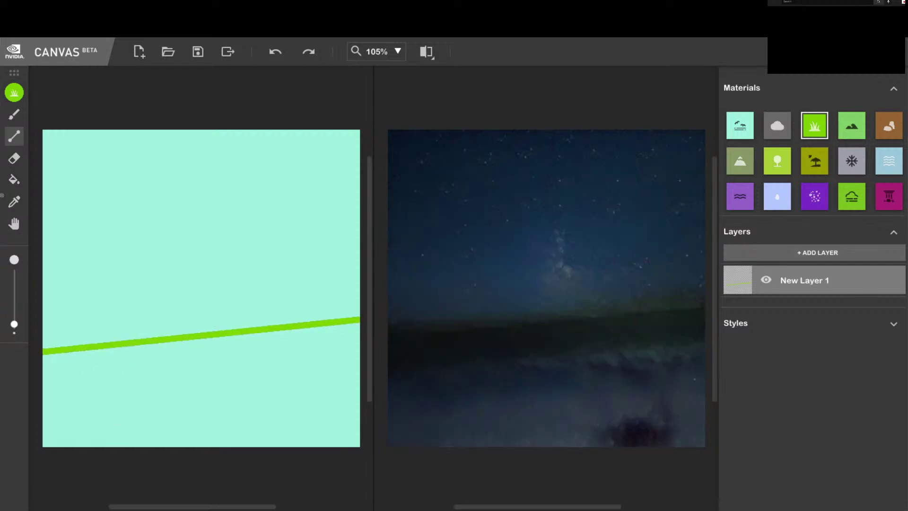
left_click(14, 181)
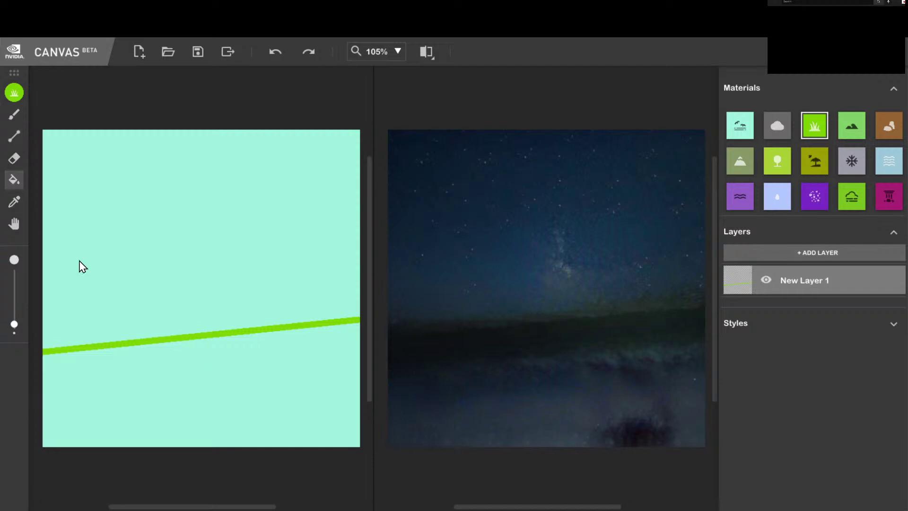
left_click(156, 326)
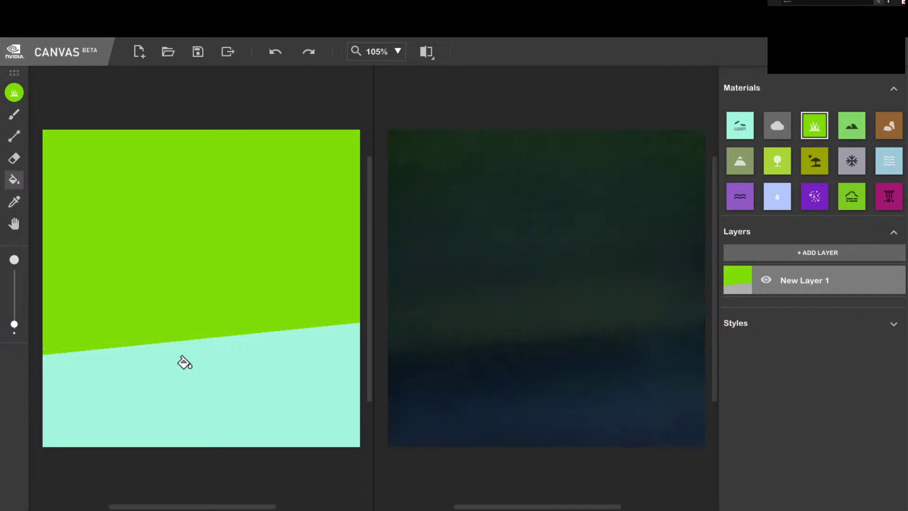
key("ctrl+z")
left_click(225, 367)
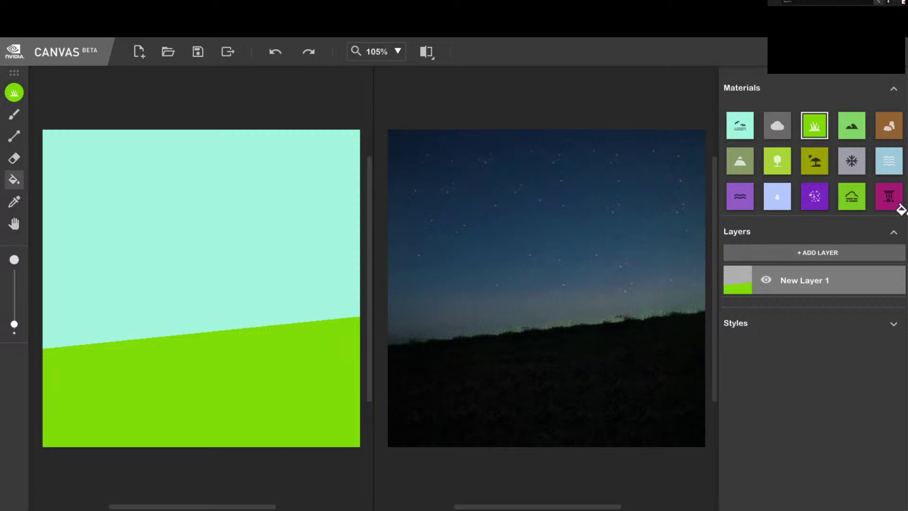
- Try the fog material as a fill on the segmentation map and as a small brush stroke in the sky's upper-left corner
left_click(850, 196)
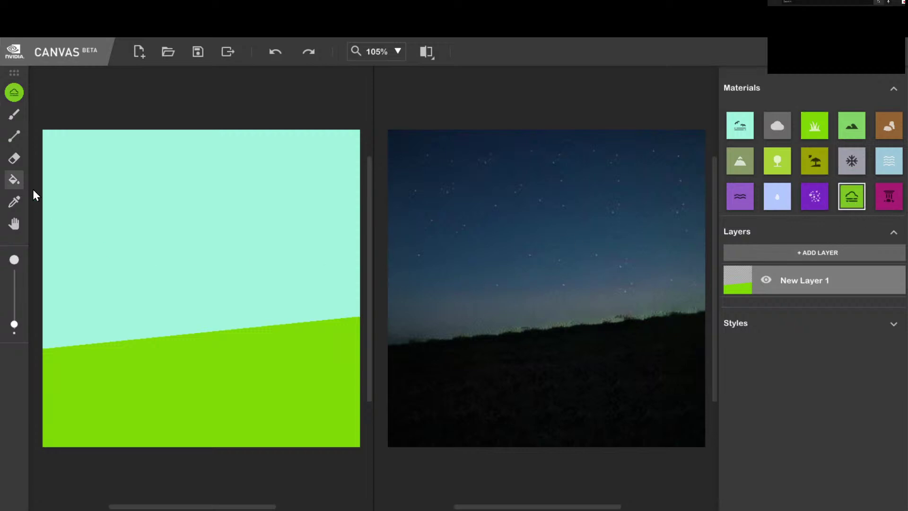
left_click(63, 176)
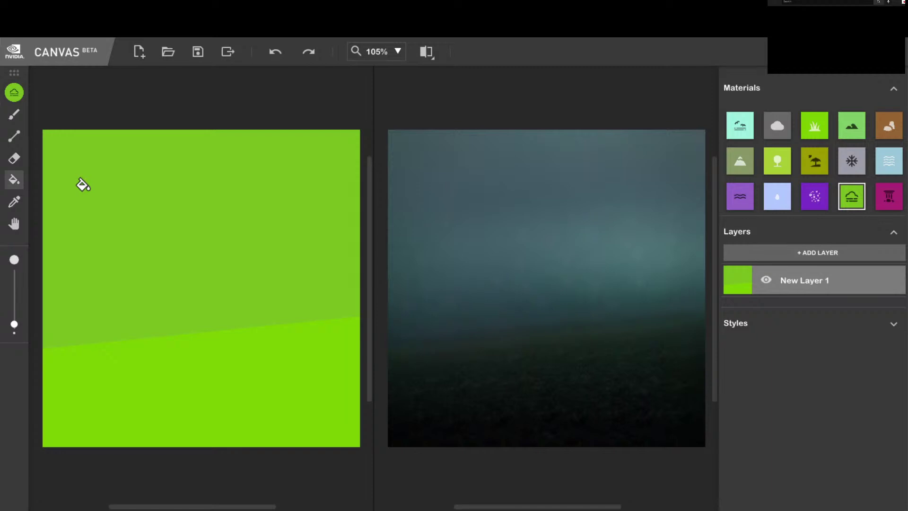
key("ctrl+z")
left_click(14, 114)
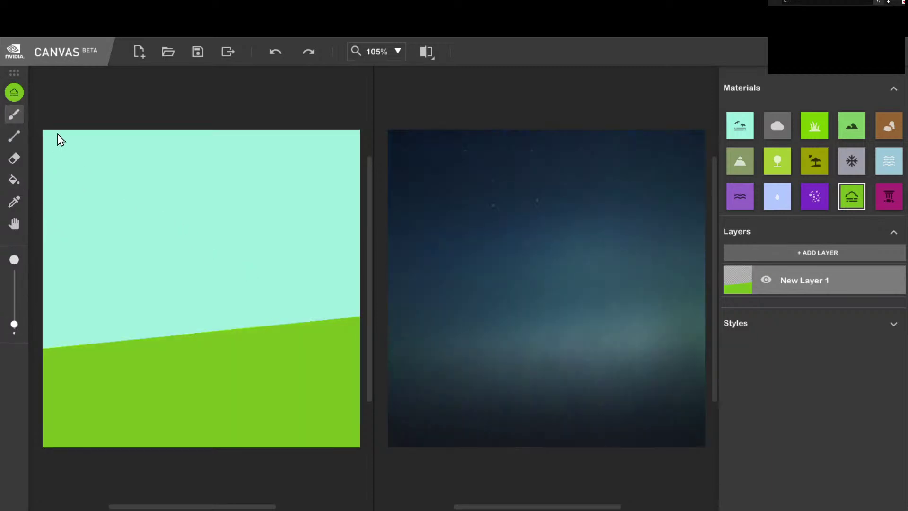
mouse_move(62, 156)
left_mouse_down()
mouse_move(78, 182)
mouse_move(188, 191)
left_mouse_up()
- Undo the fog stroke, the fills and the grass line back to the plain sky canvas
key("ctrl+z")
key("ctrl+z")
key("ctrl+z")
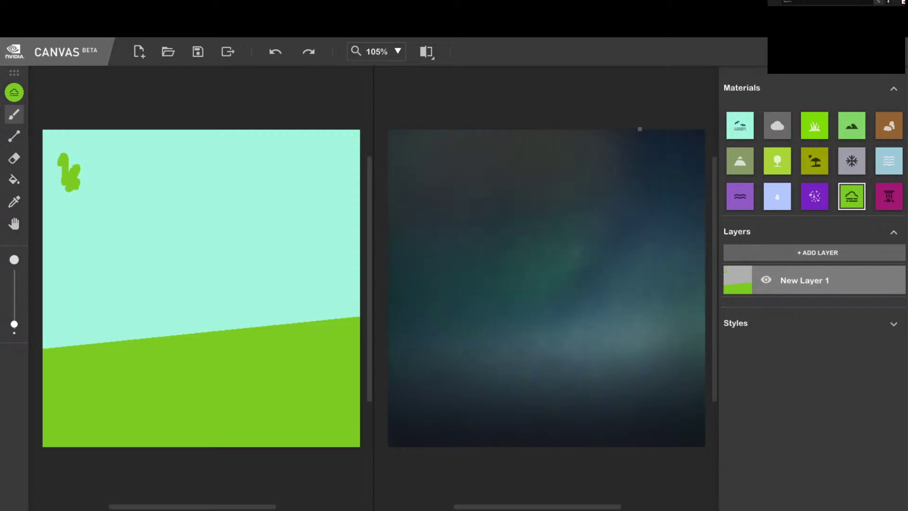
key("ctrl+z")
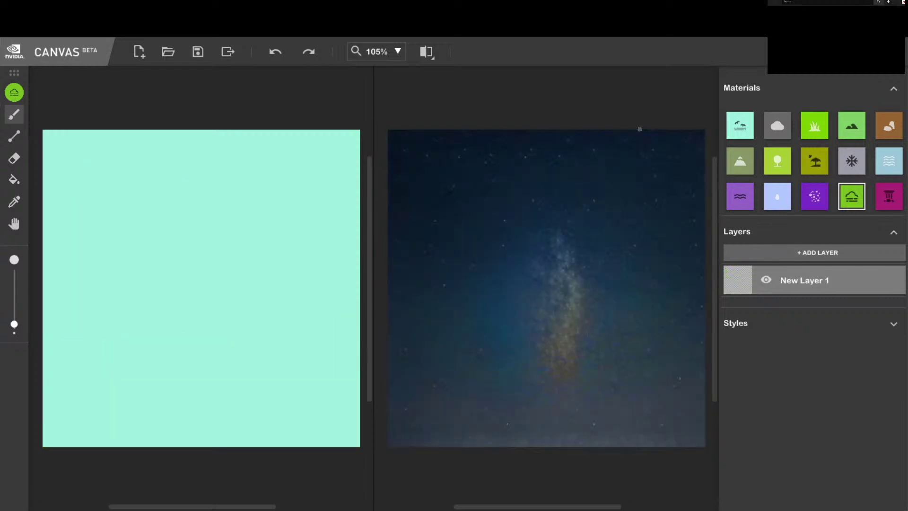
scroll(53, 214, "down", 1)
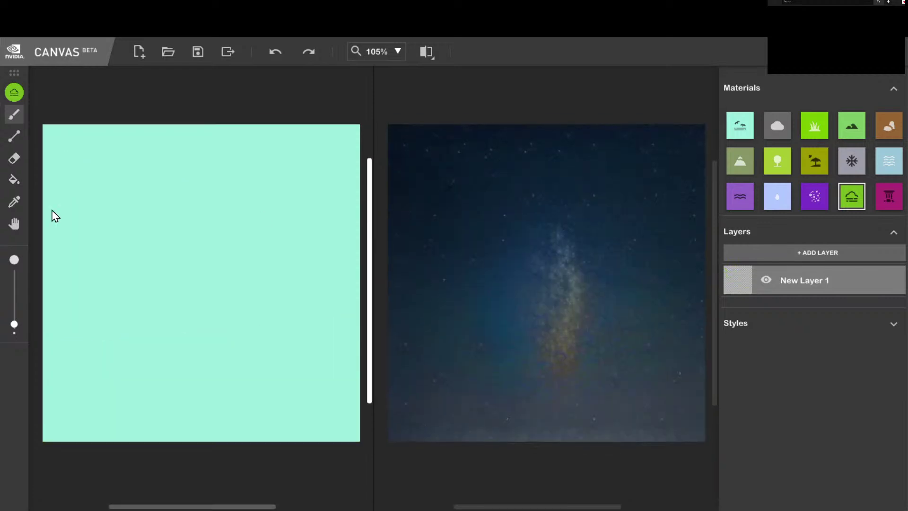
scroll(52, 215, "up", 2)
left_click(14, 136)
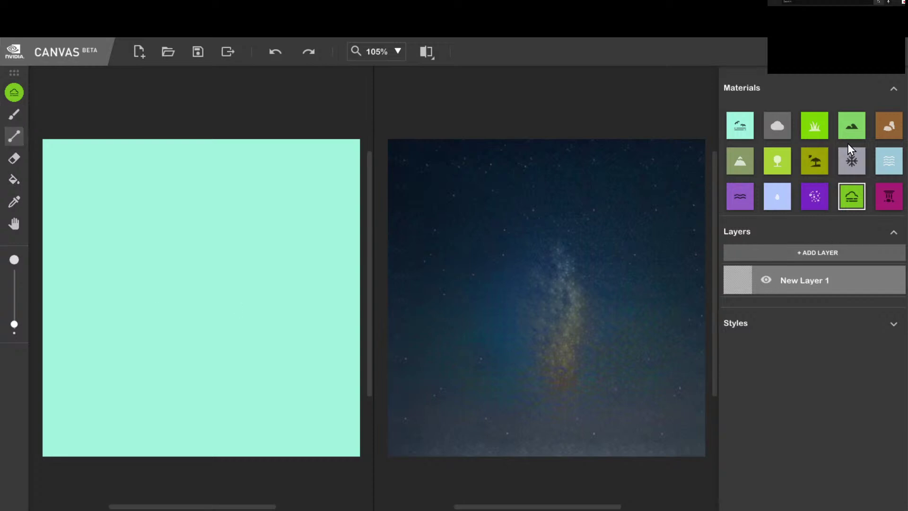
left_click(806, 124)
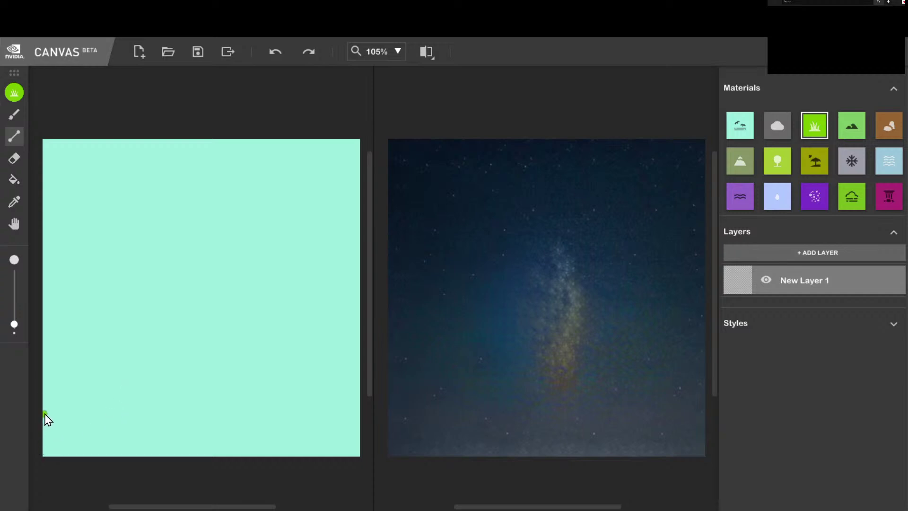
left_click_drag(45, 414, 356, 340)
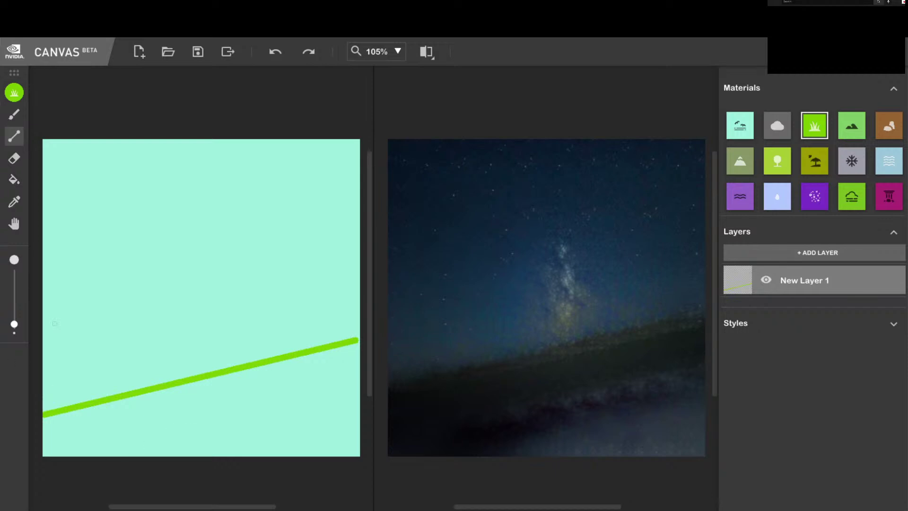
left_click(14, 179)
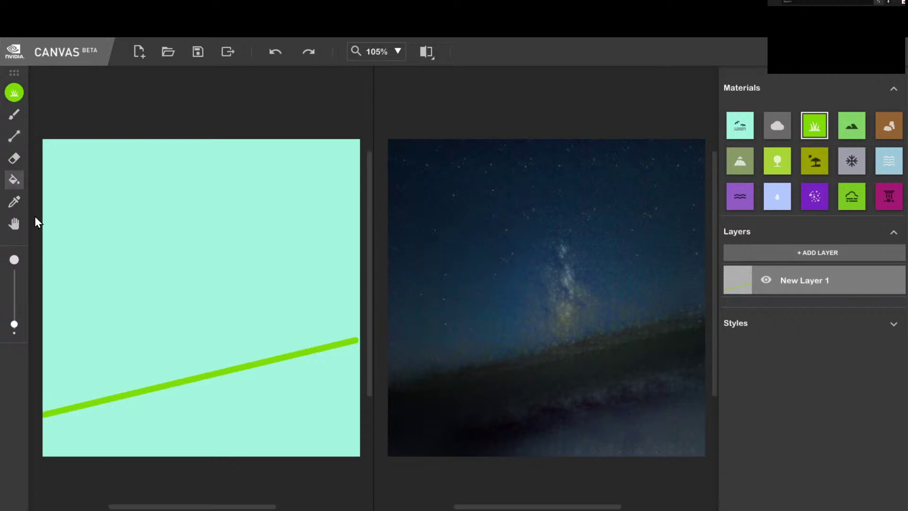
left_click(231, 415)
key("ctrl+z")
key("ctrl+z")
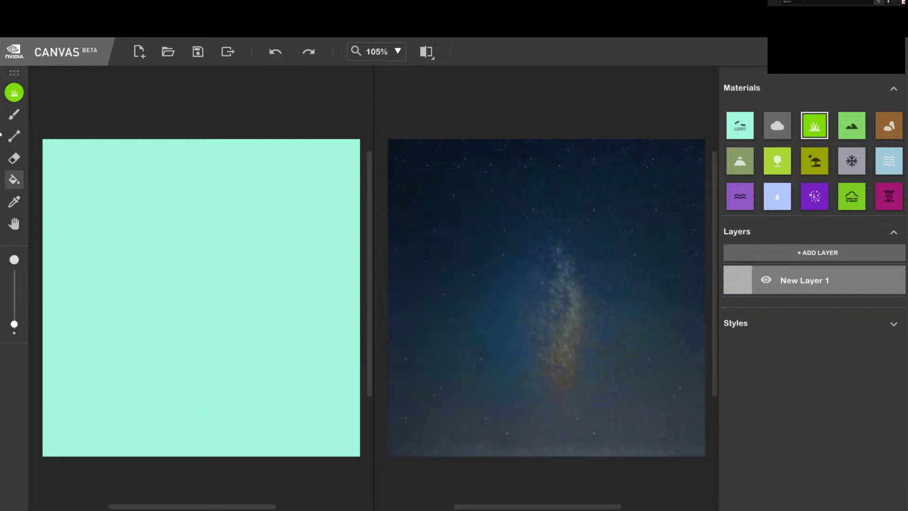
- Draw a rising grass line from edge to edge across the lower half of the canvas and fill the area below it with grass
left_click(19, 136)
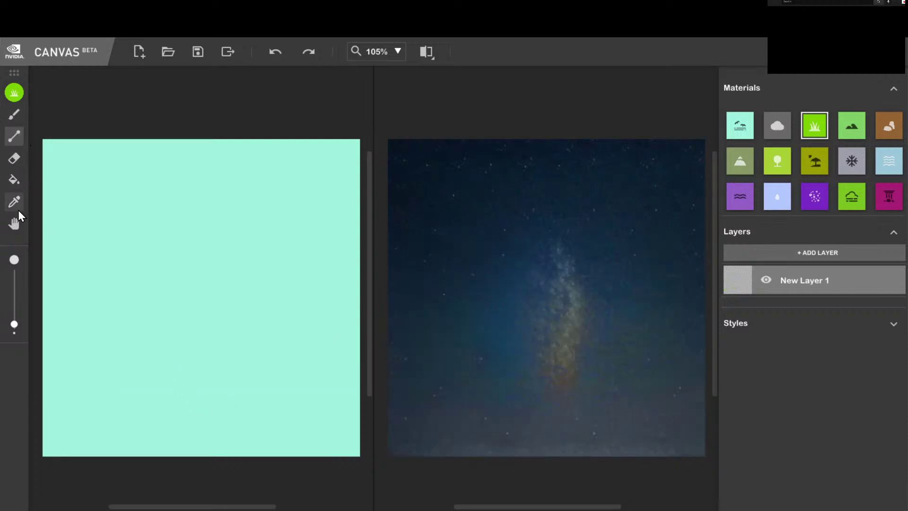
mouse_move(42, 399)
left_mouse_down()
mouse_move(103, 396)
mouse_move(326, 336)
mouse_move(361, 317)
left_mouse_up()
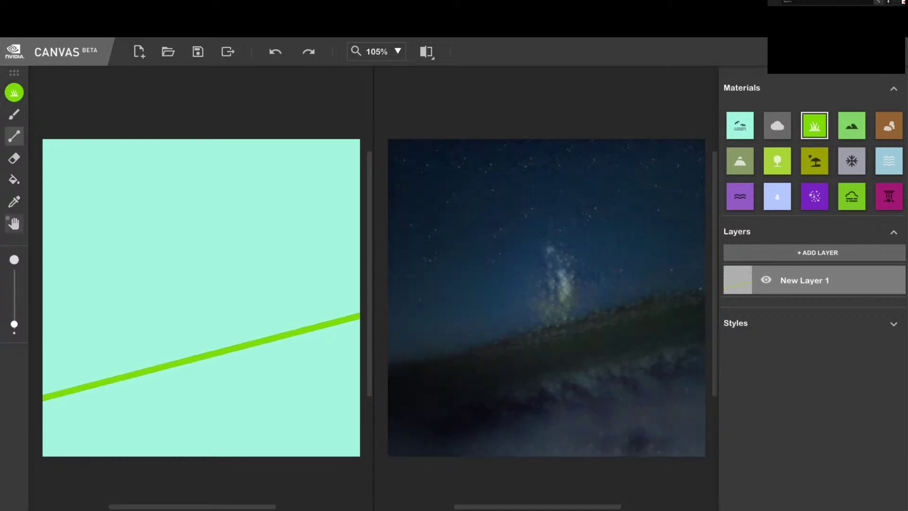
left_click(18, 180)
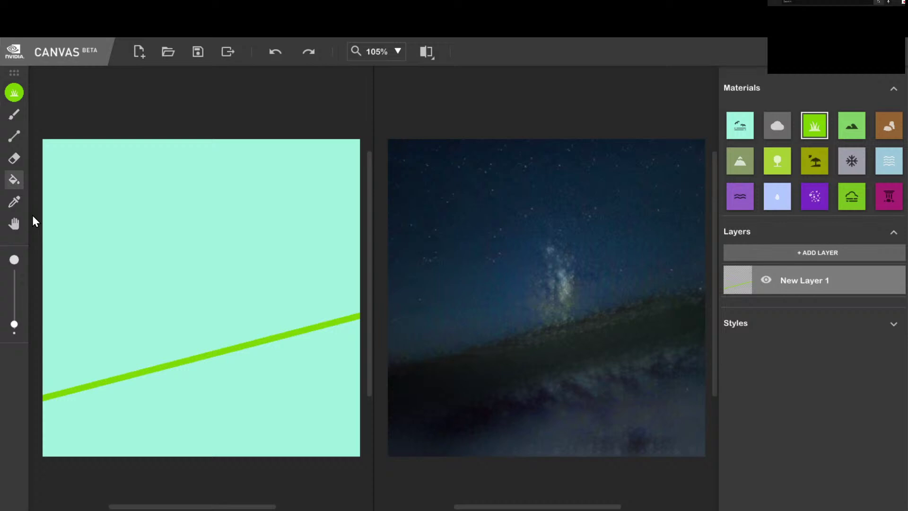
left_click(144, 416)
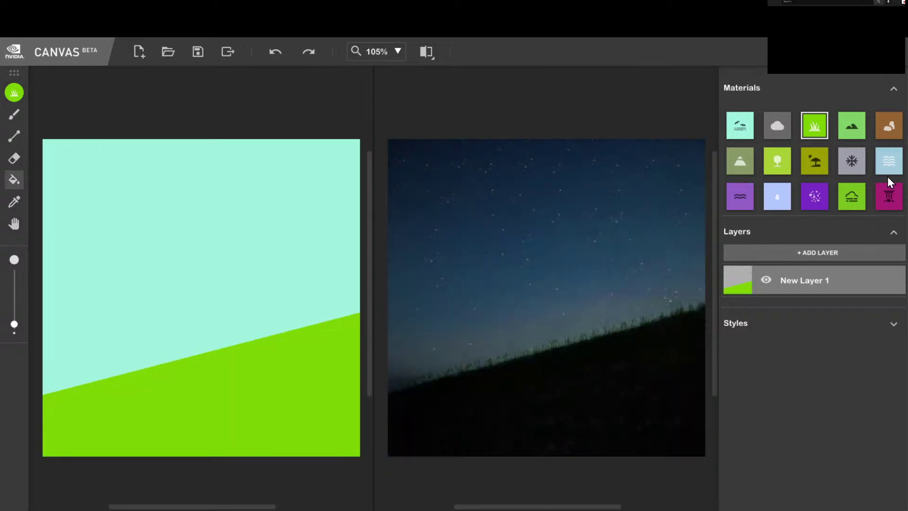
- Enlarge the brush and paint the left half of the sky with the Sea material, from the grass slope up to the canvas's top edge
left_click(855, 167)
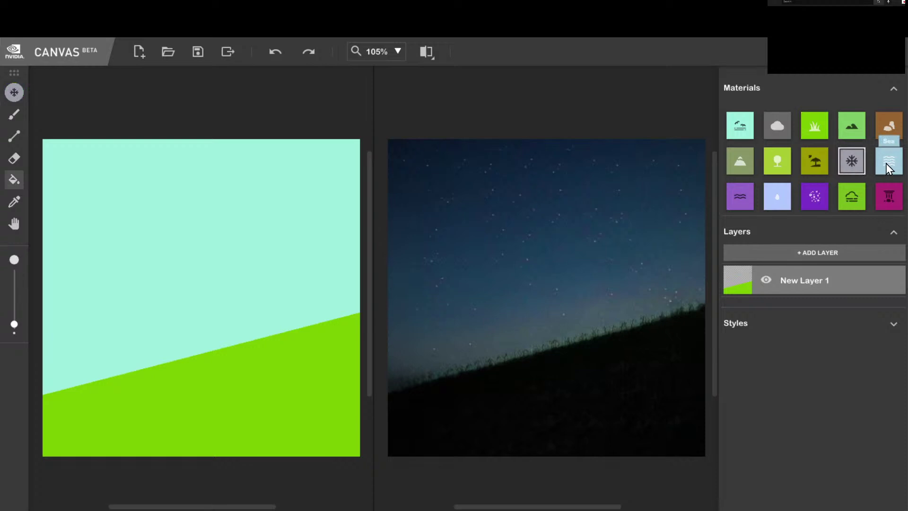
left_click(889, 168)
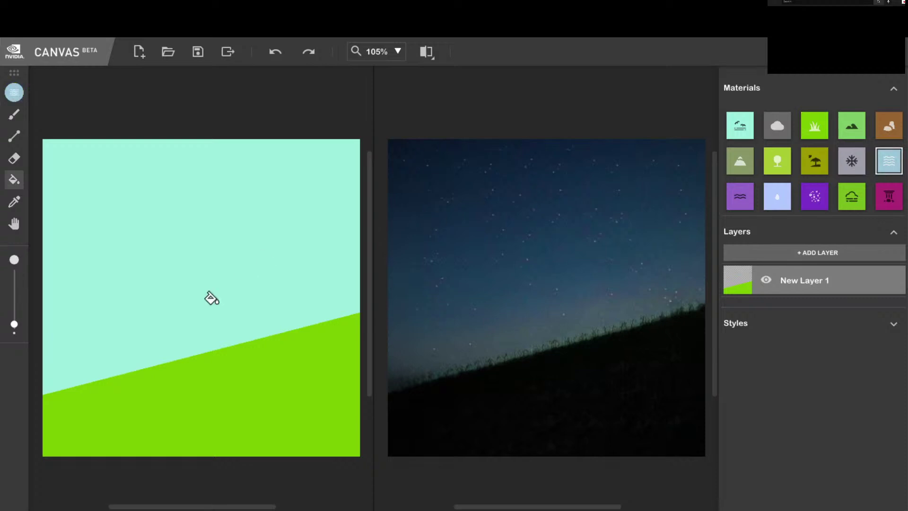
left_click(14, 114)
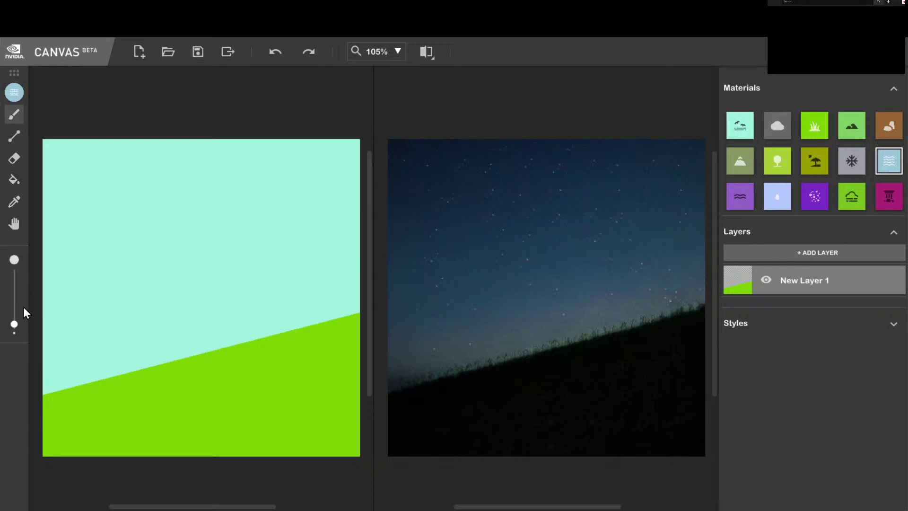
mouse_move(15, 314)
left_mouse_down()
mouse_move(53, 299)
mouse_move(54, 377)
left_mouse_up()
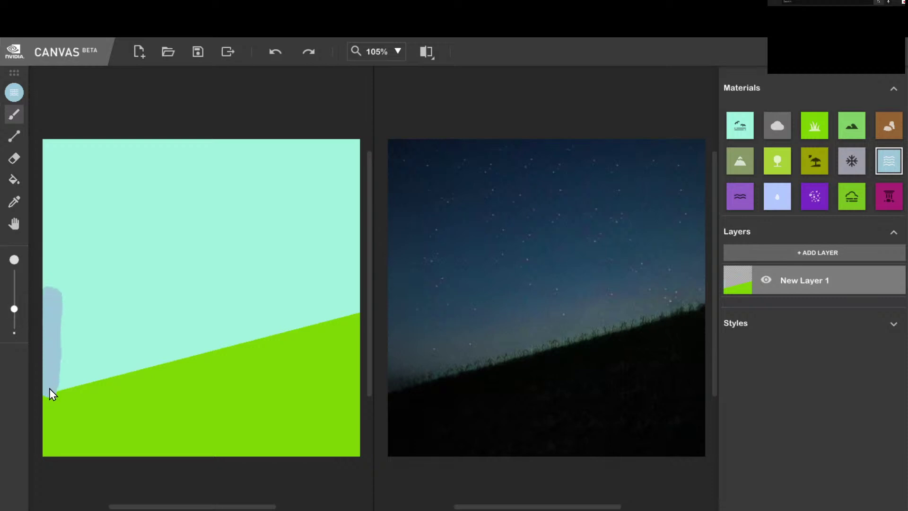
mouse_move(55, 290)
left_mouse_down()
mouse_move(168, 292)
mouse_move(183, 315)
mouse_move(103, 371)
left_mouse_up()
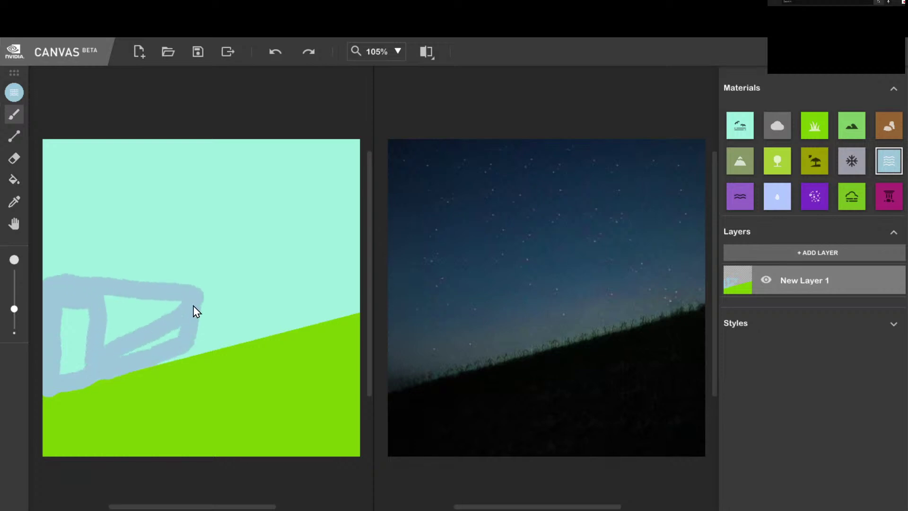
left_click_drag(195, 309, 199, 336)
mouse_move(161, 360)
left_mouse_down()
mouse_move(131, 367)
mouse_move(149, 332)
left_mouse_up()
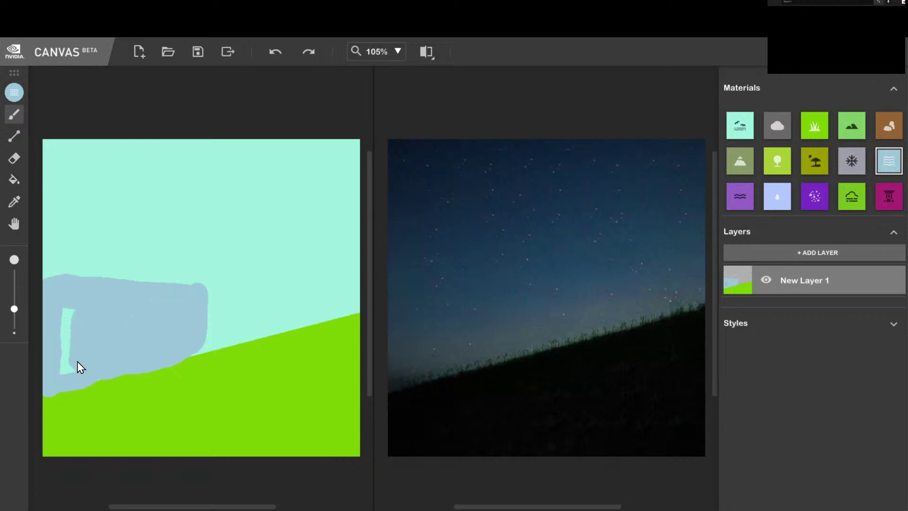
mouse_move(78, 362)
left_mouse_down()
mouse_move(69, 357)
mouse_move(64, 366)
left_mouse_up()
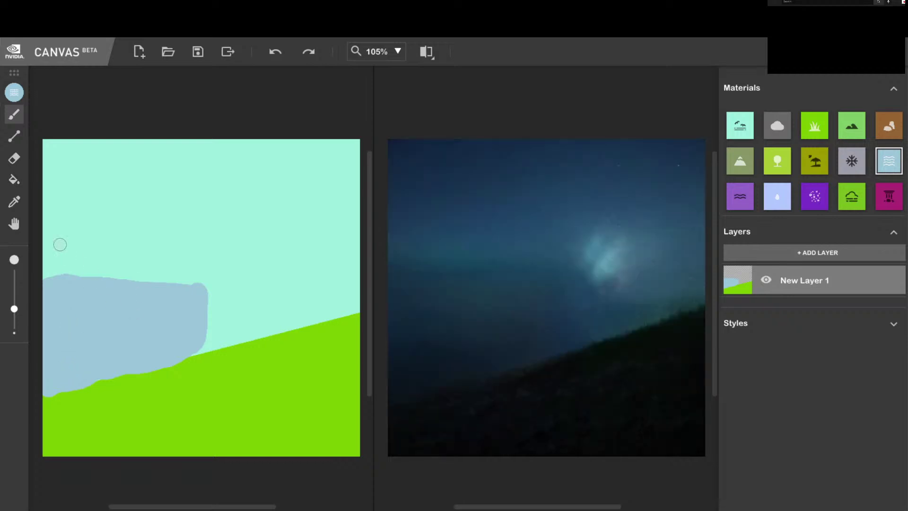
mouse_move(73, 269)
left_mouse_down()
mouse_move(60, 284)
mouse_move(46, 243)
mouse_move(48, 144)
mouse_move(160, 152)
mouse_move(192, 143)
mouse_move(182, 253)
mouse_move(193, 231)
mouse_move(196, 270)
mouse_move(191, 159)
mouse_move(164, 134)
mouse_move(141, 169)
mouse_move(135, 153)
mouse_move(101, 187)
mouse_move(78, 187)
mouse_move(61, 141)
mouse_move(76, 138)
mouse_move(85, 156)
mouse_move(101, 238)
mouse_move(116, 253)
mouse_move(156, 233)
mouse_move(168, 278)
mouse_move(159, 288)
mouse_move(145, 206)
mouse_move(134, 249)
mouse_move(130, 237)
mouse_move(106, 253)
mouse_move(90, 281)
mouse_move(76, 255)
mouse_move(95, 235)
left_mouse_up()
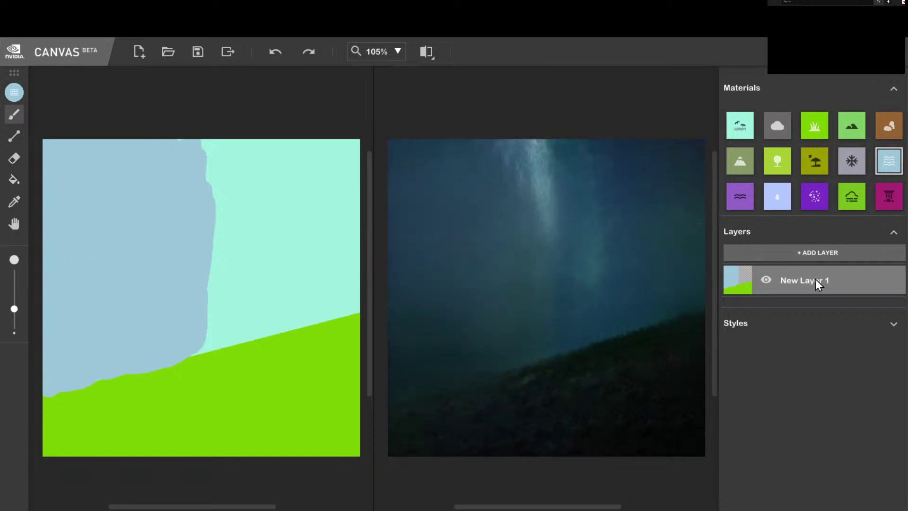
- Add a new layer and paint Sky on it across the top and over the sea's right side, leaving a rounded sea shape
left_click(830, 253)
left_click(738, 128)
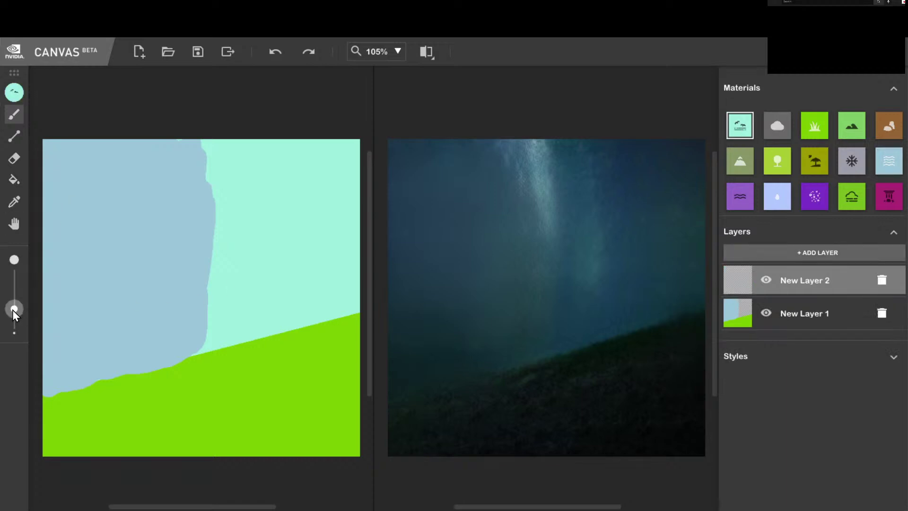
left_click_drag(76, 155, 53, 140)
mouse_move(204, 148)
left_mouse_down()
mouse_move(80, 161)
mouse_move(293, 175)
left_mouse_up()
mouse_move(37, 158)
left_mouse_down()
mouse_move(296, 204)
mouse_move(200, 241)
mouse_move(35, 187)
mouse_move(248, 209)
mouse_move(144, 207)
mouse_move(266, 228)
left_mouse_up()
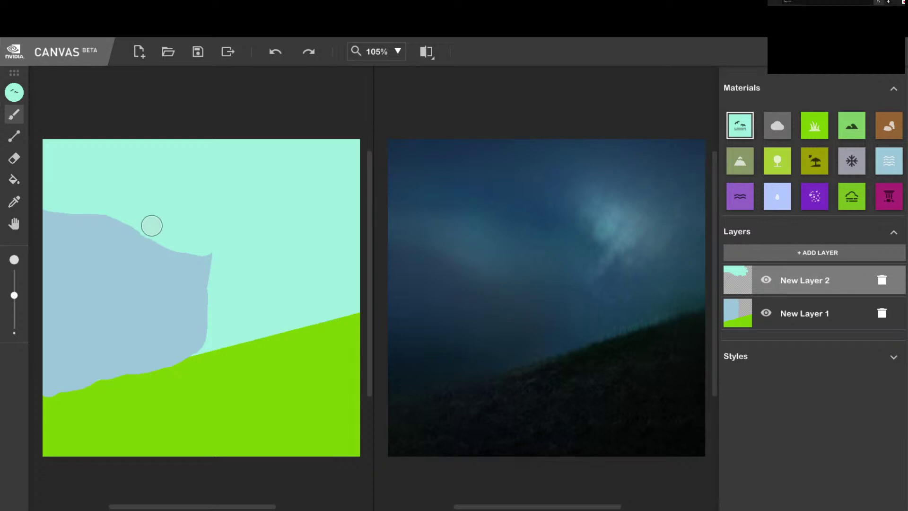
mouse_move(150, 225)
left_mouse_down()
mouse_move(206, 287)
mouse_move(202, 250)
mouse_move(203, 349)
left_mouse_up()
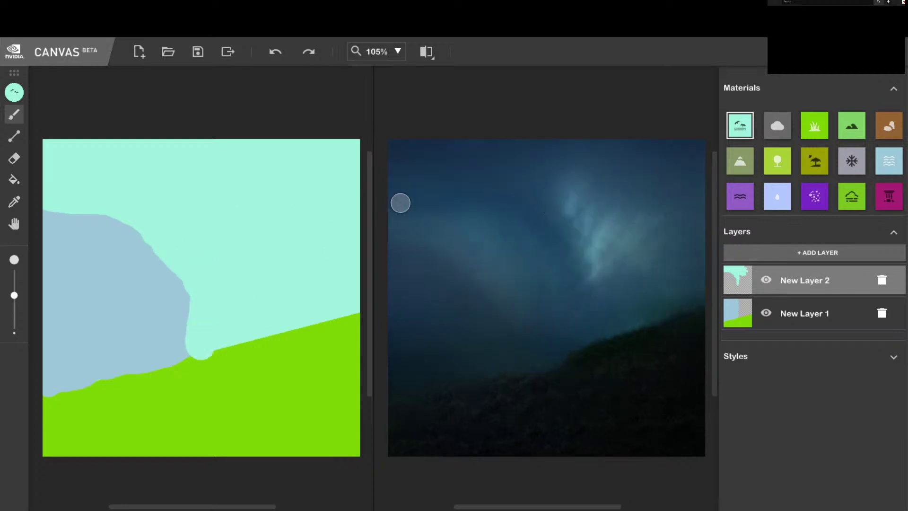
- Hide both layers and apply the red ocean-sunset style to the plain sky canvas
left_click(766, 278)
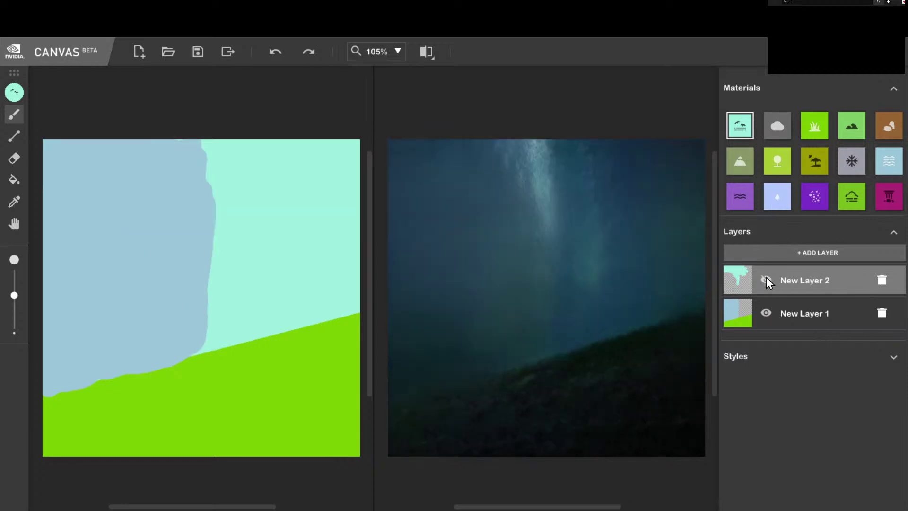
left_click(764, 318)
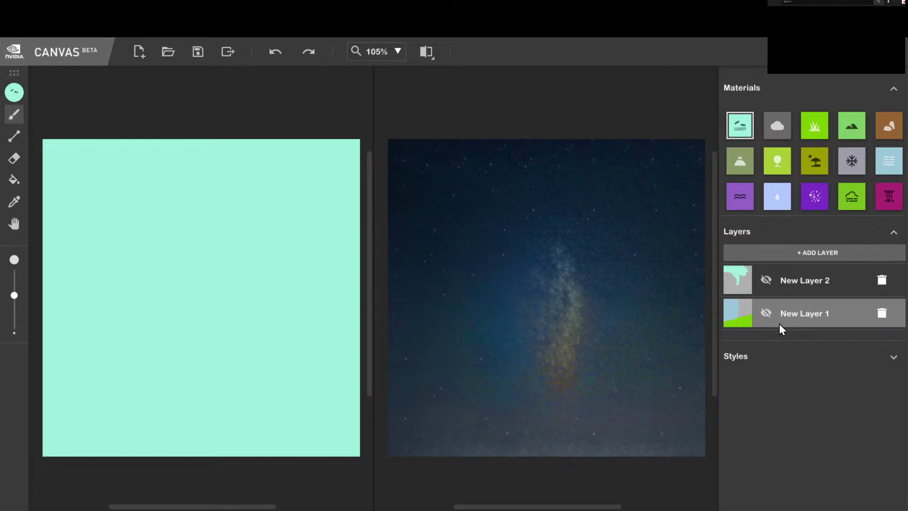
left_click(893, 357)
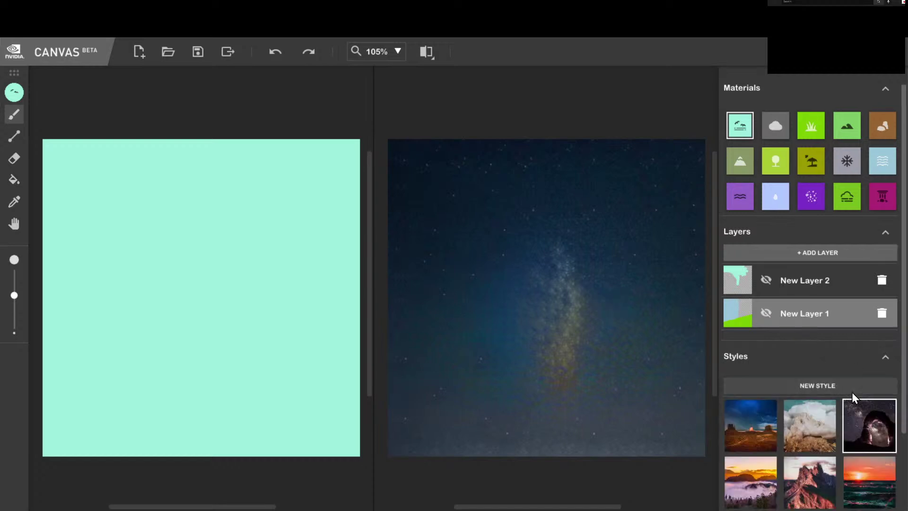
left_click(863, 476)
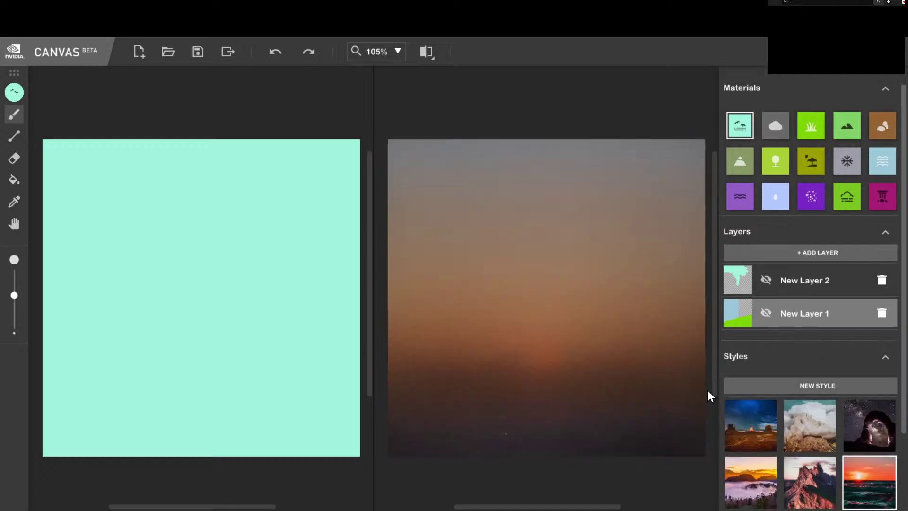
- Make New Layer 1 and New Layer 2 visible again under the sunset style
left_click(766, 313)
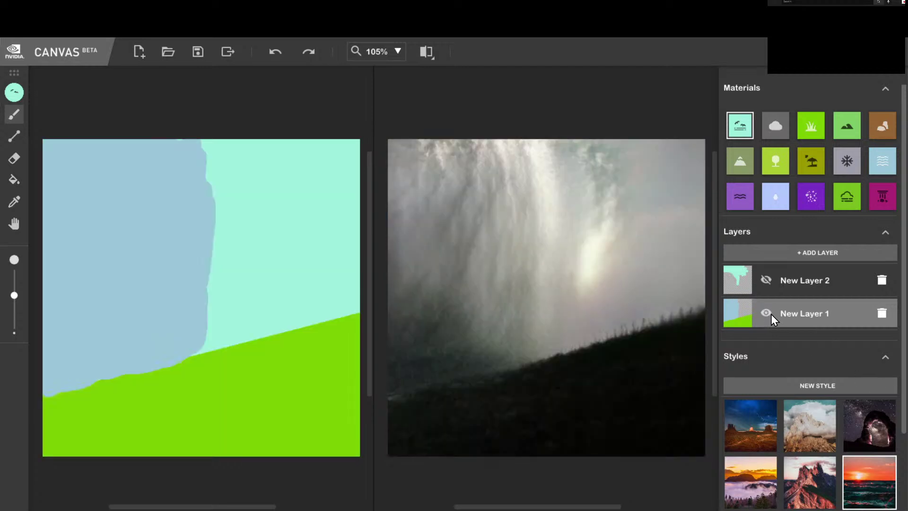
left_click(766, 283)
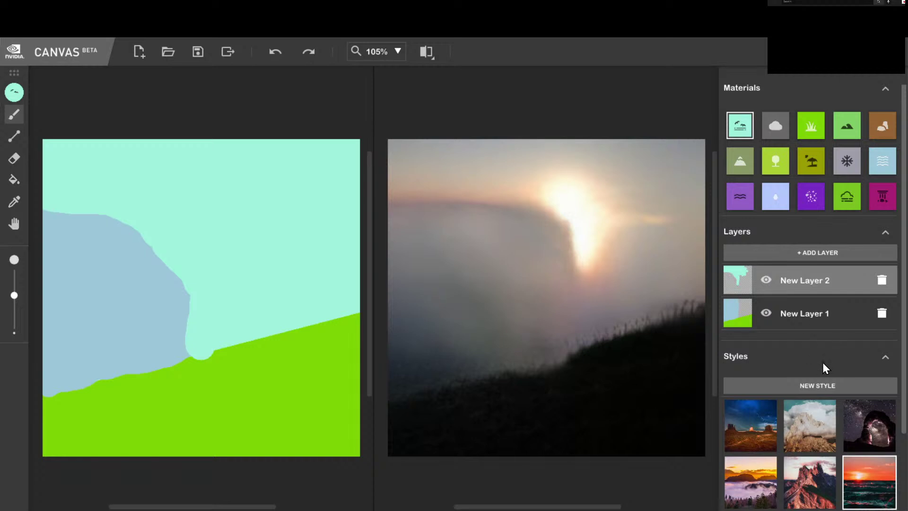
left_click(882, 357)
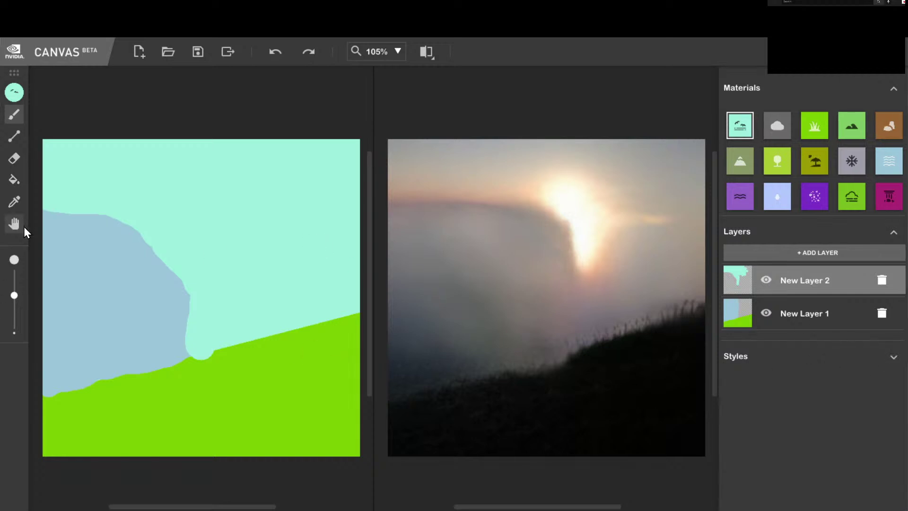
- Try a thin straight Grass line along the slope's edge on New Layer 2
left_click(8, 142)
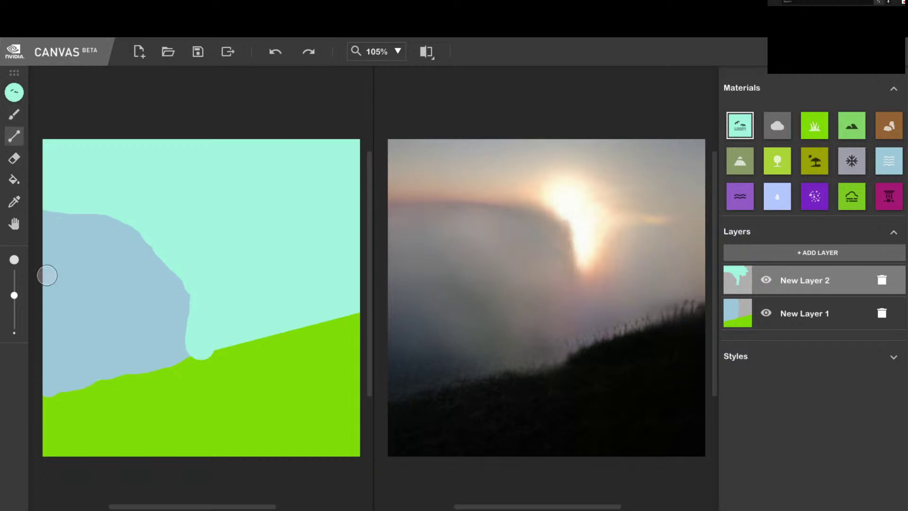
left_click(804, 129)
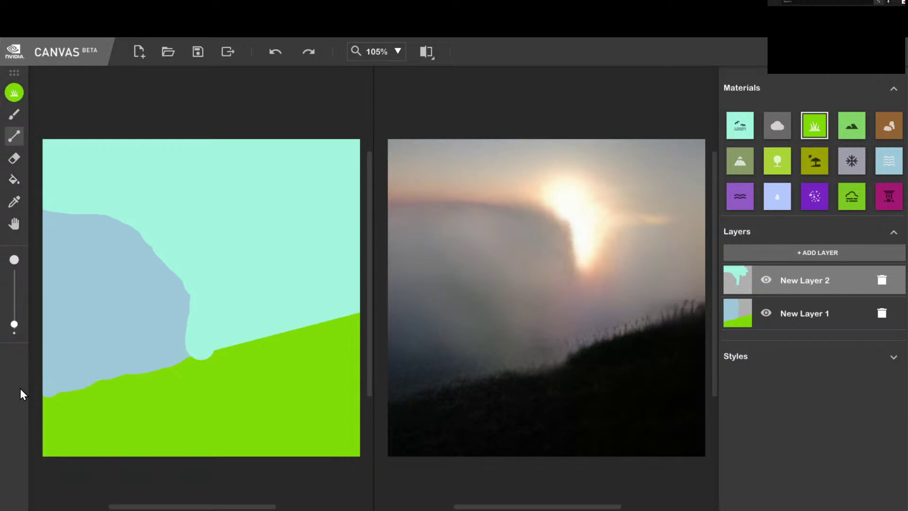
left_click_drag(42, 397, 300, 331)
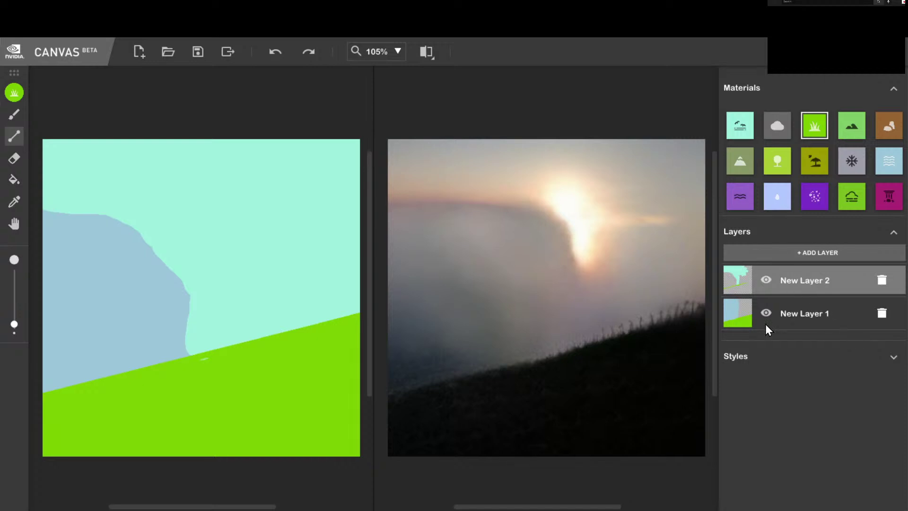
- Straighten the edge of the grass slope on New Layer 1 with a thin Grass line and touch up the notch beside the sea
left_click(791, 314)
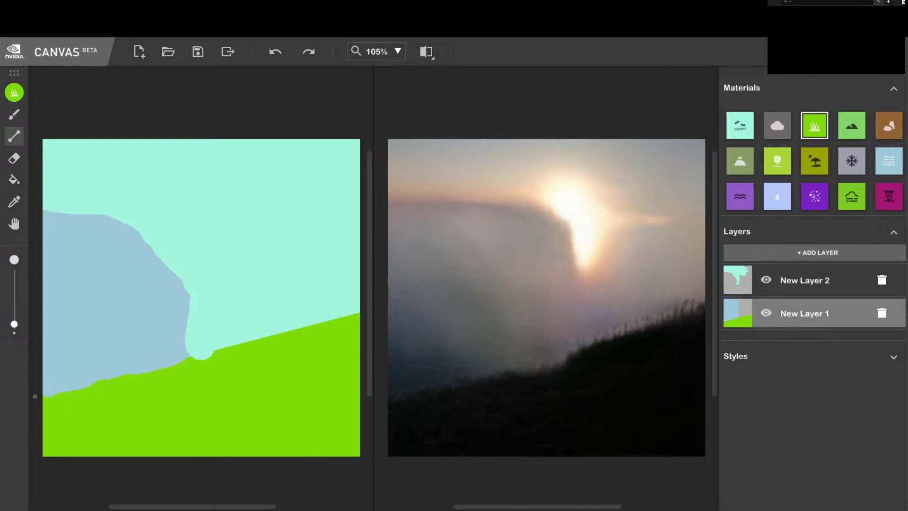
left_click_drag(43, 399, 239, 346)
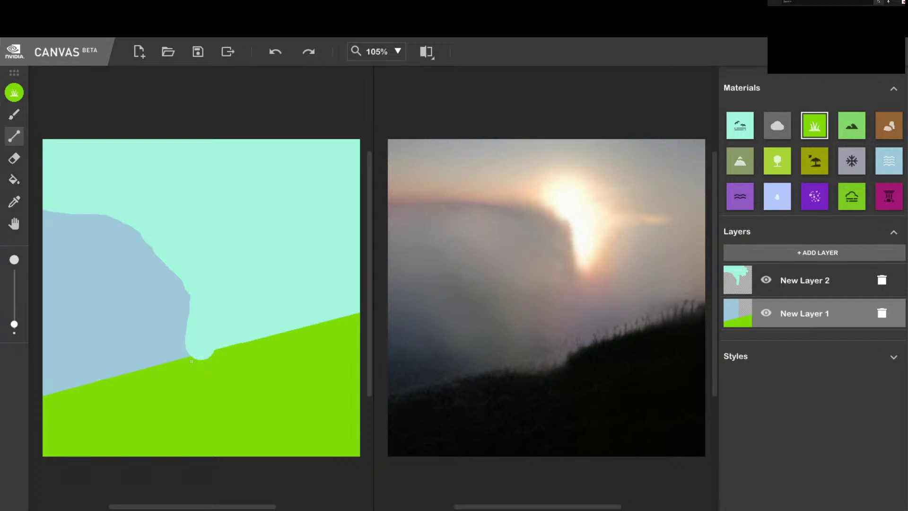
left_click_drag(191, 361, 214, 353)
left_click(18, 137)
left_click_drag(186, 358, 217, 350)
key("ctrl+z")
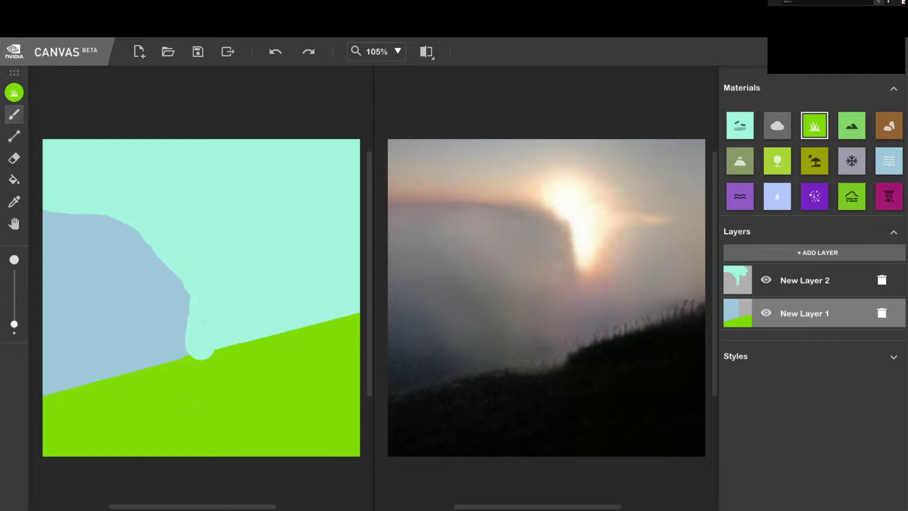
- Hide New Layer 2 and erase the stray grass stroke, the whole sea area and the slope's upper-left edge from New Layer 1, enlarging the eraser
left_click(769, 281)
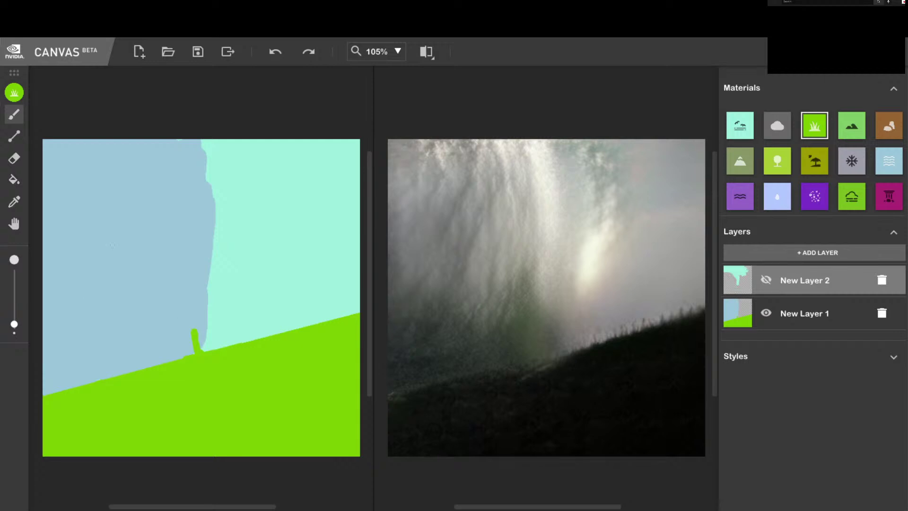
left_click(17, 165)
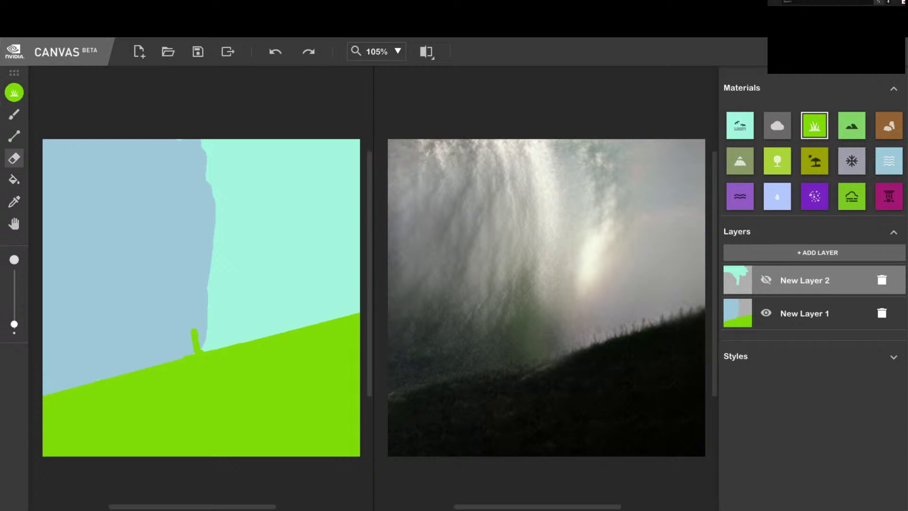
double_click(808, 312)
left_click_drag(192, 312, 198, 328)
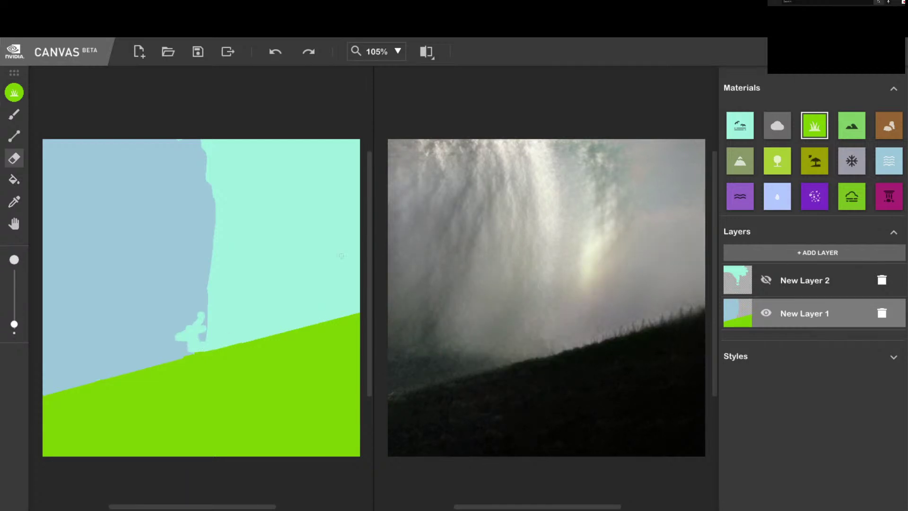
left_click_drag(9, 325, 11, 257)
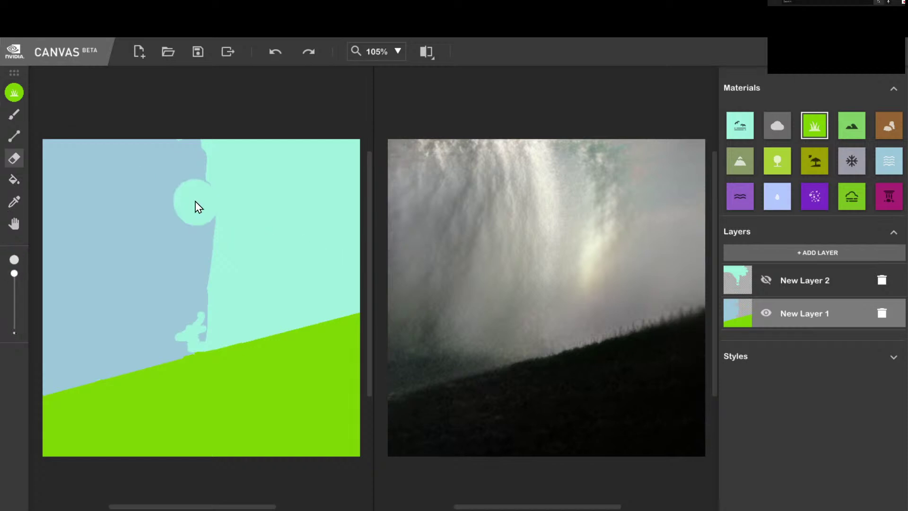
mouse_move(195, 202)
left_mouse_down()
mouse_move(192, 157)
mouse_move(157, 171)
mouse_move(165, 172)
mouse_move(126, 129)
mouse_move(44, 156)
mouse_move(101, 202)
mouse_move(47, 211)
mouse_move(72, 239)
mouse_move(113, 224)
mouse_move(170, 285)
mouse_move(216, 298)
mouse_move(207, 342)
mouse_move(188, 321)
mouse_move(165, 343)
mouse_move(147, 343)
mouse_move(114, 387)
mouse_move(104, 371)
mouse_move(76, 404)
mouse_move(64, 388)
mouse_move(47, 387)
mouse_move(60, 401)
mouse_move(52, 421)
mouse_move(60, 437)
mouse_move(72, 405)
mouse_move(87, 427)
mouse_move(76, 456)
mouse_move(141, 391)
mouse_move(261, 311)
mouse_move(91, 448)
mouse_move(185, 370)
mouse_move(358, 315)
left_mouse_up()
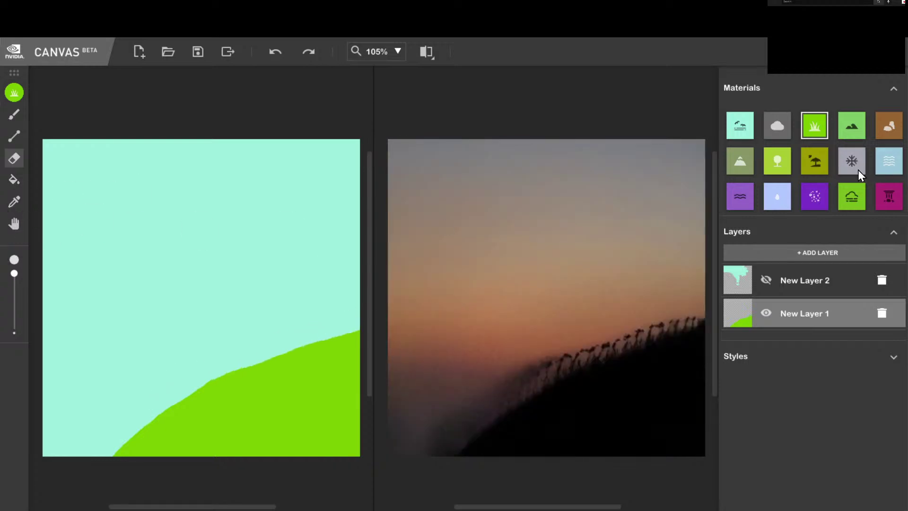
- Paint the lower-left area of New Layer 1 with Sea up to the grass slope, using a smaller brush
left_click(885, 168)
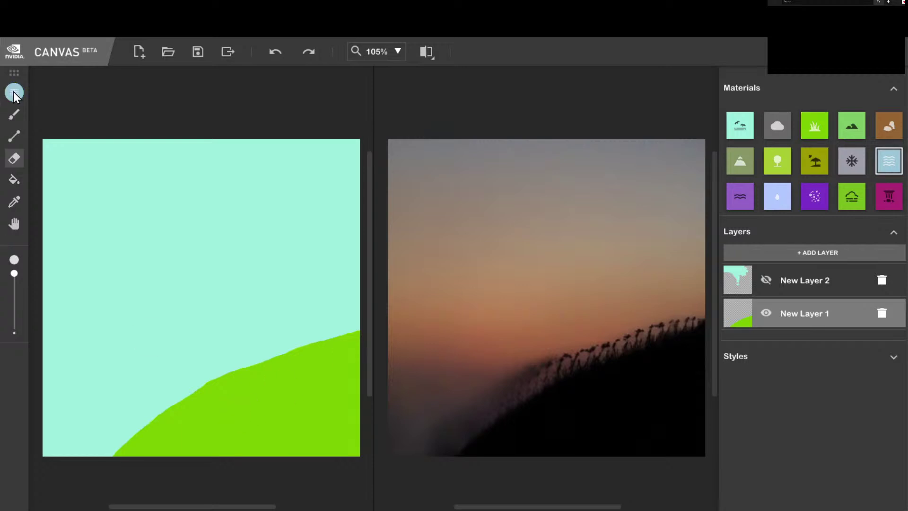
left_click(14, 116)
left_click_drag(8, 297, 10, 302)
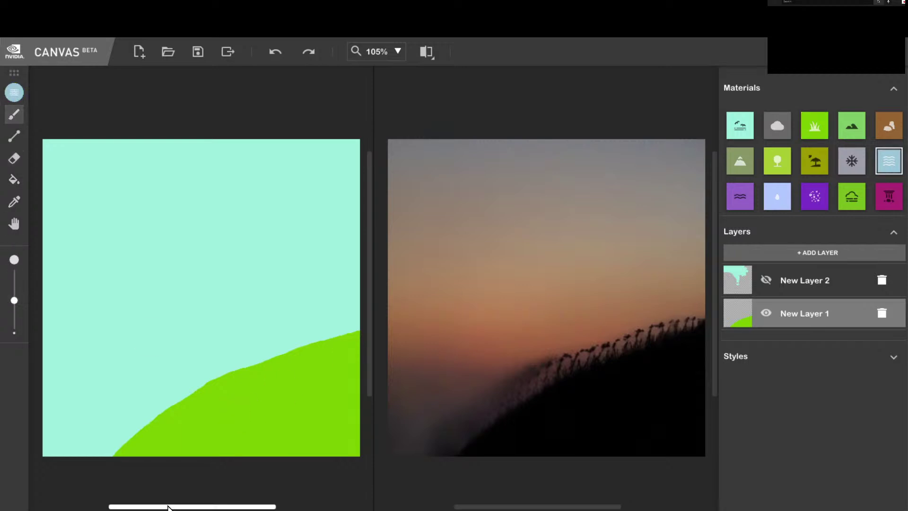
mouse_move(68, 414)
left_mouse_down()
mouse_move(54, 449)
mouse_move(99, 449)
mouse_move(89, 408)
mouse_move(56, 417)
mouse_move(46, 356)
mouse_move(60, 333)
mouse_move(82, 432)
mouse_move(102, 448)
mouse_move(109, 437)
mouse_move(108, 449)
mouse_move(98, 397)
mouse_move(56, 321)
mouse_move(51, 266)
mouse_move(70, 345)
mouse_move(117, 423)
mouse_move(104, 421)
mouse_move(116, 386)
mouse_move(69, 271)
mouse_move(120, 424)
mouse_move(67, 292)
mouse_move(35, 223)
left_mouse_up()
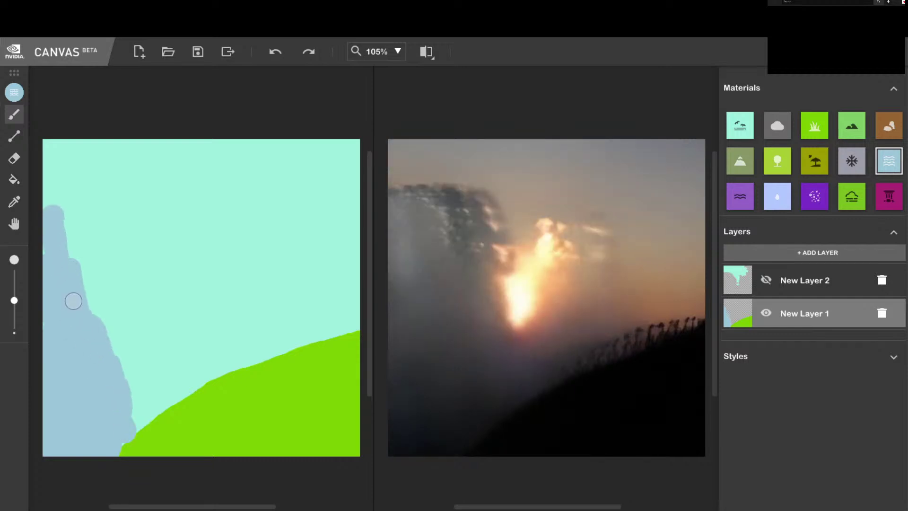
key("ctrl+z")
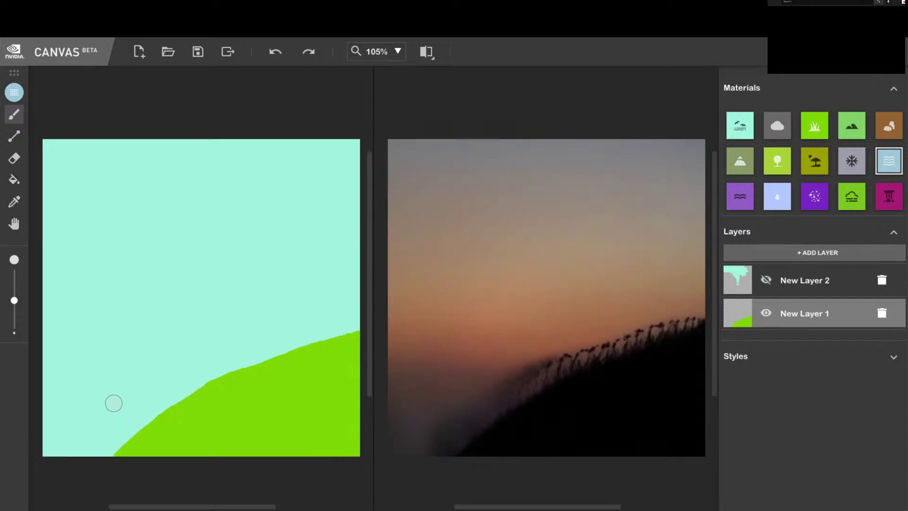
mouse_move(49, 396)
left_mouse_down()
mouse_move(151, 421)
mouse_move(184, 446)
mouse_move(132, 442)
mouse_move(116, 424)
mouse_move(71, 454)
mouse_move(53, 421)
mouse_move(40, 450)
mouse_move(46, 437)
left_mouse_up()
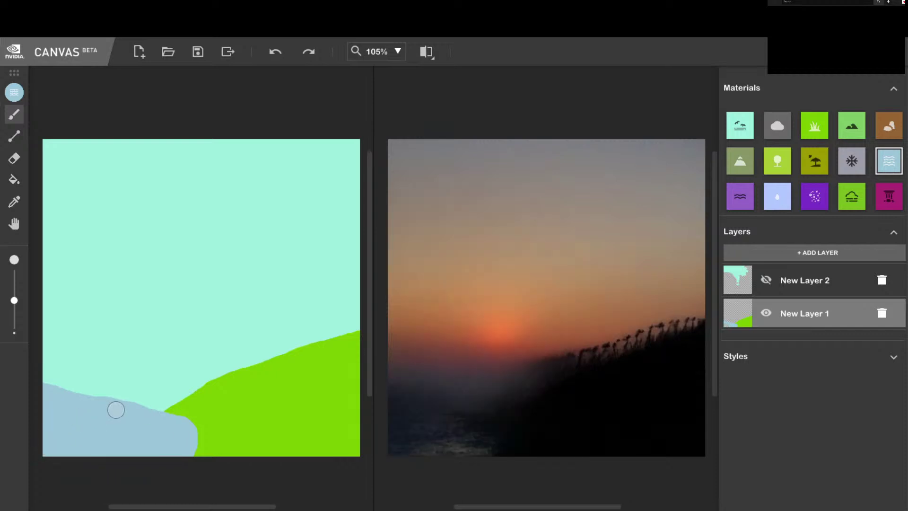
mouse_move(116, 409)
left_mouse_down()
mouse_move(138, 401)
mouse_move(150, 426)
mouse_move(197, 422)
mouse_move(203, 448)
mouse_move(206, 434)
mouse_move(169, 405)
mouse_move(79, 397)
mouse_move(64, 385)
mouse_move(196, 388)
mouse_move(164, 377)
mouse_move(87, 384)
mouse_move(42, 376)
mouse_move(184, 377)
mouse_move(207, 388)
left_mouse_up()
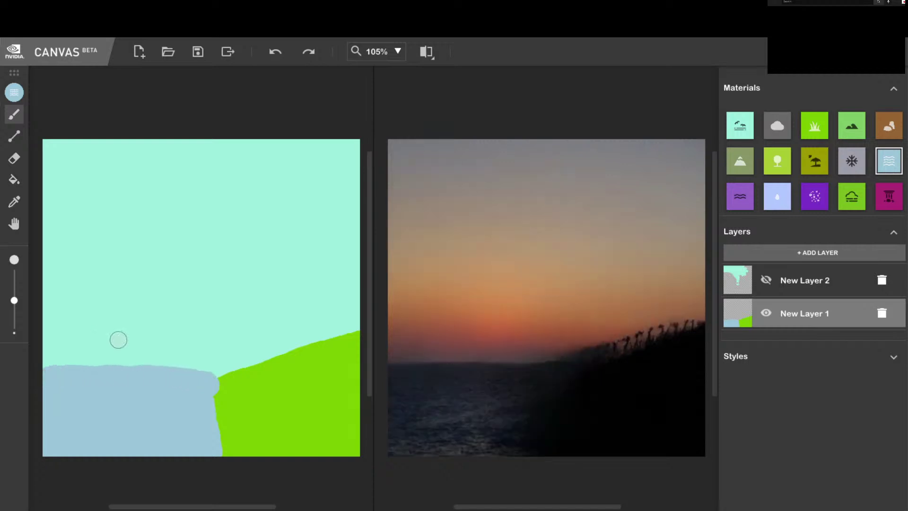
mouse_move(57, 338)
left_mouse_down()
mouse_move(179, 345)
mouse_move(207, 364)
mouse_move(46, 351)
left_mouse_up()
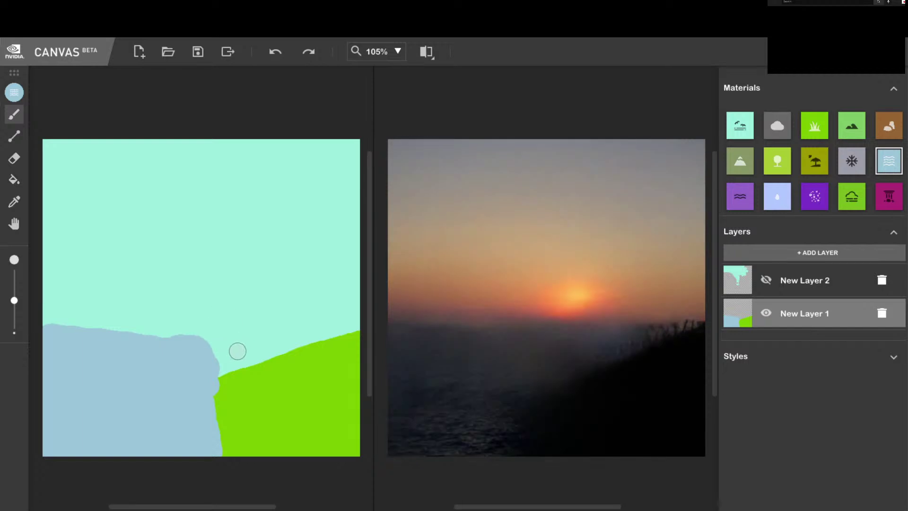
- Trim the sea's upper-right shoulder with the eraser, and paint a Sea band above the grass slope to the canvas's right edge
left_click(14, 158)
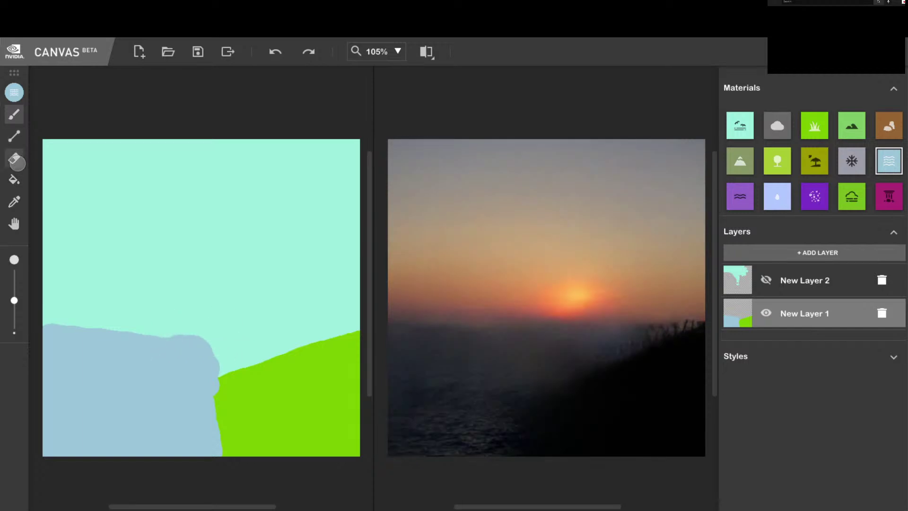
mouse_move(233, 345)
left_mouse_down()
mouse_move(172, 322)
mouse_move(225, 350)
mouse_move(211, 346)
mouse_move(142, 316)
left_mouse_up()
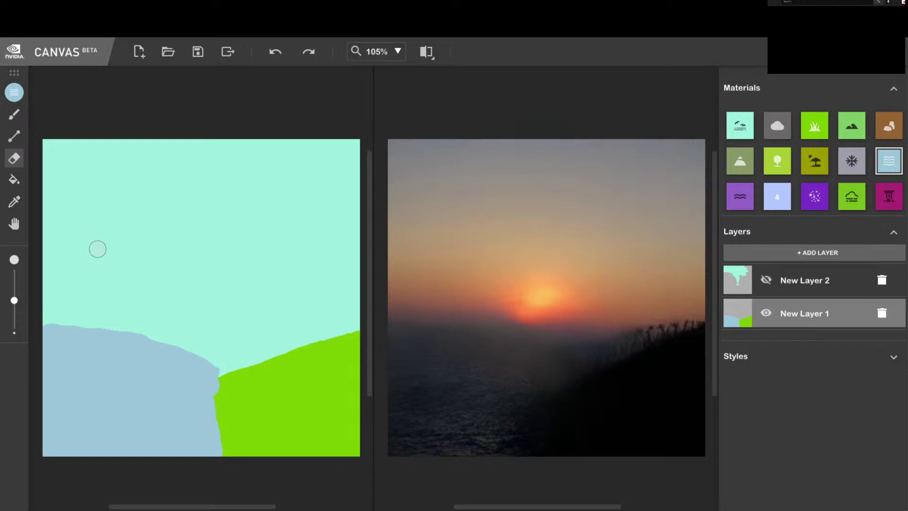
left_click(10, 184)
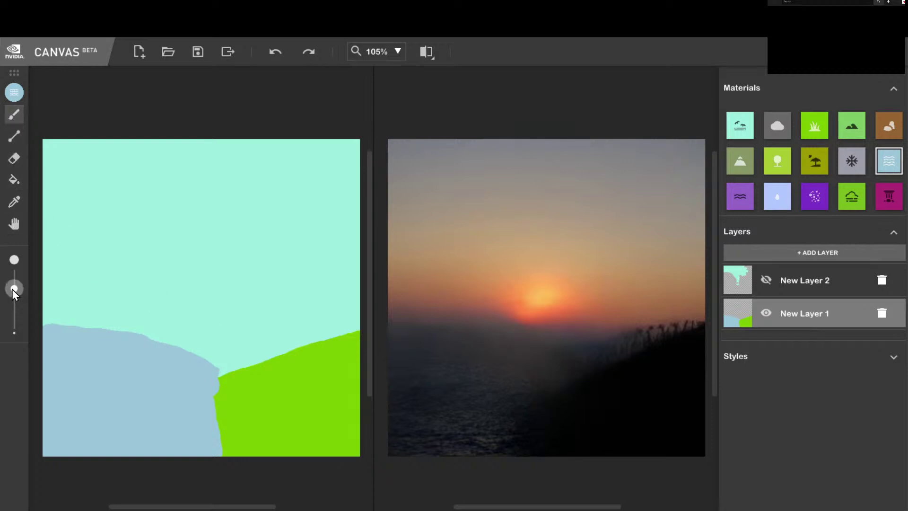
left_click_drag(13, 289, 21, 313)
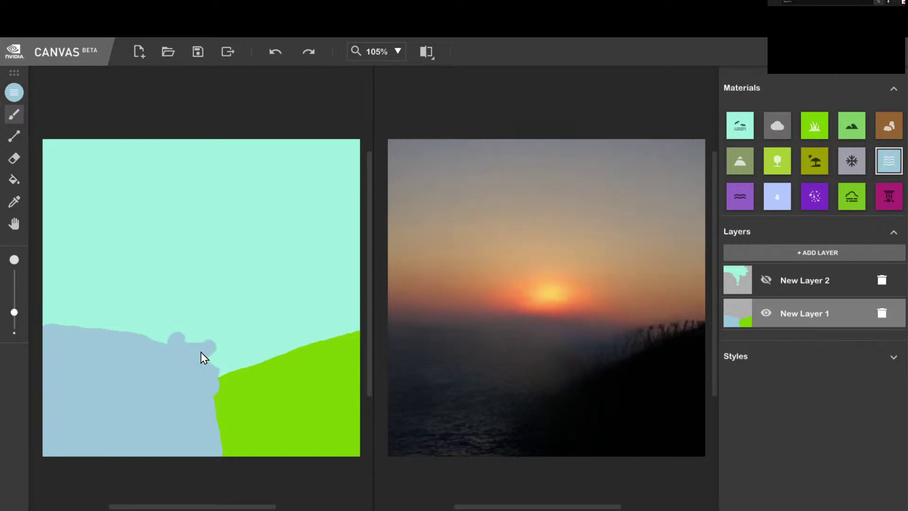
mouse_move(204, 351)
left_mouse_down()
mouse_move(242, 325)
mouse_move(350, 289)
mouse_move(346, 298)
mouse_move(242, 329)
mouse_move(216, 363)
mouse_move(338, 310)
mouse_move(357, 306)
mouse_move(356, 322)
mouse_move(216, 370)
mouse_move(257, 334)
left_mouse_up()
left_click_drag(307, 317, 269, 340)
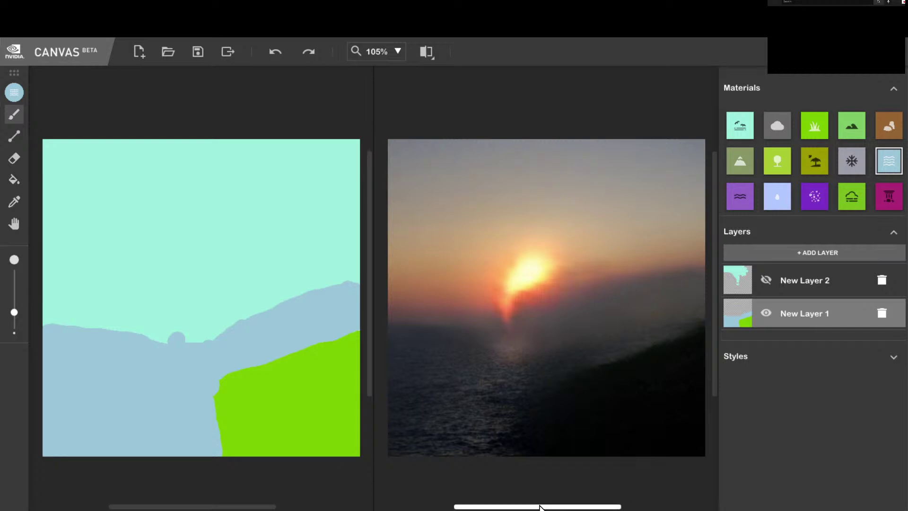
- Paint Snow spots on the middle of the grass slope on New Layer 1
left_click_drag(487, 507, 556, 508)
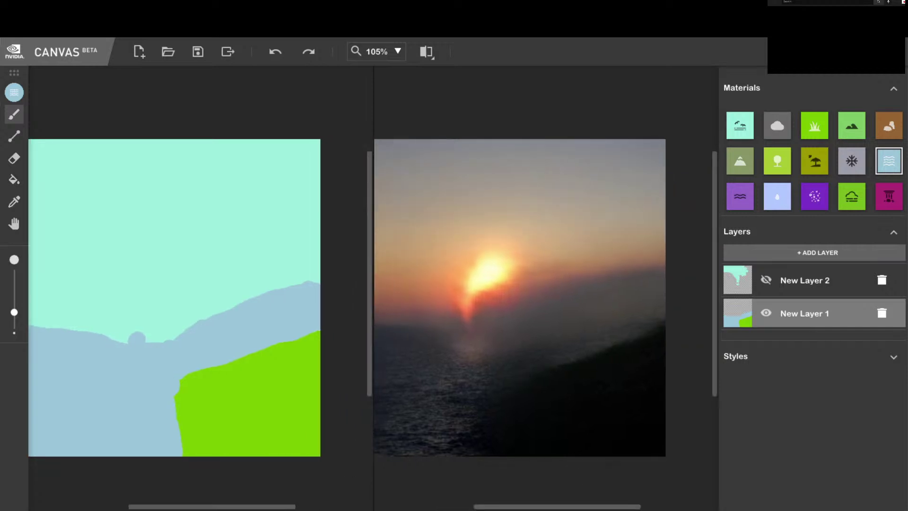
left_click(853, 154)
left_click(281, 388)
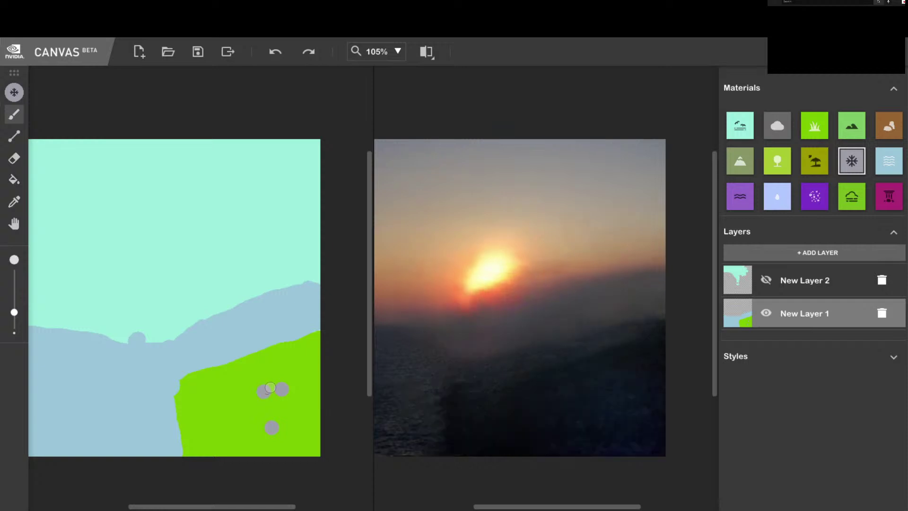
- Create a new image, saving the changes to the current one, and choose the purple wave material for painting
left_click(132, 57)
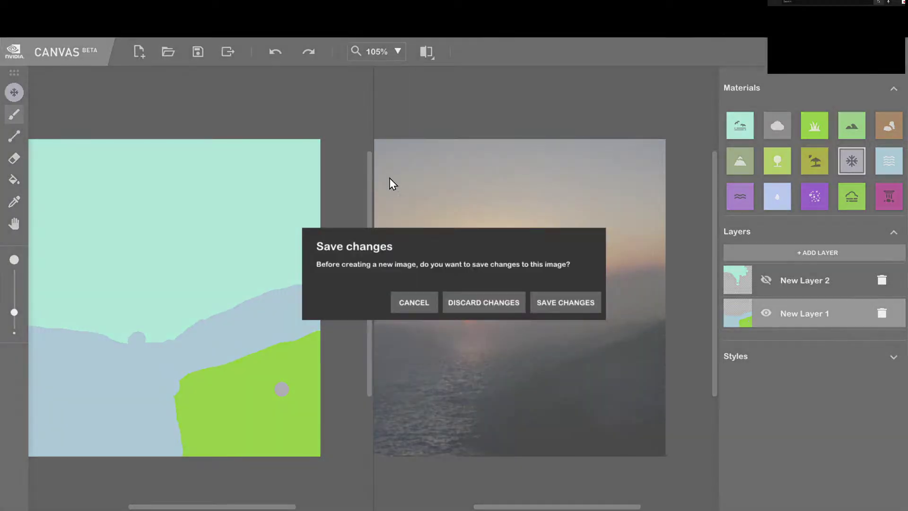
left_click(577, 307)
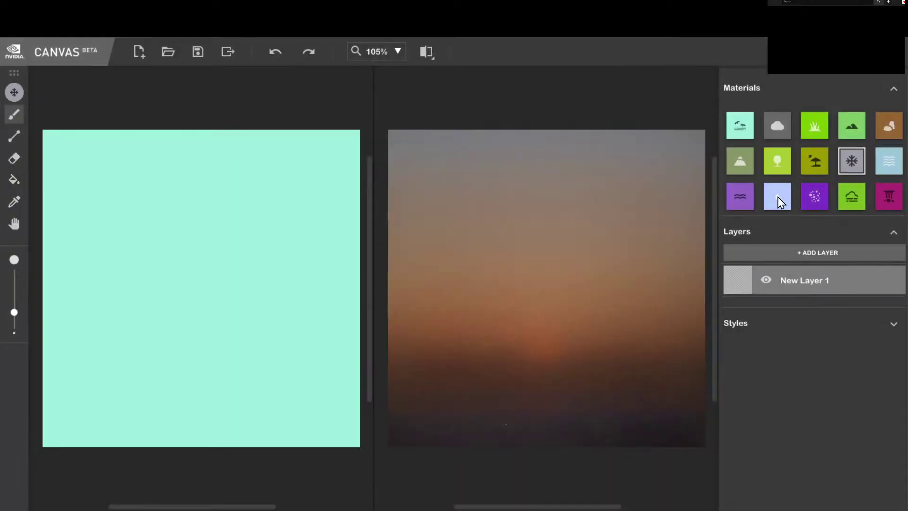
left_click(745, 197)
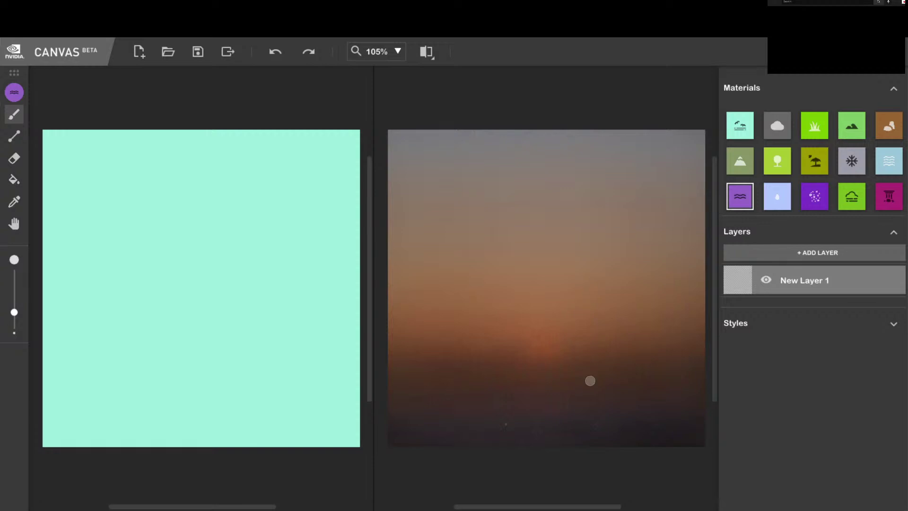
- Try the misty grey mountain style against the turquoise-sky beach style, and apply the beach style to the new image
left_click(894, 323)
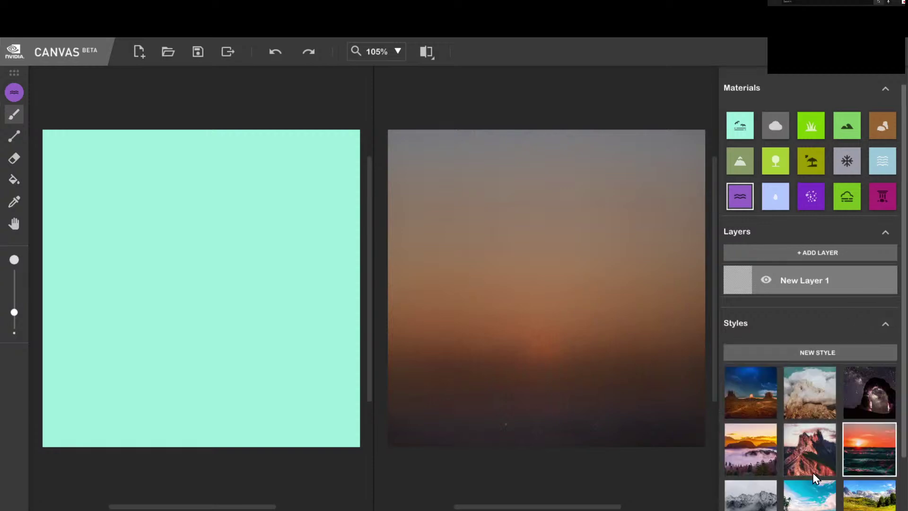
scroll(889, 451, "down", 2)
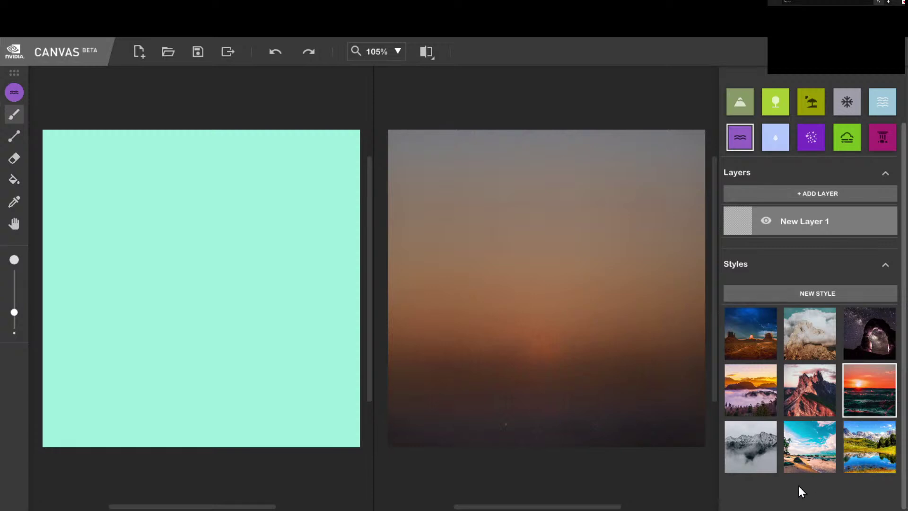
left_click(811, 455)
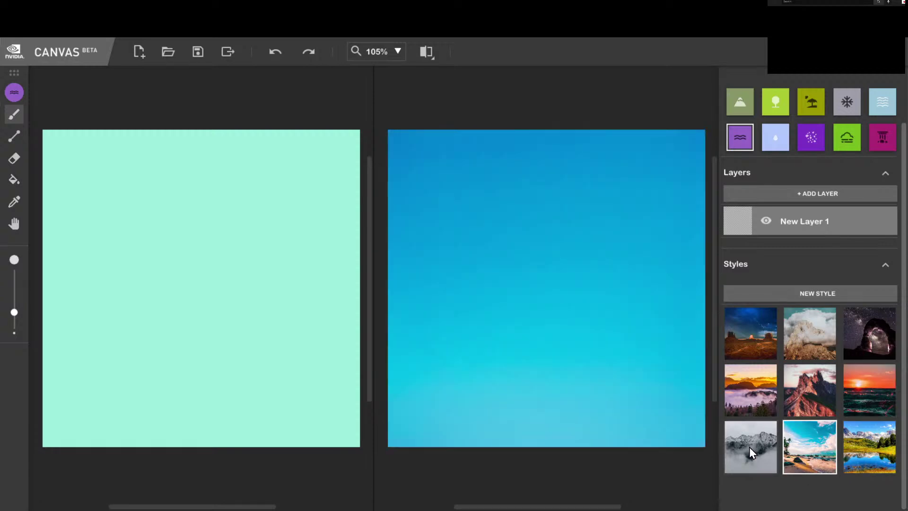
left_click(749, 450)
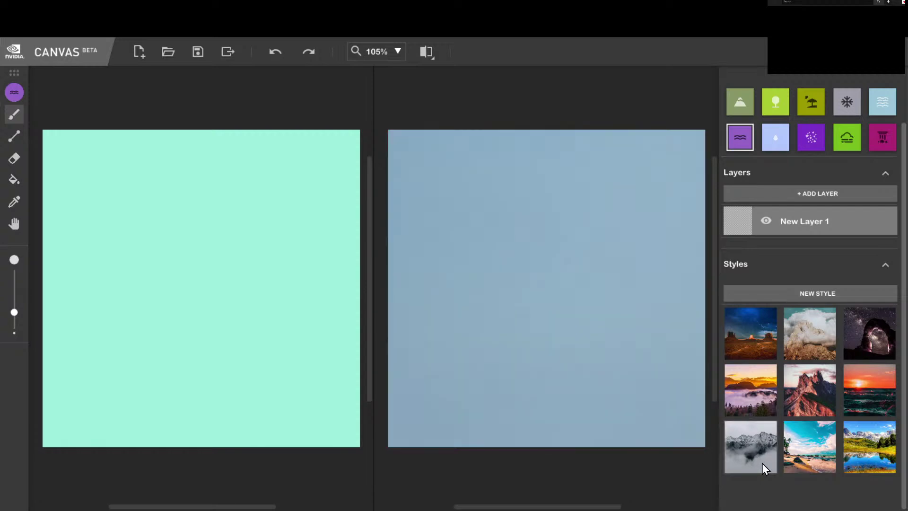
left_click(793, 453)
left_click(884, 264)
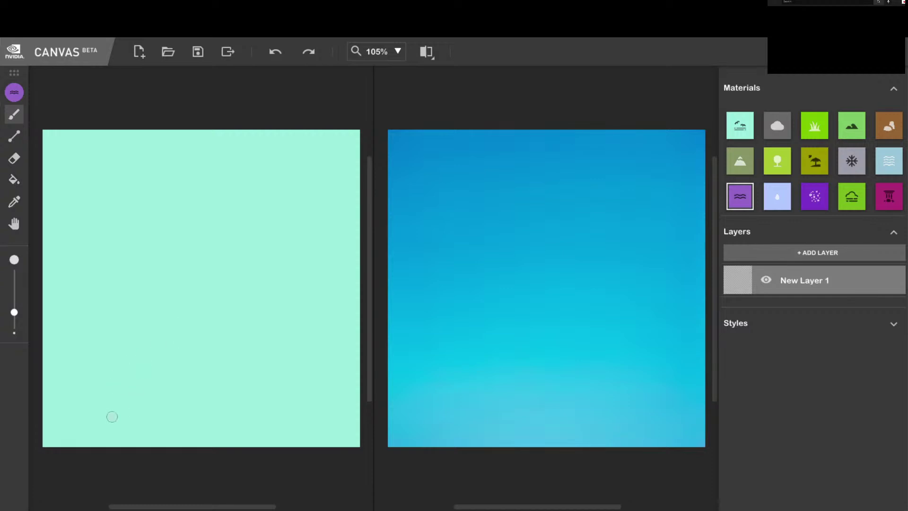
mouse_move(49, 440)
left_mouse_down()
mouse_move(177, 298)
mouse_move(169, 324)
mouse_move(54, 438)
mouse_move(136, 355)
mouse_move(74, 439)
mouse_move(142, 332)
left_mouse_up()
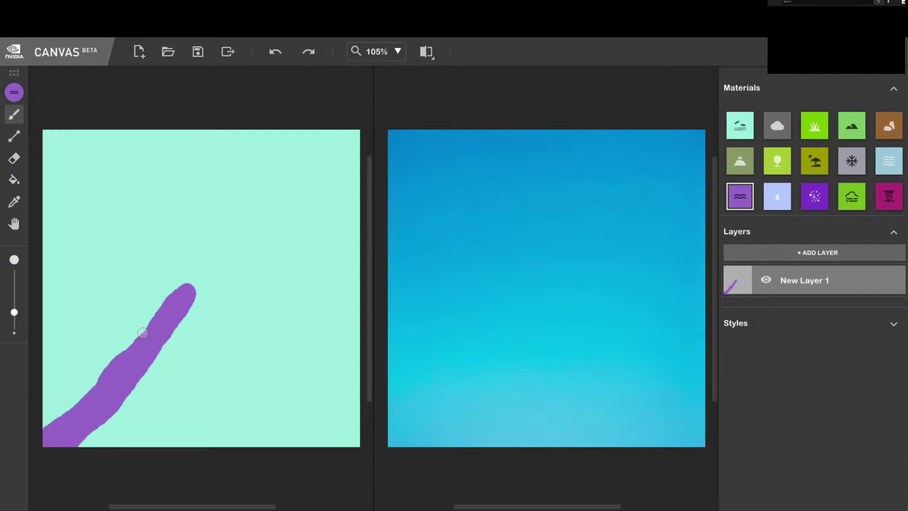
key("ctrl+z")
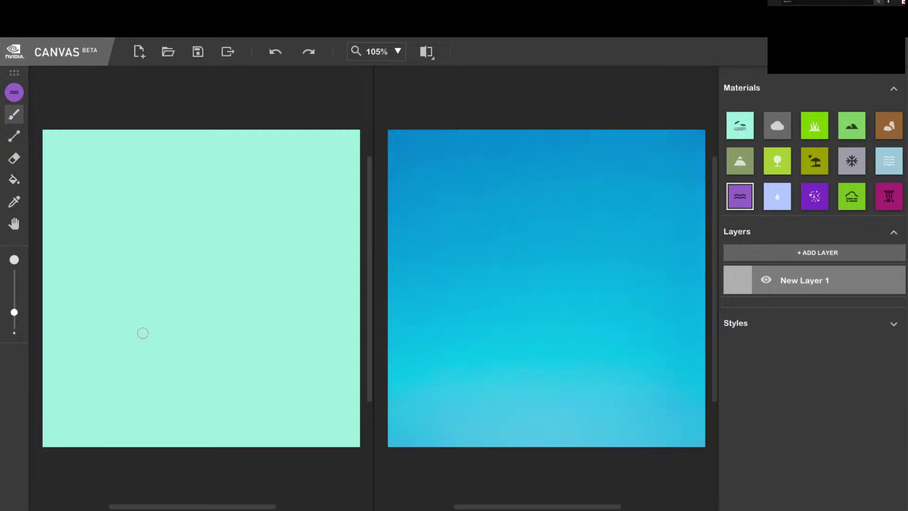
left_click(126, 341)
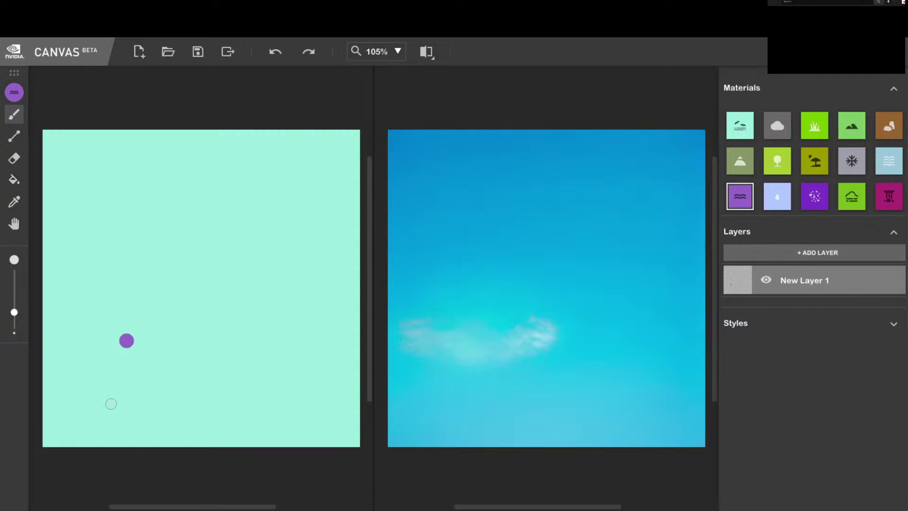
key("ctrl+z")
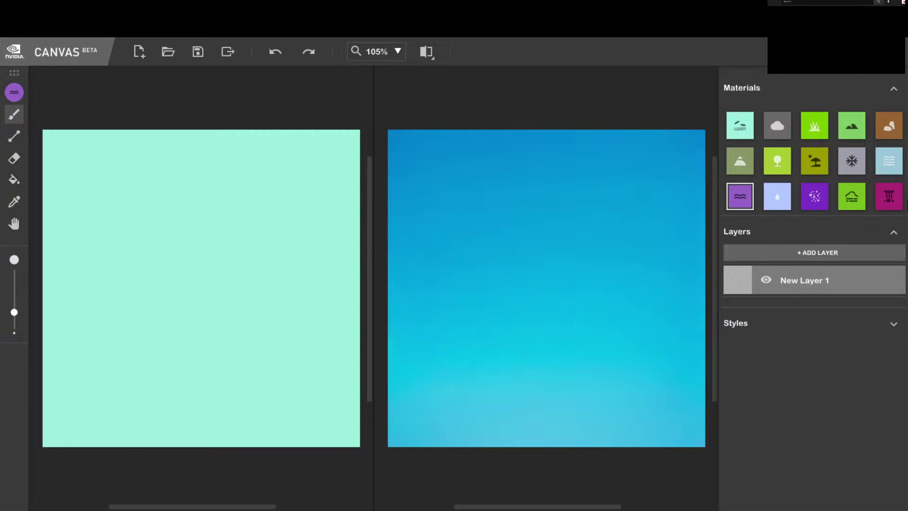
- Paint a rounded mound of the light-blue water-drop material in each lower corner of New Layer 1
left_click(781, 200)
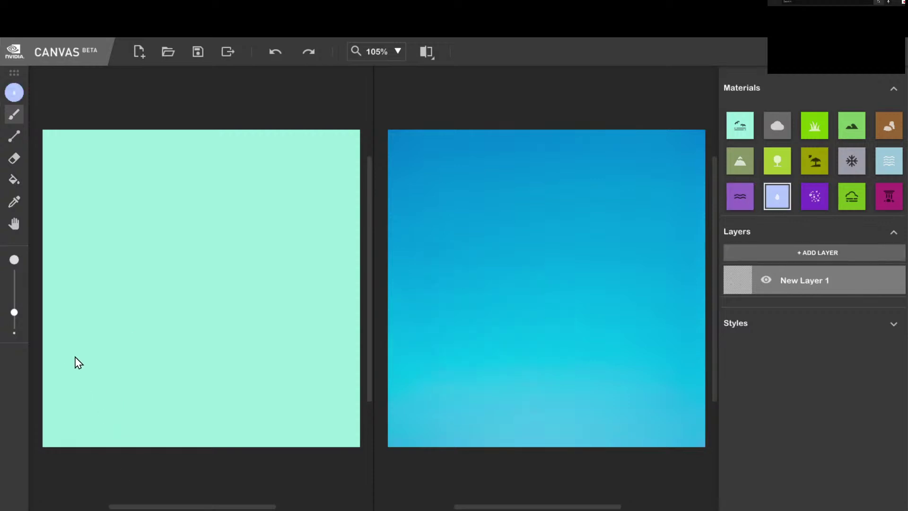
mouse_move(78, 395)
left_mouse_down()
mouse_move(55, 414)
mouse_move(53, 440)
left_mouse_up()
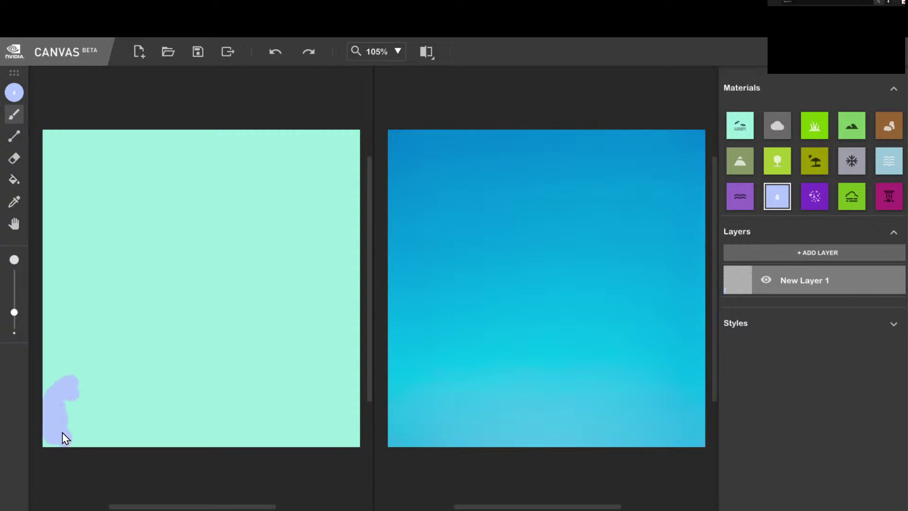
mouse_move(42, 387)
left_mouse_down()
mouse_move(60, 369)
mouse_move(93, 368)
mouse_move(125, 383)
mouse_move(133, 420)
left_mouse_up()
mouse_move(57, 367)
left_mouse_down()
mouse_move(105, 372)
mouse_move(122, 387)
mouse_move(120, 412)
mouse_move(87, 421)
mouse_move(80, 406)
mouse_move(90, 385)
mouse_move(108, 392)
mouse_move(99, 379)
mouse_move(109, 396)
left_mouse_up()
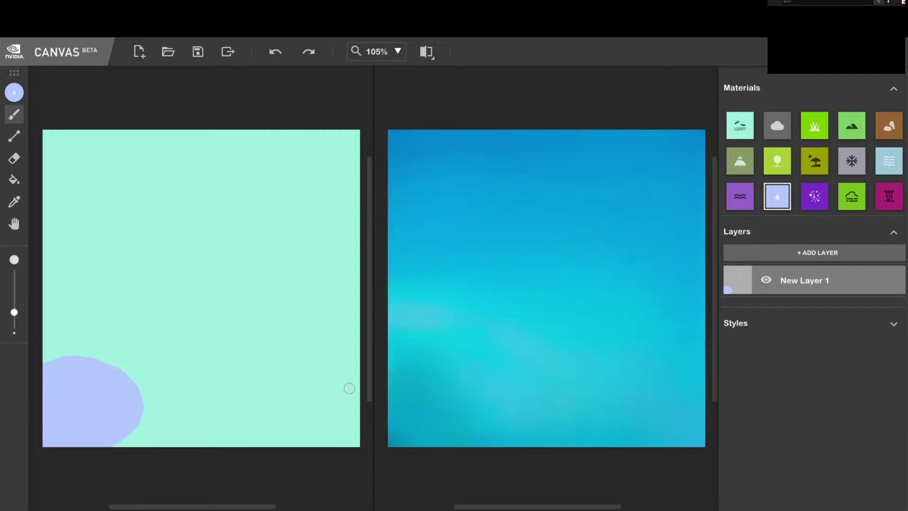
mouse_move(333, 382)
left_mouse_down()
mouse_move(343, 361)
mouse_move(310, 373)
mouse_move(292, 401)
mouse_move(302, 431)
mouse_move(328, 445)
mouse_move(347, 434)
mouse_move(350, 380)
mouse_move(336, 370)
mouse_move(304, 395)
mouse_move(313, 426)
mouse_move(326, 431)
mouse_move(335, 420)
mouse_move(328, 382)
mouse_move(307, 393)
mouse_move(332, 401)
left_mouse_up()
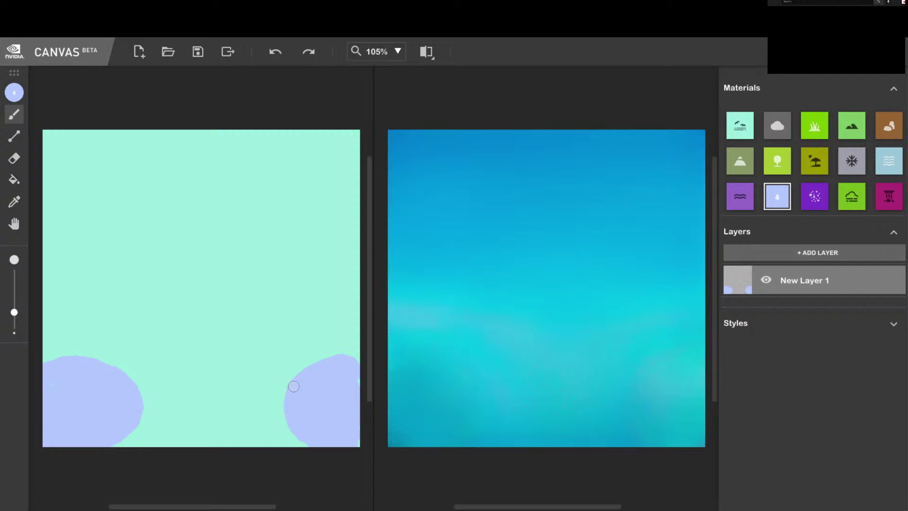
- Add a new empty layer and delete New Layer 1 with its painted mounds
left_click(788, 258)
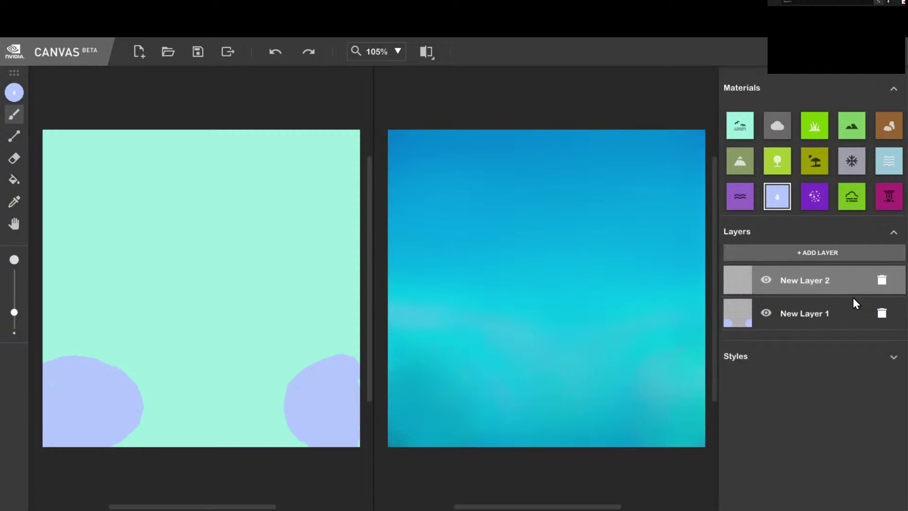
left_click(882, 313)
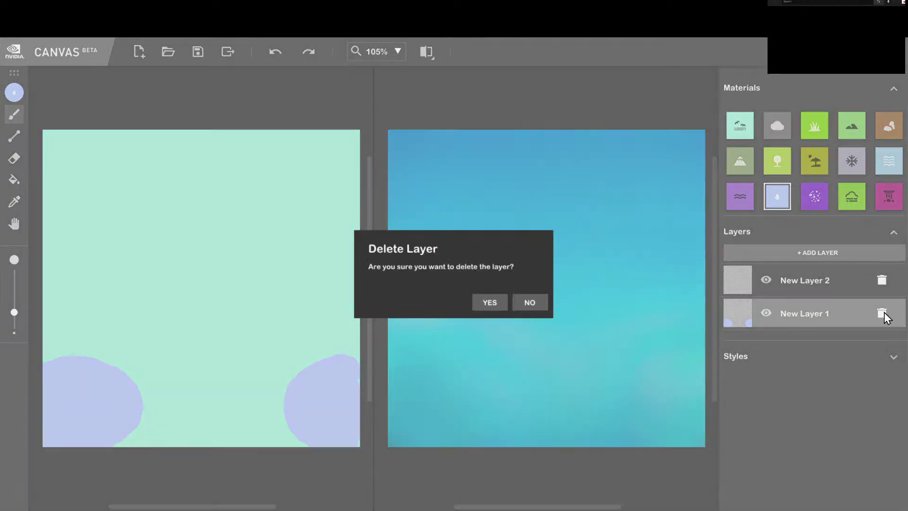
left_click(491, 304)
- Paint a large rounded mound of the purple wave material in each lower corner of New Layer 2, using a bigger brush
left_click(748, 201)
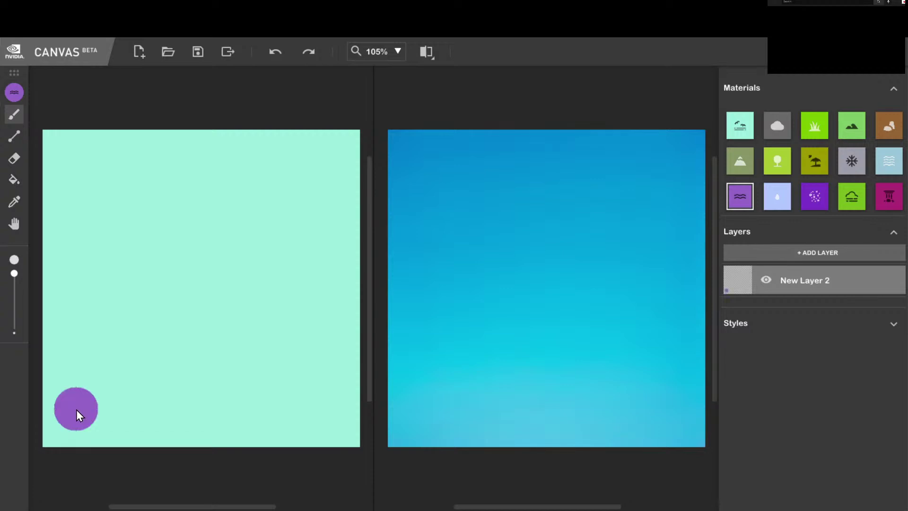
mouse_move(59, 431)
left_mouse_down()
mouse_move(61, 393)
mouse_move(100, 408)
mouse_move(89, 431)
mouse_move(55, 430)
mouse_move(48, 405)
mouse_move(57, 386)
mouse_move(81, 385)
mouse_move(112, 408)
mouse_move(110, 432)
mouse_move(87, 441)
mouse_move(42, 433)
mouse_move(39, 407)
mouse_move(58, 378)
mouse_move(106, 390)
mouse_move(122, 405)
mouse_move(116, 435)
mouse_move(67, 452)
left_mouse_up()
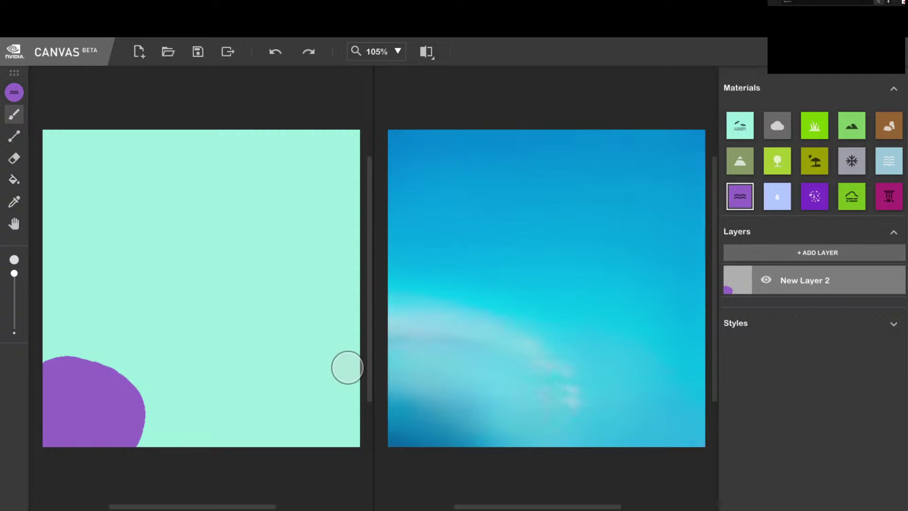
mouse_move(348, 372)
left_mouse_down()
mouse_move(306, 352)
mouse_move(282, 370)
mouse_move(282, 400)
left_mouse_up()
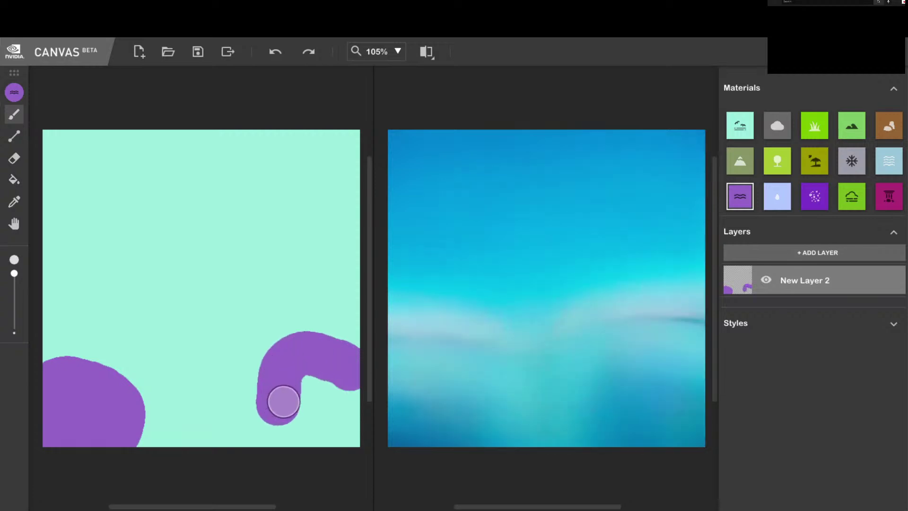
key("ctrl+z")
mouse_move(339, 370)
left_mouse_down()
mouse_move(314, 367)
mouse_move(295, 396)
mouse_move(304, 424)
mouse_move(333, 432)
mouse_move(346, 411)
mouse_move(343, 375)
mouse_move(347, 434)
mouse_move(302, 429)
mouse_move(299, 404)
mouse_move(318, 387)
mouse_move(326, 428)
mouse_move(297, 432)
mouse_move(298, 393)
mouse_move(312, 367)
mouse_move(332, 362)
mouse_move(349, 366)
mouse_move(344, 415)
mouse_move(296, 426)
left_mouse_up()
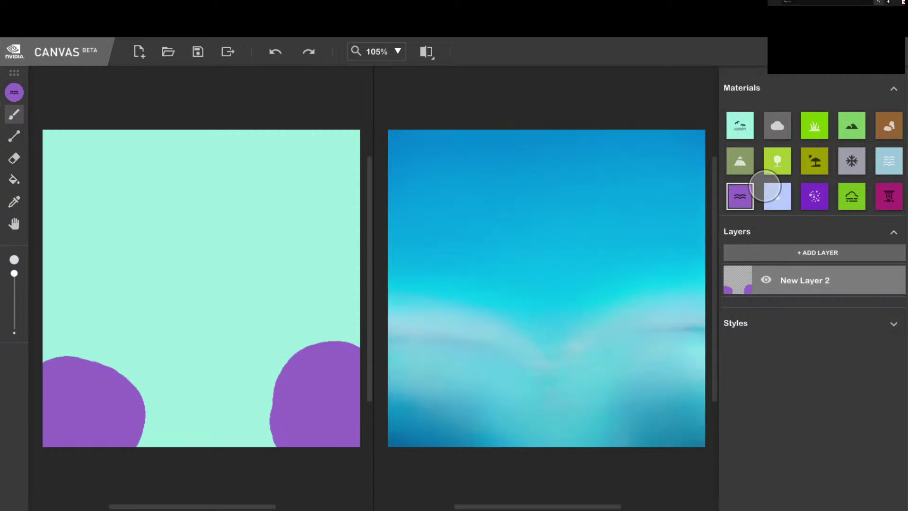
- Outline a tall Grass block above the lower-left mound with a smaller brush, and fill its inside with Grass
left_click(813, 126)
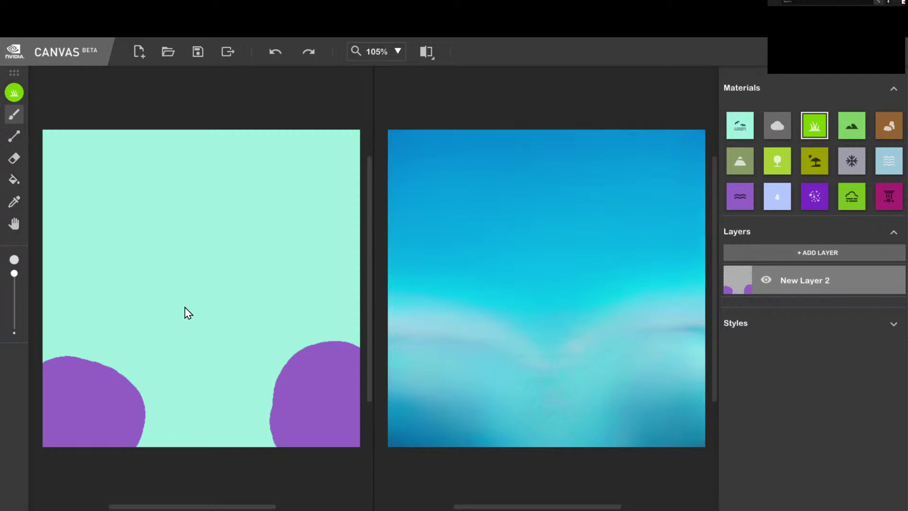
left_click_drag(15, 280, 15, 295)
left_click_drag(126, 253, 138, 281)
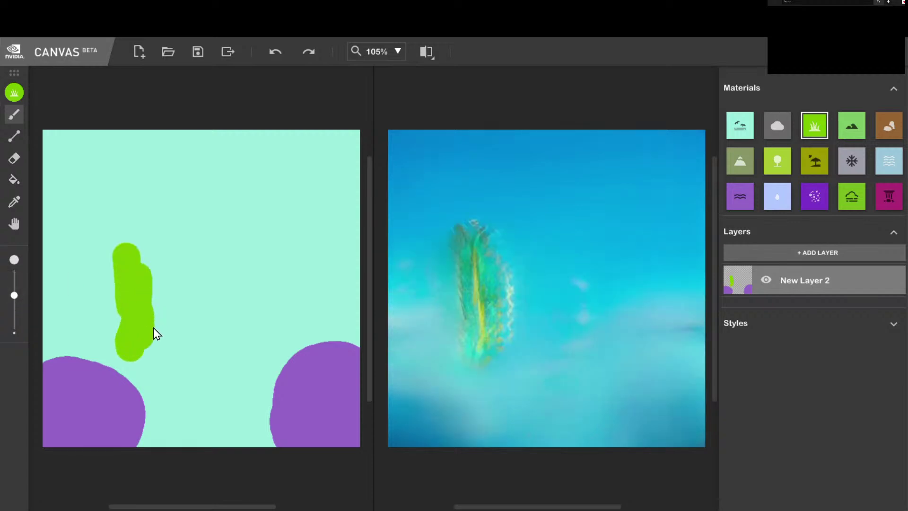
key("ctrl+z")
mouse_move(123, 329)
left_mouse_down()
mouse_move(115, 348)
mouse_move(124, 362)
mouse_move(119, 135)
mouse_move(52, 138)
mouse_move(37, 195)
mouse_move(44, 347)
mouse_move(100, 350)
left_mouse_up()
left_click(14, 180)
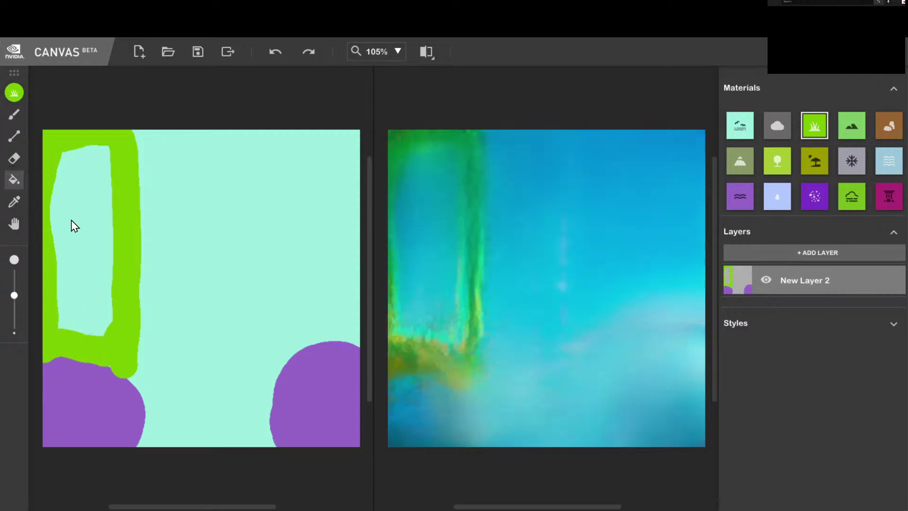
left_click(71, 223)
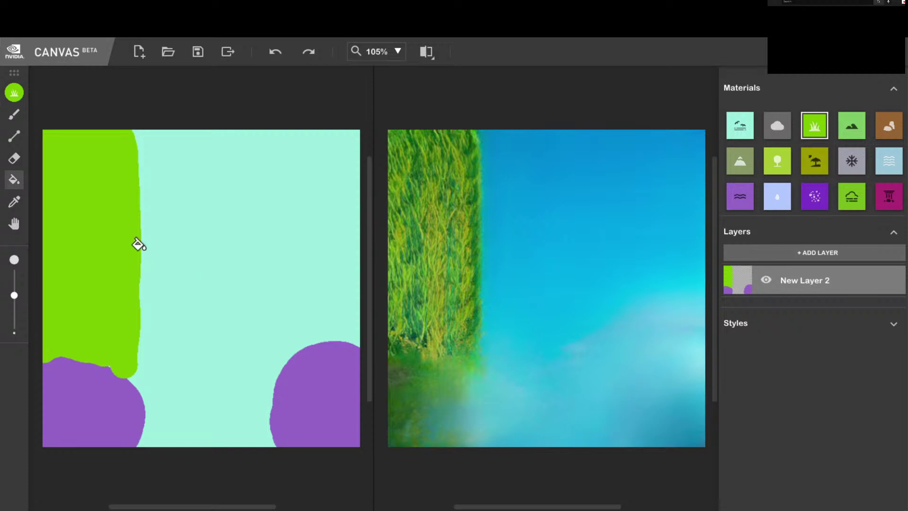
- Outline a matching Grass block above the lower-right mound with straight lines, and fill its inside with Grass
left_click(20, 140)
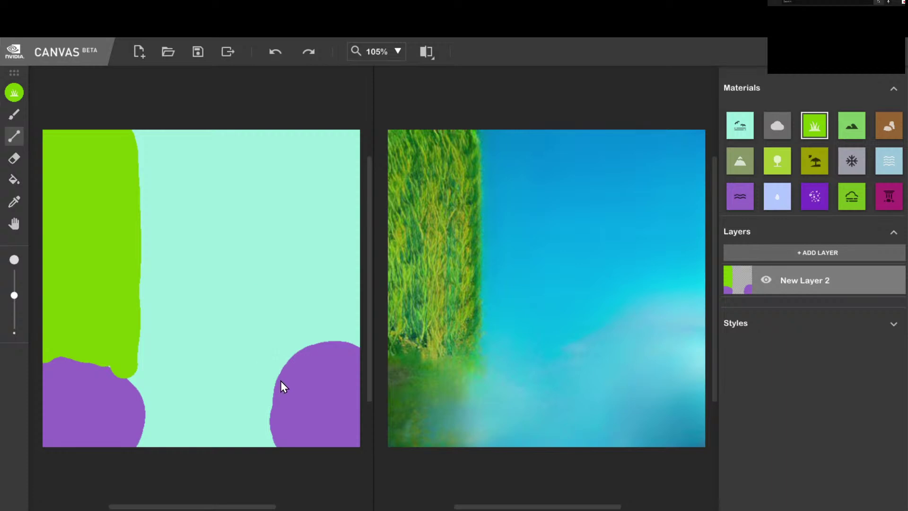
mouse_move(280, 381)
left_mouse_down()
mouse_move(282, 141)
mouse_move(350, 142)
left_mouse_up()
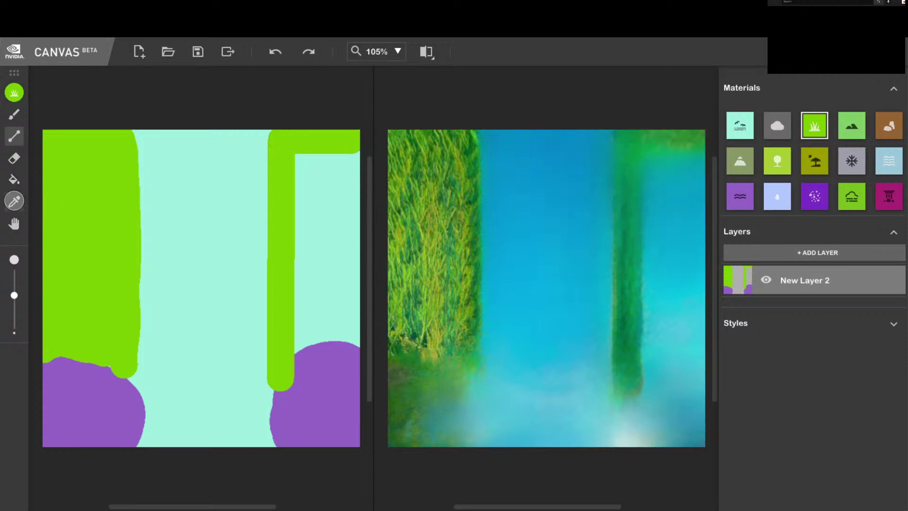
left_click(15, 180)
left_click(327, 234)
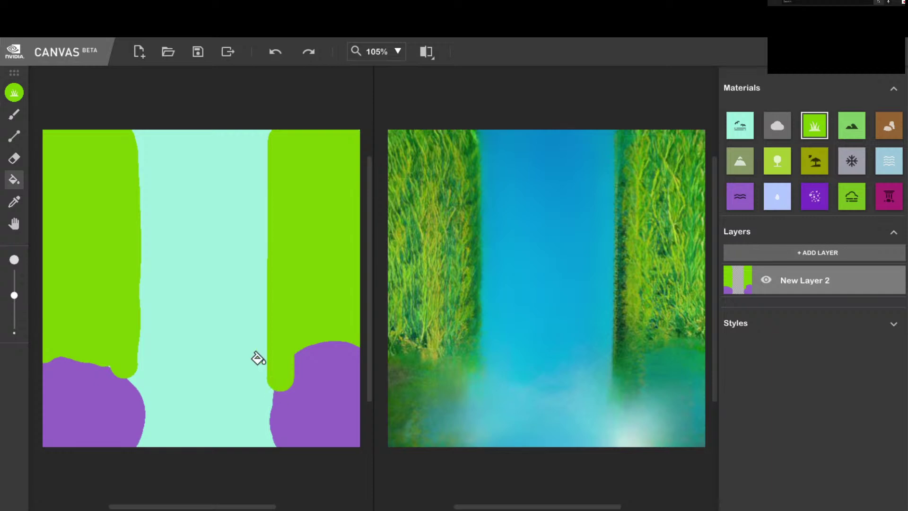
- Enlarge and smooth both corner mounds with purple wave brush strokes over the lower edges of the Grass blocks
left_click(14, 115)
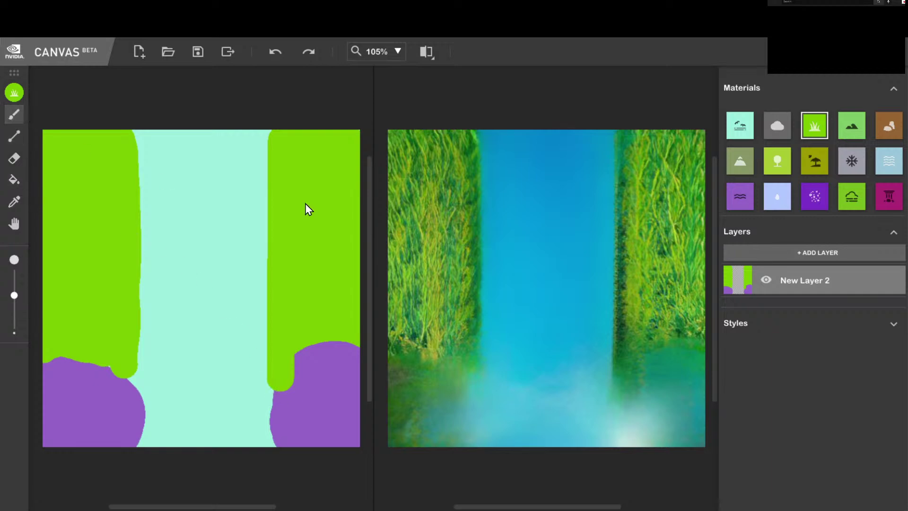
left_click(734, 198)
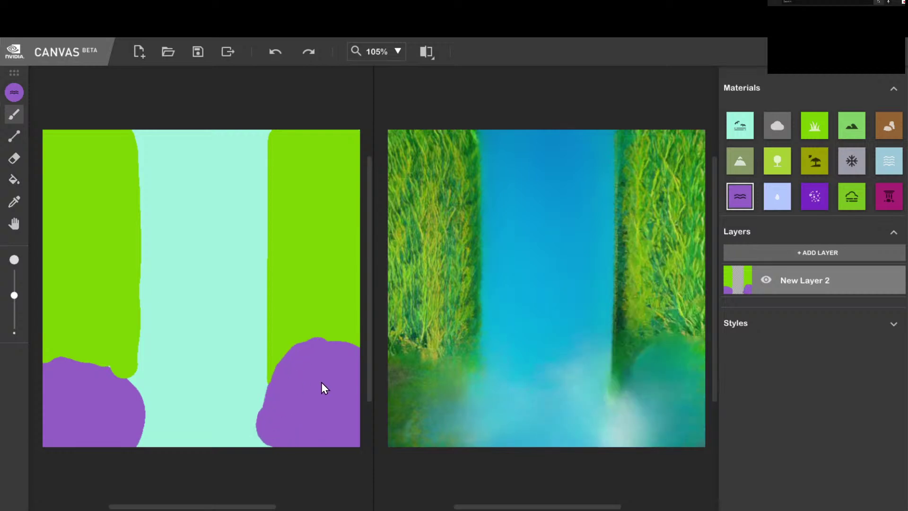
mouse_move(356, 355)
left_mouse_down()
mouse_move(298, 355)
mouse_move(275, 377)
mouse_move(277, 407)
mouse_move(298, 426)
mouse_move(342, 435)
mouse_move(269, 449)
mouse_move(260, 433)
mouse_move(274, 375)
mouse_move(328, 344)
mouse_move(348, 348)
left_mouse_up()
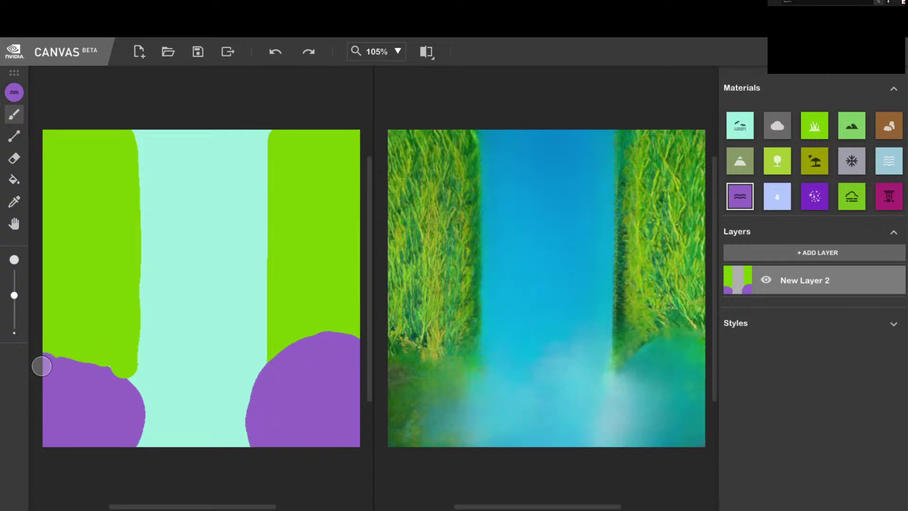
mouse_move(40, 365)
left_mouse_down()
mouse_move(74, 364)
mouse_move(118, 386)
mouse_move(131, 422)
left_mouse_up()
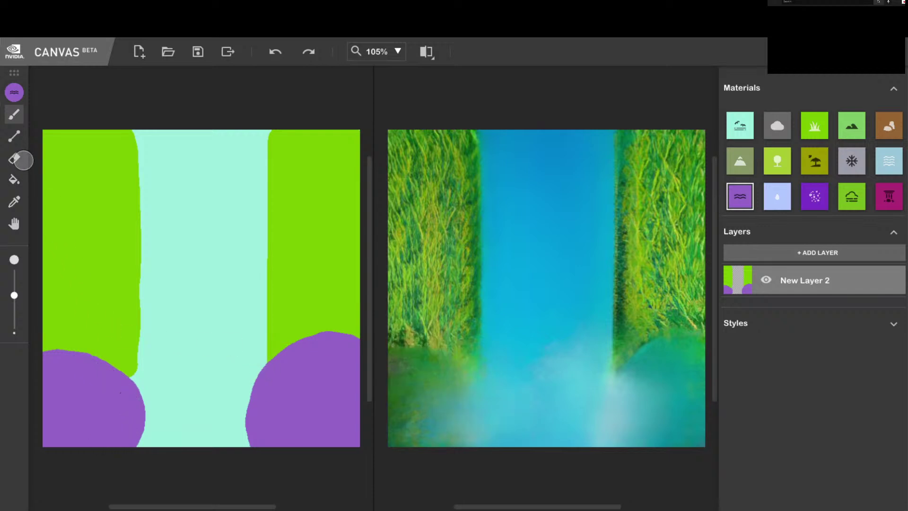
- Erase a band across the top of the lower-right mound and repaint the gap with Grass to lower the mound
left_click(14, 158)
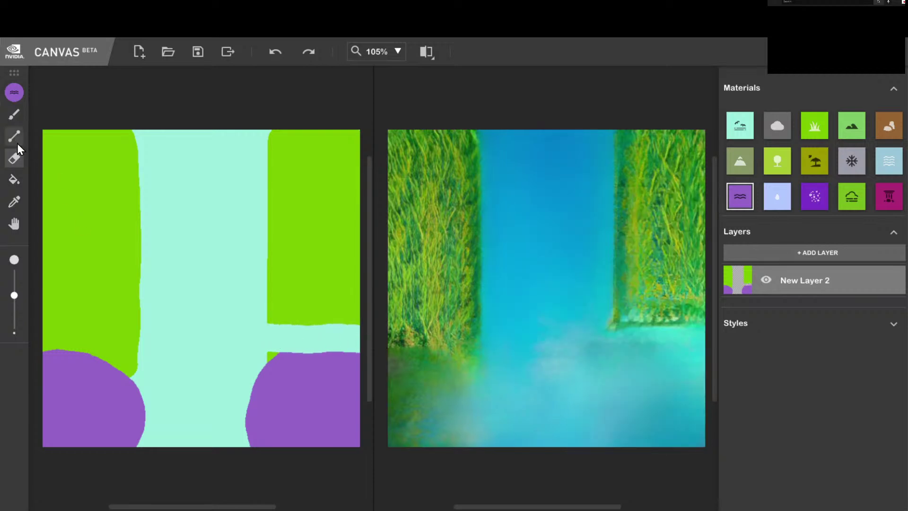
left_click(17, 112)
left_click(14, 201)
left_click(47, 199)
left_click(12, 116)
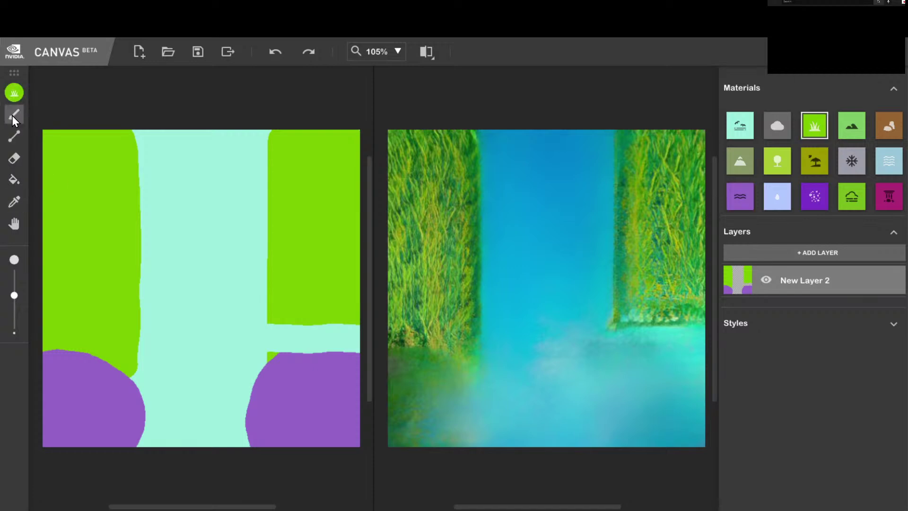
left_click_drag(275, 334, 354, 335)
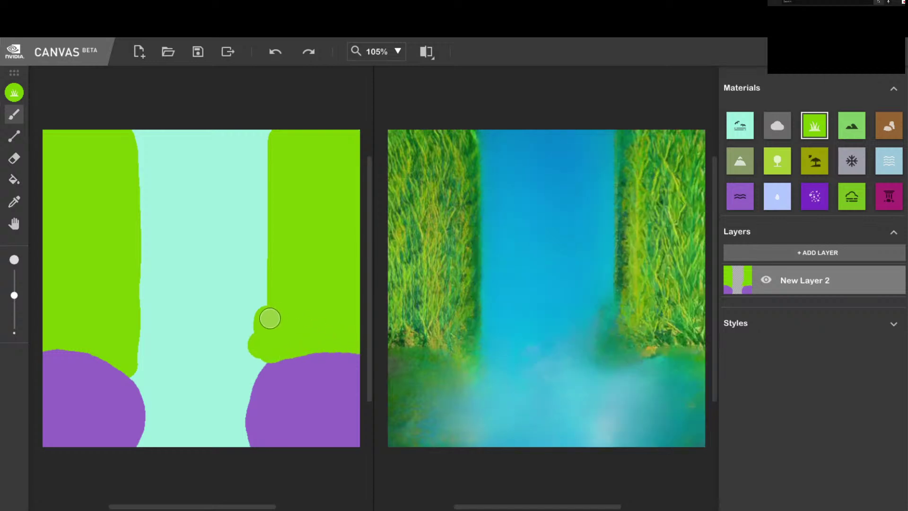
- Erase the Grass bulging past the right block's inner edge, trimming that edge from the mound up to the canvas top
left_click(20, 164)
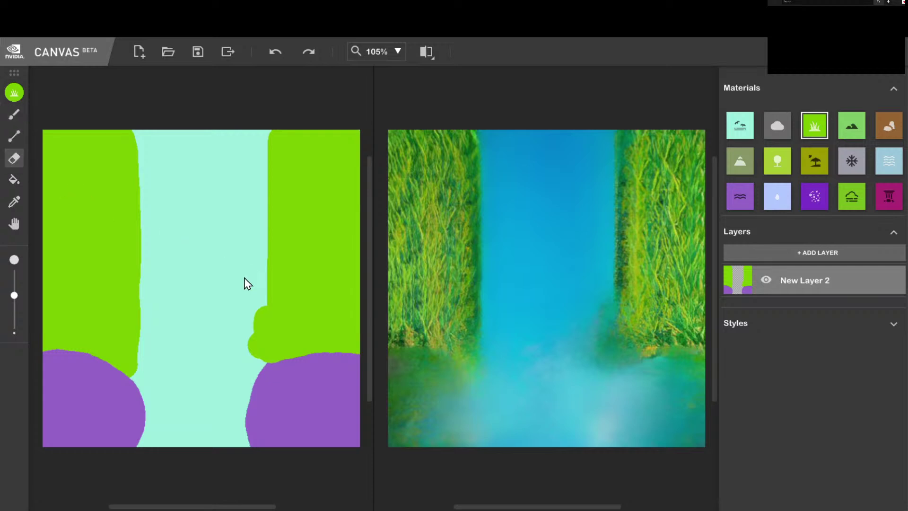
left_click_drag(245, 282, 256, 300)
mouse_move(253, 332)
left_mouse_down()
mouse_move(254, 353)
mouse_move(262, 115)
left_mouse_up()
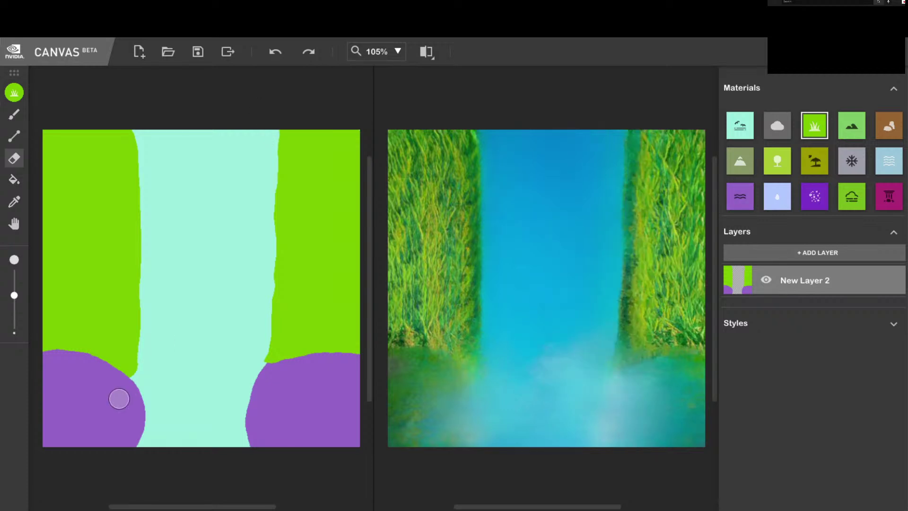
- Paint the whole channel between the two Grass walls with River, joining it to both corner mounds along the bottom
left_click(739, 196)
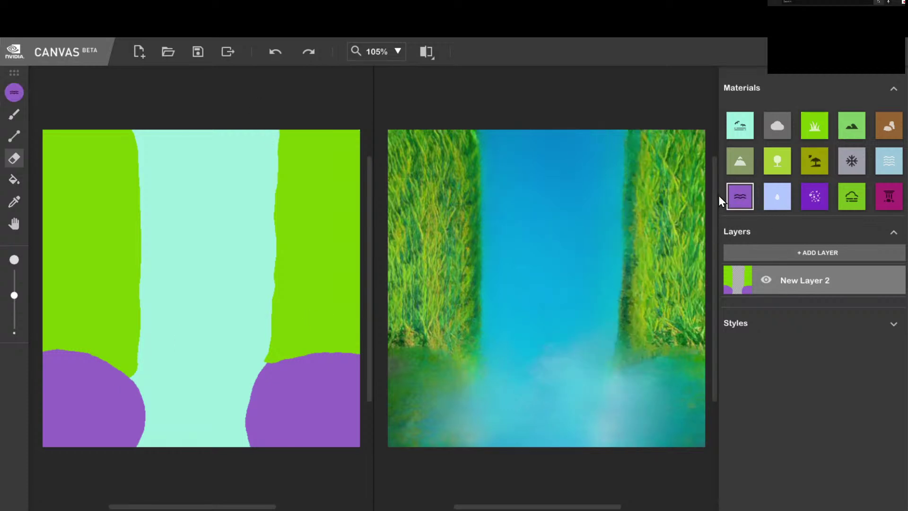
left_click_drag(152, 427, 149, 411)
key("ctrl+z")
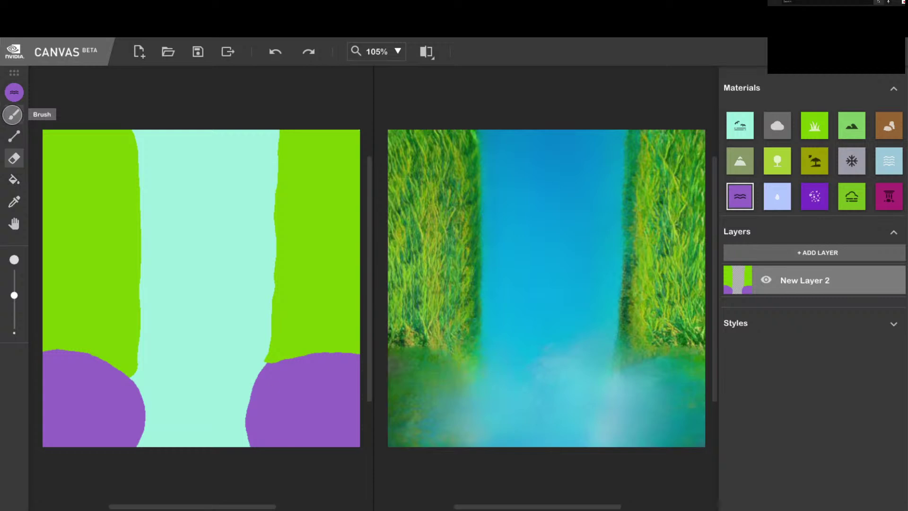
left_click(12, 115)
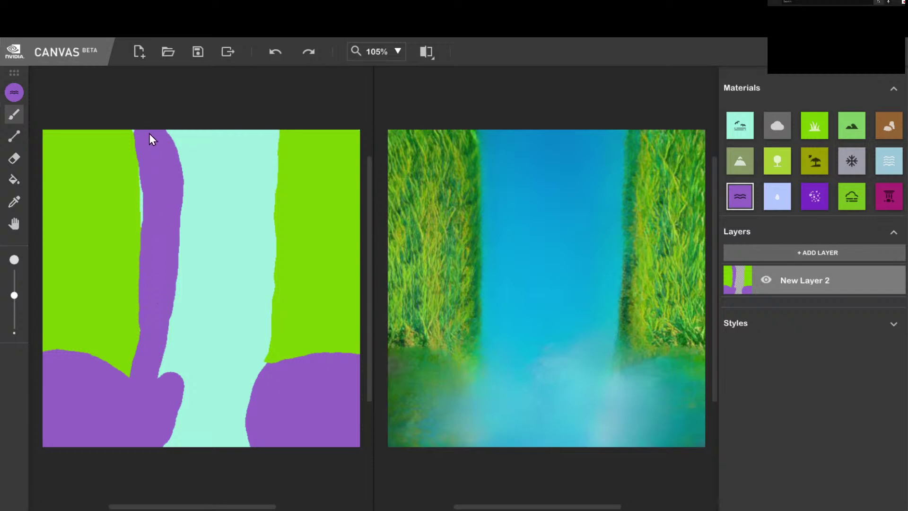
left_click_drag(159, 283, 164, 409)
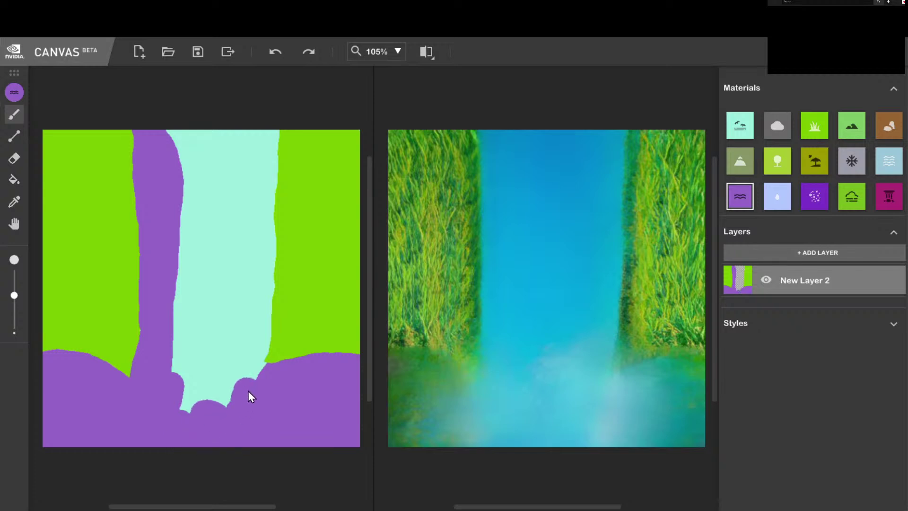
mouse_move(256, 371)
left_mouse_down()
mouse_move(213, 378)
mouse_move(199, 344)
mouse_move(189, 388)
mouse_move(197, 291)
mouse_move(188, 326)
mouse_move(207, 310)
mouse_move(233, 376)
left_mouse_up()
left_click_drag(249, 331, 249, 324)
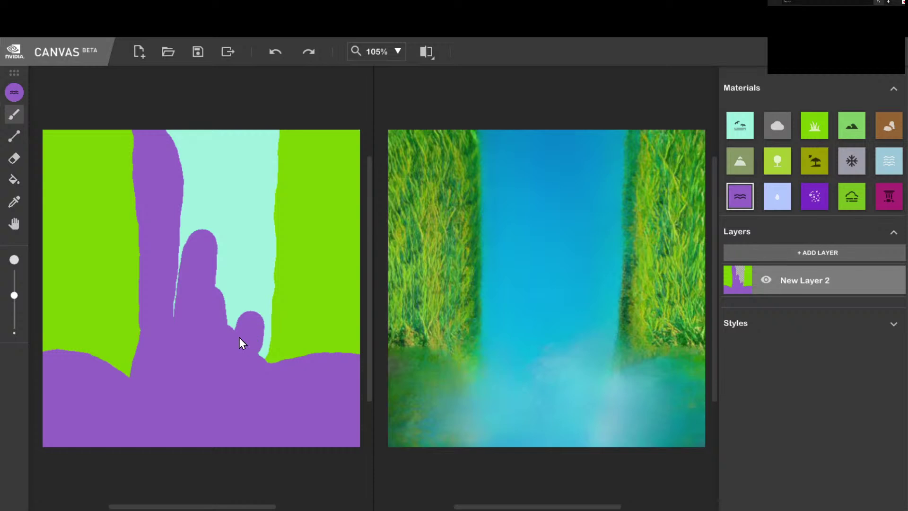
mouse_move(266, 128)
left_mouse_down()
mouse_move(260, 359)
mouse_move(255, 301)
mouse_move(252, 333)
mouse_move(249, 319)
mouse_move(235, 330)
mouse_move(229, 301)
mouse_move(250, 151)
mouse_move(233, 134)
mouse_move(197, 122)
mouse_move(156, 131)
mouse_move(197, 154)
mouse_move(234, 144)
mouse_move(182, 154)
mouse_move(226, 241)
mouse_move(197, 267)
mouse_move(187, 252)
mouse_move(178, 315)
left_mouse_up()
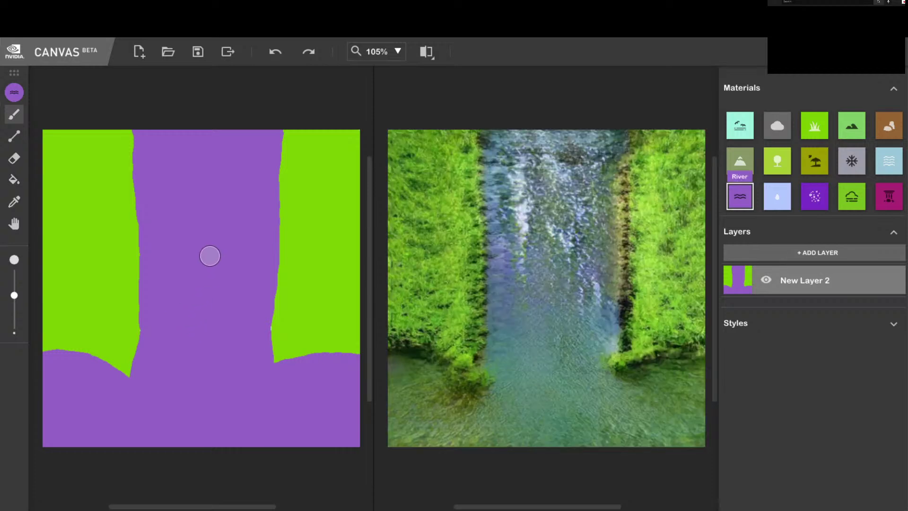
- Erase the upper end of the river with a smaller eraser, following a rounded arch and clearing the area above it
key("e")
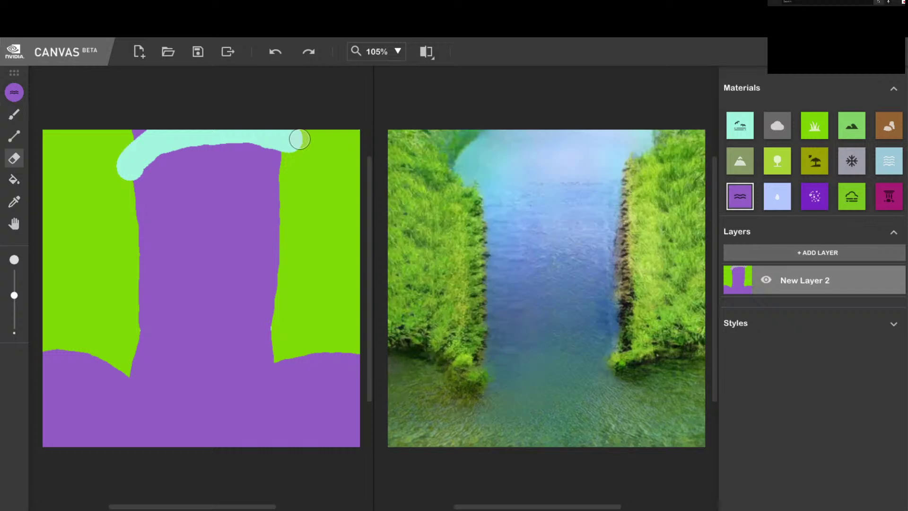
key("ctrl+z")
left_click_drag(14, 295, 17, 313)
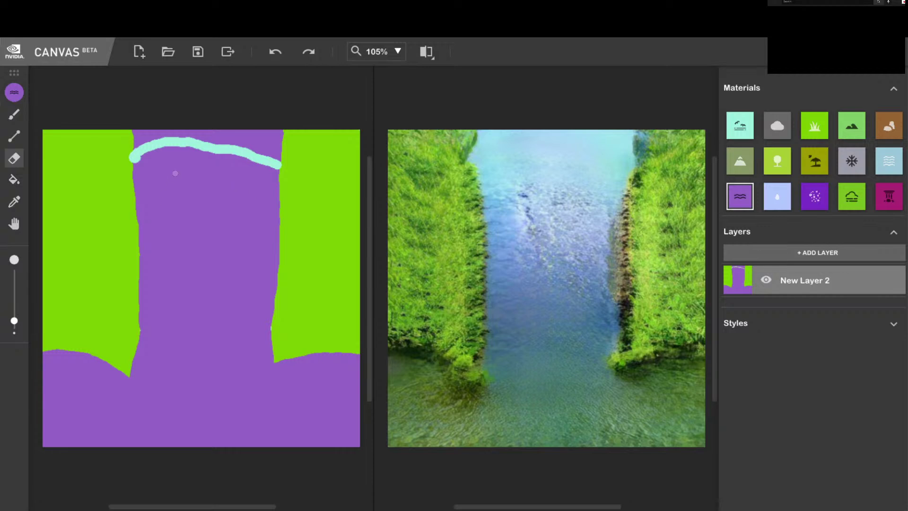
key("ctrl+z")
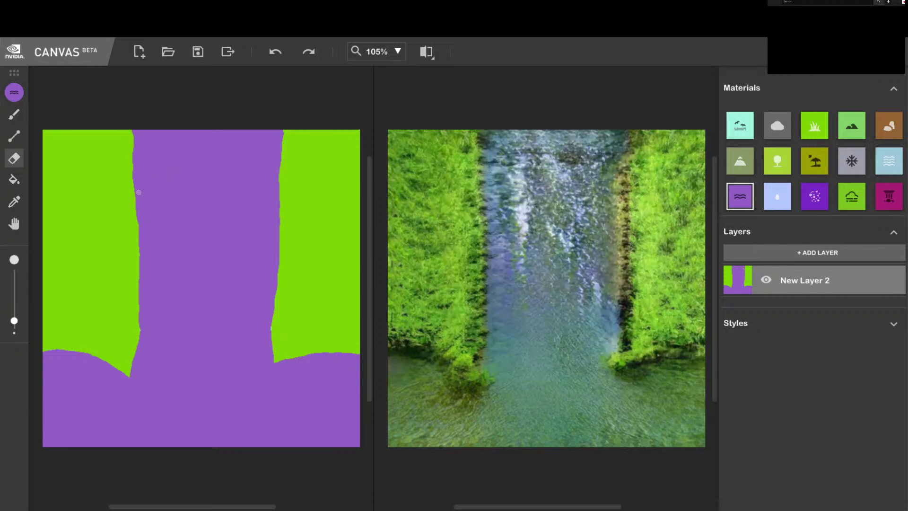
mouse_move(139, 192)
left_mouse_down()
mouse_move(158, 164)
mouse_move(205, 146)
mouse_move(234, 146)
mouse_move(297, 186)
left_mouse_up()
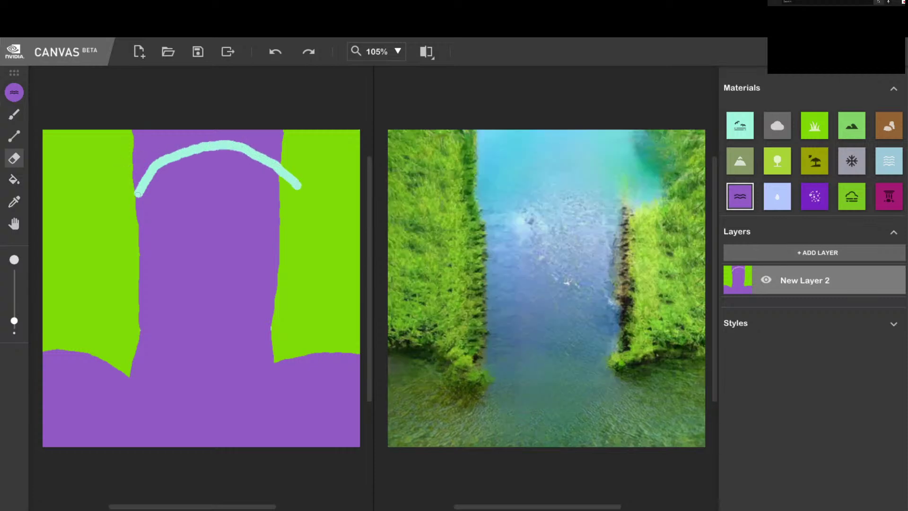
mouse_move(138, 194)
left_mouse_down()
mouse_move(134, 132)
mouse_move(229, 125)
mouse_move(279, 132)
mouse_move(277, 156)
mouse_move(262, 137)
mouse_move(276, 138)
mouse_move(265, 152)
mouse_move(253, 143)
mouse_move(262, 136)
mouse_move(249, 139)
mouse_move(268, 134)
mouse_move(250, 130)
mouse_move(140, 137)
mouse_move(183, 131)
mouse_move(138, 148)
mouse_move(147, 163)
mouse_move(151, 145)
mouse_move(244, 136)
mouse_move(166, 135)
mouse_move(156, 154)
mouse_move(238, 141)
mouse_move(185, 142)
mouse_move(157, 157)
mouse_move(166, 147)
mouse_move(136, 179)
mouse_move(145, 169)
mouse_move(132, 212)
left_mouse_up()
mouse_move(238, 145)
left_mouse_down()
mouse_move(260, 157)
mouse_move(258, 144)
mouse_move(236, 144)
mouse_move(286, 187)
mouse_move(268, 174)
mouse_move(264, 206)
left_mouse_up()
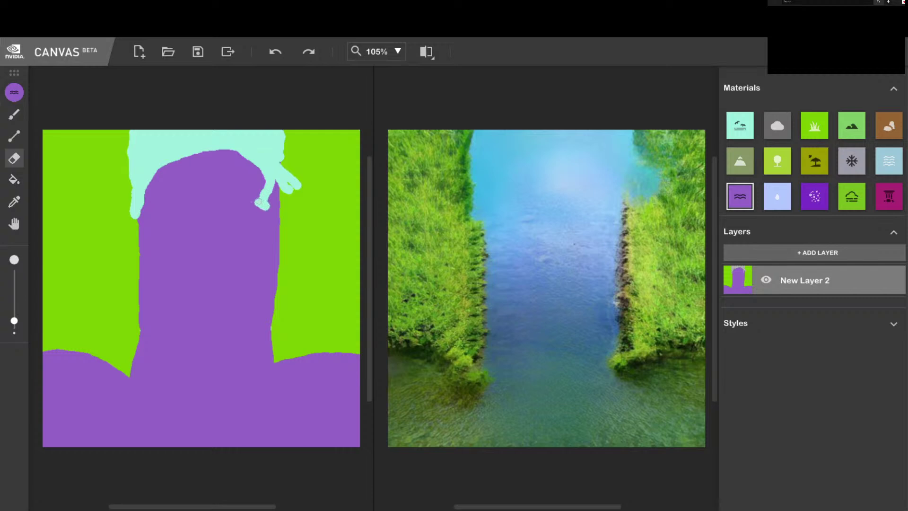
- Undo the stray eraser stroke at the arch's right shoulder and smooth the arch's crest and right side with short eraser strokes
key("ctrl+z")
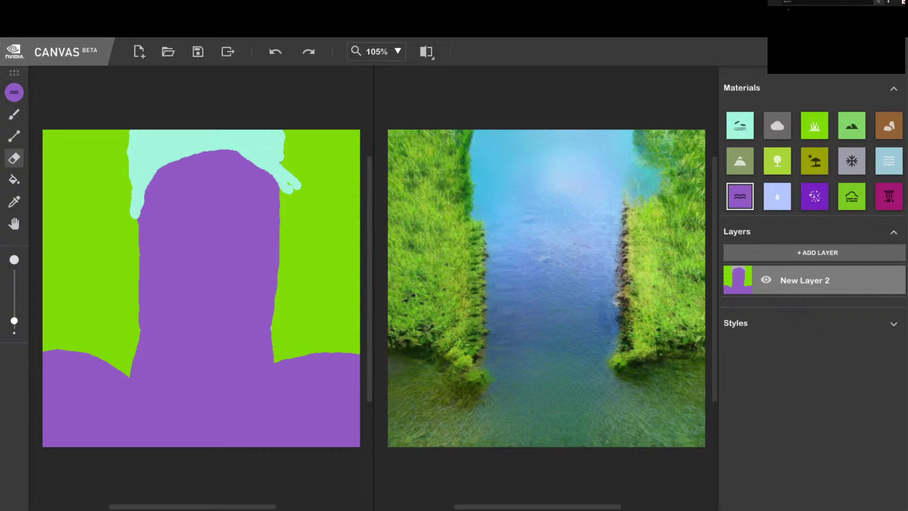
mouse_move(272, 175)
left_mouse_down()
mouse_move(287, 197)
mouse_move(262, 162)
mouse_move(281, 173)
left_mouse_up()
mouse_move(234, 150)
left_mouse_down()
mouse_move(158, 164)
mouse_move(204, 144)
mouse_move(243, 153)
left_mouse_up()
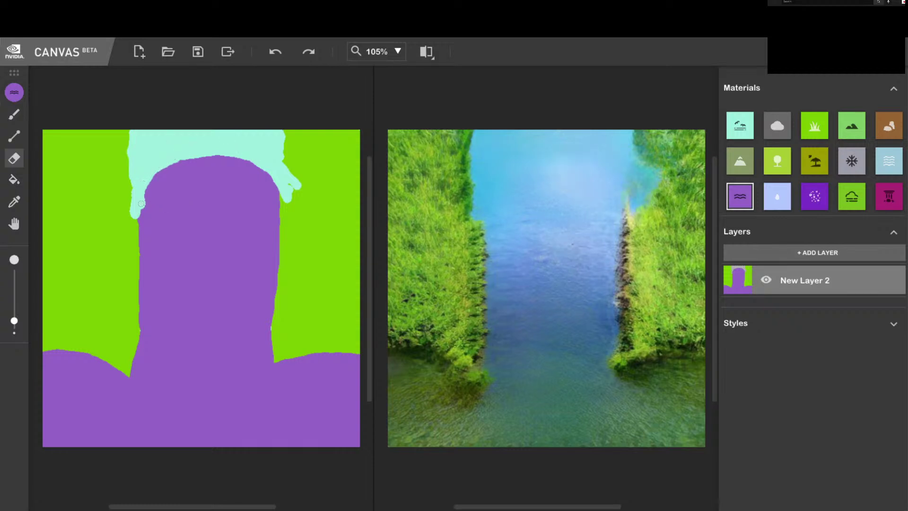
left_click_drag(140, 203, 128, 242)
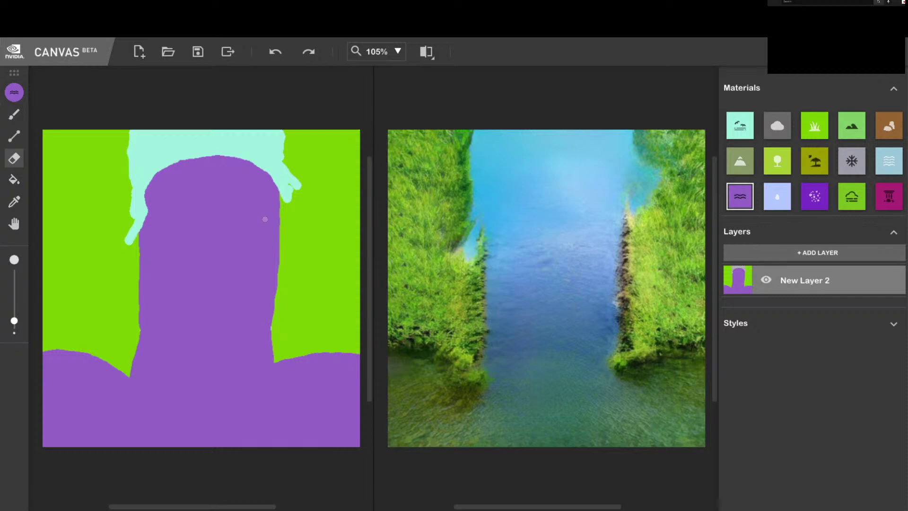
key("ctrl+z")
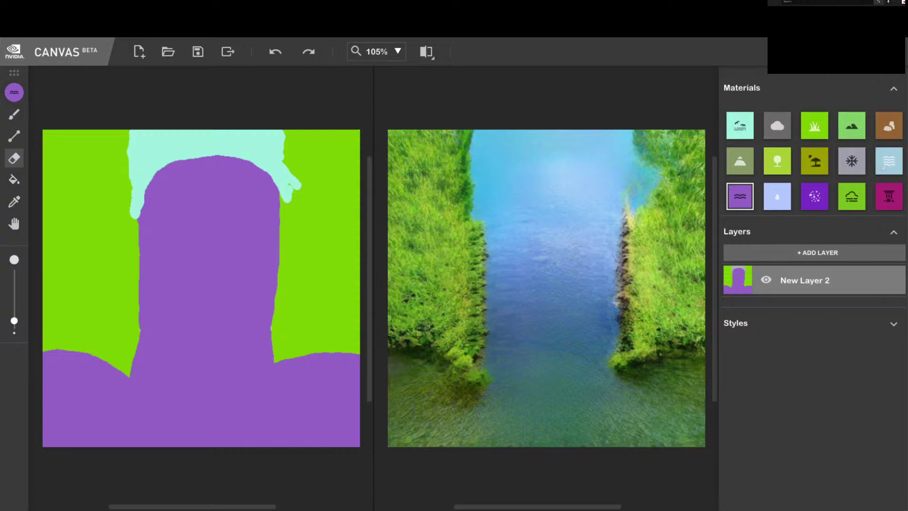
- Add a new layer and paint the cleared area around the river's arched top with the brown rock material, using a slightly bigger brush
left_click(891, 164)
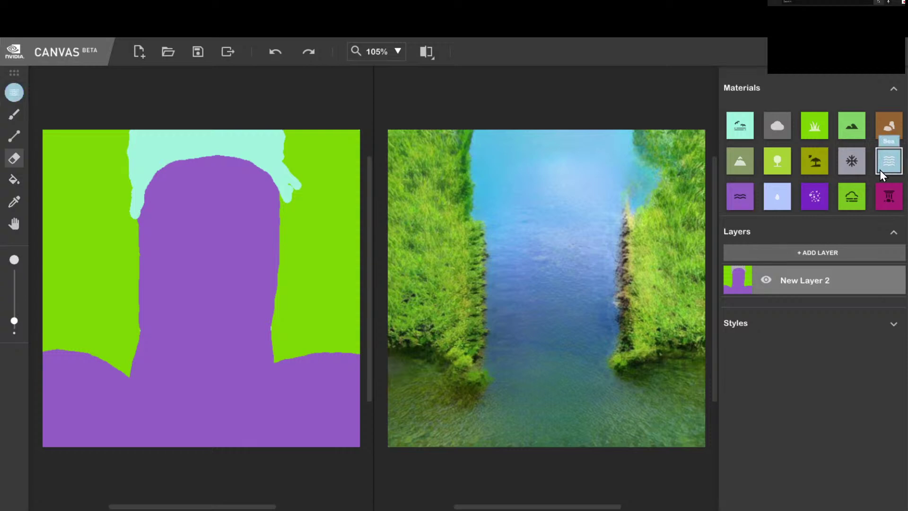
left_click(881, 134)
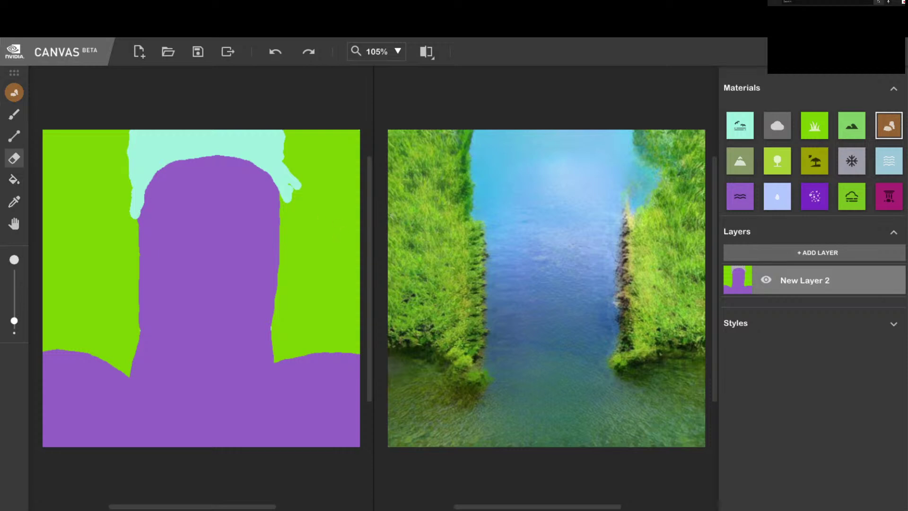
left_click(821, 252)
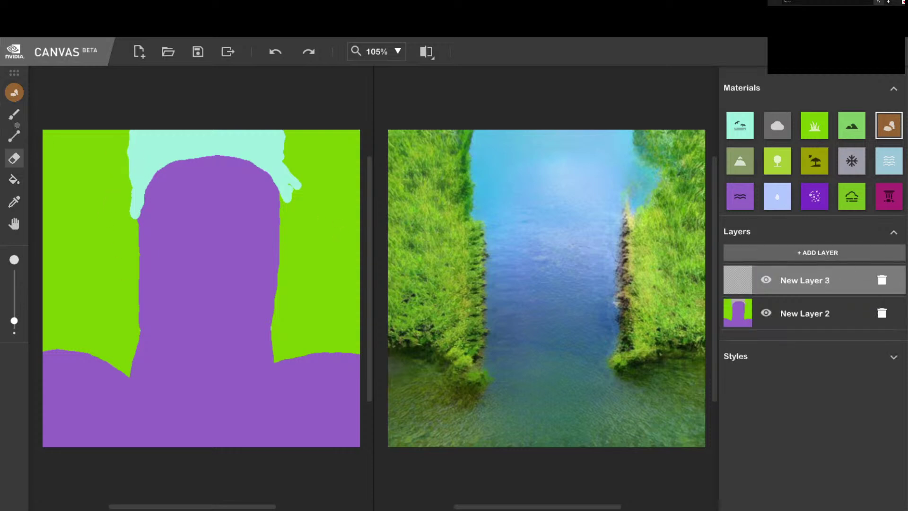
left_click(24, 115)
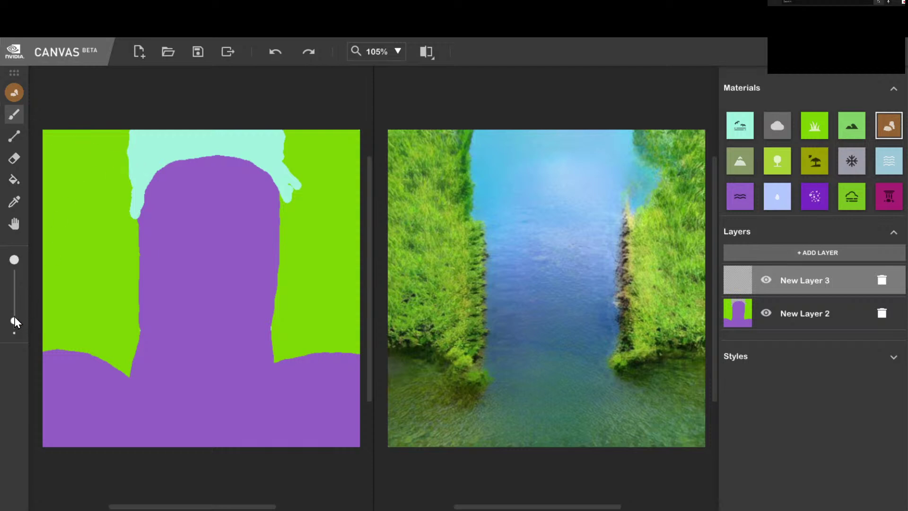
left_click_drag(15, 315, 14, 314)
mouse_move(149, 173)
left_mouse_down()
mouse_move(139, 142)
mouse_move(196, 130)
mouse_move(271, 133)
left_mouse_up()
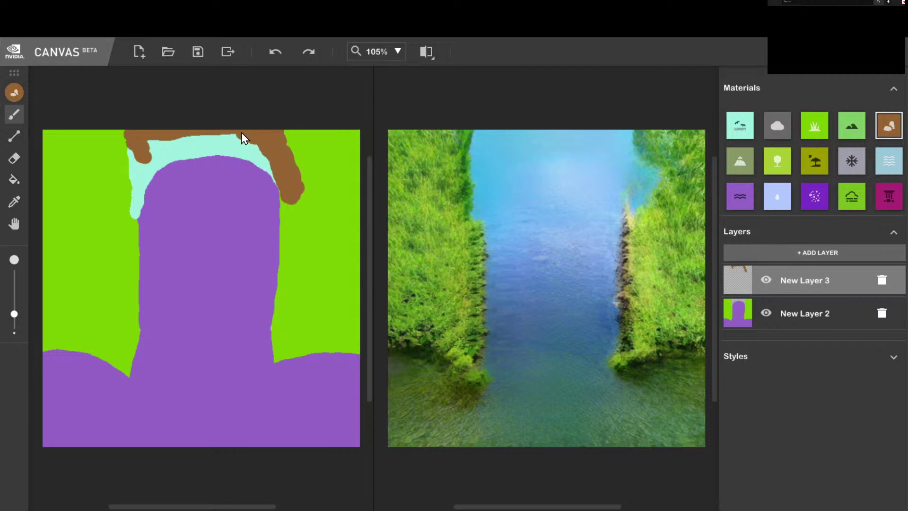
mouse_move(242, 137)
left_mouse_down()
mouse_move(139, 138)
mouse_move(135, 205)
left_mouse_up()
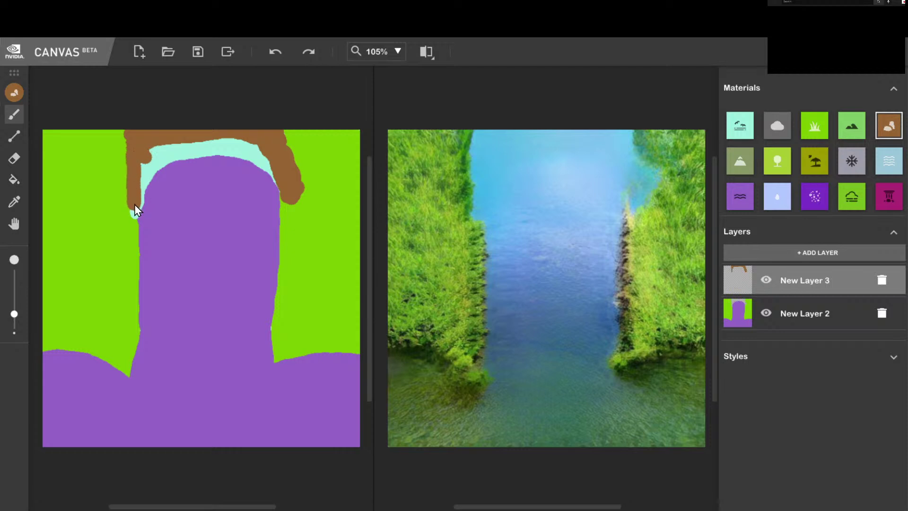
mouse_move(144, 164)
left_mouse_down()
mouse_move(156, 148)
mouse_move(198, 137)
mouse_move(259, 140)
mouse_move(281, 159)
mouse_move(219, 146)
mouse_move(175, 150)
mouse_move(141, 194)
mouse_move(167, 158)
mouse_move(262, 156)
left_mouse_up()
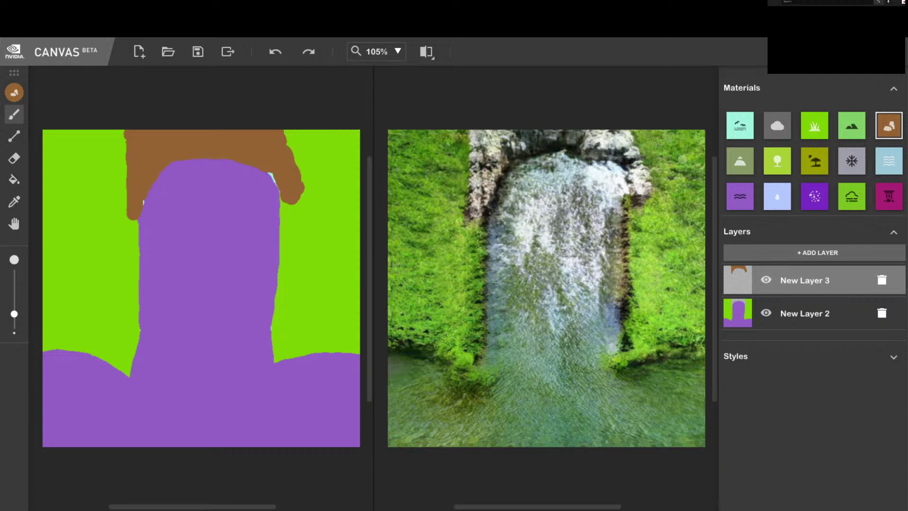
- Add another layer and paint a short horizontal patch of the sky material on the rock just above the river
left_click(736, 129)
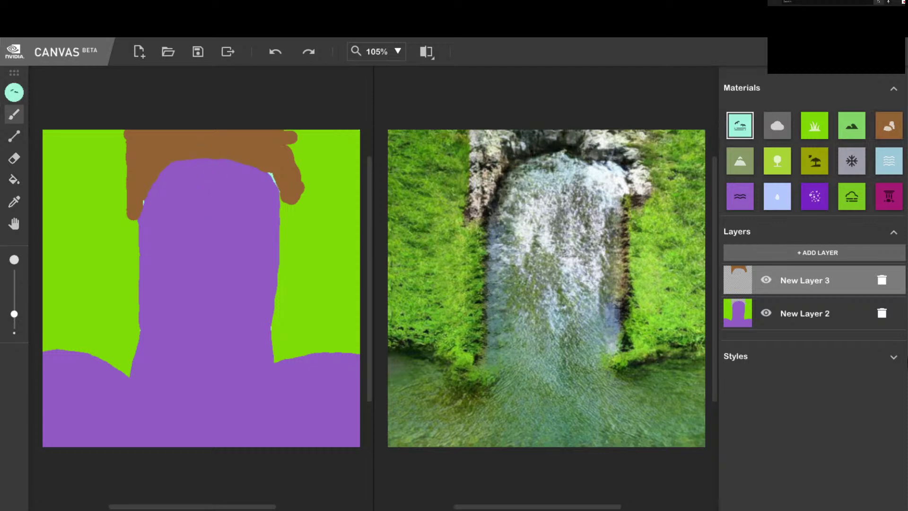
left_click(783, 253)
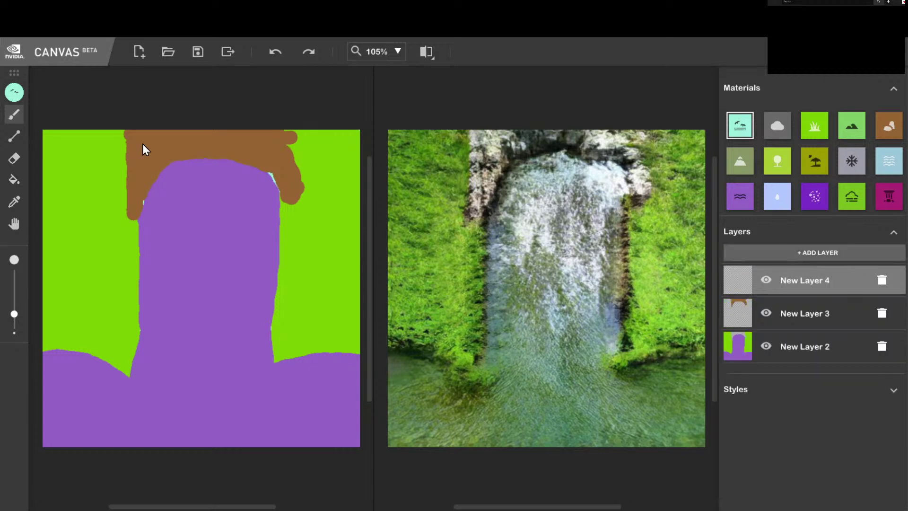
left_click_drag(203, 150, 222, 145)
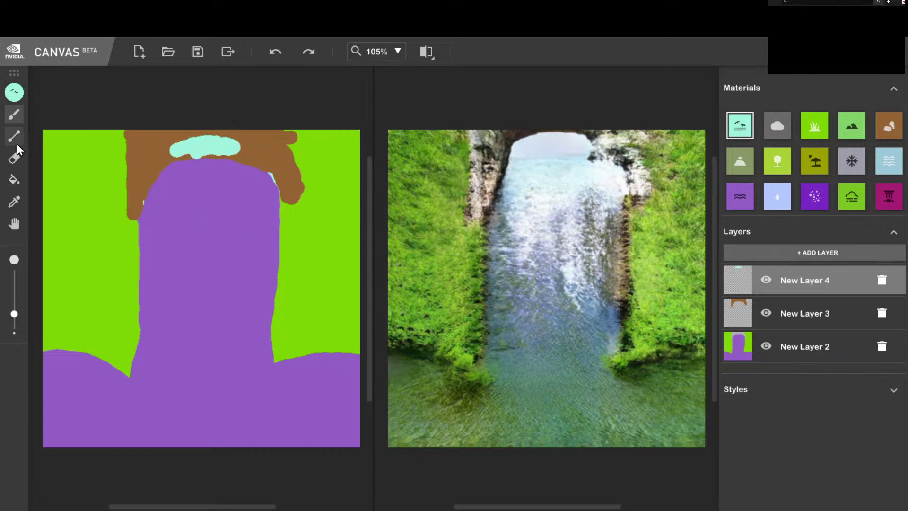
- Erase the whole sky patch from New Layer 4
left_click(809, 311)
left_click(804, 280)
left_click(13, 157)
mouse_move(181, 148)
left_mouse_down()
mouse_move(167, 140)
mouse_move(257, 138)
left_mouse_up()
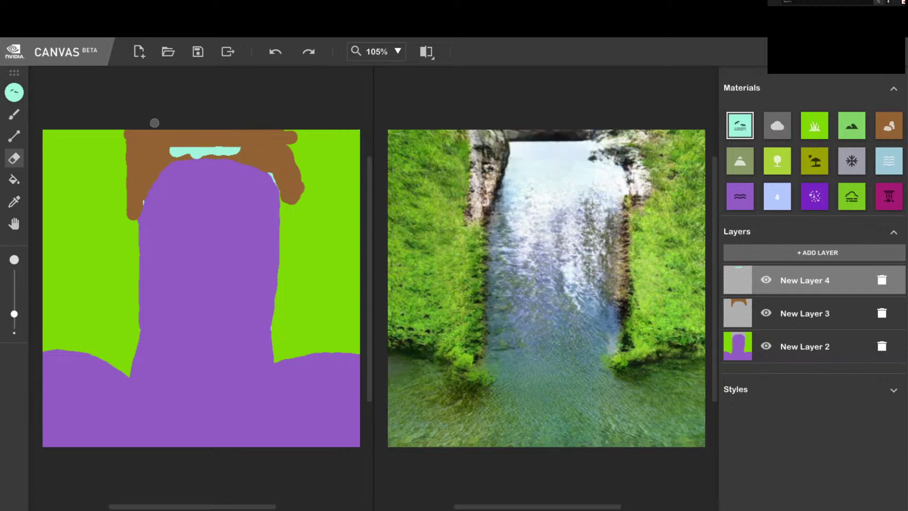
left_click_drag(162, 154, 246, 151)
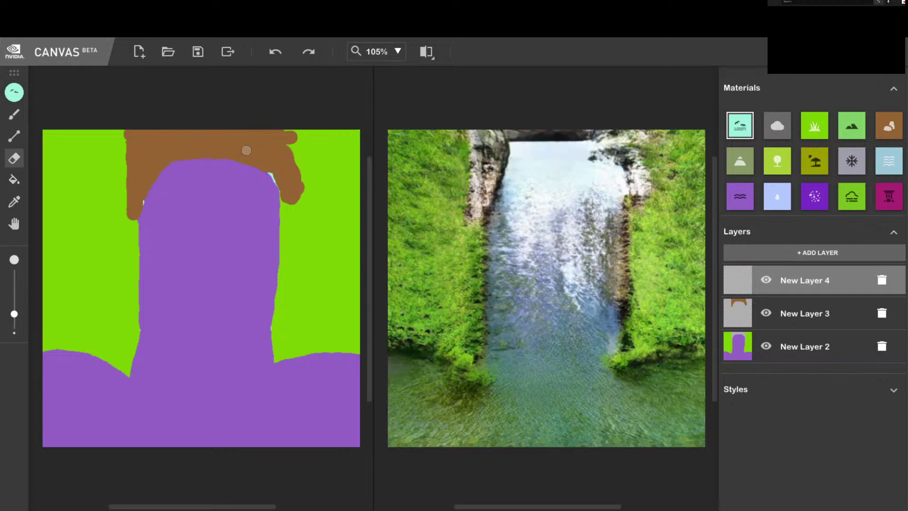
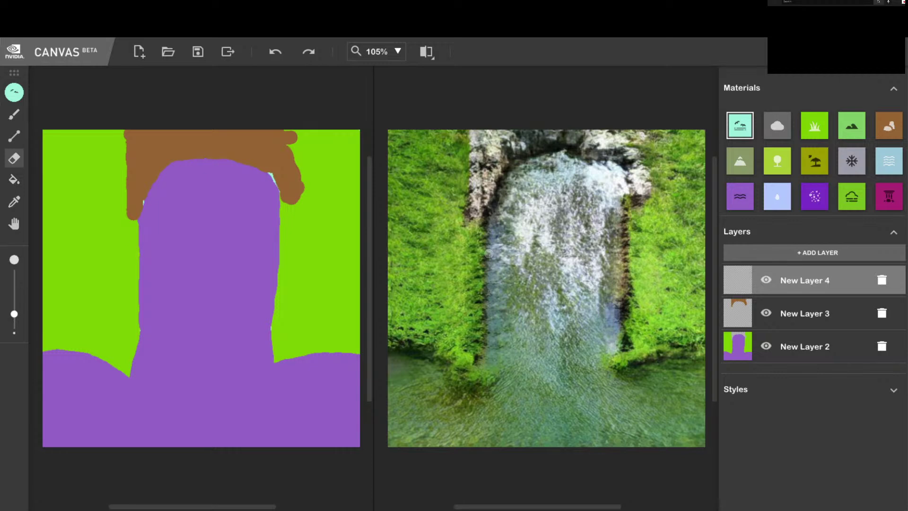
- Fill the purple river shape on New Layer 2 with the brown rock material
double_click(811, 351)
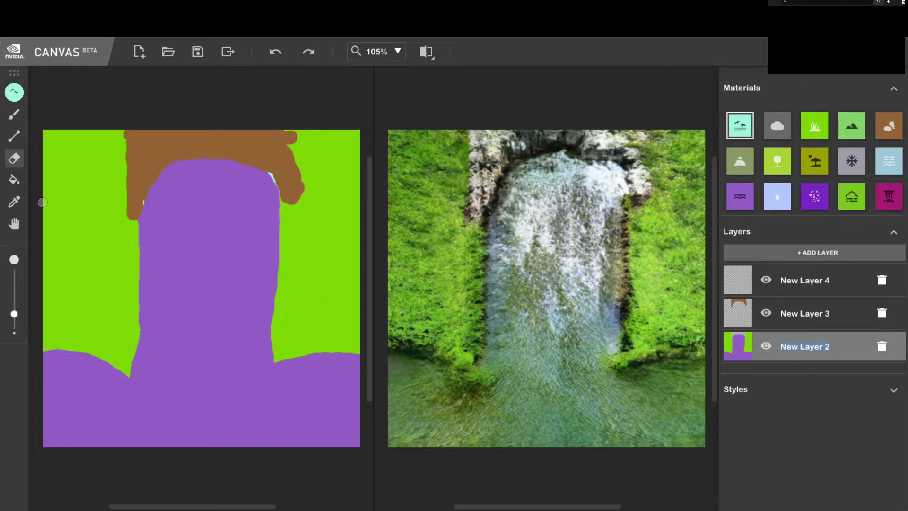
left_click(15, 180)
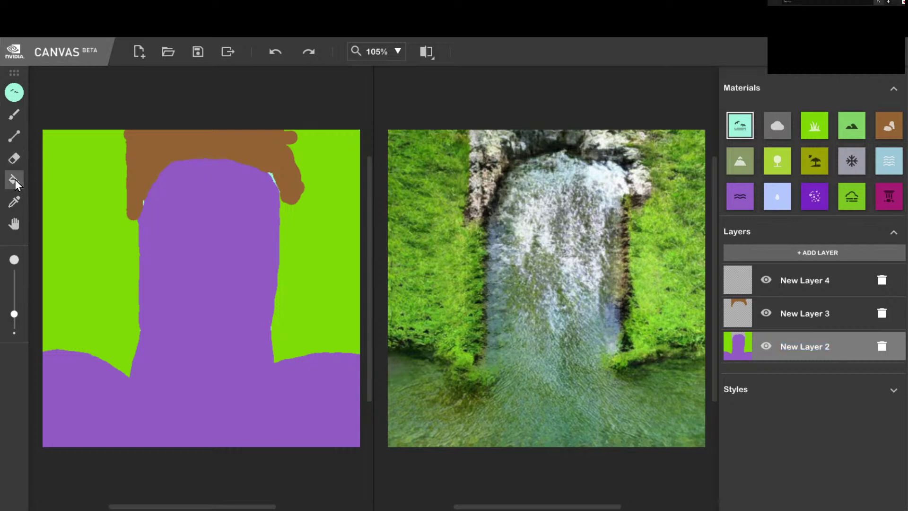
left_click(889, 126)
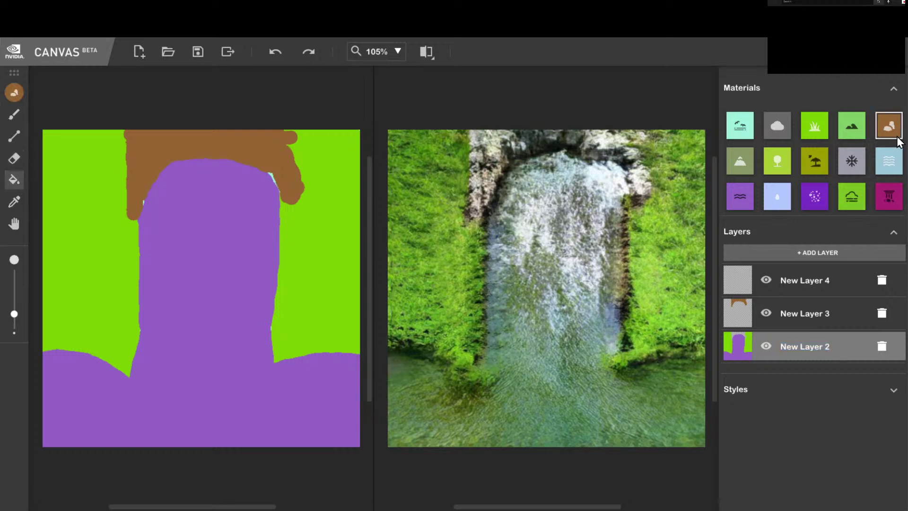
left_click(200, 392)
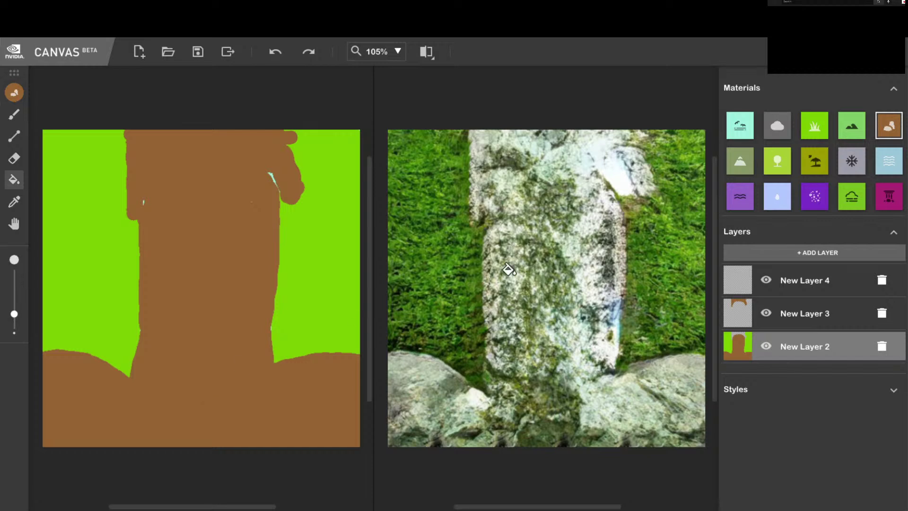
- Fill both green grass areas beside the central rock with the River material
left_click(736, 199)
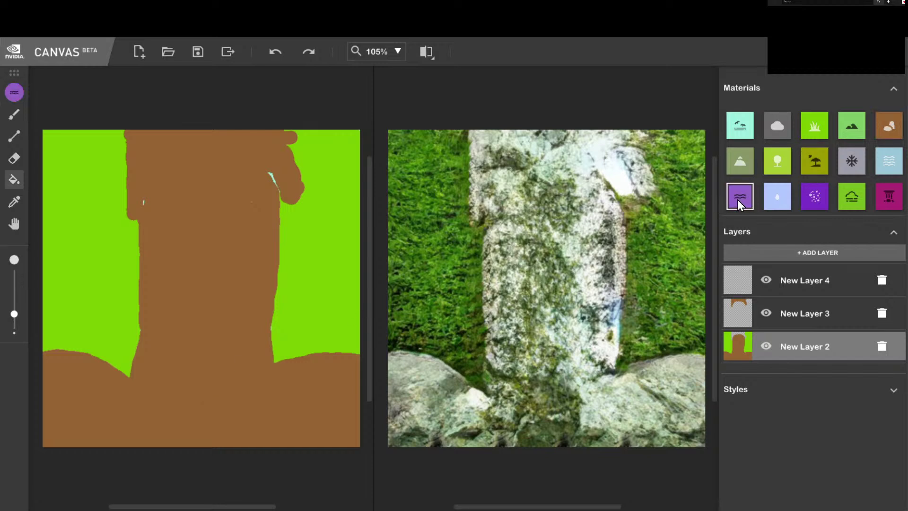
left_click(72, 228)
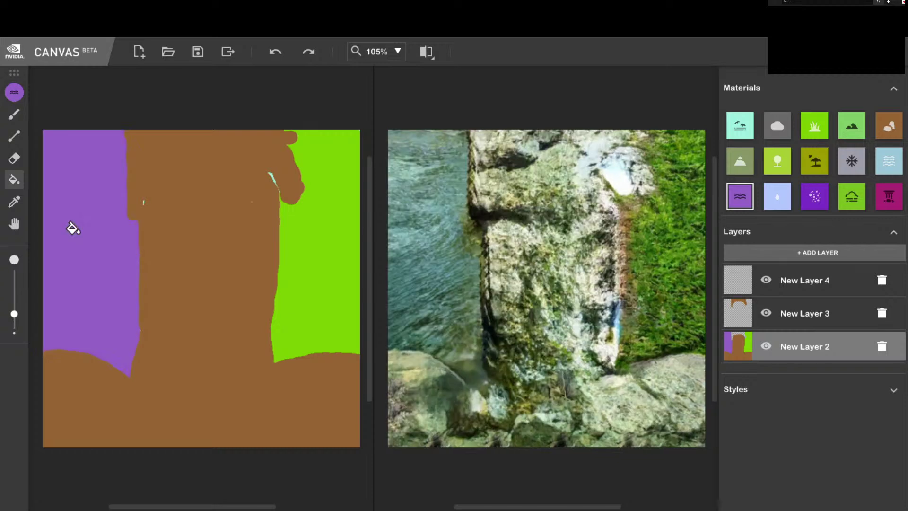
left_click(334, 218)
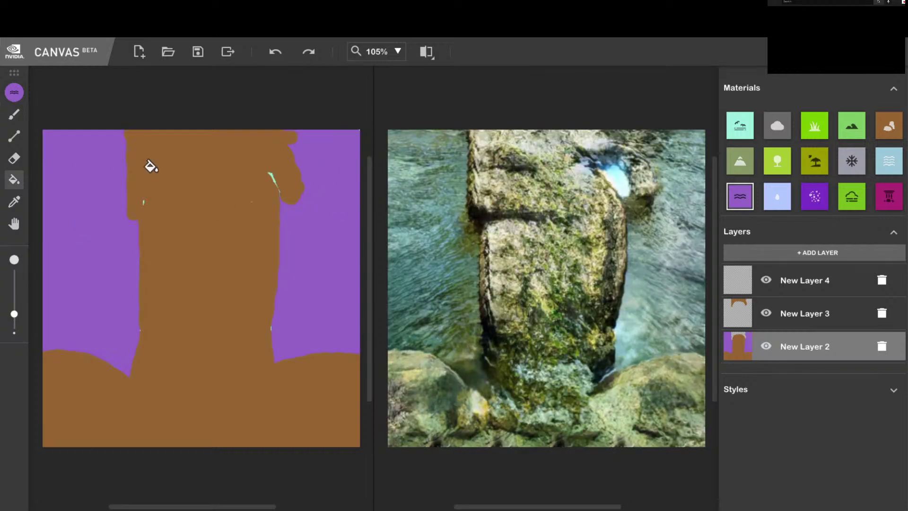
- Hide New Layer 3 and brush rock material onto New Layer 2 to raise the mounds on both sides of the central rock
left_click(14, 120)
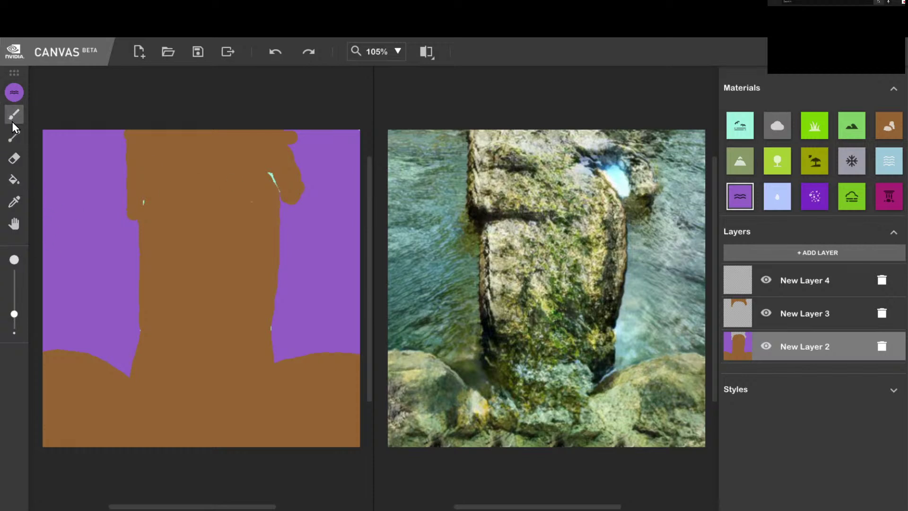
left_click(889, 133)
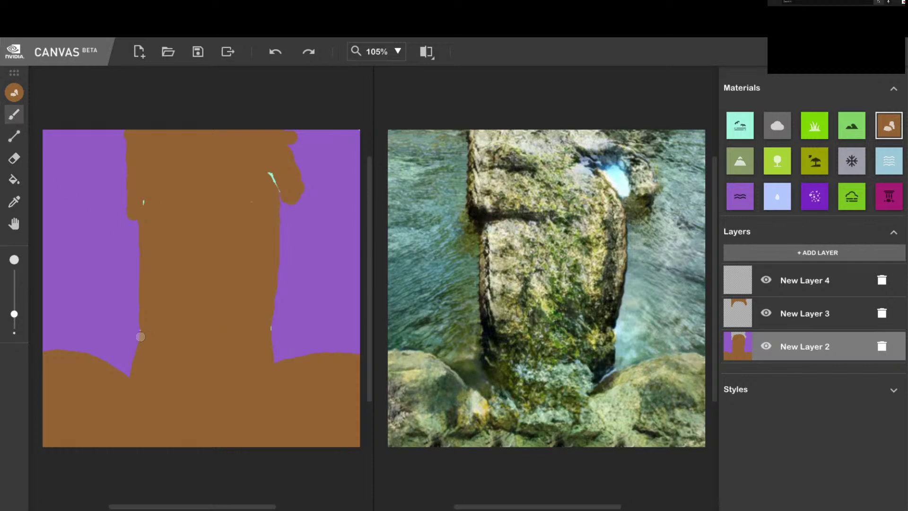
left_click(763, 313)
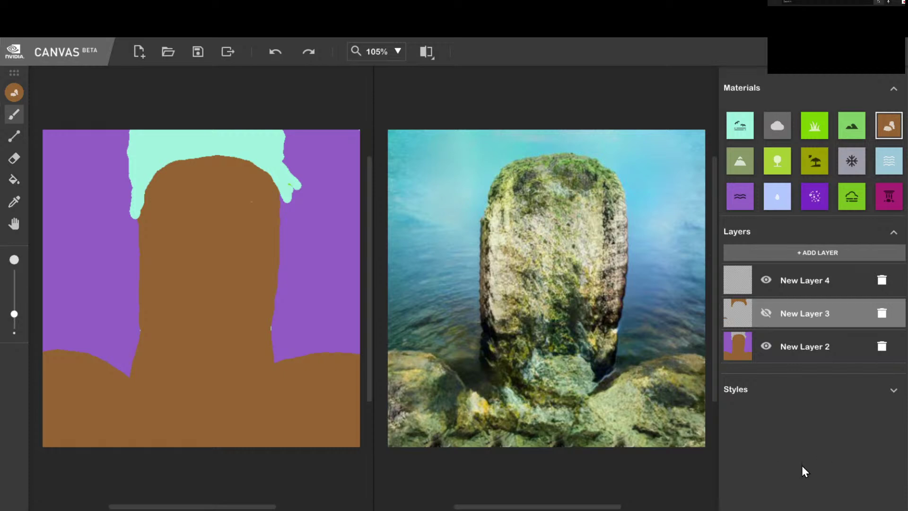
left_click(788, 359)
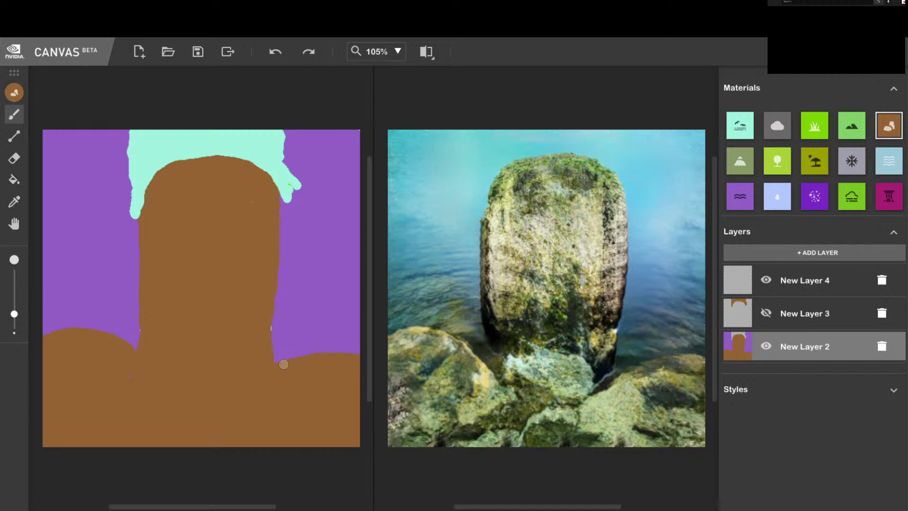
mouse_move(277, 362)
left_mouse_down()
mouse_move(319, 342)
mouse_move(358, 350)
mouse_move(302, 339)
mouse_move(278, 356)
mouse_move(294, 343)
mouse_move(334, 349)
mouse_move(294, 356)
mouse_move(304, 349)
mouse_move(269, 341)
mouse_move(265, 316)
mouse_move(264, 355)
left_mouse_up()
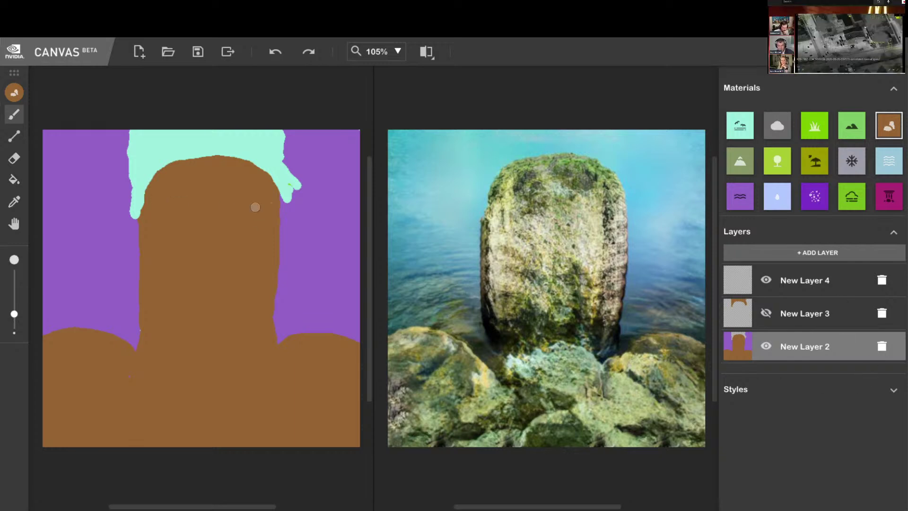
- Add a new layer and dab scattered Grass spots over the rock mound left of the central rock
left_click(832, 254)
left_click(806, 124)
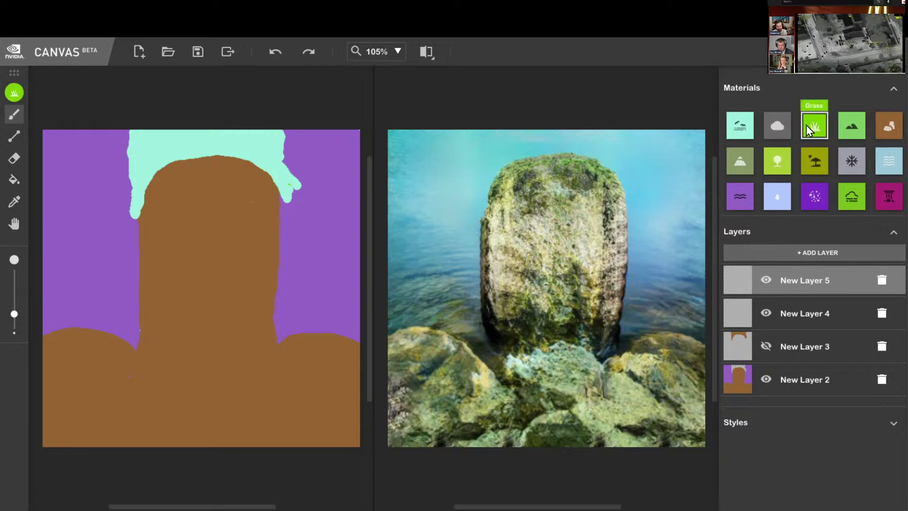
left_click(62, 349)
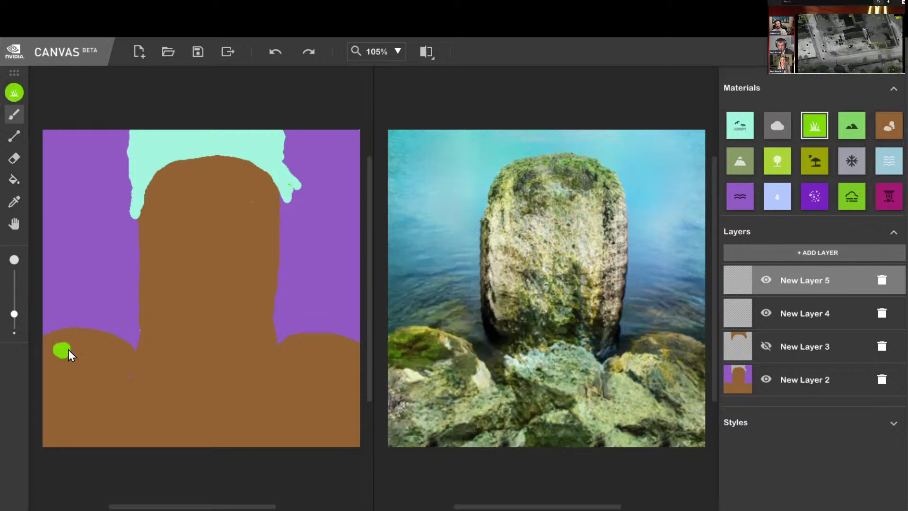
left_click(96, 350)
left_click(80, 399)
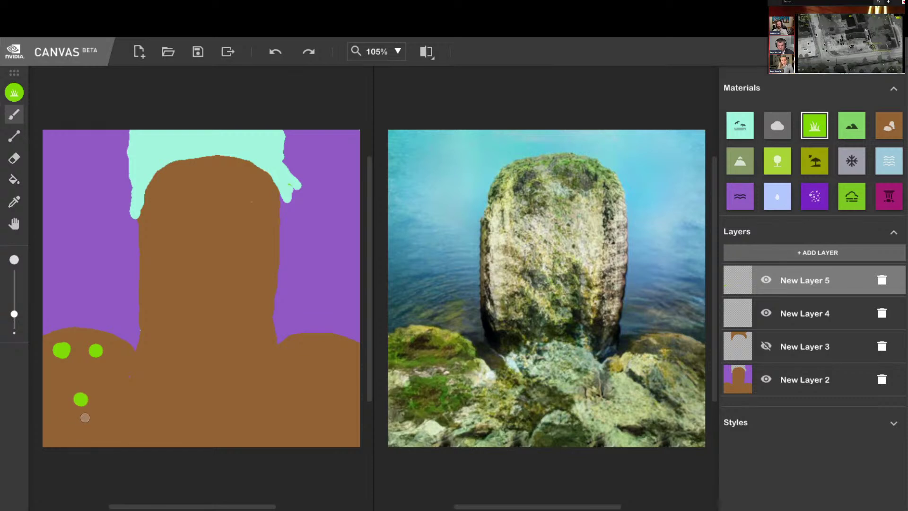
left_click(69, 423)
left_click(46, 387)
left_click(65, 382)
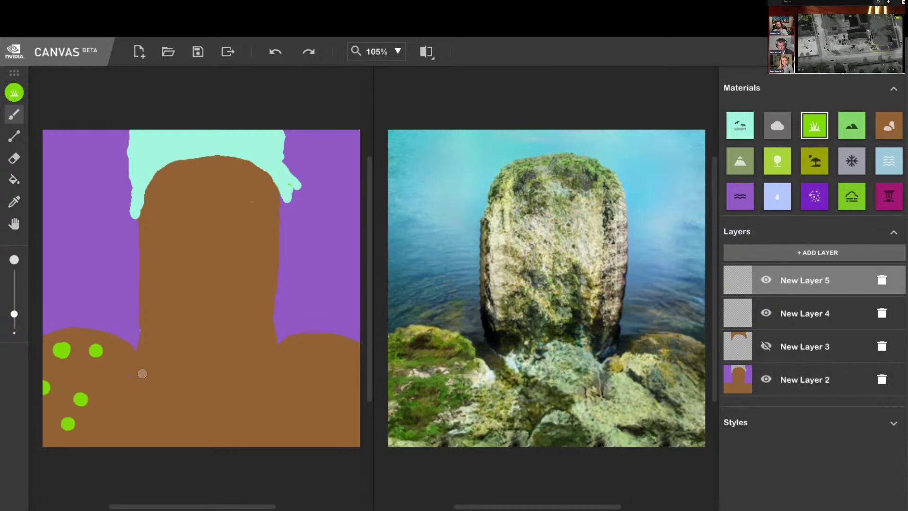
- Scatter more grass spots across the middle and right side of the foreground rock
left_click(148, 393)
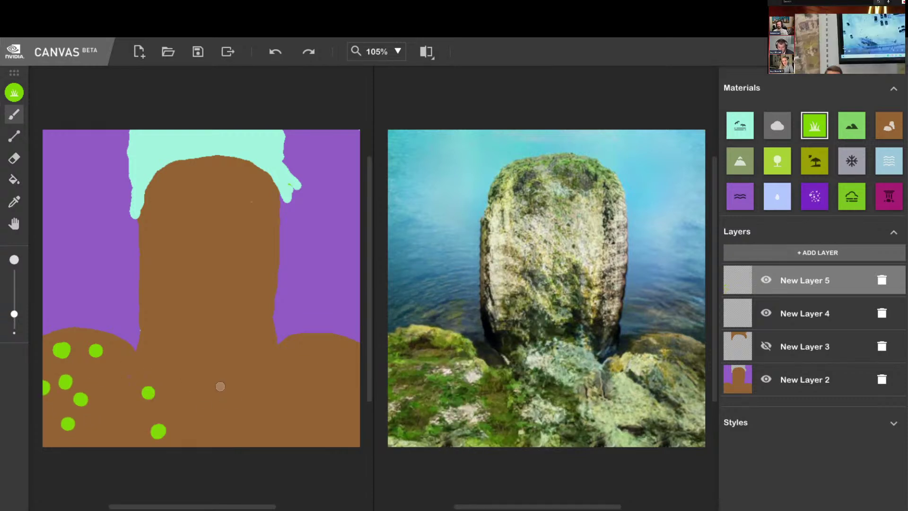
left_click(219, 385)
left_click(193, 415)
left_click(232, 426)
left_click(285, 430)
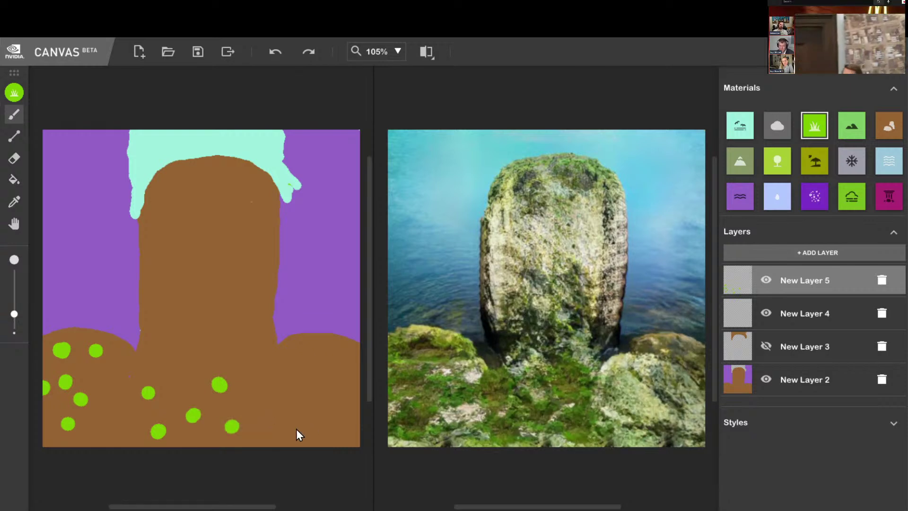
left_click(341, 431)
left_click(346, 391)
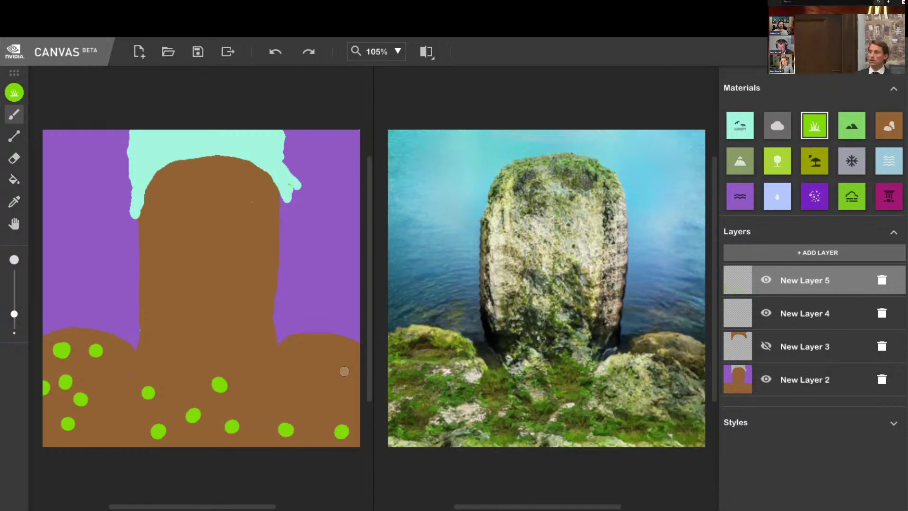
left_click(313, 388)
left_click(277, 398)
left_click(321, 411)
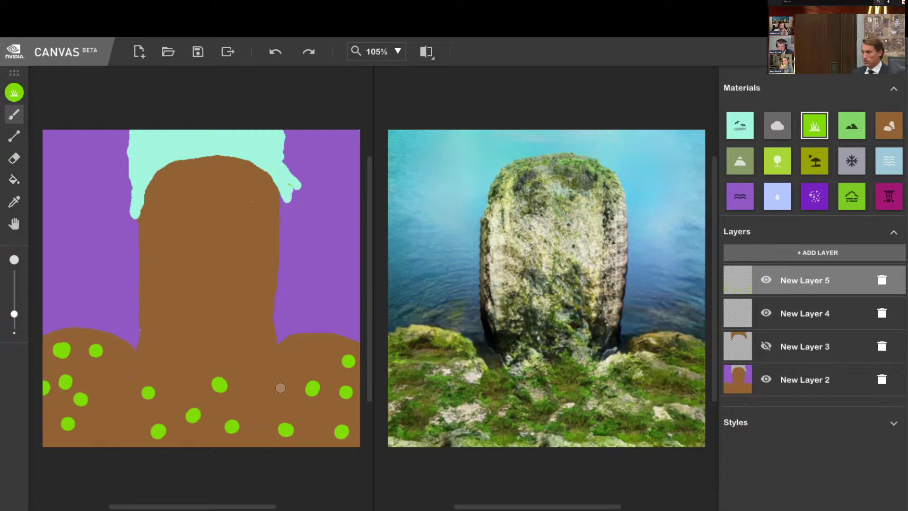
left_click(349, 361)
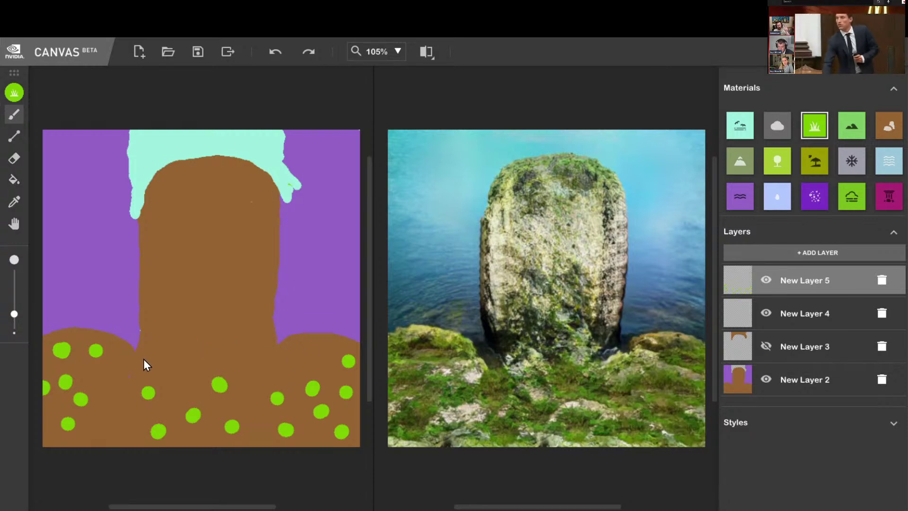
- Try a few grass spots on the tall central rock and undo them
left_click(162, 273)
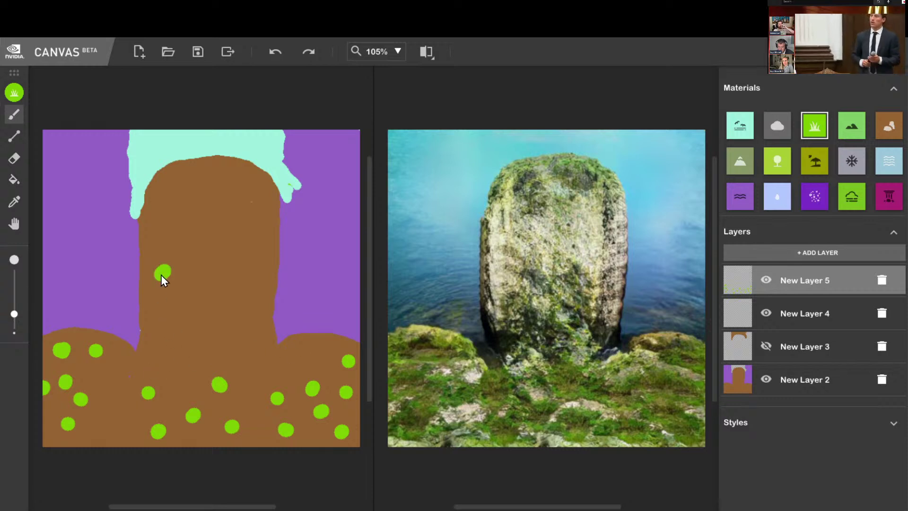
left_click(264, 255)
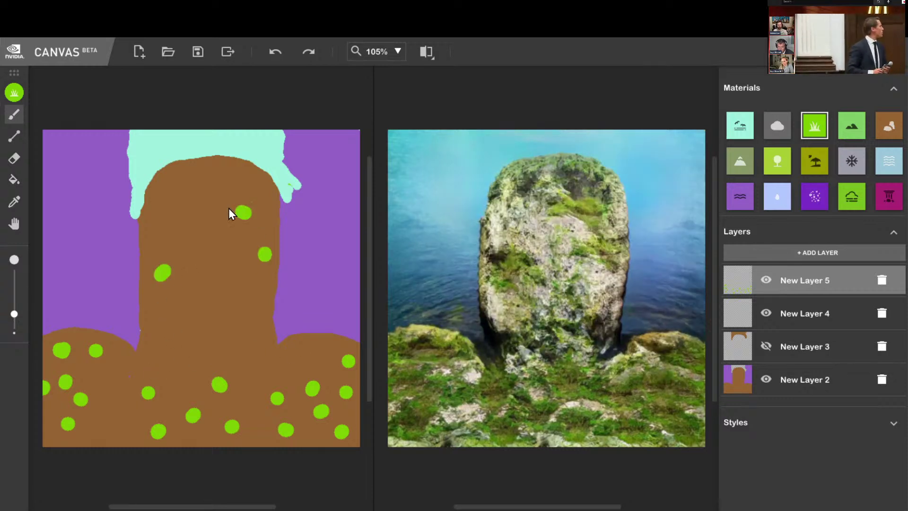
key("ctrl+z")
key("ctrl+z")
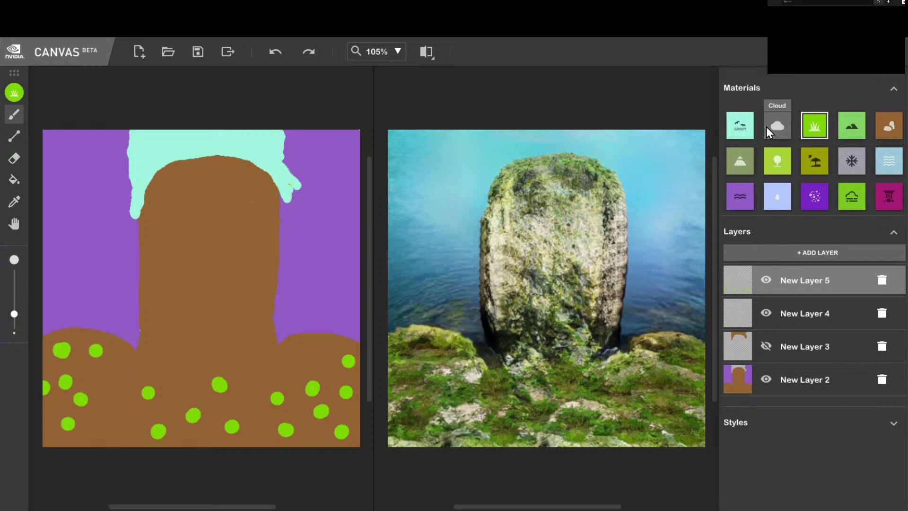
- Try two curved vertical strokes of sky material on the central rock with a smaller brush, and undo both
left_click(740, 134)
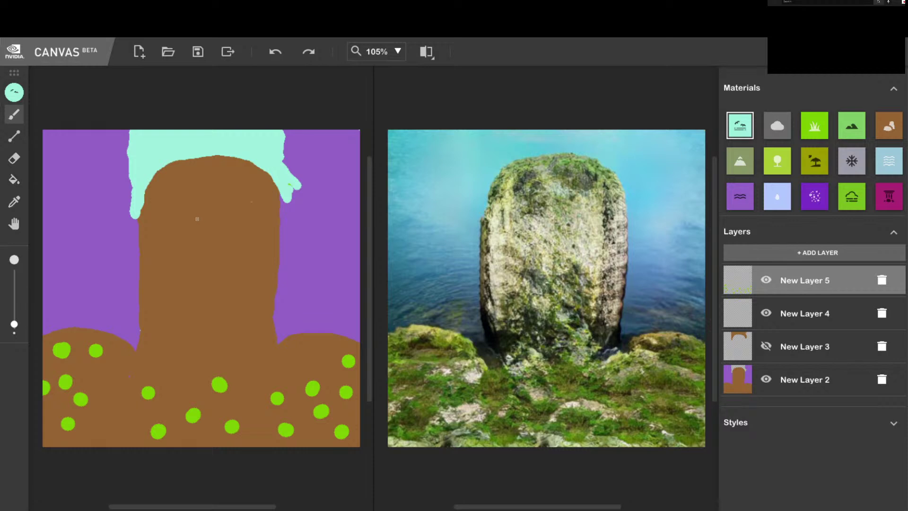
left_click_drag(198, 219, 196, 306)
mouse_move(233, 222)
left_mouse_down()
mouse_move(255, 268)
mouse_move(249, 312)
left_mouse_up()
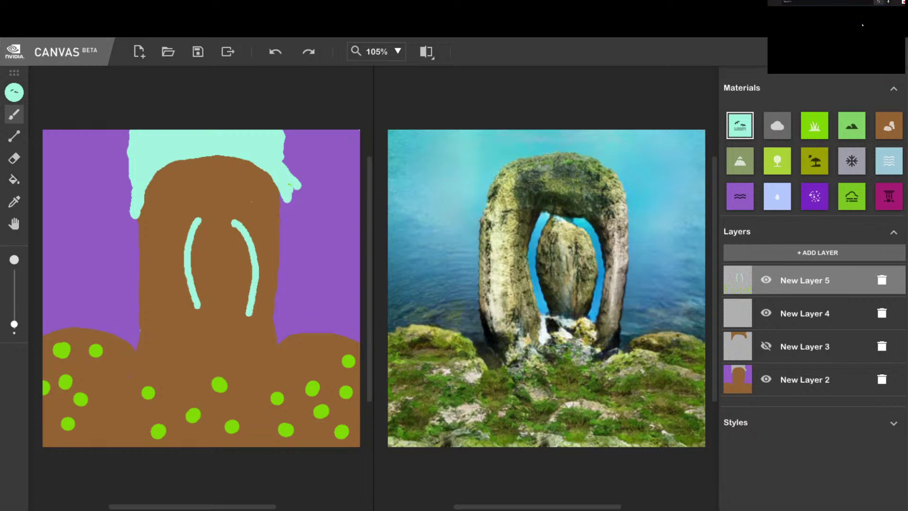
key("ctrl+z")
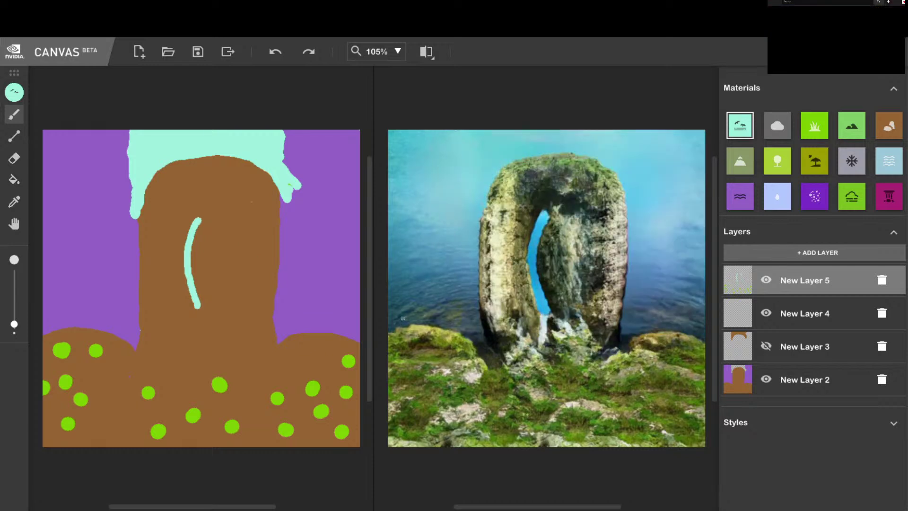
key("ctrl+z")
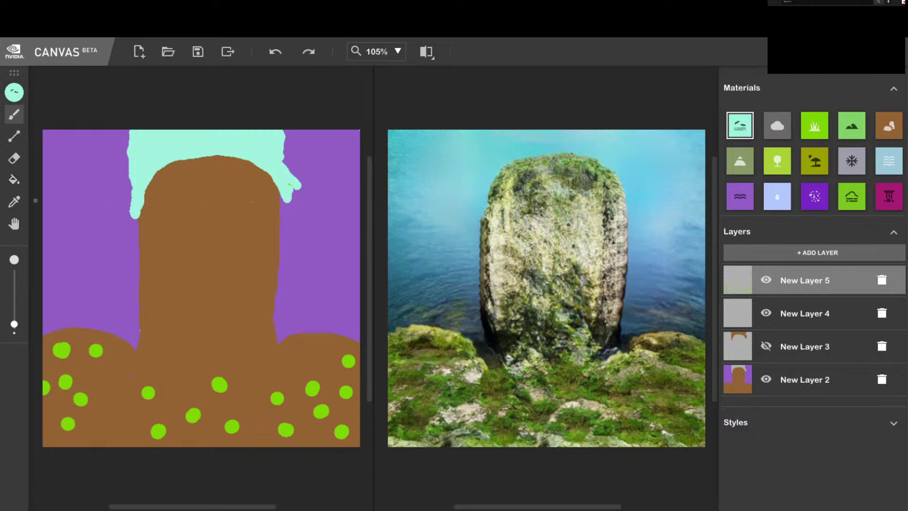
- Paint a single small dot of sky material in the upper middle of the central rock, using a slightly bigger brush
left_click(15, 158)
left_click(14, 114)
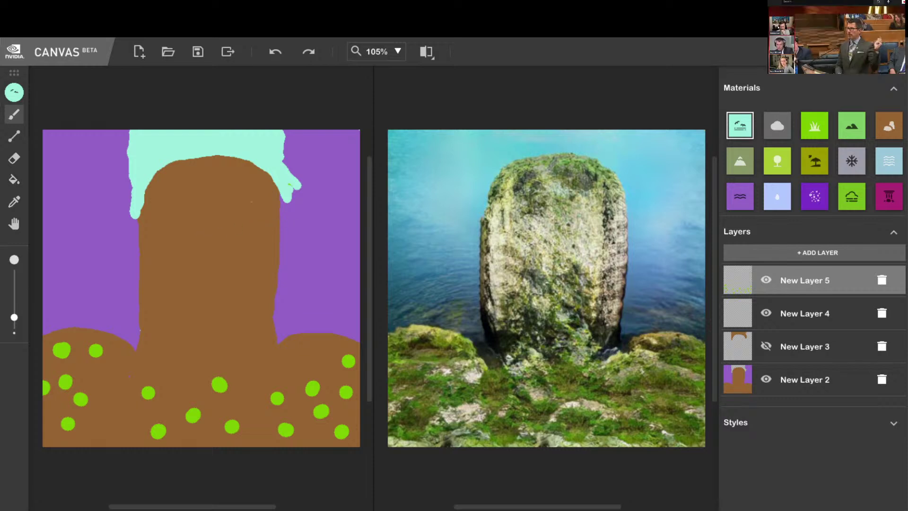
left_click(210, 231)
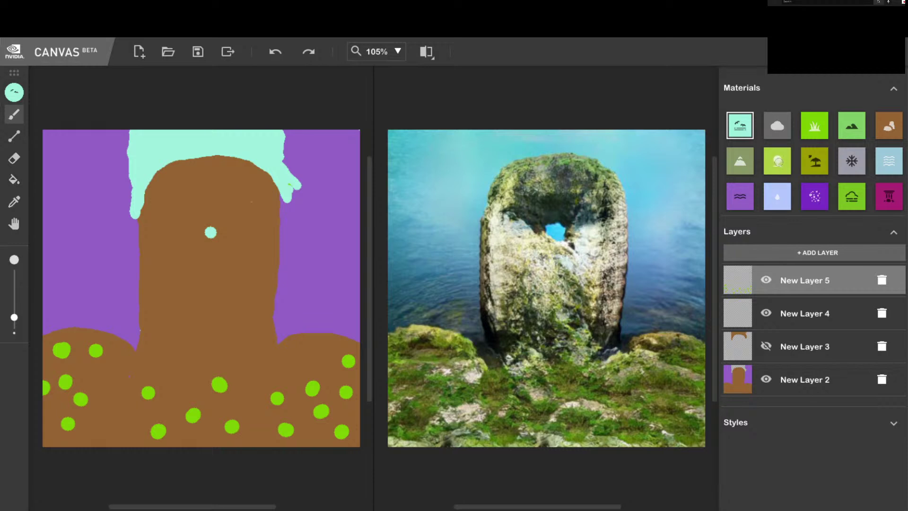
- Try a horizontal grass band and a small waterfall dot above the sky dot, and undo them together with the sky dot
left_click(809, 132)
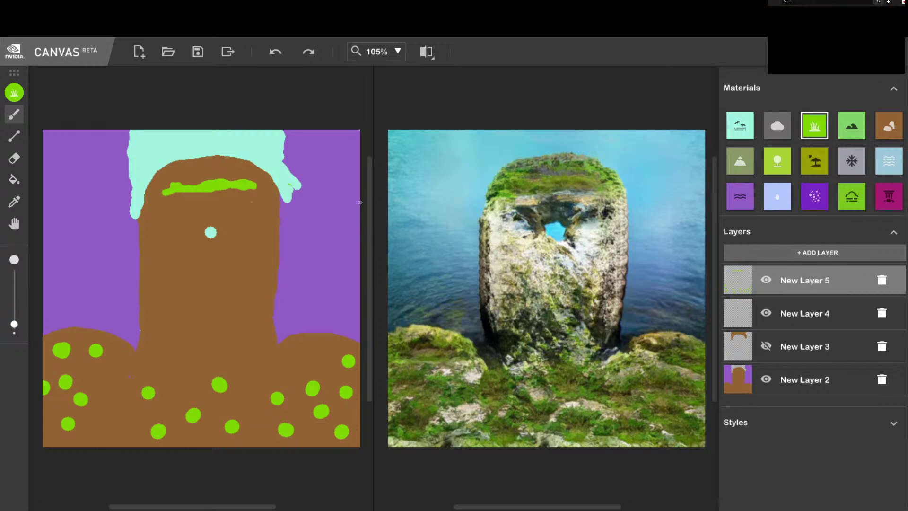
key("ctrl+z")
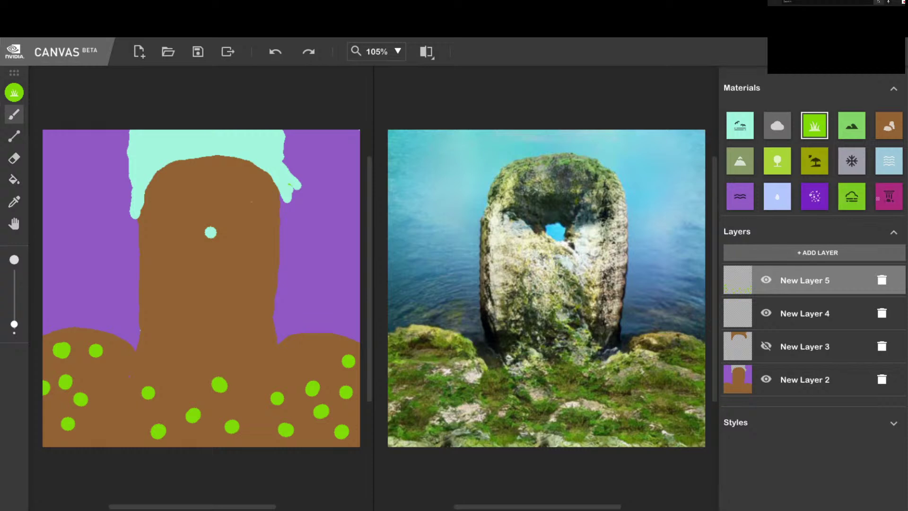
left_click(889, 196)
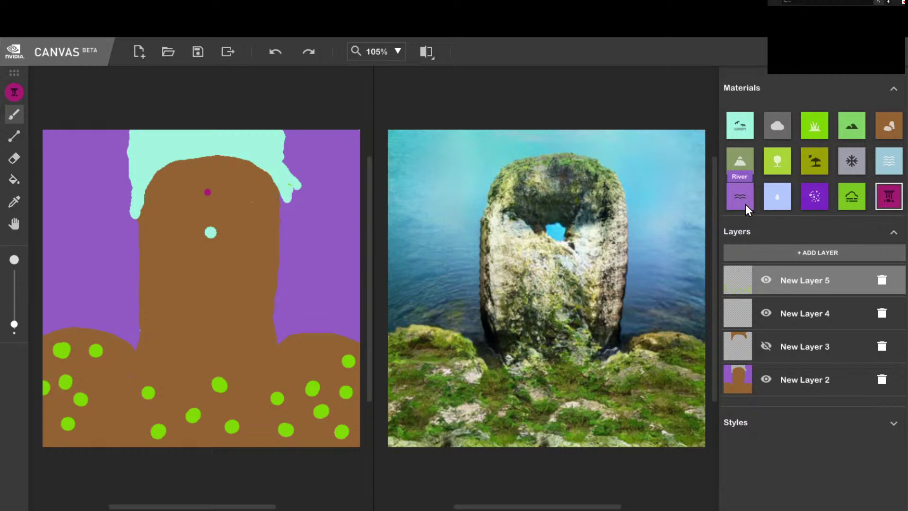
key("ctrl+z")
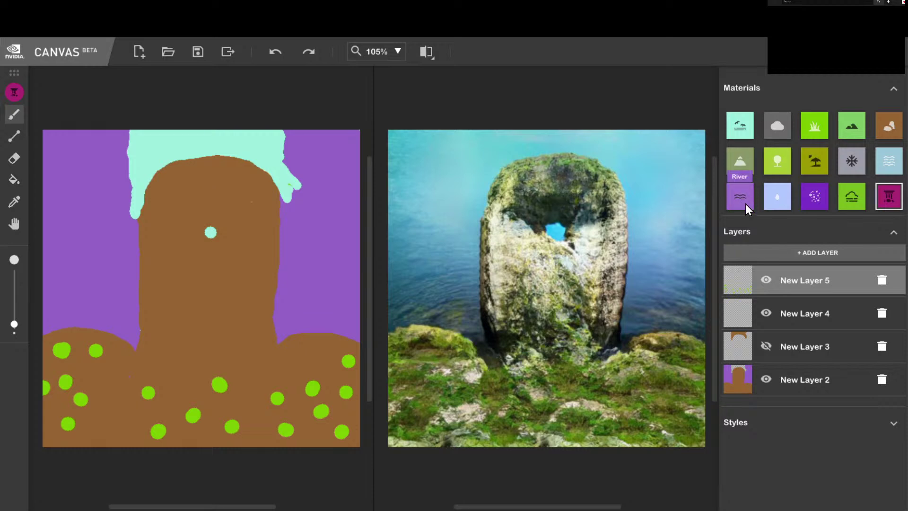
key("ctrl+z")
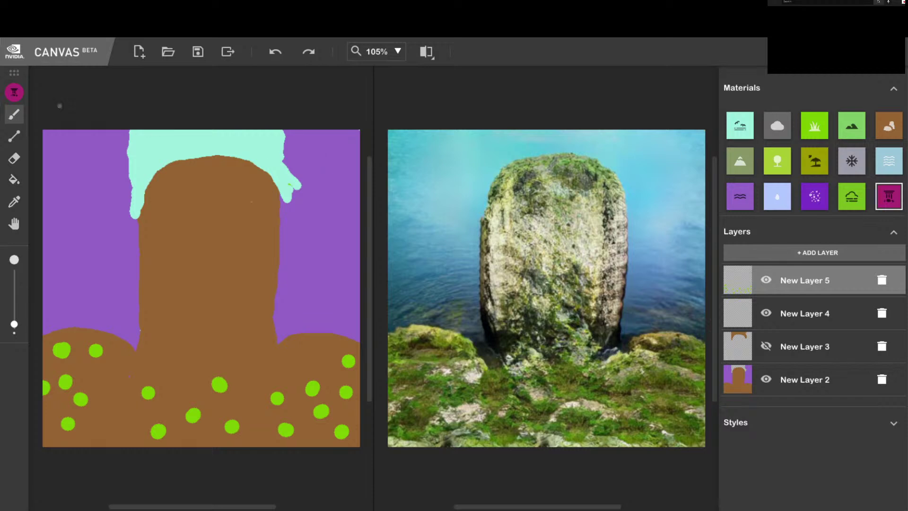
- Erase the upper river area left of the central rock on New Layer 2 with a larger eraser to extend the sky down
left_click(14, 157)
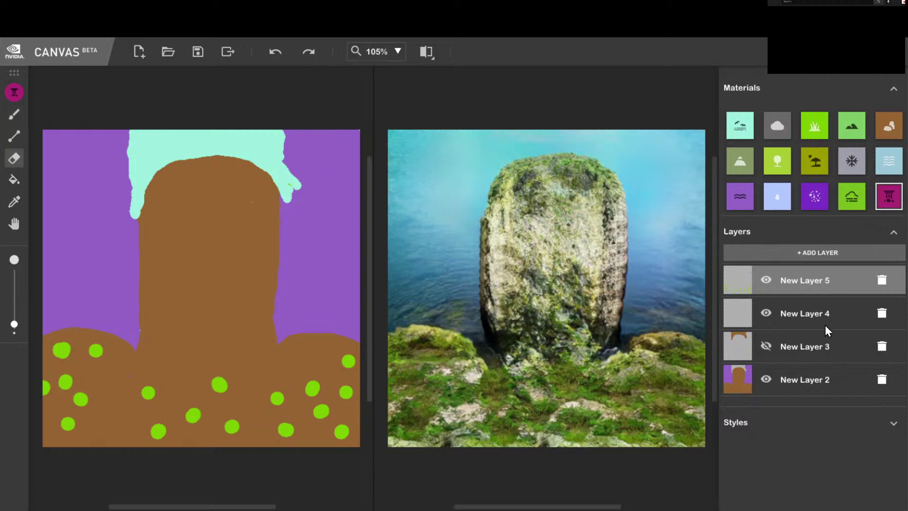
left_click(800, 381)
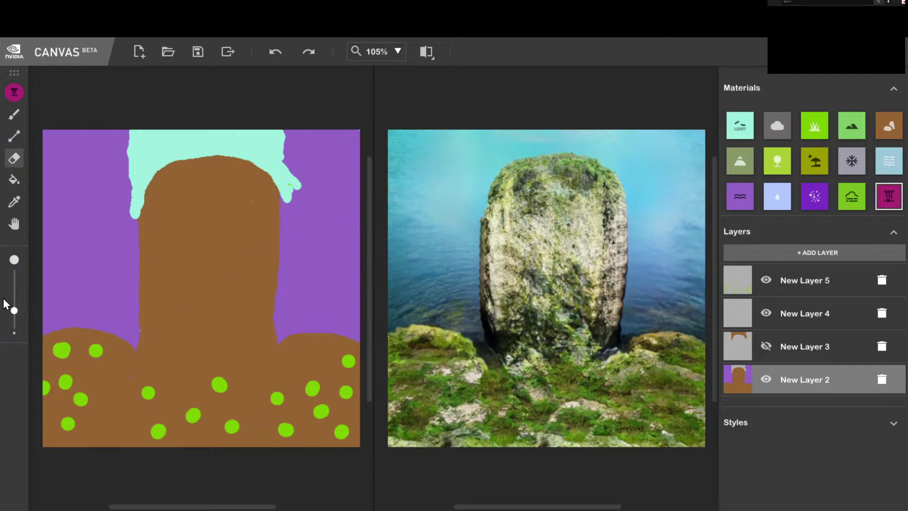
mouse_move(133, 142)
left_mouse_down()
mouse_move(84, 161)
mouse_move(99, 166)
mouse_move(81, 145)
mouse_move(91, 126)
mouse_move(91, 141)
mouse_move(35, 161)
mouse_move(35, 151)
mouse_move(60, 133)
mouse_move(111, 120)
mouse_move(138, 144)
mouse_move(130, 171)
mouse_move(133, 158)
mouse_move(42, 198)
mouse_move(89, 165)
mouse_move(93, 177)
mouse_move(43, 202)
mouse_move(135, 181)
mouse_move(129, 212)
mouse_move(127, 188)
mouse_move(127, 208)
left_mouse_up()
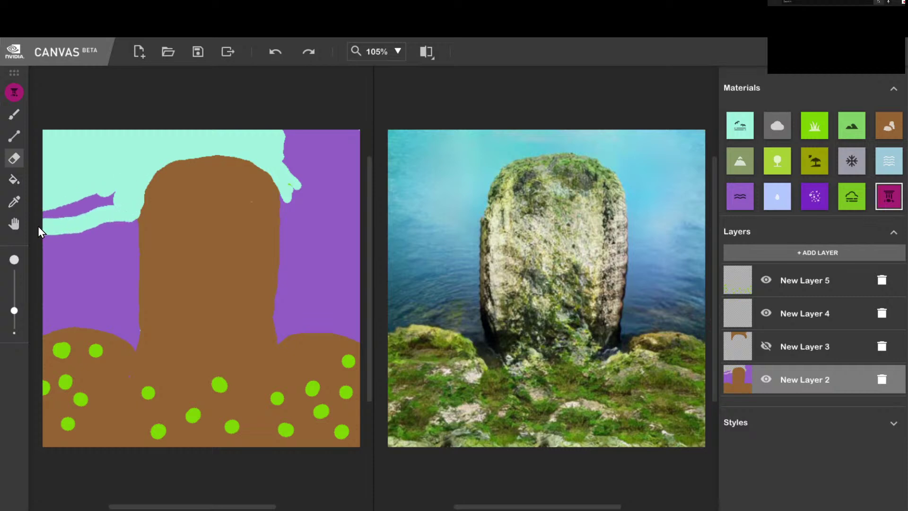
mouse_move(38, 227)
left_mouse_down()
mouse_move(55, 209)
mouse_move(112, 196)
mouse_move(104, 208)
mouse_move(41, 226)
left_mouse_up()
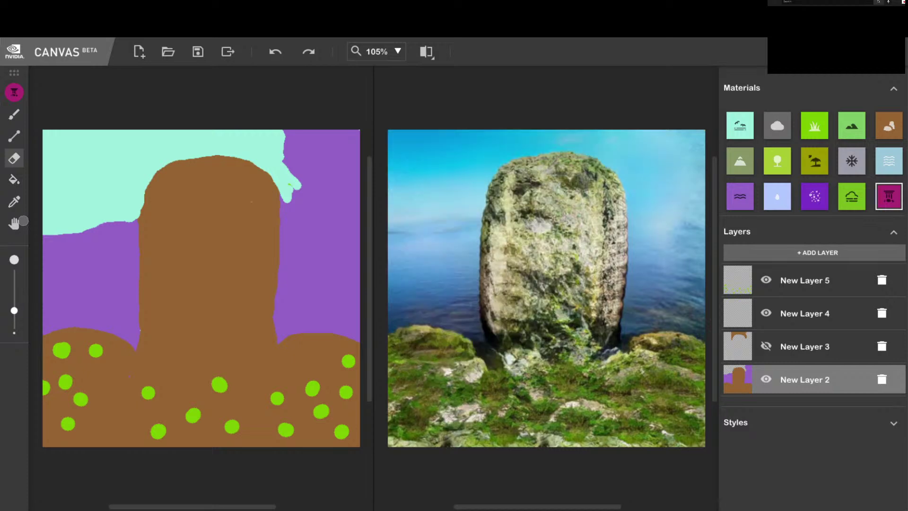
- Erase the upper river right of the central rock on New Layer 2 and level the horizon on both sides
left_click(298, 336)
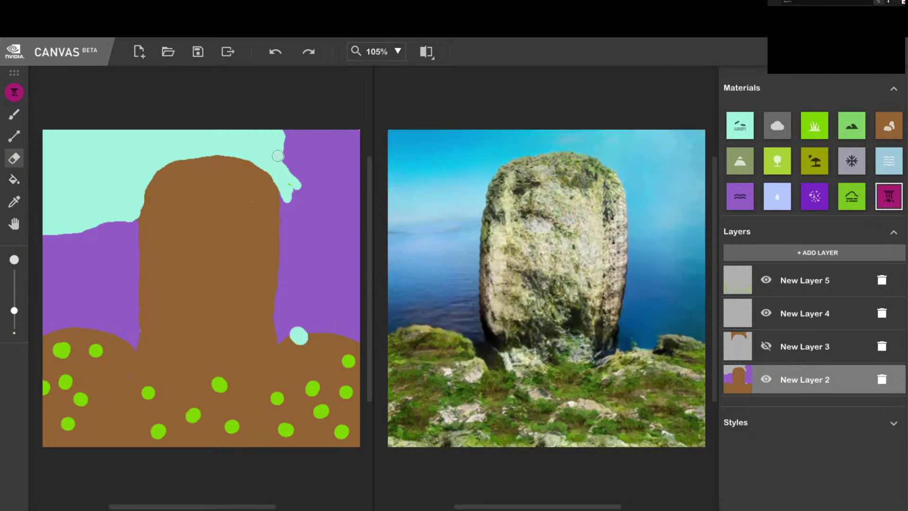
mouse_move(278, 152)
left_mouse_down()
mouse_move(302, 134)
mouse_move(296, 128)
mouse_move(354, 139)
mouse_move(355, 126)
mouse_move(355, 197)
mouse_move(292, 200)
mouse_move(290, 156)
mouse_move(308, 142)
mouse_move(293, 149)
mouse_move(317, 138)
mouse_move(346, 163)
mouse_move(336, 189)
mouse_move(315, 194)
mouse_move(305, 189)
mouse_move(302, 163)
mouse_move(340, 157)
left_mouse_up()
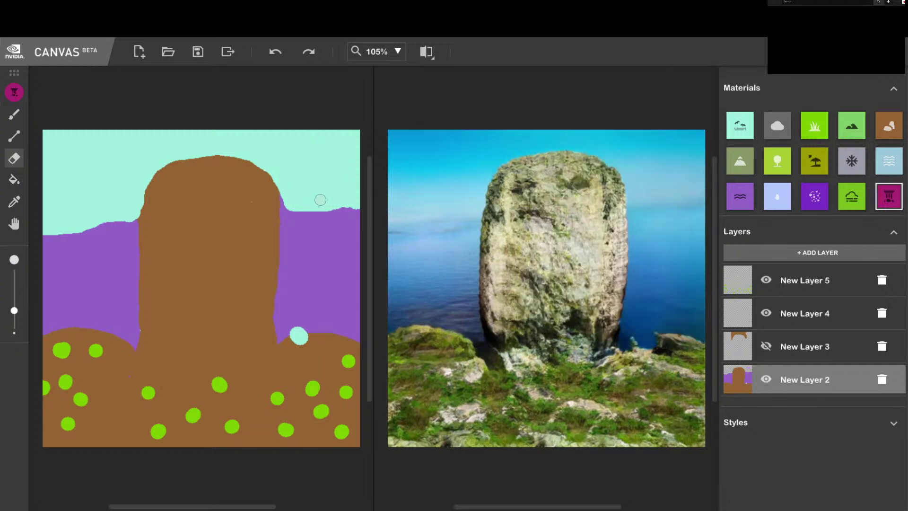
mouse_move(290, 193)
left_mouse_down()
mouse_move(288, 215)
mouse_move(351, 210)
mouse_move(358, 221)
mouse_move(287, 217)
left_mouse_up()
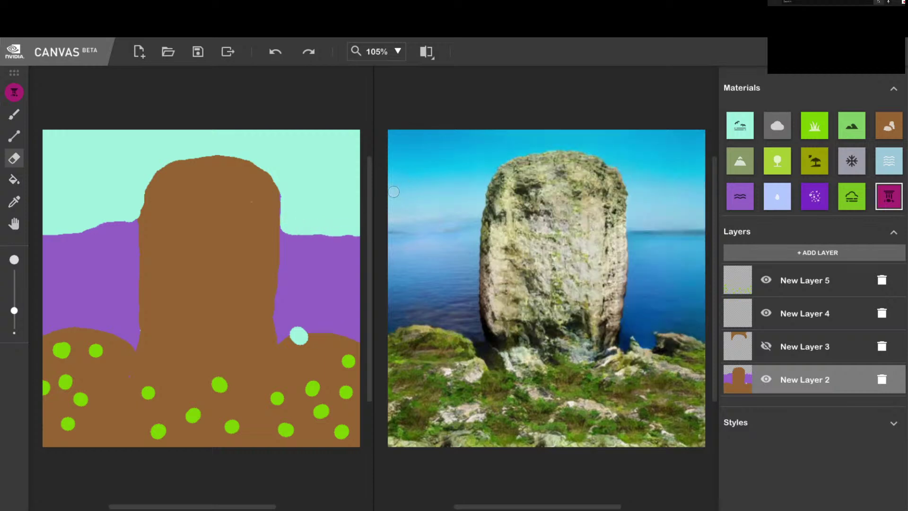
mouse_move(133, 198)
left_mouse_down()
mouse_move(129, 224)
mouse_move(46, 229)
left_mouse_up()
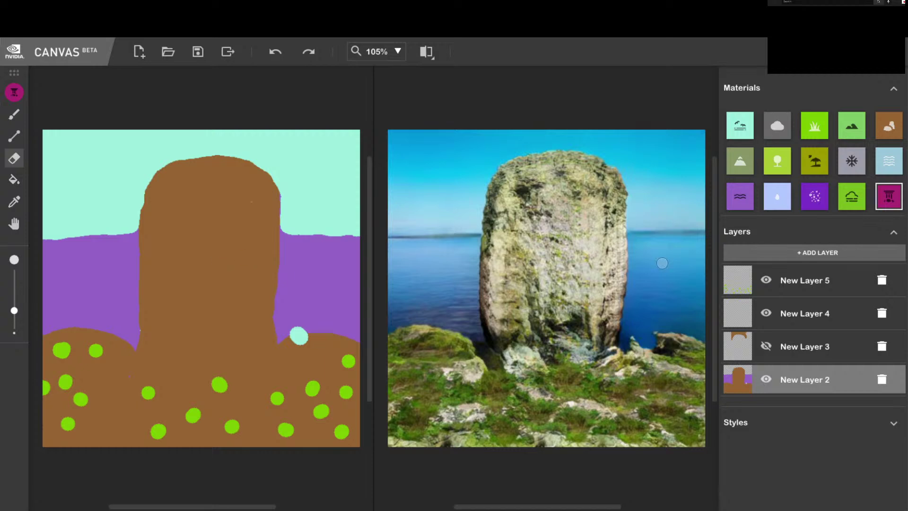
- Hide New Layer 5, which holds the foreground grass spots
left_click(815, 312)
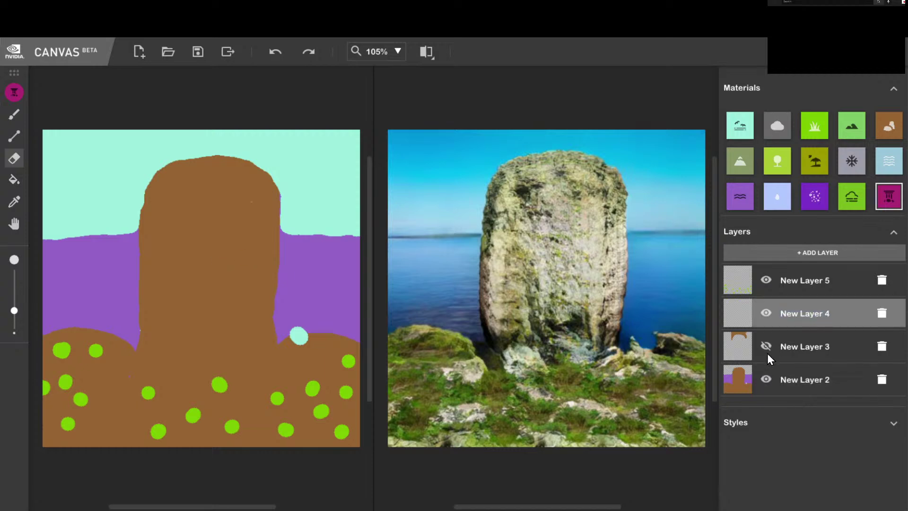
left_click(765, 349)
left_click(775, 275)
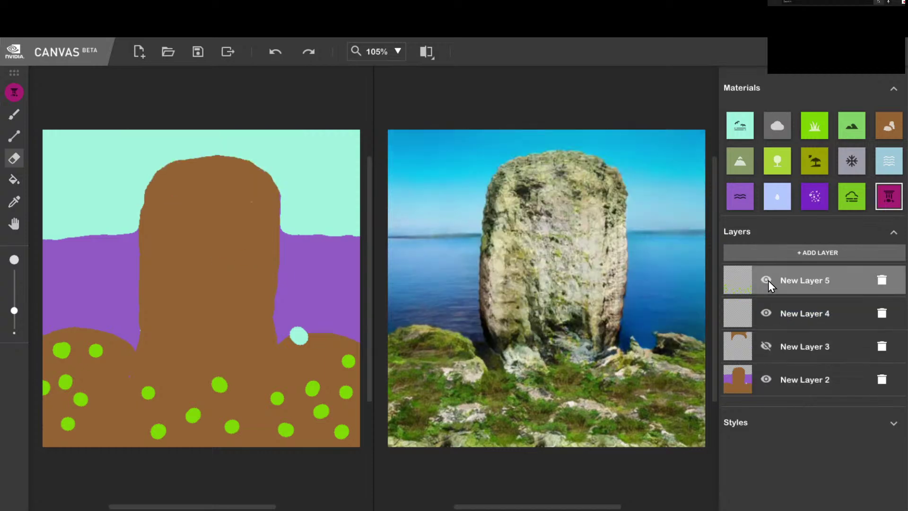
left_click(767, 280)
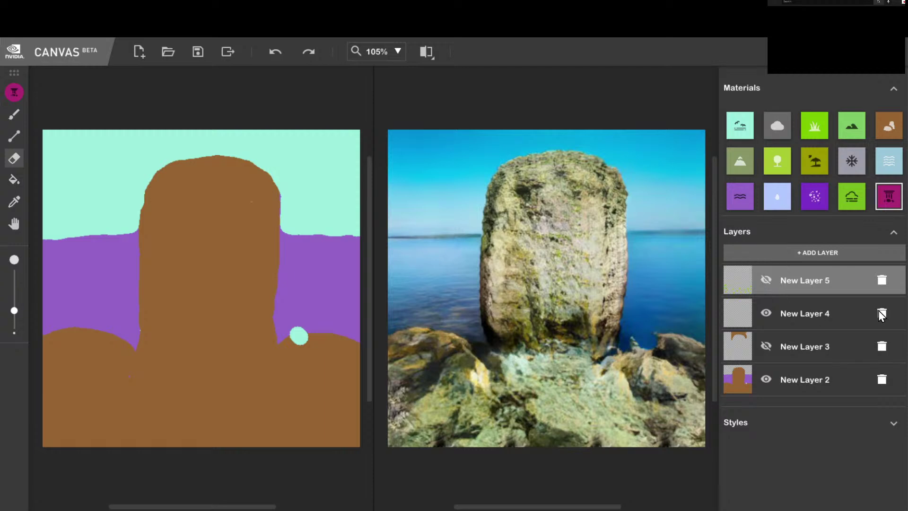
- Add a new layer and paint a solid, roughly rectangular grass patch in the foreground below the central rock
left_click(844, 253)
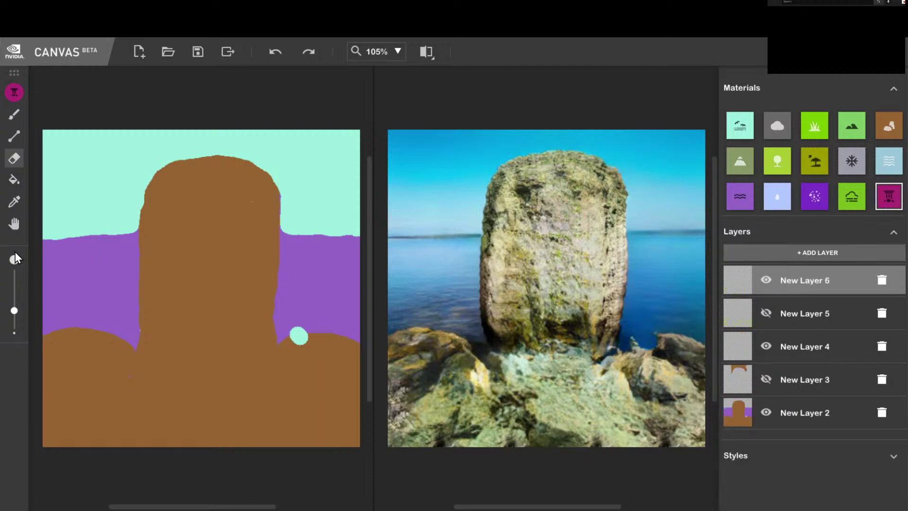
left_click(15, 116)
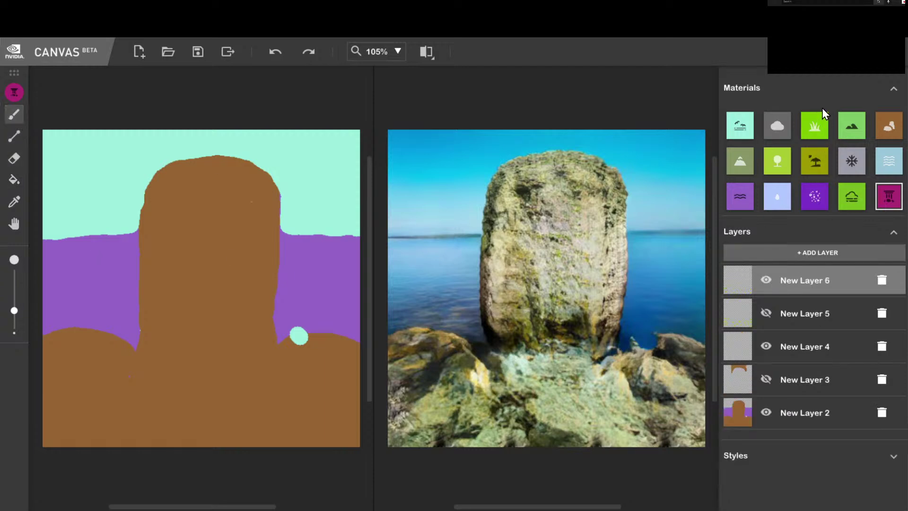
left_click(816, 119)
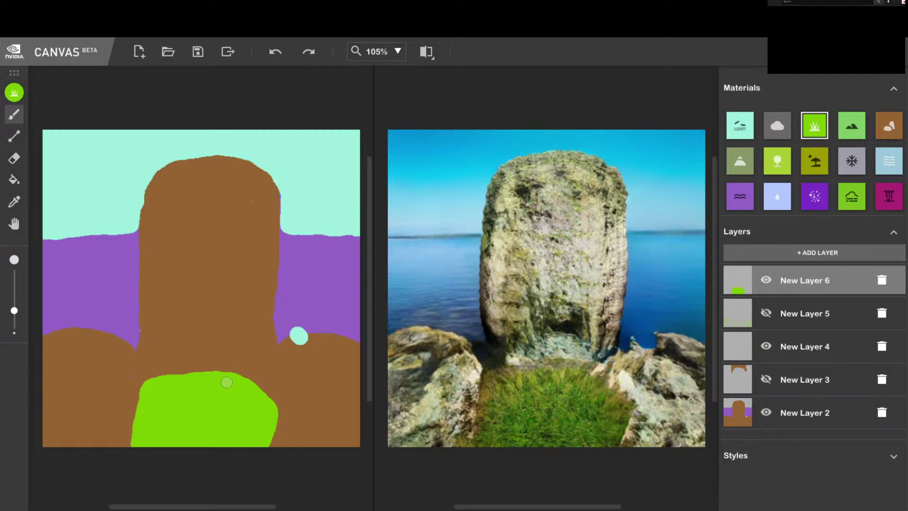
mouse_move(226, 378)
left_mouse_down()
mouse_move(239, 373)
mouse_move(266, 395)
mouse_move(270, 445)
mouse_move(269, 385)
mouse_move(149, 378)
mouse_move(256, 378)
left_mouse_up()
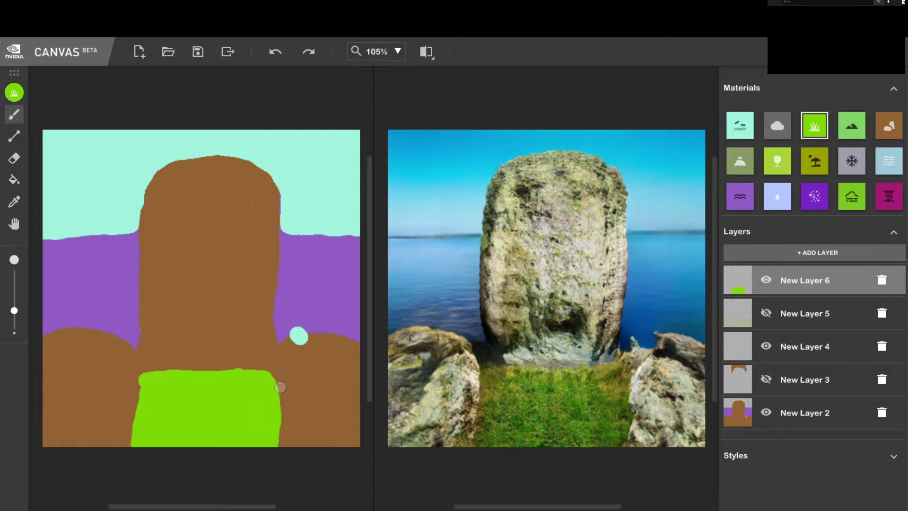
- Paint rock material on New Layer 6 over the sky dot and along the top of the right foreground rock
left_click(891, 136)
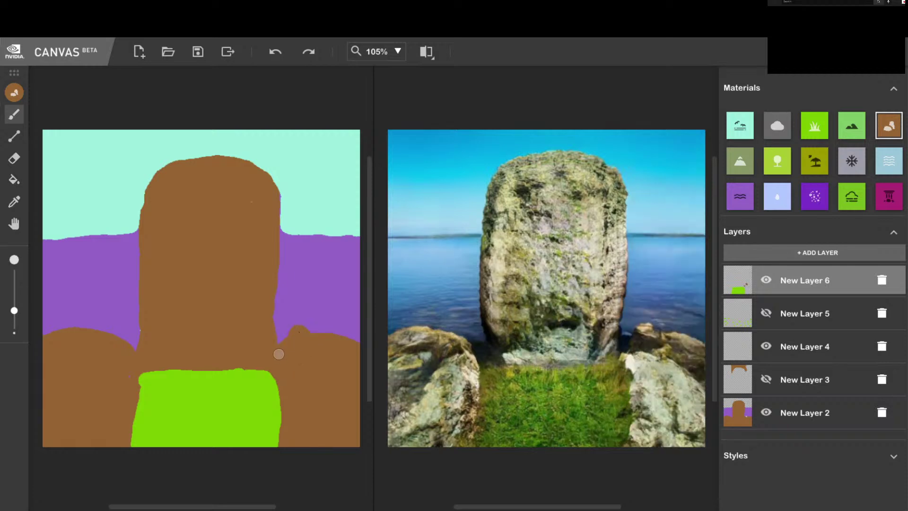
mouse_move(288, 356)
left_mouse_down()
mouse_move(283, 333)
mouse_move(330, 334)
mouse_move(353, 350)
mouse_move(342, 350)
left_mouse_up()
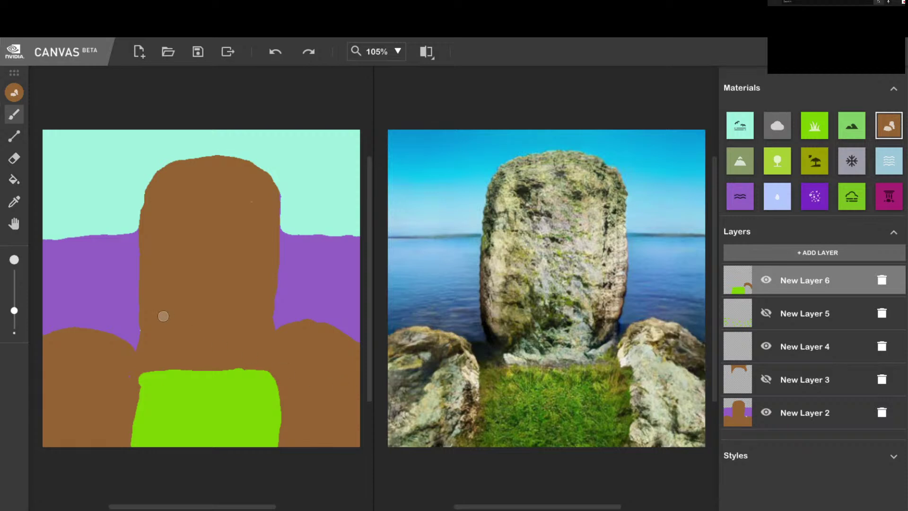
- Erase the outer right edge of the right foreground rock on New Layer 2, working downward from the water
left_click(15, 159)
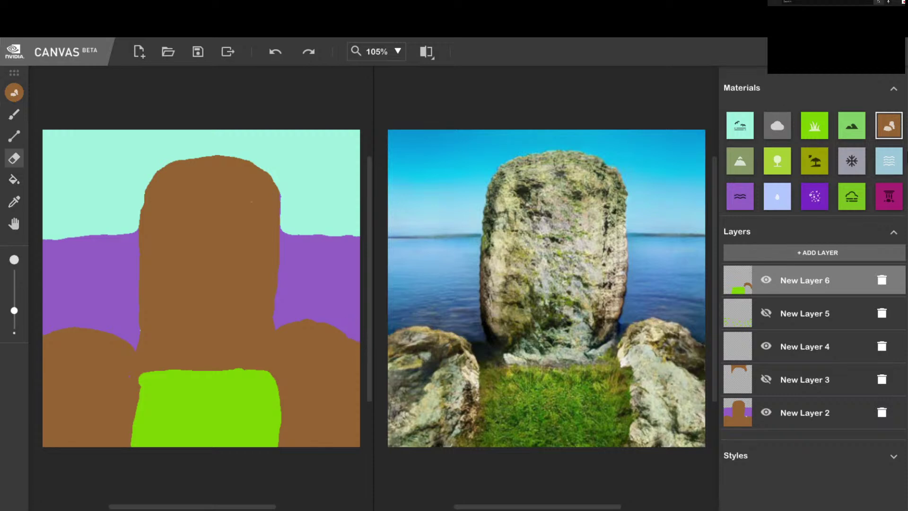
left_click(792, 411)
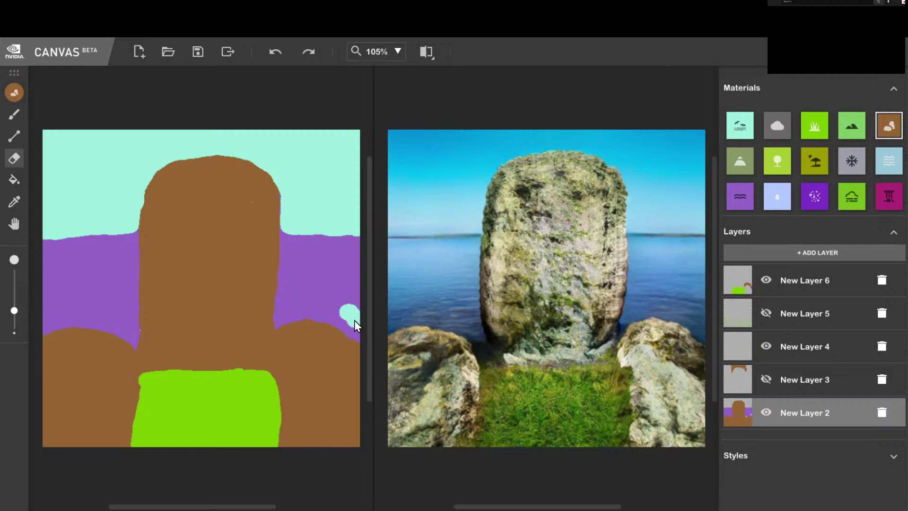
left_click_drag(349, 313, 368, 373)
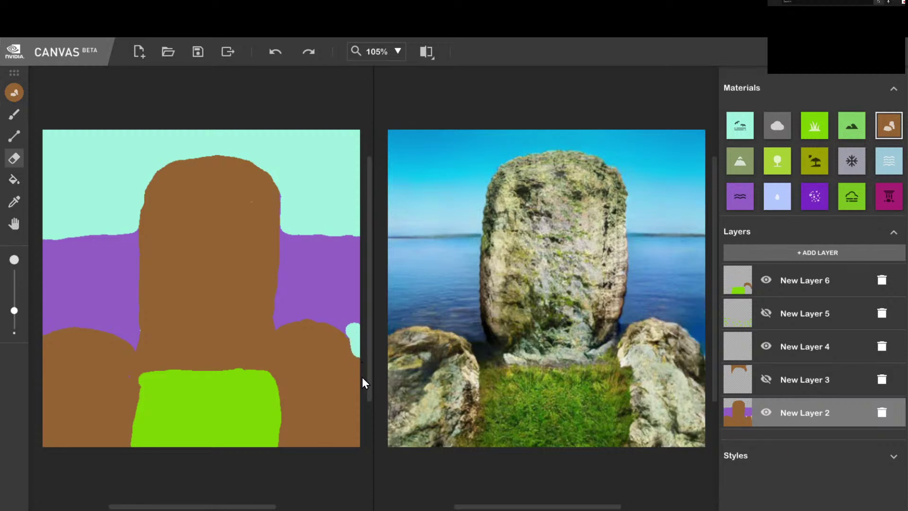
mouse_move(355, 390)
left_mouse_down()
mouse_move(354, 398)
mouse_move(349, 391)
left_mouse_up()
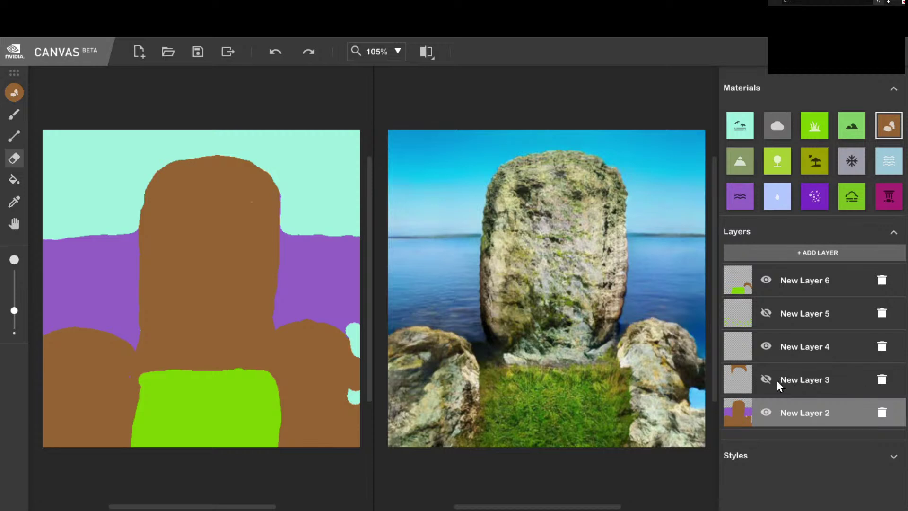
- Check New Layer 6 by toggling its visibility, and erase its rock strokes over the right foreground rock
left_click(765, 281)
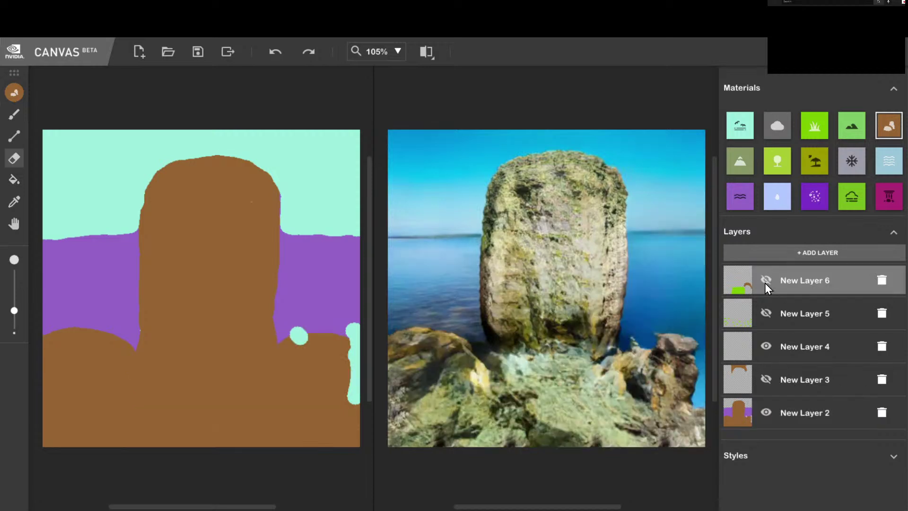
left_click(765, 281)
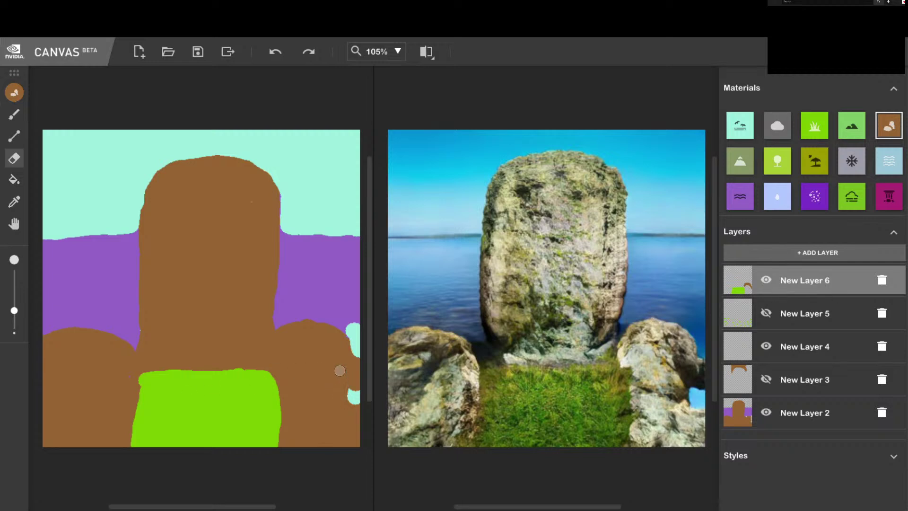
left_click_drag(339, 370, 363, 372)
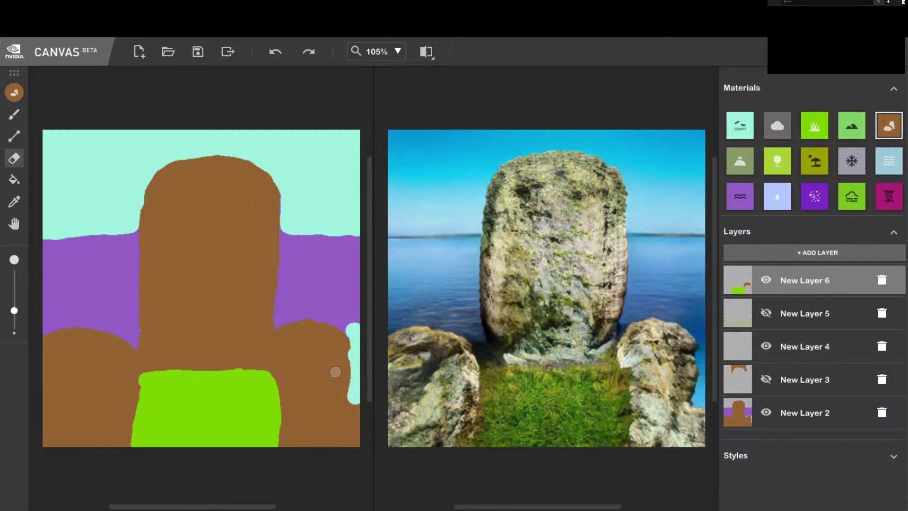
mouse_move(340, 329)
left_mouse_down()
mouse_move(324, 352)
mouse_move(295, 335)
mouse_move(320, 318)
left_mouse_up()
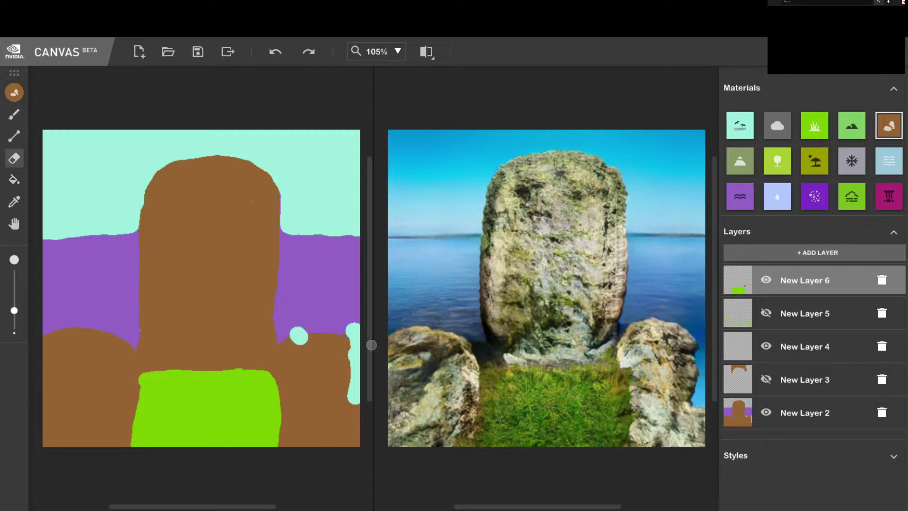
- Try erasing zigzag strokes through the grass patch on New Layer 6 and undo them
left_click_drag(331, 399, 267, 369)
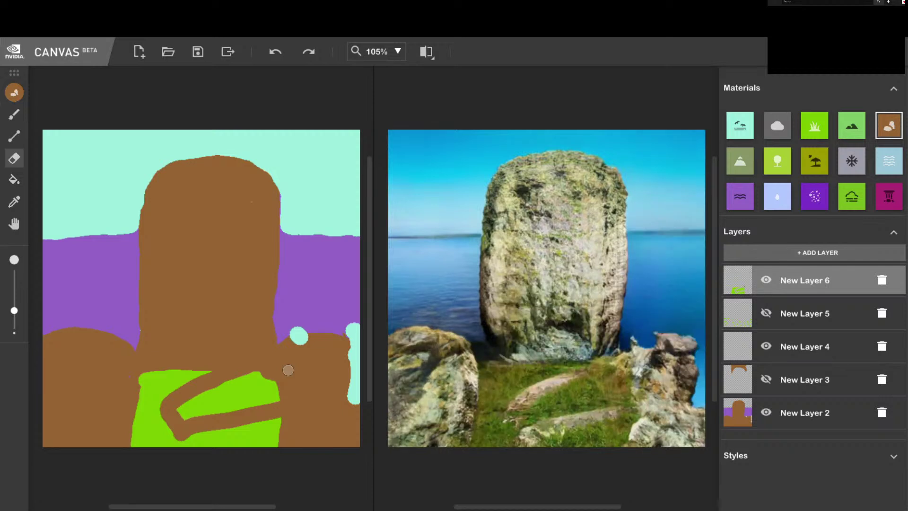
key("ctrl+z")
key("ctrl+z")
key("ctrl+z")
key("ctrl+y")
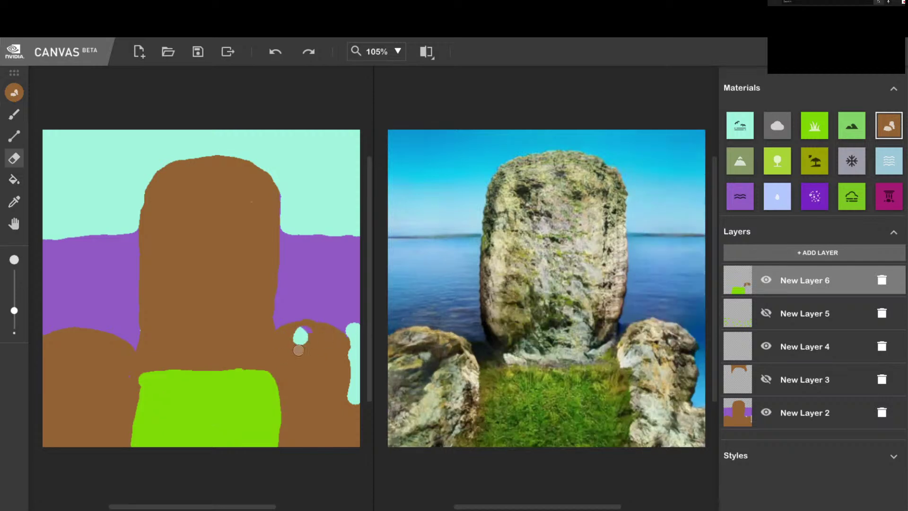
key("ctrl+y")
- Erase the remaining rock strokes on New Layer 6 and trim the upper right corner of the grass patch
mouse_move(293, 322)
left_mouse_down()
mouse_move(270, 335)
mouse_move(295, 308)
mouse_move(313, 340)
mouse_move(348, 329)
left_mouse_up()
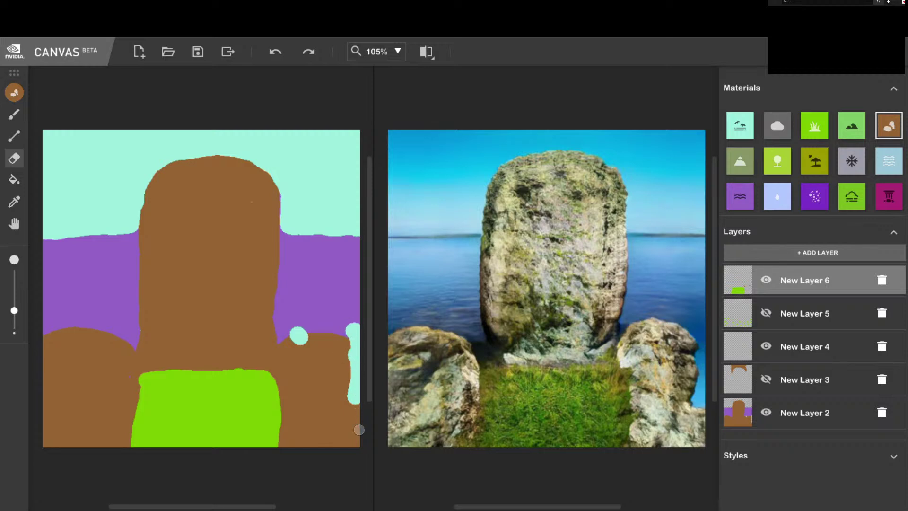
left_click(317, 375)
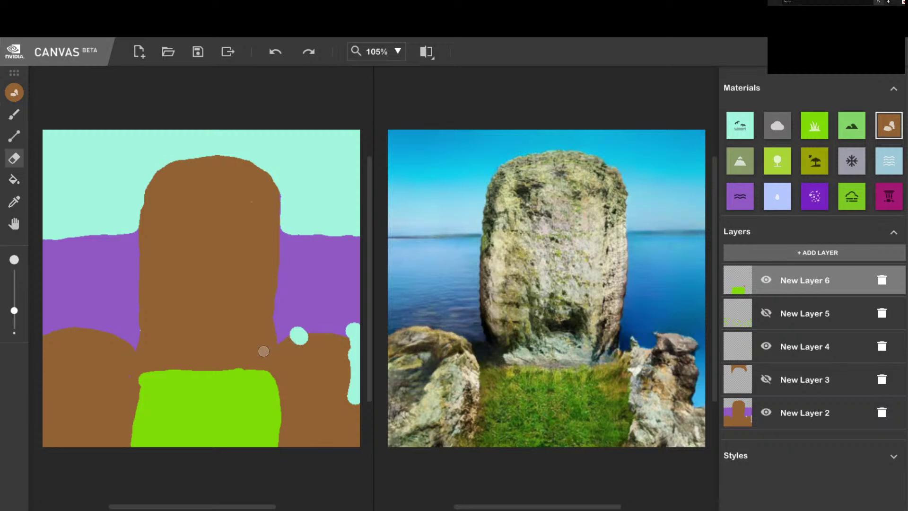
mouse_move(282, 369)
left_mouse_down()
mouse_move(275, 378)
mouse_move(282, 373)
left_mouse_up()
left_click_drag(245, 348, 316, 415)
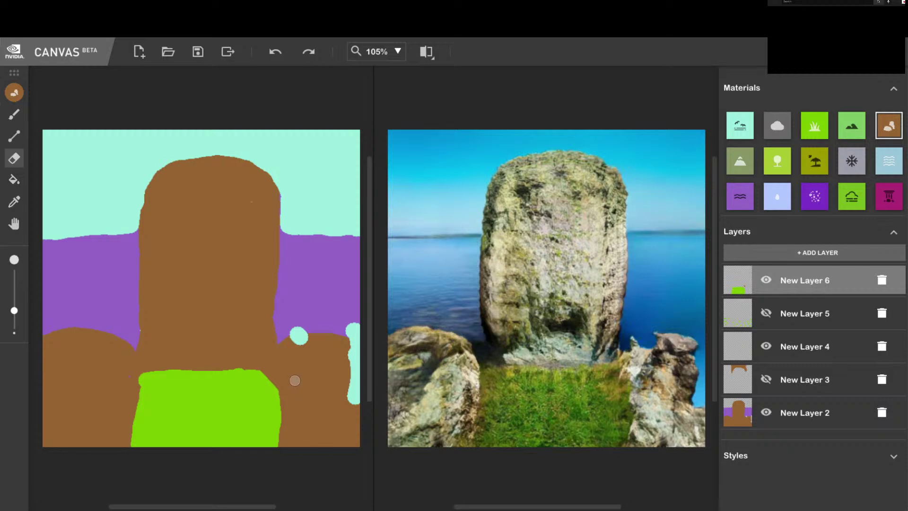
- Paint rock material on New Layer 2 over the sky dot, then round the right foreground rock's top and widen its right side
left_click(825, 412)
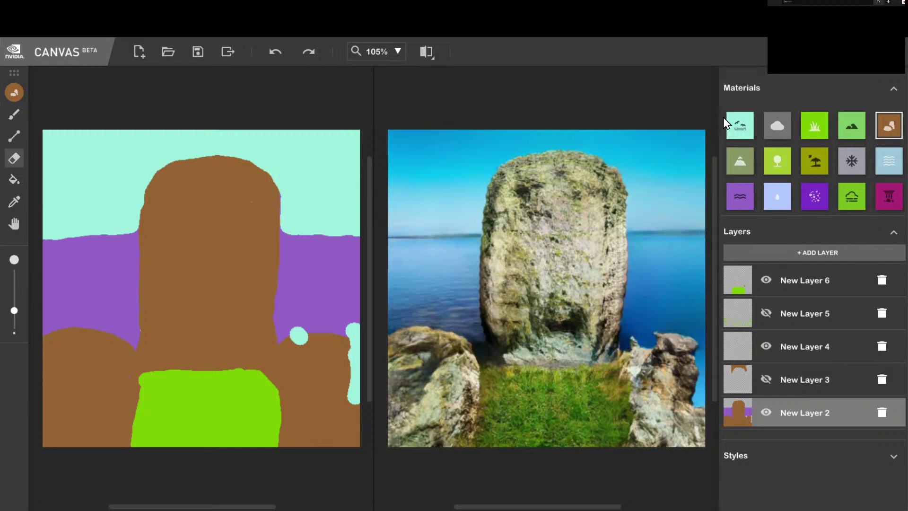
left_click(6, 115)
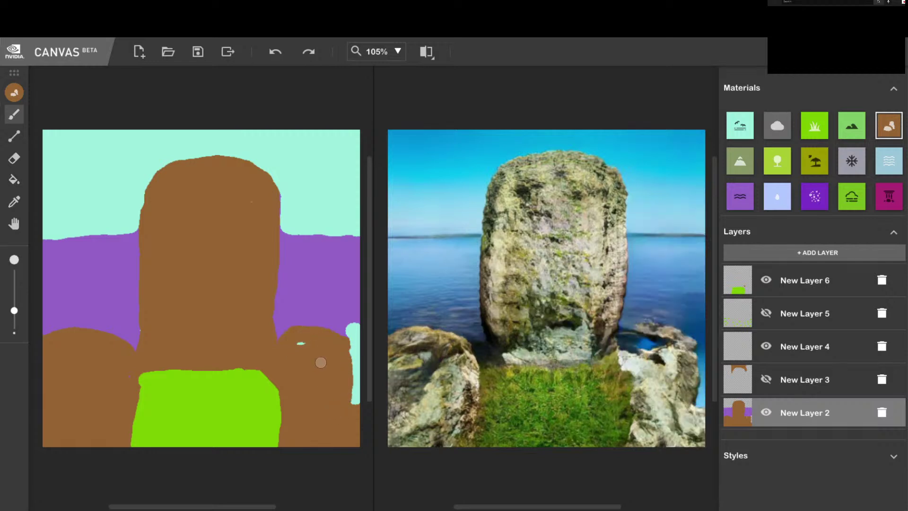
left_click(303, 349)
left_click(302, 336)
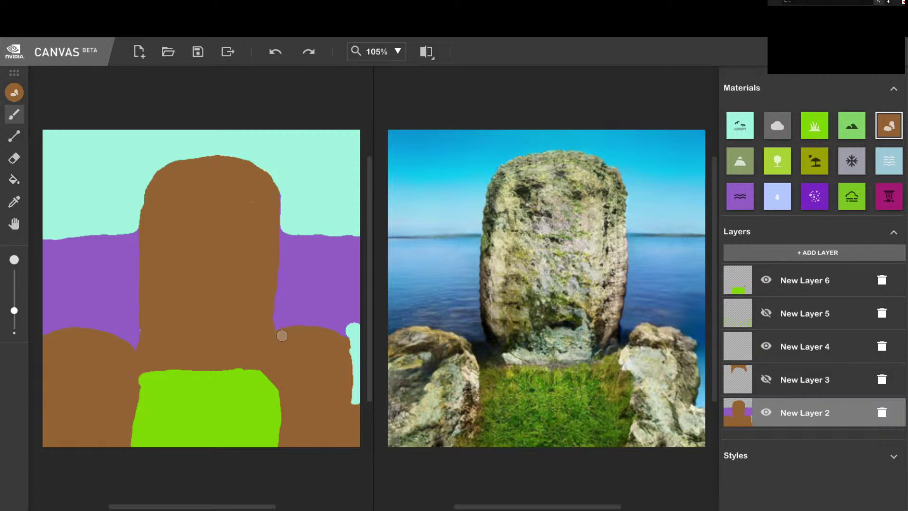
left_click_drag(282, 334, 280, 337)
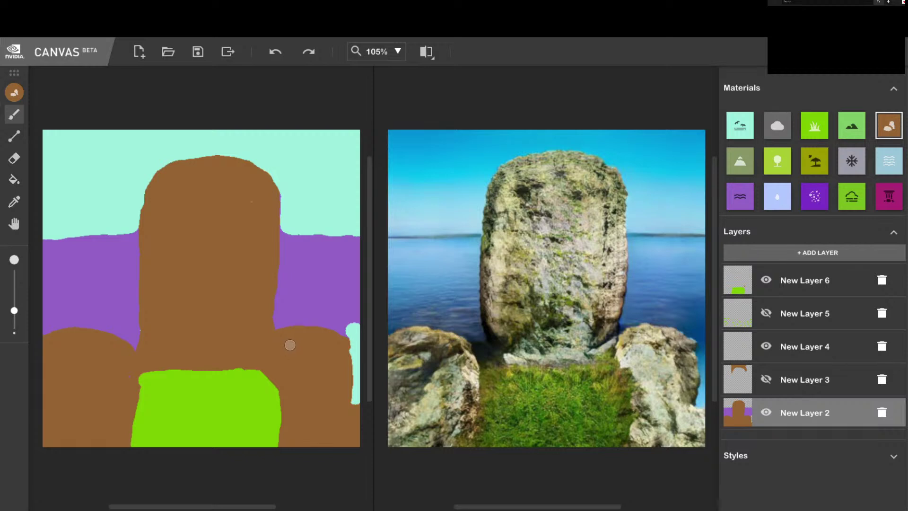
mouse_move(347, 341)
left_mouse_down()
mouse_move(349, 387)
mouse_move(336, 409)
left_mouse_up()
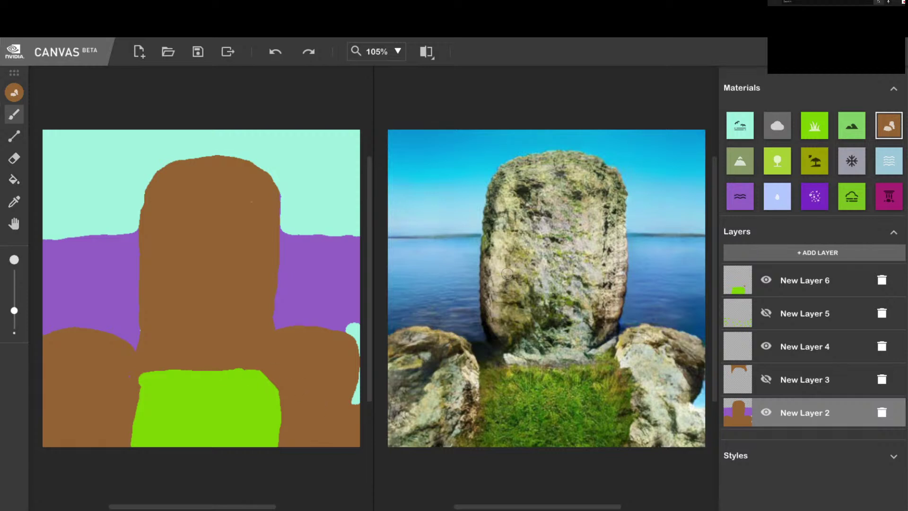
- Extend the grass on New Layer 6 across the full width of the foreground, sloping its sides up to the central patch
left_click(802, 284)
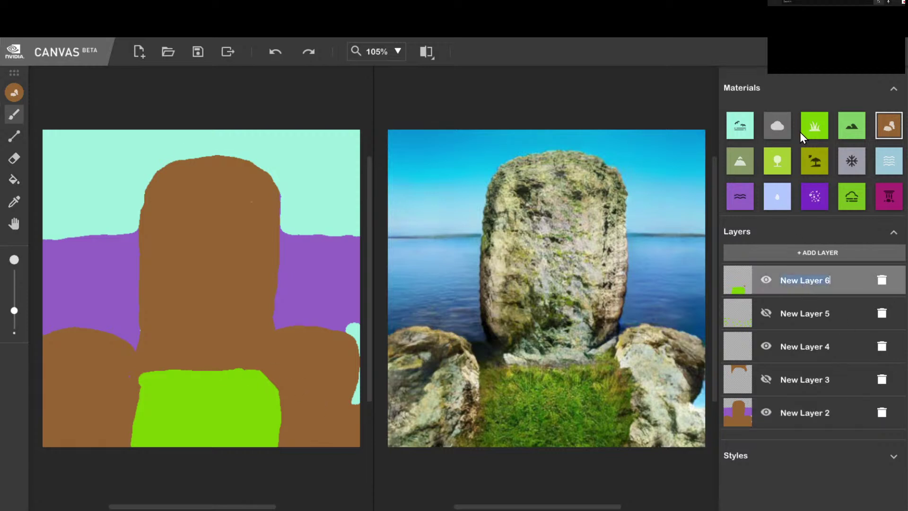
left_click(821, 125)
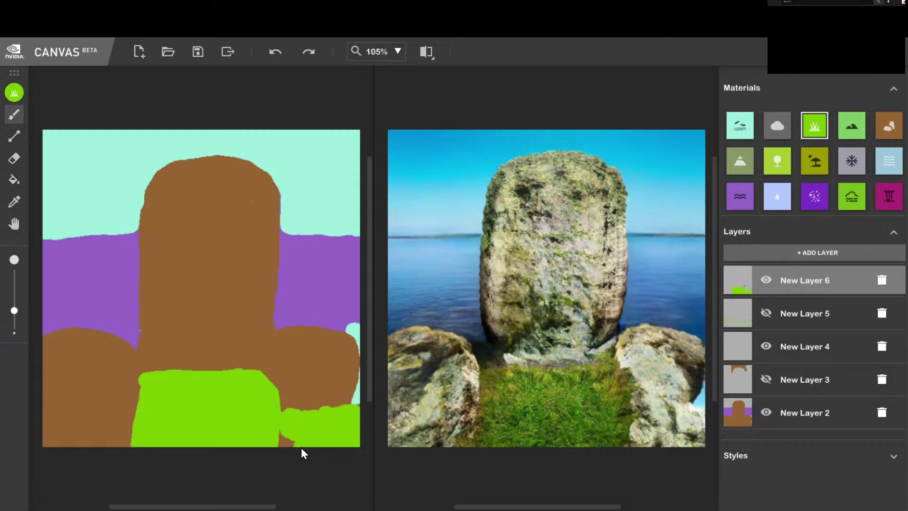
left_click(353, 418)
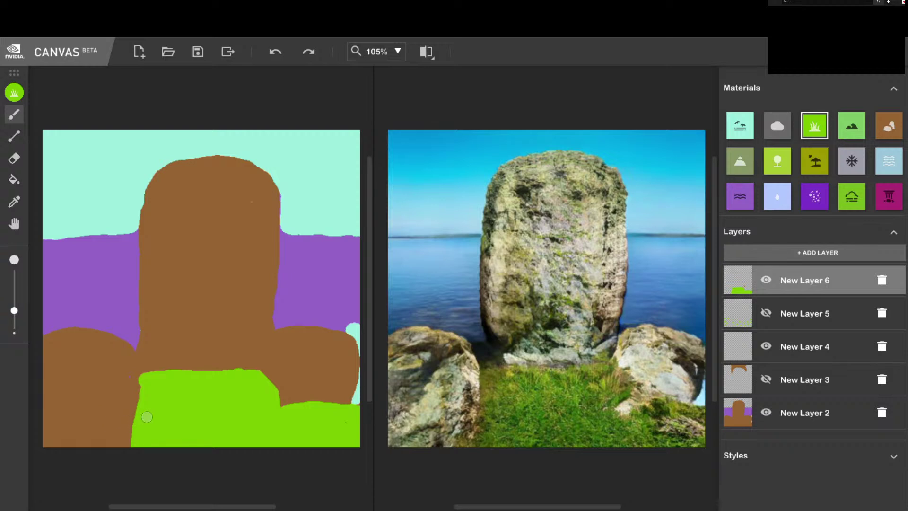
mouse_move(142, 408)
left_mouse_down()
mouse_move(41, 408)
mouse_move(45, 445)
mouse_move(123, 444)
mouse_move(130, 423)
mouse_move(61, 430)
mouse_move(57, 421)
mouse_move(97, 410)
left_mouse_up()
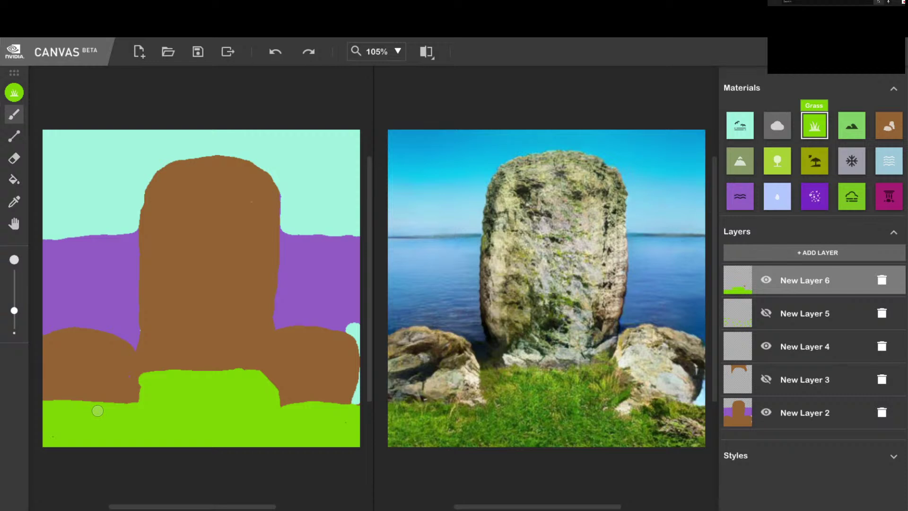
mouse_move(257, 372)
left_mouse_down()
mouse_move(284, 403)
mouse_move(320, 406)
mouse_move(261, 389)
mouse_move(304, 405)
mouse_move(250, 372)
left_mouse_up()
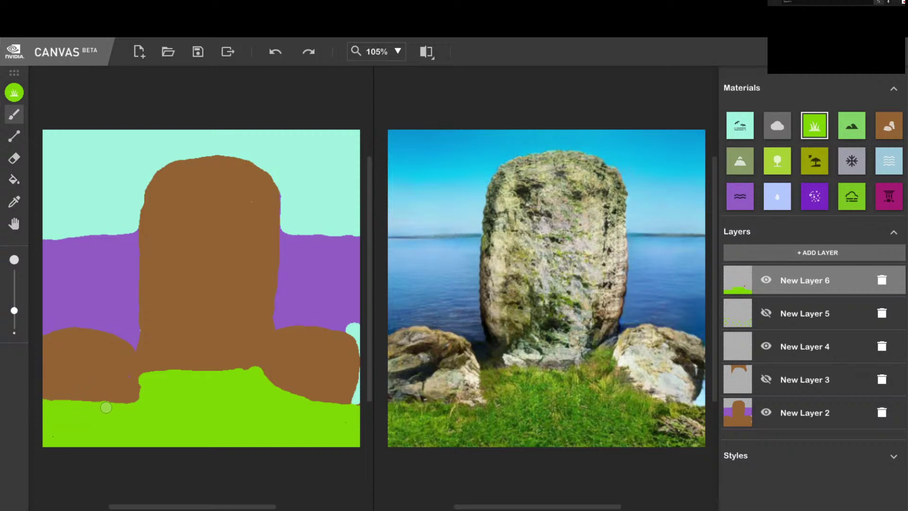
mouse_move(106, 407)
left_mouse_down()
mouse_move(146, 381)
mouse_move(108, 410)
mouse_move(86, 413)
mouse_move(142, 378)
mouse_move(111, 403)
mouse_move(76, 408)
mouse_move(108, 402)
mouse_move(141, 381)
left_mouse_up()
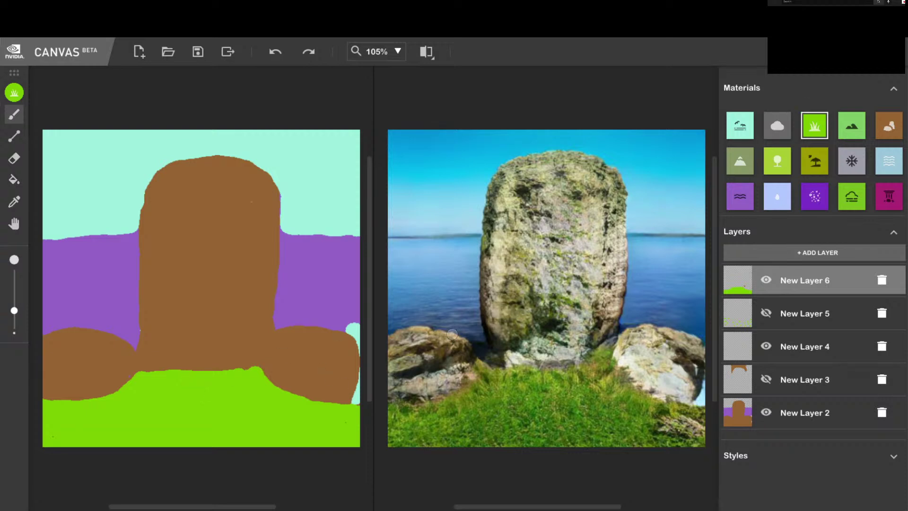
- Build up the left foreground rock's top with rock material and raise the grass mound to the tall rock's base on New Layer 6
left_click(888, 126)
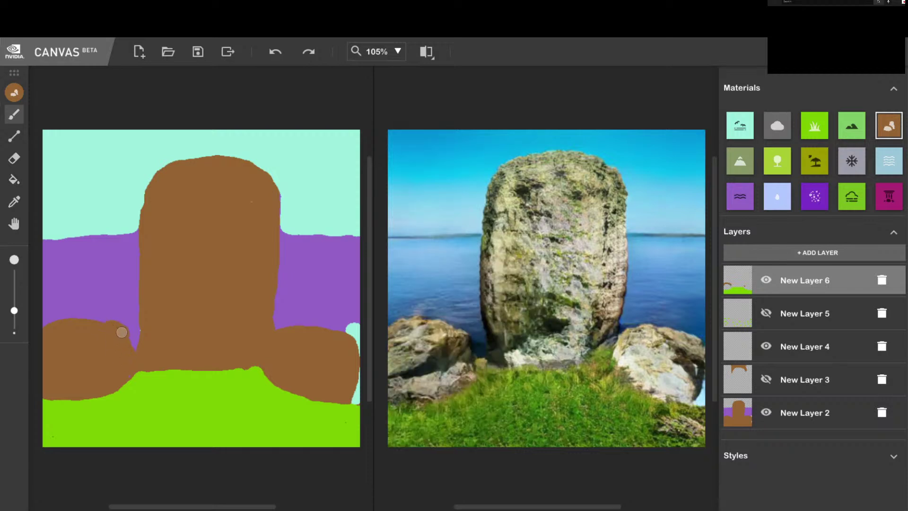
mouse_move(121, 331)
left_mouse_down()
mouse_move(129, 343)
mouse_move(91, 320)
mouse_move(90, 331)
left_mouse_up()
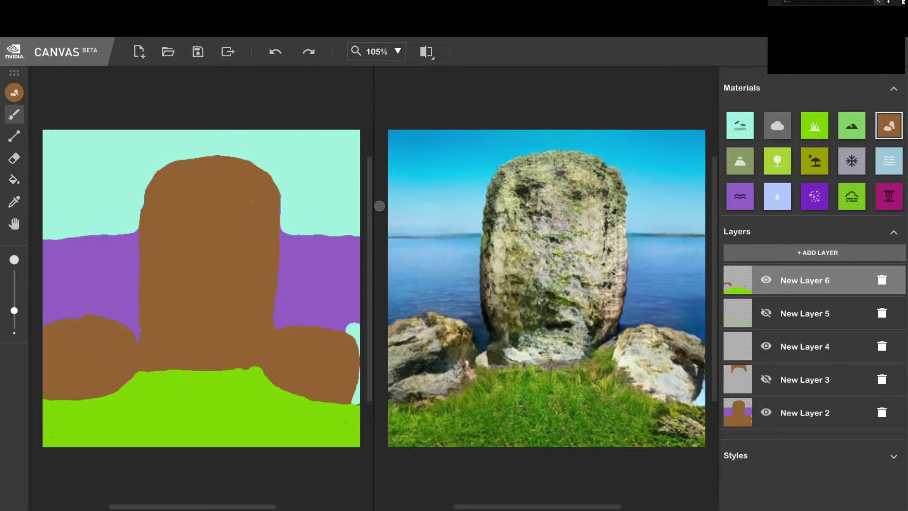
left_click(814, 126)
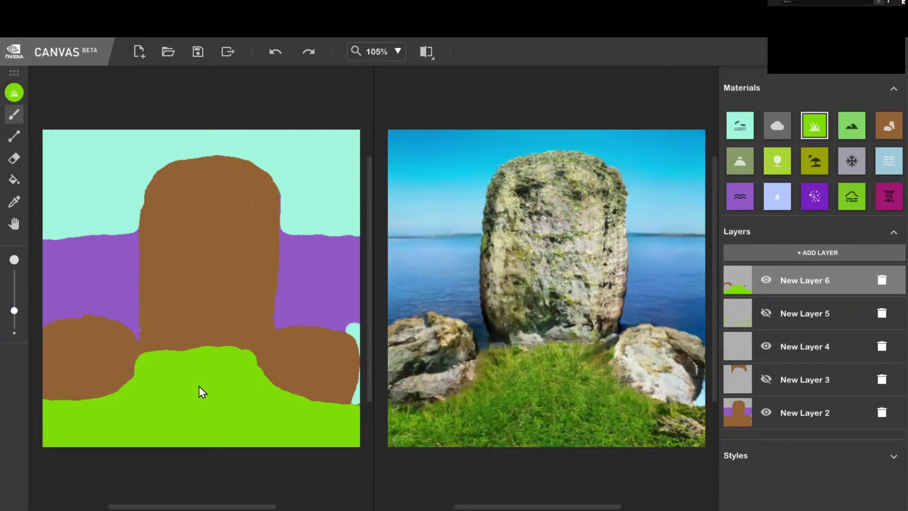
mouse_move(156, 363)
left_mouse_down()
mouse_move(150, 362)
mouse_move(160, 353)
mouse_move(238, 350)
mouse_move(150, 353)
mouse_move(131, 393)
mouse_move(206, 418)
left_mouse_up()
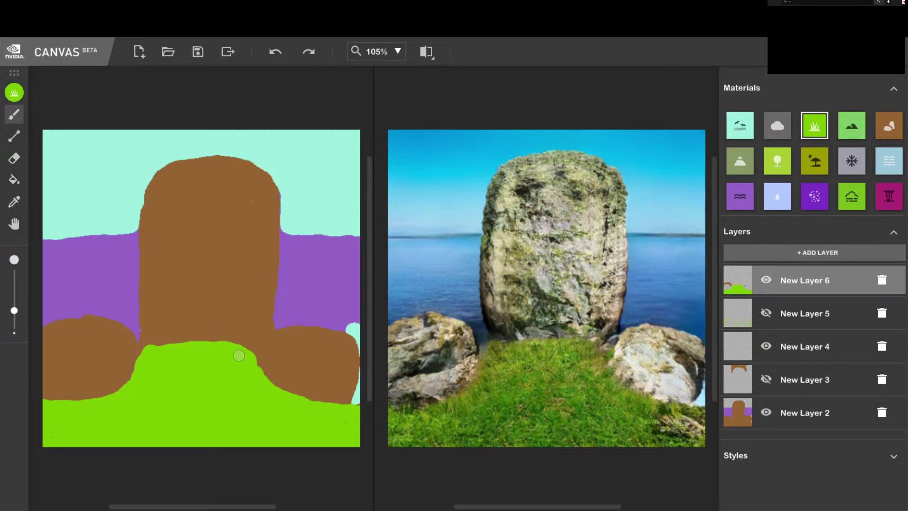
left_click_drag(249, 359, 259, 385)
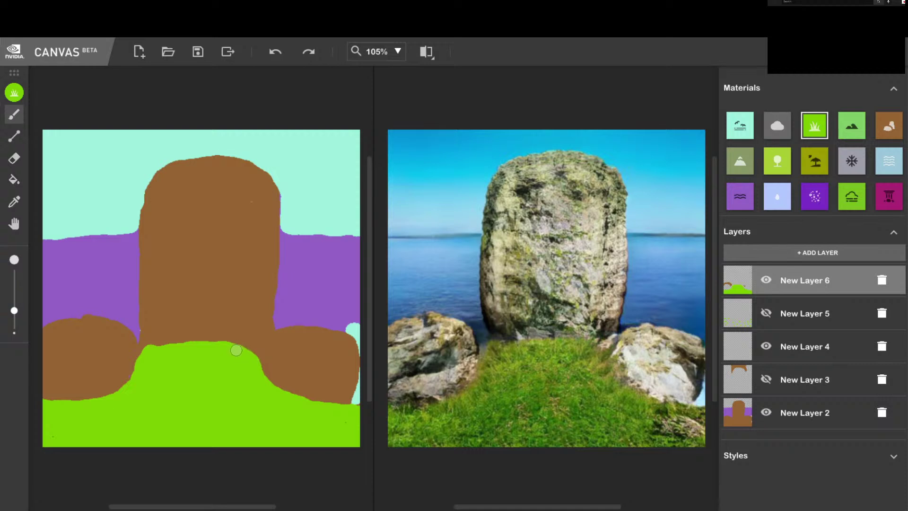
mouse_move(236, 350)
left_mouse_down()
mouse_move(252, 351)
mouse_move(251, 371)
mouse_move(248, 342)
mouse_move(257, 337)
left_mouse_up()
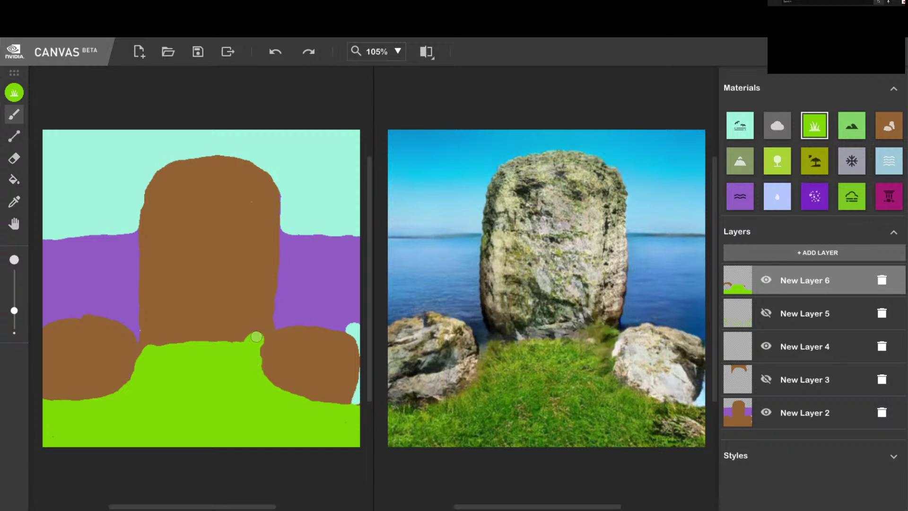
key("ctrl+z")
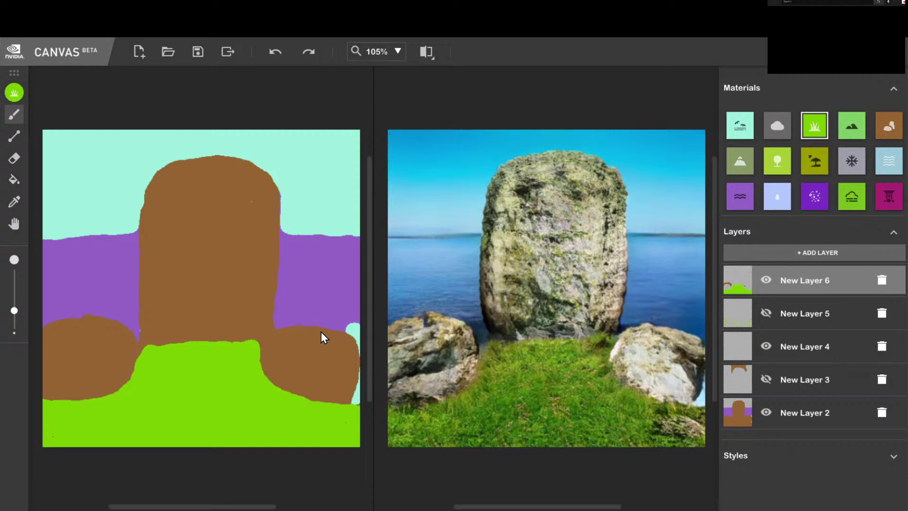
- Add a new top layer, try painting a sky notch into the tall rock's upper left edge, and undo the stroke
left_click(742, 128)
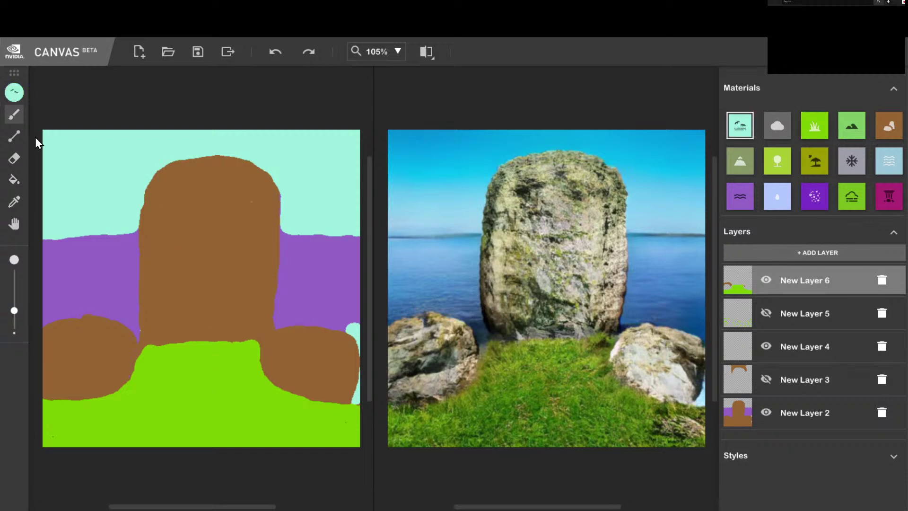
left_click(830, 256)
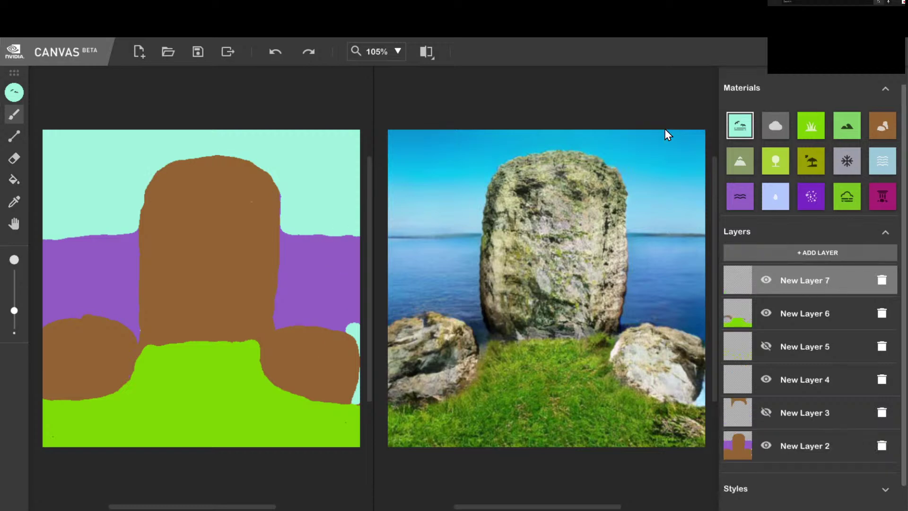
left_click(501, 179)
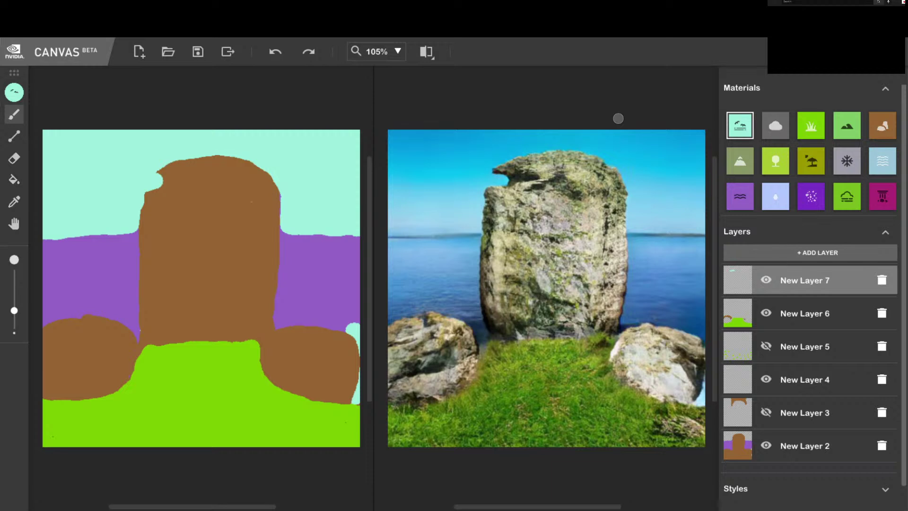
key("ctrl+z")
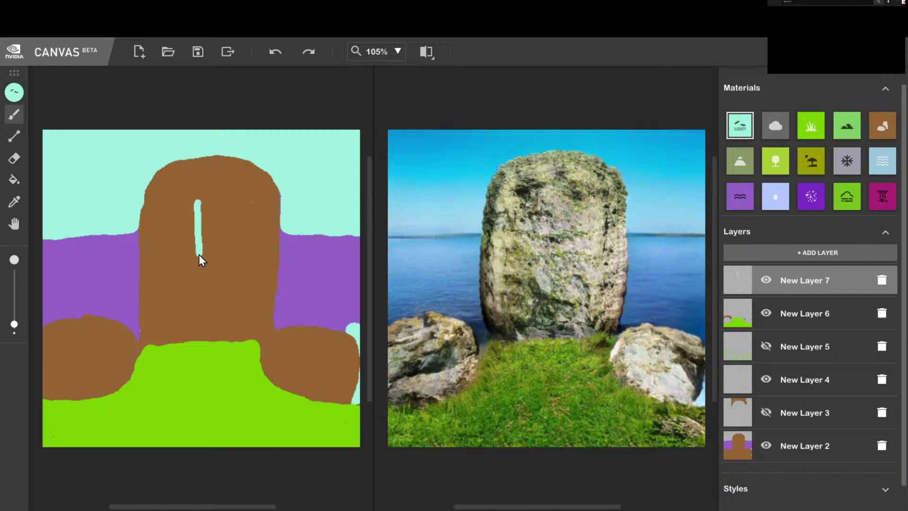
- Try painting a thin letter K in sky material on the middle of the tall rock, and undo it
mouse_move(241, 223)
left_mouse_down()
mouse_move(203, 254)
mouse_move(246, 296)
left_mouse_up()
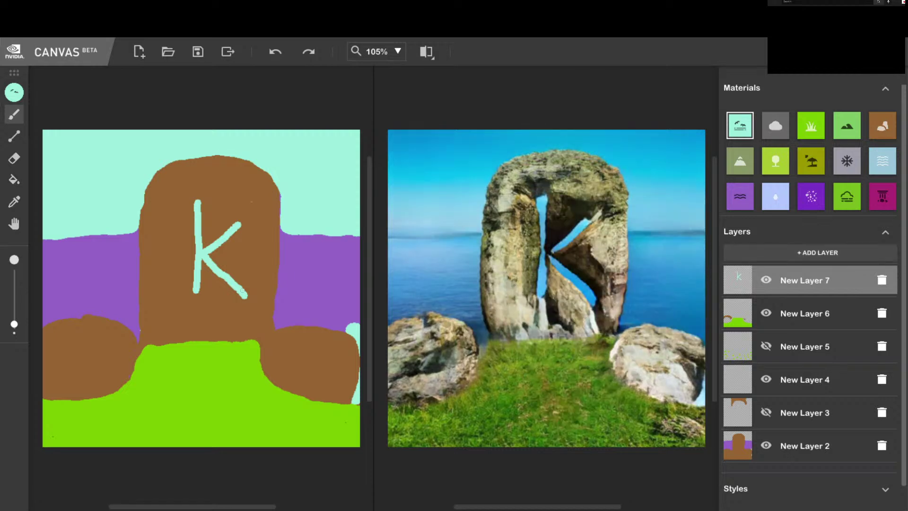
key("ctrl+z")
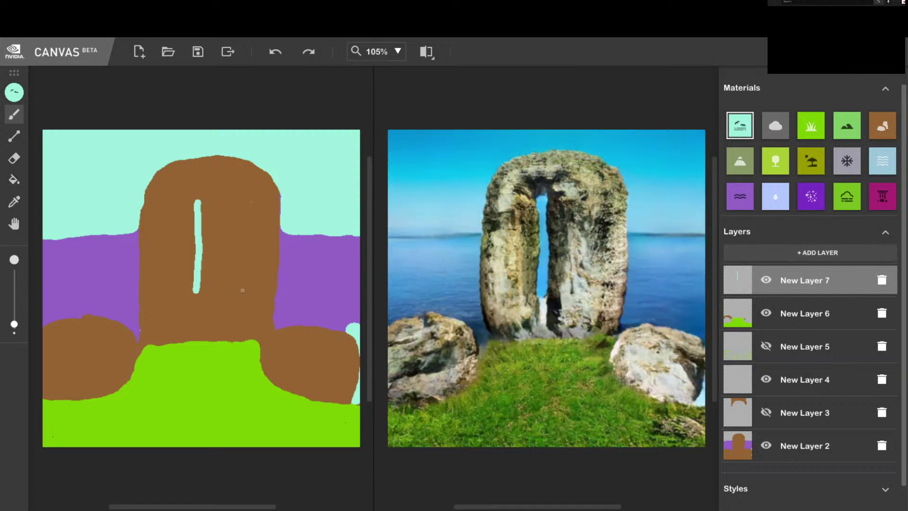
key("ctrl+z")
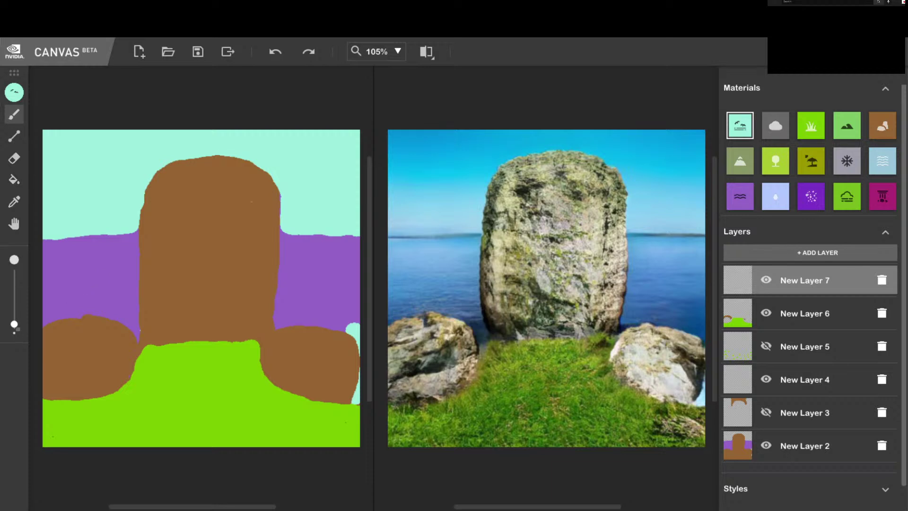
- Try painting a smaller sky letter K on the tall rock's left half with a slightly larger brush, and undo its strokes
left_click_drag(14, 324, 11, 322)
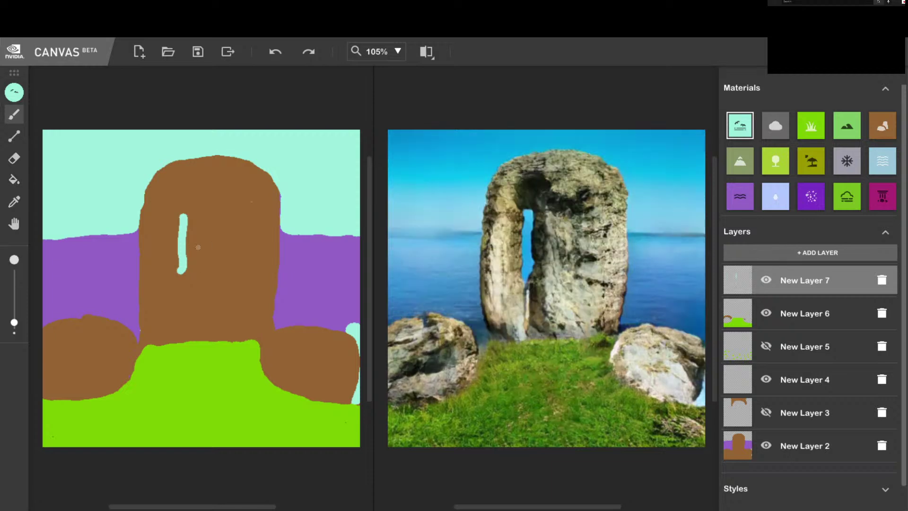
mouse_move(186, 247)
left_mouse_down()
mouse_move(207, 229)
mouse_move(198, 259)
mouse_move(214, 270)
left_mouse_up()
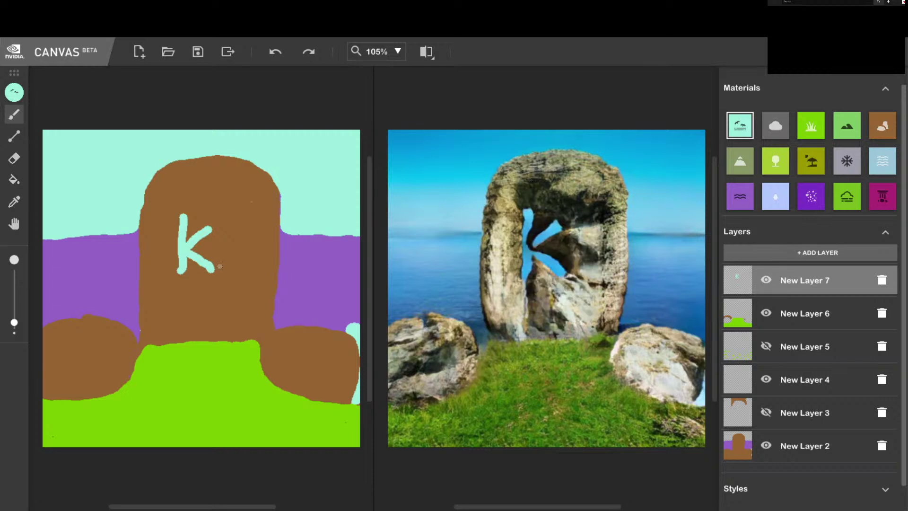
key("ctrl+z")
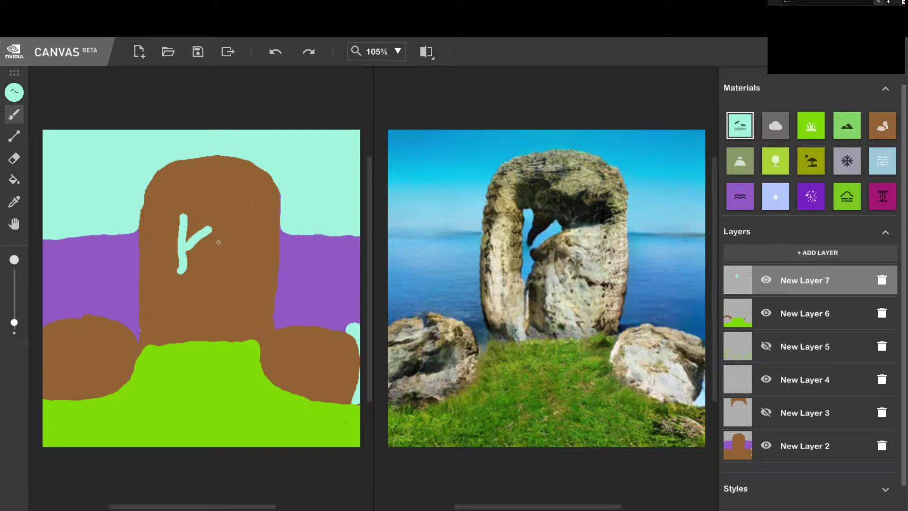
key("ctrl+z")
key("ctrl+z")
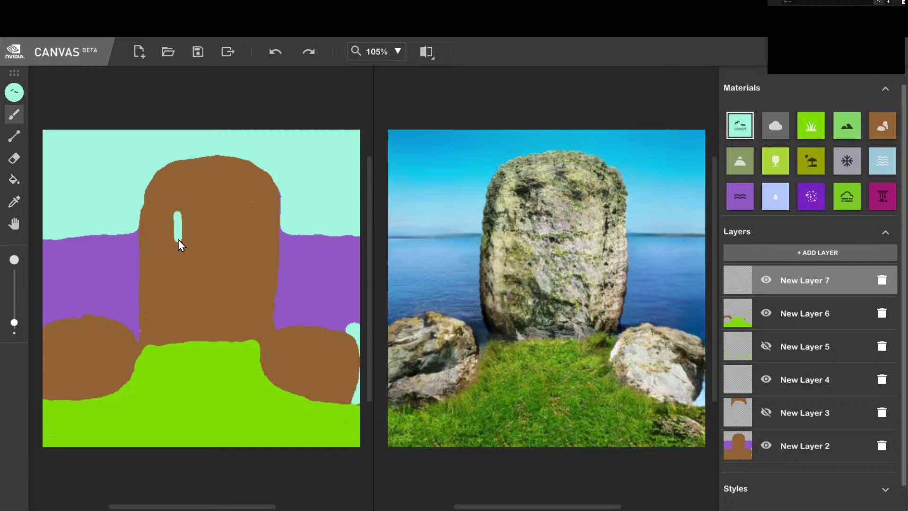
- Paint a larger sky letter K with separated strokes on the tall rock, redoing its lower leg shorter
left_click_drag(171, 290, 172, 292)
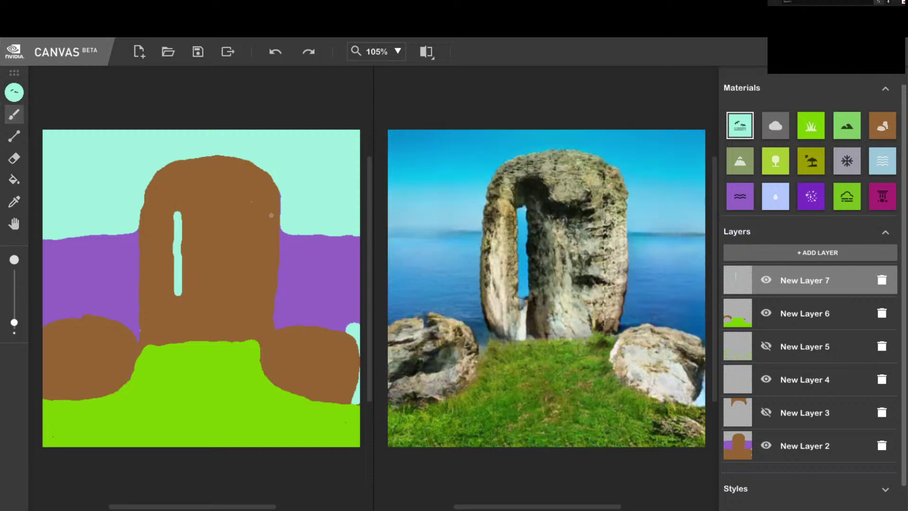
mouse_move(234, 218)
left_mouse_down()
mouse_move(201, 249)
mouse_move(255, 299)
left_mouse_up()
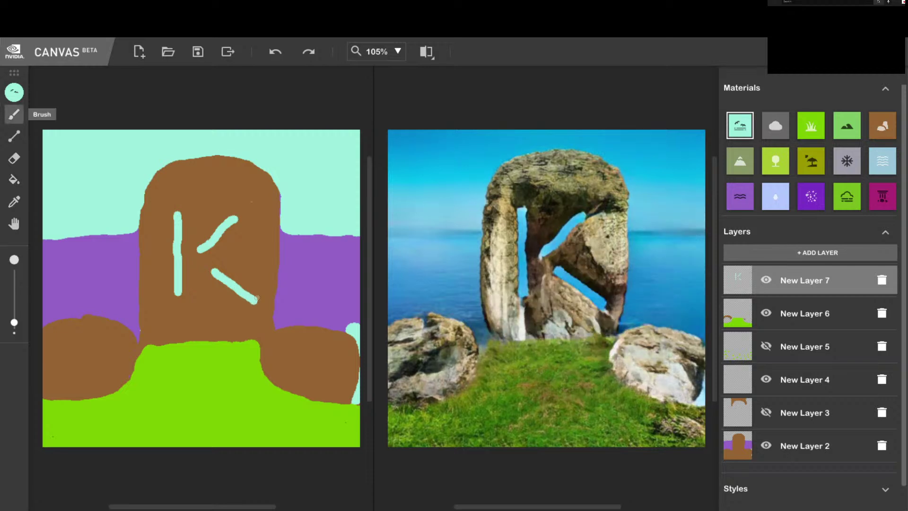
key("ctrl+z")
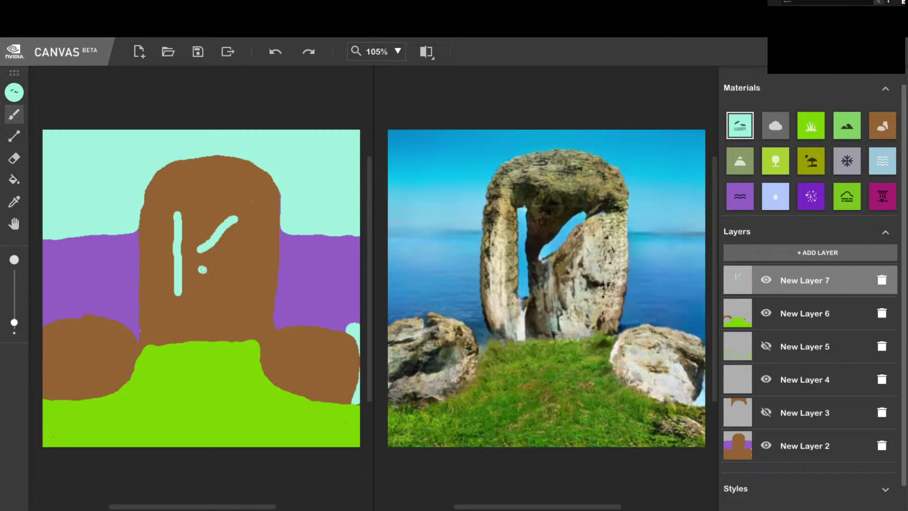
left_click_drag(203, 270, 237, 287)
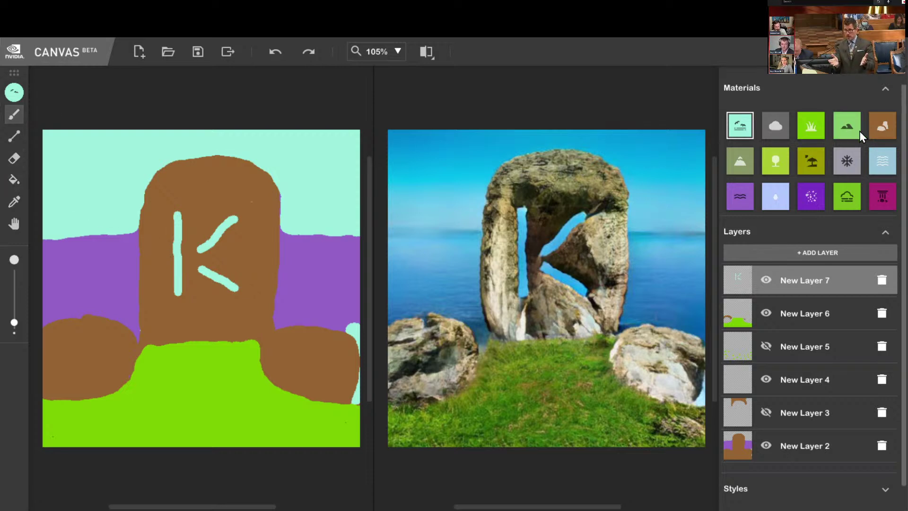
- Erase the letter K from New Layer 7 with an enlarged eraser
left_click(882, 126)
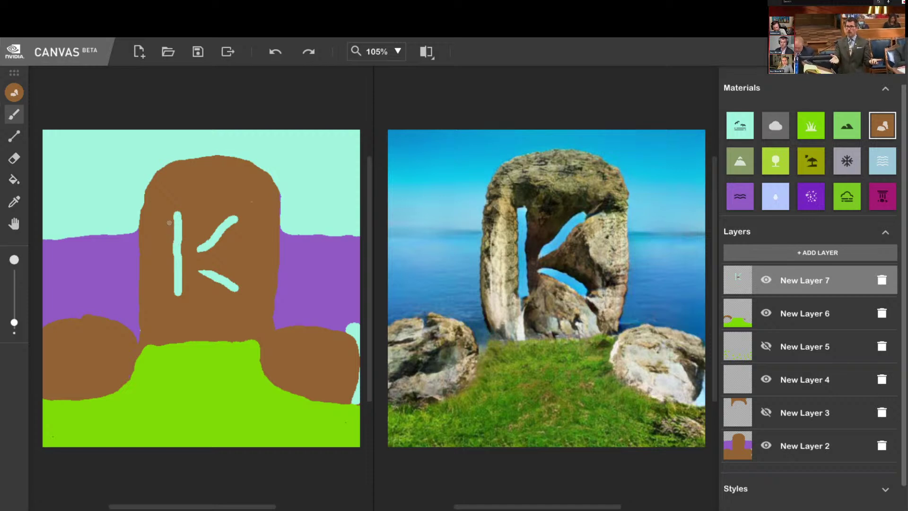
left_click(13, 155)
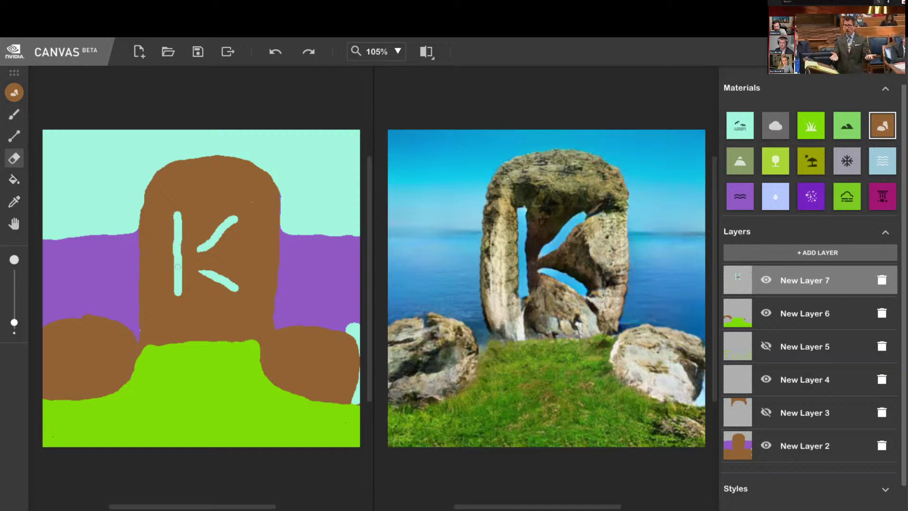
left_click_drag(12, 323, 14, 307)
mouse_move(203, 206)
left_mouse_down()
mouse_move(237, 212)
mouse_move(175, 254)
mouse_move(179, 220)
mouse_move(167, 277)
mouse_move(178, 293)
mouse_move(197, 278)
mouse_move(229, 279)
mouse_move(240, 294)
mouse_move(226, 273)
mouse_move(191, 275)
left_mouse_up()
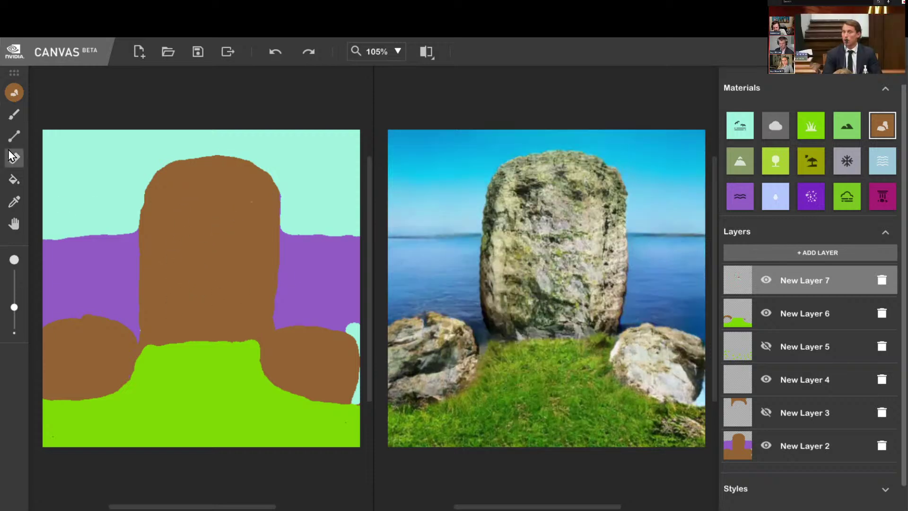
- Draw a straight vertical stroke in sky material down the tall rock's left half on New Layer 7 with a reduced-size Line tool
left_click(14, 136)
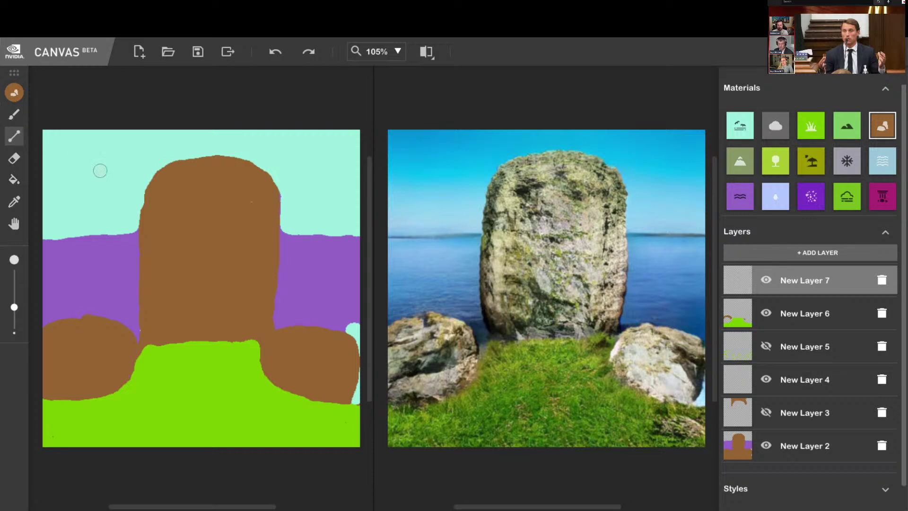
left_click_drag(14, 309, 15, 314)
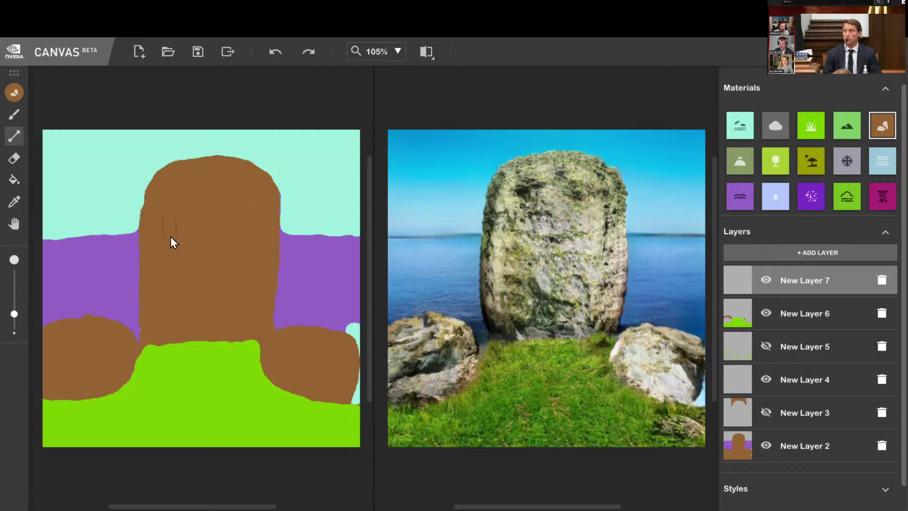
left_click_drag(172, 290, 170, 294)
left_click(742, 135)
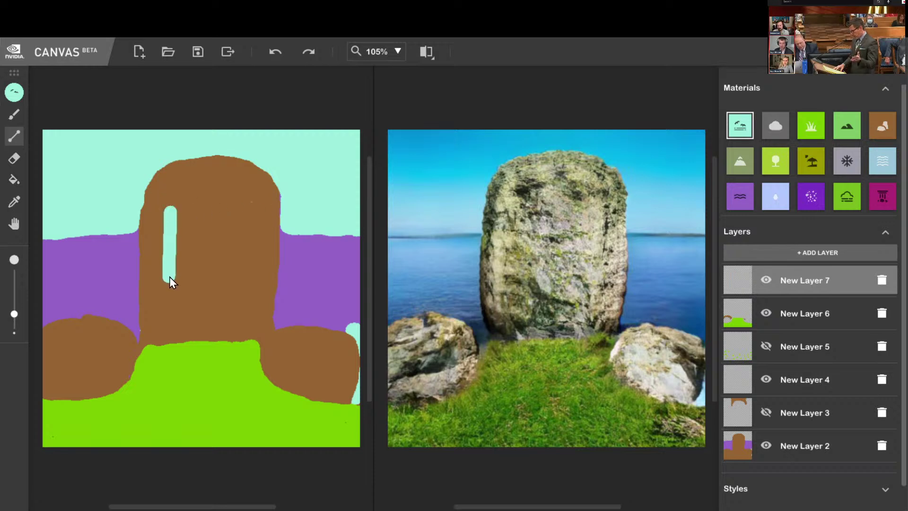
left_click_drag(170, 276, 165, 292)
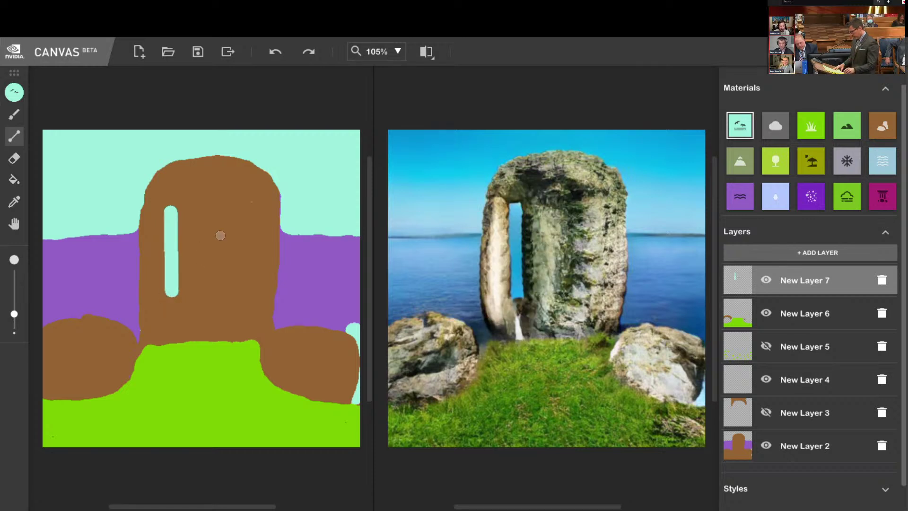
- Draw the letter K's upper arm and lower leg as straight diagonal sky strokes, separated from its vertical stroke on New Layer 7
left_click_drag(220, 216, 194, 250)
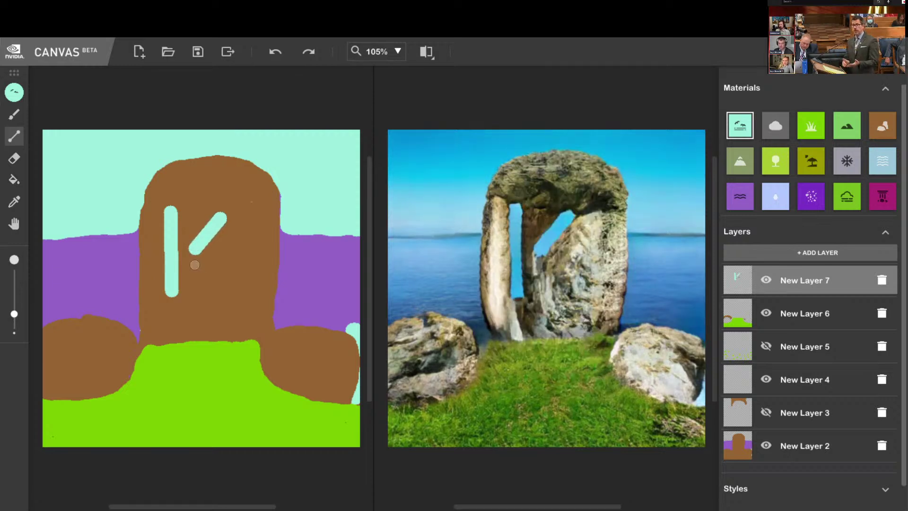
left_click_drag(197, 268, 218, 288)
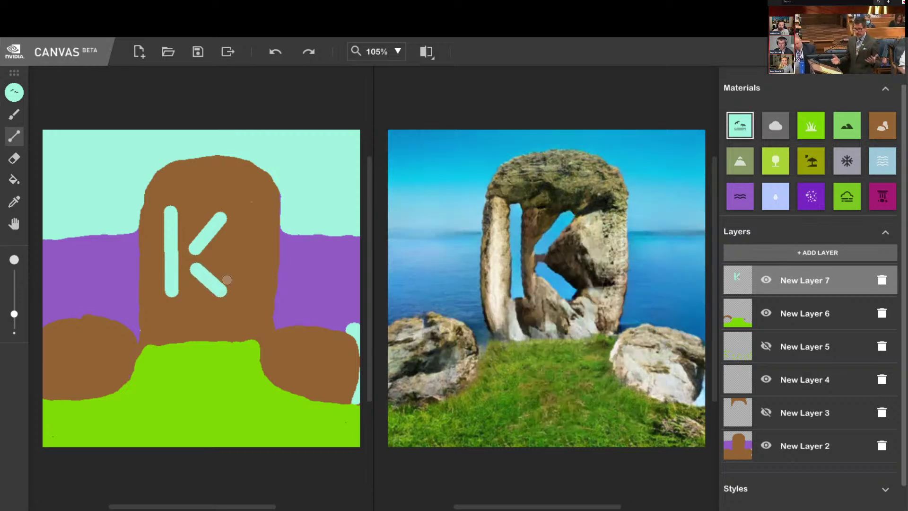
- Erase the facing ends of the K's two diagonals into flat horizontal edges, working at 200% zoom
left_click(14, 158)
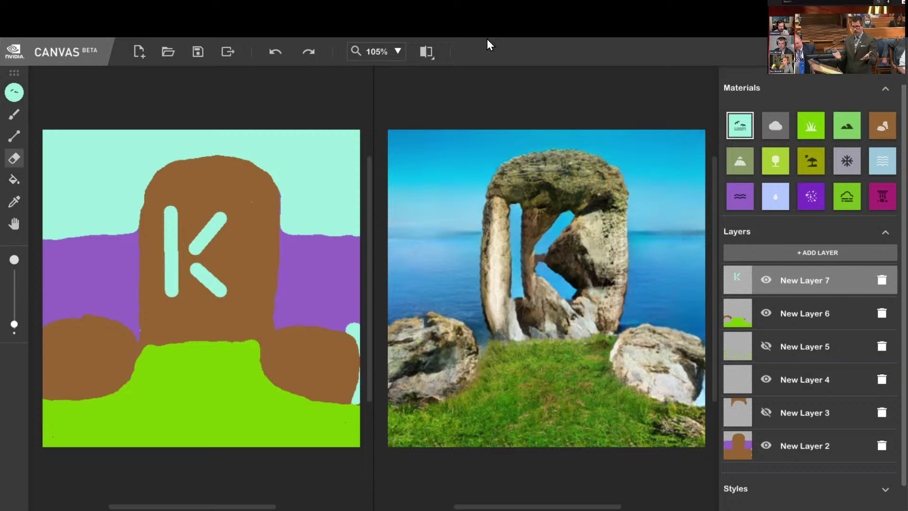
left_click(382, 50)
left_click(377, 148)
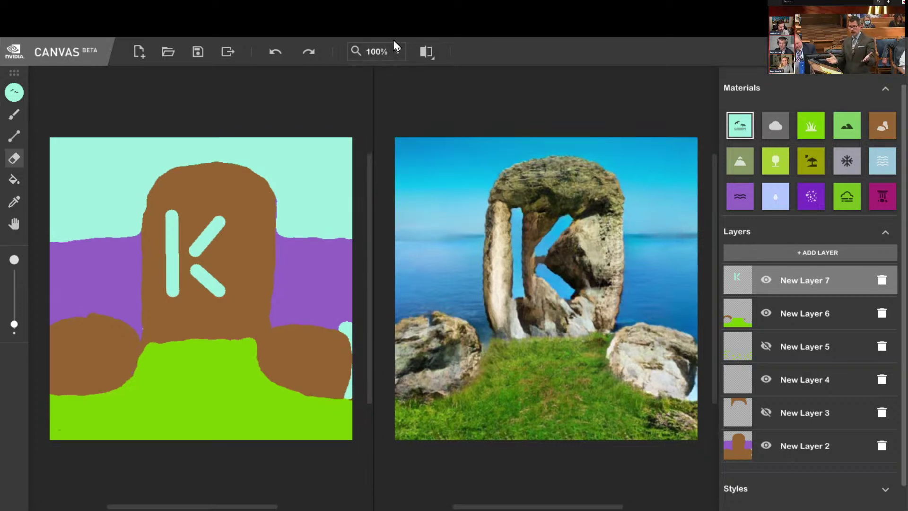
left_click(397, 50)
left_click(382, 165)
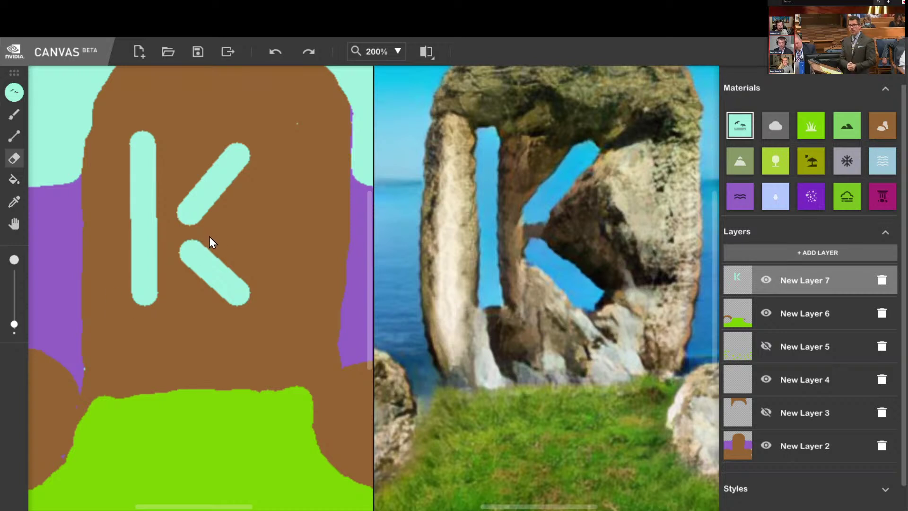
mouse_move(204, 238)
left_mouse_down()
mouse_move(175, 239)
mouse_move(211, 242)
mouse_move(175, 246)
mouse_move(207, 247)
left_mouse_up()
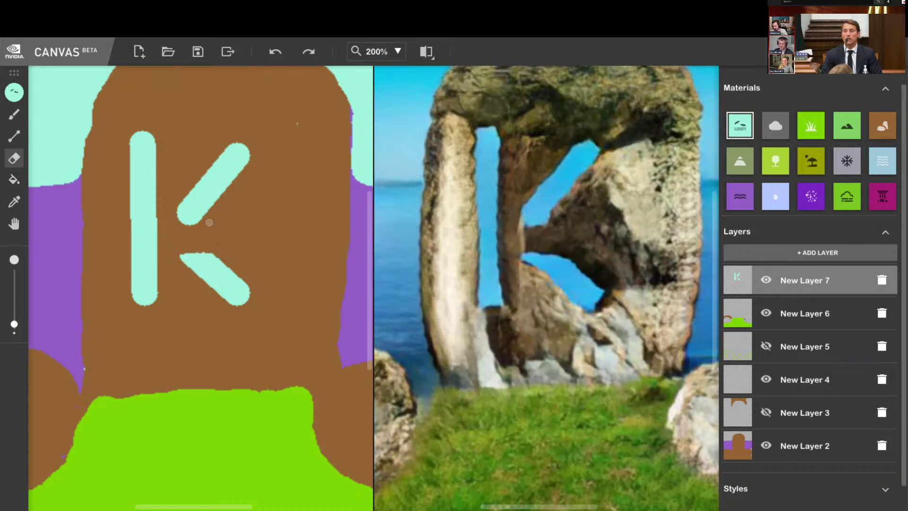
mouse_move(208, 223)
left_mouse_down()
mouse_move(173, 226)
mouse_move(205, 221)
mouse_move(168, 216)
mouse_move(215, 214)
mouse_move(156, 208)
left_mouse_up()
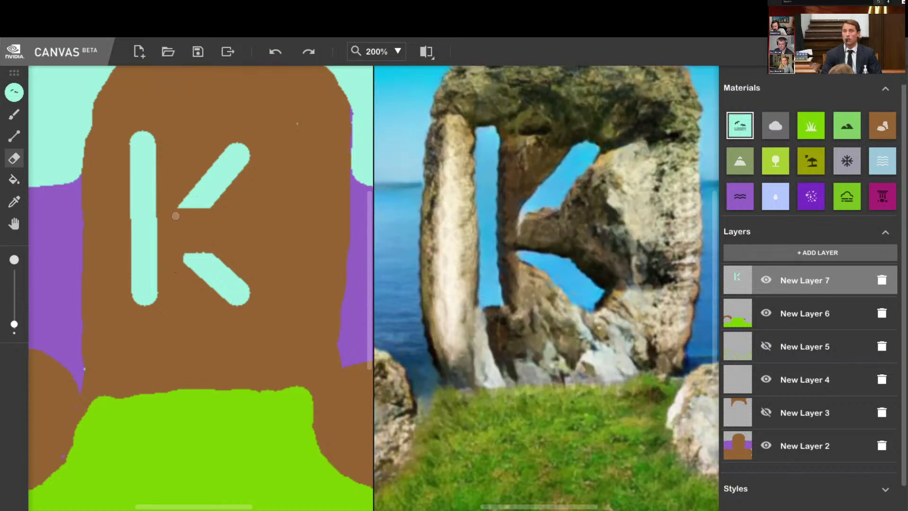
- Erase the inner tips of both K diagonals to straight vertical edges, widening their gap to the vertical stroke
mouse_move(174, 216)
left_mouse_down()
mouse_move(178, 182)
mouse_move(171, 298)
left_mouse_up()
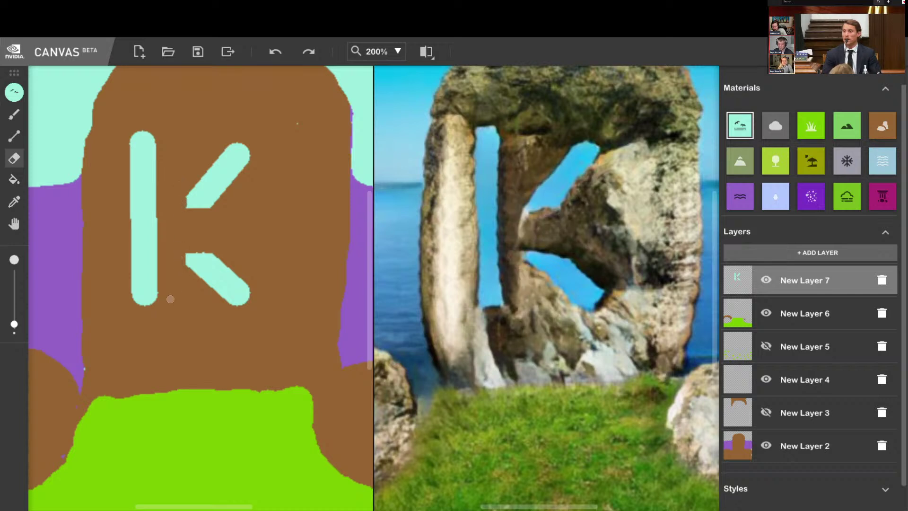
mouse_move(188, 183)
left_mouse_down()
mouse_move(186, 213)
mouse_move(190, 205)
left_mouse_up()
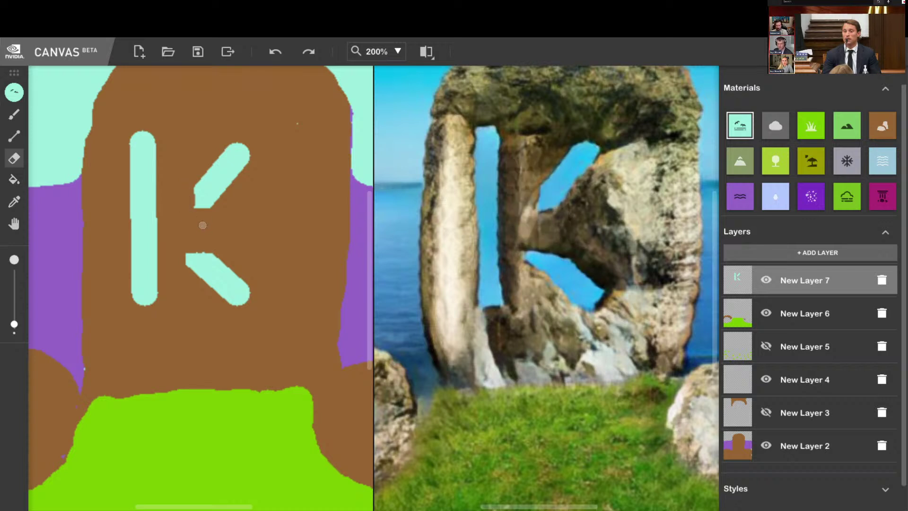
left_click_drag(186, 242, 184, 281)
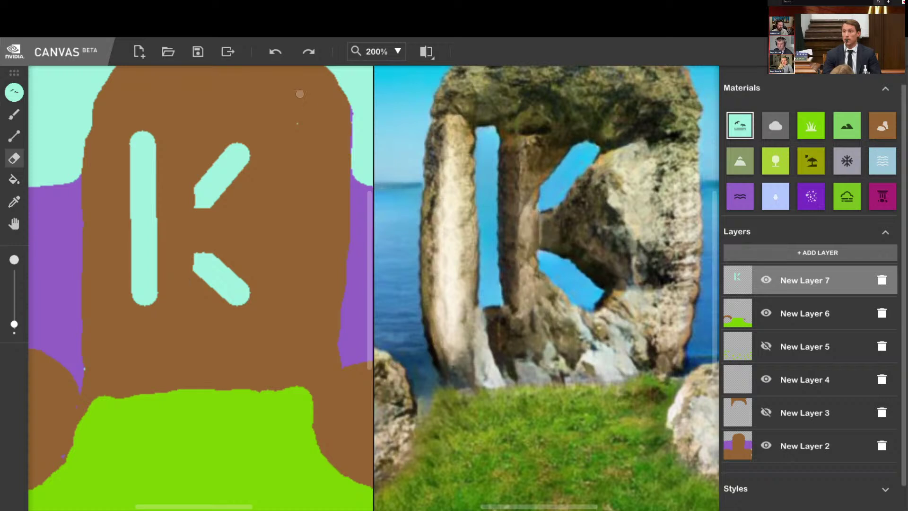
- Cut the K diagonals' inner ends back further with straight vertical lines in Stone material beside the vertical stroke
left_click(11, 142)
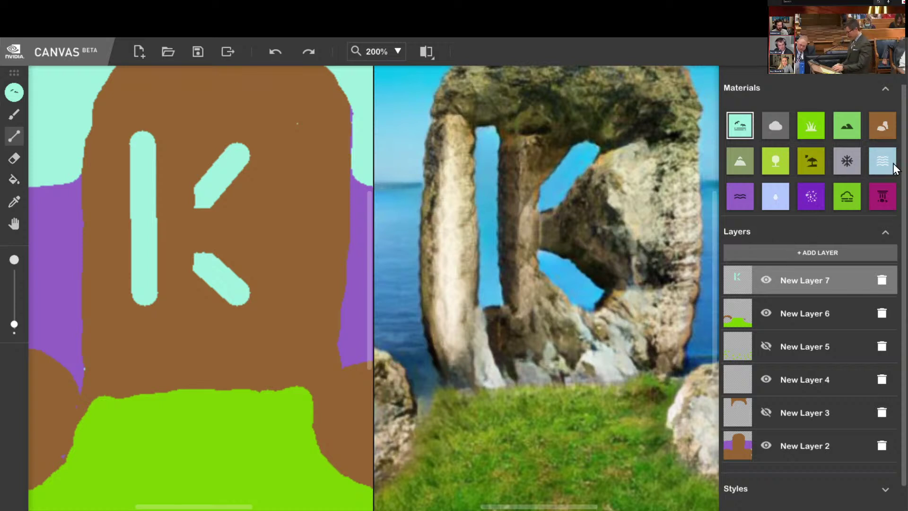
left_click(884, 132)
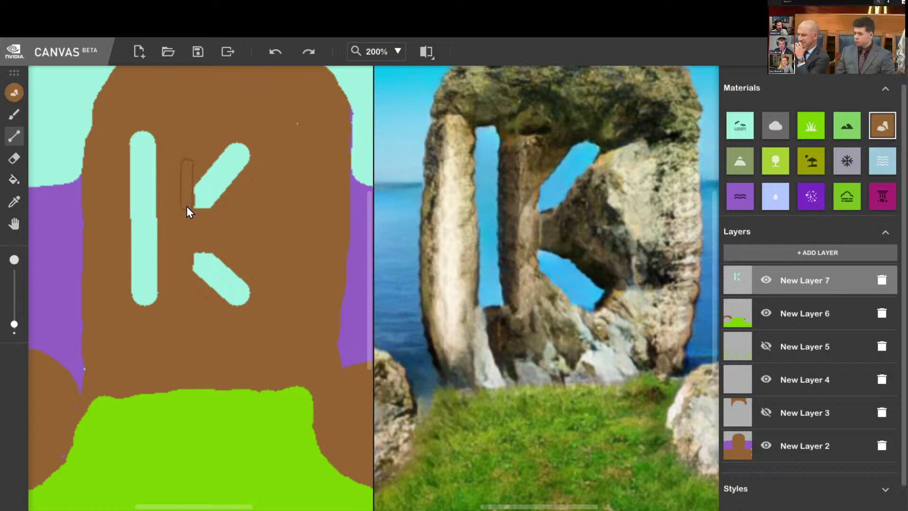
left_click_drag(195, 268, 180, 284)
left_click_drag(189, 176, 184, 290)
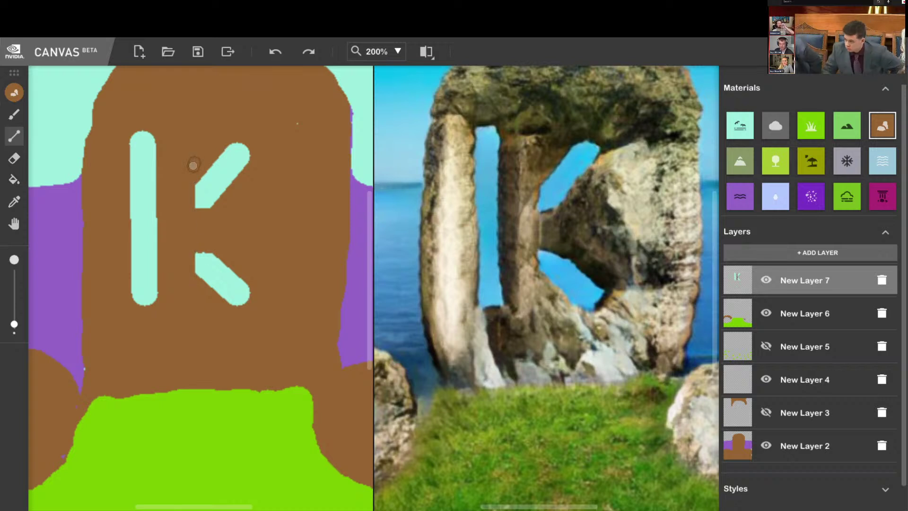
left_click_drag(194, 161, 188, 295)
left_click_drag(197, 167, 190, 305)
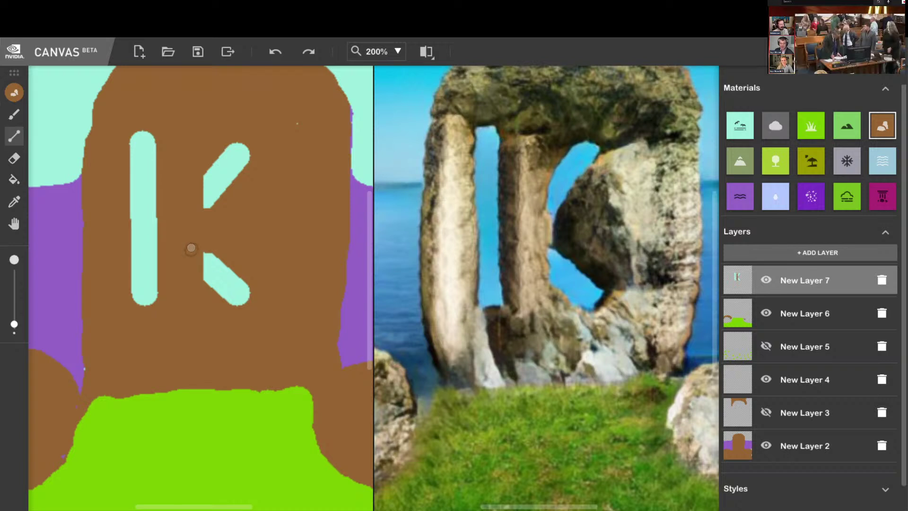
- Shorten the facing ends of the K's arm and leg with Stone lines, undoing and redoing the cut on the lower leg
left_click_drag(190, 248, 223, 249)
left_click_drag(185, 207, 232, 198)
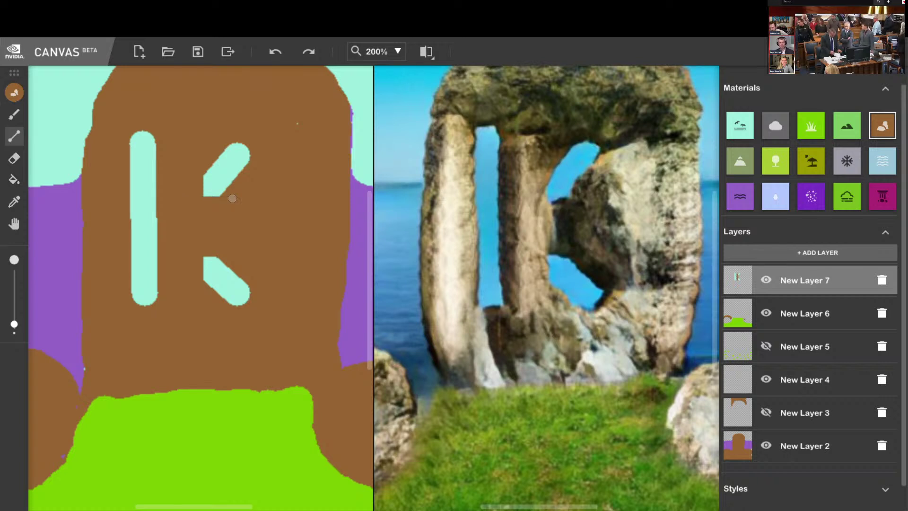
left_click_drag(199, 254, 235, 260)
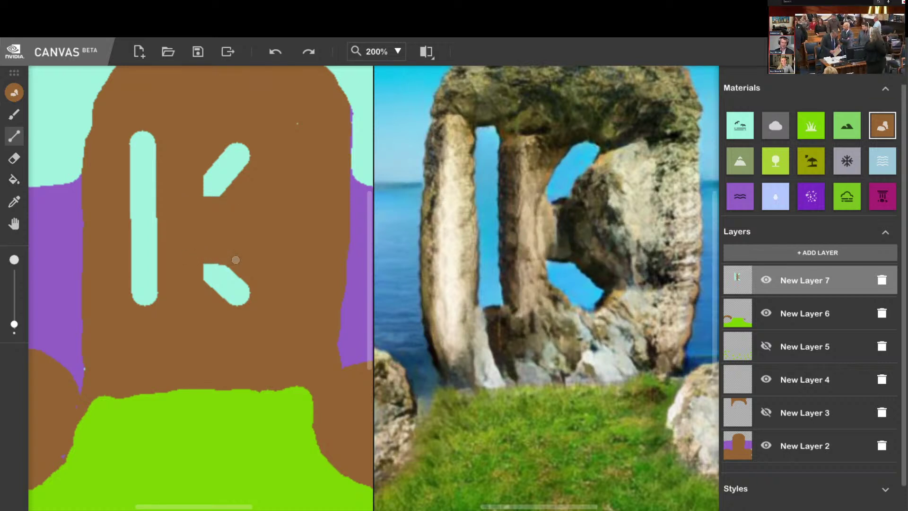
key("ctrl+z")
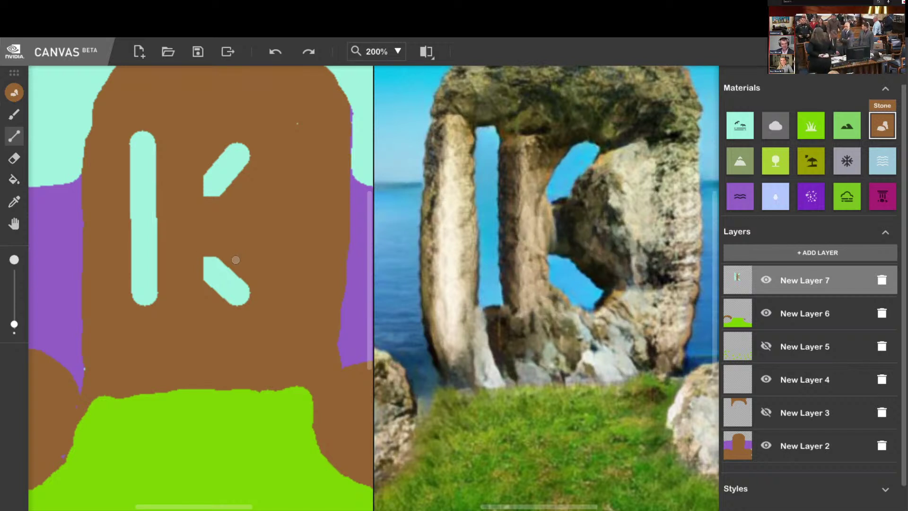
mouse_move(195, 238)
left_mouse_down()
mouse_move(223, 252)
mouse_move(202, 255)
mouse_move(223, 245)
left_mouse_up()
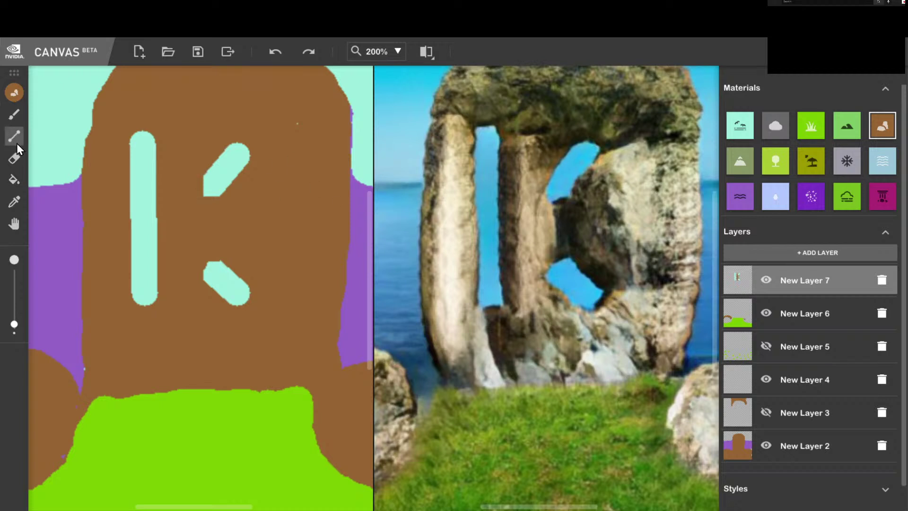
- Erase the K's upper arm, lower leg and vertical stroke from New Layer 7
left_click(14, 161)
mouse_move(234, 182)
left_mouse_down()
mouse_move(219, 200)
mouse_move(234, 194)
mouse_move(210, 160)
left_mouse_up()
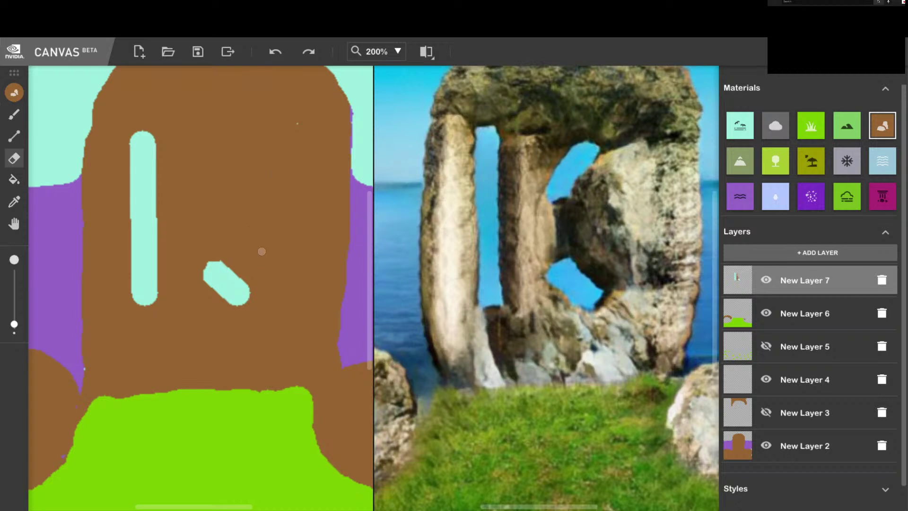
mouse_move(261, 252)
left_mouse_down()
mouse_move(235, 331)
mouse_move(221, 318)
mouse_move(216, 251)
mouse_move(211, 274)
left_mouse_up()
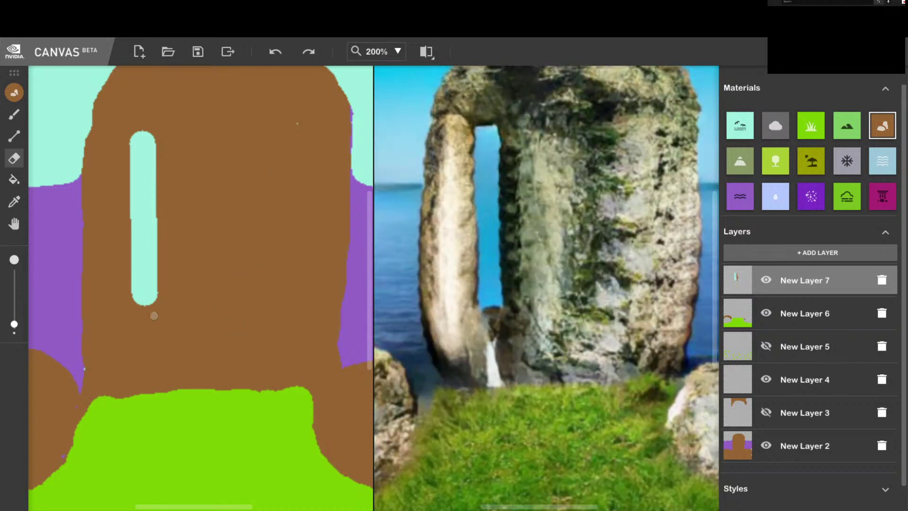
mouse_move(153, 313)
left_mouse_down()
mouse_move(134, 254)
mouse_move(140, 228)
mouse_move(157, 215)
mouse_move(164, 234)
mouse_move(156, 186)
mouse_move(164, 201)
mouse_move(151, 189)
mouse_move(149, 198)
mouse_move(147, 159)
mouse_move(131, 167)
mouse_move(140, 139)
mouse_move(127, 175)
mouse_move(148, 134)
left_mouse_up()
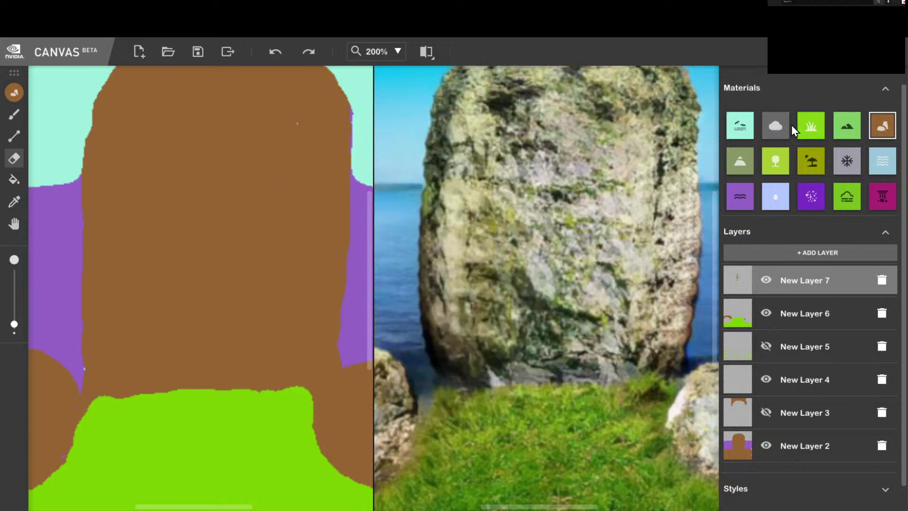
- Paint two round sky spots side by side on the tall rock's lower half with a slightly enlarged brush
left_click(19, 117)
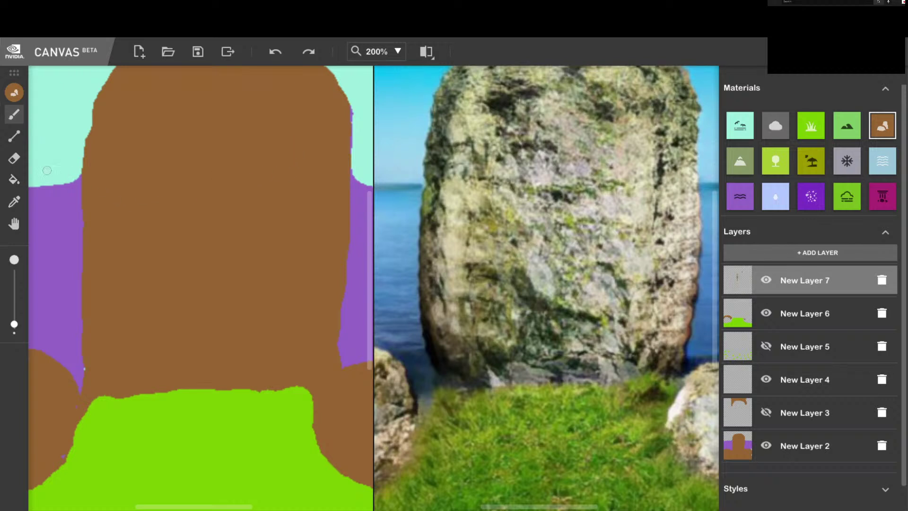
left_click(742, 132)
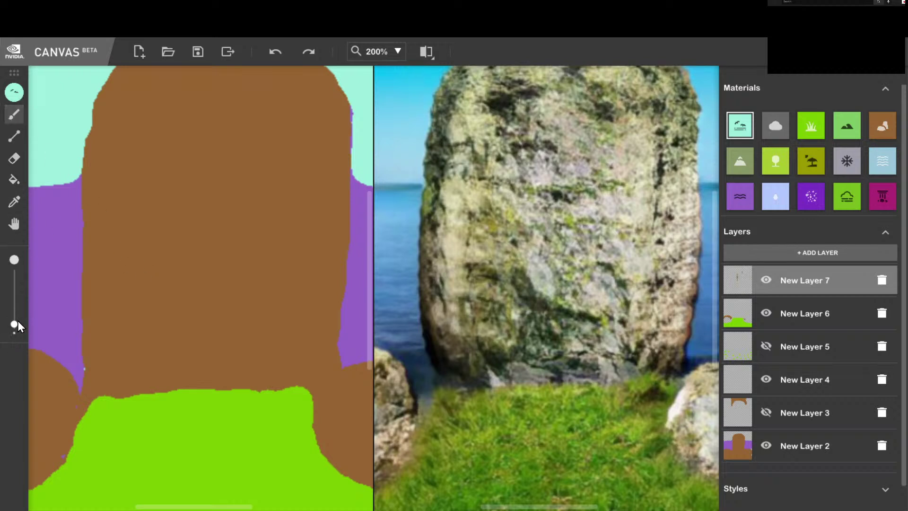
left_click_drag(14, 318, 15, 312)
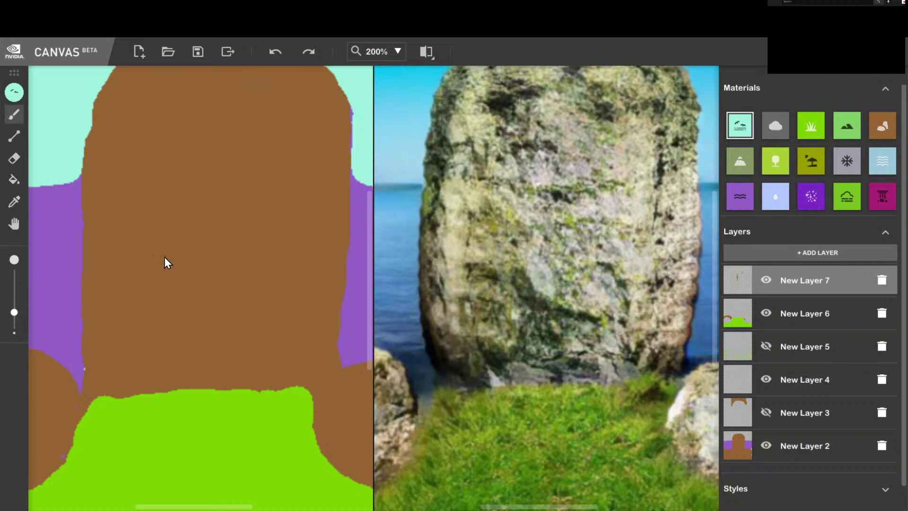
left_click(141, 274)
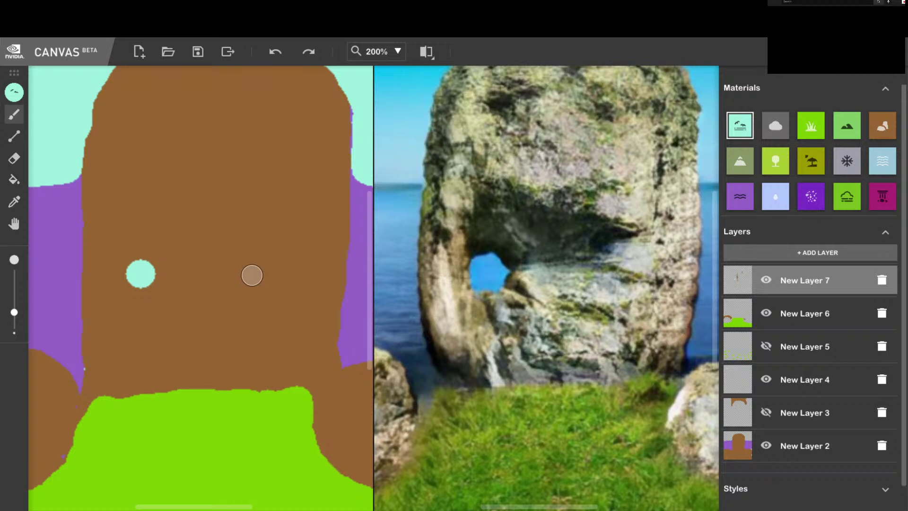
left_click(254, 276)
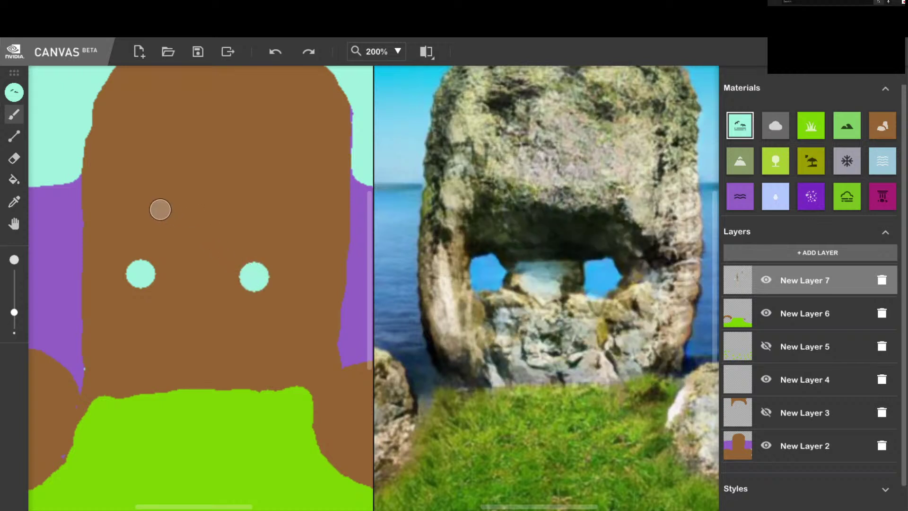
- Try painting a tall sky arch above the two round spots, and undo it
mouse_move(152, 225)
left_mouse_down()
mouse_move(177, 146)
mouse_move(210, 126)
mouse_move(251, 151)
mouse_move(254, 223)
left_mouse_up()
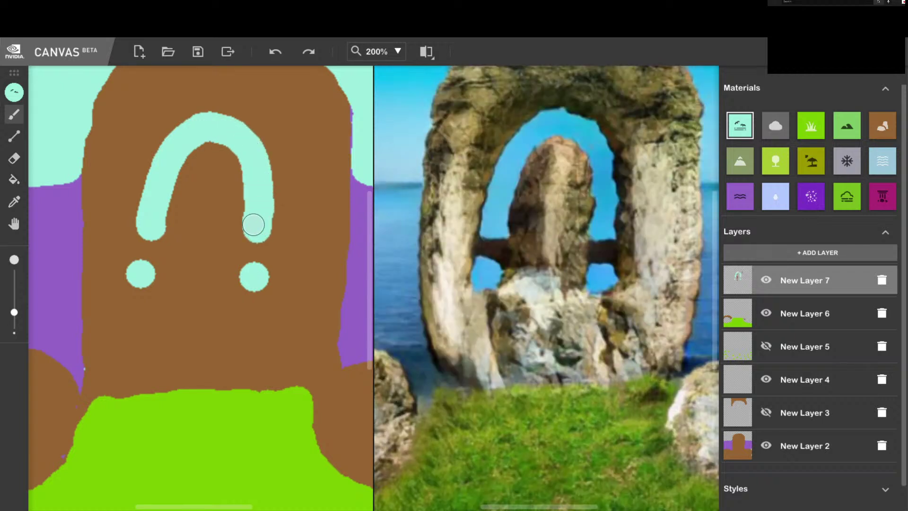
key("ctrl+z")
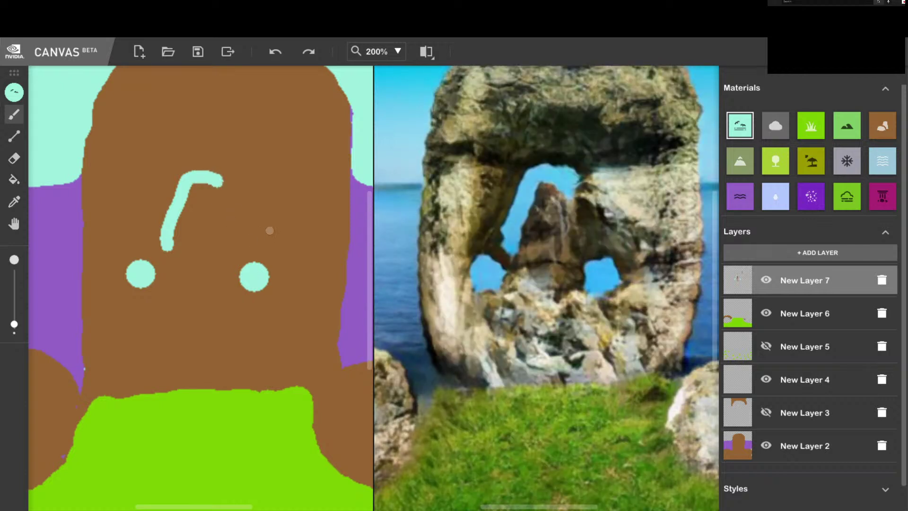
- Undo the partial sky stroke, outline an arch above the two sky dots on the rock, and fill it with sky
key("ctrl+z")
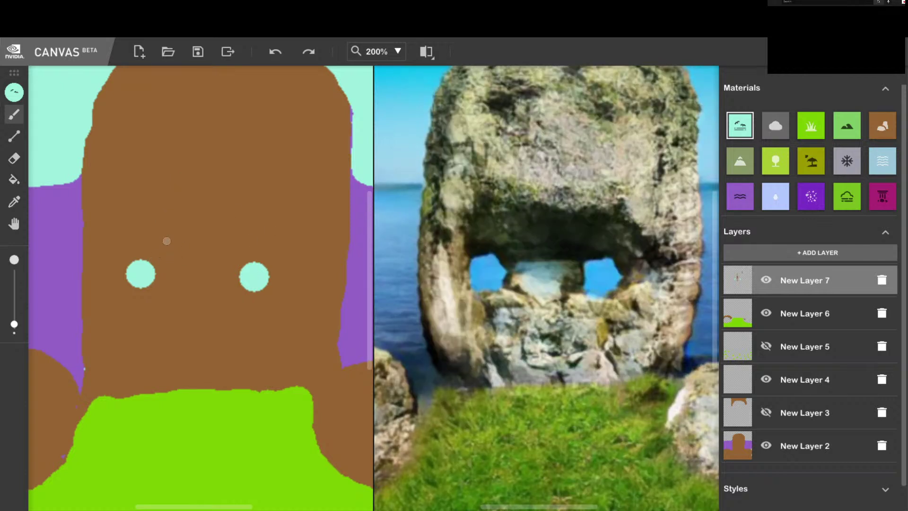
mouse_move(165, 249)
left_mouse_down()
mouse_move(167, 198)
mouse_move(193, 171)
mouse_move(216, 179)
mouse_move(229, 201)
mouse_move(231, 244)
left_mouse_up()
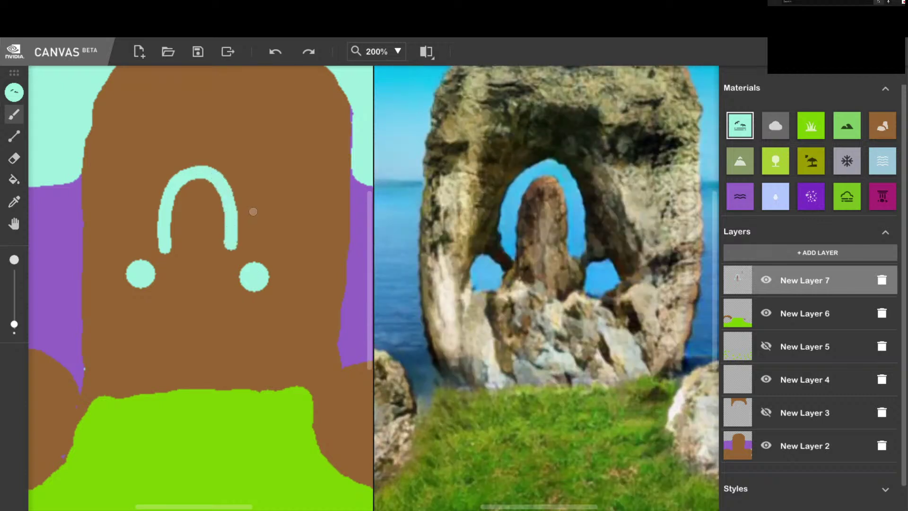
mouse_move(191, 189)
left_mouse_down()
mouse_move(185, 194)
mouse_move(200, 184)
mouse_move(188, 179)
mouse_move(210, 183)
mouse_move(182, 187)
mouse_move(207, 192)
mouse_move(182, 208)
mouse_move(208, 203)
mouse_move(202, 196)
mouse_move(222, 222)
mouse_move(173, 215)
mouse_move(220, 230)
mouse_move(174, 226)
mouse_move(222, 236)
mouse_move(183, 227)
mouse_move(167, 233)
mouse_move(222, 237)
mouse_move(168, 242)
mouse_move(222, 244)
mouse_move(225, 233)
left_mouse_up()
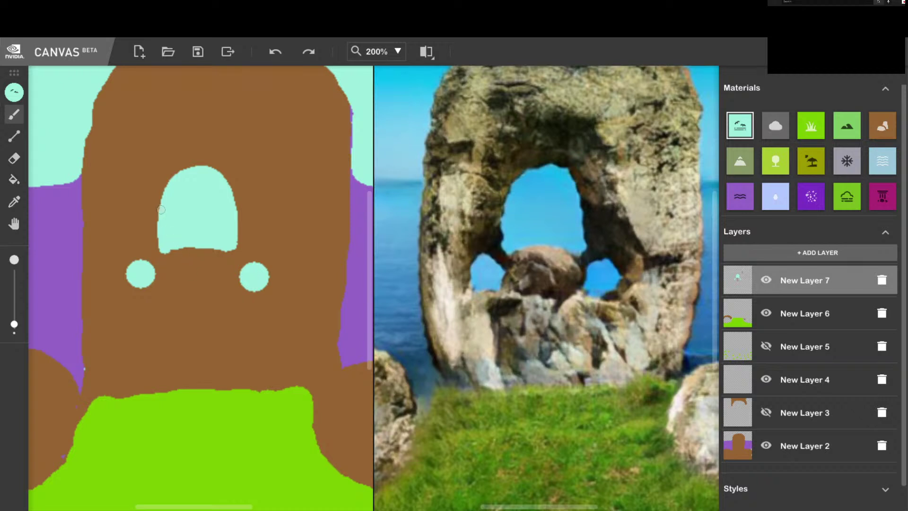
- Extend the arch-shaped sky opening upward and slightly wider with a rounded top, undoing the stray stroke at its lower corner
mouse_move(162, 237)
left_mouse_down()
mouse_move(156, 246)
mouse_move(162, 242)
left_mouse_up()
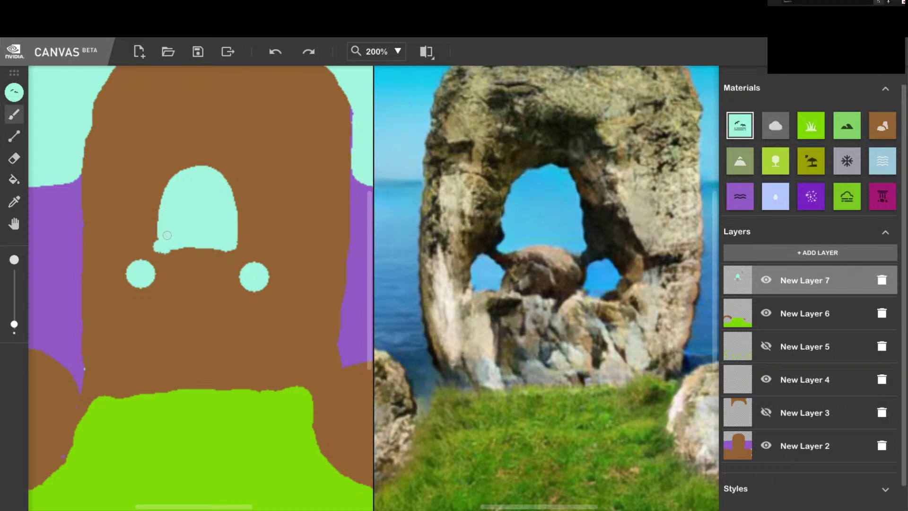
key("ctrl+z")
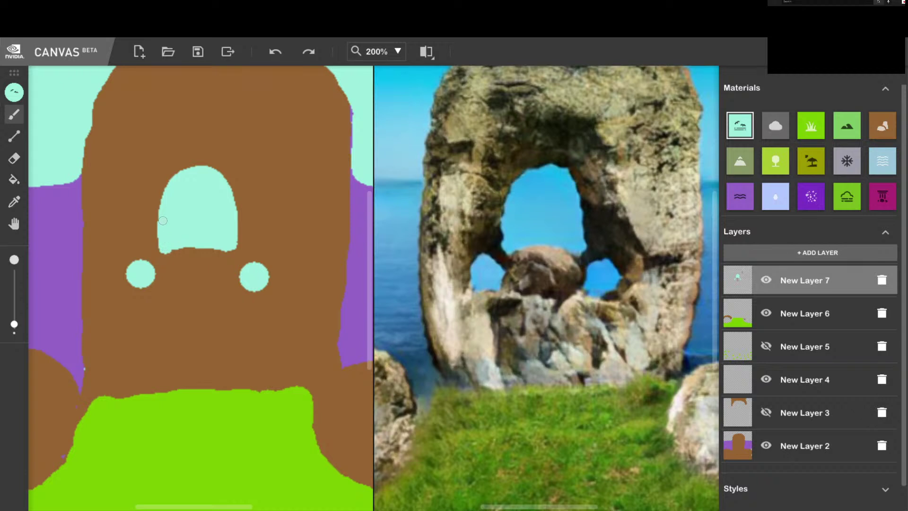
mouse_move(163, 220)
left_mouse_down()
mouse_move(171, 160)
mouse_move(189, 145)
mouse_move(209, 145)
mouse_move(236, 186)
mouse_move(233, 241)
mouse_move(229, 187)
mouse_move(201, 154)
mouse_move(182, 160)
mouse_move(199, 166)
mouse_move(187, 185)
mouse_move(192, 159)
left_mouse_up()
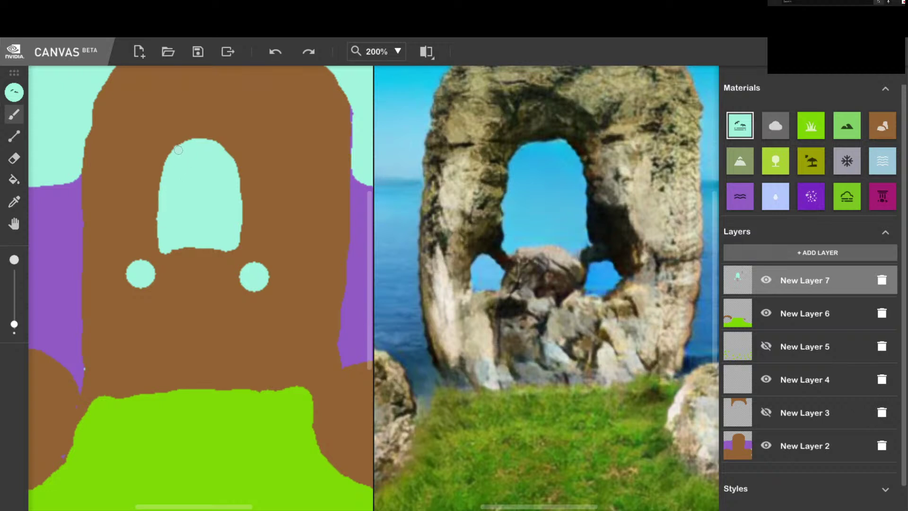
mouse_move(178, 150)
left_mouse_down()
mouse_move(191, 140)
mouse_move(218, 142)
mouse_move(183, 141)
left_mouse_up()
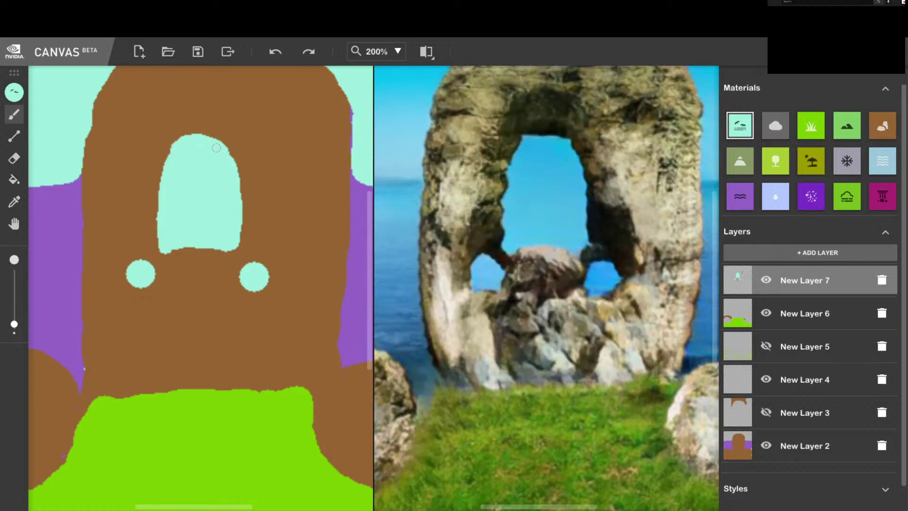
left_click(378, 55)
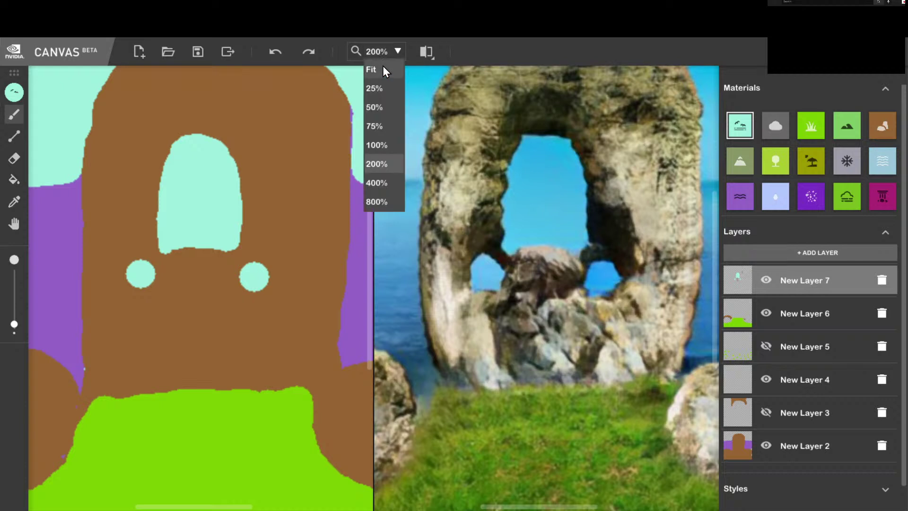
left_click(382, 67)
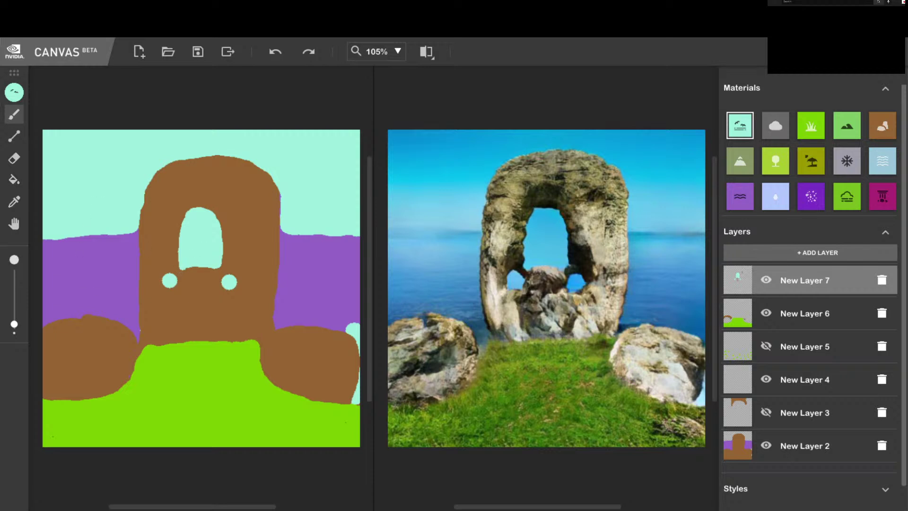
- Erase the uneven lower edge and corners of the arch-shaped sky opening into a smooth, rounded curve
left_click(399, 51)
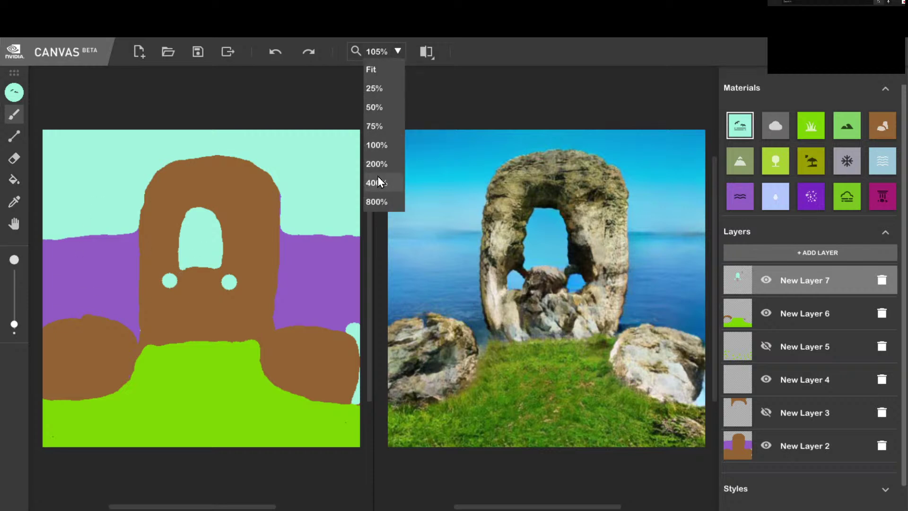
left_click(376, 182)
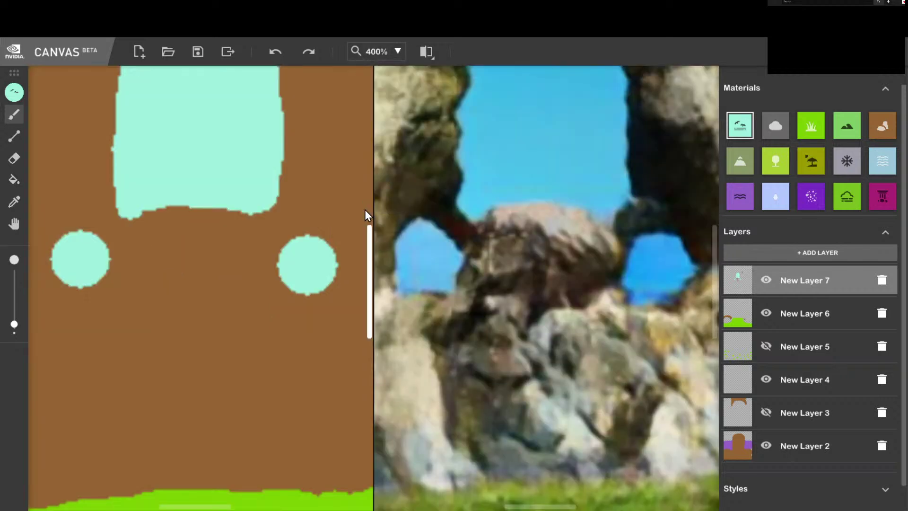
left_click(18, 157)
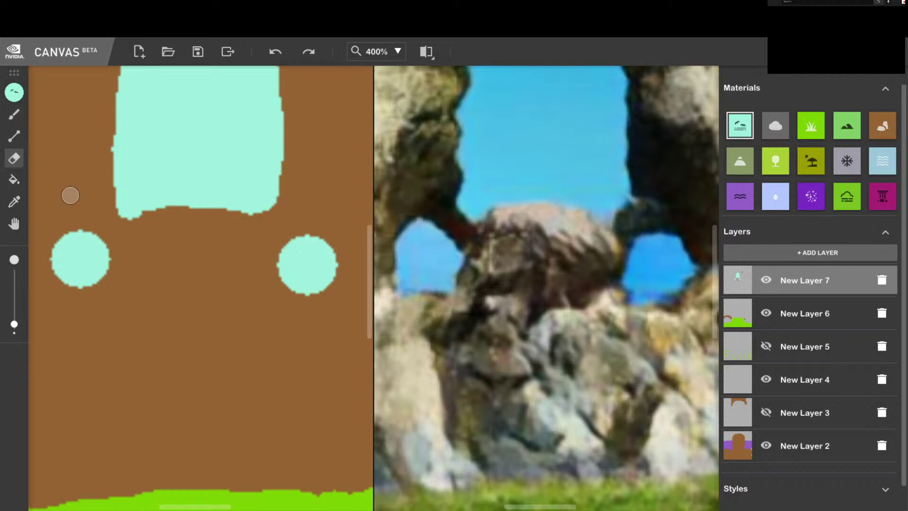
left_click(120, 219)
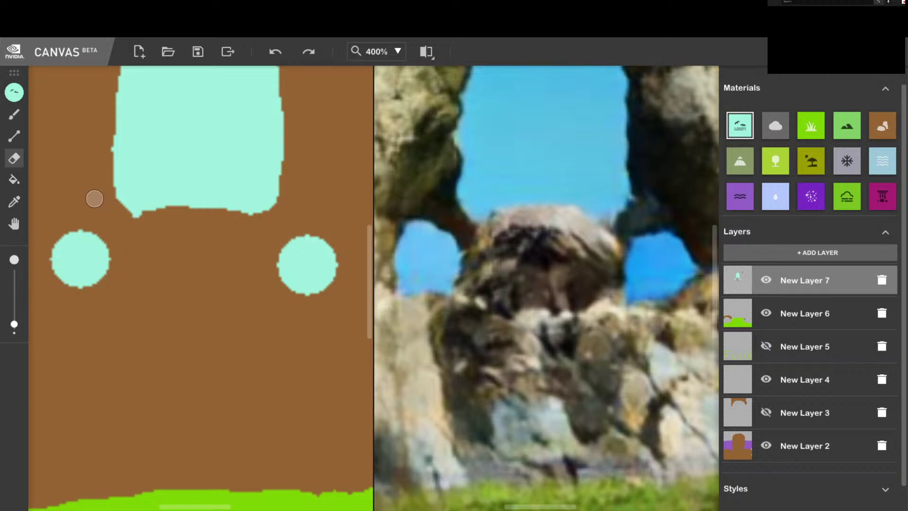
left_click_drag(115, 204, 147, 219)
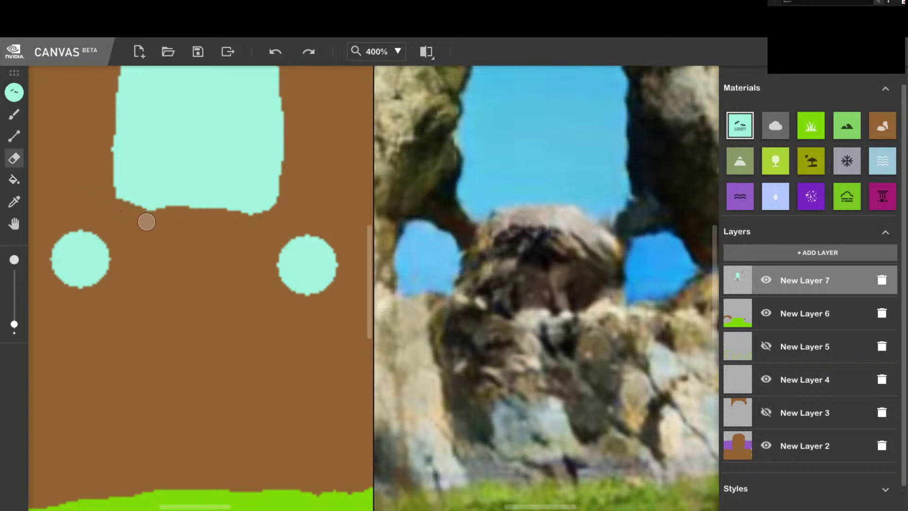
mouse_move(100, 188)
left_mouse_down()
mouse_move(160, 222)
mouse_move(216, 226)
mouse_move(287, 203)
left_mouse_up()
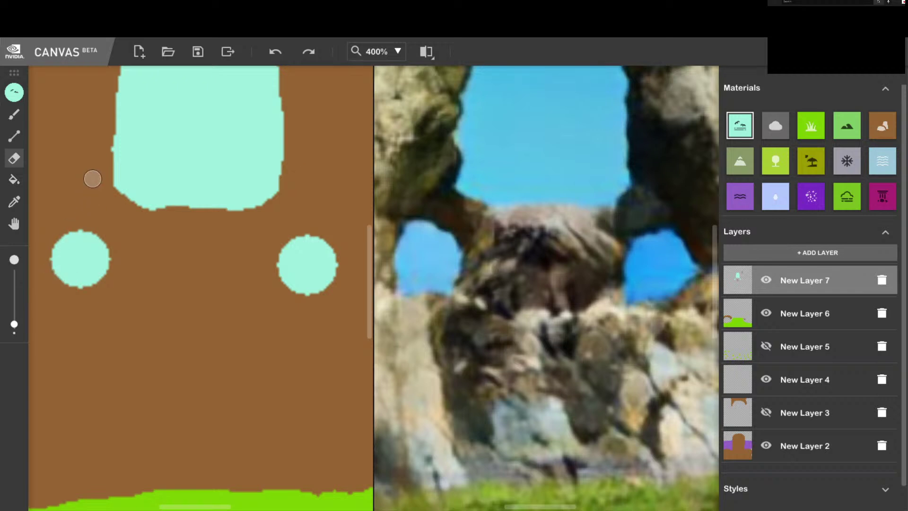
mouse_move(101, 186)
left_mouse_down()
mouse_move(218, 217)
mouse_move(281, 203)
mouse_move(297, 187)
mouse_move(264, 203)
left_mouse_up()
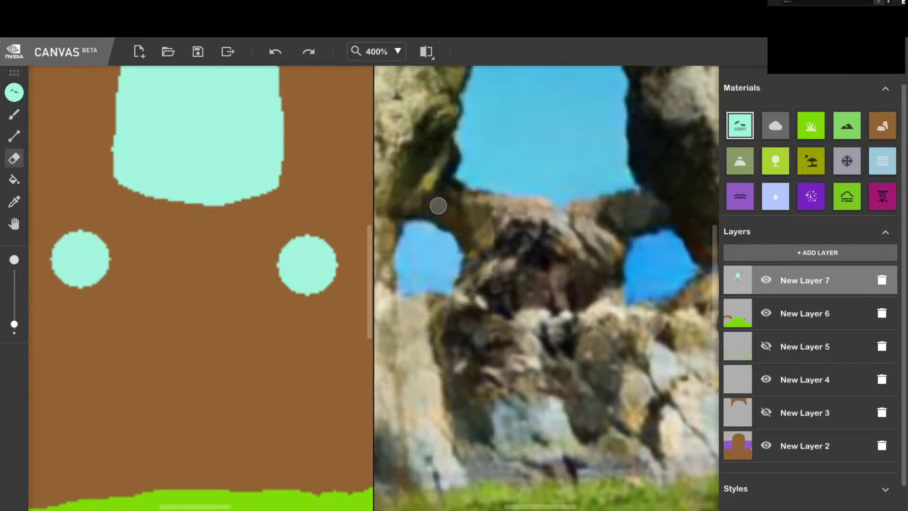
left_click(381, 50)
left_click(383, 77)
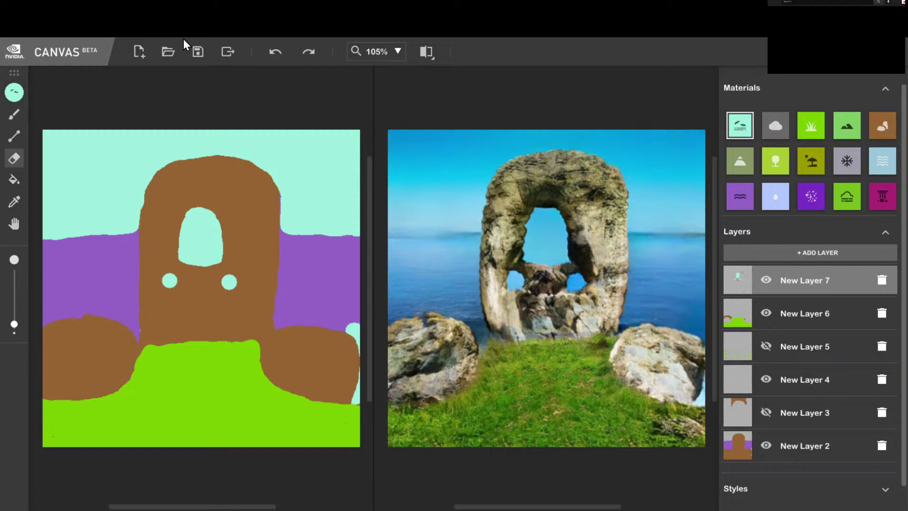
- Start a new image, discarding the current changes, and apply the style with a golden sunset over misty mountains
left_click(139, 50)
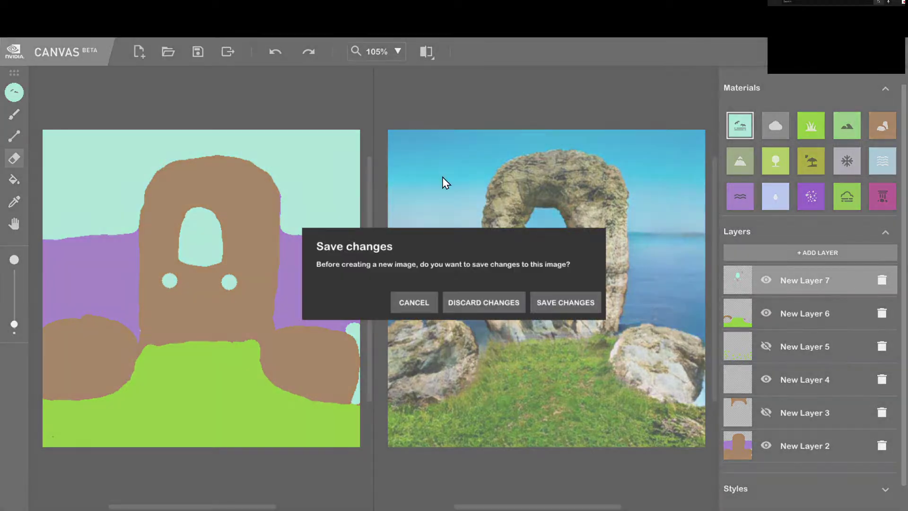
left_click(462, 303)
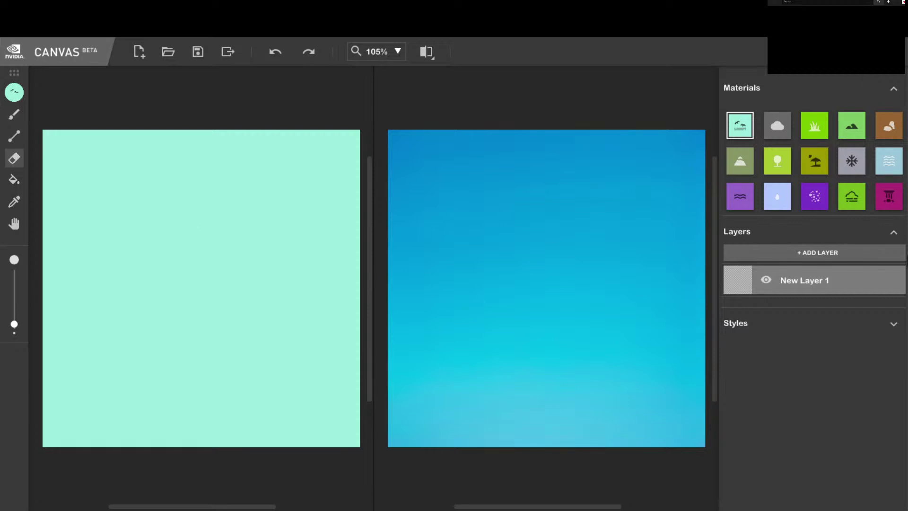
left_click(892, 325)
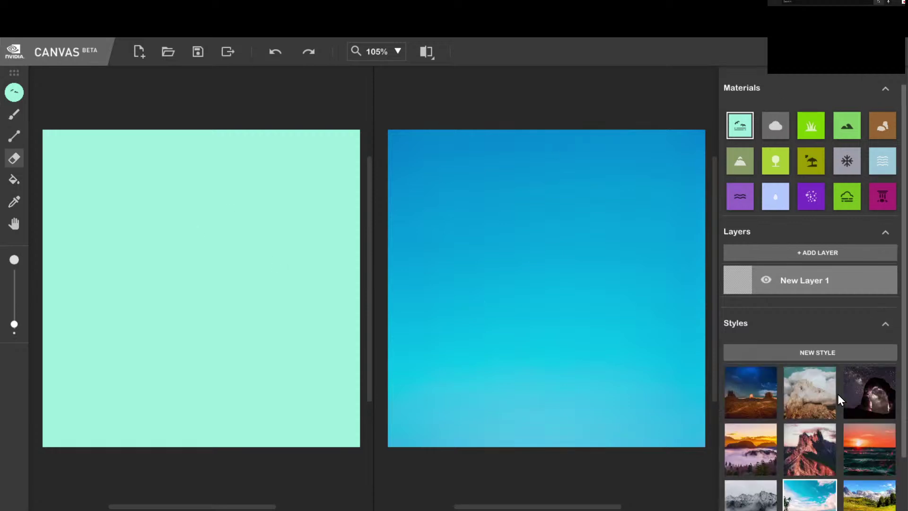
scroll(904, 408, "down", 1)
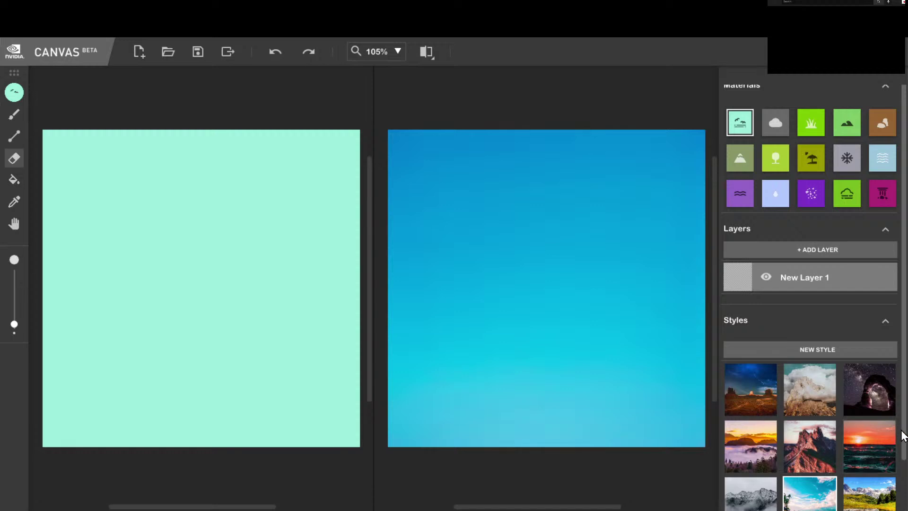
left_click(747, 449)
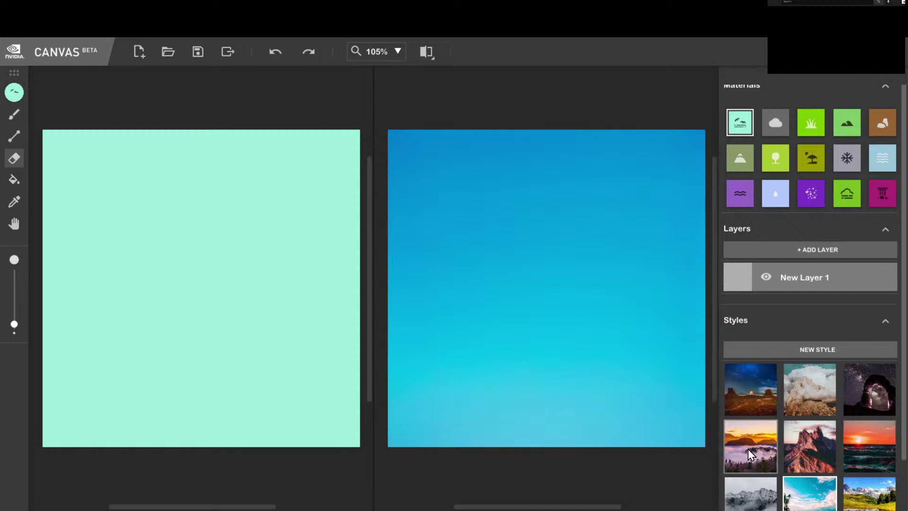
scroll(876, 374, "down", 2)
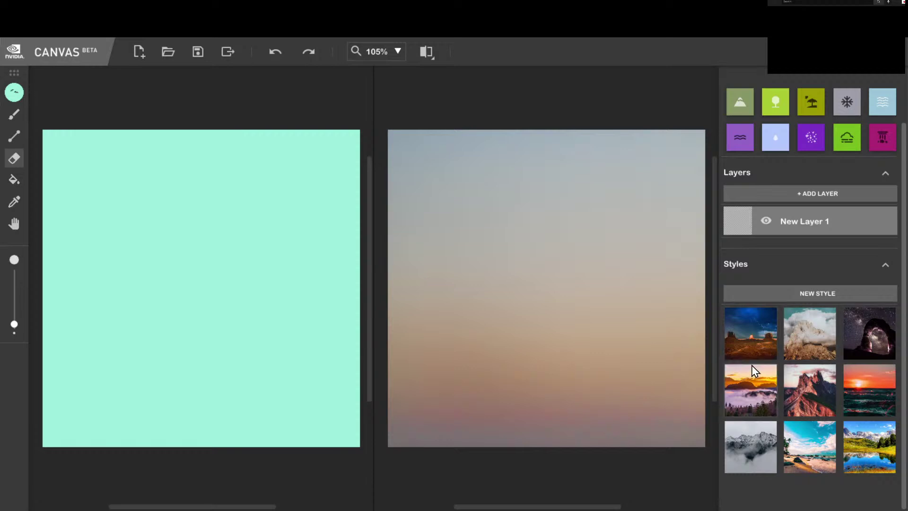
left_click(892, 268)
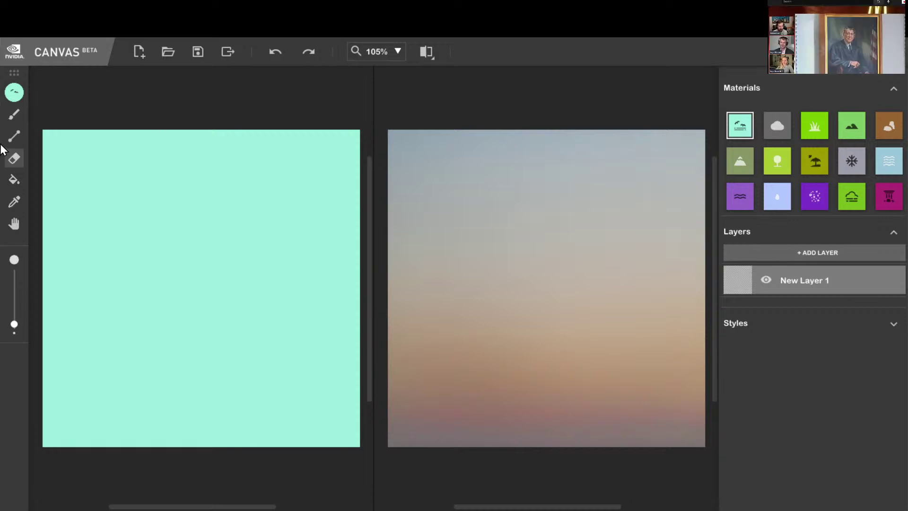
- Paint a rising and dipping hill ridge across the middle of the image with a larger brush in the hill material
left_click(14, 113)
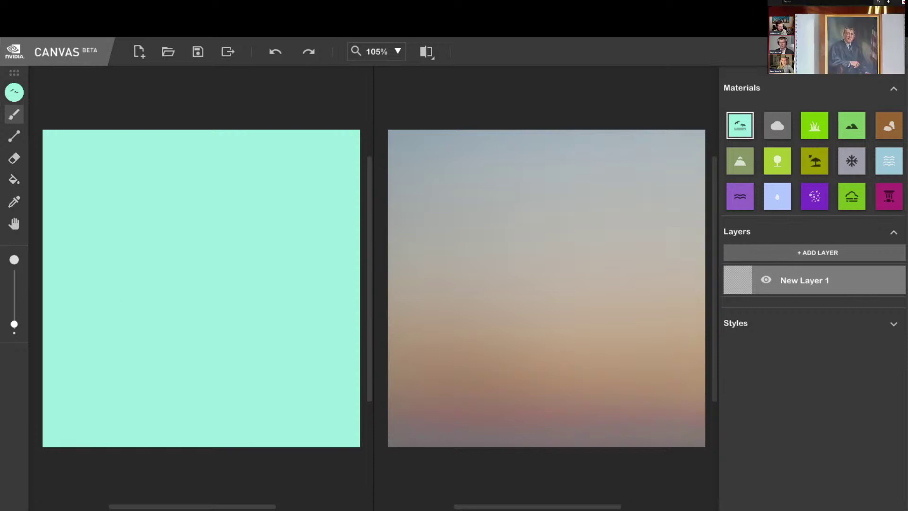
left_click(854, 130)
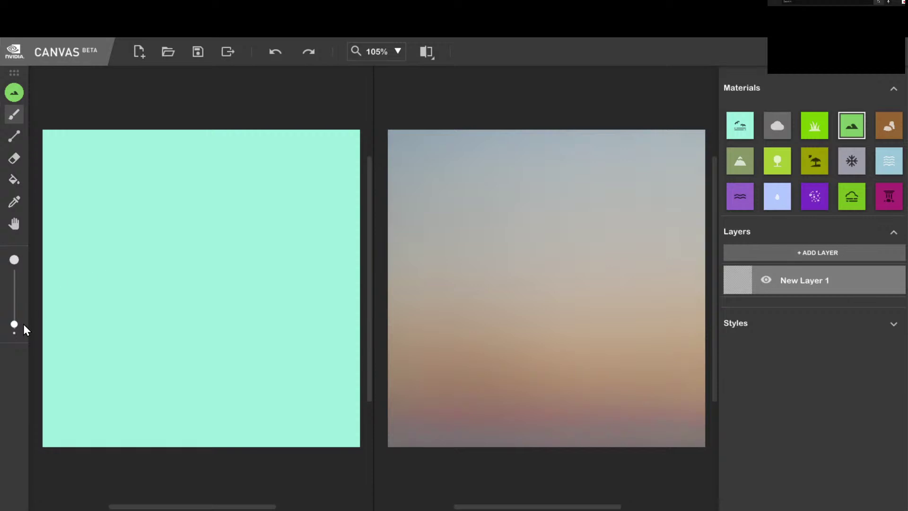
left_click_drag(13, 325, 14, 302)
mouse_move(97, 292)
left_mouse_down()
mouse_move(134, 263)
mouse_move(188, 253)
mouse_move(234, 266)
mouse_move(254, 286)
mouse_move(275, 283)
mouse_move(331, 245)
mouse_move(363, 195)
left_mouse_up()
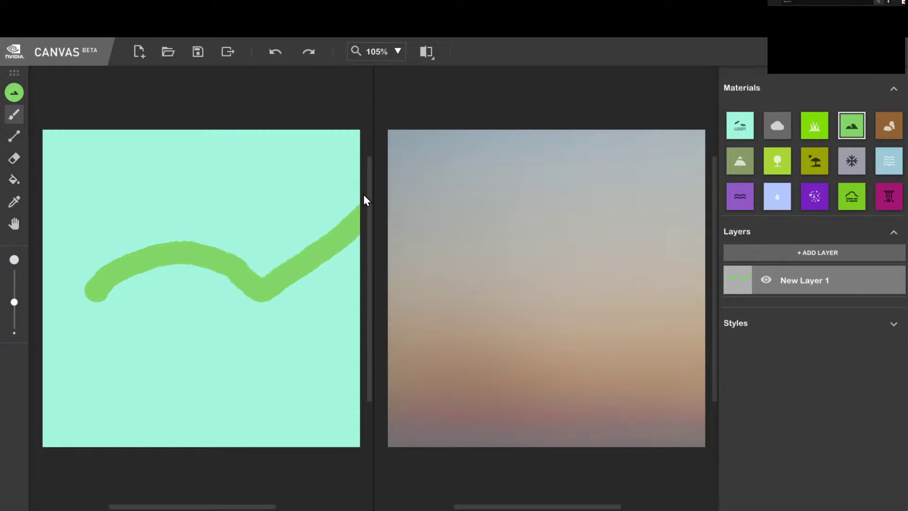
mouse_move(122, 282)
left_mouse_down()
mouse_move(89, 252)
mouse_move(27, 233)
left_mouse_up()
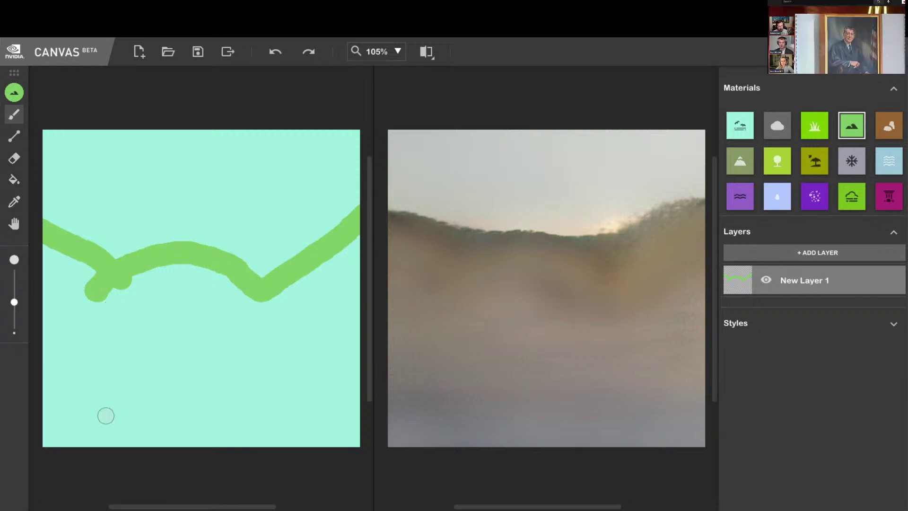
mouse_move(119, 422)
left_mouse_down()
mouse_move(159, 413)
mouse_move(187, 369)
mouse_move(207, 399)
mouse_move(275, 428)
mouse_move(385, 433)
left_mouse_up()
mouse_move(129, 379)
left_mouse_down()
mouse_move(191, 368)
mouse_move(155, 405)
mouse_move(95, 412)
mouse_move(66, 401)
left_mouse_up()
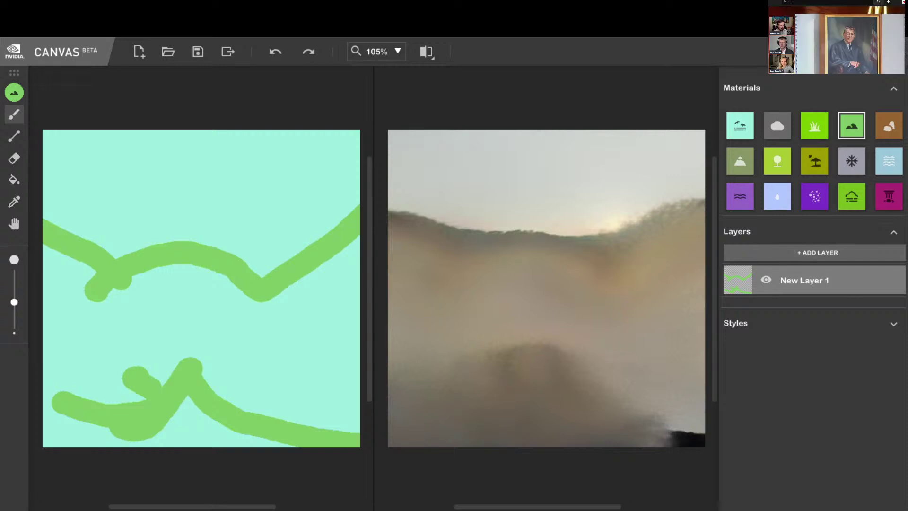
key("ctrl+z")
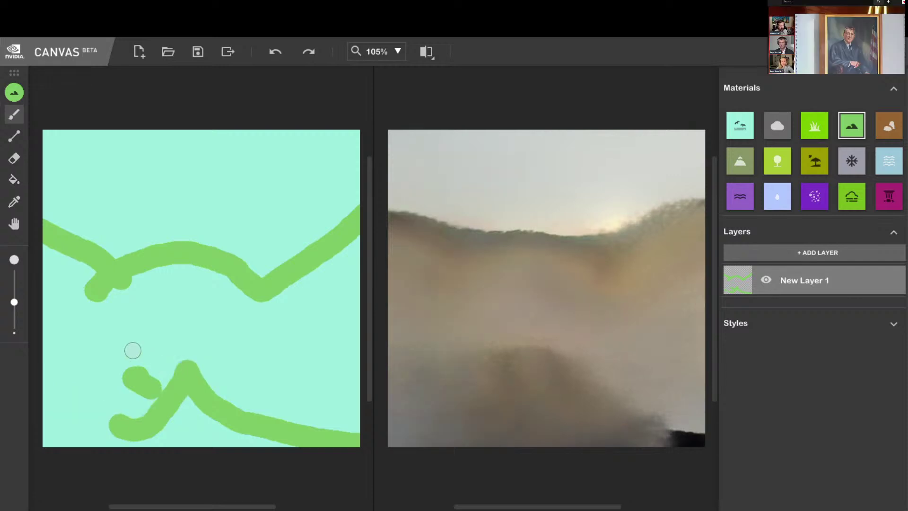
left_click(14, 158)
mouse_move(121, 373)
left_mouse_down()
mouse_move(153, 386)
mouse_move(122, 397)
mouse_move(156, 395)
mouse_move(175, 360)
left_mouse_up()
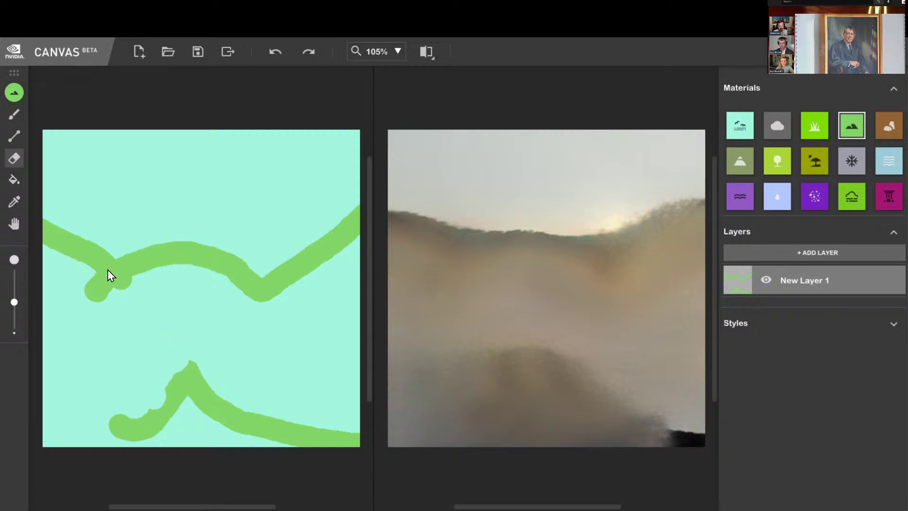
mouse_move(166, 328)
left_mouse_down()
mouse_move(194, 350)
mouse_move(188, 384)
mouse_move(270, 429)
mouse_move(230, 421)
mouse_move(260, 431)
mouse_move(284, 424)
mouse_move(326, 442)
mouse_move(359, 435)
left_mouse_up()
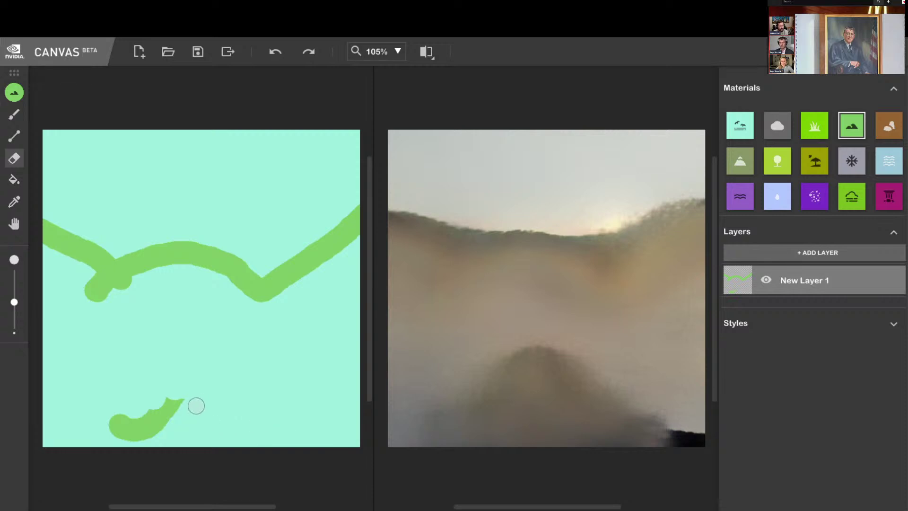
mouse_move(197, 405)
left_mouse_down()
mouse_move(176, 403)
mouse_move(136, 432)
mouse_move(118, 417)
left_mouse_up()
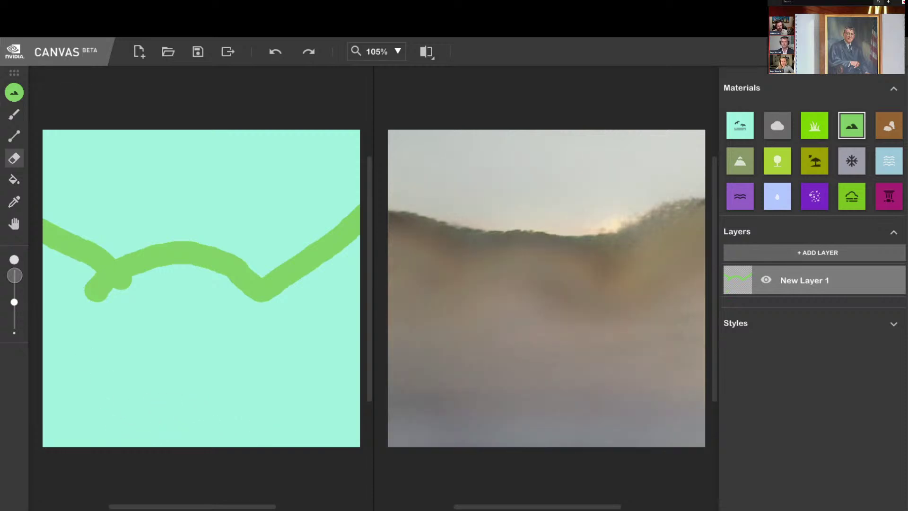
- Paint two hill strokes along the bottom of the image that curve up into a narrow central peak, undoing the misplaced right-hand stroke
left_click(15, 121)
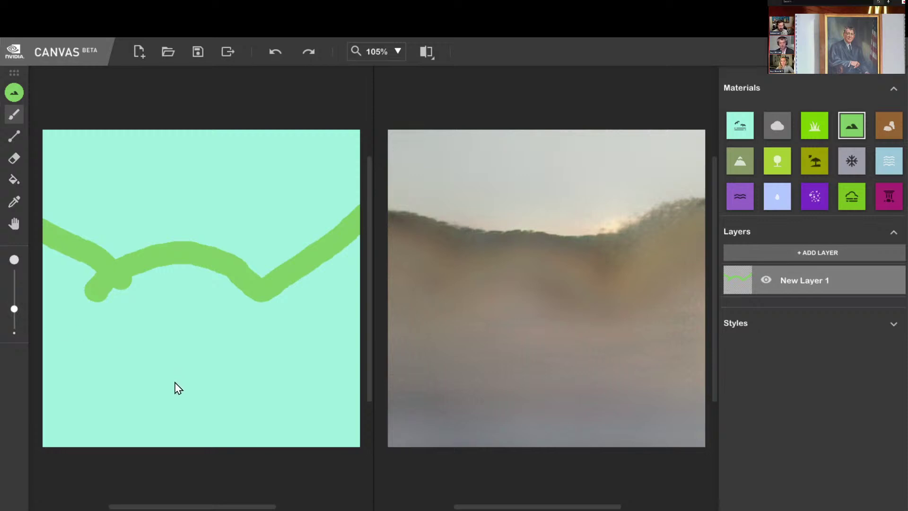
mouse_move(178, 382)
left_mouse_down()
mouse_move(152, 427)
mouse_move(114, 435)
left_mouse_up()
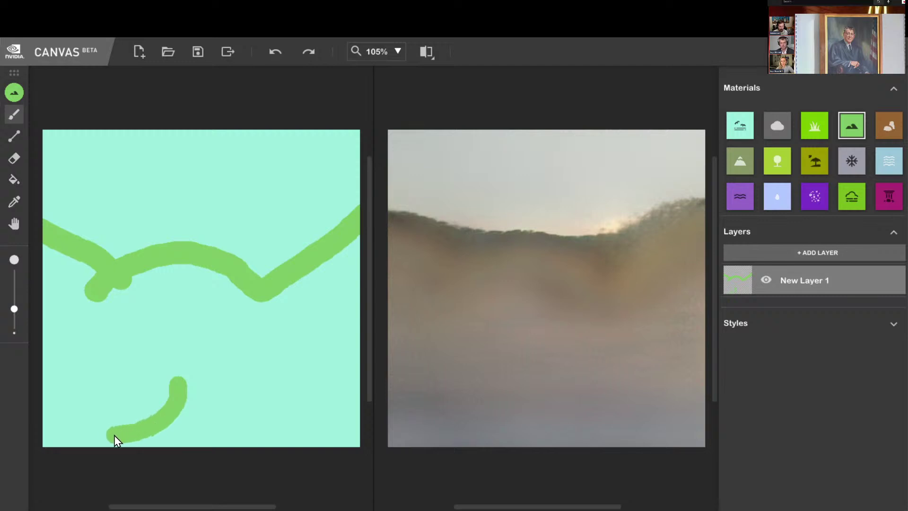
mouse_move(188, 377)
left_mouse_down()
mouse_move(240, 428)
mouse_move(283, 436)
left_mouse_up()
key("ctrl+z")
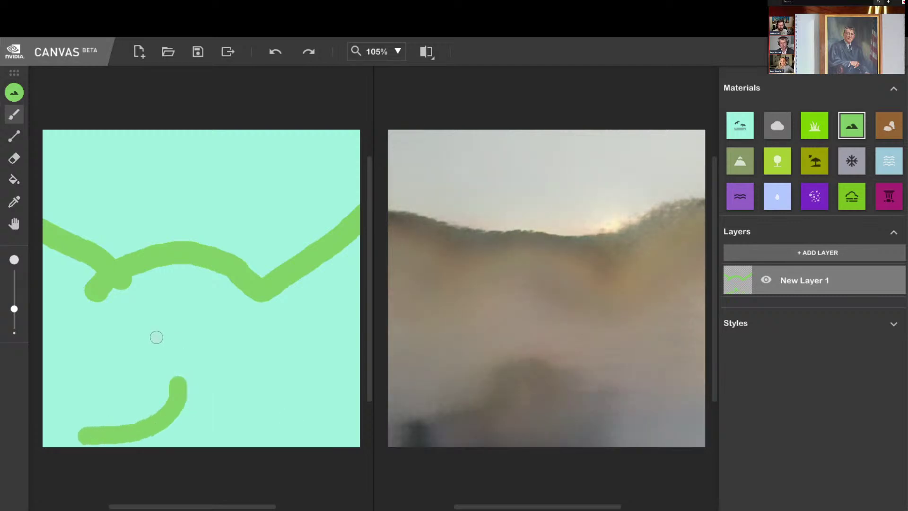
mouse_move(186, 380)
left_mouse_down()
mouse_move(197, 420)
mouse_move(228, 431)
mouse_move(359, 431)
left_mouse_up()
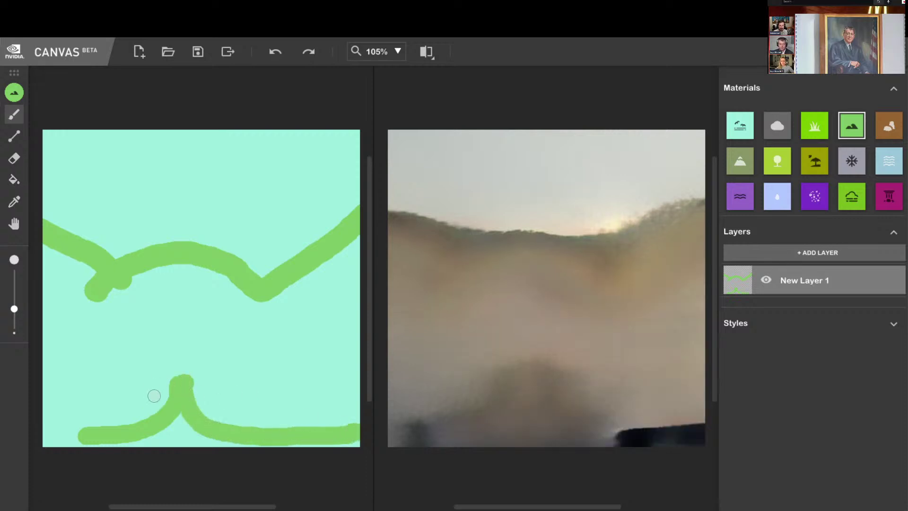
- Fill the left and right sides of the image below the ridge with hill material, leaving an enclosed central area
mouse_move(156, 407)
left_mouse_down()
mouse_move(137, 426)
mouse_move(41, 430)
mouse_move(83, 446)
mouse_move(46, 426)
mouse_move(35, 342)
mouse_move(43, 252)
mouse_move(78, 265)
mouse_move(102, 310)
mouse_move(85, 401)
mouse_move(80, 366)
mouse_move(55, 394)
mouse_move(48, 279)
mouse_move(57, 270)
mouse_move(73, 276)
mouse_move(91, 312)
mouse_move(80, 344)
mouse_move(74, 317)
mouse_move(62, 327)
mouse_move(71, 310)
left_mouse_up()
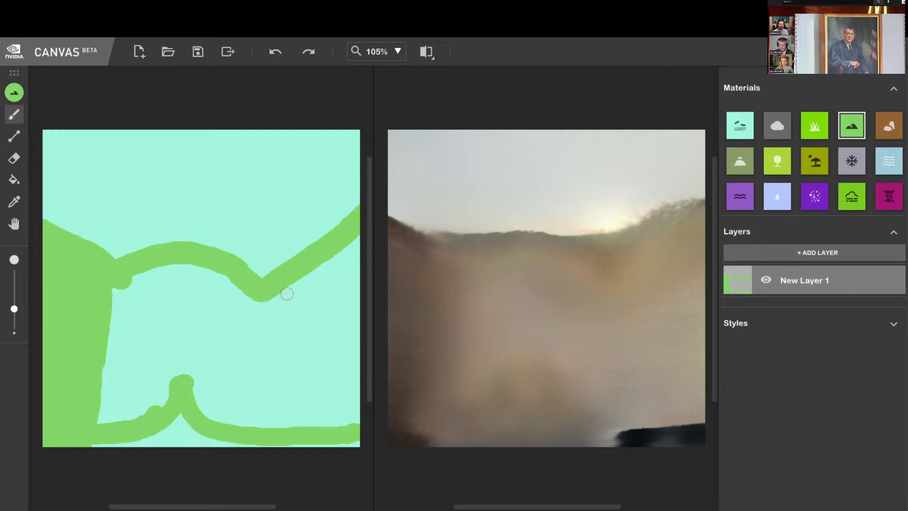
mouse_move(286, 290)
left_mouse_down()
mouse_move(301, 416)
mouse_move(286, 388)
mouse_move(284, 421)
mouse_move(282, 375)
left_mouse_up()
left_click_drag(282, 329, 268, 396)
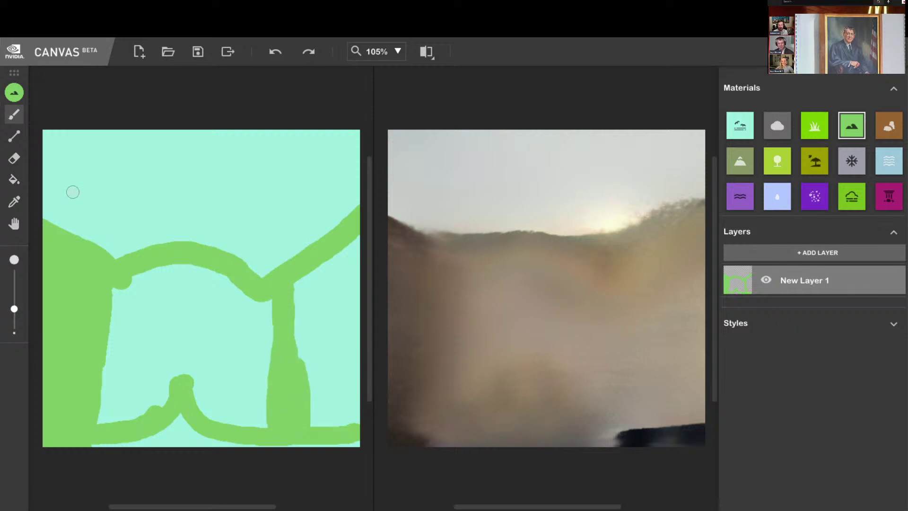
left_click(17, 182)
left_click(317, 321)
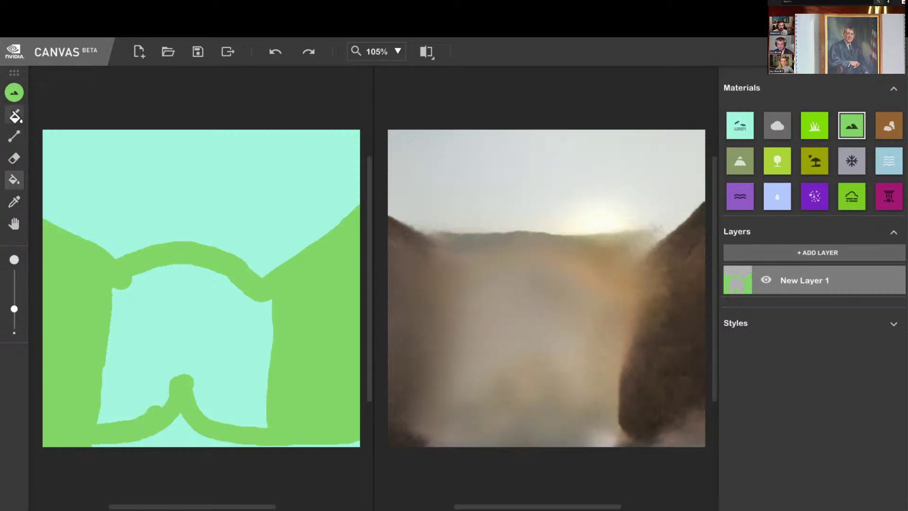
- Erase the bump on the lower-left hill stroke and trim the central peak with a slightly smaller eraser
left_click(14, 114)
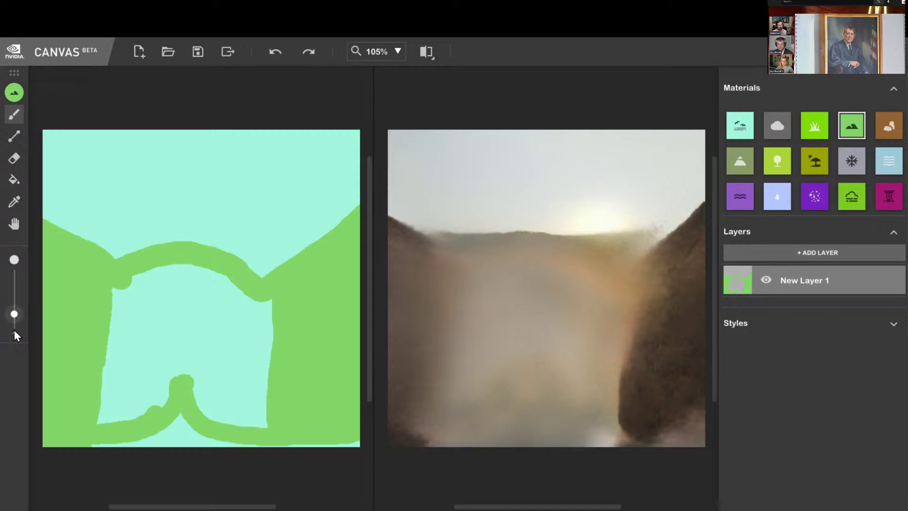
left_click(19, 174)
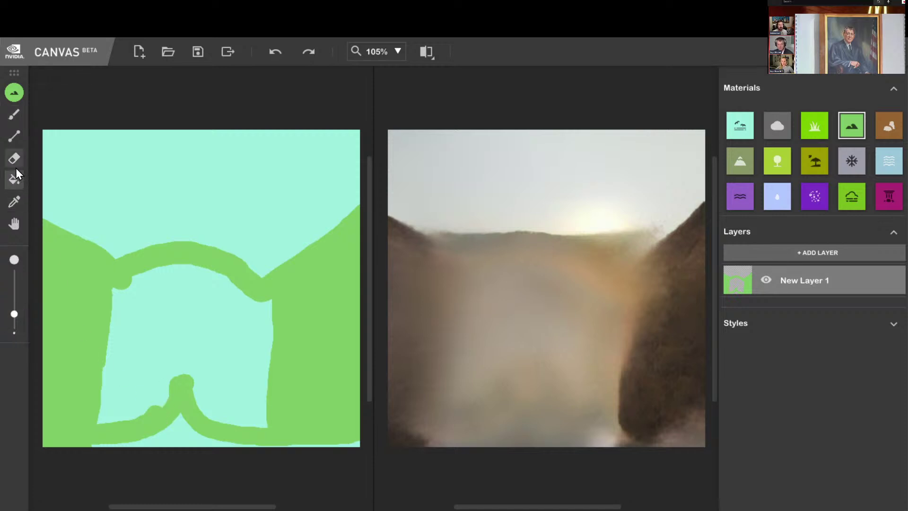
mouse_move(158, 395)
left_mouse_down()
mouse_move(142, 414)
mouse_move(125, 408)
left_mouse_up()
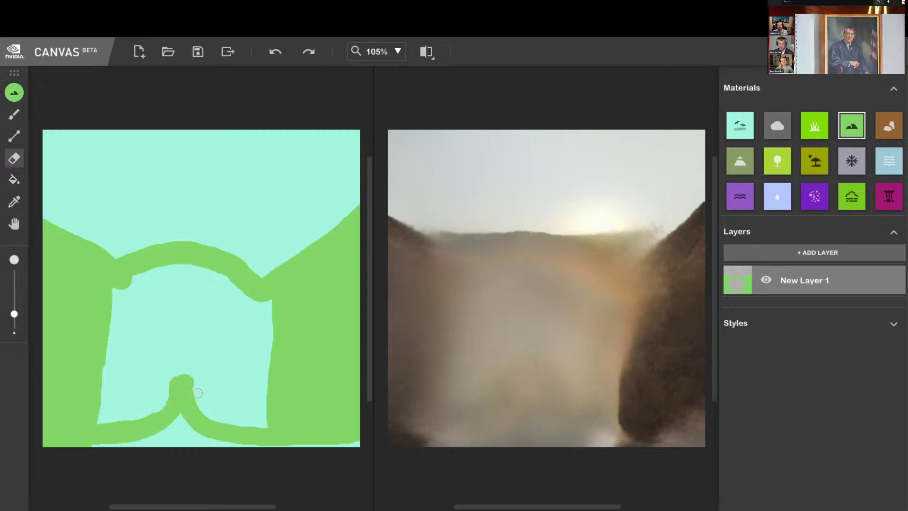
mouse_move(198, 391)
left_mouse_down()
mouse_move(181, 372)
mouse_move(163, 377)
left_mouse_up()
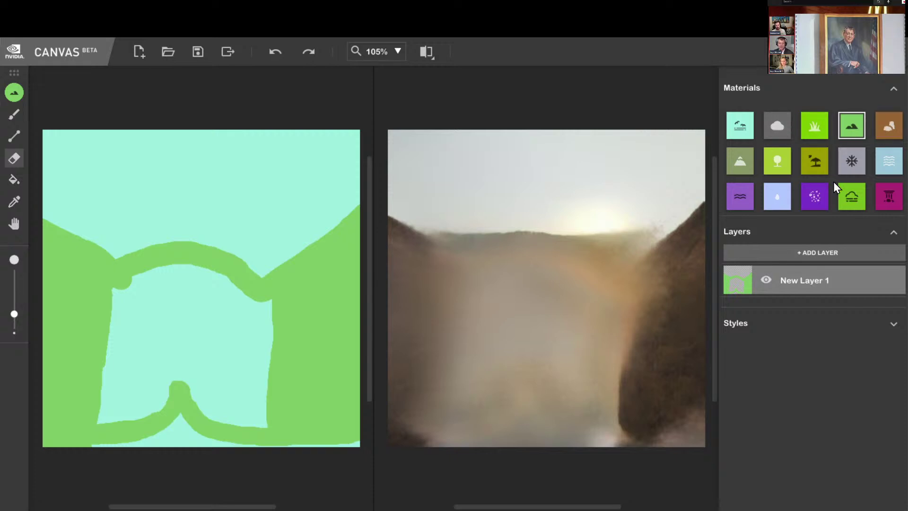
- Fill the enclosed central area between the hills with the brown rock material
left_click(898, 124)
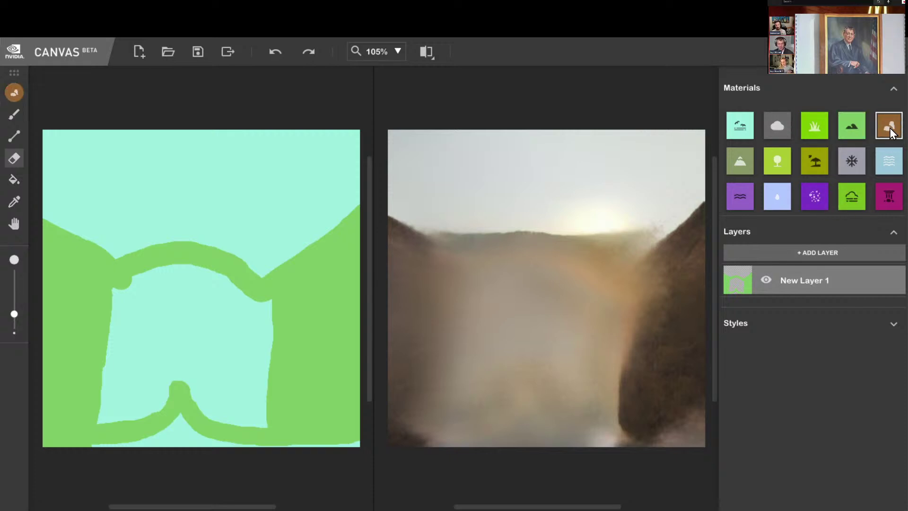
left_click(13, 180)
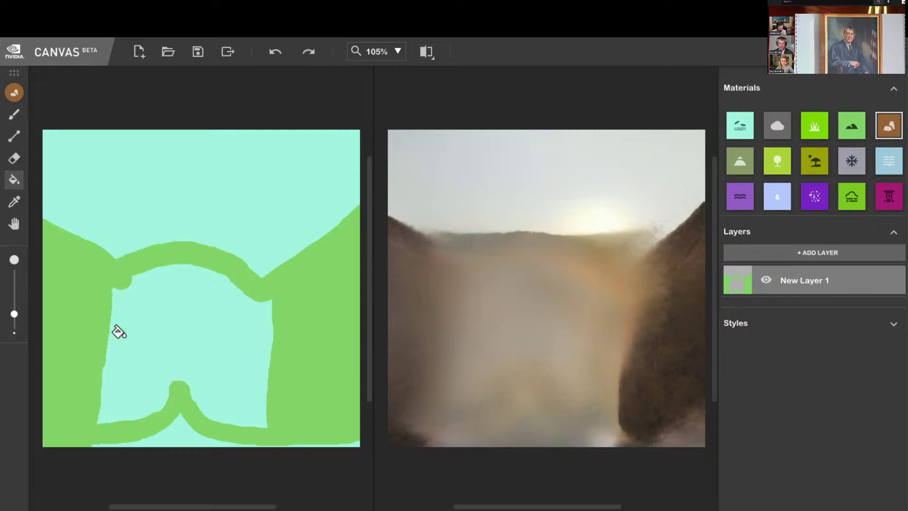
left_click(116, 330)
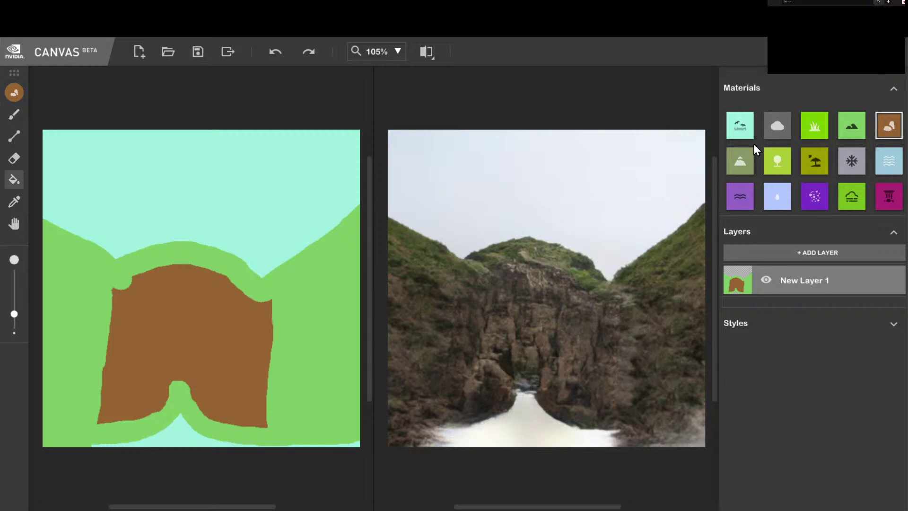
- Try a small grass dab near the top of the brown rock area with a smaller brush and undo it
left_click(742, 128)
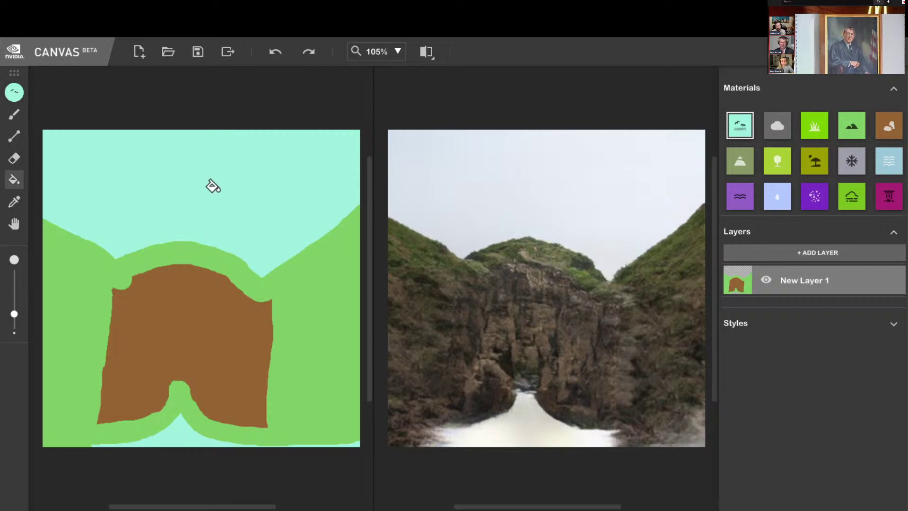
left_click(14, 118)
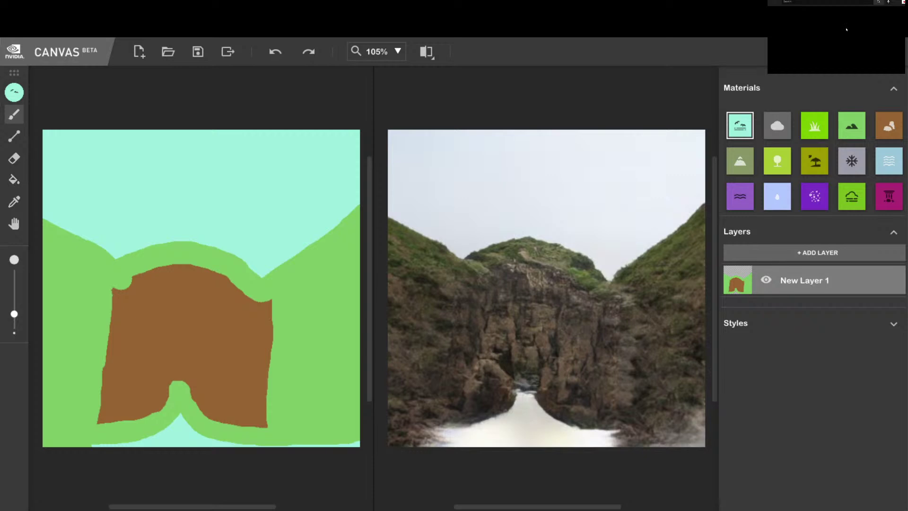
left_click(809, 130)
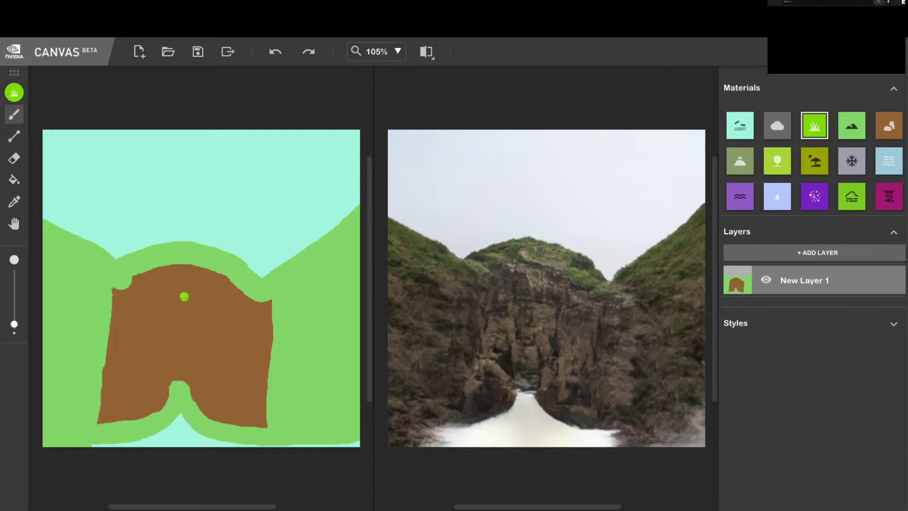
left_click(184, 296)
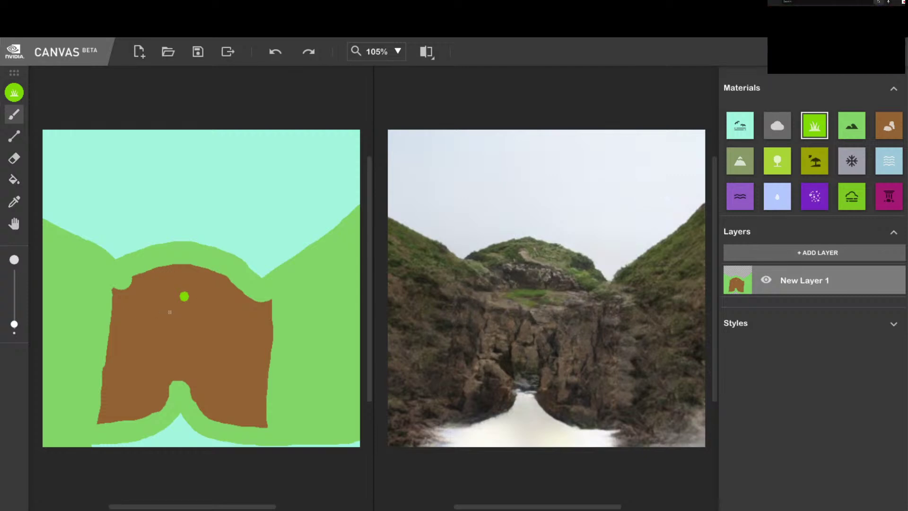
key("ctrl+z")
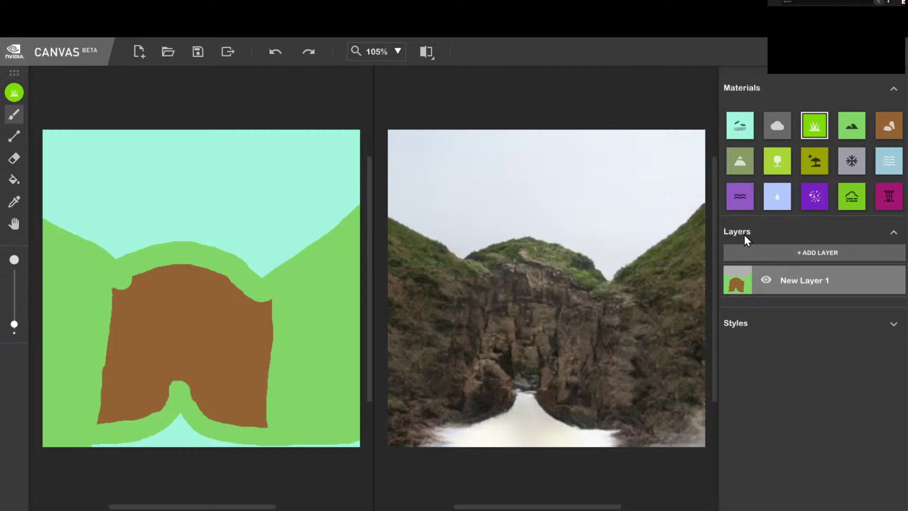
- Try to outline an arch-shaped sky opening inside the brown rock area with a small brush, undoing the strokes of both attempts
left_click(746, 125)
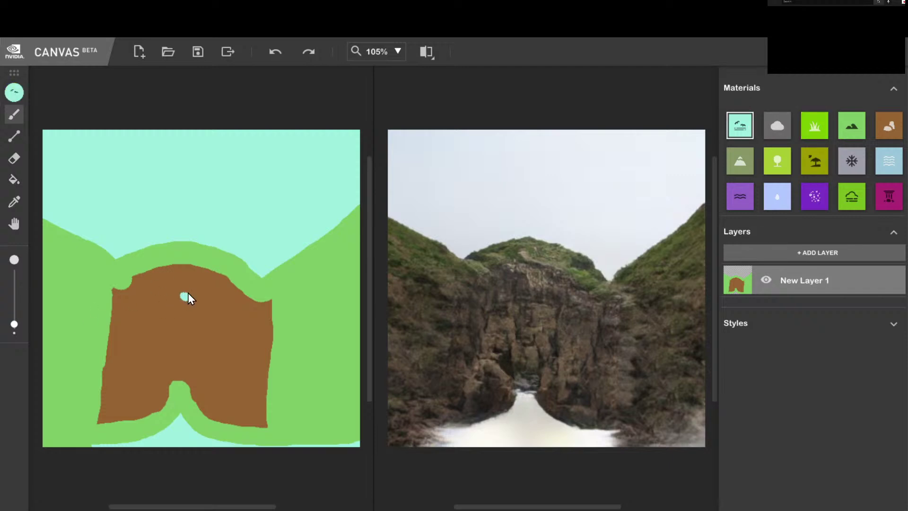
mouse_move(177, 308)
left_mouse_down()
mouse_move(169, 364)
mouse_move(196, 314)
mouse_move(211, 335)
mouse_move(216, 374)
left_mouse_up()
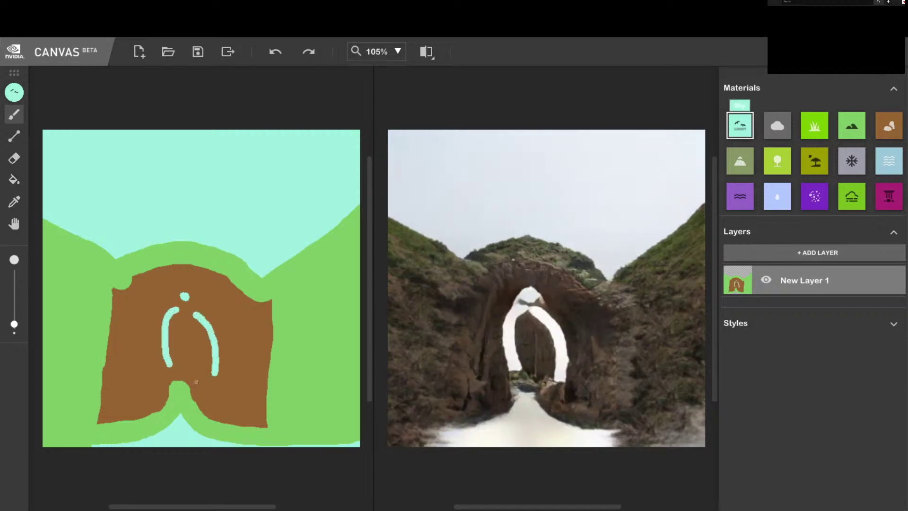
key("ctrl+z")
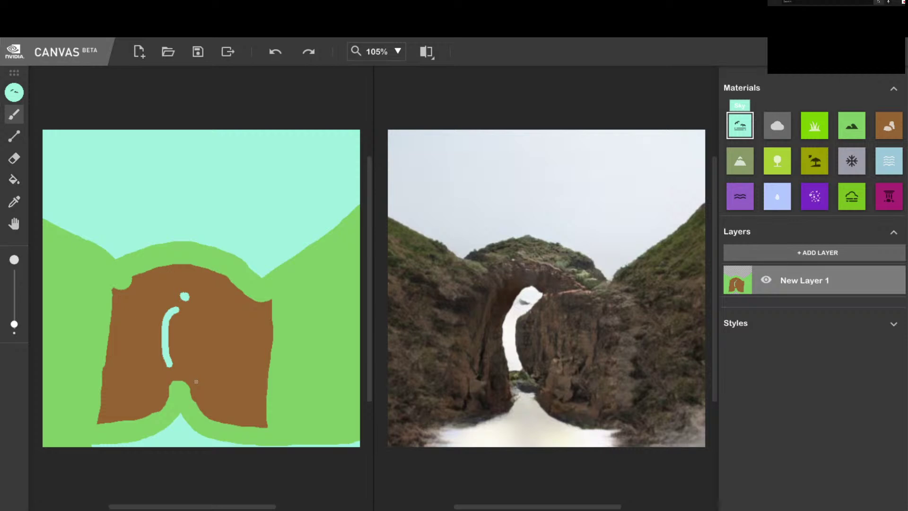
key("ctrl+z")
key("ctrl+z")
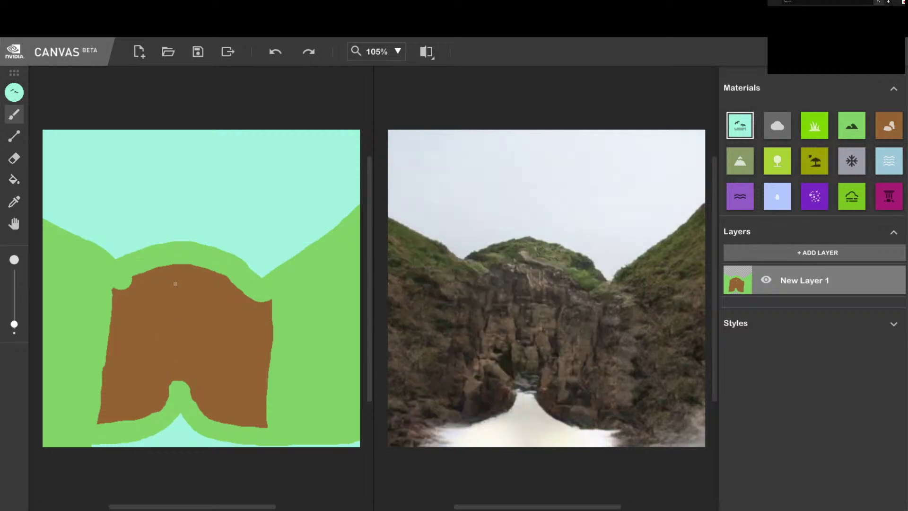
mouse_move(180, 287)
left_mouse_down()
mouse_move(153, 329)
mouse_move(158, 371)
mouse_move(164, 377)
mouse_move(204, 296)
mouse_move(218, 340)
mouse_move(215, 380)
left_mouse_up()
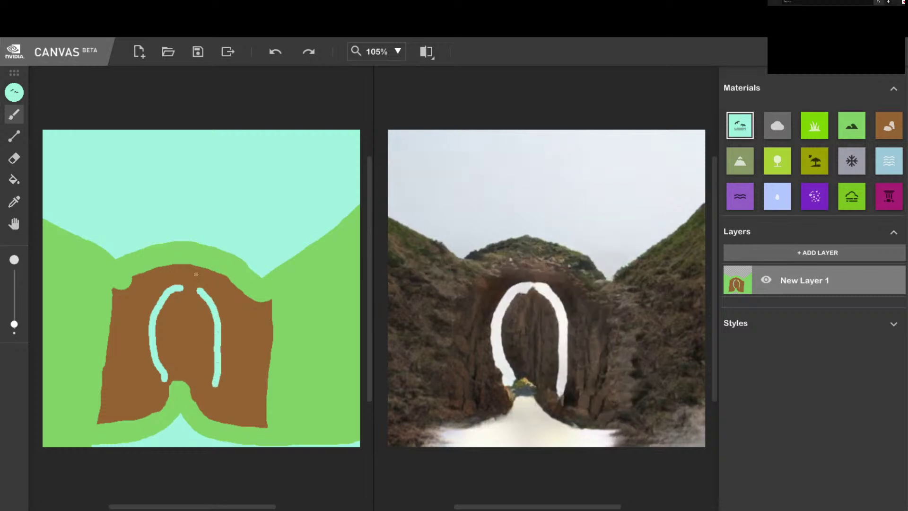
key("ctrl+z")
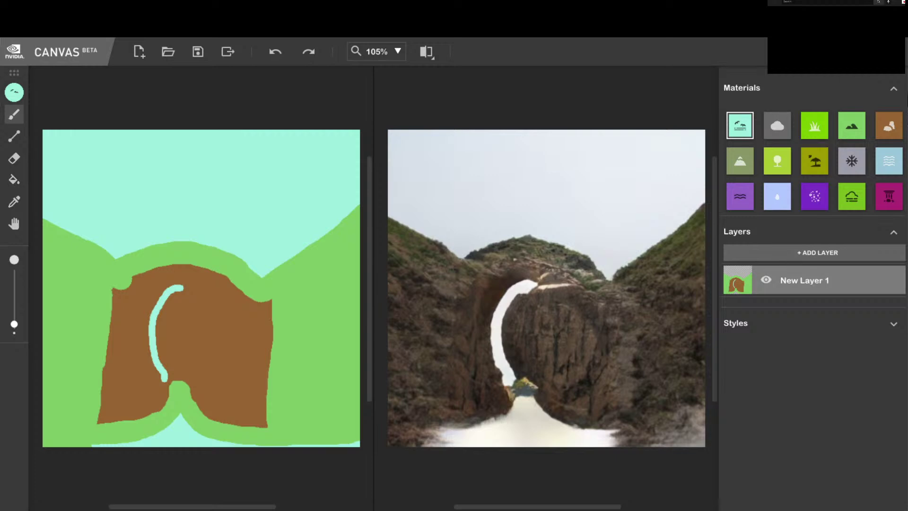
key("ctrl+z")
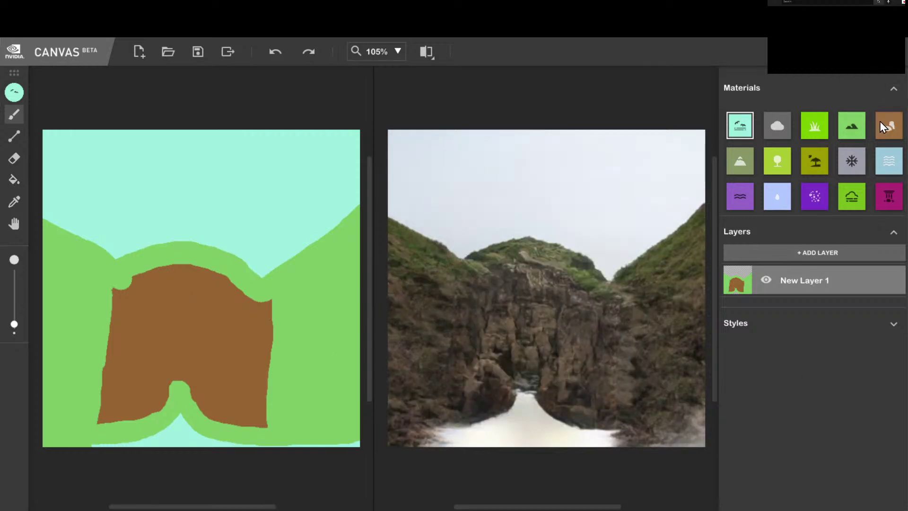
- Paint hill material over the sky strip along the bottom edge with a larger brush, leaving a small gap beneath the central peak
left_click(853, 124)
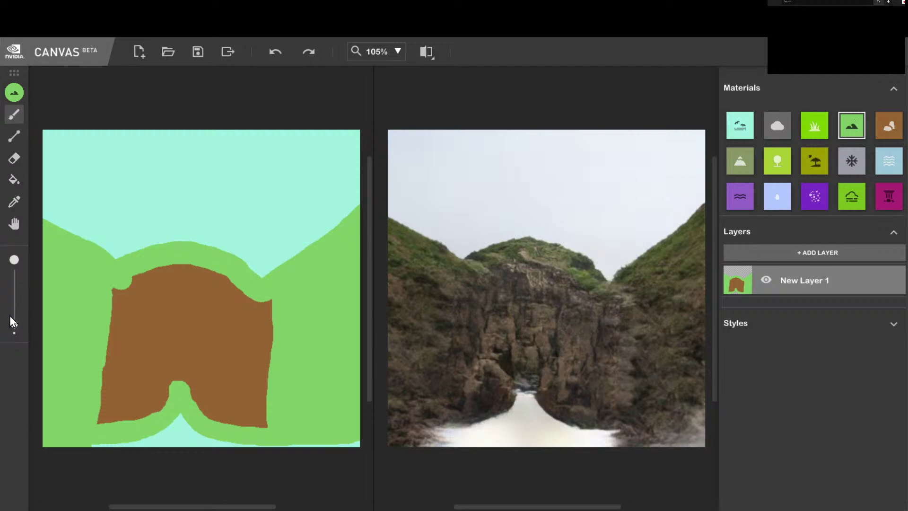
left_click_drag(10, 310, 10, 306)
mouse_move(204, 431)
left_mouse_down()
mouse_move(196, 428)
mouse_move(236, 443)
mouse_move(353, 432)
left_mouse_up()
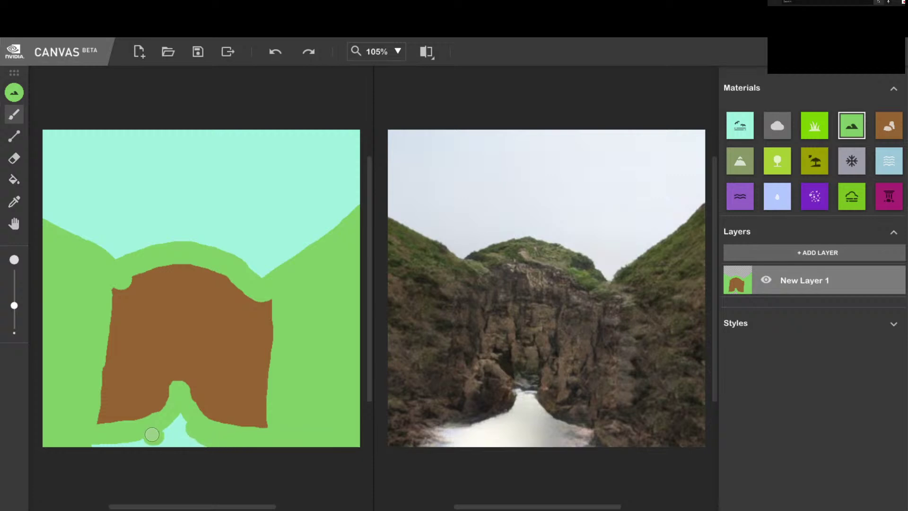
mouse_move(152, 434)
left_mouse_down()
mouse_move(81, 456)
mouse_move(102, 446)
mouse_move(62, 428)
left_mouse_up()
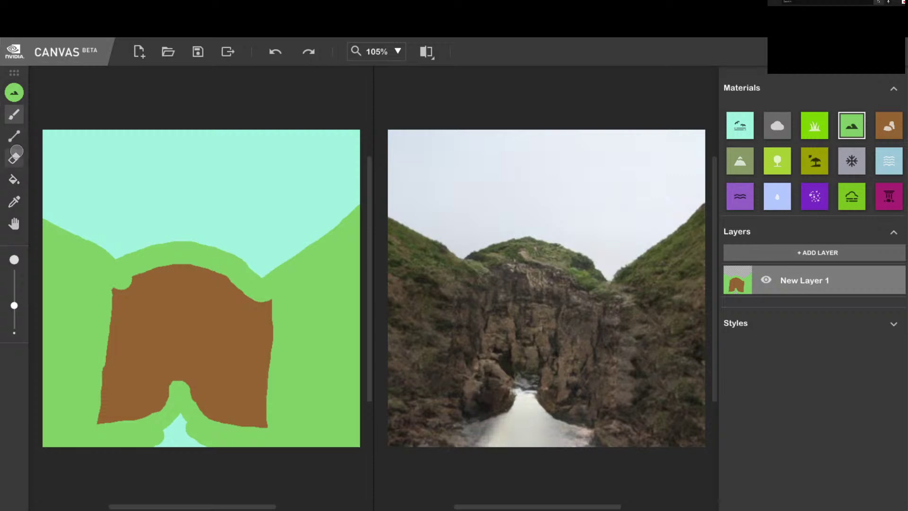
- Erase a thin strip of hill along the bottom edge and widen the central gap, undoing the strokes that cut into the right slope
left_click(14, 159)
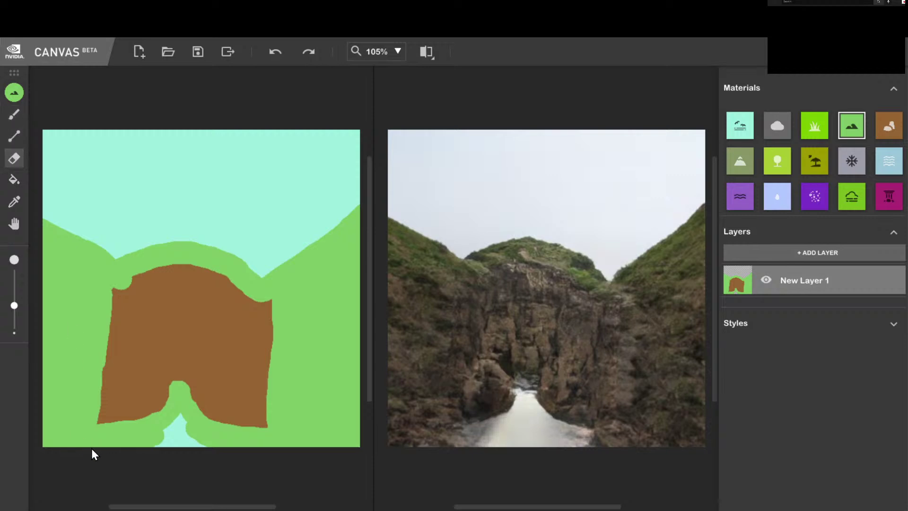
left_click_drag(157, 442, 175, 429)
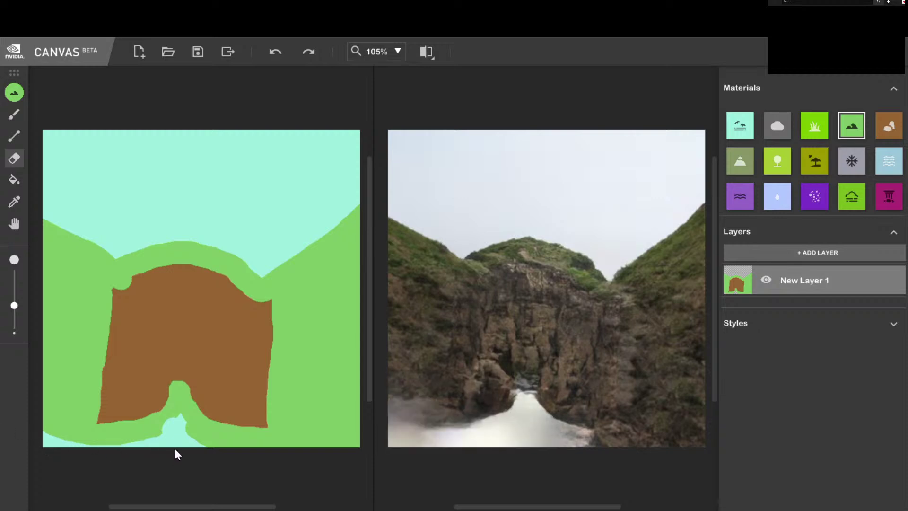
mouse_move(224, 455)
left_mouse_down()
mouse_move(330, 442)
mouse_move(359, 425)
left_mouse_up()
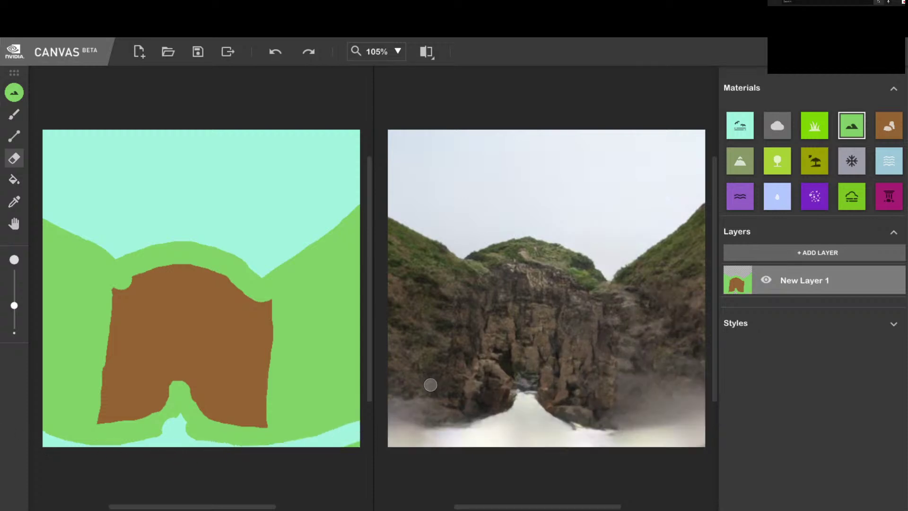
mouse_move(135, 441)
left_mouse_down()
mouse_move(355, 460)
mouse_move(349, 453)
left_mouse_up()
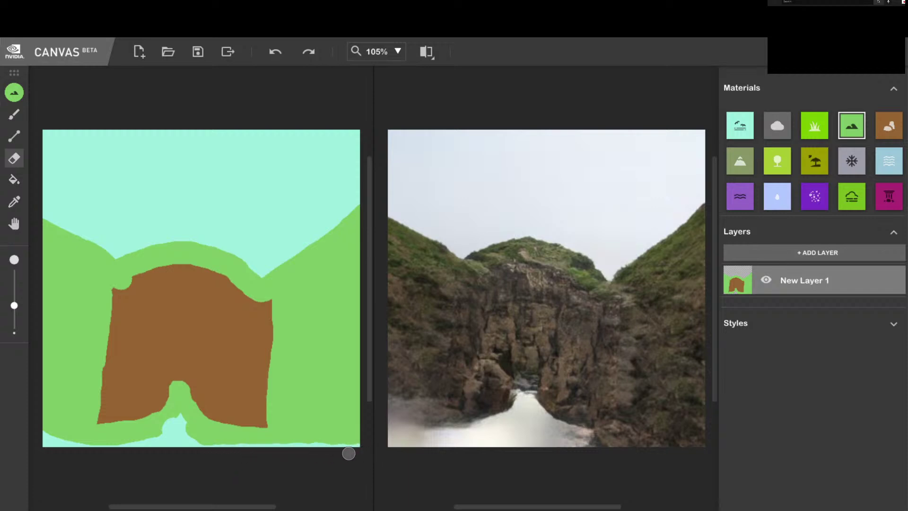
mouse_move(175, 450)
left_mouse_down()
mouse_move(286, 432)
mouse_move(268, 422)
mouse_move(225, 429)
mouse_move(197, 448)
mouse_move(174, 439)
mouse_move(179, 431)
mouse_move(220, 457)
mouse_move(190, 453)
mouse_move(187, 439)
mouse_move(276, 442)
mouse_move(328, 411)
left_mouse_up()
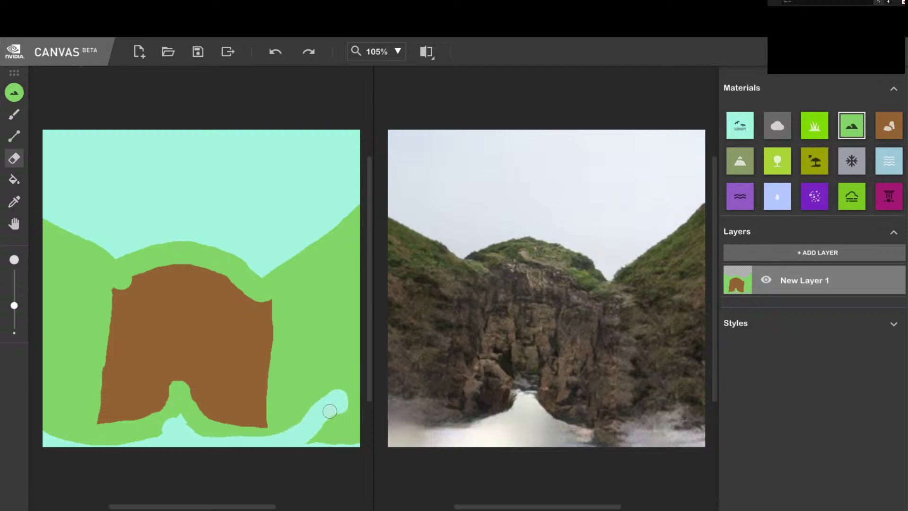
key("ctrl+z")
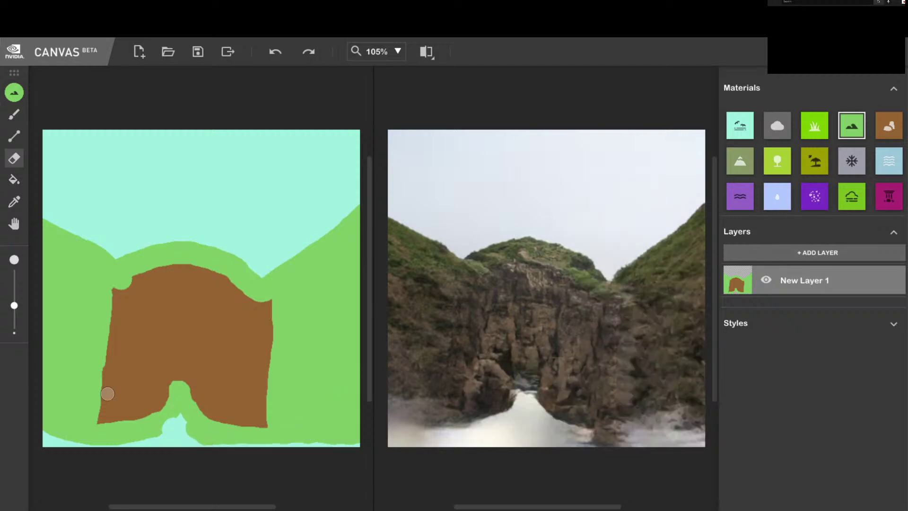
- Trim the hill's lower right corner with a smaller eraser and reshape the central gap into a rounded notch beneath the peak
left_click_drag(15, 313, 14, 316)
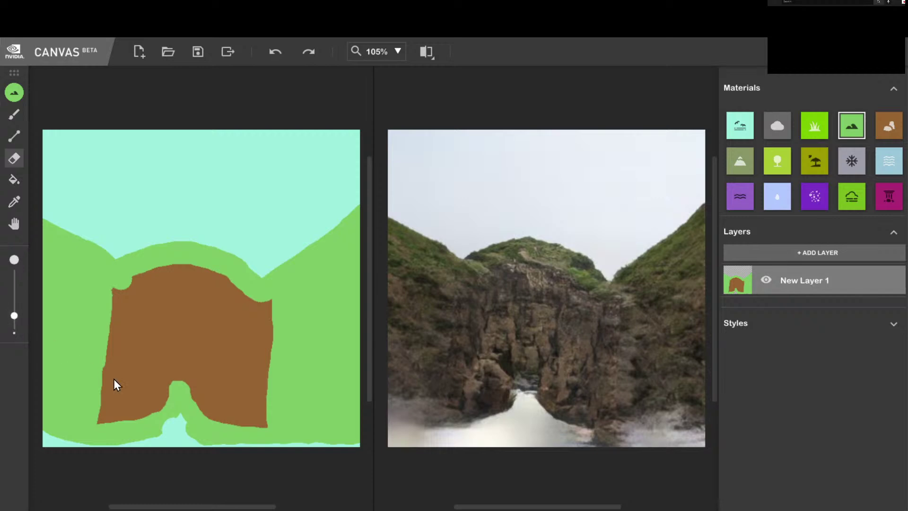
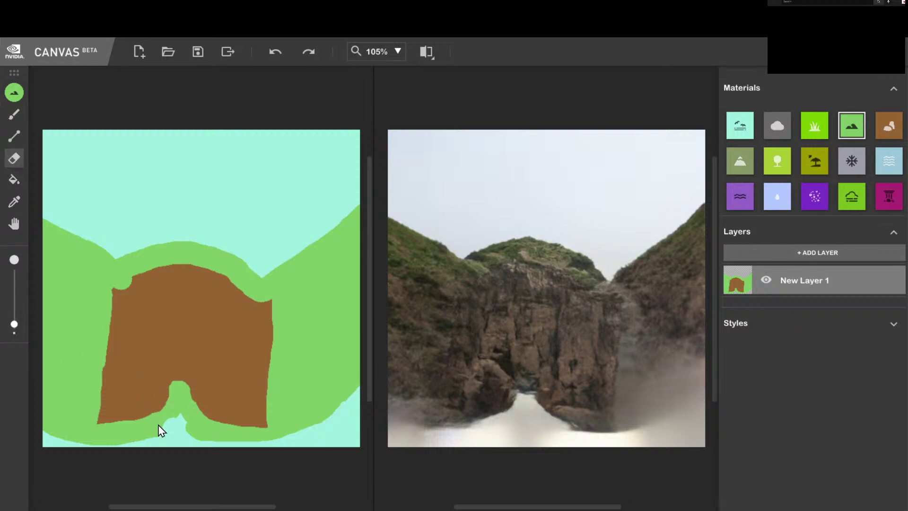
mouse_move(181, 419)
left_mouse_down()
mouse_move(174, 426)
mouse_move(179, 415)
mouse_move(187, 436)
mouse_move(176, 421)
mouse_move(168, 438)
mouse_move(178, 426)
mouse_move(196, 440)
left_mouse_up()
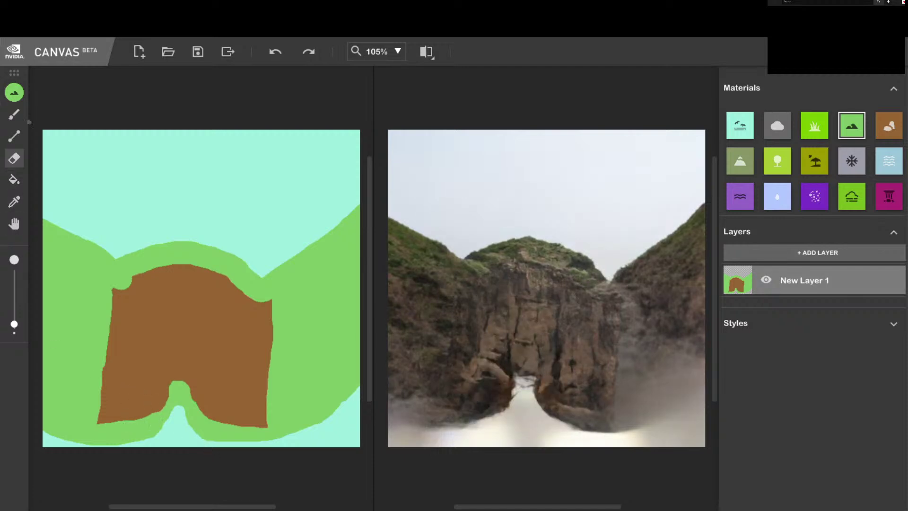
left_click(14, 114)
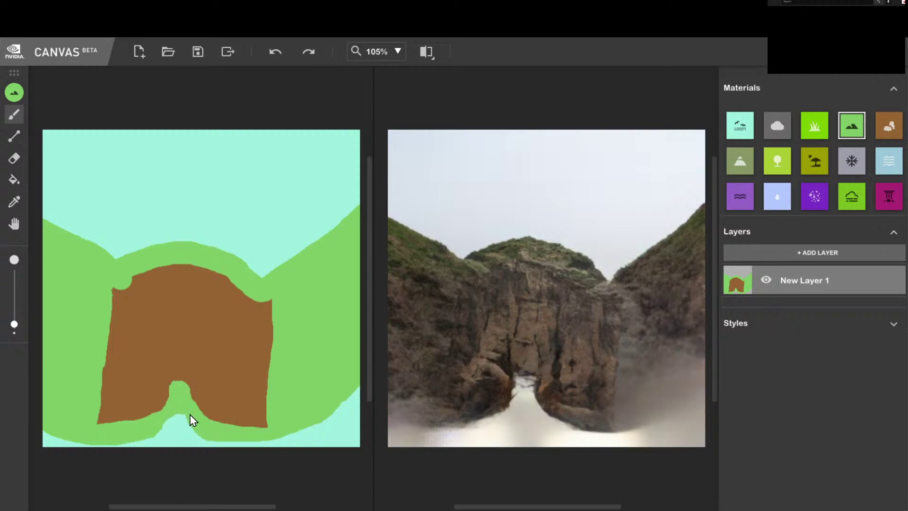
left_click_drag(186, 415, 173, 413)
left_click(307, 56)
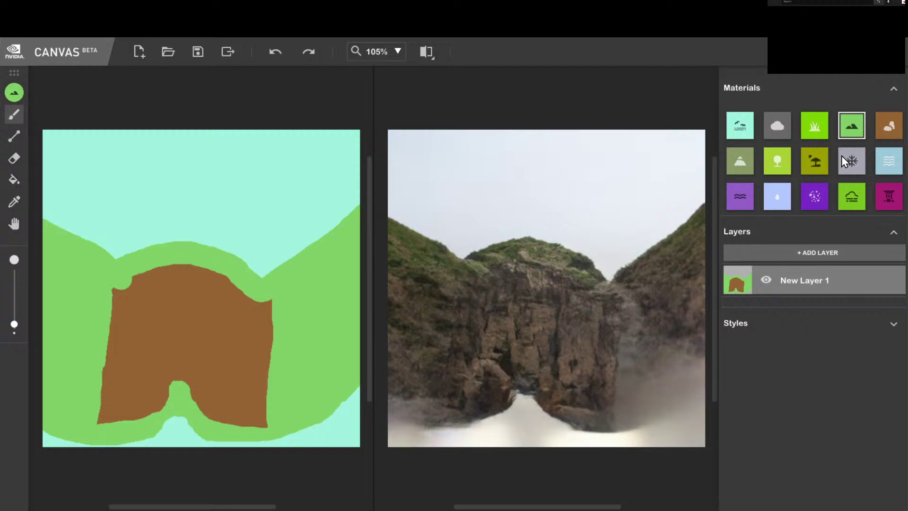
- Try filling the brown rock area with the purple water material and undo the fill
left_click(739, 196)
left_click(7, 179)
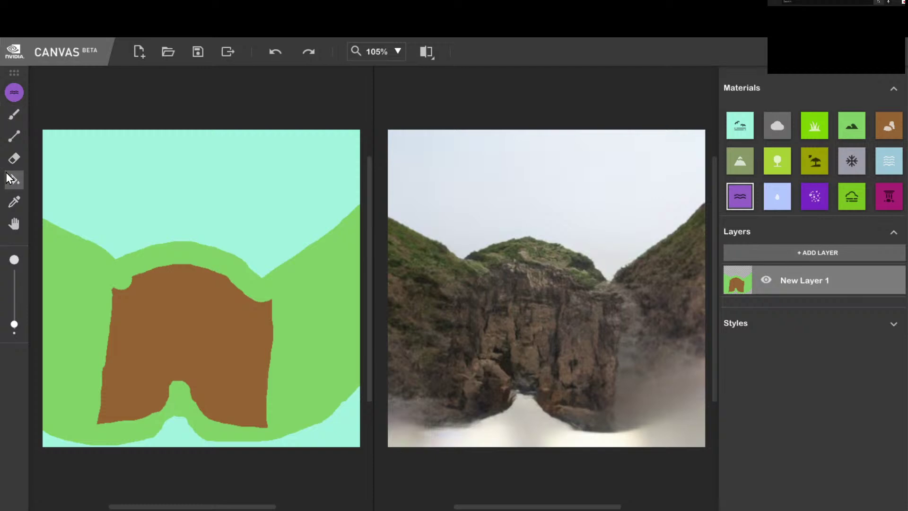
left_click(163, 314)
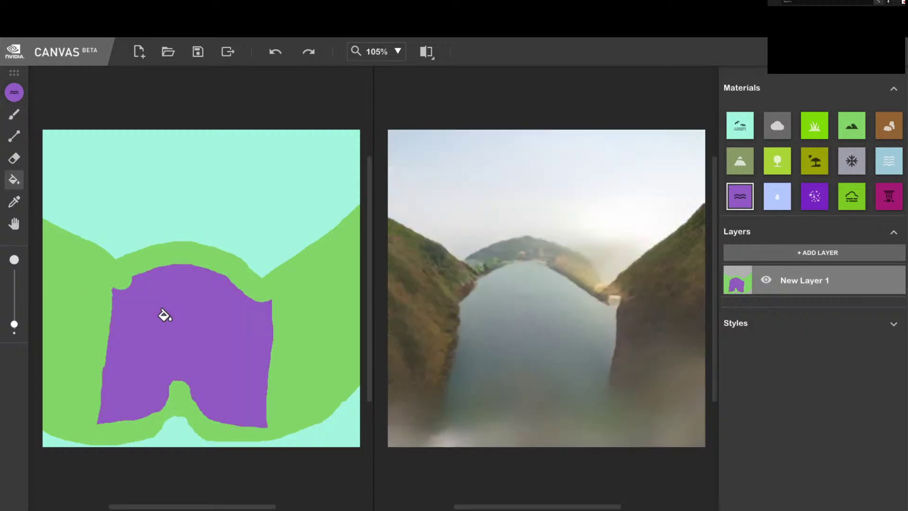
key("ctrl+z")
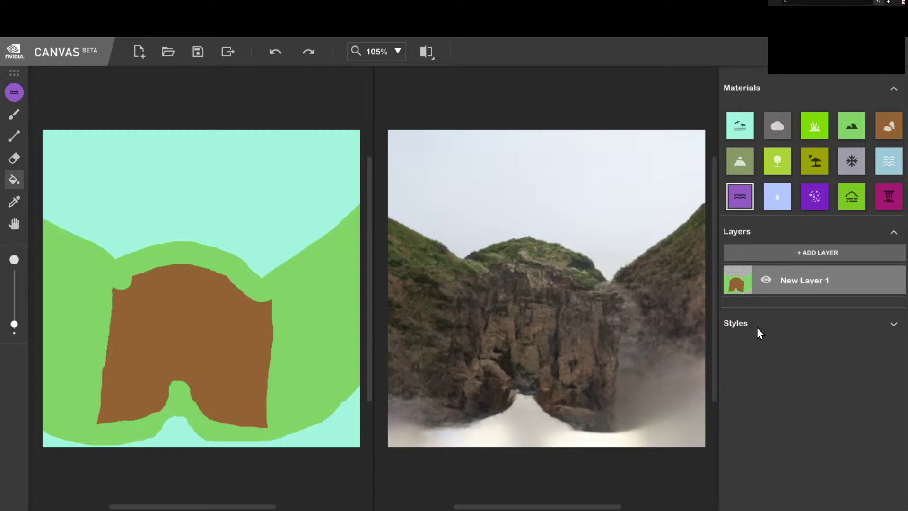
- Fill the brown rock area and the surrounding hill area with the magenta material
left_click(899, 194)
left_click(203, 331)
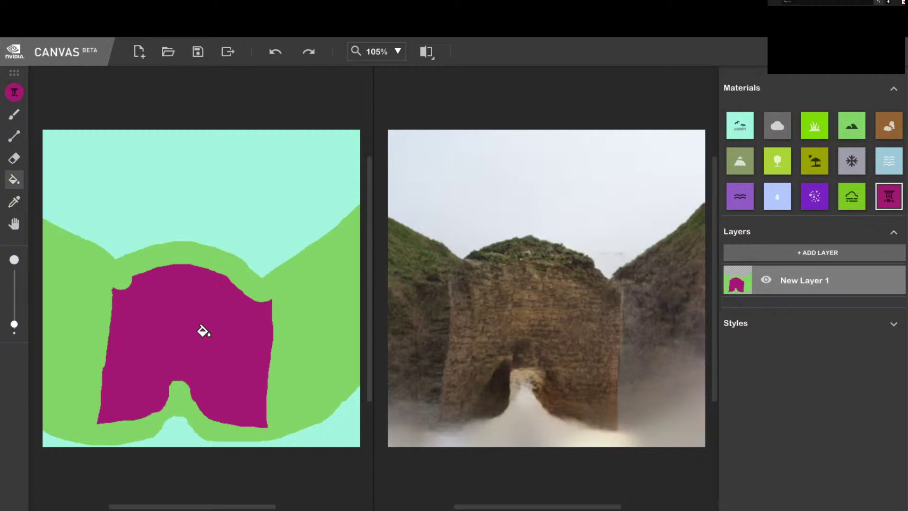
left_click(61, 299)
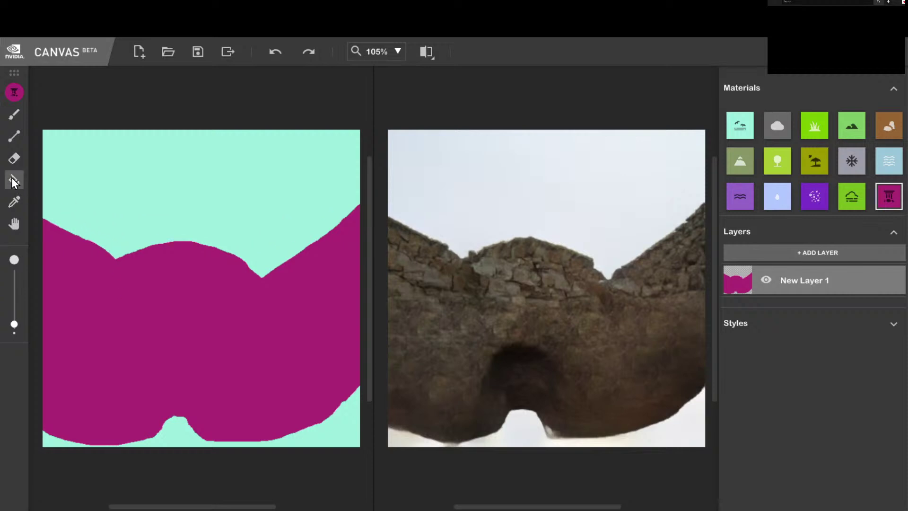
- Try a small brushed dab of purple water in the middle of the magenta area and undo it
left_click(9, 115)
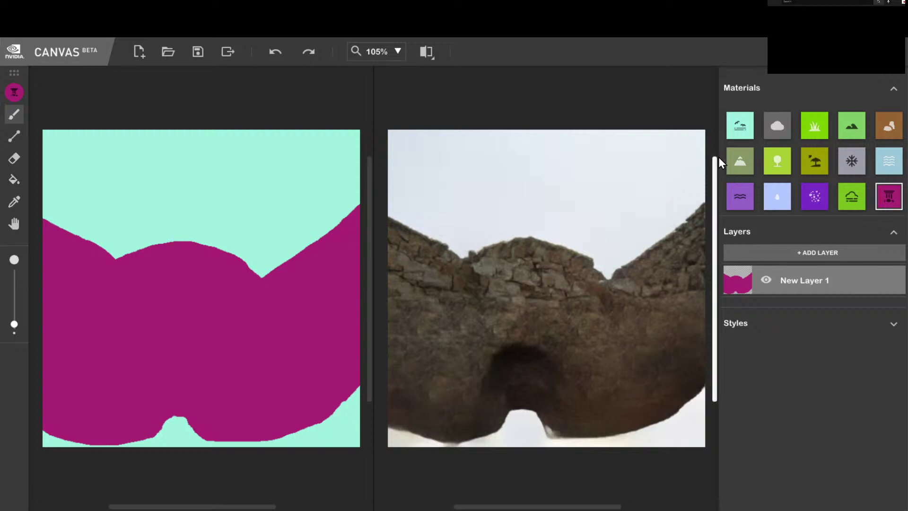
left_click(740, 201)
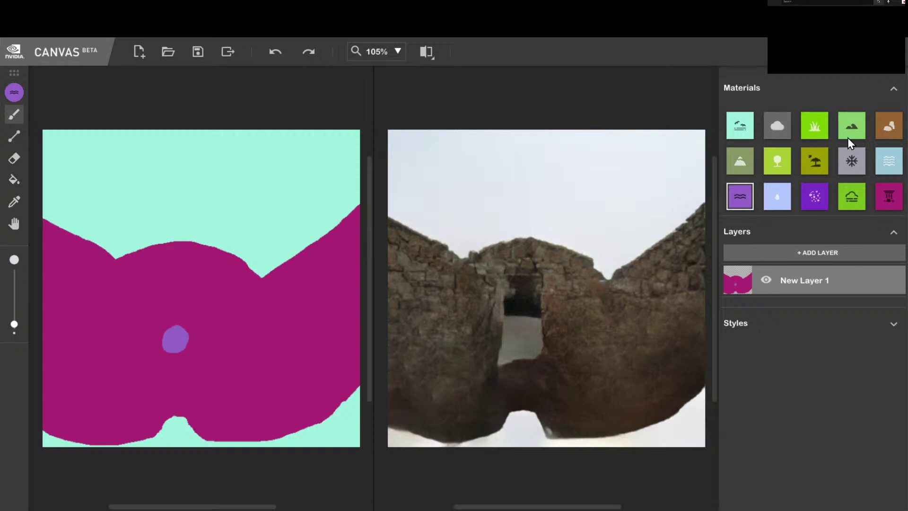
key("ctrl+z")
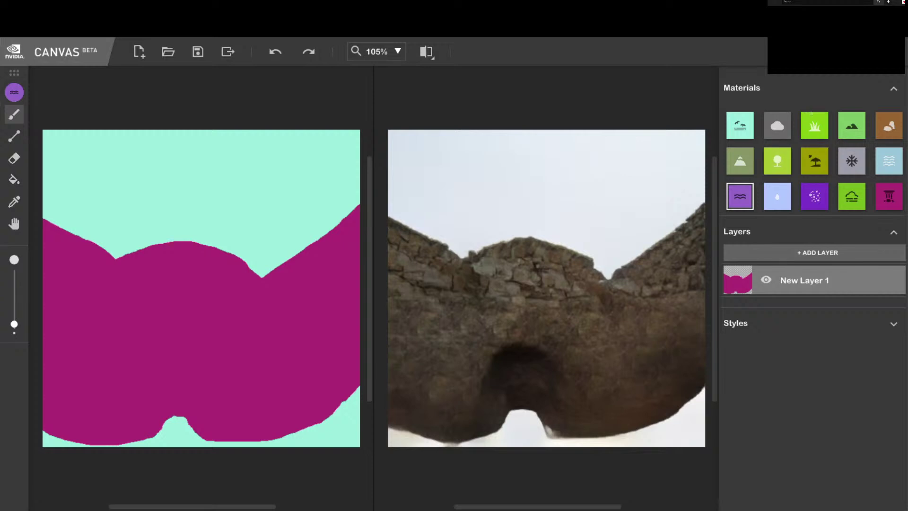
- Try curved grass strokes below the central peak of the magenta area and undo them
left_click(815, 132)
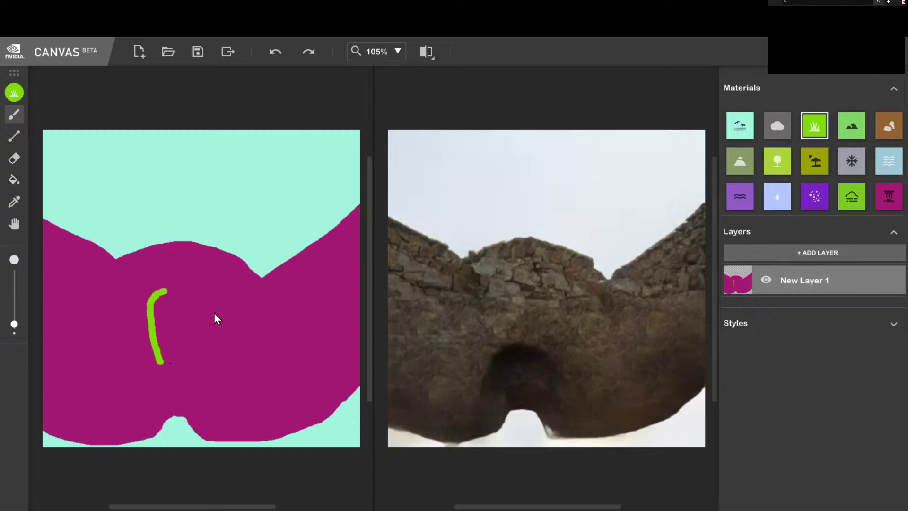
key("ctrl+z")
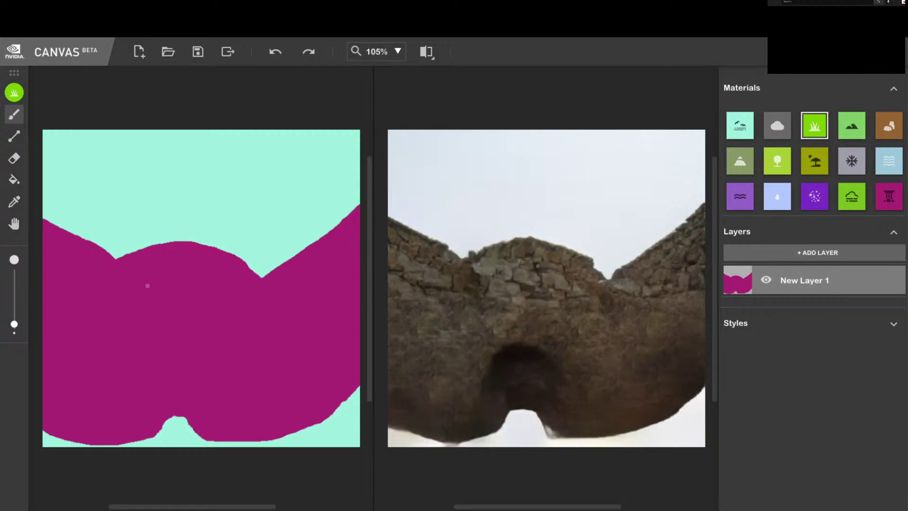
left_click_drag(145, 287, 148, 350)
left_click_drag(180, 274, 207, 351)
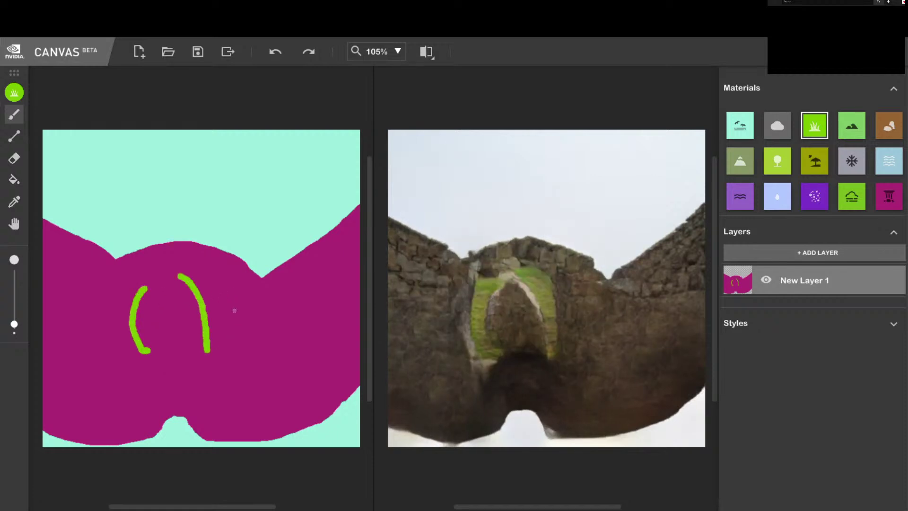
key("ctrl+z")
key("ctrl+z")
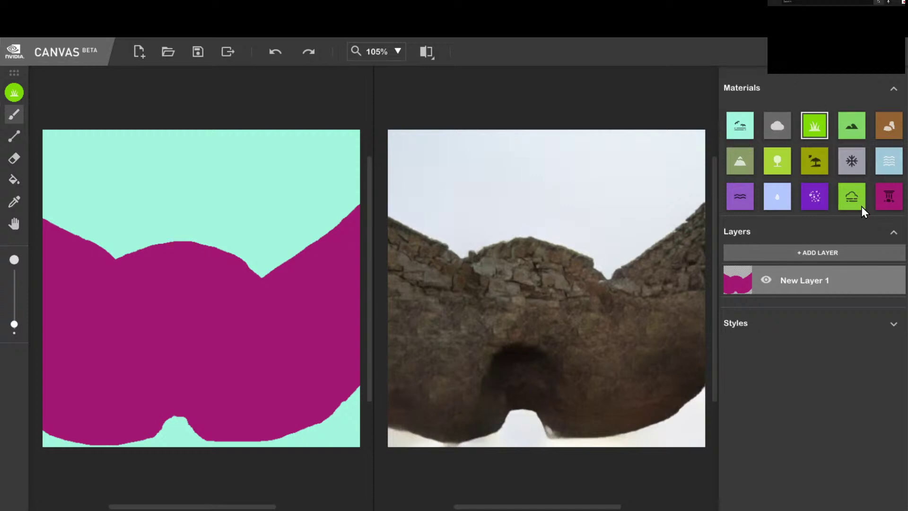
- Add a second layer above the existing one
left_click(817, 197)
left_click(810, 257)
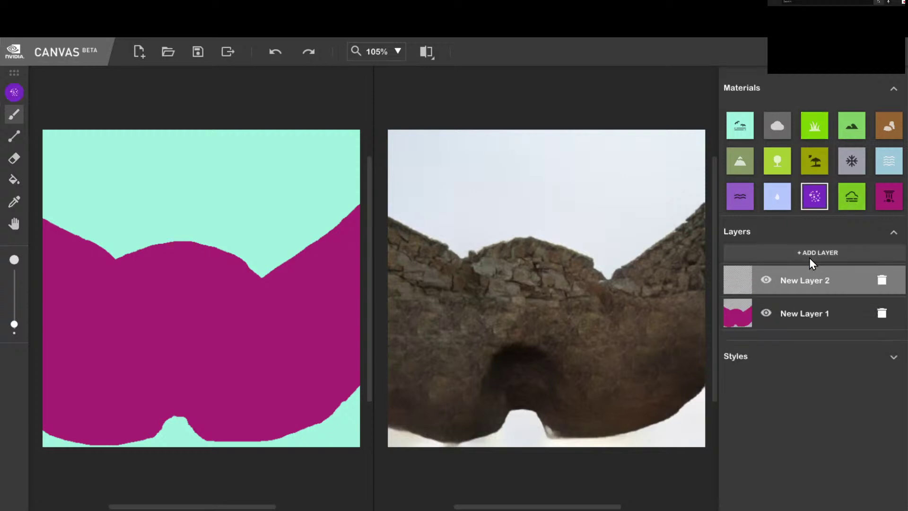
- Try an arch of curved grass strokes with a dot at its top on the new layer, undoing every stroke
left_click(802, 118)
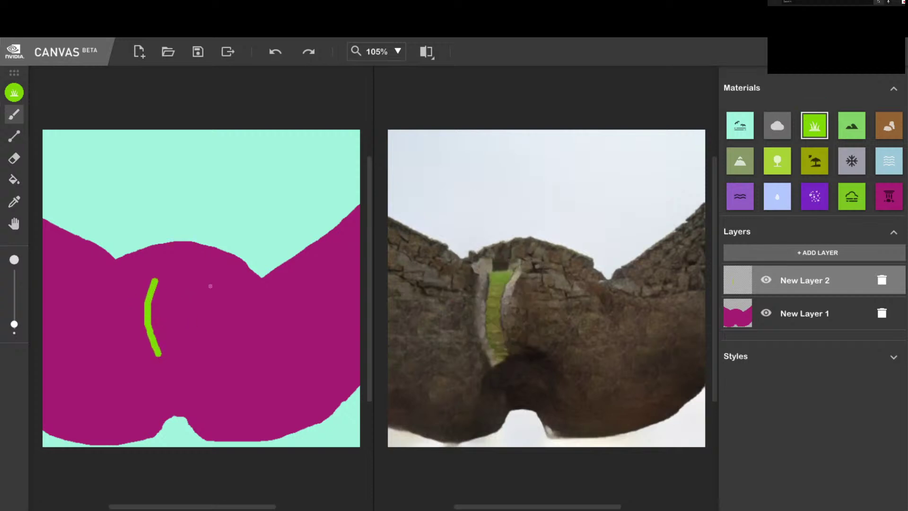
left_click_drag(202, 286, 217, 355)
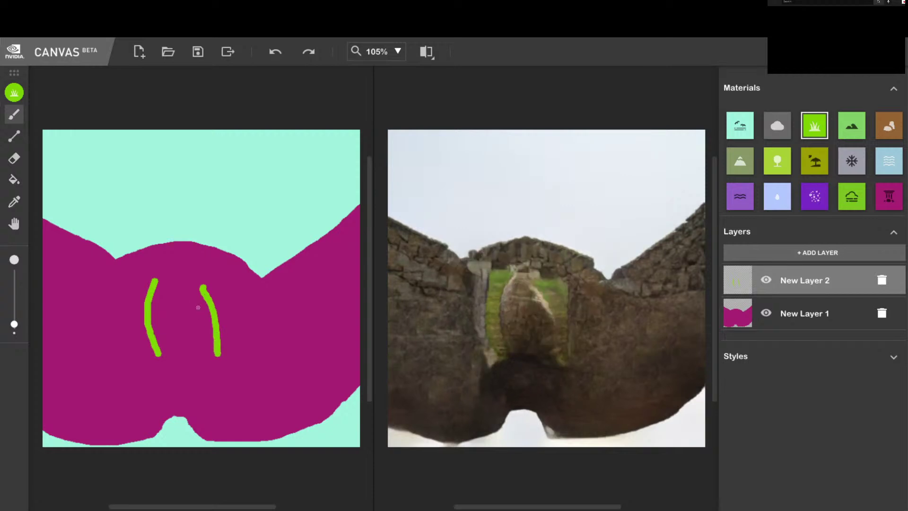
left_click(178, 288)
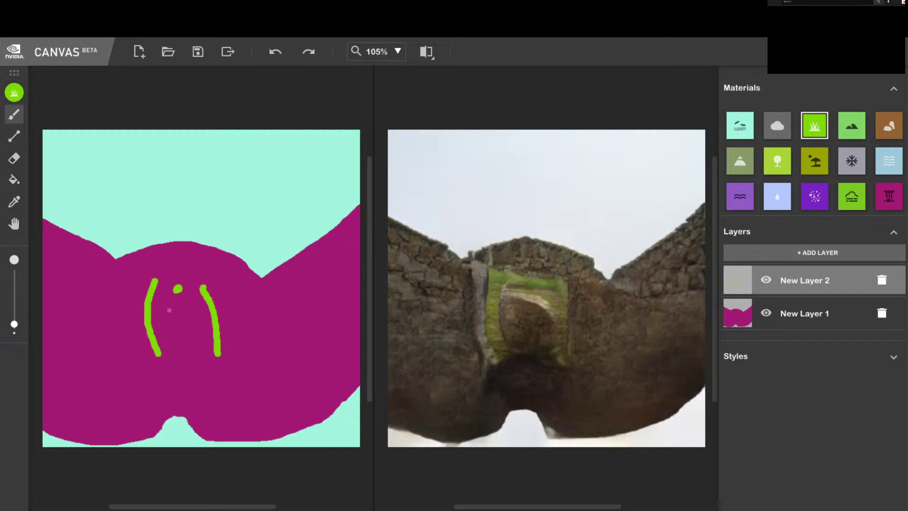
left_click_drag(168, 310, 170, 343)
mouse_move(193, 315)
left_mouse_down()
mouse_move(198, 341)
mouse_move(186, 343)
left_mouse_up()
key("ctrl+z")
key("ctrl+z")
key("ctrl+z")
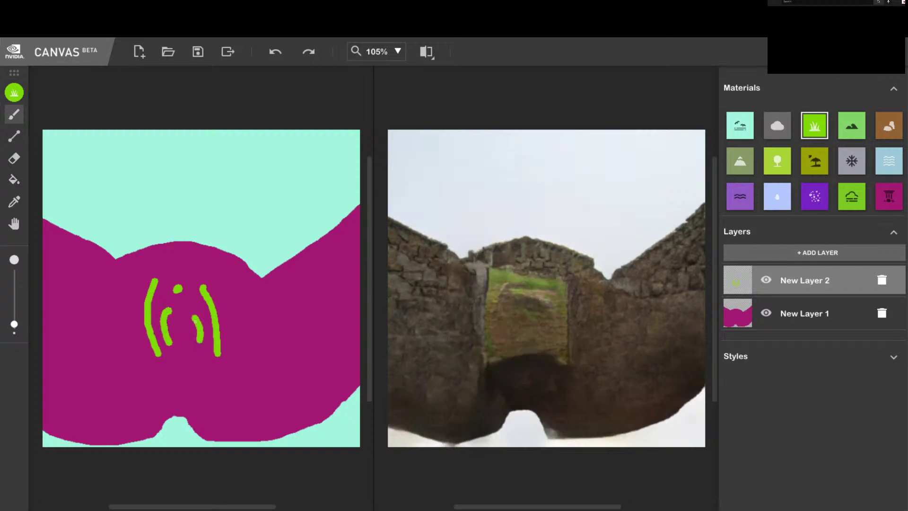
key("ctrl+z")
key("ctrl+z")
key("ctrl+z")
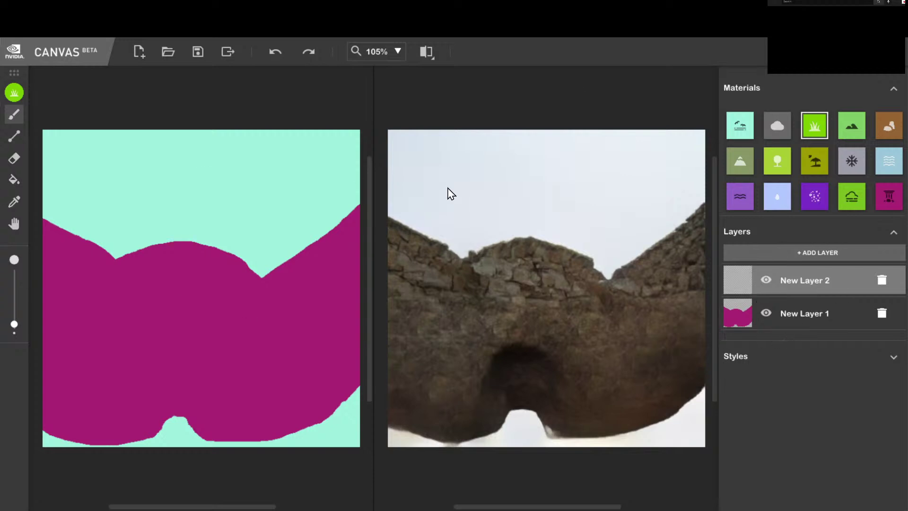
- Paint purple water with a larger brush on the new layer, along the left edge and lower rim, with inlets around the central gap
left_click(740, 198)
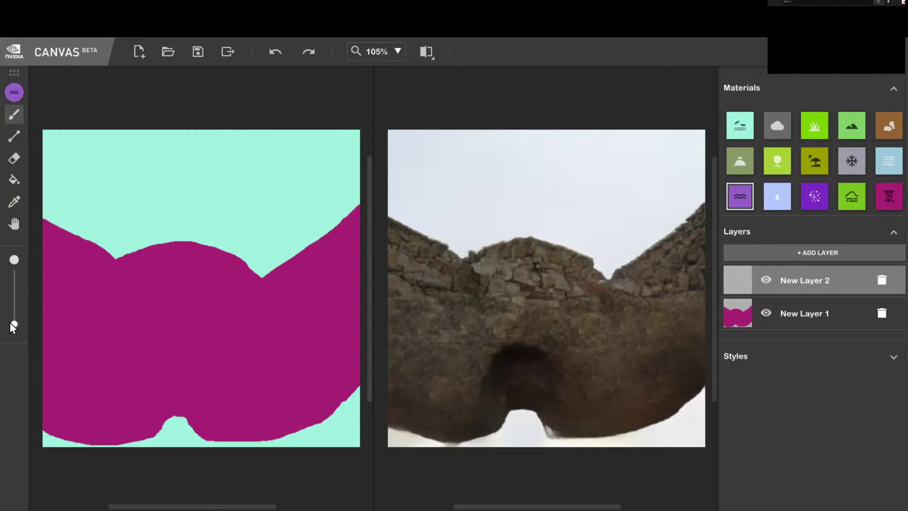
left_click_drag(13, 314, 14, 301)
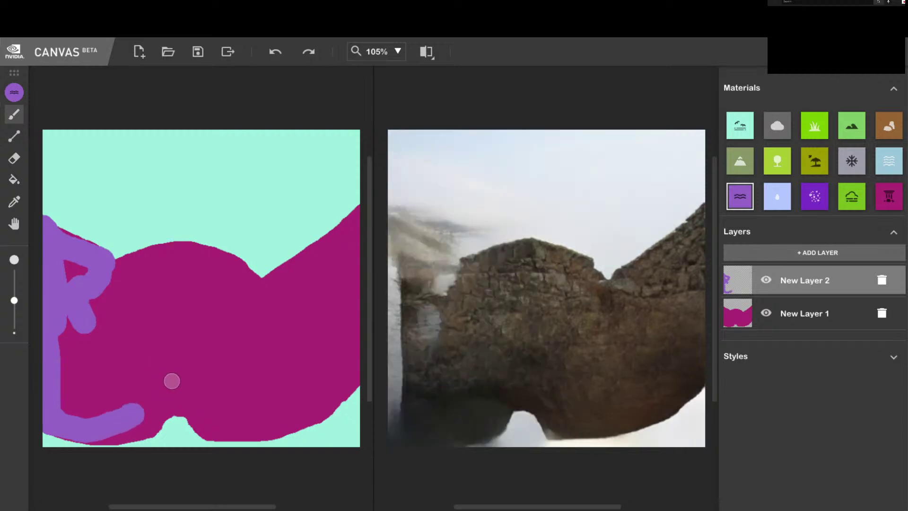
mouse_move(172, 379)
left_mouse_down()
mouse_move(154, 415)
mouse_move(131, 431)
mouse_move(105, 431)
mouse_move(101, 409)
mouse_move(185, 358)
mouse_move(183, 392)
left_mouse_up()
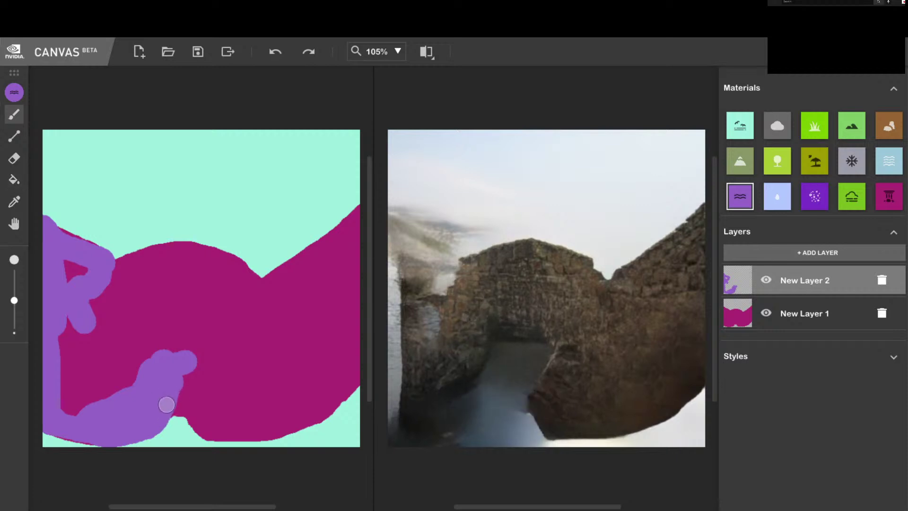
mouse_move(170, 400)
left_mouse_down()
mouse_move(188, 394)
mouse_move(203, 403)
mouse_move(182, 403)
mouse_move(218, 425)
mouse_move(211, 428)
mouse_move(287, 417)
mouse_move(339, 360)
mouse_move(351, 313)
mouse_move(315, 378)
mouse_move(346, 338)
mouse_move(350, 383)
mouse_move(327, 407)
mouse_move(243, 429)
mouse_move(231, 424)
mouse_move(236, 387)
left_mouse_up()
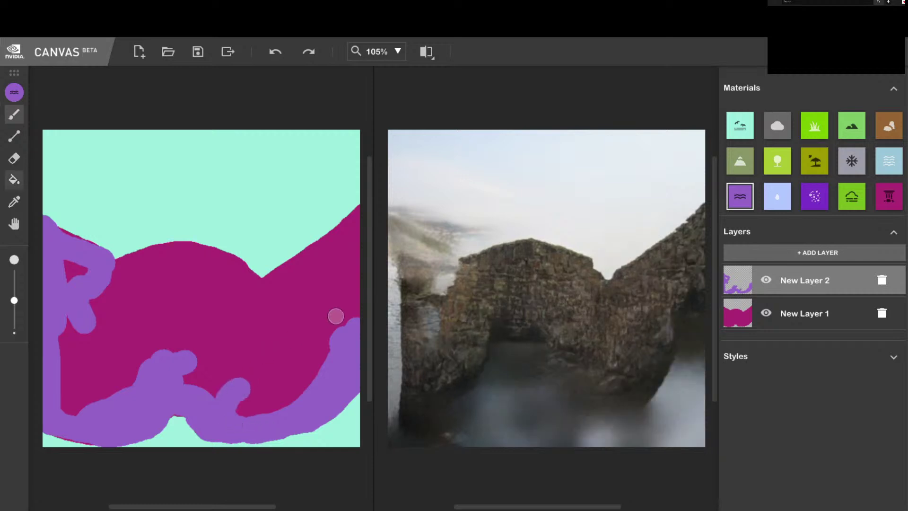
- Paint purple water along the right slope and right edge, undo the stroke across the central peak, and close the hollow in the upper-left water
mouse_move(263, 285)
left_mouse_down()
mouse_move(354, 214)
mouse_move(356, 325)
left_mouse_up()
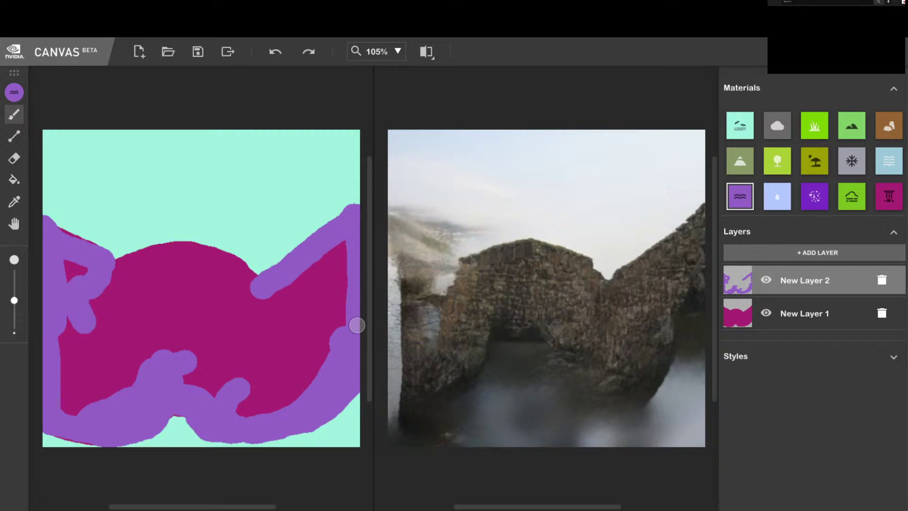
mouse_move(258, 294)
left_mouse_down()
mouse_move(200, 251)
mouse_move(62, 279)
mouse_move(75, 263)
mouse_move(87, 271)
mouse_move(59, 244)
mouse_move(62, 236)
mouse_move(136, 258)
left_mouse_up()
key("ctrl+z")
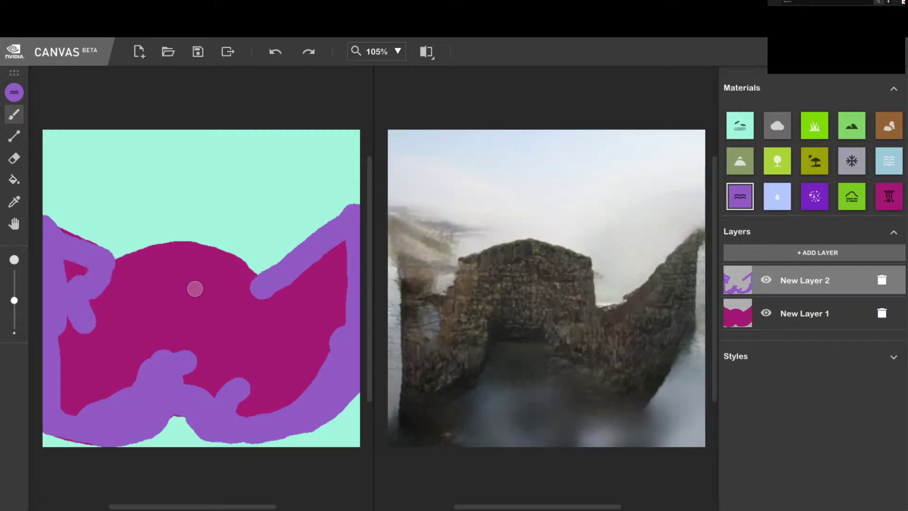
left_click_drag(72, 270, 65, 253)
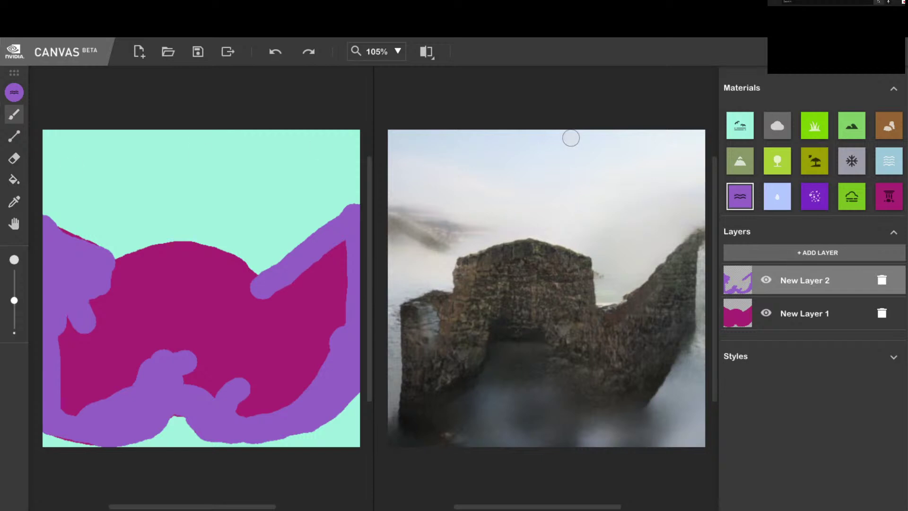
- Fill the magenta area on New Layer 1 with the brown rock material
left_click(846, 323)
left_click(898, 134)
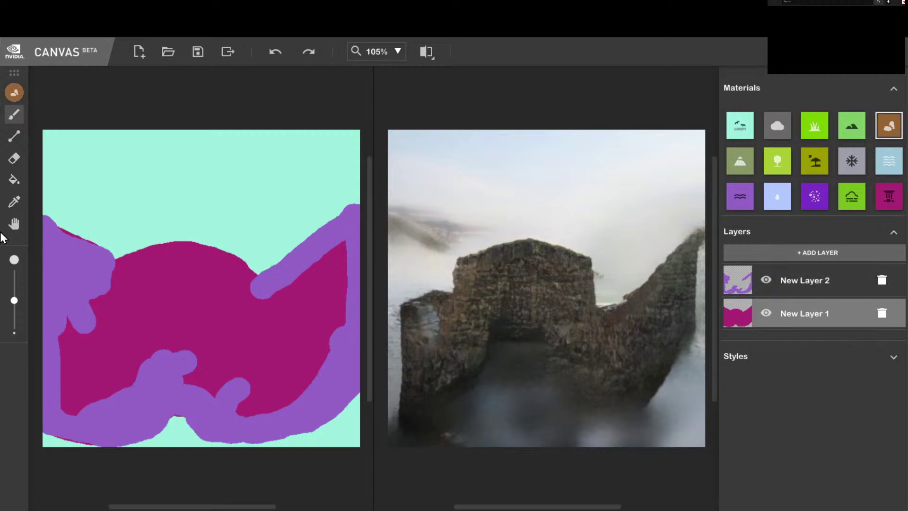
left_click(14, 178)
left_click(256, 320)
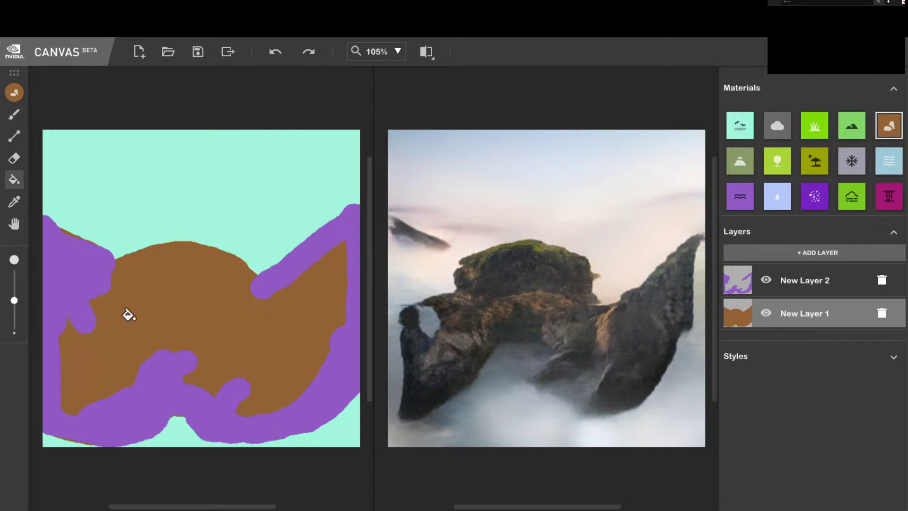
- Try erasing a curved arch opening in the rock above the central inlet on New Layer 1 and undo the erasing
left_click(15, 160)
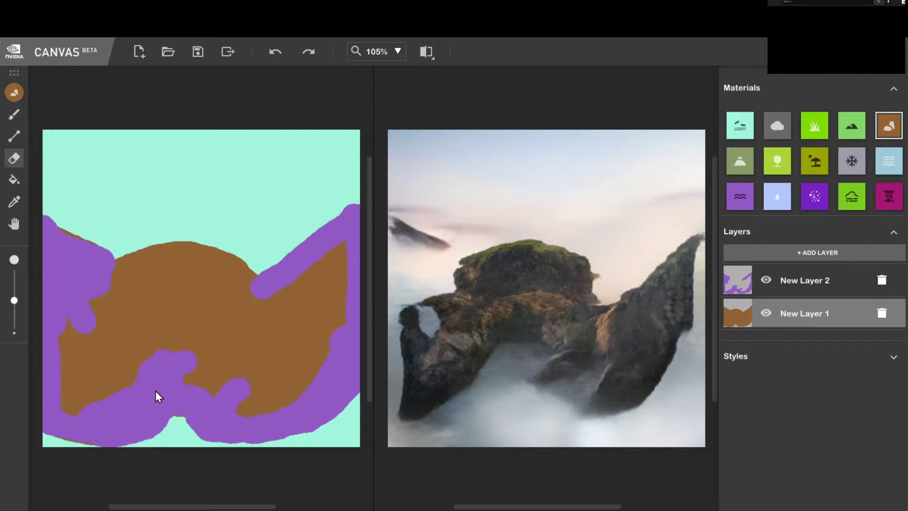
mouse_move(189, 352)
left_mouse_down()
mouse_move(210, 366)
mouse_move(186, 350)
left_mouse_up()
key("ctrl+z")
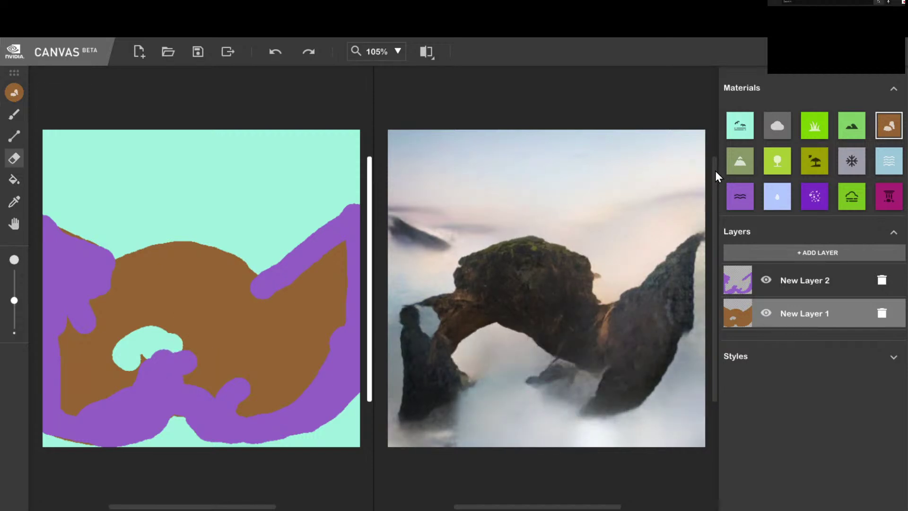
key("ctrl+z")
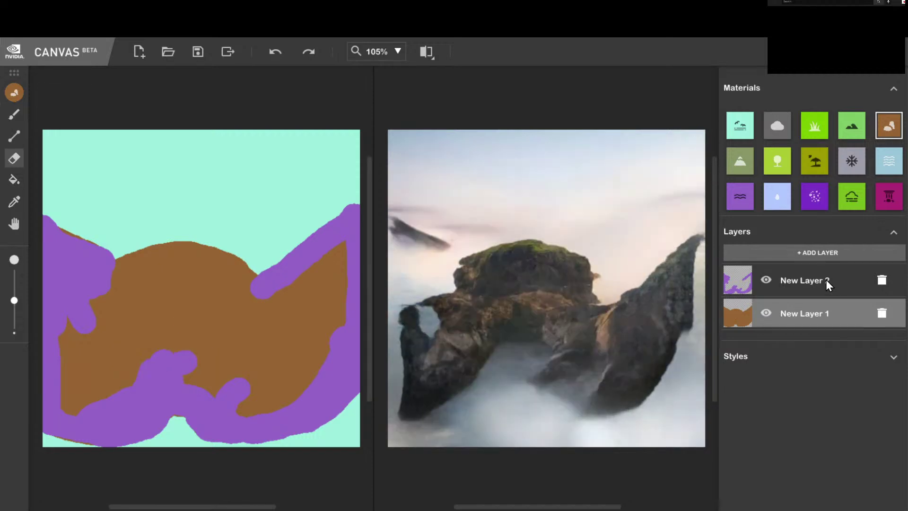
- Erase the purple water on New Layer 2 from the central inlets, the upper-left area and the right slope
double_click(826, 280)
mouse_move(147, 378)
left_mouse_down()
mouse_move(115, 348)
mouse_move(200, 347)
mouse_move(197, 360)
left_mouse_up()
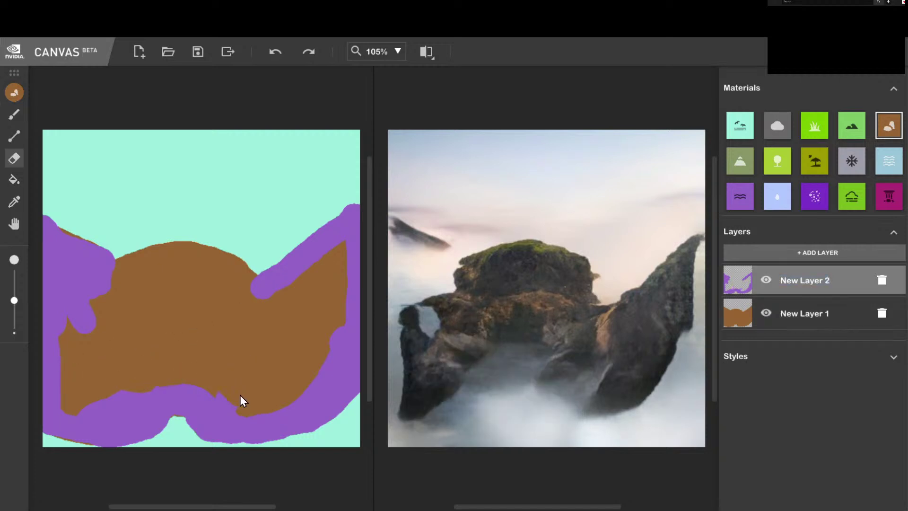
left_click_drag(232, 402, 135, 396)
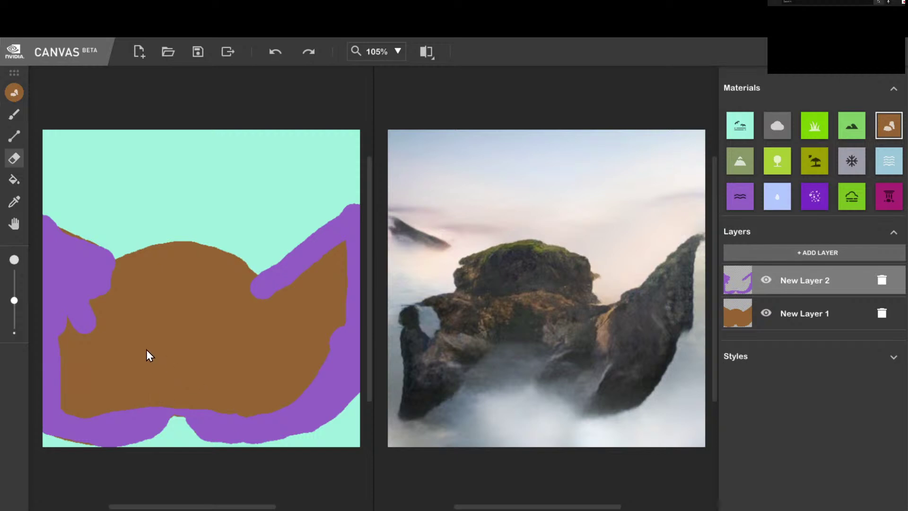
mouse_move(87, 320)
left_mouse_down()
mouse_move(100, 316)
mouse_move(101, 332)
mouse_move(85, 364)
mouse_move(50, 300)
mouse_move(44, 252)
mouse_move(57, 345)
left_mouse_up()
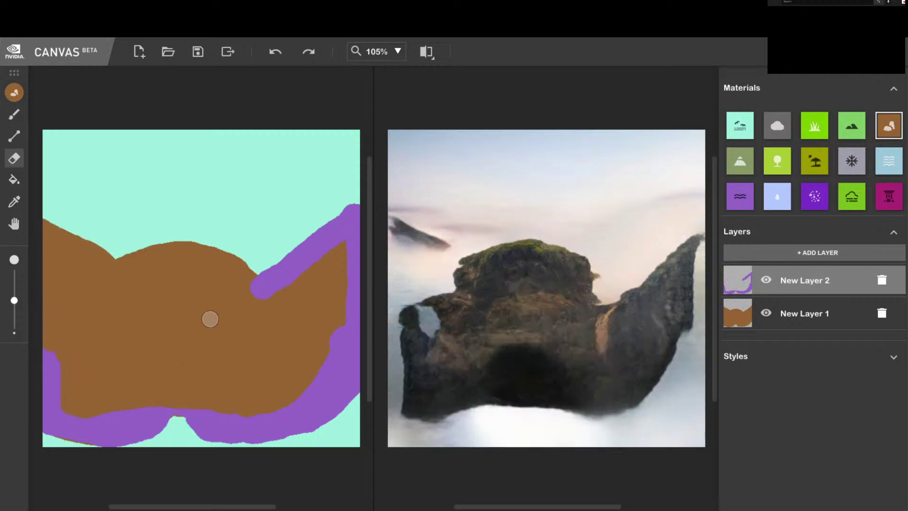
mouse_move(254, 272)
left_mouse_down()
mouse_move(272, 286)
mouse_move(291, 274)
mouse_move(325, 216)
mouse_move(318, 275)
mouse_move(332, 206)
mouse_move(332, 251)
mouse_move(300, 311)
left_mouse_up()
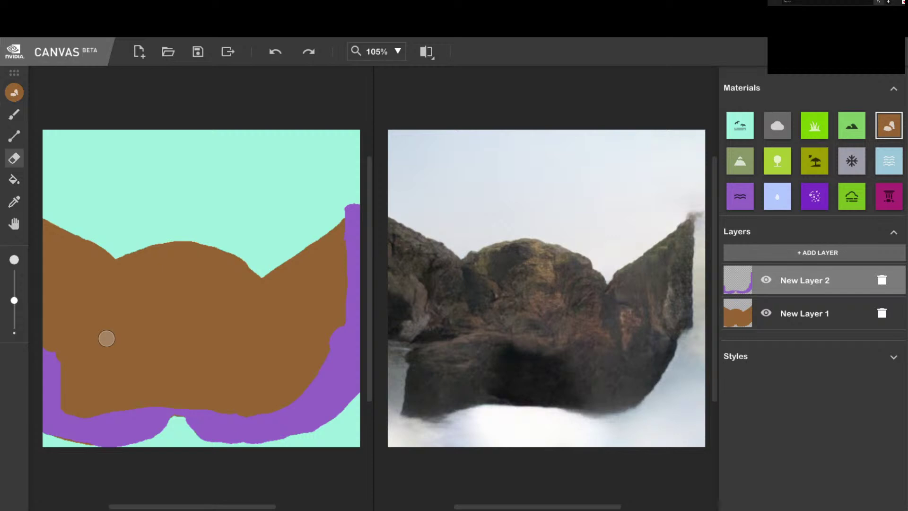
- Add a third layer and set up a slightly larger paint brush with the olive-green mountain material
left_click(813, 252)
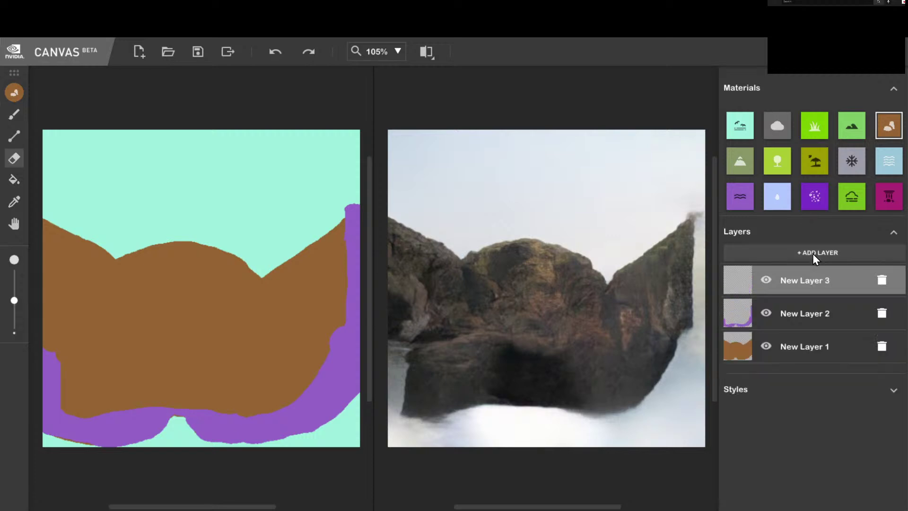
left_click(751, 154)
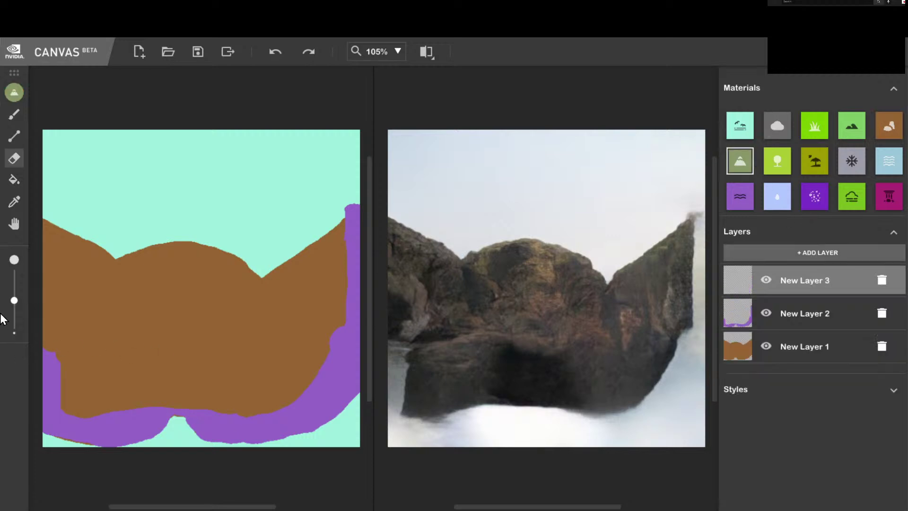
left_click_drag(14, 300, 14, 273)
left_click_drag(15, 274, 14, 290)
left_click(15, 114)
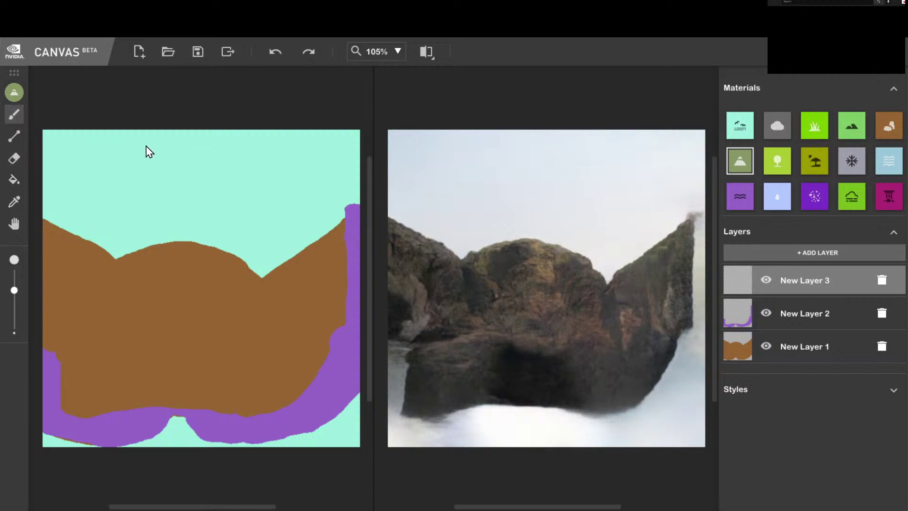
- Try painting a curved olive mountain strip down the left part of the scene and undo each attempt
left_click_drag(117, 254, 141, 361)
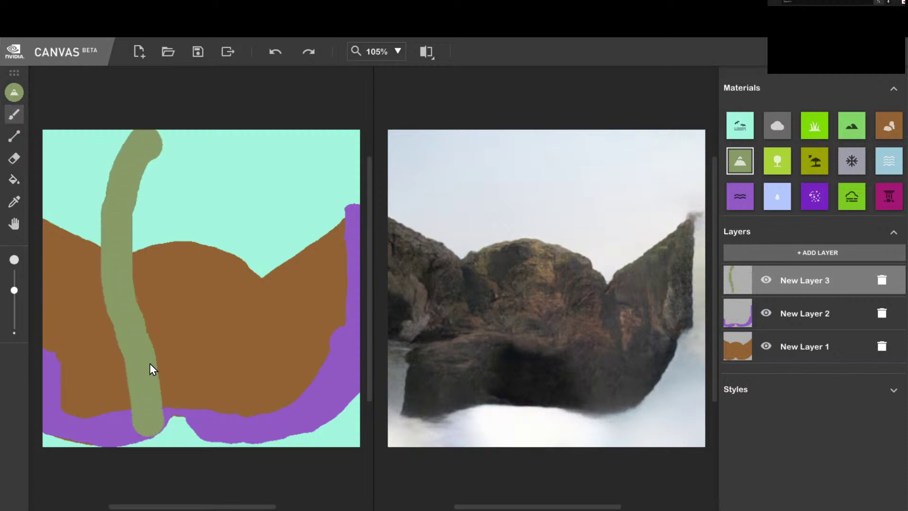
key("ctrl+z")
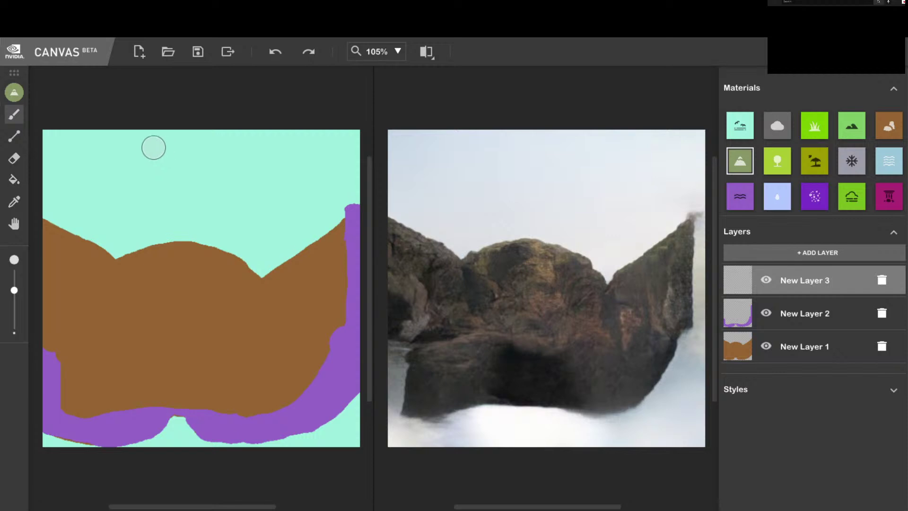
left_click_drag(148, 137, 135, 255)
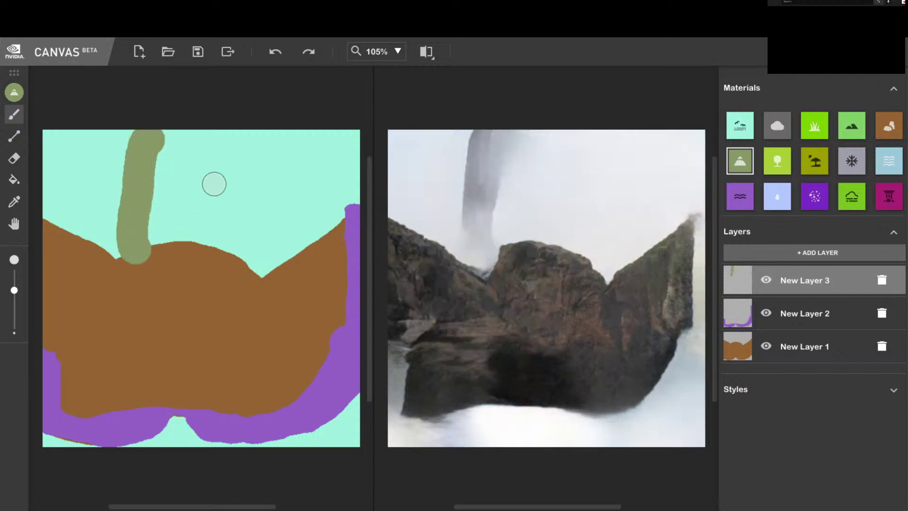
key("ctrl+z")
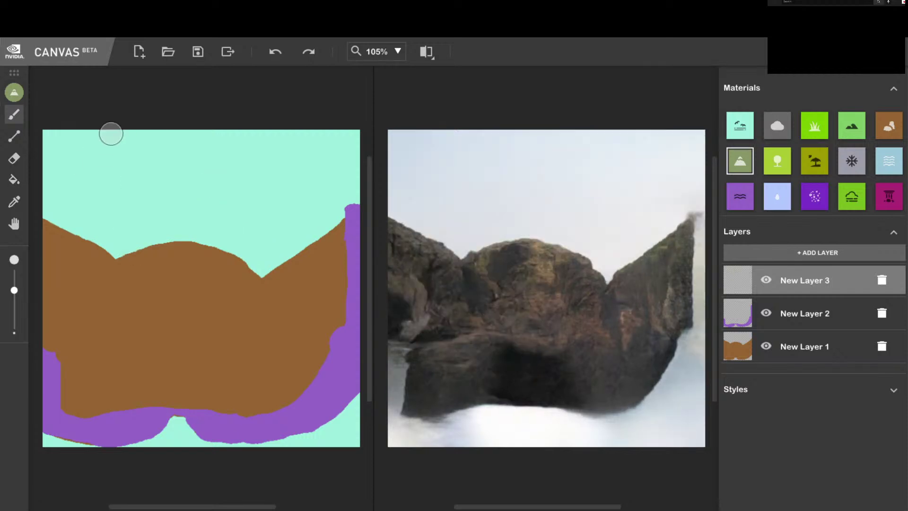
mouse_move(144, 142)
left_mouse_down()
mouse_move(117, 178)
mouse_move(102, 241)
mouse_move(154, 416)
left_mouse_up()
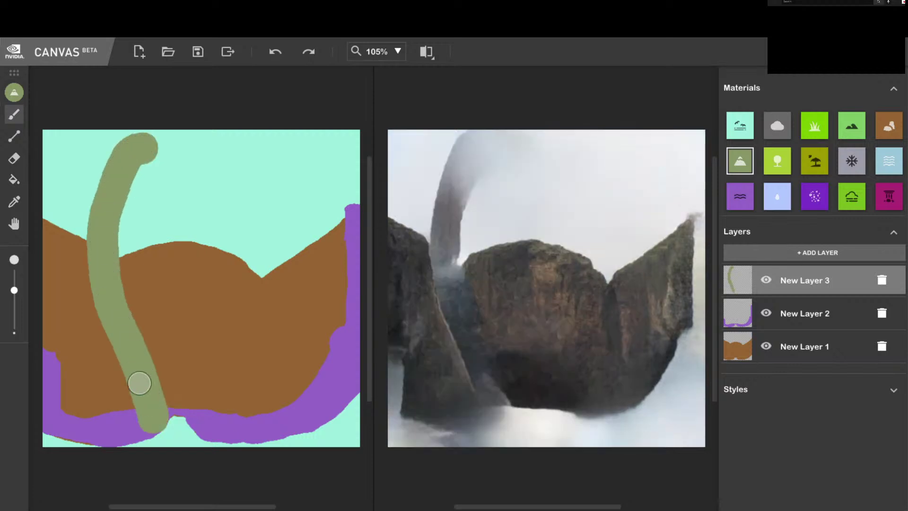
key("ctrl+z")
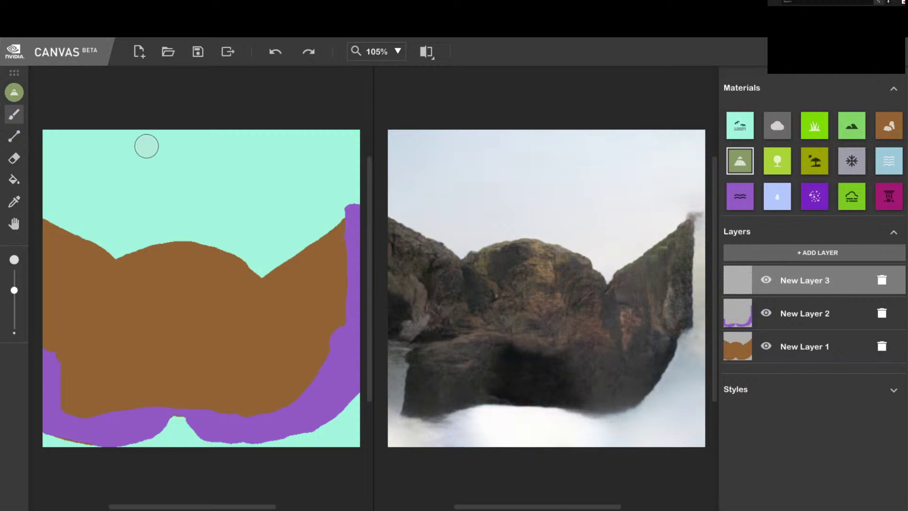
- Paint olive mountain walls over the full left and right sides of New Layer 3, leaving a tall central opening
mouse_move(135, 155)
left_mouse_down()
mouse_move(107, 247)
mouse_move(110, 307)
mouse_move(142, 430)
left_mouse_up()
mouse_move(240, 164)
left_mouse_down()
mouse_move(272, 219)
mouse_move(277, 276)
mouse_move(256, 435)
left_mouse_up()
mouse_move(245, 154)
left_mouse_down()
mouse_move(273, 139)
mouse_move(320, 150)
mouse_move(347, 138)
mouse_move(338, 254)
mouse_move(354, 448)
mouse_move(289, 429)
mouse_move(320, 403)
mouse_move(320, 422)
mouse_move(322, 401)
mouse_move(296, 360)
mouse_move(308, 292)
mouse_move(293, 197)
mouse_move(278, 172)
mouse_move(289, 163)
mouse_move(320, 206)
mouse_move(282, 169)
left_mouse_up()
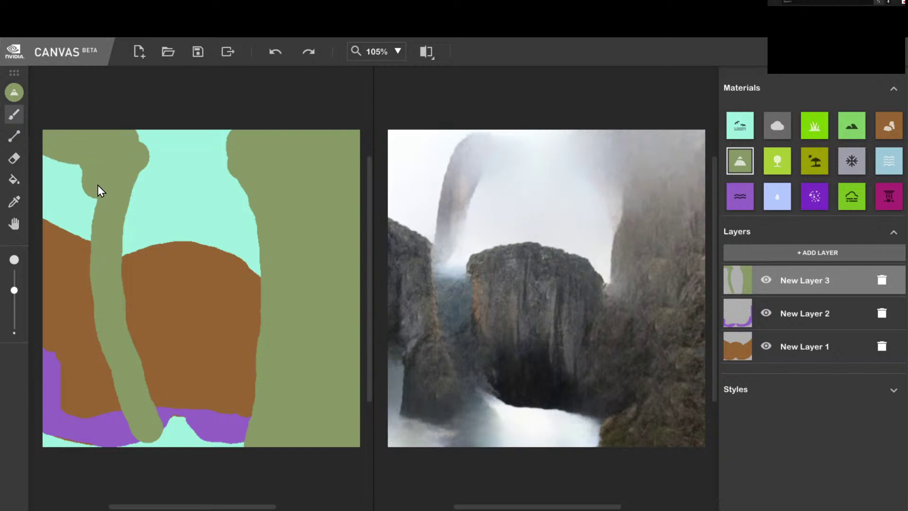
mouse_move(79, 210)
left_mouse_down()
mouse_move(89, 281)
mouse_move(82, 248)
mouse_move(89, 308)
left_mouse_up()
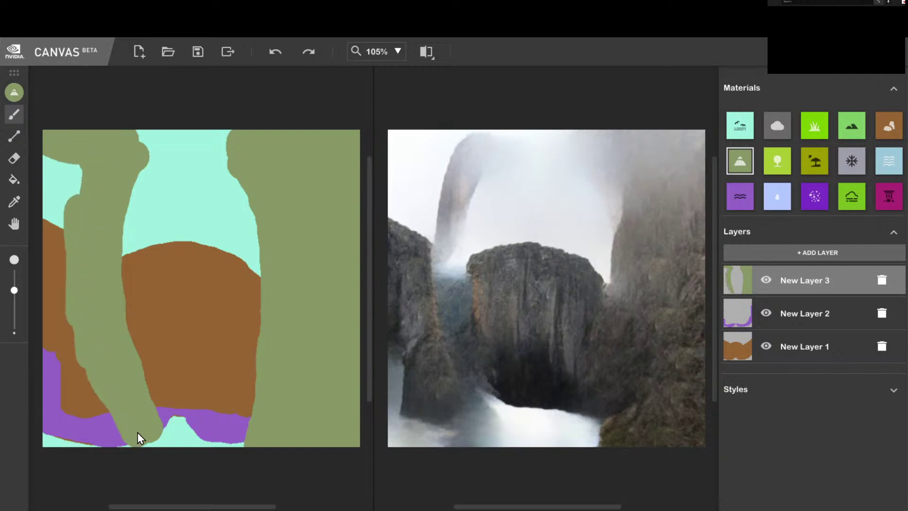
mouse_move(52, 433)
left_mouse_down()
mouse_move(42, 349)
mouse_move(48, 169)
left_mouse_up()
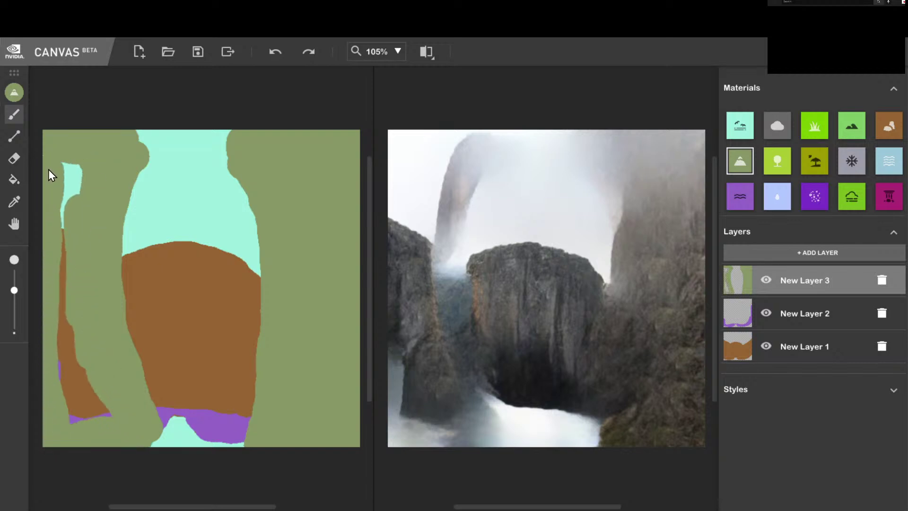
left_click_drag(79, 371, 77, 403)
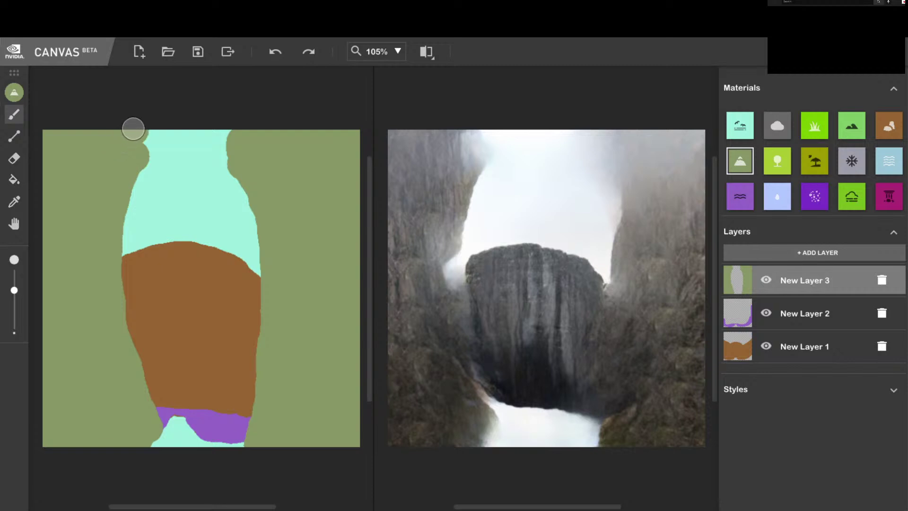
- Narrow the central opening's upper and lower ends with olive mountain strokes curving inward from both sides
mouse_move(142, 139)
left_mouse_down()
mouse_move(120, 172)
mouse_move(176, 112)
left_mouse_up()
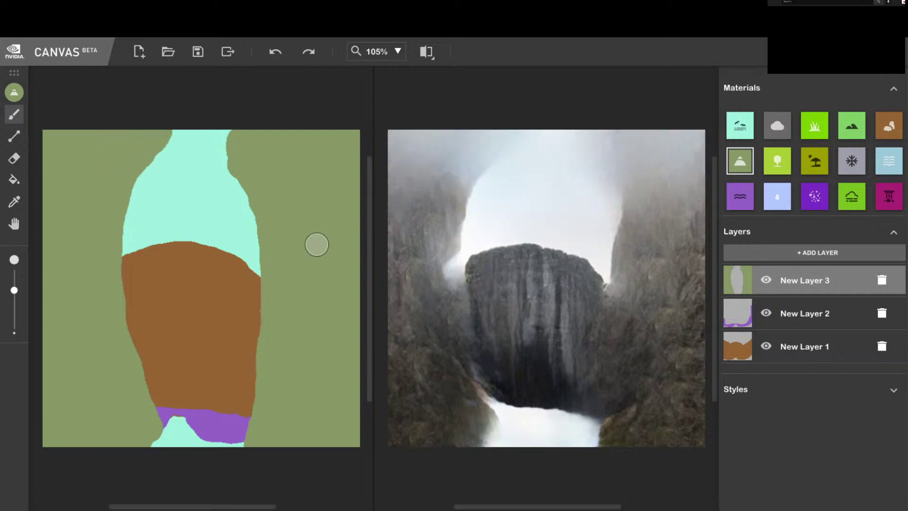
mouse_move(247, 163)
left_mouse_down()
mouse_move(208, 117)
mouse_move(132, 146)
mouse_move(180, 108)
left_mouse_up()
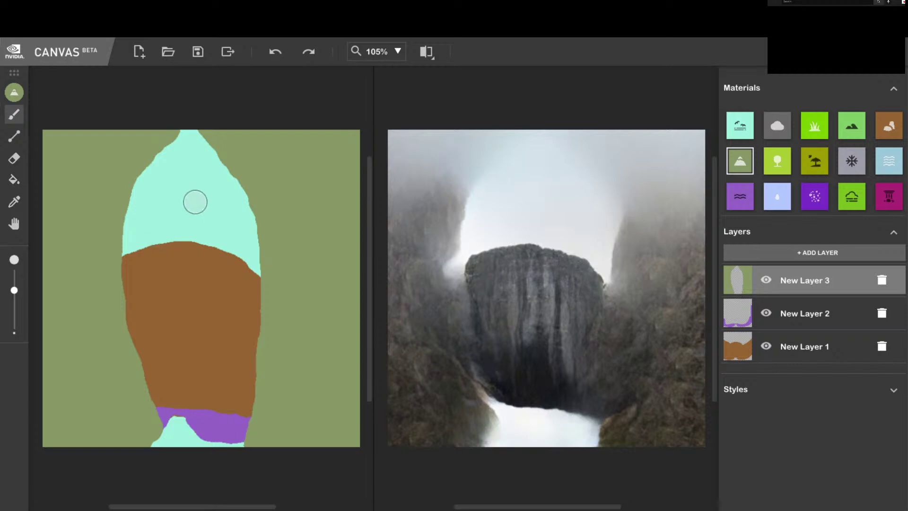
mouse_move(136, 421)
left_mouse_down()
mouse_move(169, 442)
mouse_move(208, 445)
left_mouse_up()
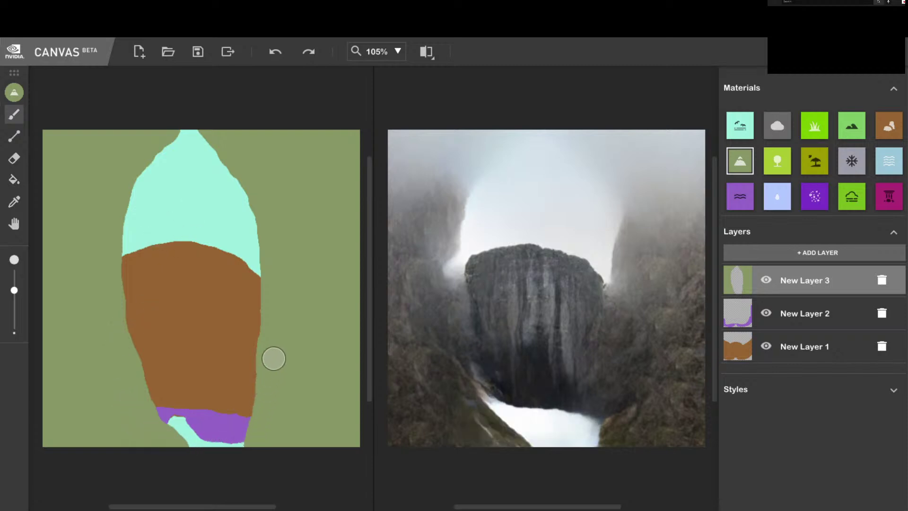
mouse_move(274, 359)
left_mouse_down()
mouse_move(268, 403)
mouse_move(230, 455)
left_mouse_up()
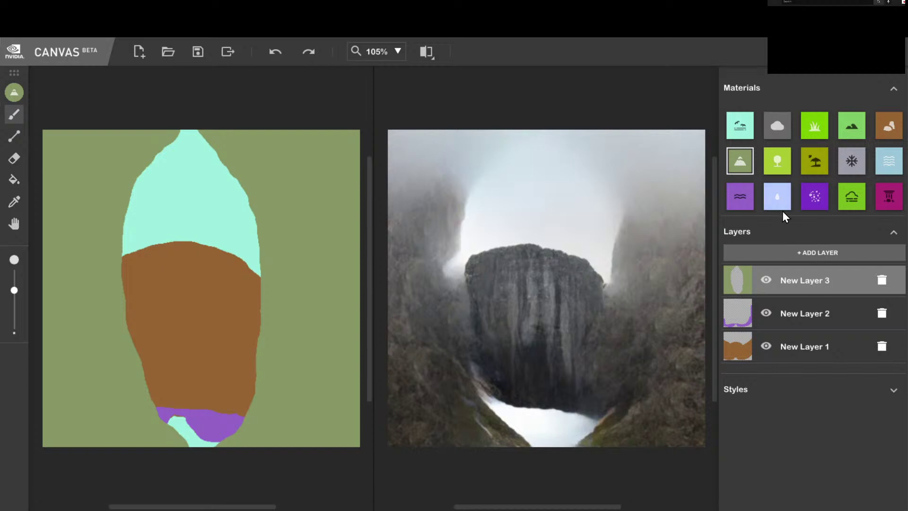
- Hide New Layer 2 and New Layer 1, and make New Layer 3 the active layer
left_click(767, 314)
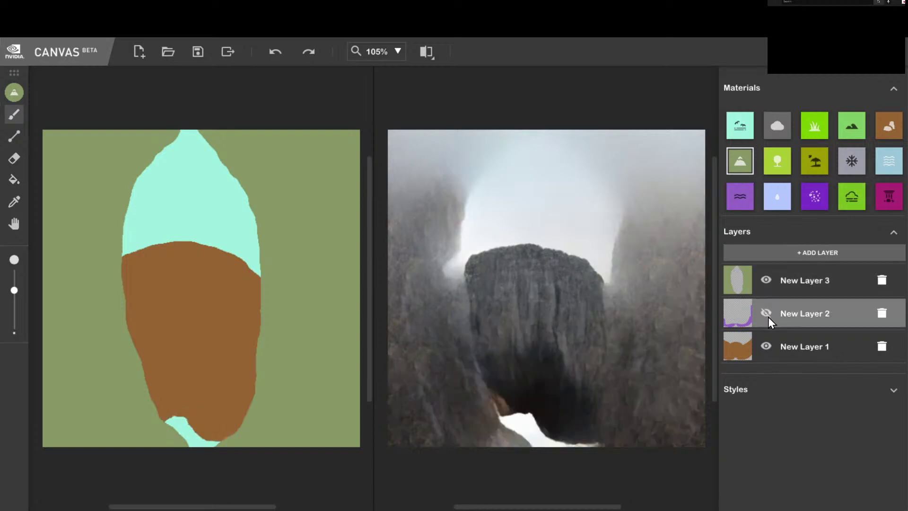
left_click(766, 346)
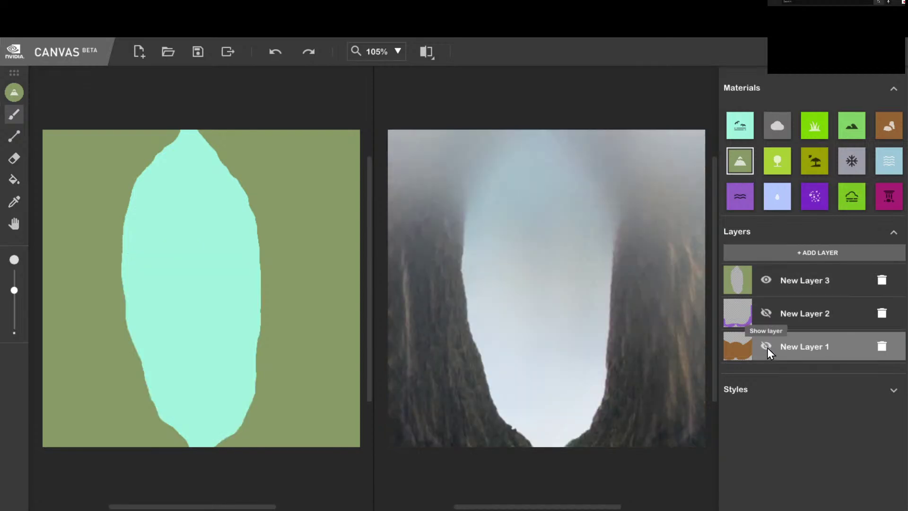
left_click(811, 279)
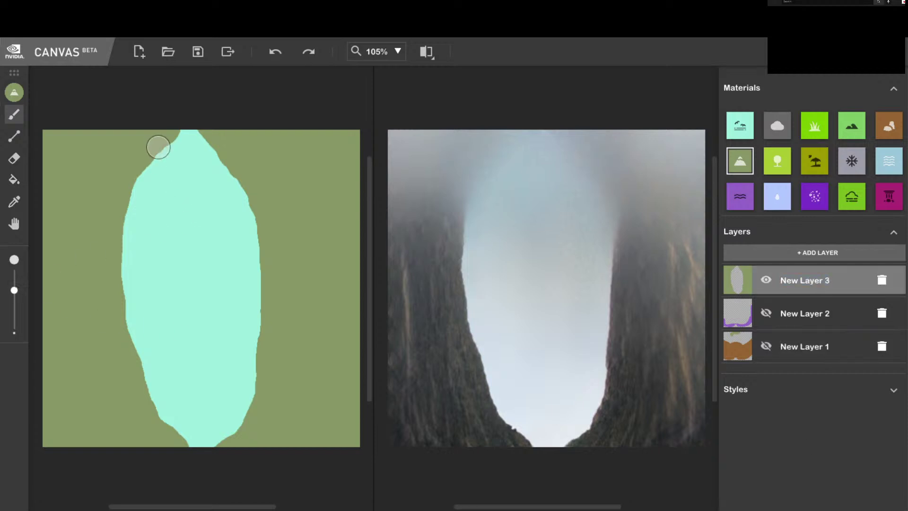
- Close the opening's upper and lower gaps with curved olive mountain strokes to form a complete oval
left_click_drag(159, 147, 234, 141)
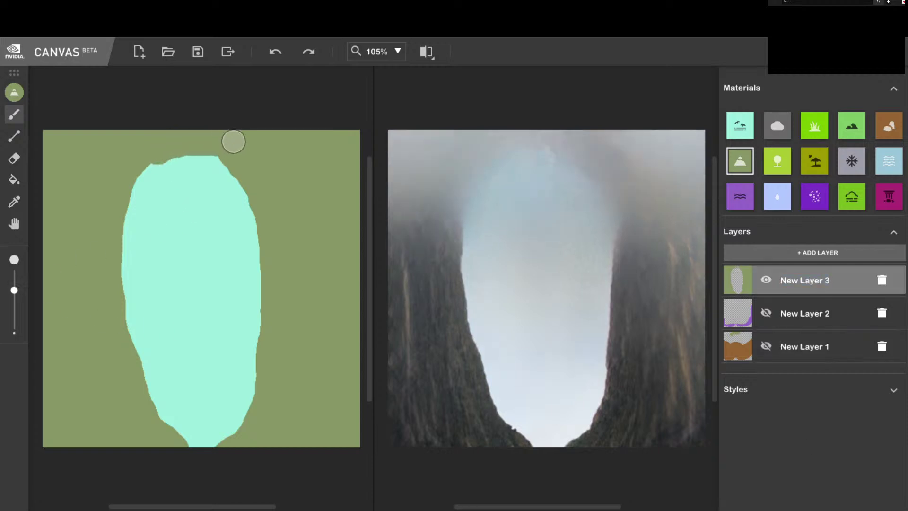
key("ctrl+z")
mouse_move(170, 127)
left_mouse_down()
mouse_move(233, 127)
mouse_move(170, 126)
mouse_move(232, 135)
mouse_move(249, 151)
mouse_move(192, 127)
mouse_move(208, 130)
mouse_move(137, 149)
left_mouse_up()
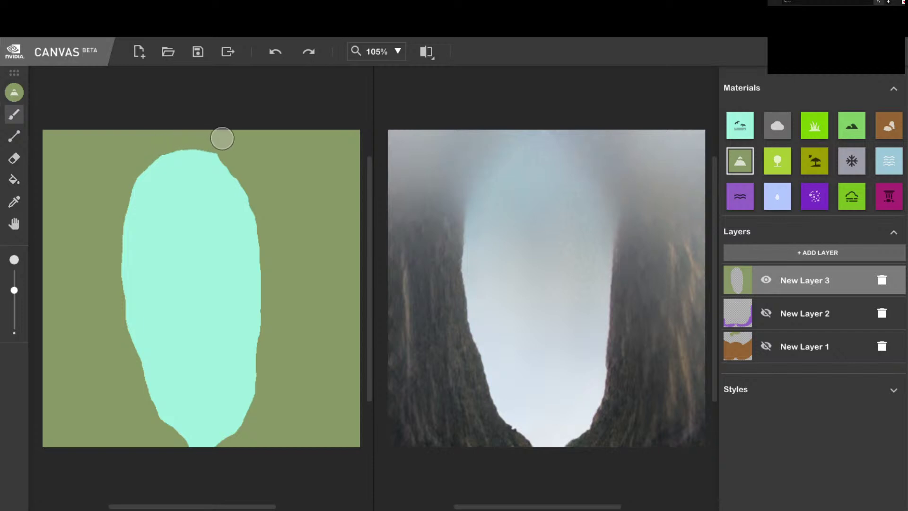
left_click_drag(162, 442, 234, 419)
key("ctrl+z")
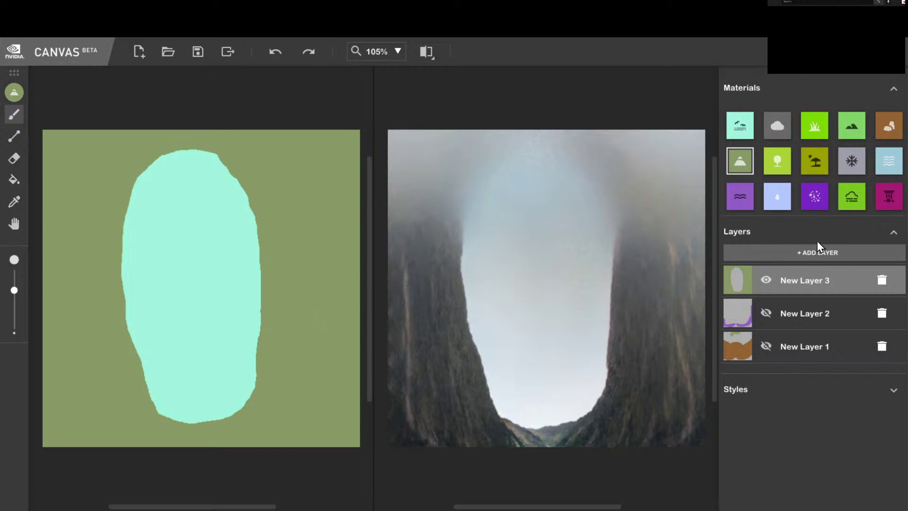
- Add a fourth layer and paint a thick brown rock arch around the upper rim of the oval opening
left_click(894, 123)
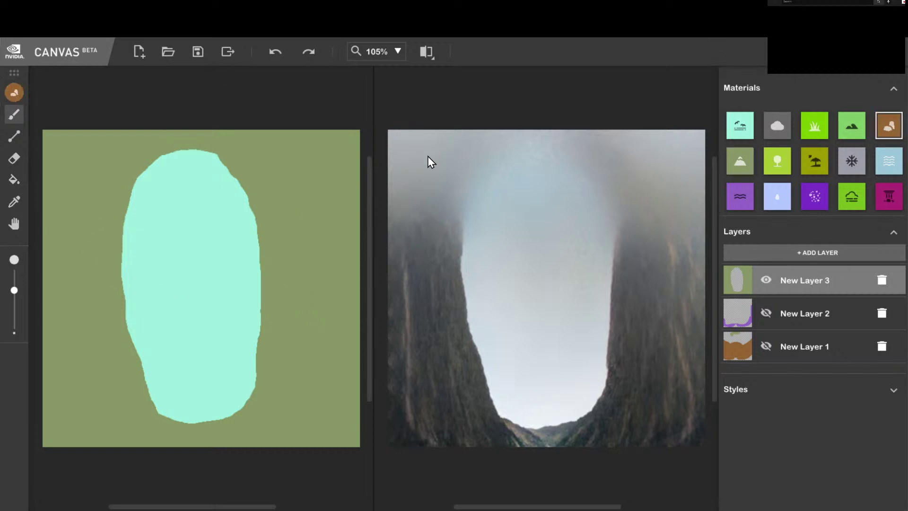
left_click(839, 251)
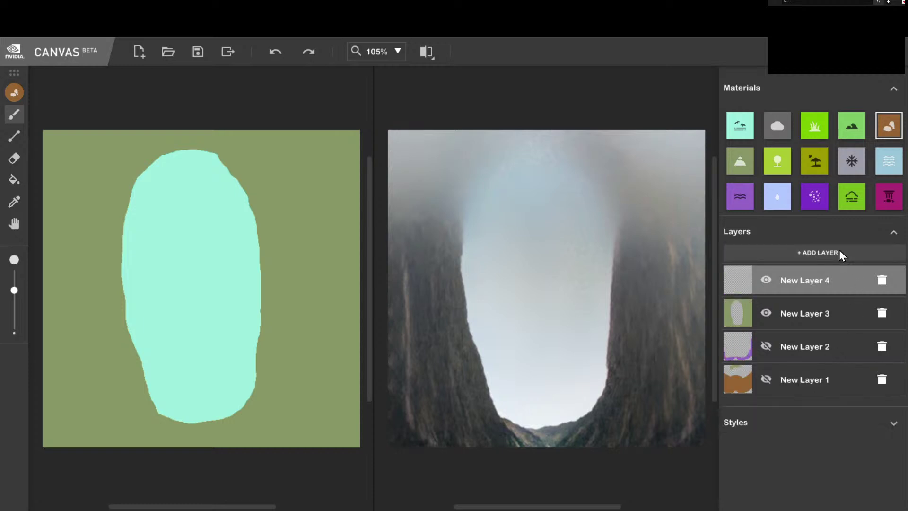
left_click(159, 166)
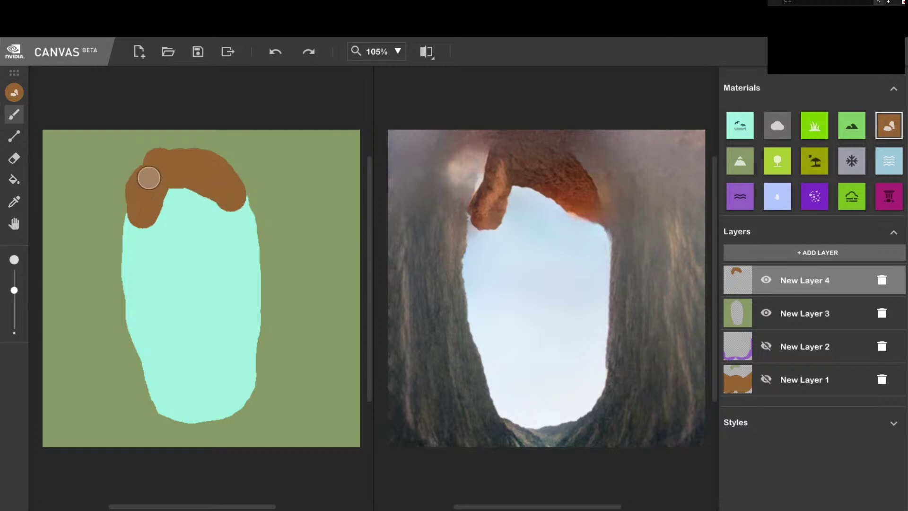
mouse_move(149, 178)
left_mouse_down()
mouse_move(214, 180)
mouse_move(239, 199)
mouse_move(241, 233)
left_mouse_up()
left_click_drag(148, 180, 133, 247)
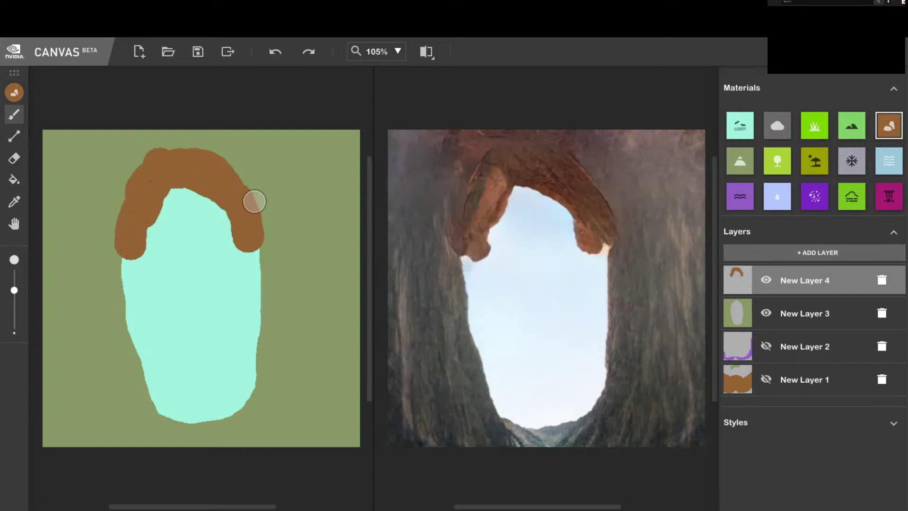
- Try dabbing round brown rock spots down the opening's right edge and undo them
left_click(252, 267)
left_click(254, 306)
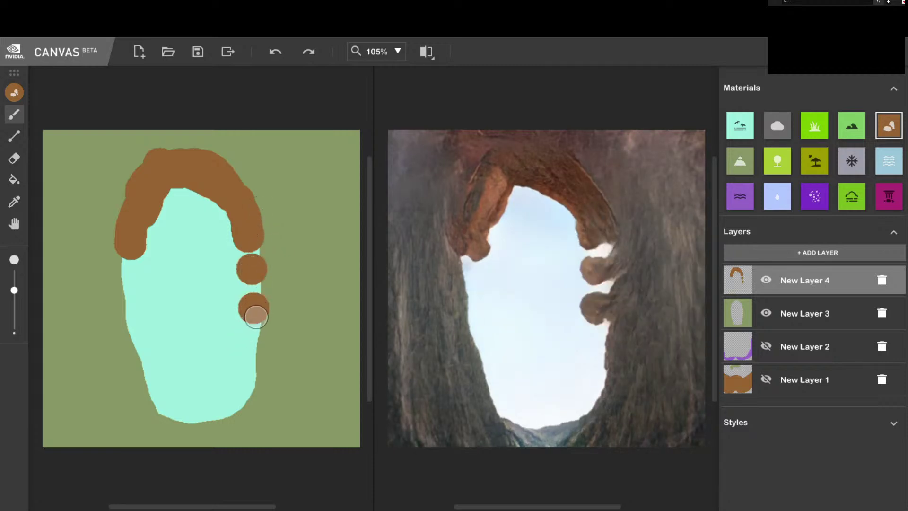
key("ctrl+z")
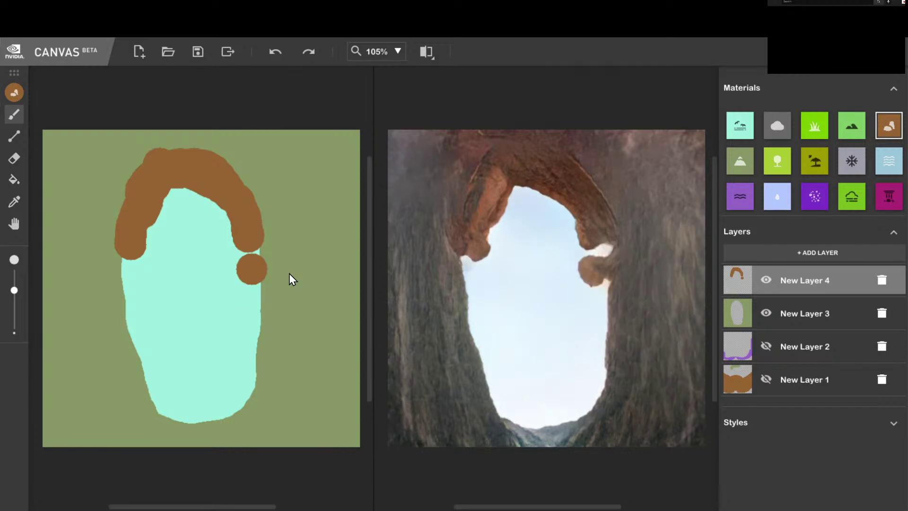
key("ctrl+z")
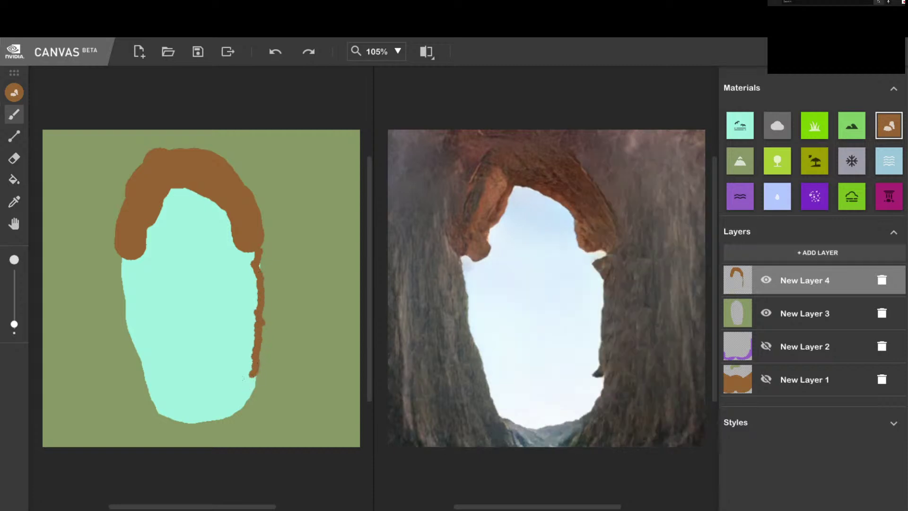
- Continue the thin brown rock rim around the opening's lower right, bottom and left edges to enclose the oval
mouse_move(261, 358)
left_mouse_down()
mouse_move(251, 398)
mouse_move(225, 419)
left_mouse_up()
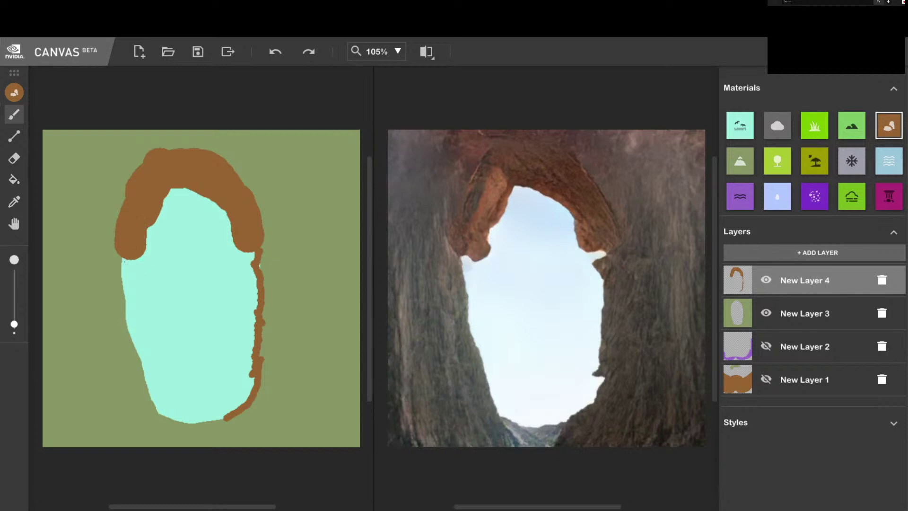
mouse_move(125, 261)
left_mouse_down()
mouse_move(126, 313)
mouse_move(161, 412)
mouse_move(205, 423)
mouse_move(241, 413)
left_mouse_up()
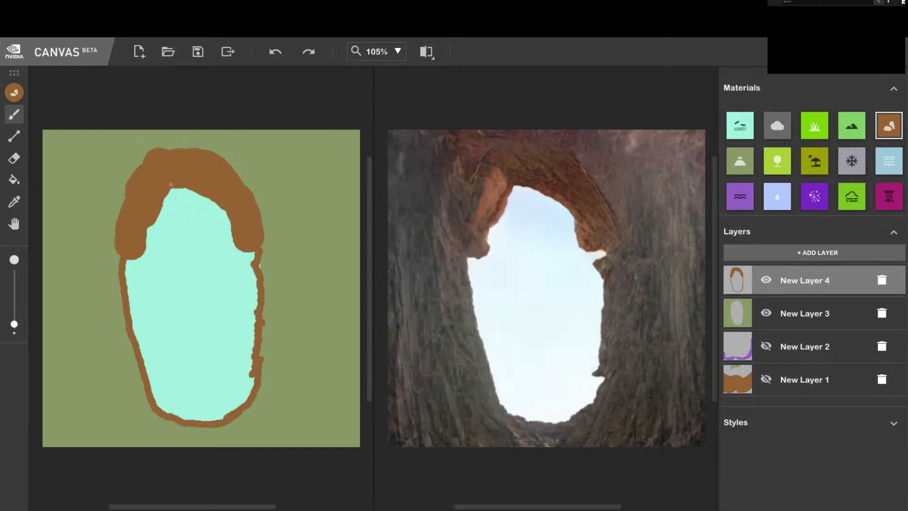
- Try thickening the rim's inner right edge and adding a brown stroke inside the opening, and undo both
mouse_move(237, 248)
left_mouse_down()
mouse_move(257, 322)
mouse_move(254, 234)
mouse_move(253, 281)
mouse_move(245, 255)
mouse_move(255, 282)
left_mouse_up()
mouse_move(255, 314)
left_mouse_down()
mouse_move(251, 386)
mouse_move(261, 327)
left_mouse_up()
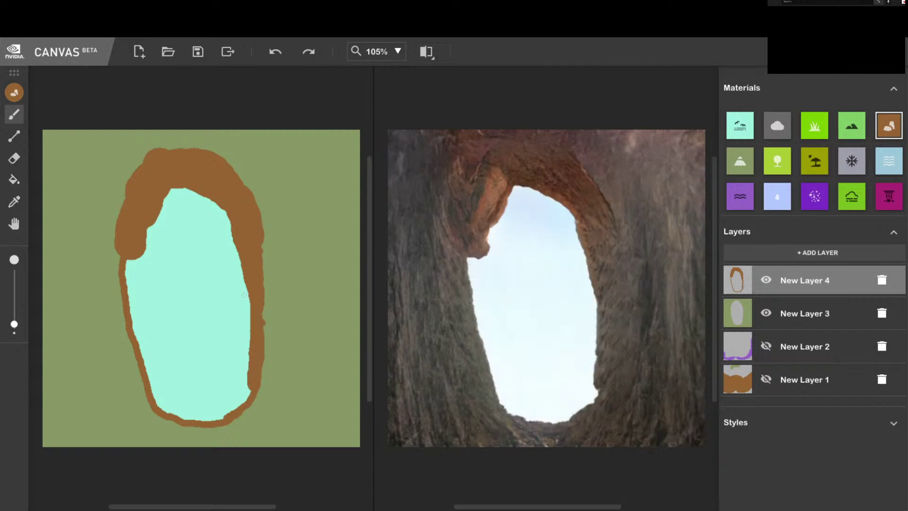
key("ctrl+z")
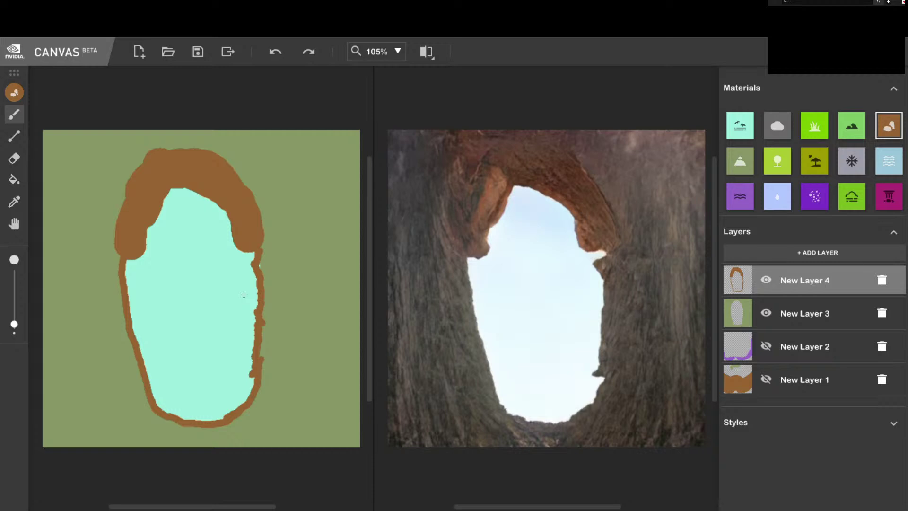
left_click_drag(228, 277, 182, 256)
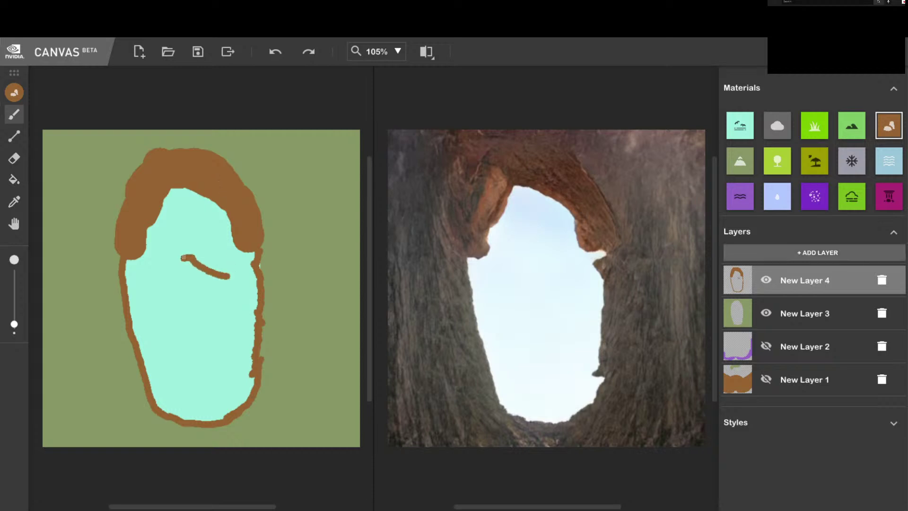
key("ctrl+z")
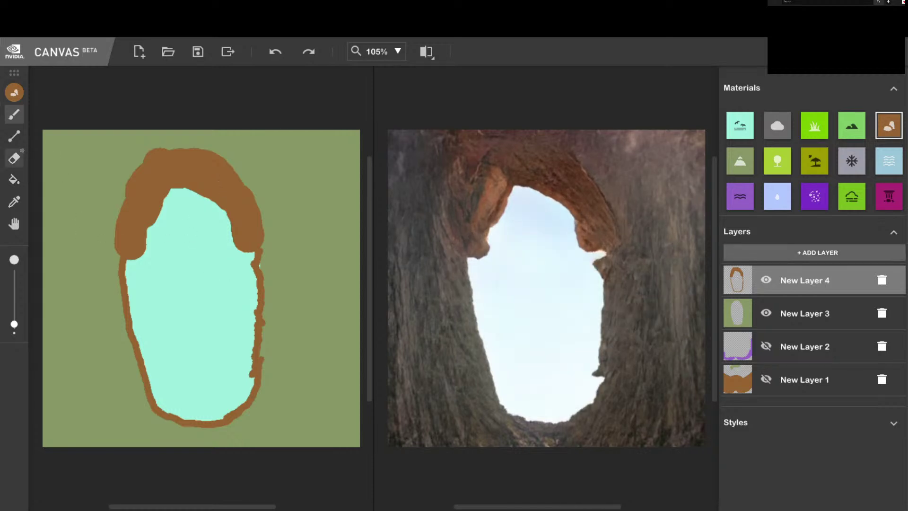
- Erase the brown rock arch's protruding inner edges on the left and right to round the opening's upper half
left_click(15, 158)
left_click_drag(136, 255, 144, 247)
mouse_move(137, 260)
left_mouse_down()
mouse_move(150, 246)
mouse_move(123, 274)
left_mouse_up()
mouse_move(139, 259)
left_mouse_down()
mouse_move(151, 237)
mouse_move(129, 262)
mouse_move(151, 235)
mouse_move(133, 268)
mouse_move(143, 234)
mouse_move(168, 211)
mouse_move(132, 259)
left_mouse_up()
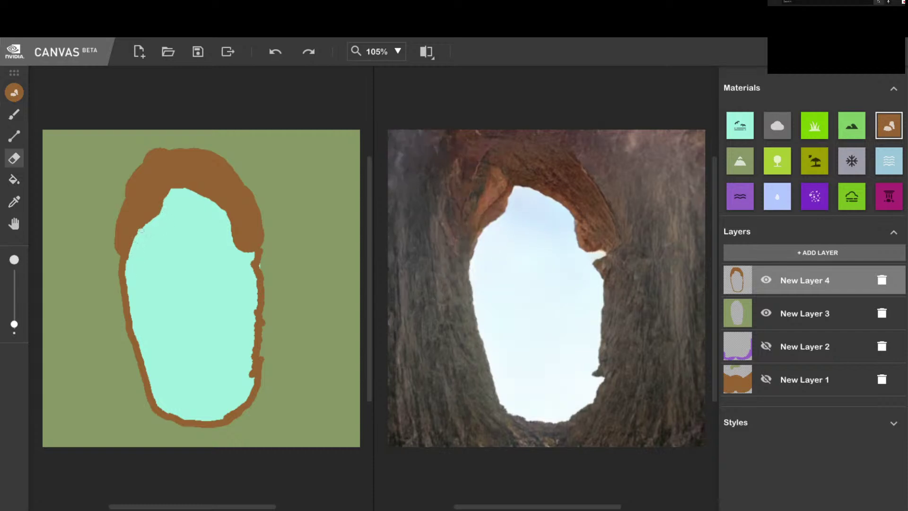
mouse_move(141, 230)
left_mouse_down()
mouse_move(158, 209)
mouse_move(152, 222)
left_mouse_up()
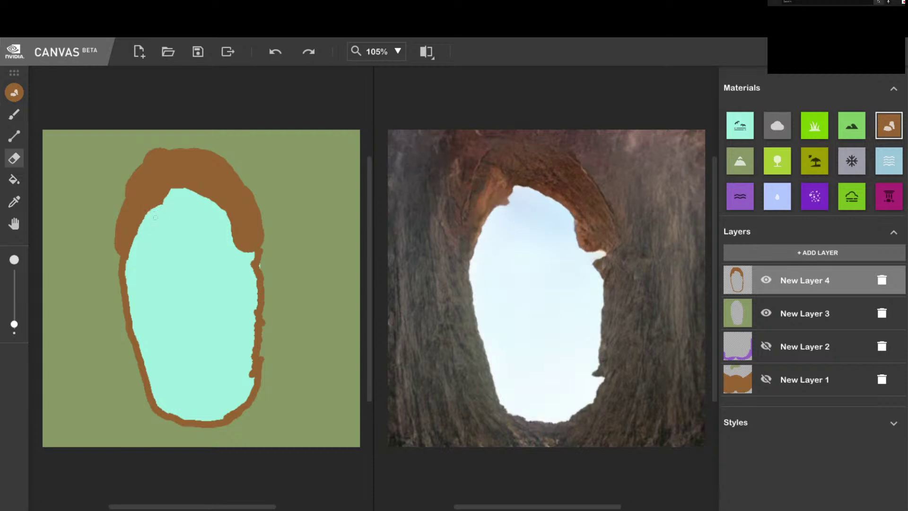
mouse_move(155, 218)
left_mouse_down()
mouse_move(158, 201)
mouse_move(174, 190)
left_mouse_up()
left_click_drag(225, 217, 238, 252)
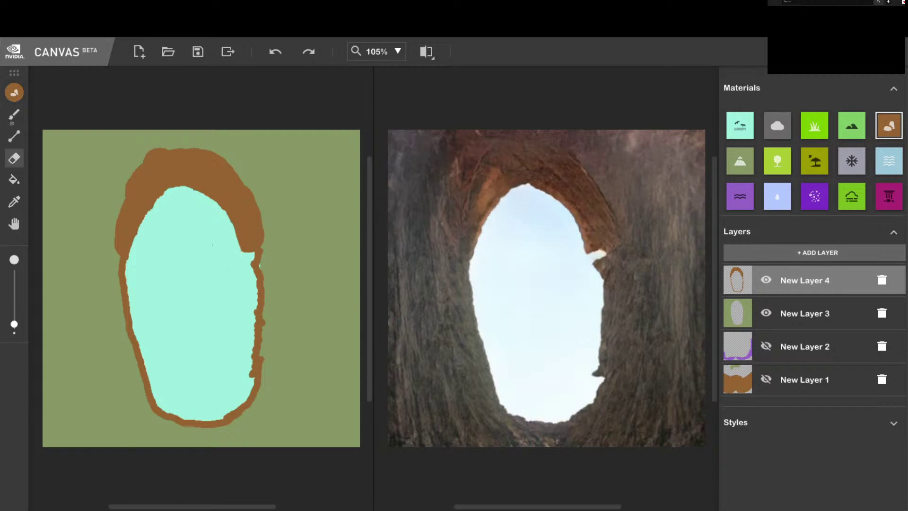
- Thicken the brown rock rim outward down its right side and, with a larger brush, down its left side
left_click(14, 114)
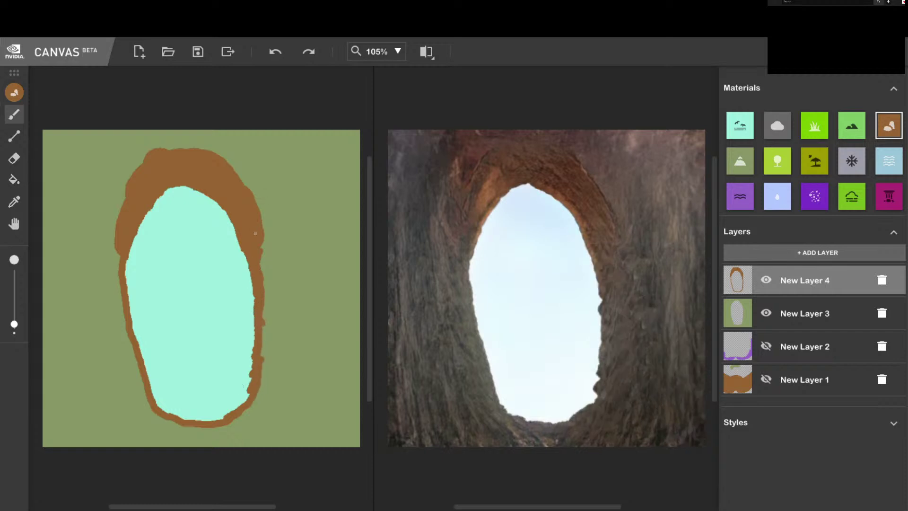
mouse_move(256, 233)
left_mouse_down()
mouse_move(265, 253)
mouse_move(265, 346)
mouse_move(255, 405)
mouse_move(274, 351)
mouse_move(254, 204)
left_mouse_up()
mouse_move(264, 280)
left_mouse_down()
mouse_move(270, 347)
mouse_move(270, 313)
left_mouse_up()
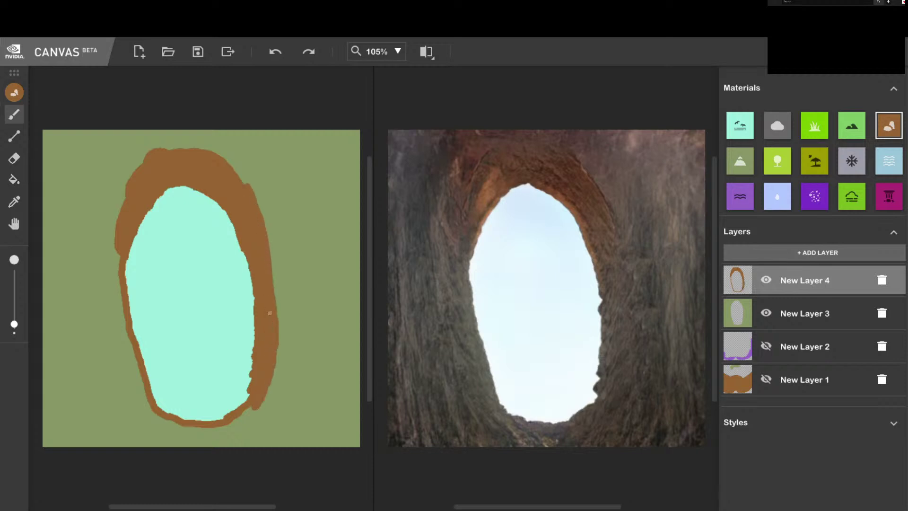
mouse_move(255, 395)
left_mouse_down()
mouse_move(237, 418)
mouse_move(263, 400)
left_mouse_up()
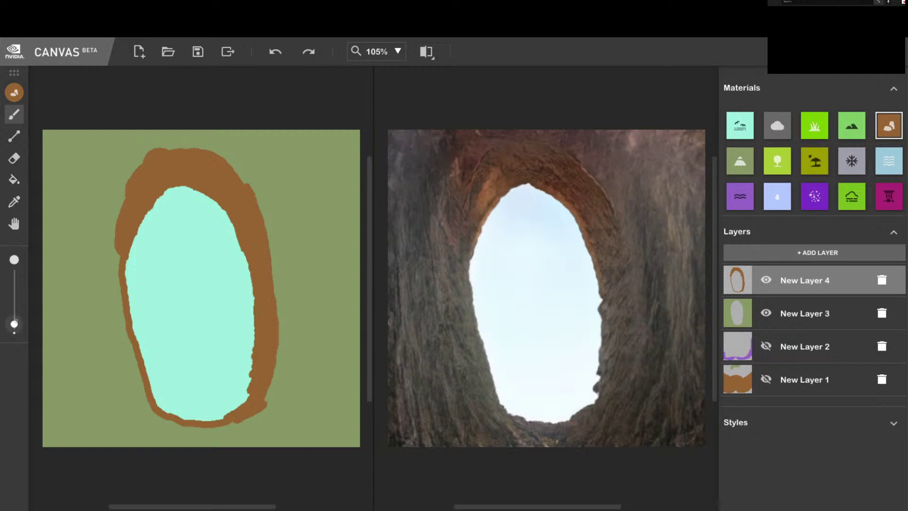
left_click_drag(14, 322, 14, 317)
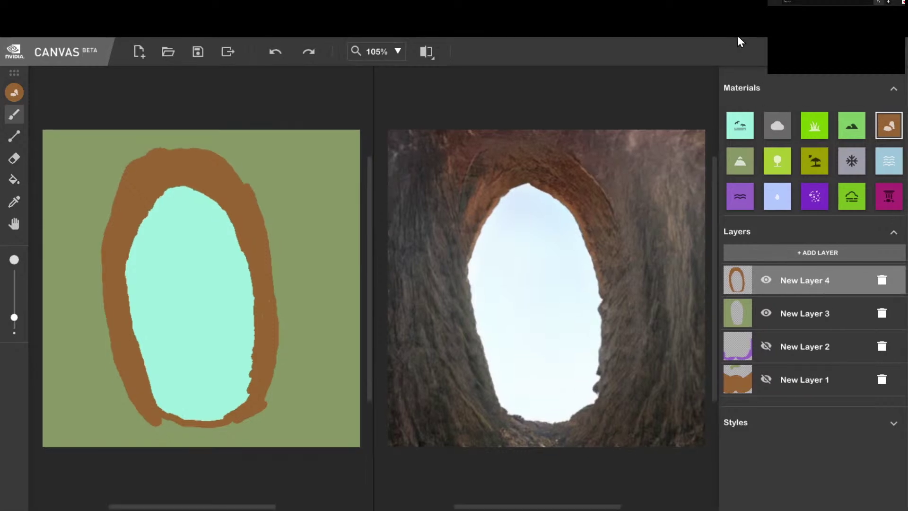
- Add a fifth layer and paint a tall purple river shape from the canvas's bottom edge up into the opening
left_click(740, 198)
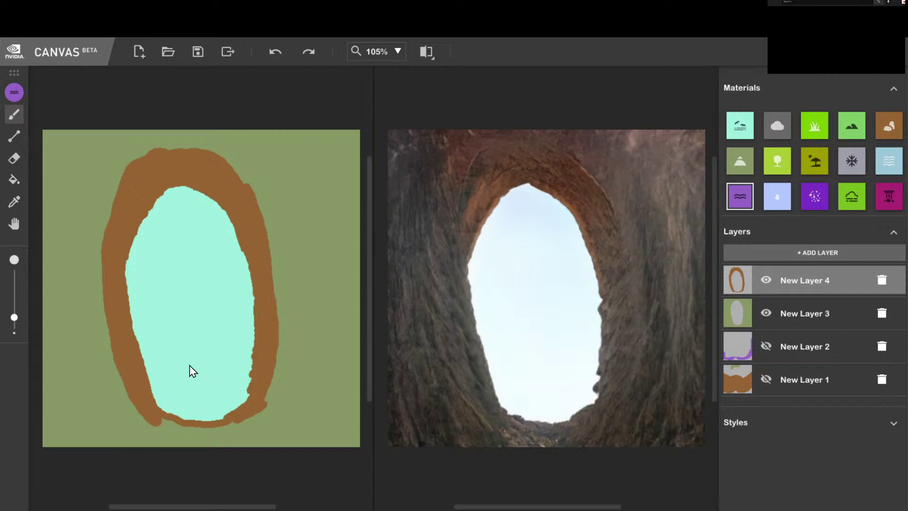
left_click(809, 257)
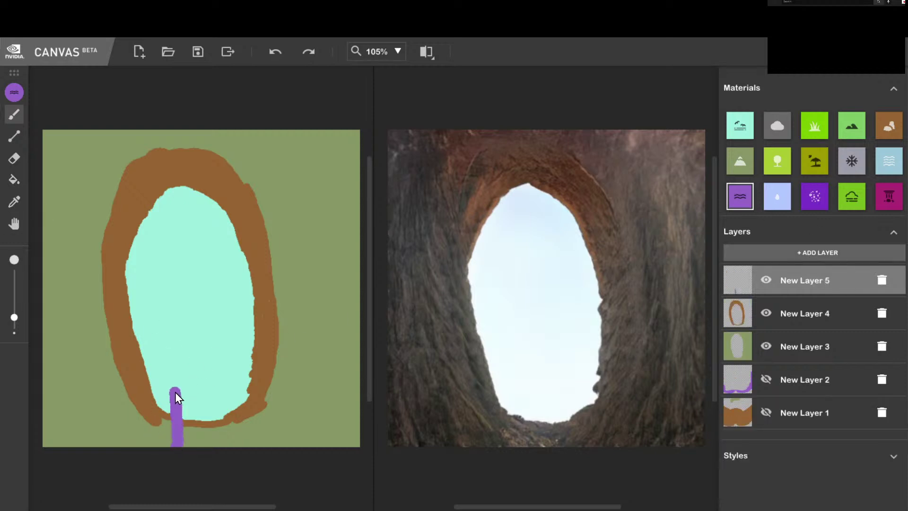
left_click_drag(200, 370, 224, 417)
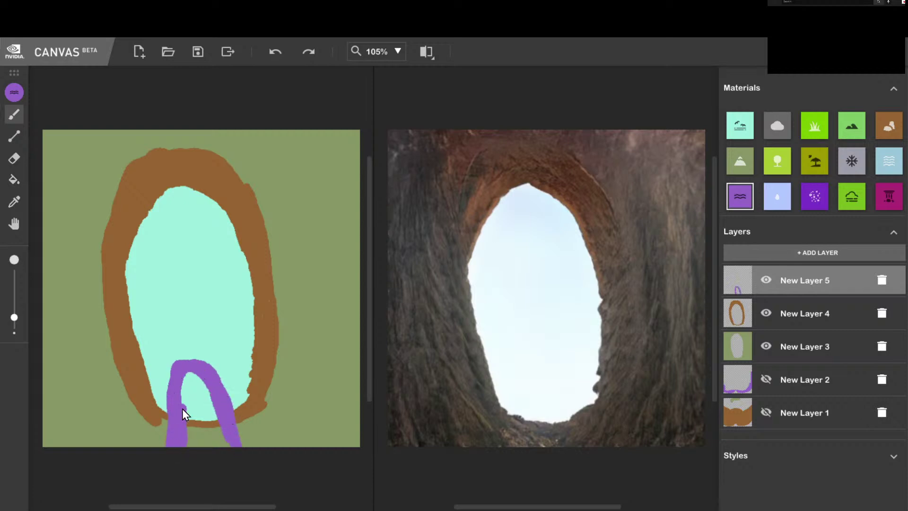
left_click_drag(183, 409, 192, 408)
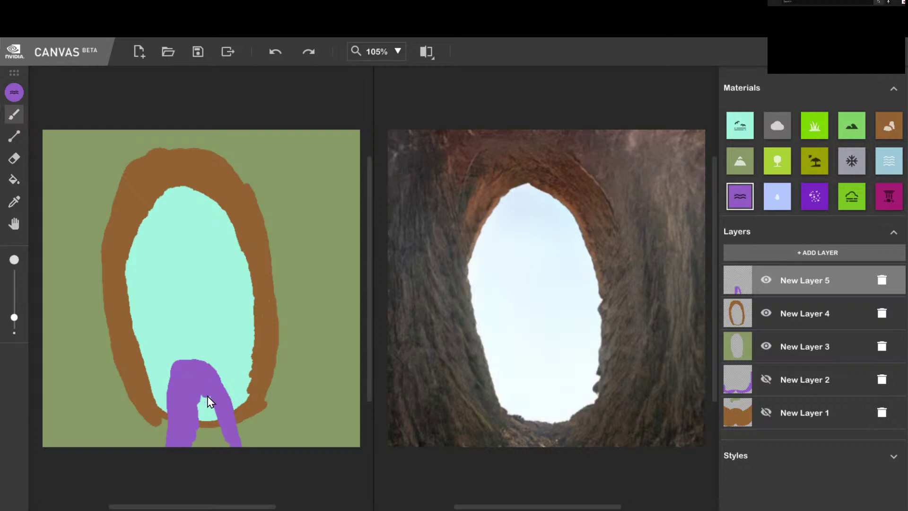
left_click_drag(220, 434, 194, 444)
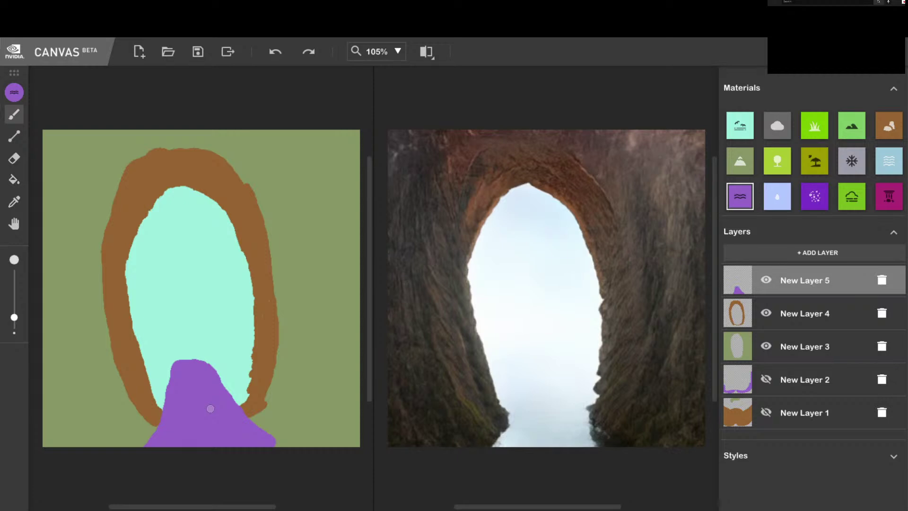
mouse_move(180, 318)
left_mouse_down()
mouse_move(174, 365)
mouse_move(184, 252)
mouse_move(172, 382)
mouse_move(187, 254)
mouse_move(212, 372)
mouse_move(211, 325)
mouse_move(215, 348)
mouse_move(186, 246)
mouse_move(166, 292)
mouse_move(167, 381)
mouse_move(181, 269)
mouse_move(199, 273)
mouse_move(209, 292)
mouse_move(231, 395)
mouse_move(207, 274)
mouse_move(183, 246)
mouse_move(172, 248)
mouse_move(161, 286)
mouse_move(169, 396)
mouse_move(157, 287)
mouse_move(160, 263)
mouse_move(185, 242)
mouse_move(212, 263)
mouse_move(221, 286)
mouse_move(231, 394)
mouse_move(210, 331)
mouse_move(220, 321)
mouse_move(193, 358)
left_mouse_up()
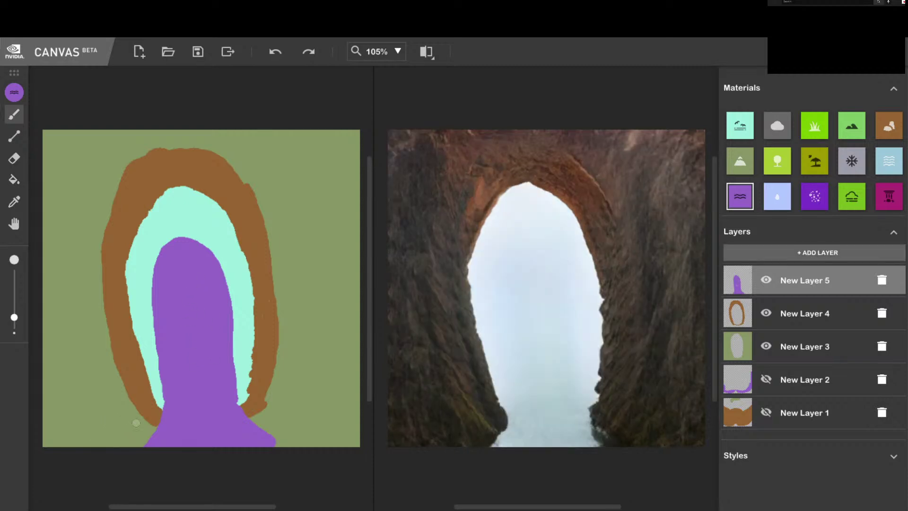
- Try a purple river patch in the lower-left corner and a light-blue sea fill on the layer, undoing each
mouse_move(79, 427)
left_mouse_down()
mouse_move(71, 406)
mouse_move(90, 417)
mouse_move(63, 435)
mouse_move(75, 418)
left_mouse_up()
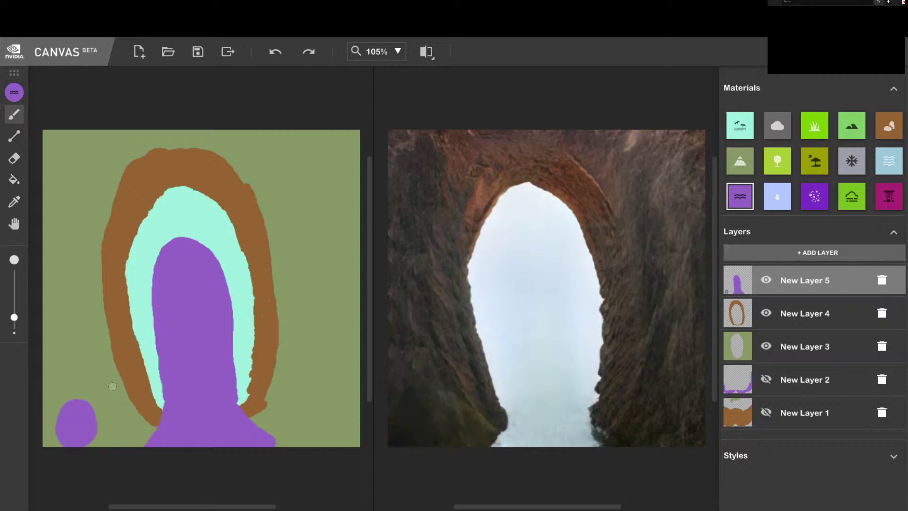
key("ctrl+z")
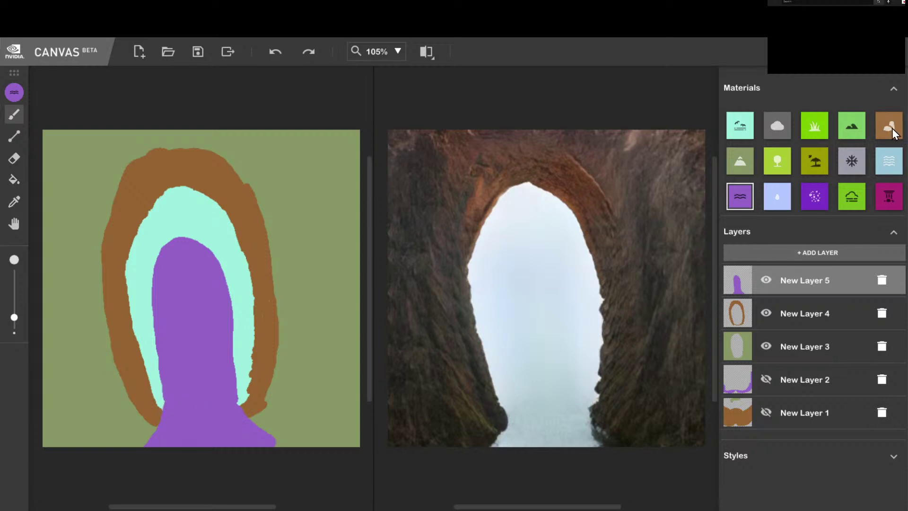
left_click(886, 161)
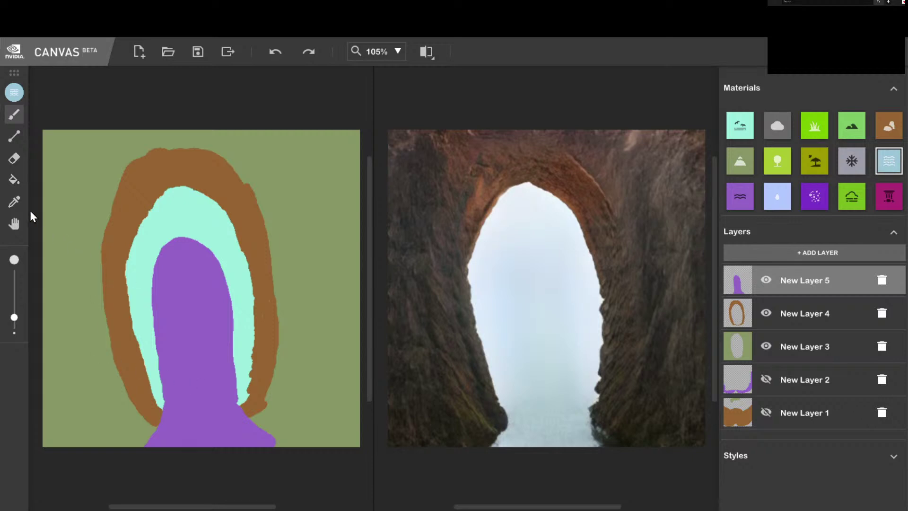
left_click(14, 179)
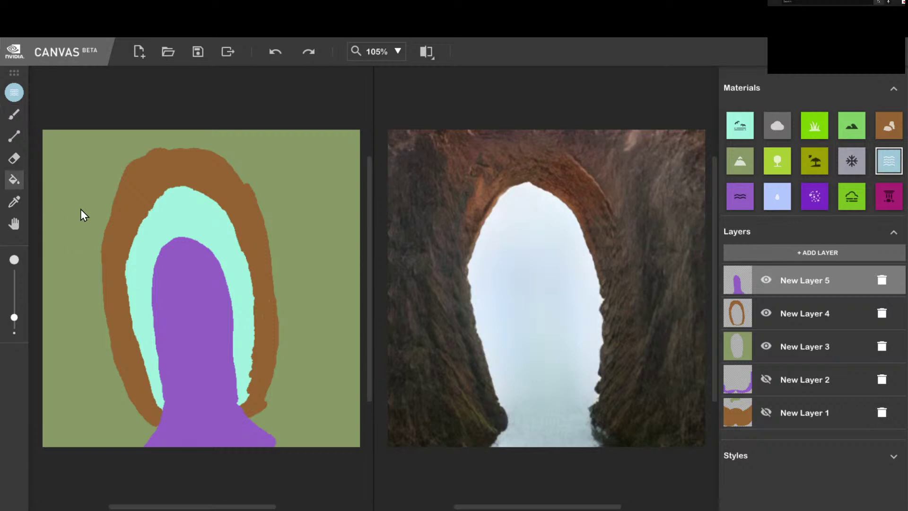
left_click(194, 224)
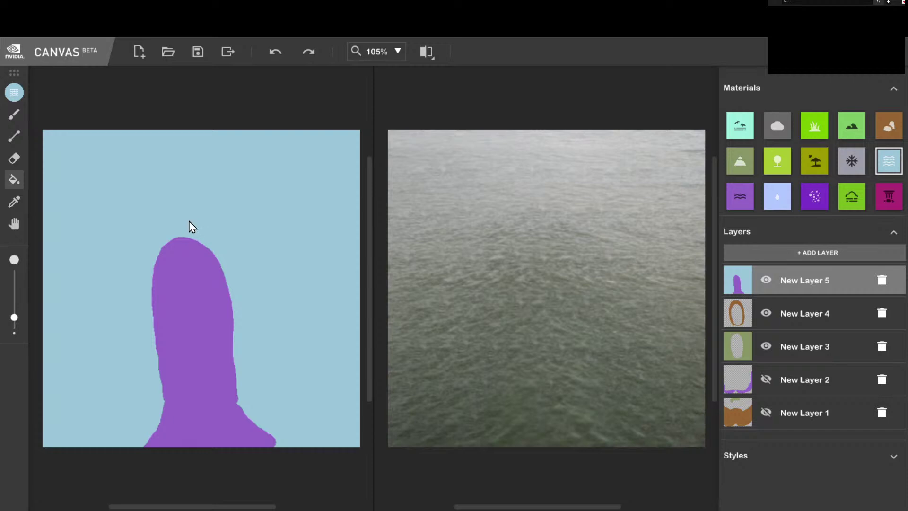
key("ctrl+z")
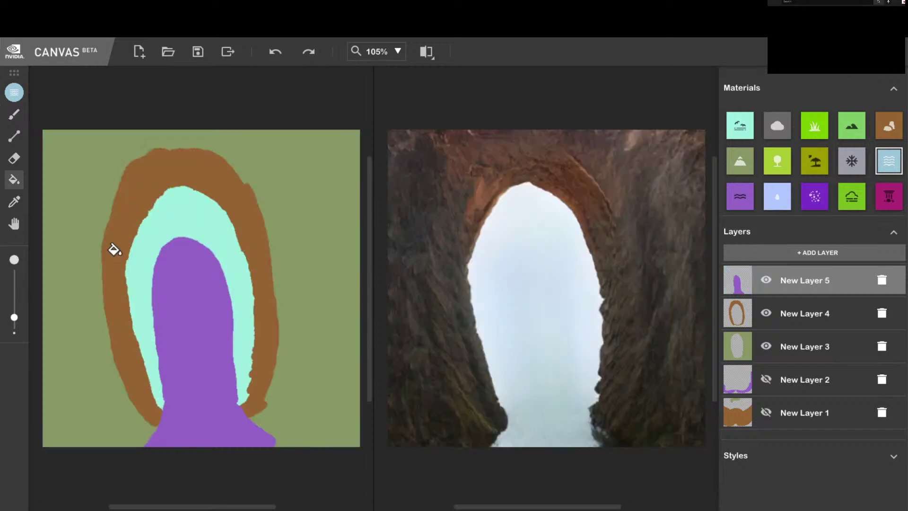
- Try brushing light-blue sea over the sky band around the purple river shape, and undo it
left_click(17, 118)
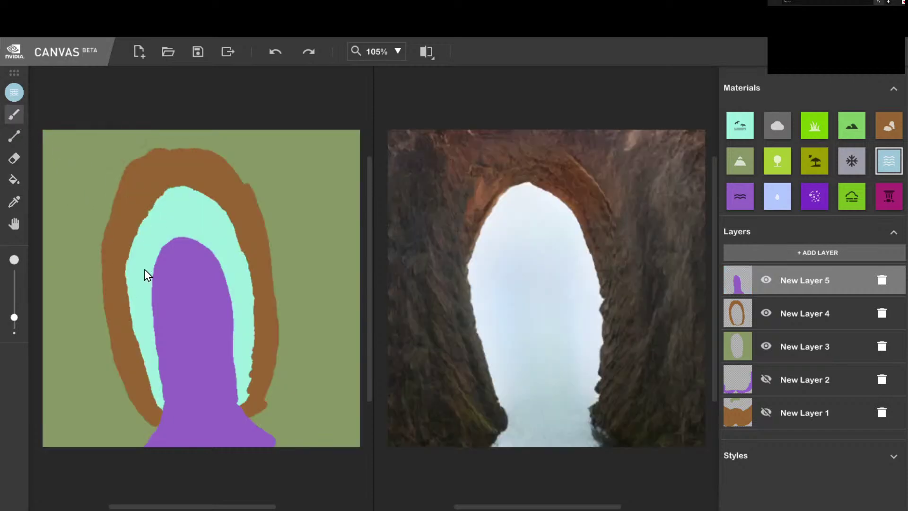
mouse_move(149, 228)
left_mouse_down()
mouse_move(164, 211)
mouse_move(164, 219)
mouse_move(157, 214)
mouse_move(178, 198)
mouse_move(155, 211)
mouse_move(184, 191)
mouse_move(216, 209)
mouse_move(245, 274)
mouse_move(242, 255)
mouse_move(249, 298)
left_mouse_up()
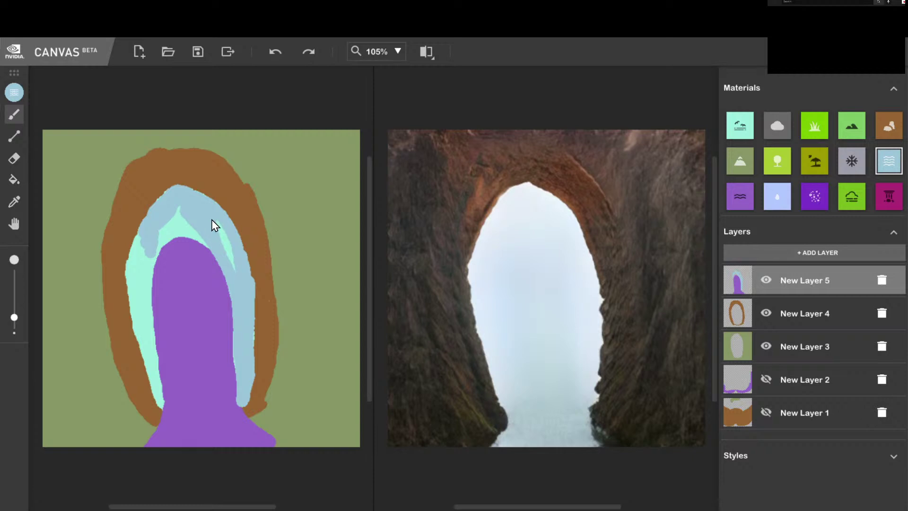
mouse_move(199, 214)
left_mouse_down()
mouse_move(163, 215)
mouse_move(159, 222)
mouse_move(192, 223)
mouse_move(156, 241)
left_mouse_up()
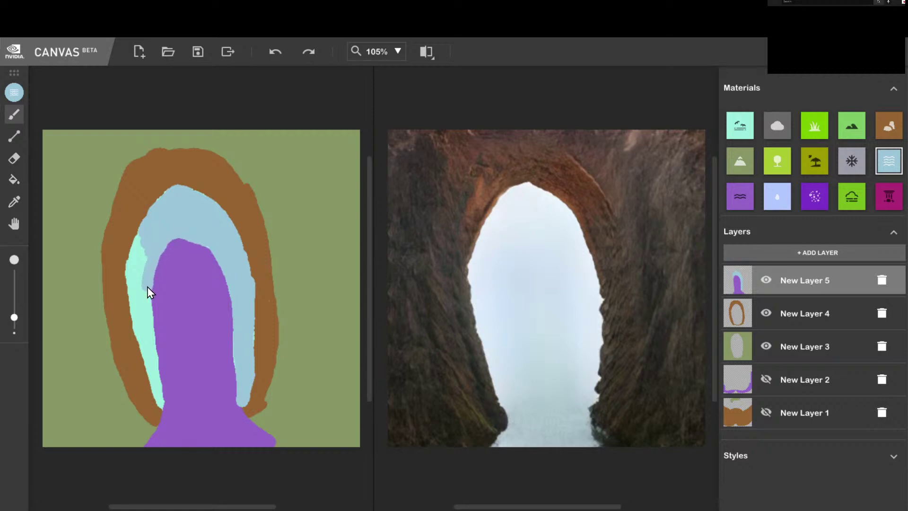
left_click_drag(147, 288, 143, 327)
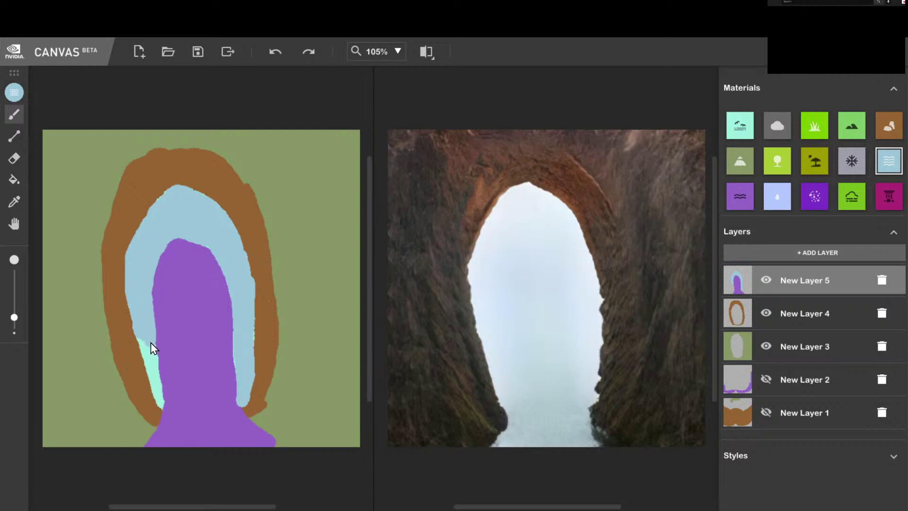
left_click_drag(151, 347, 161, 396)
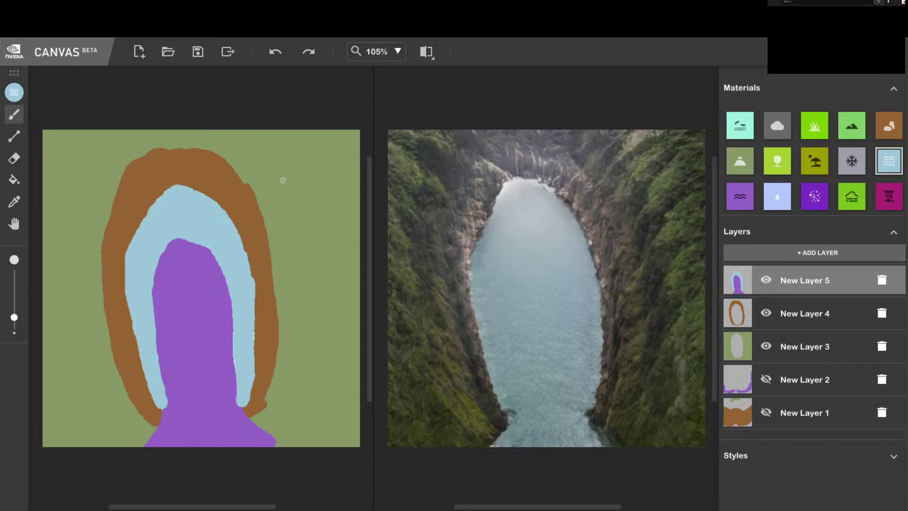
key("ctrl+z")
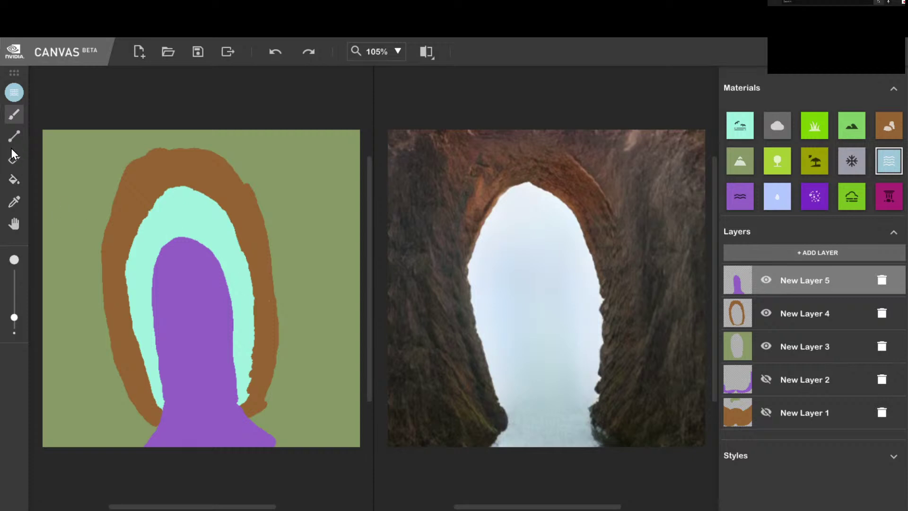
- Paint pale-blue water over the sky band arching around the purple river shape, undoing the first attempt
left_click(788, 193)
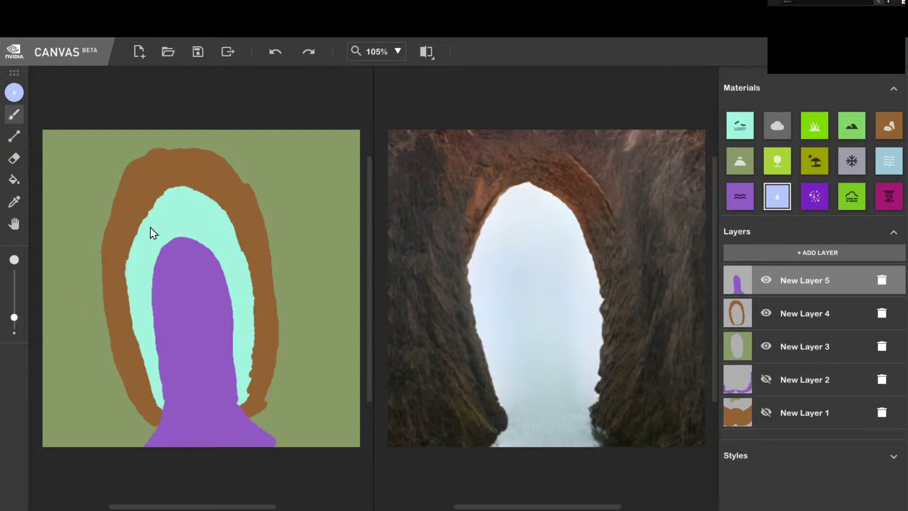
mouse_move(152, 229)
left_mouse_down()
mouse_move(173, 216)
mouse_move(172, 229)
mouse_move(170, 199)
mouse_move(191, 197)
mouse_move(218, 213)
mouse_move(214, 233)
left_mouse_up()
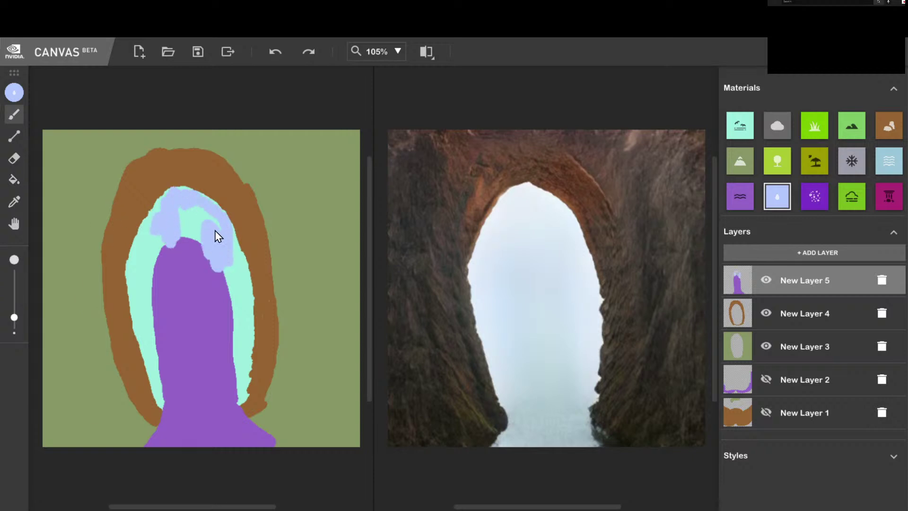
key("ctrl+z")
key("ctrl+z")
mouse_move(221, 265)
left_mouse_down()
mouse_move(228, 247)
mouse_move(224, 233)
mouse_move(215, 241)
mouse_move(206, 209)
mouse_move(183, 227)
mouse_move(189, 193)
mouse_move(162, 202)
mouse_move(173, 212)
mouse_move(167, 232)
mouse_move(140, 241)
mouse_move(146, 323)
left_mouse_up()
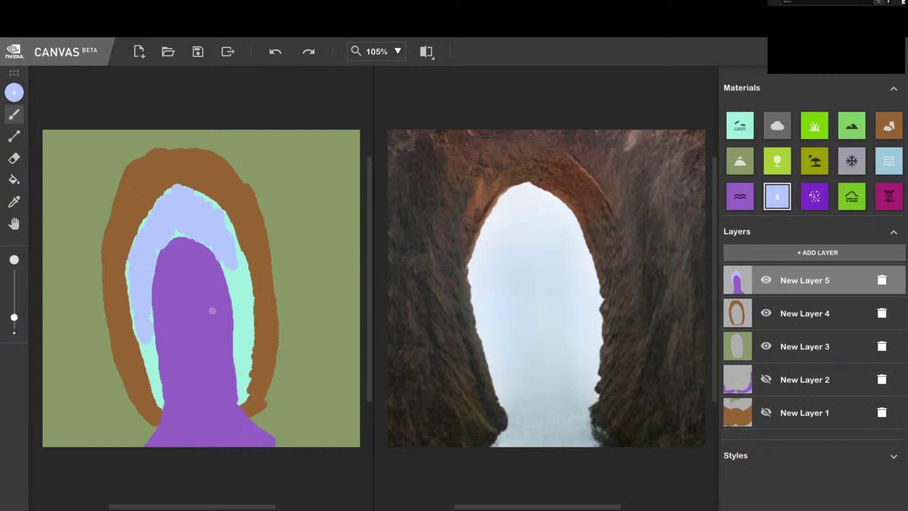
mouse_move(231, 264)
left_mouse_down()
mouse_move(244, 362)
mouse_move(234, 279)
left_mouse_up()
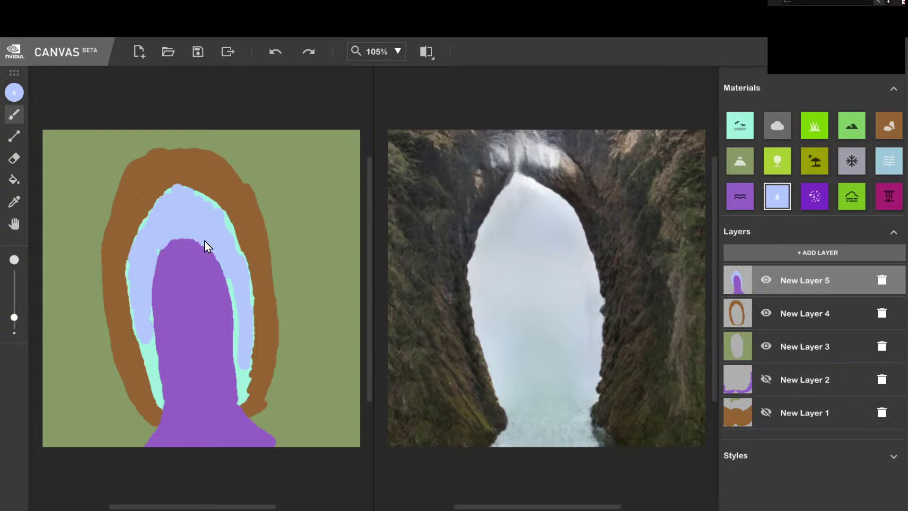
mouse_move(155, 299)
left_mouse_down()
mouse_move(156, 393)
mouse_move(153, 382)
left_mouse_up()
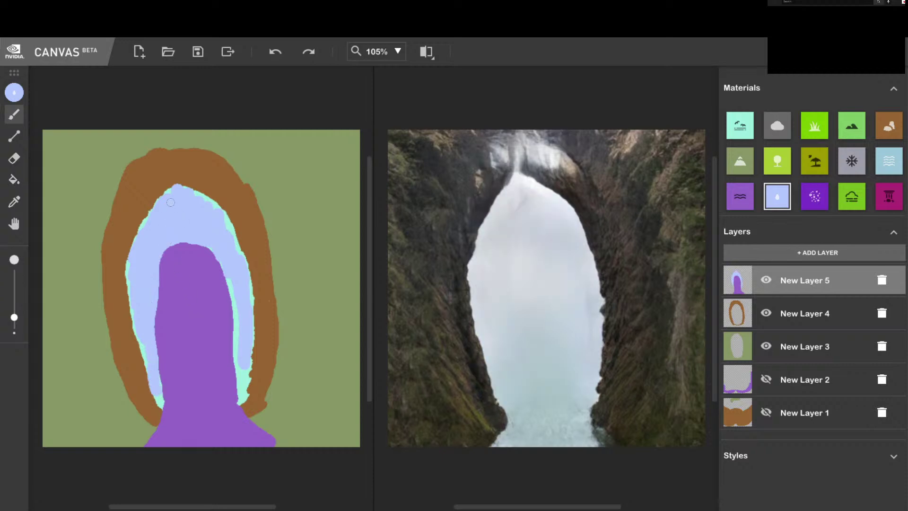
mouse_move(144, 233)
left_mouse_down()
mouse_move(158, 212)
mouse_move(221, 214)
mouse_move(235, 249)
mouse_move(236, 293)
left_mouse_up()
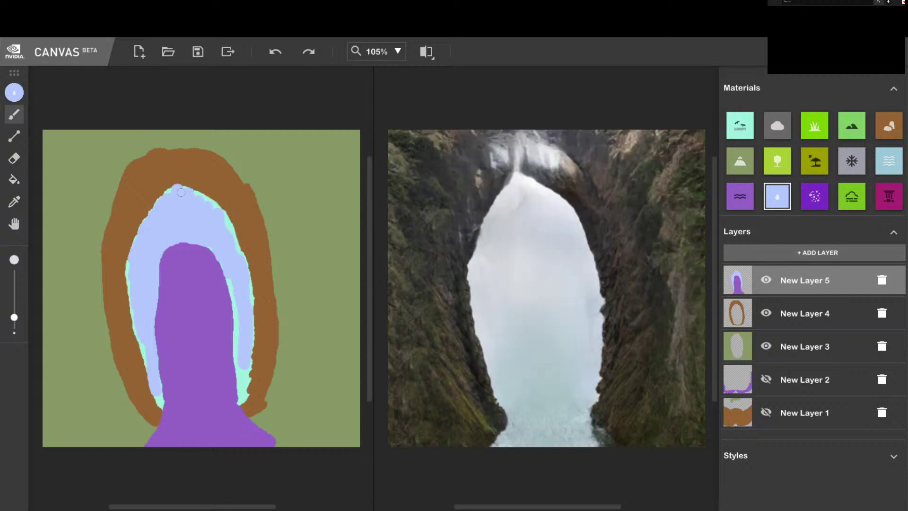
- Extend the pale-blue water upward as a narrow column cutting through the top of the brown rock rim
mouse_move(174, 178)
left_mouse_down()
mouse_move(177, 184)
mouse_move(175, 168)
mouse_move(194, 165)
mouse_move(198, 185)
mouse_move(180, 167)
mouse_move(171, 171)
mouse_move(198, 175)
mouse_move(168, 182)
mouse_move(170, 192)
mouse_move(168, 178)
mouse_move(196, 166)
mouse_move(201, 191)
mouse_move(185, 187)
mouse_move(221, 212)
mouse_move(235, 249)
mouse_move(229, 270)
left_mouse_up()
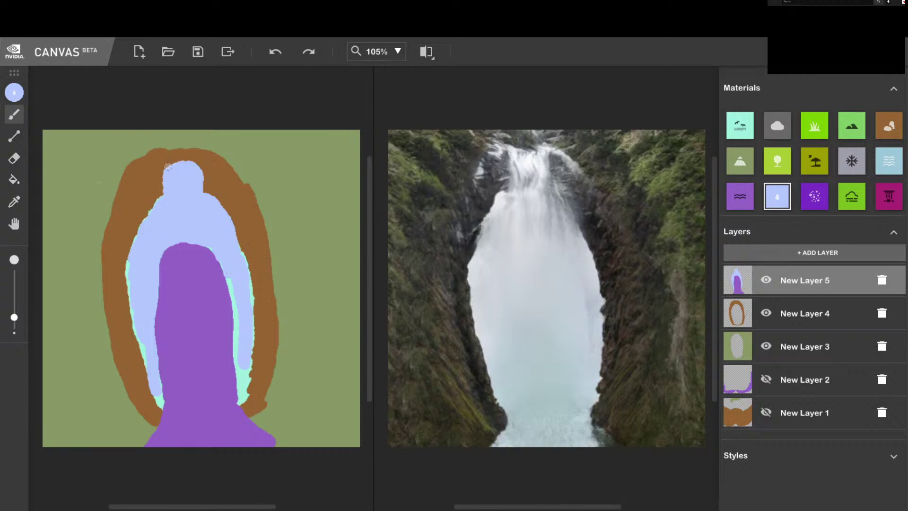
mouse_move(169, 170)
left_mouse_down()
mouse_move(182, 153)
mouse_move(203, 154)
mouse_move(202, 166)
mouse_move(178, 162)
left_mouse_up()
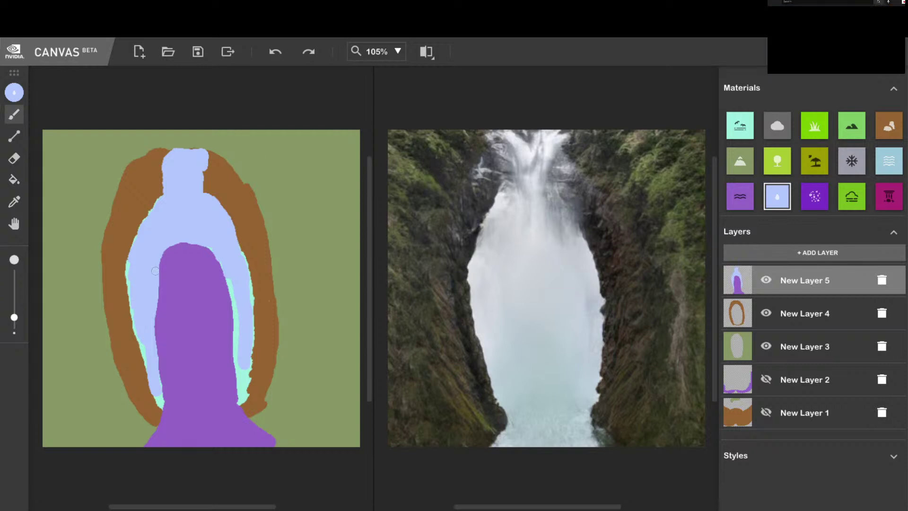
mouse_move(202, 150)
left_mouse_down()
mouse_move(204, 188)
mouse_move(205, 152)
mouse_move(169, 153)
mouse_move(163, 178)
left_mouse_up()
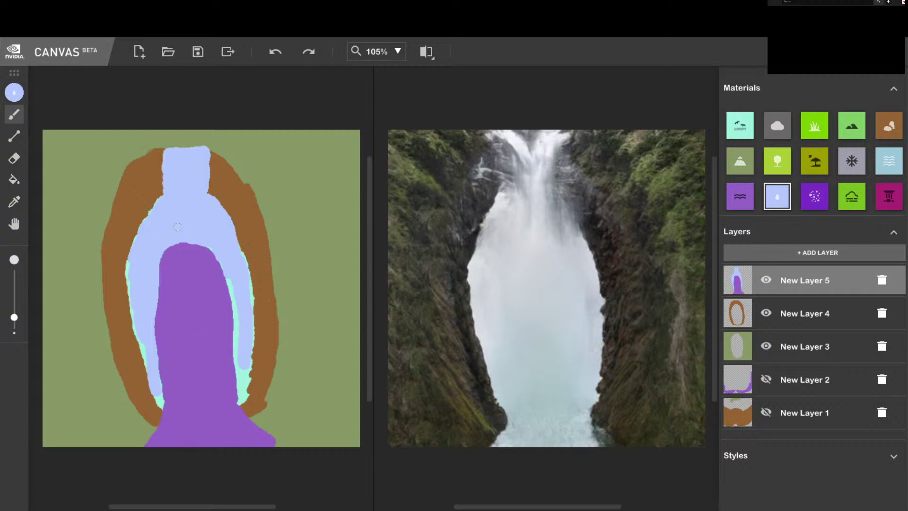
- Extend the water over the upper part of the purple river to the opening's left edge, and widen its top across the rock rim
mouse_move(177, 239)
left_mouse_down()
mouse_move(190, 318)
mouse_move(196, 270)
mouse_move(207, 344)
left_mouse_up()
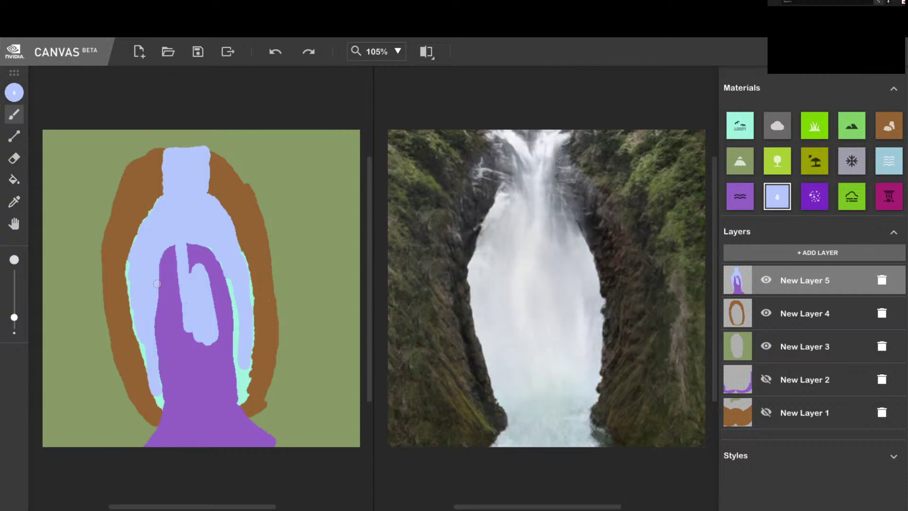
mouse_move(157, 284)
left_mouse_down()
mouse_move(166, 249)
mouse_move(178, 285)
mouse_move(158, 303)
mouse_move(150, 293)
left_mouse_up()
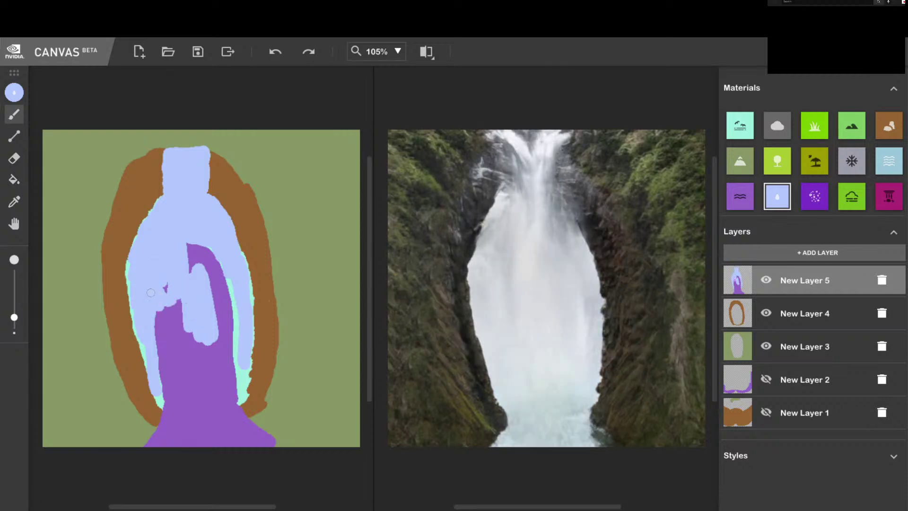
mouse_move(201, 248)
left_mouse_down()
mouse_move(214, 271)
mouse_move(218, 256)
mouse_move(221, 281)
mouse_move(211, 291)
mouse_move(224, 286)
mouse_move(219, 309)
left_mouse_up()
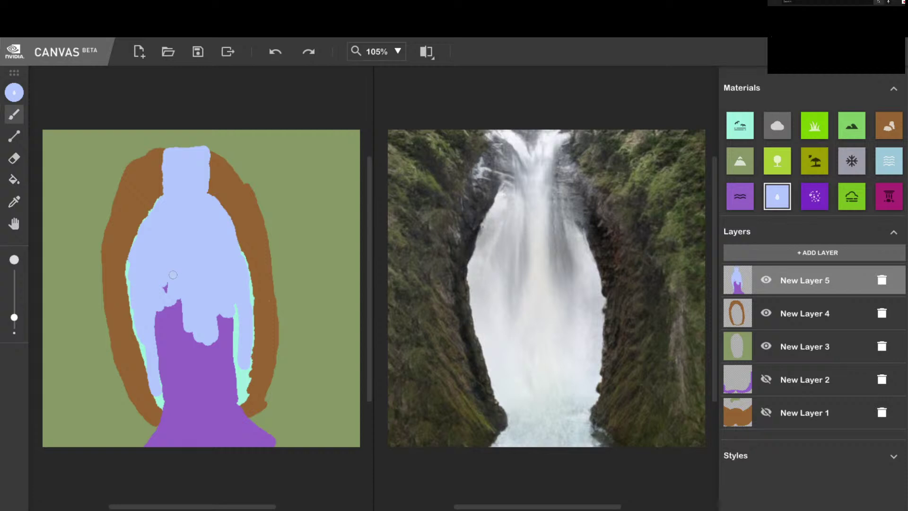
mouse_move(173, 274)
left_mouse_down()
mouse_move(159, 289)
mouse_move(133, 263)
mouse_move(142, 310)
left_mouse_up()
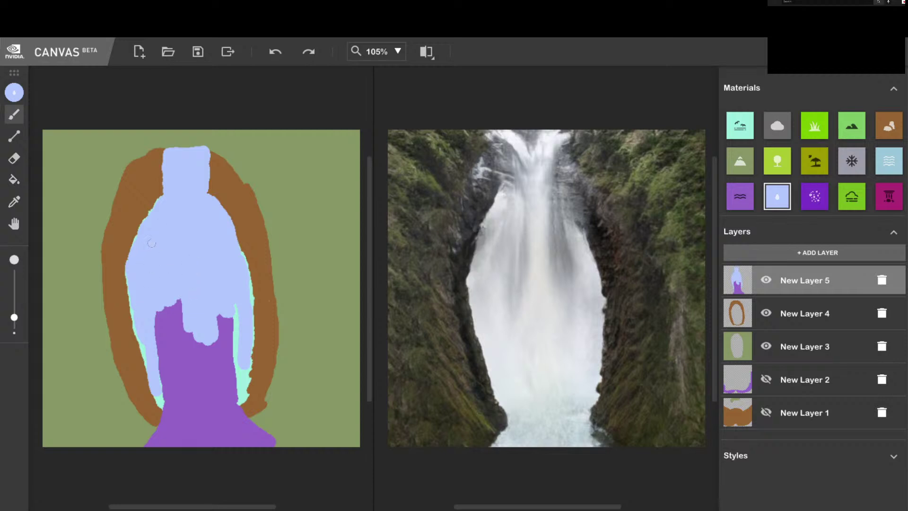
mouse_move(135, 272)
left_mouse_down()
mouse_move(153, 367)
mouse_move(130, 273)
left_mouse_up()
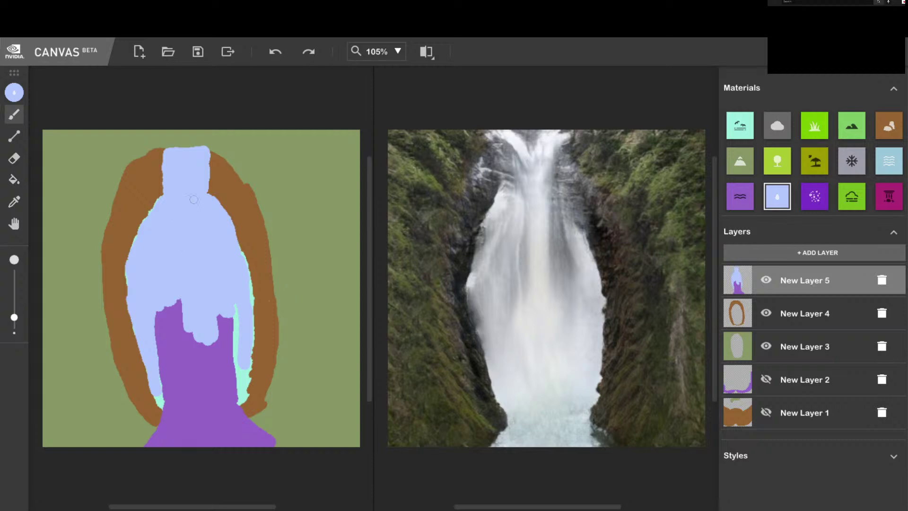
mouse_move(242, 164)
left_mouse_down()
mouse_move(211, 193)
mouse_move(214, 157)
mouse_move(225, 160)
mouse_move(213, 149)
mouse_move(249, 163)
mouse_move(221, 161)
mouse_move(245, 165)
mouse_move(224, 187)
mouse_move(236, 173)
mouse_move(180, 183)
mouse_move(182, 173)
mouse_move(168, 172)
mouse_move(164, 159)
mouse_move(175, 188)
mouse_move(145, 172)
mouse_move(142, 160)
mouse_move(167, 150)
mouse_move(162, 172)
left_mouse_up()
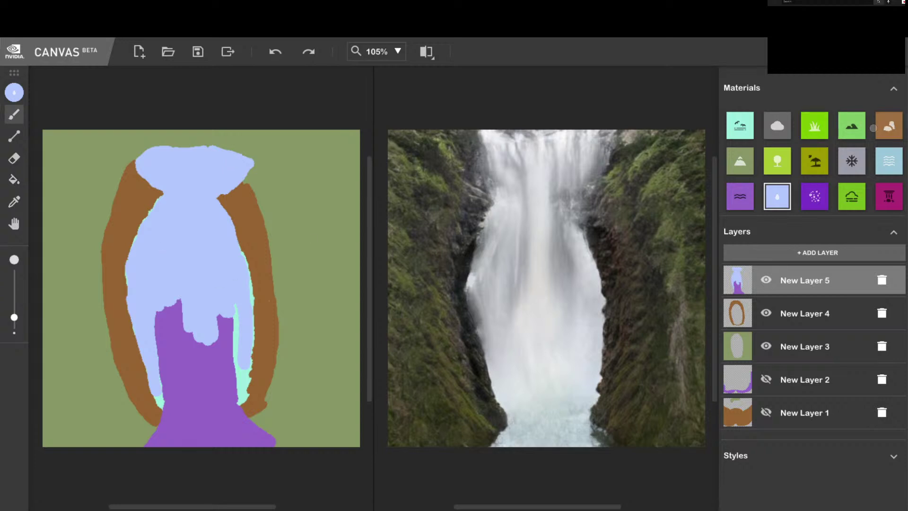
- Paint brown rock inward along the opening's edges, narrowing the water's neck and closing both lower ends of the rim over the purple river
left_click(887, 124)
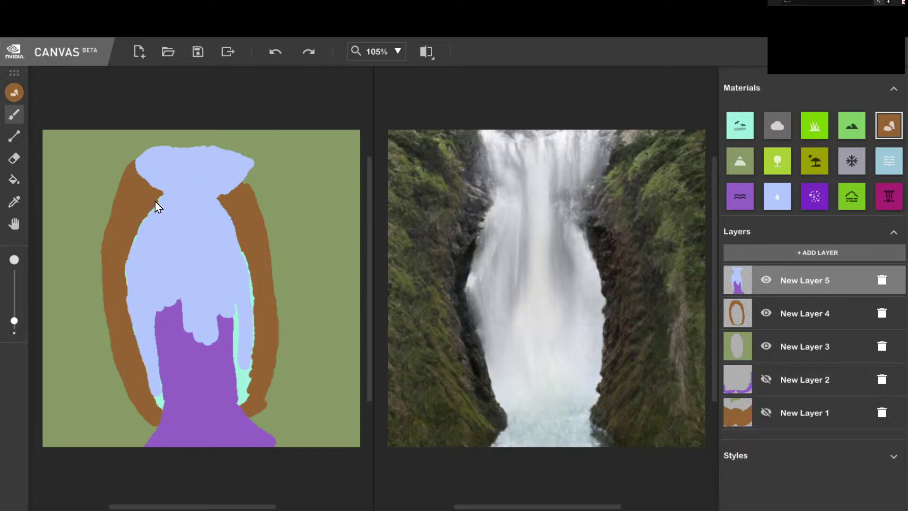
mouse_move(155, 202)
left_mouse_down()
mouse_move(167, 197)
mouse_move(138, 231)
mouse_move(128, 281)
mouse_move(150, 403)
left_mouse_up()
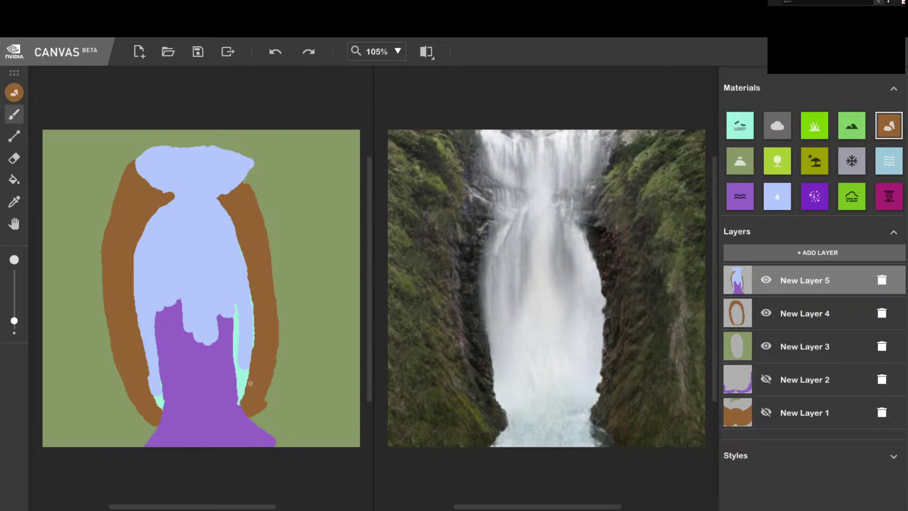
left_click_drag(244, 399, 229, 417)
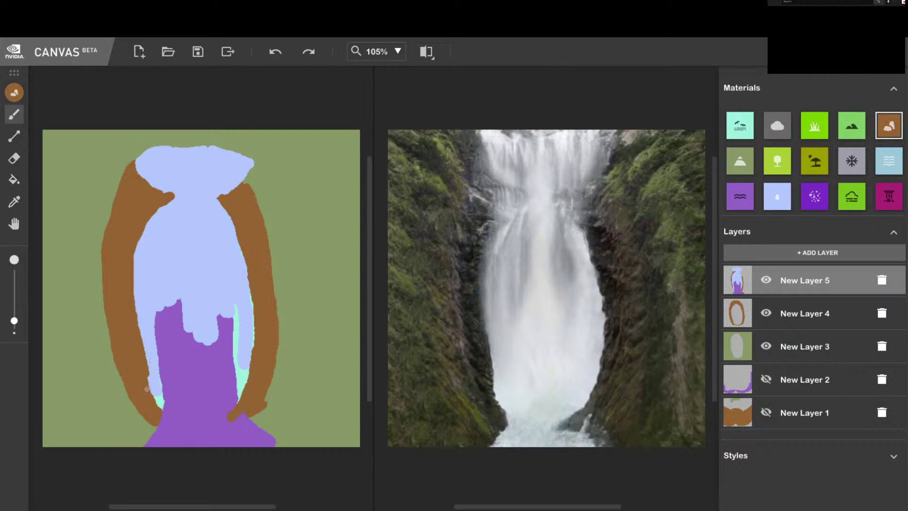
mouse_move(147, 389)
left_mouse_down()
mouse_move(173, 421)
mouse_move(153, 417)
mouse_move(170, 421)
left_mouse_up()
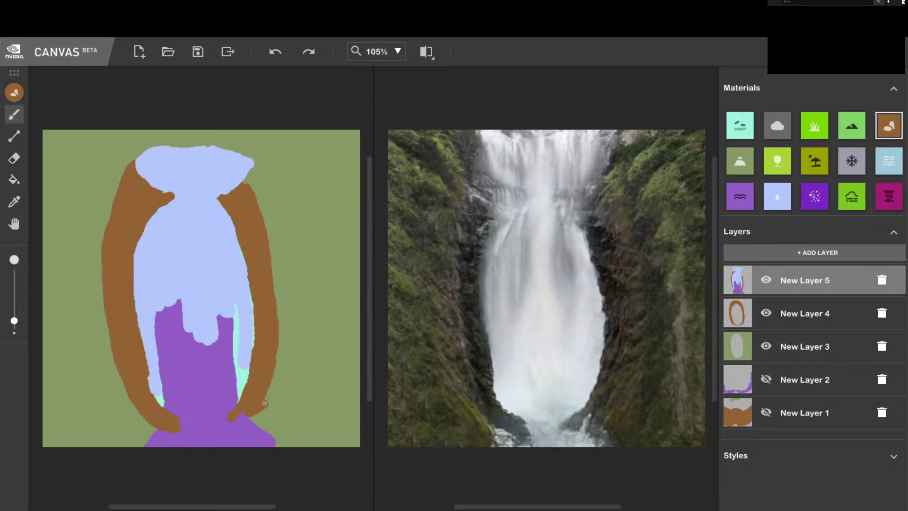
mouse_move(264, 403)
left_mouse_down()
mouse_move(228, 428)
mouse_move(246, 411)
left_mouse_up()
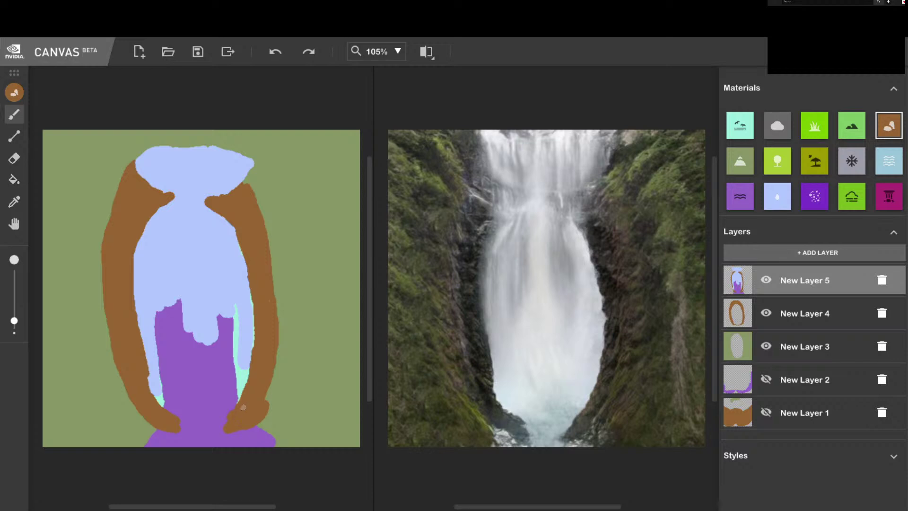
mouse_move(233, 417)
left_mouse_down()
mouse_move(222, 423)
mouse_move(258, 393)
mouse_move(252, 378)
left_mouse_up()
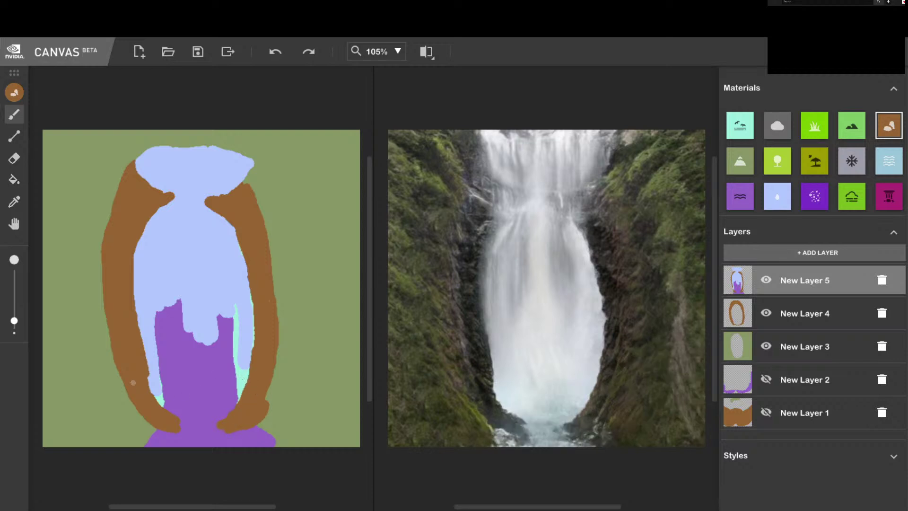
left_click_drag(147, 379, 173, 416)
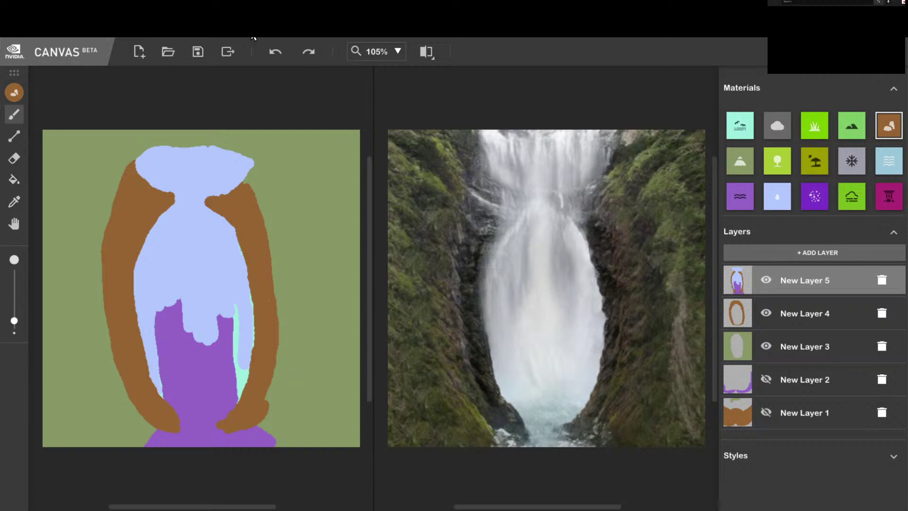
- Add a sixth layer and prepare a larger brush with the pale-blue water material
left_click(861, 258)
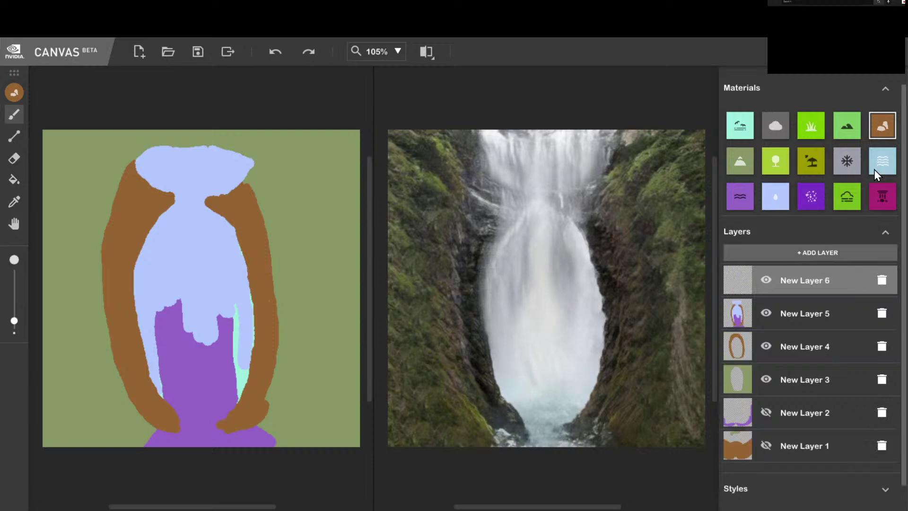
left_click(772, 200)
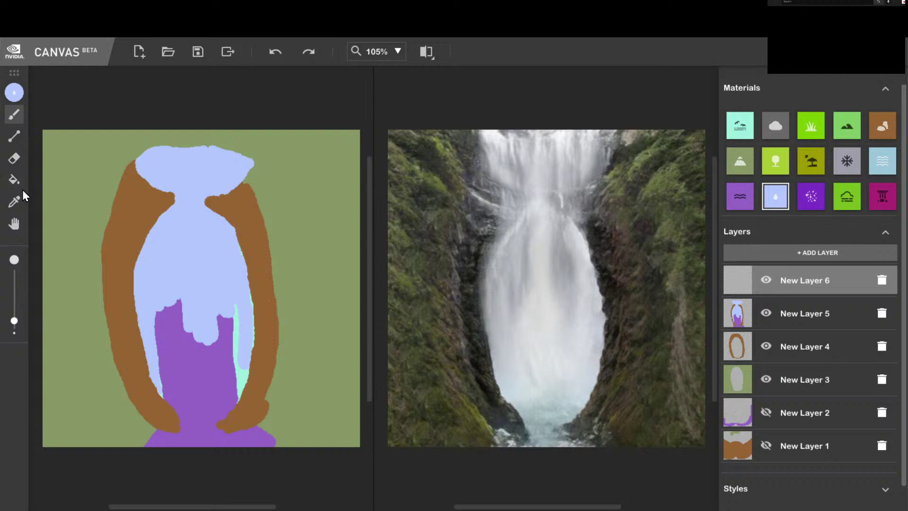
left_click(14, 200)
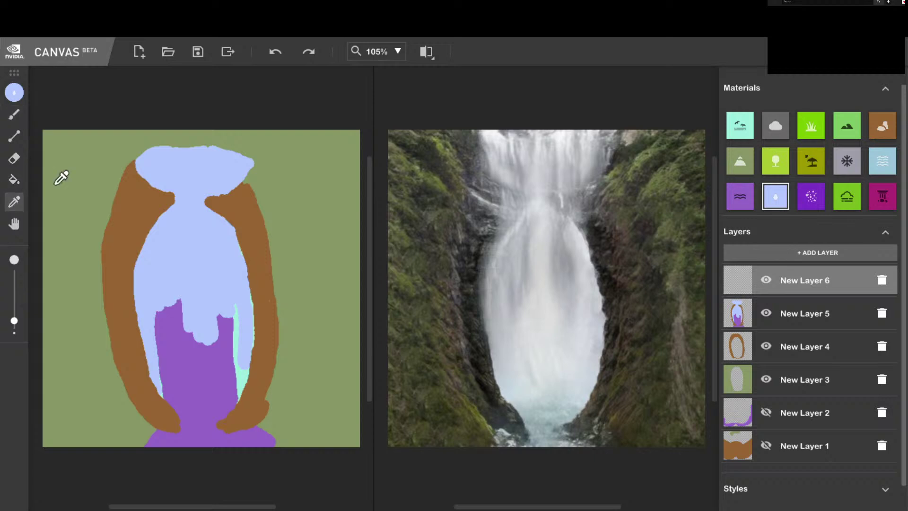
left_click(13, 113)
left_click_drag(13, 309, 13, 308)
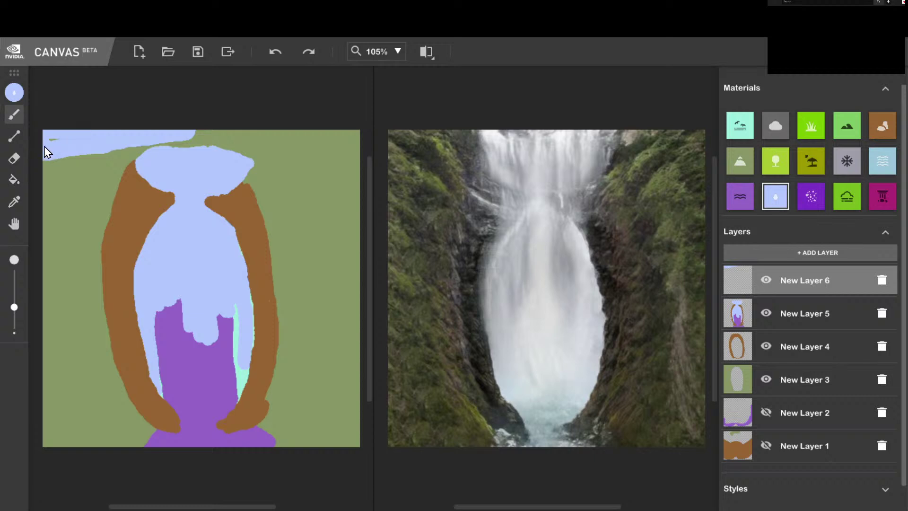
- Try painting water across the canvas's upper-left corner and flaring the waterfall's top to the canvas's upper edge, undoing each
left_click_drag(44, 146, 91, 137)
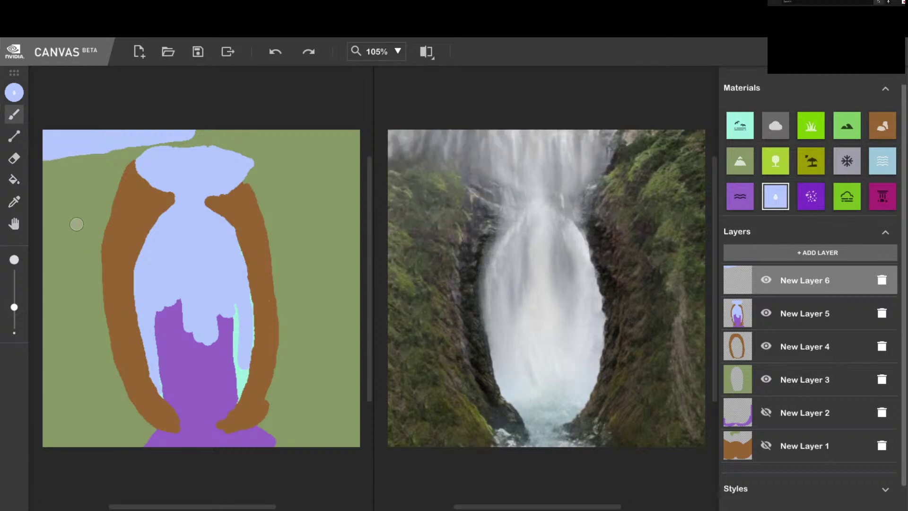
key("ctrl+z")
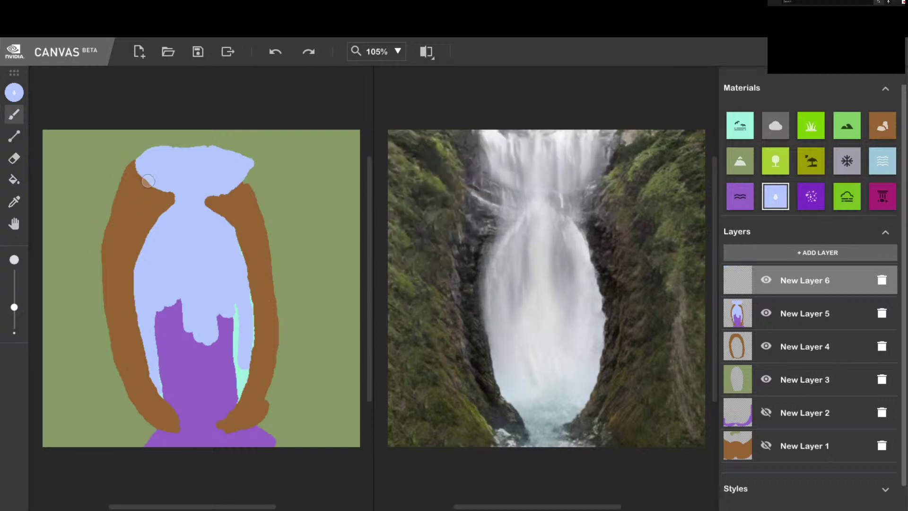
mouse_move(128, 148)
left_mouse_down()
mouse_move(275, 128)
mouse_move(238, 165)
mouse_move(249, 144)
mouse_move(226, 156)
mouse_move(219, 147)
mouse_move(146, 145)
mouse_move(190, 131)
left_mouse_up()
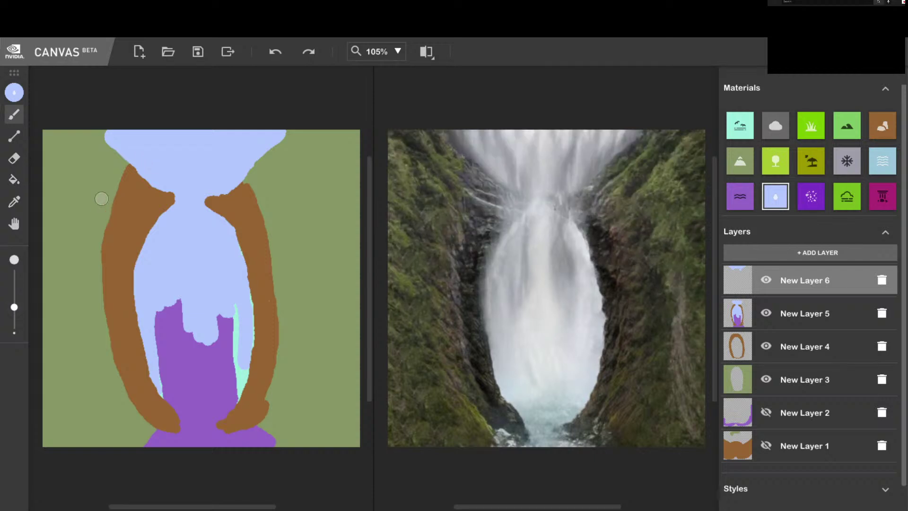
key("ctrl+z")
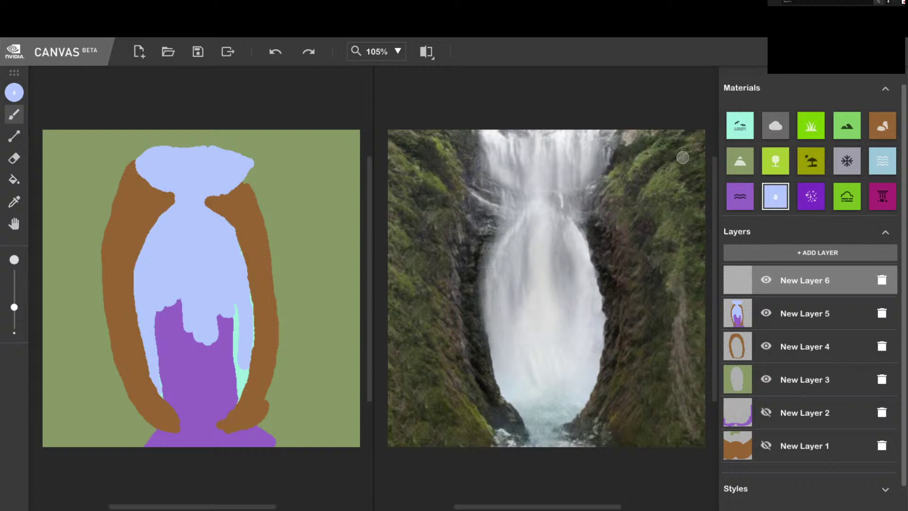
- Dab two olive sand spots on the green mountain area at the upper right of the rock rim
left_click(728, 195)
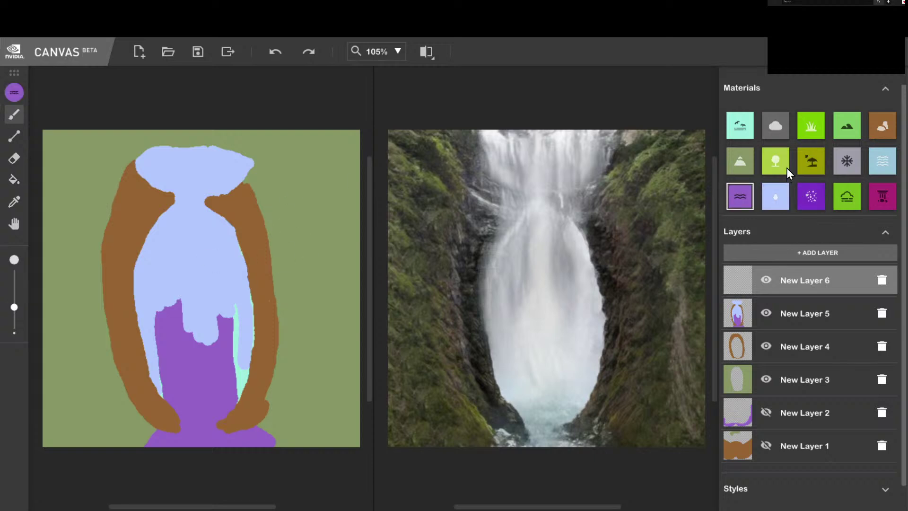
left_click(813, 165)
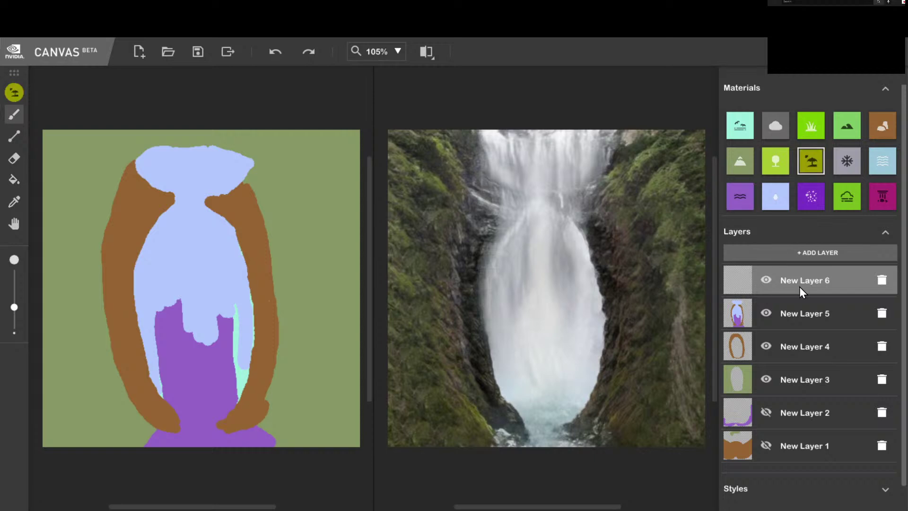
left_click(315, 144)
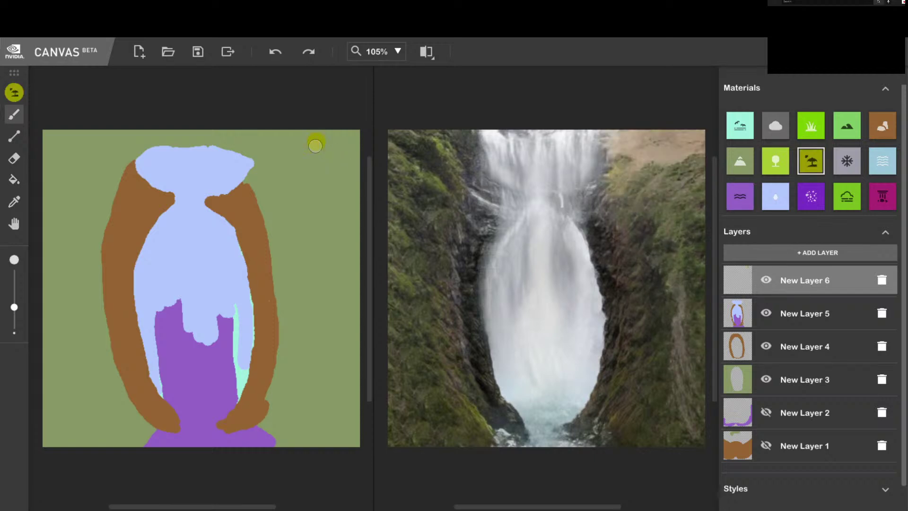
key("ctrl+z")
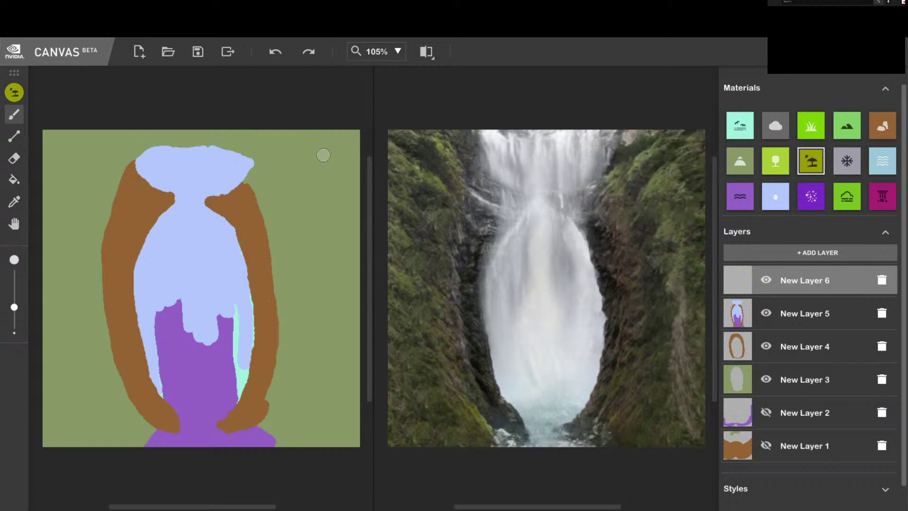
left_click(323, 155)
left_click(298, 196)
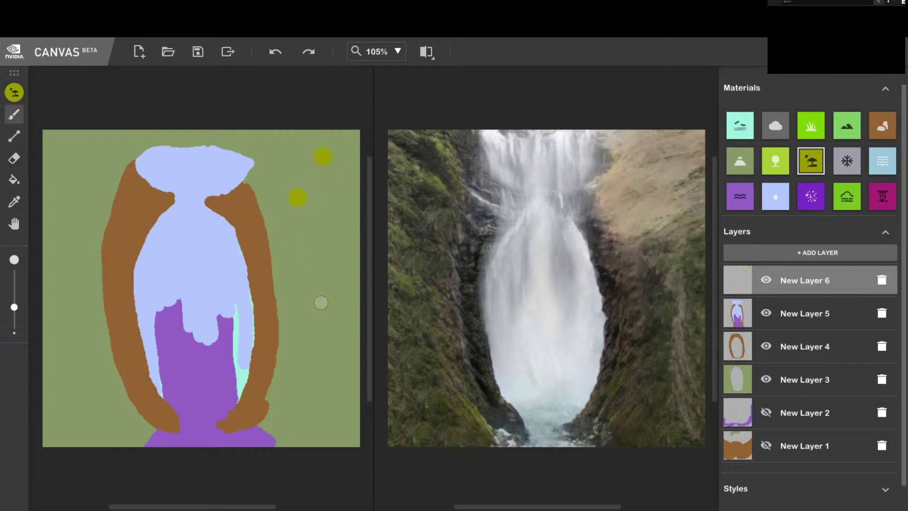
- Try dabbing more olive sand spots on the green mountain area, two at the lower right and five along the left slope
left_click(321, 302)
left_click(330, 397)
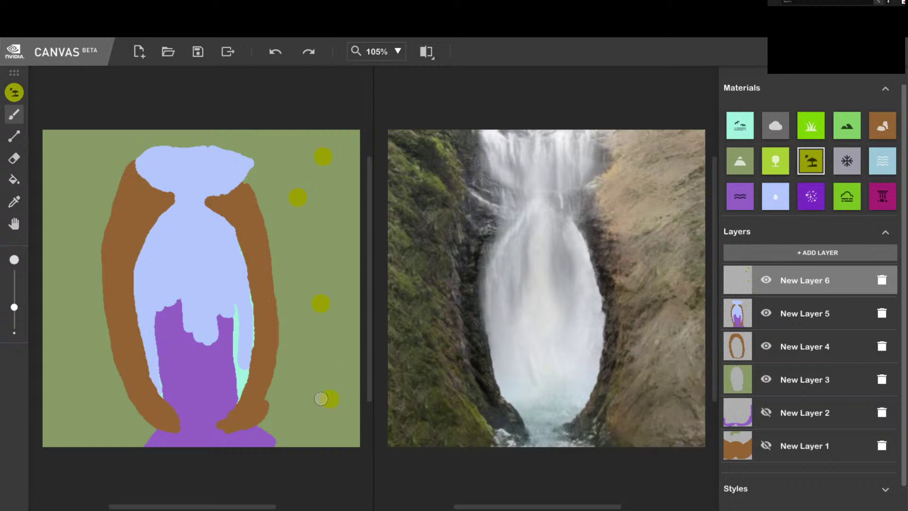
left_click(94, 423)
left_click(61, 351)
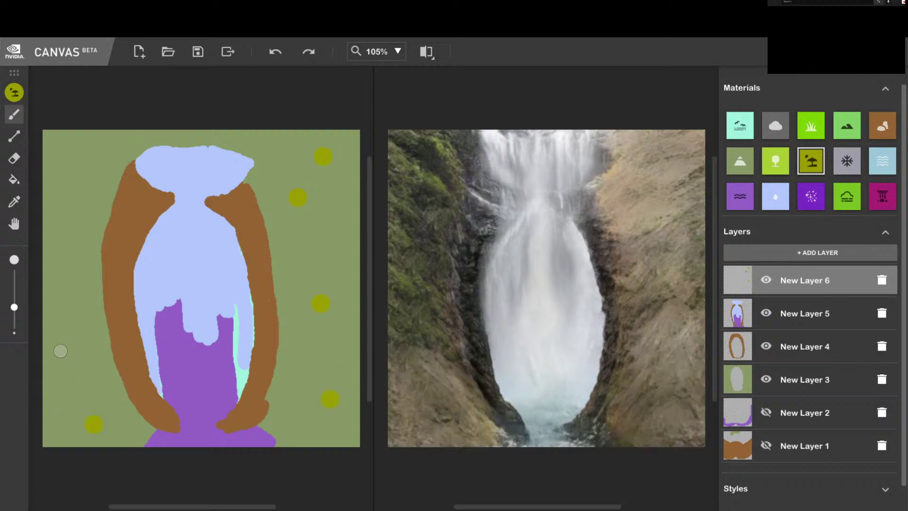
left_click(61, 223)
left_click(70, 288)
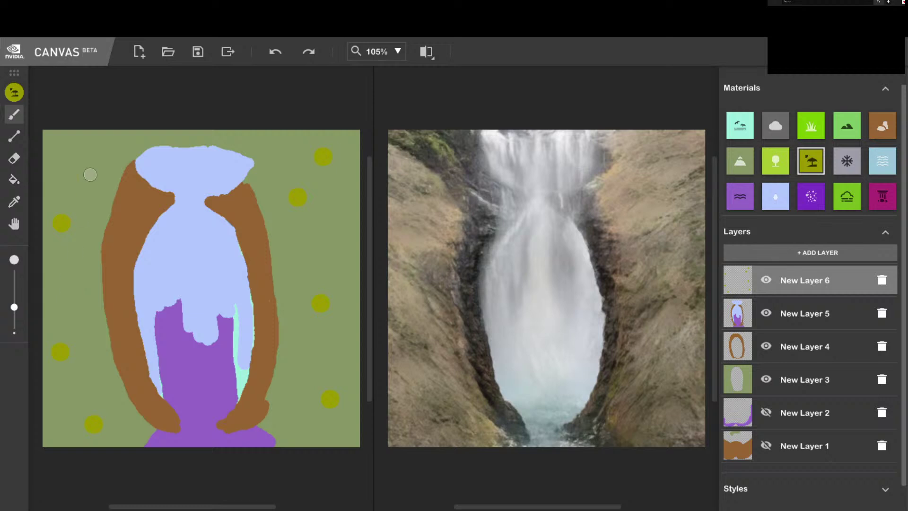
left_click(102, 147)
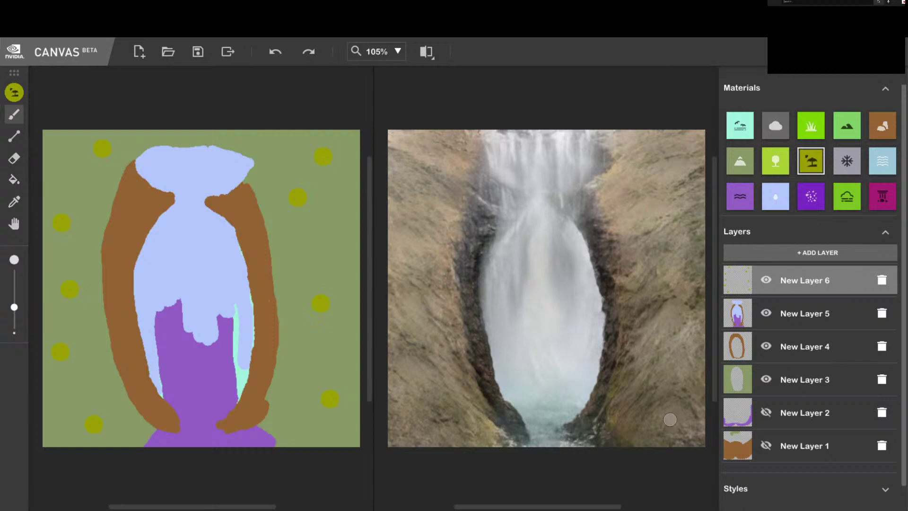
- Undo all the olive sand spots on both mountain slopes of the sixth layer
key("ctrl+z")
key("ctrl+z")
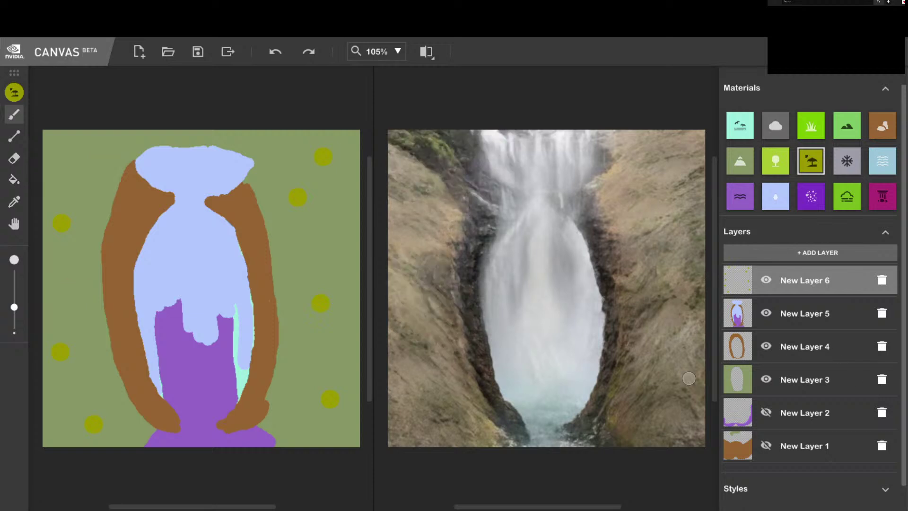
key("ctrl+z")
key("ctrl+z")
key("ctrl+z")
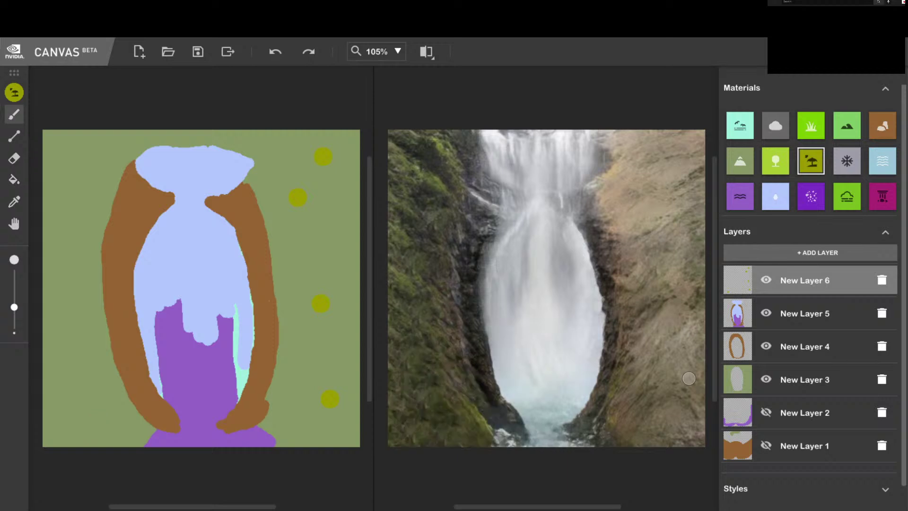
key("ctrl+z")
key("ctrl+z")
key("ctrl+z")
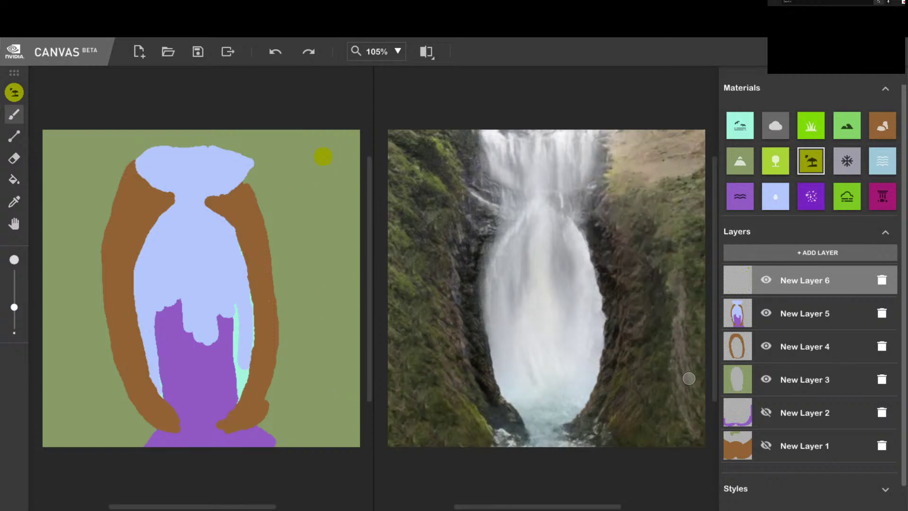
- Choose the lime-green bush material and dab four spots down the mountain slope right of the rock rim
left_click(774, 169)
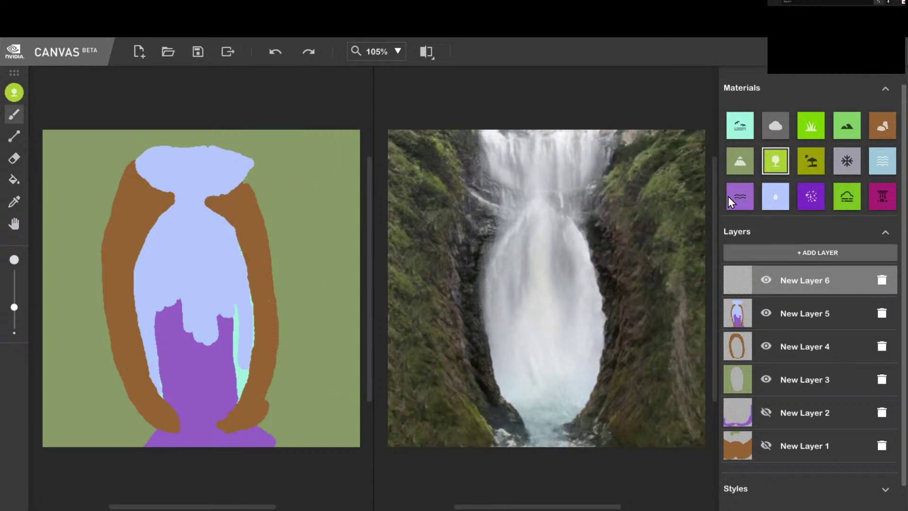
left_click(338, 163)
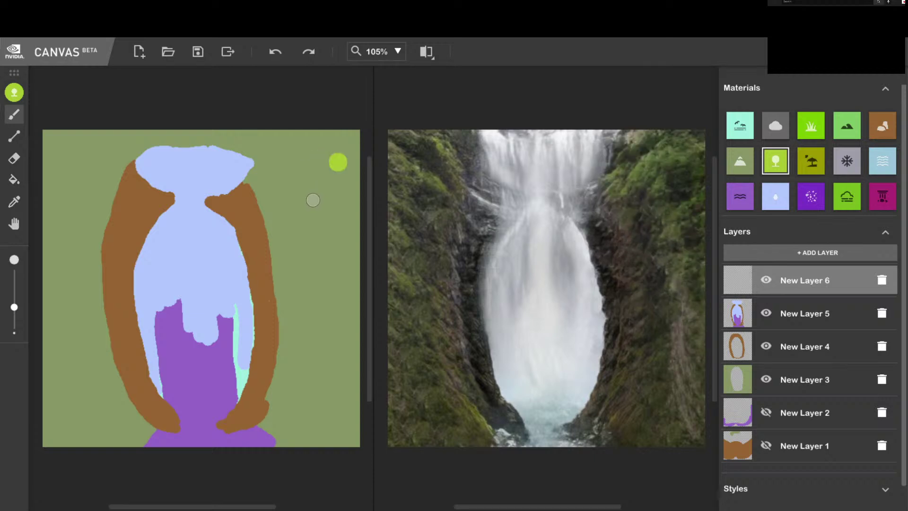
left_click(312, 201)
left_click(333, 302)
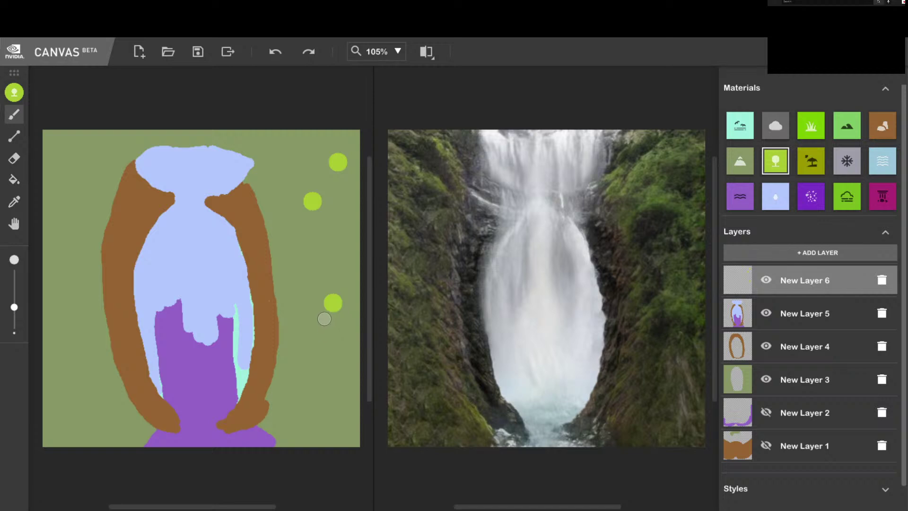
left_click(332, 369)
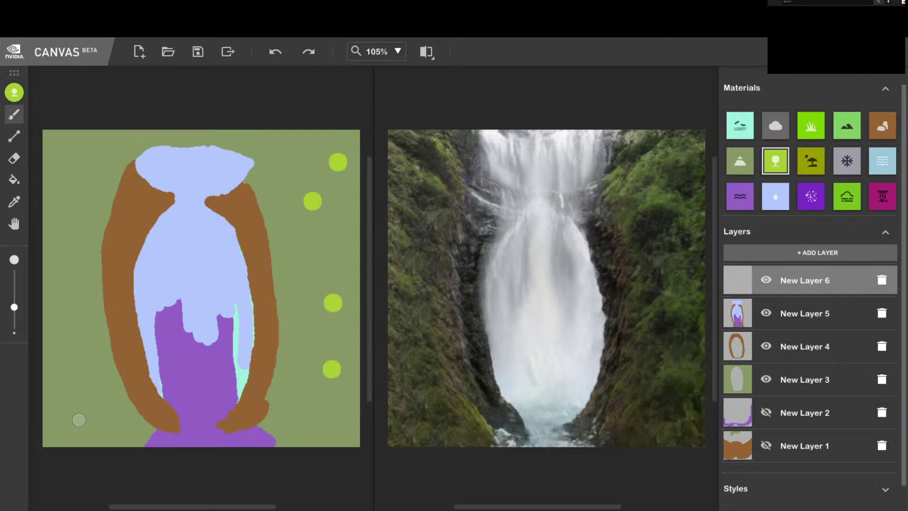
- Dab lime-green bush spots up the left mountain slope, from its lower corner to the canvas's upper edge and beside the rock rim
left_click(77, 428)
left_click(61, 387)
left_click(74, 316)
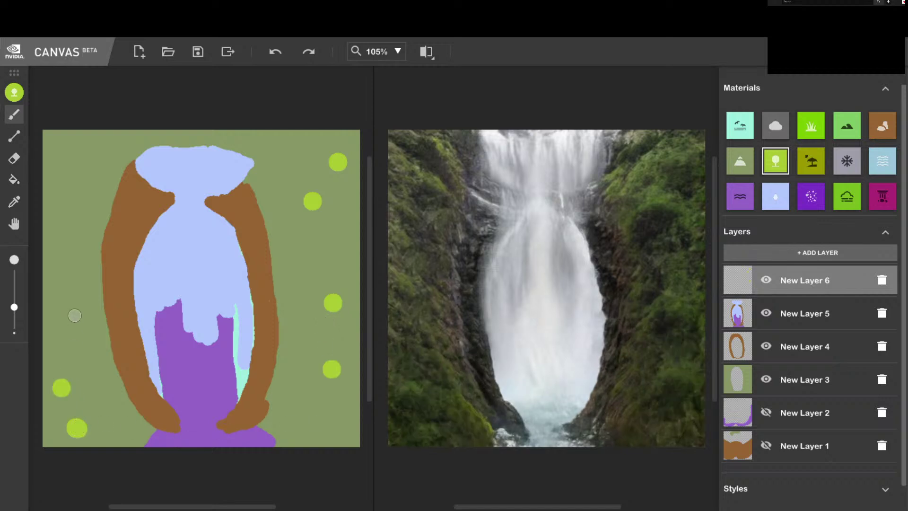
left_click(65, 349)
left_click(69, 234)
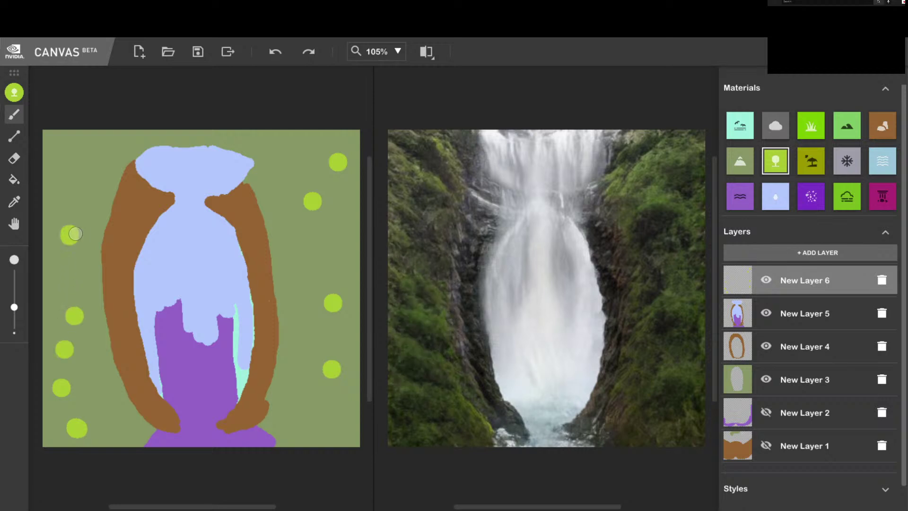
left_click(47, 274)
left_click(56, 186)
left_click(57, 142)
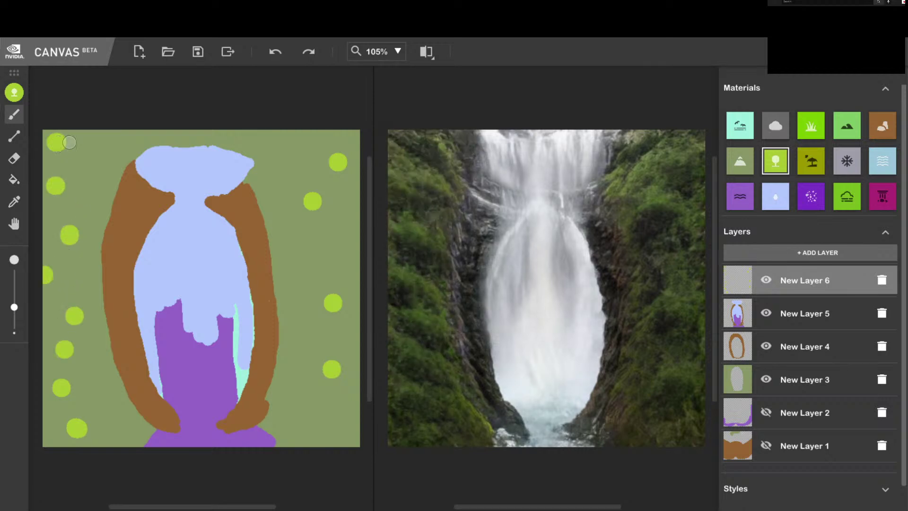
left_click(128, 126)
left_click(104, 142)
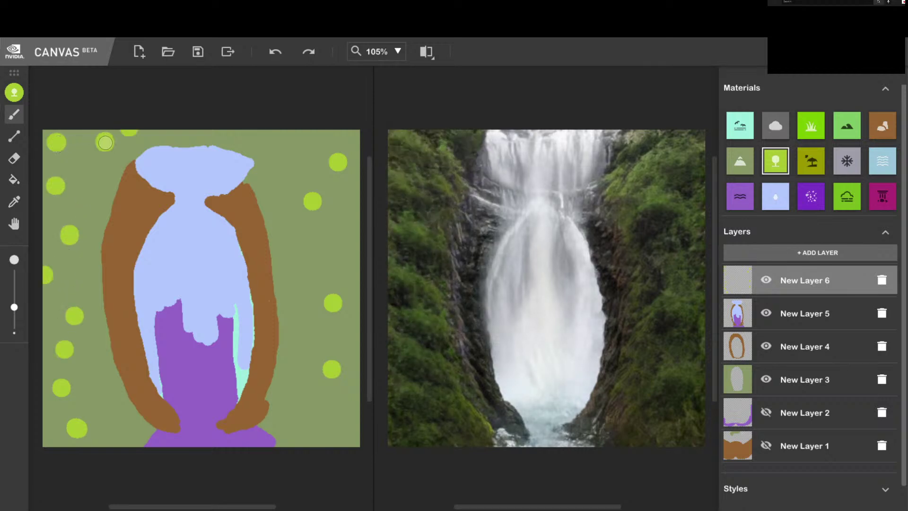
left_click(97, 180)
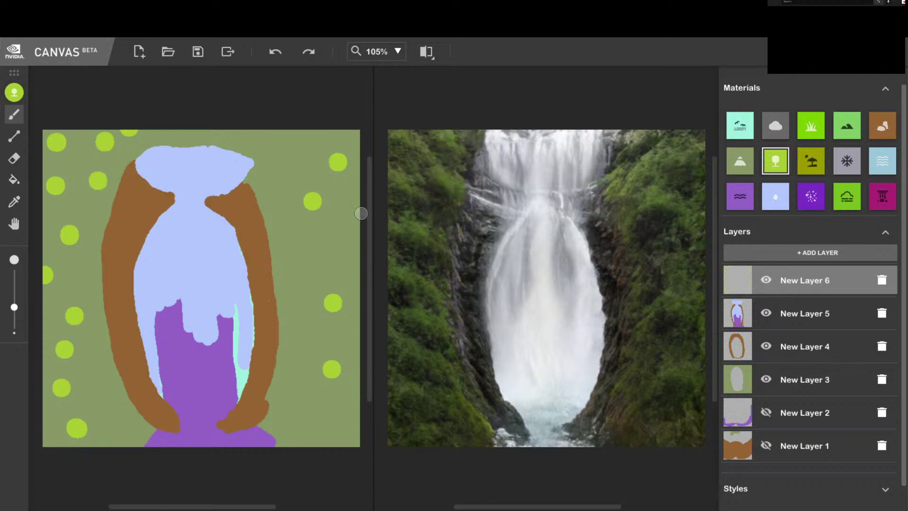
- Dab two bush spots in the lower-right corner of the canvas and four down the slope beside the right rock rim
left_click(338, 425)
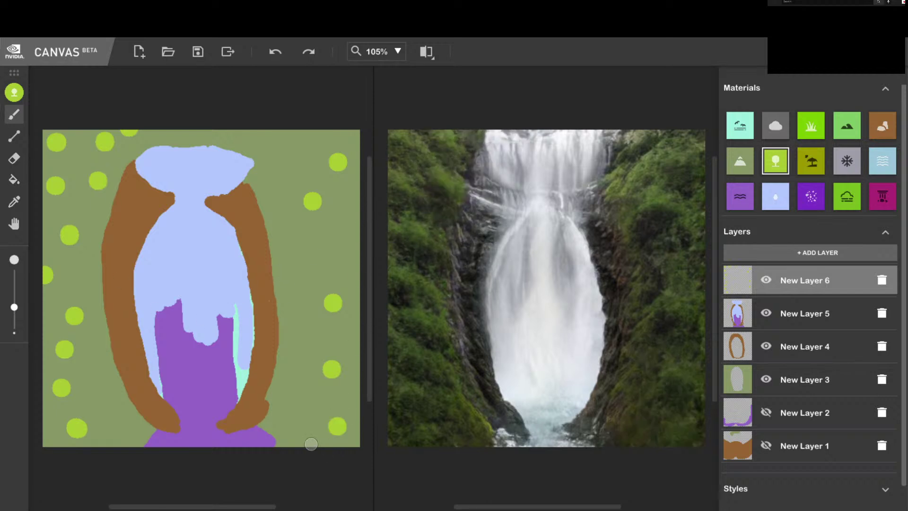
left_click(303, 424)
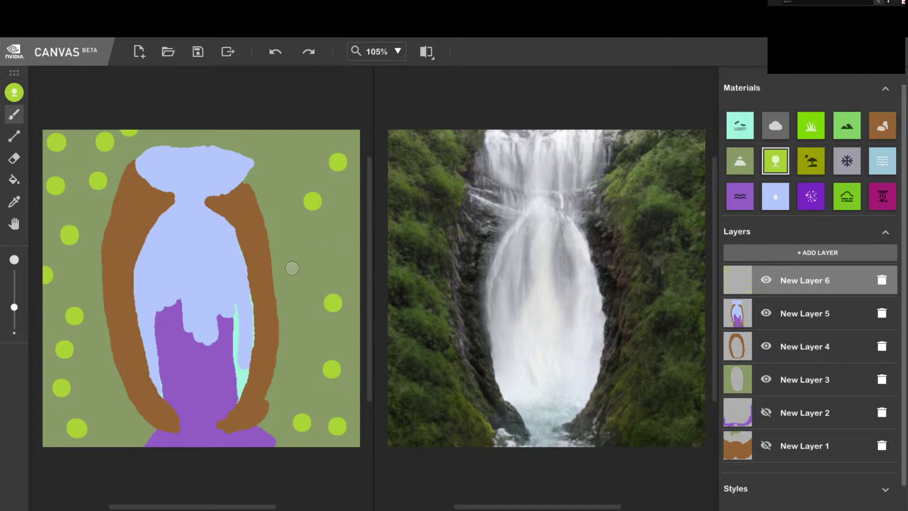
left_click(299, 234)
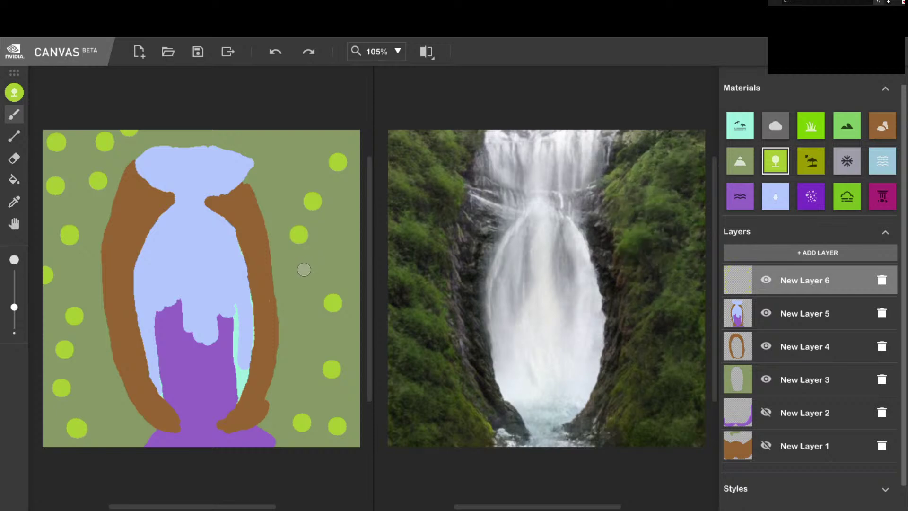
left_click(301, 280)
left_click(291, 337)
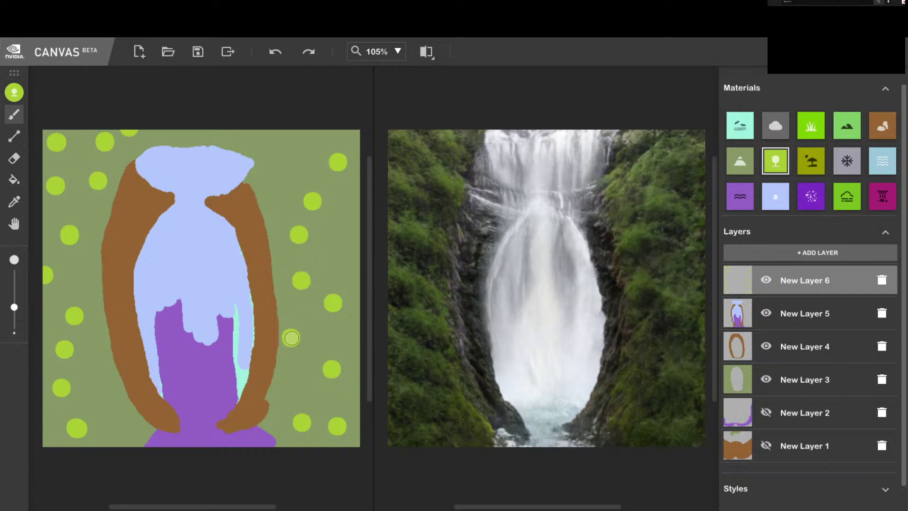
left_click(302, 372)
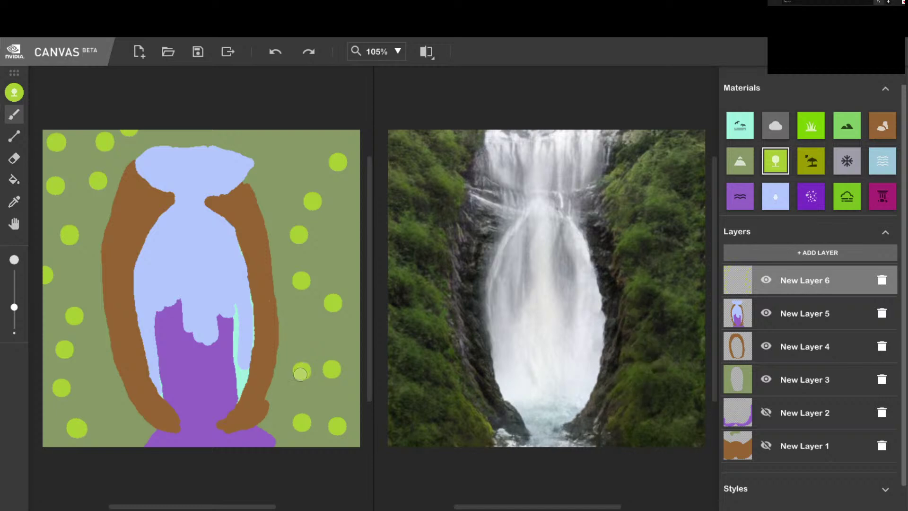
- Fill the upper-right slope with bush spots, two near the canvas's upper edge, one at the right edge and one beside the rim
left_click(318, 138)
left_click(348, 139)
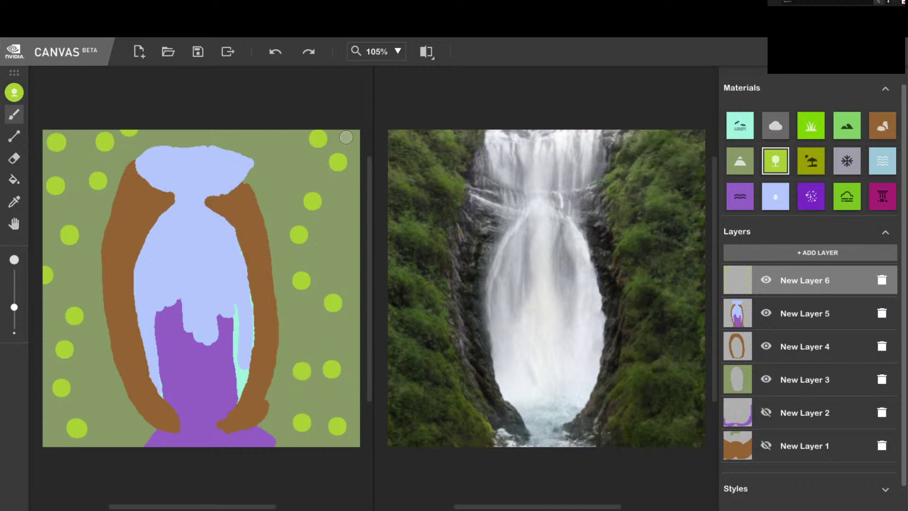
left_click(349, 200)
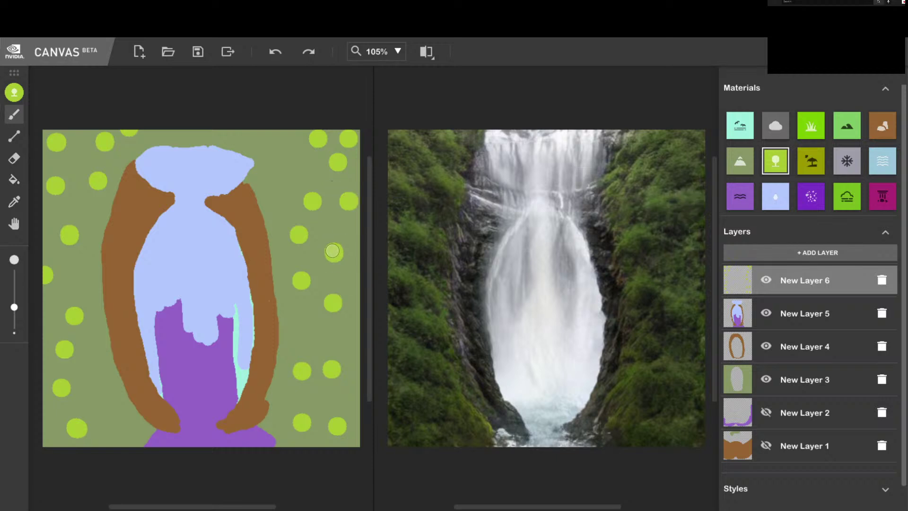
left_click(318, 257)
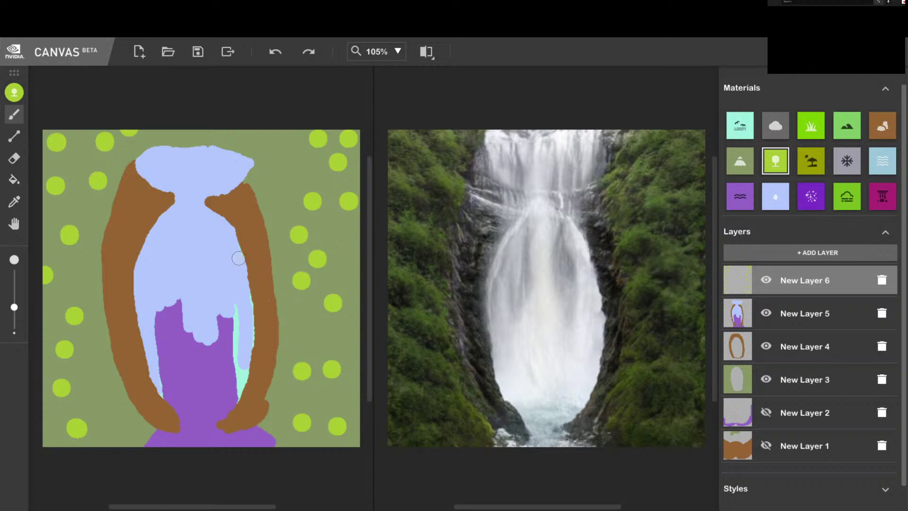
- Fill the gaps on the left slope with five more bush spots between its upper and middle parts
left_click(91, 210)
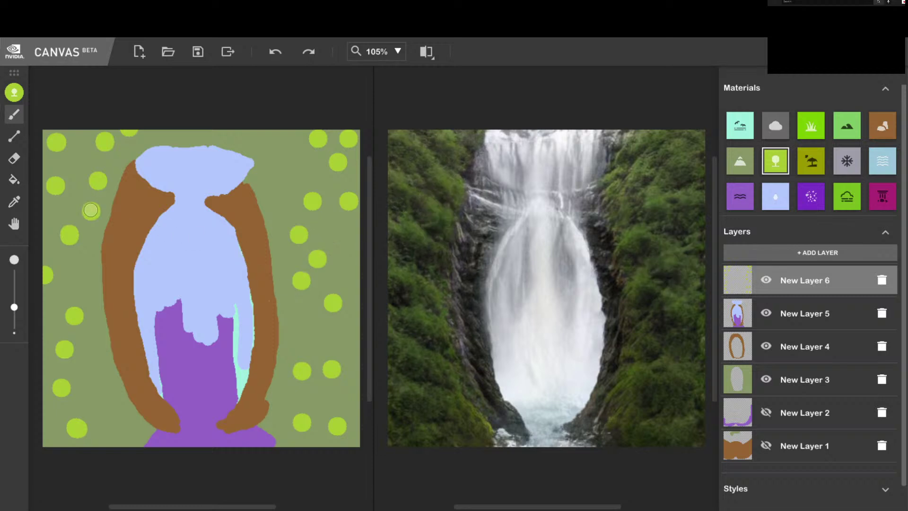
left_click(82, 264)
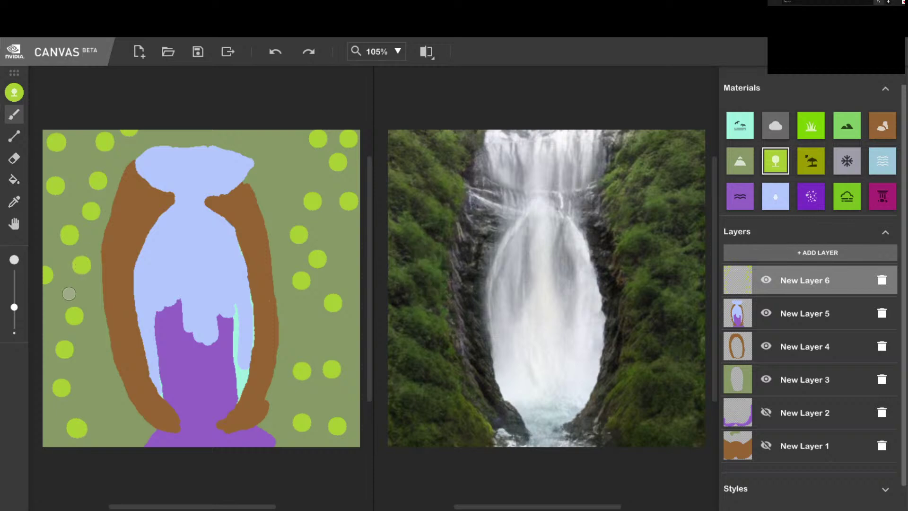
left_click(64, 312)
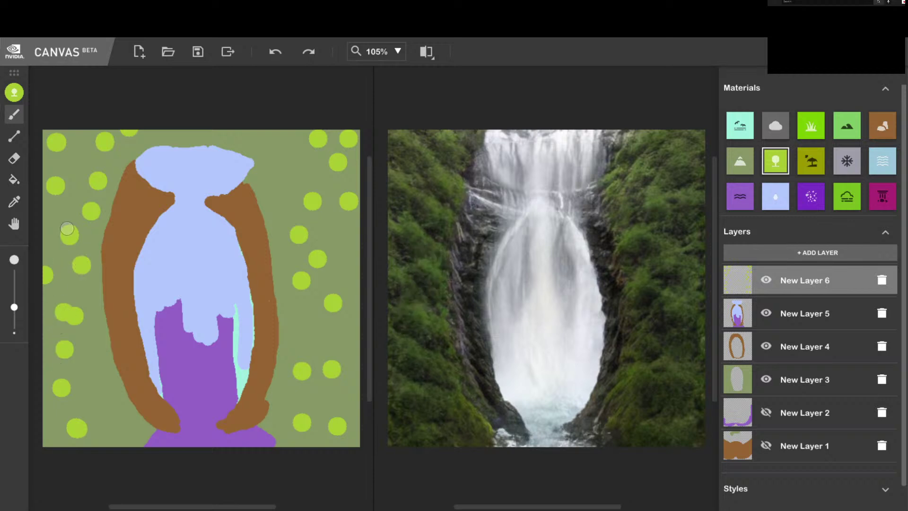
left_click(63, 275)
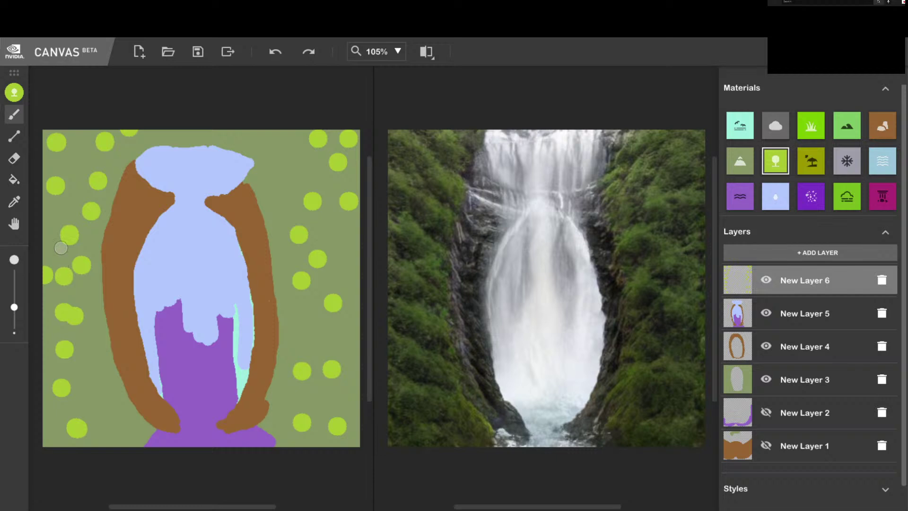
left_click(59, 217)
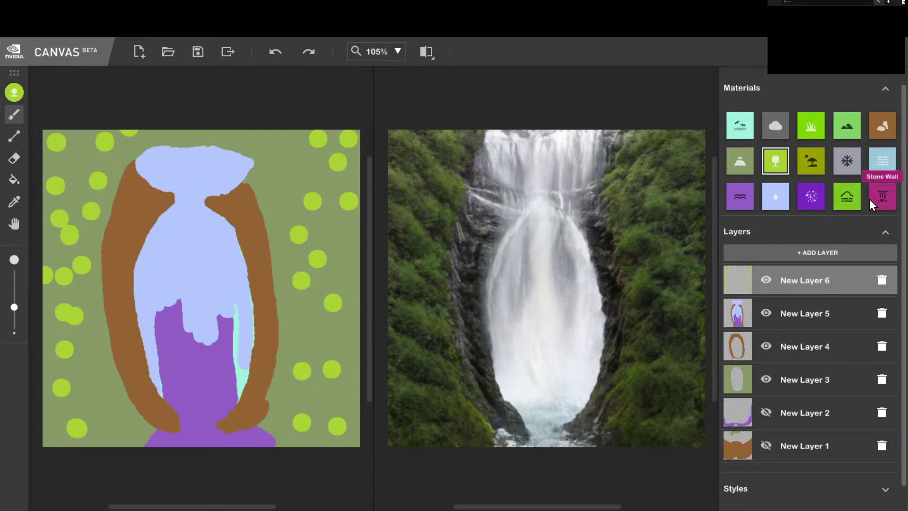
- Try green fog spots on the waterfall's middle and the left rock rim, undoing each, and dab one on the waterfall's top
left_click(847, 197)
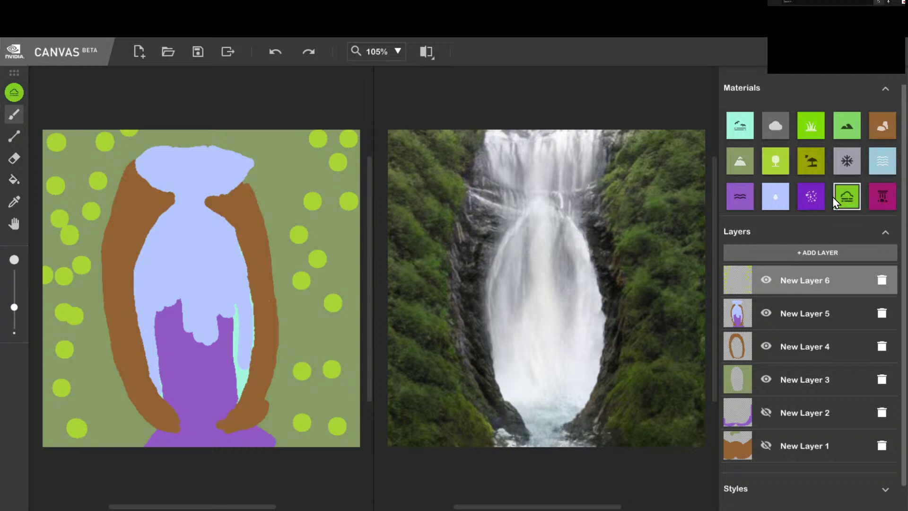
left_click(186, 250)
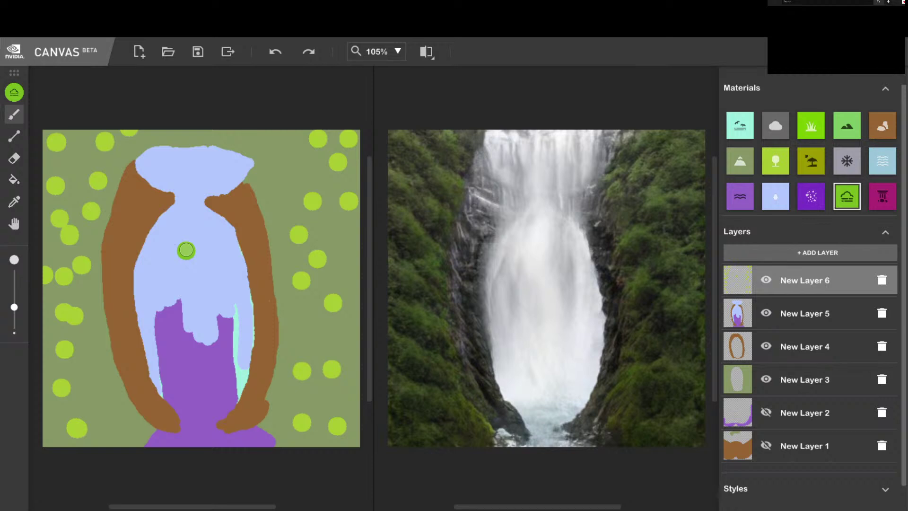
left_click(129, 209)
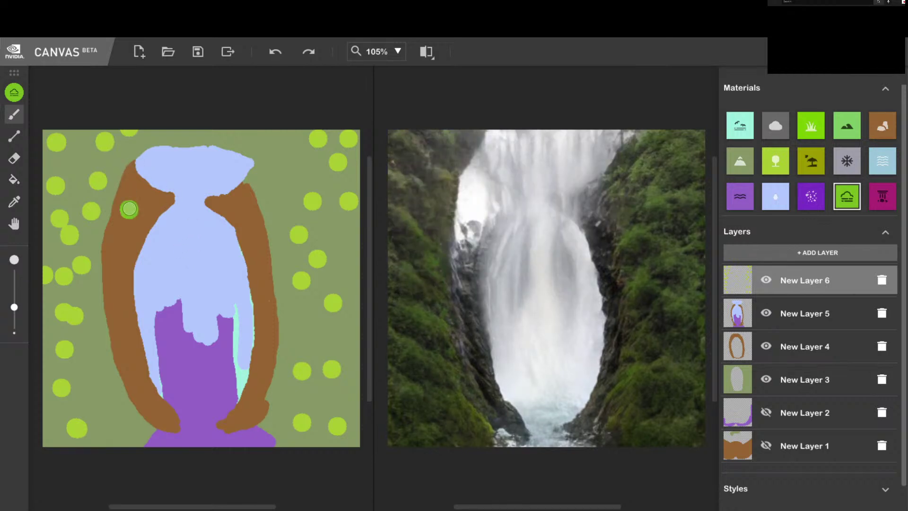
left_click(208, 242)
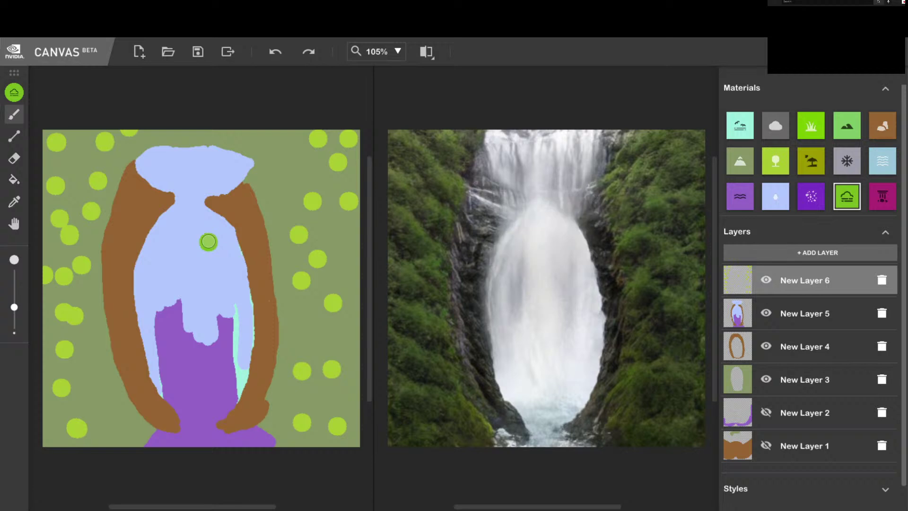
key("ctrl+z")
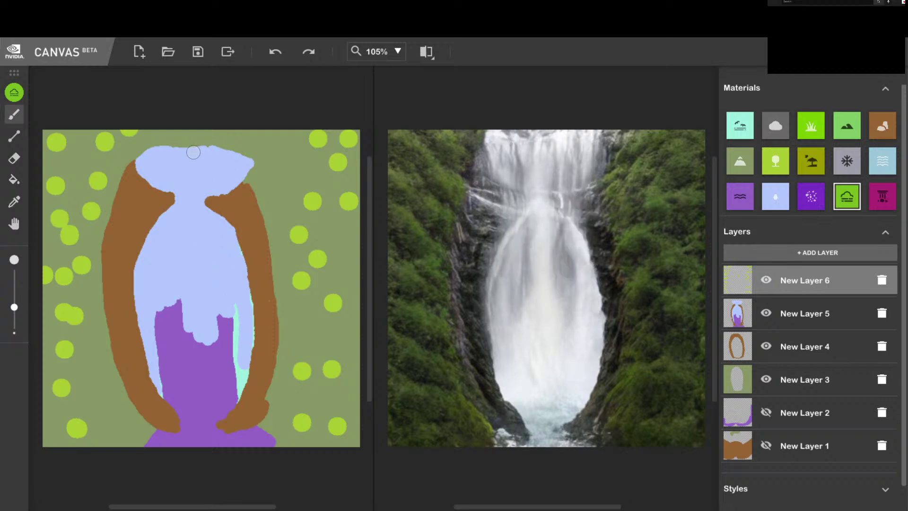
left_click(193, 165)
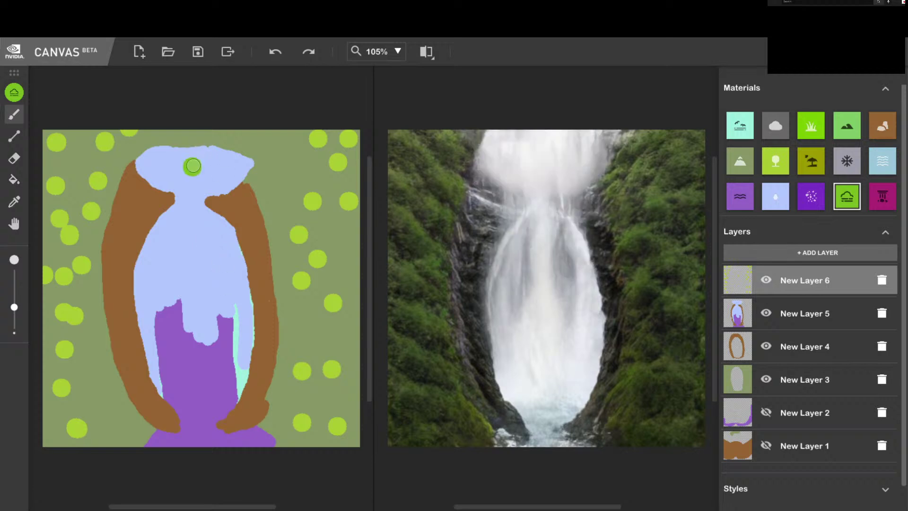
- Undo the fog spot on the waterfall's top, and try fog spots at its base and on the river's bottom edge, undoing each
key("ctrl+z")
left_click(188, 406)
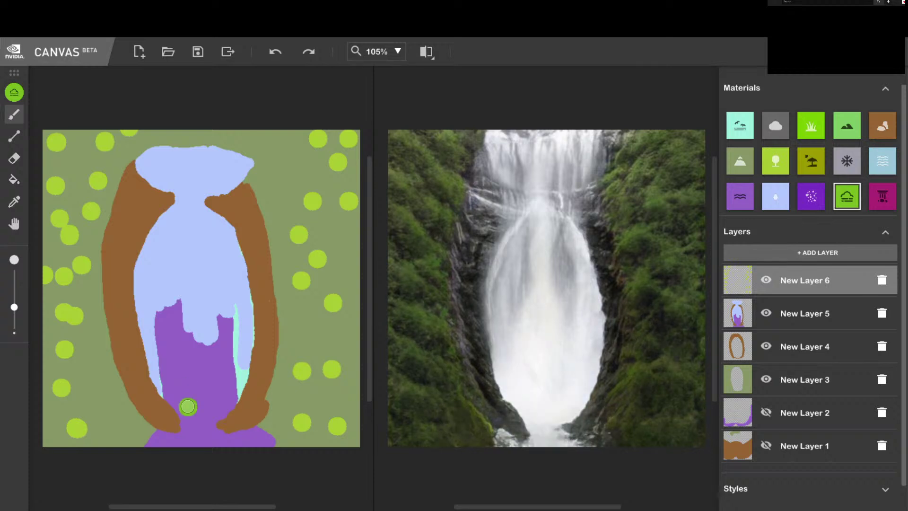
key("ctrl+z")
left_click(221, 441)
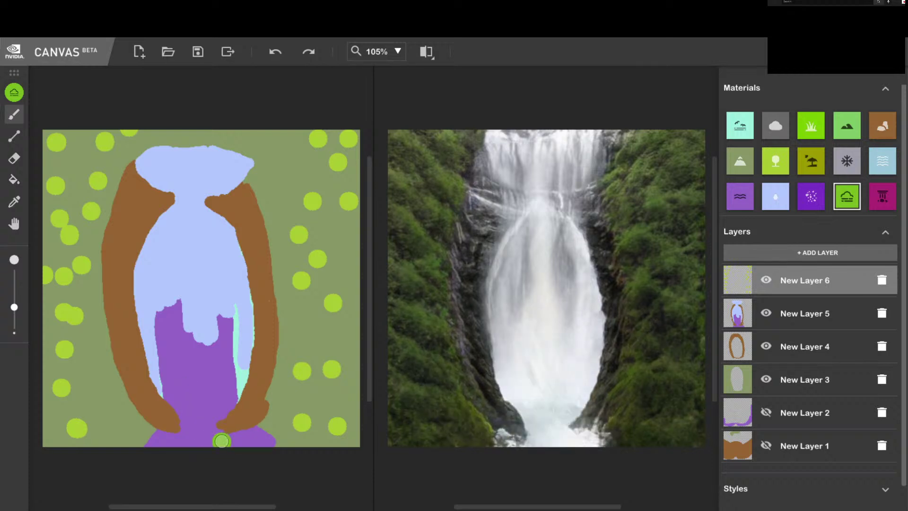
key("ctrl+z")
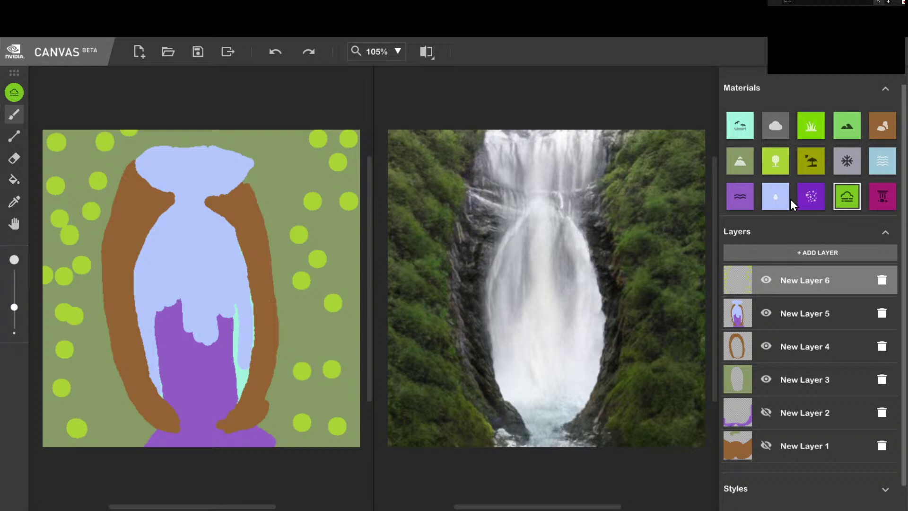
- Try grey snow spots on the purple river at the waterfall's base and the canvas's bottom edge, and undo them
left_click(806, 203)
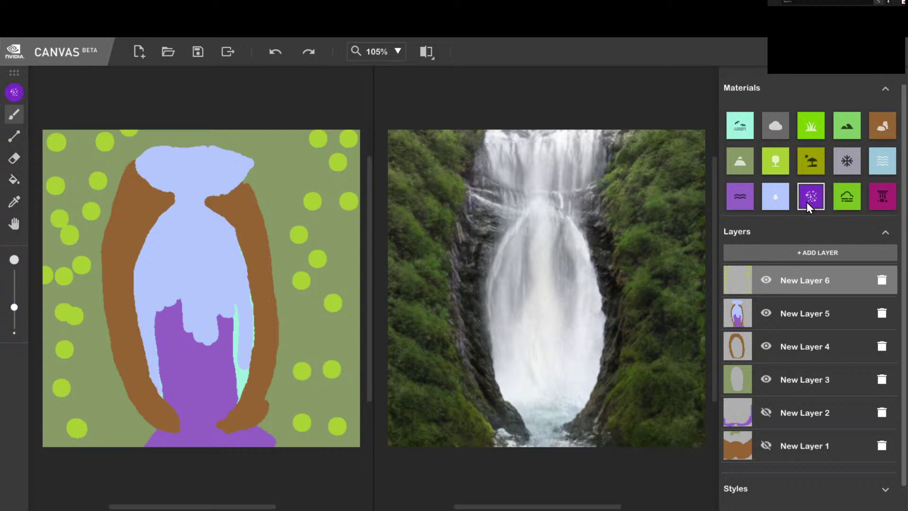
left_click(849, 168)
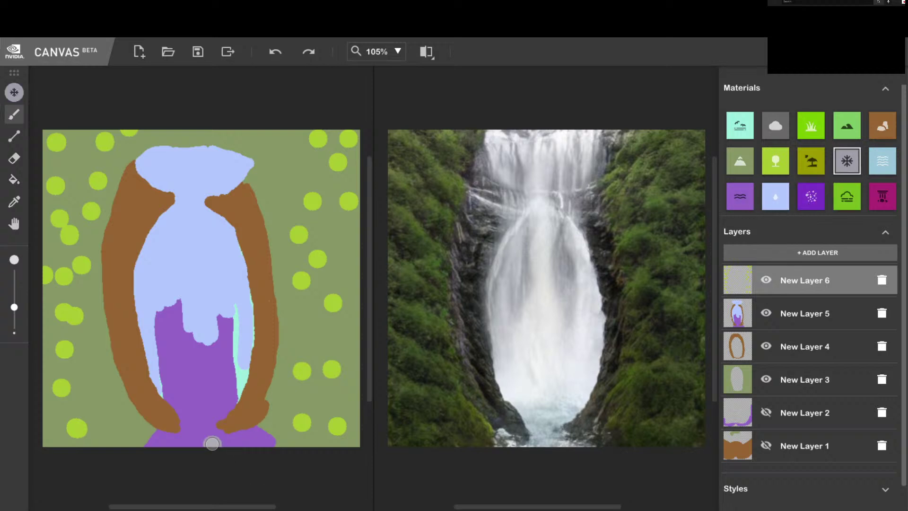
left_click(198, 399)
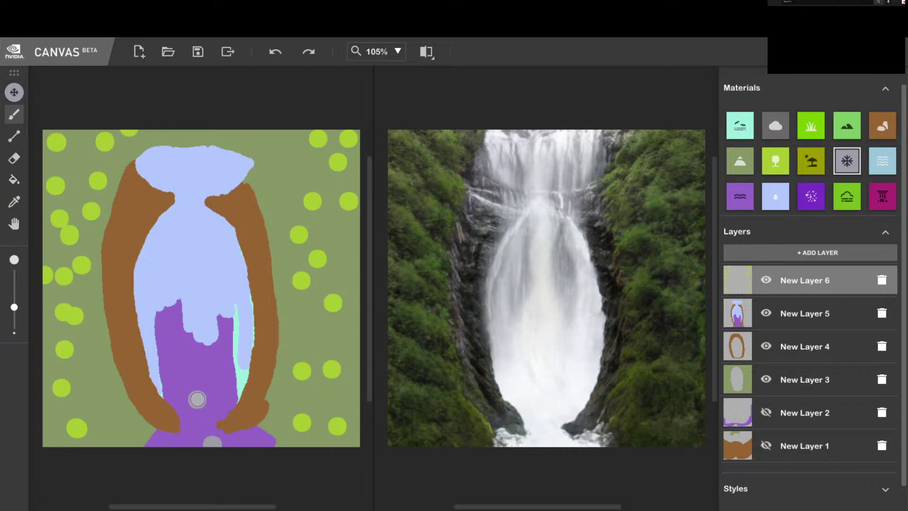
key("ctrl+z")
key("ctrl+z")
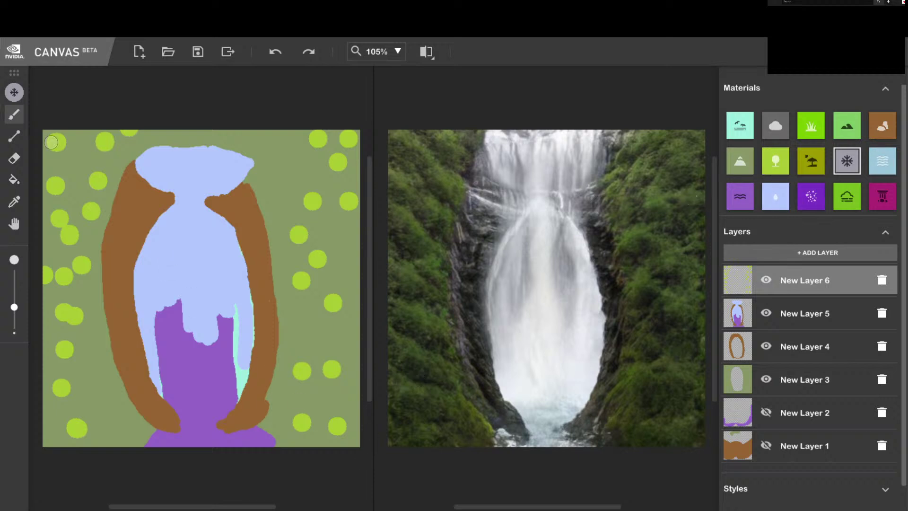
- Try painting the sampled cyan sky material with a smaller brush along the waterfall's lower-left edge, and undo the strokes
left_click(14, 201)
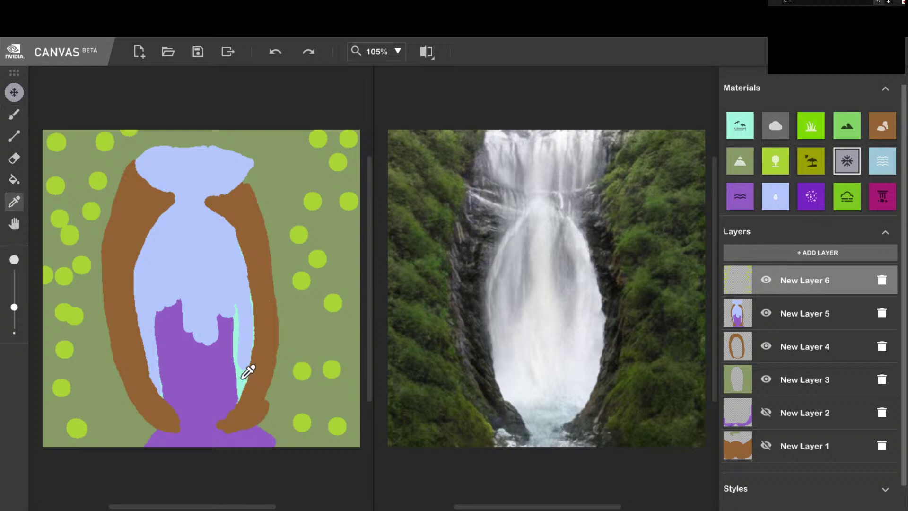
left_click(248, 371)
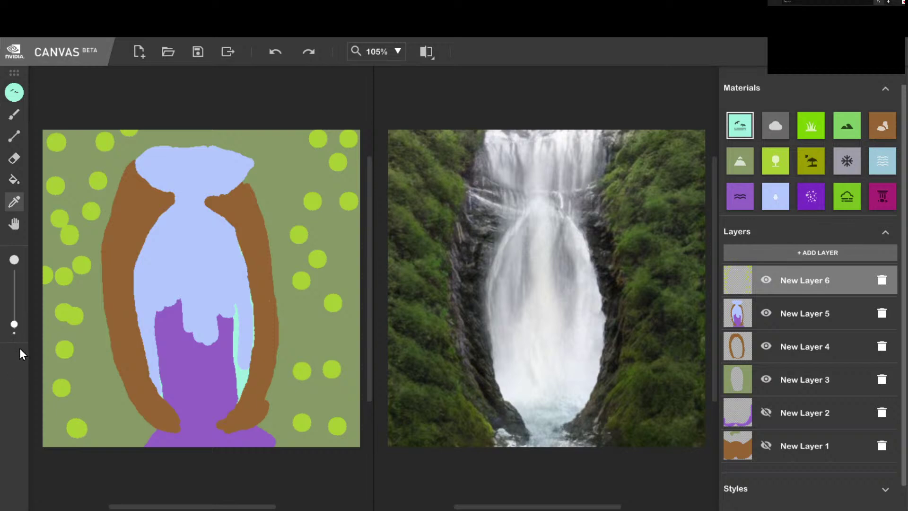
left_click(156, 375)
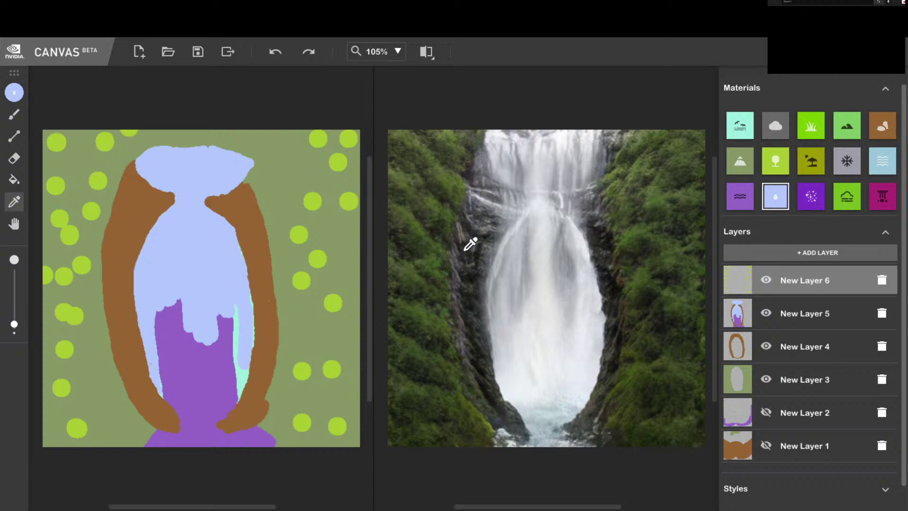
left_click(237, 396)
left_click(238, 378)
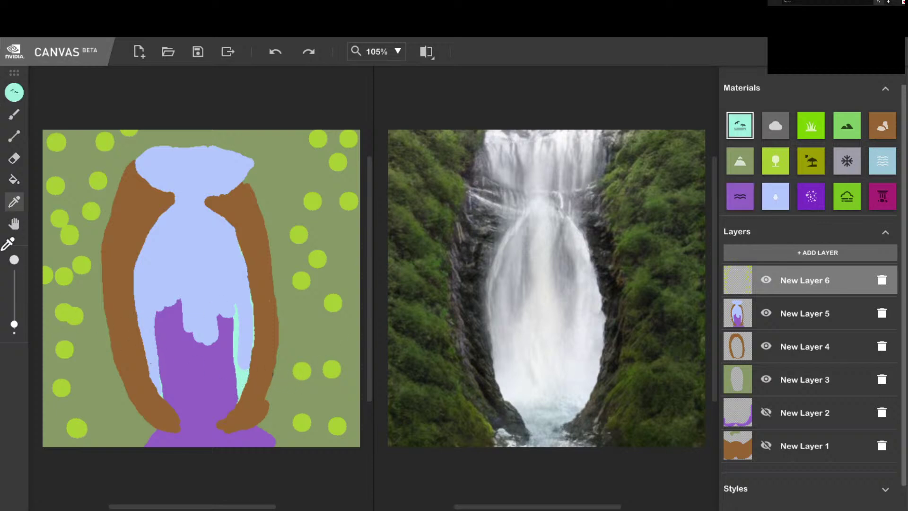
left_click(12, 120)
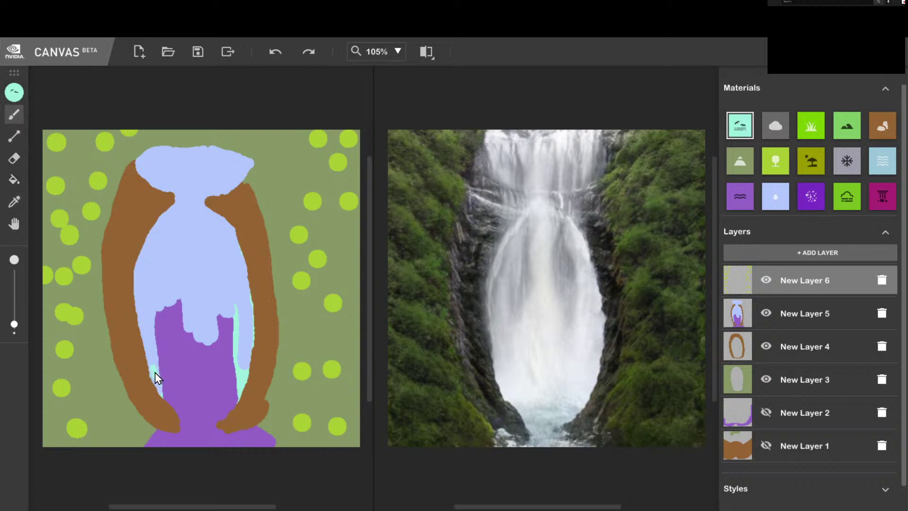
left_click_drag(156, 387, 151, 346)
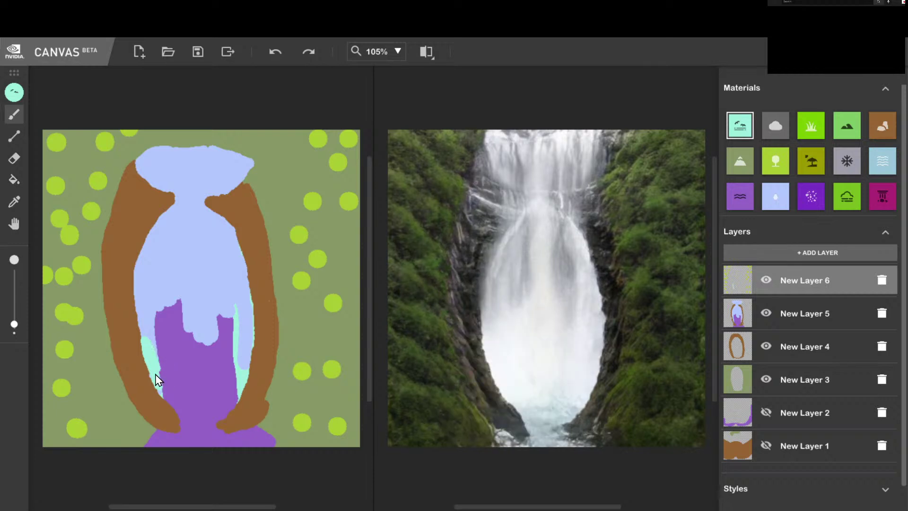
left_click_drag(158, 380, 143, 324)
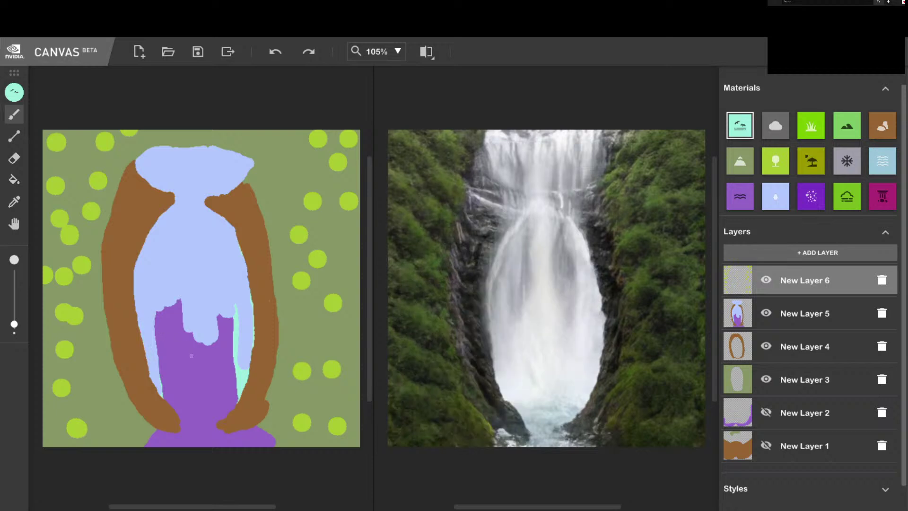
- Extend the sampled purple river material with a larger brush upward over the waterfall's lower half, up to about its middle
left_click(15, 201)
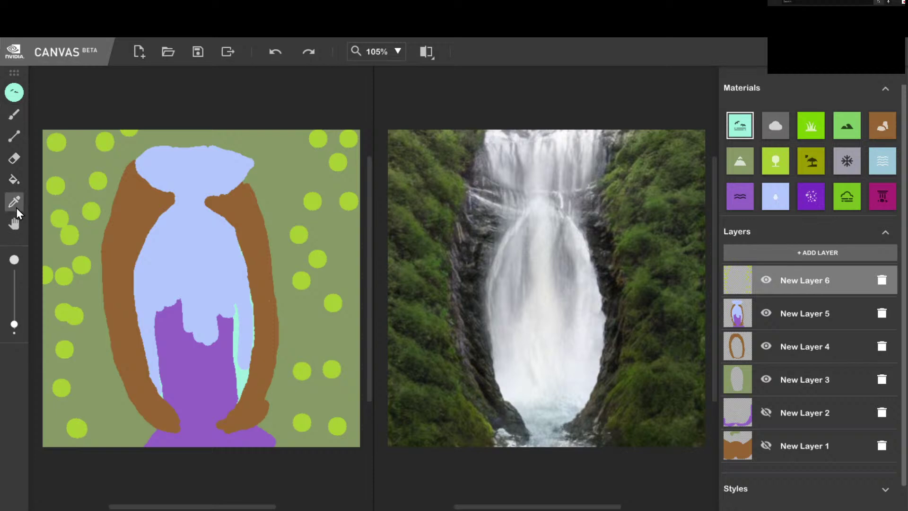
left_click(188, 344)
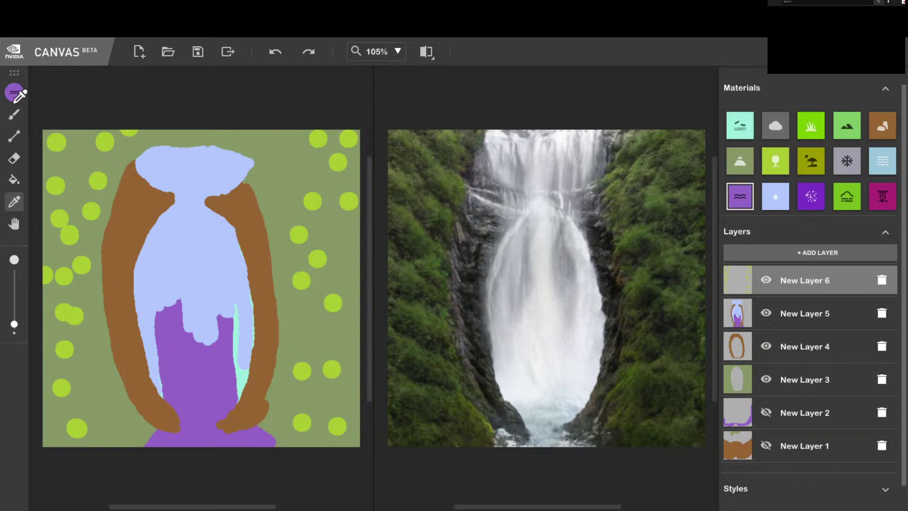
left_click(14, 116)
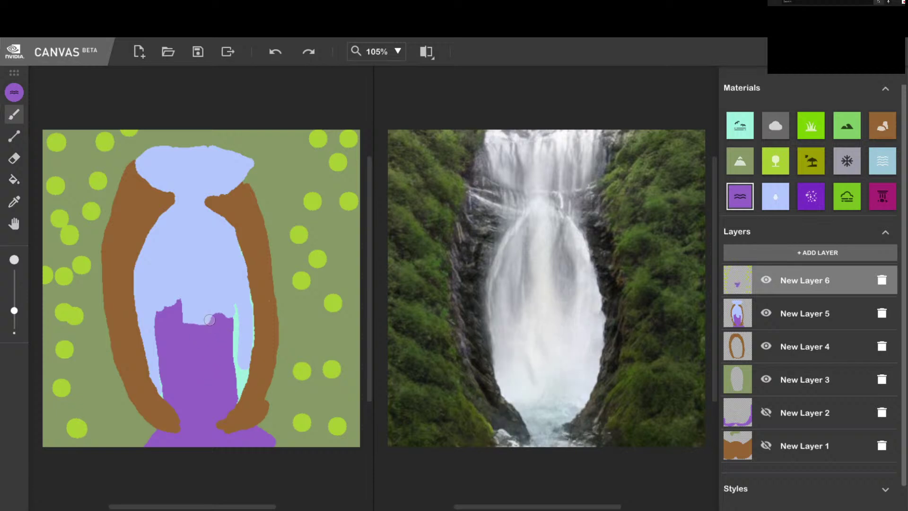
mouse_move(191, 343)
left_mouse_down()
mouse_move(179, 312)
mouse_move(189, 304)
mouse_move(200, 316)
mouse_move(216, 309)
mouse_move(225, 334)
mouse_move(231, 316)
mouse_move(219, 380)
left_mouse_up()
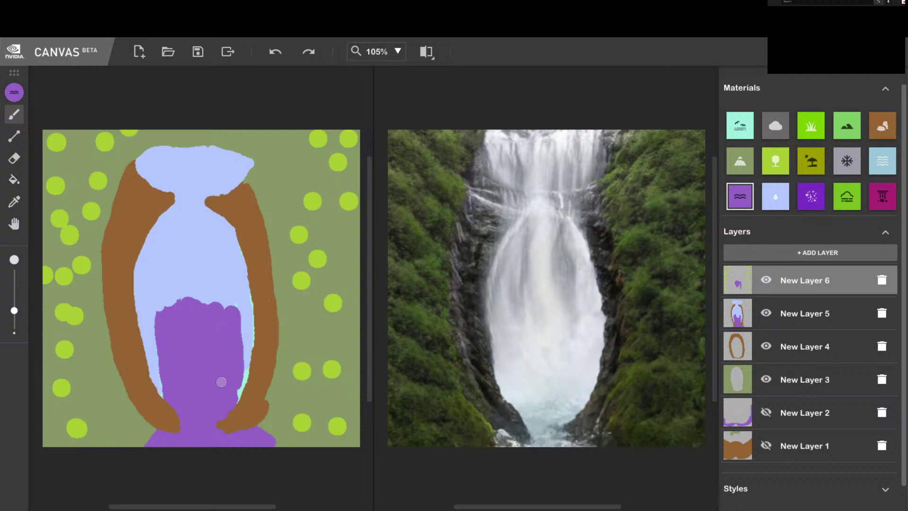
mouse_move(169, 337)
left_mouse_down()
mouse_move(157, 305)
mouse_move(171, 290)
mouse_move(194, 312)
mouse_move(189, 294)
mouse_move(188, 314)
mouse_move(190, 283)
mouse_move(208, 297)
mouse_move(214, 289)
mouse_move(179, 280)
mouse_move(183, 267)
left_mouse_up()
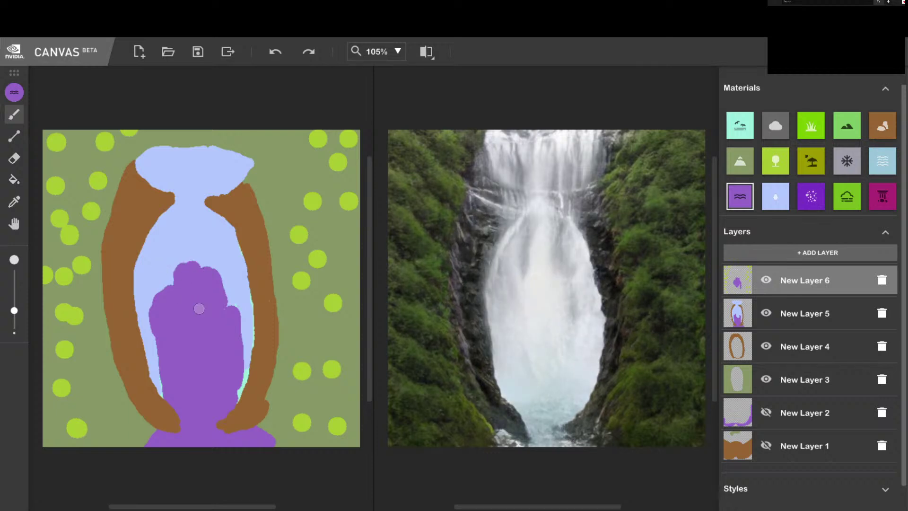
- Paint a cyan sky patch across the waterfall just below its narrow neck, undoing the last extra stroke
left_click(734, 126)
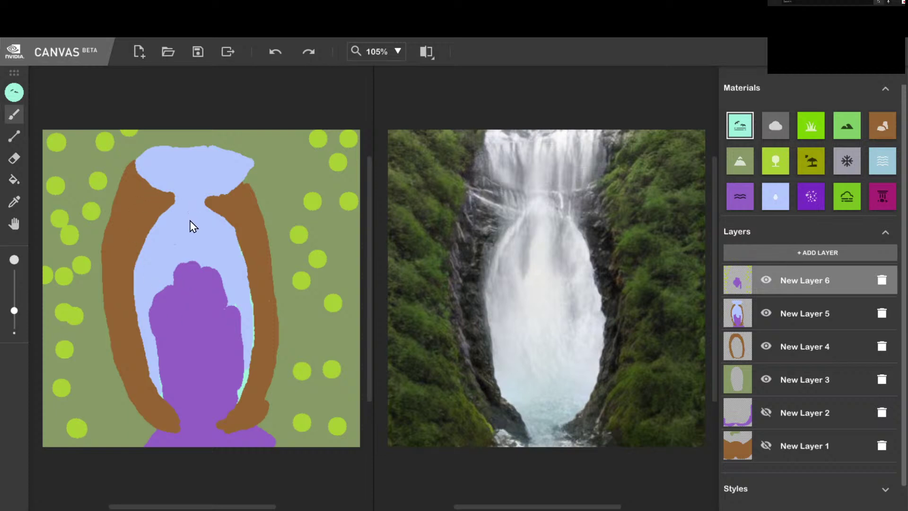
mouse_move(195, 211)
left_mouse_down()
mouse_move(183, 222)
mouse_move(187, 240)
mouse_move(207, 235)
mouse_move(188, 223)
mouse_move(177, 235)
mouse_move(198, 247)
mouse_move(197, 226)
mouse_move(173, 208)
left_mouse_up()
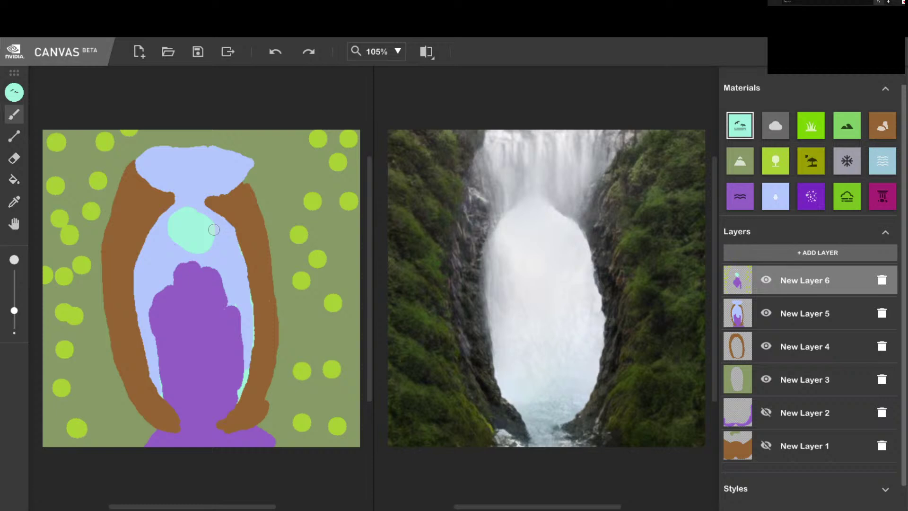
mouse_move(162, 222)
left_mouse_down()
mouse_move(186, 242)
mouse_move(171, 232)
mouse_move(182, 211)
mouse_move(214, 226)
mouse_move(204, 218)
mouse_move(160, 237)
left_mouse_up()
key("ctrl+z")
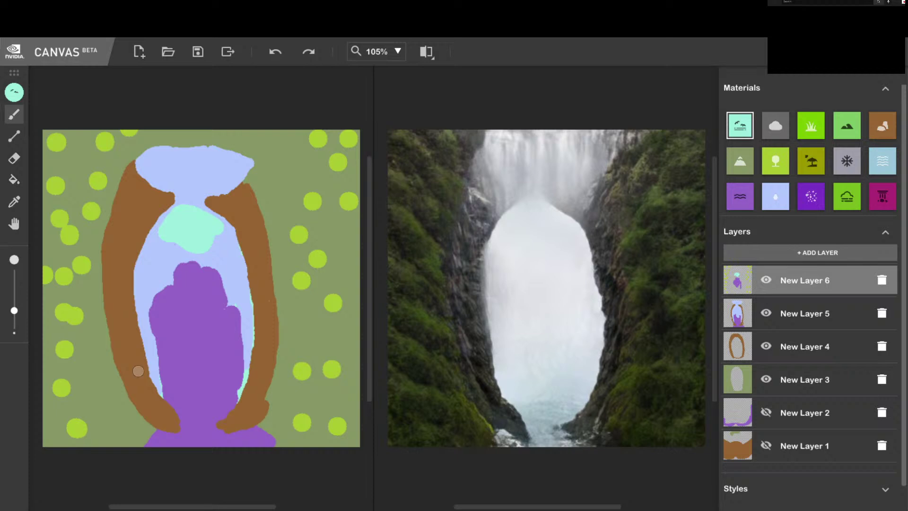
- Add a new layer and cover the cyan sky patch with light-blue water strokes using a slightly smaller brush
left_click(826, 252)
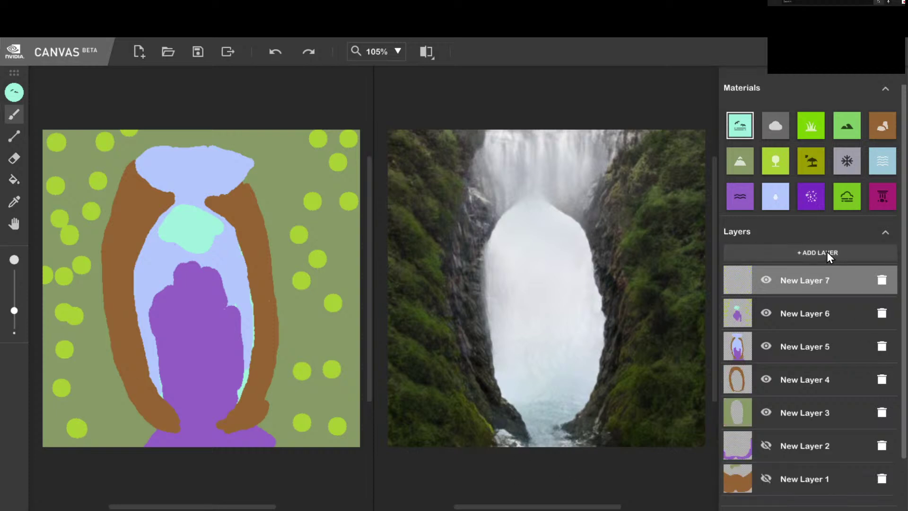
left_click(767, 199)
left_click_drag(13, 310, 12, 314)
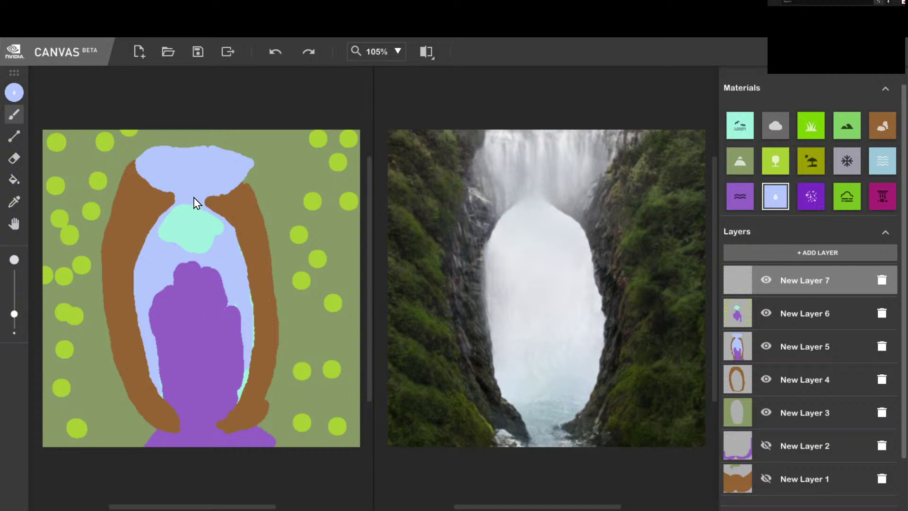
left_click_drag(199, 203, 198, 255)
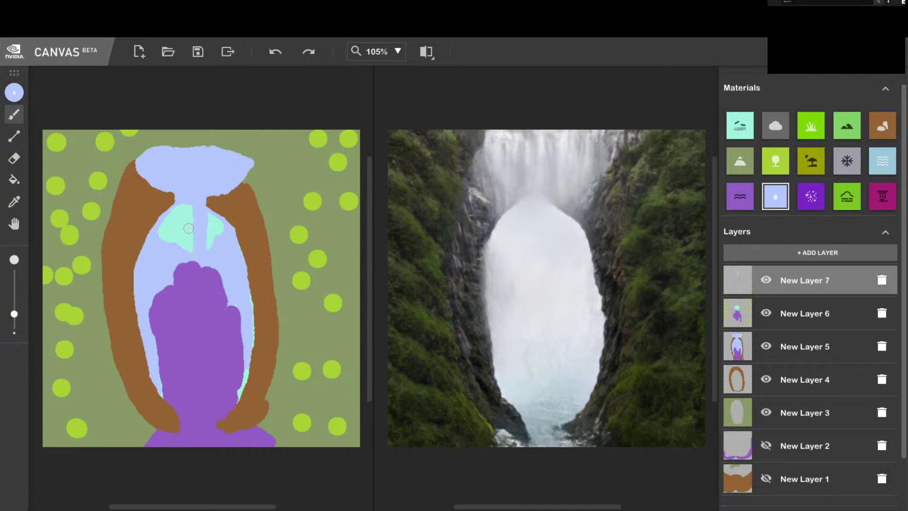
left_click_drag(164, 216, 175, 262)
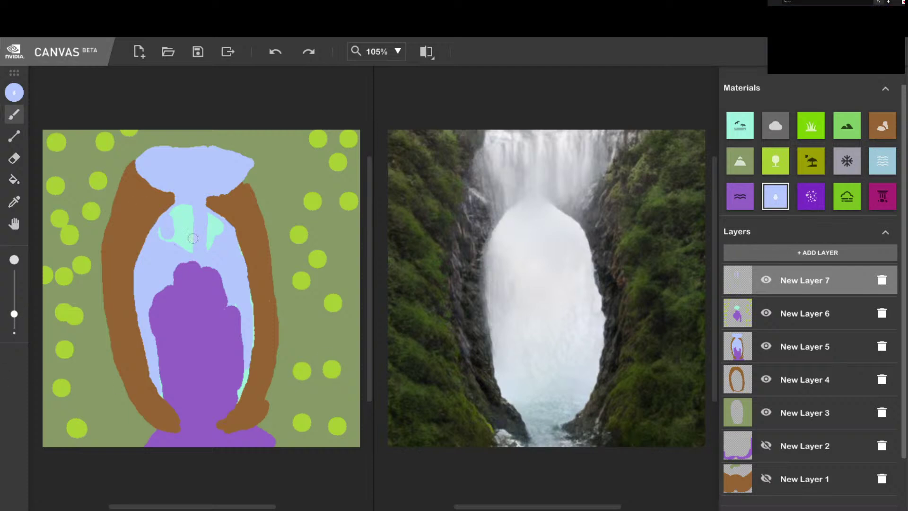
mouse_move(194, 247)
left_mouse_down()
mouse_move(178, 215)
mouse_move(157, 241)
mouse_move(185, 207)
mouse_move(171, 214)
mouse_move(210, 239)
mouse_move(209, 220)
mouse_move(220, 236)
mouse_move(218, 223)
left_mouse_up()
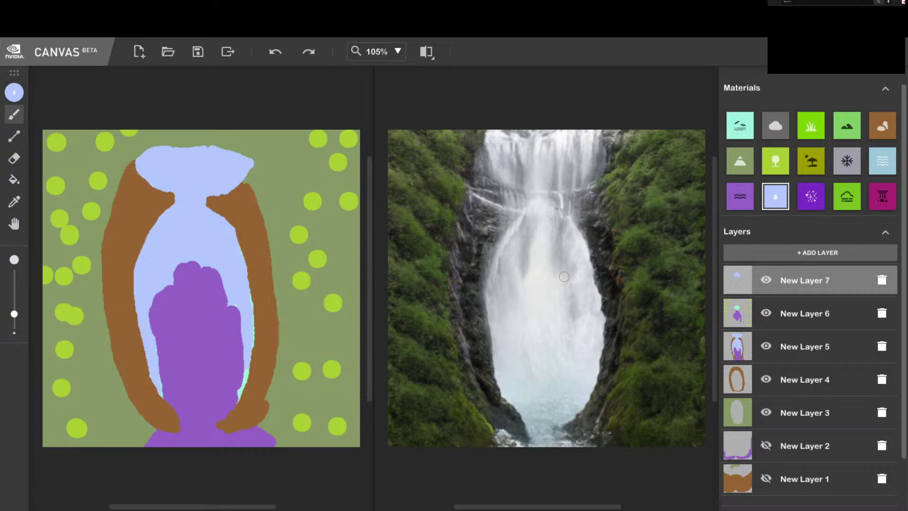
- Compare the image with and without the last water stroke by undoing and redoing it twice, leaving it applied
key("ctrl+z")
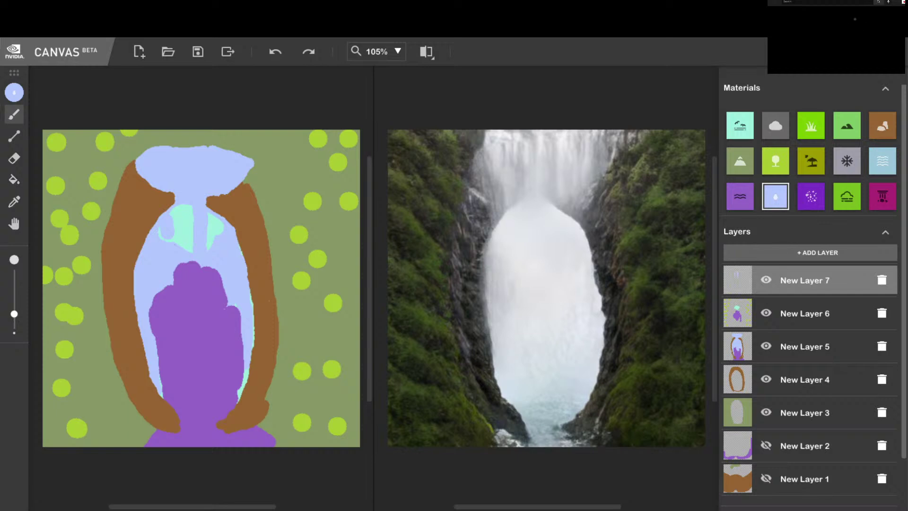
left_click(307, 50)
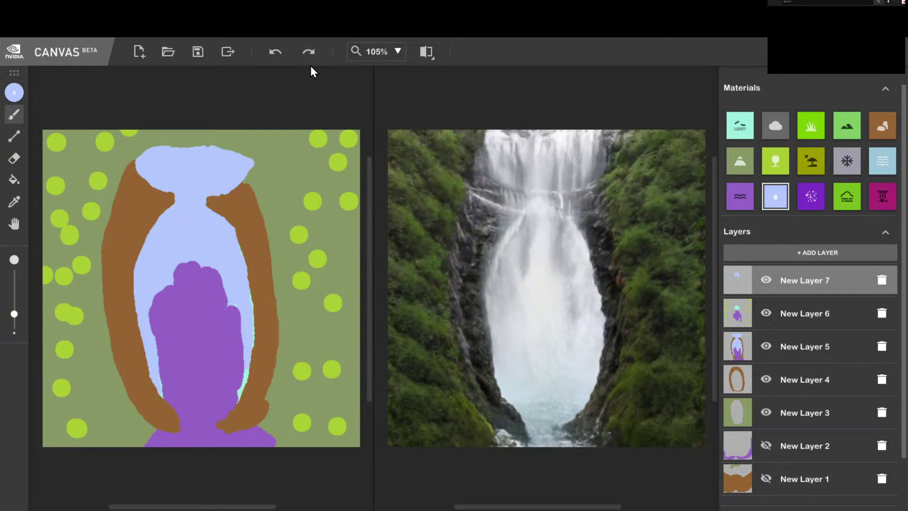
left_click(274, 52)
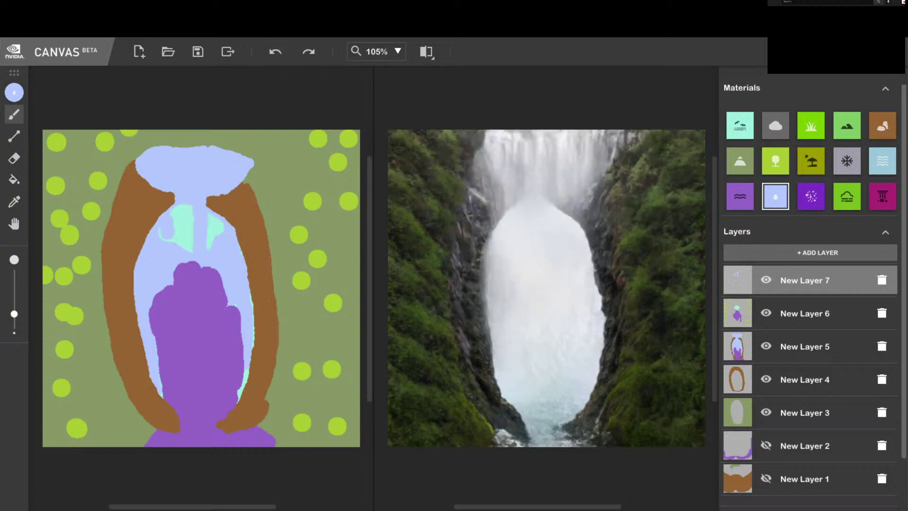
left_click(315, 53)
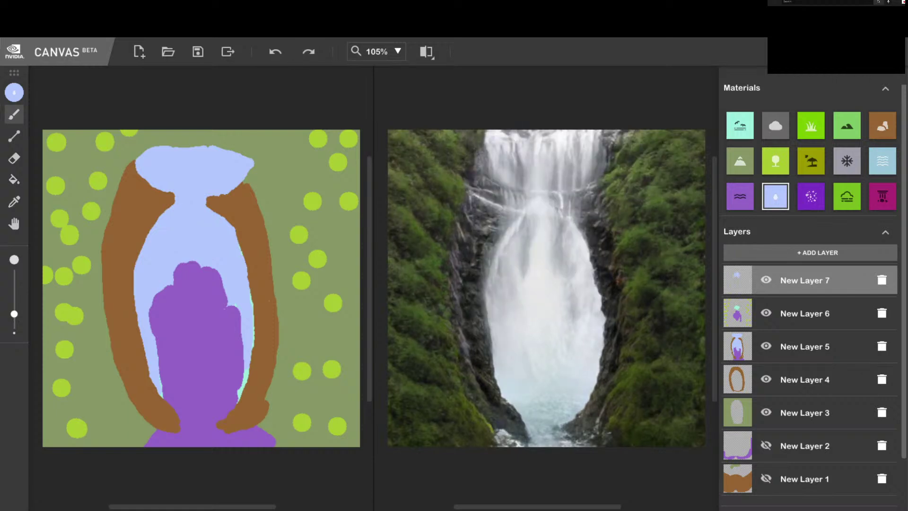